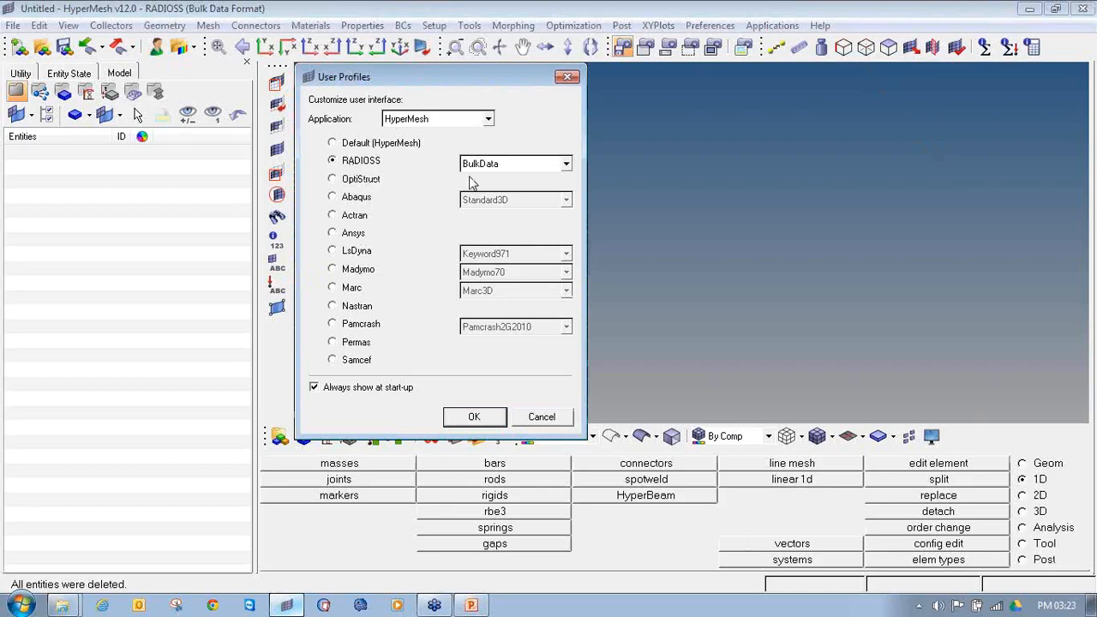
# Step: Load the RADIOSS user profile with the BulkData format
pyautogui.click(471, 417)
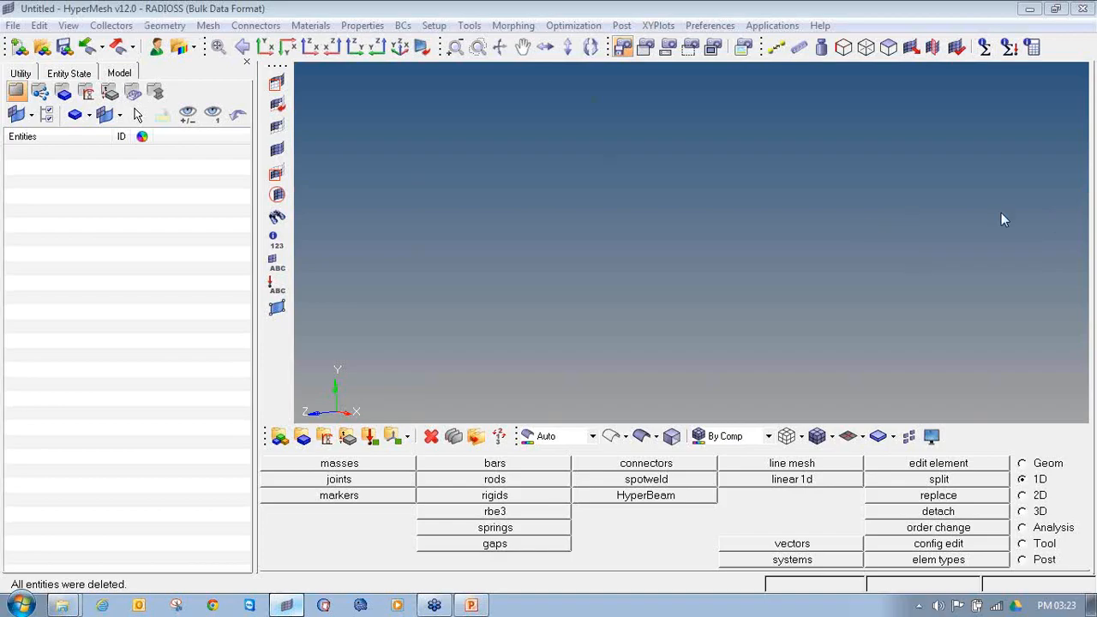
pyautogui.moveTo(115, 5)
pyautogui.mouseDown()
pyautogui.moveTo(205, 17)
pyautogui.moveTo(315, 3)
pyautogui.moveTo(97, 12)
pyautogui.moveTo(125, 15)
pyautogui.mouseUp()
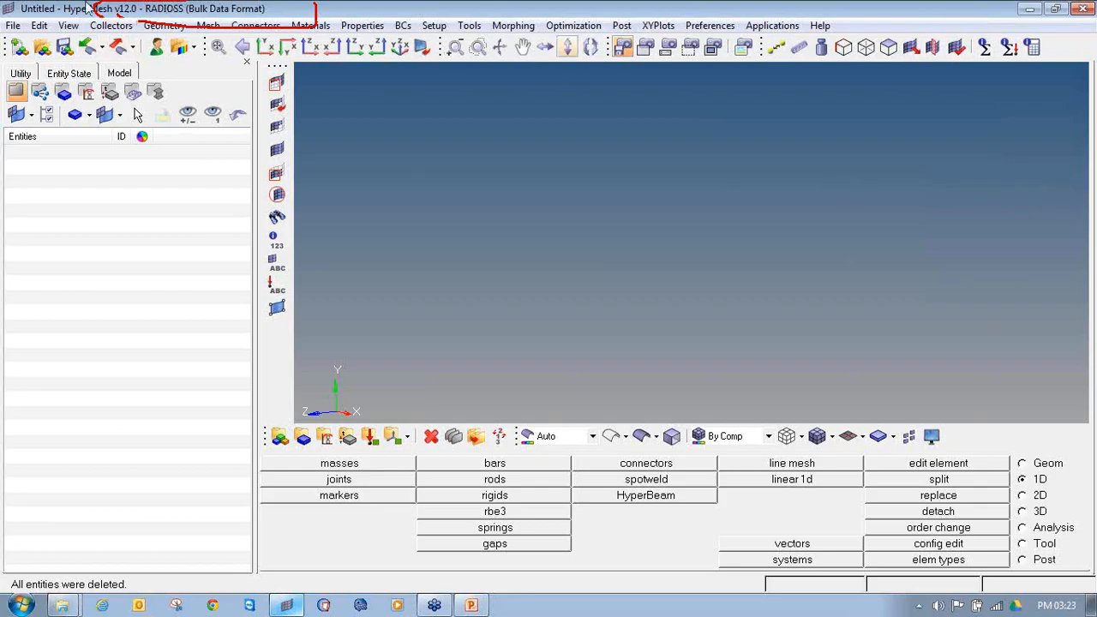
# Step: Start a geometry import, clear the listed file and select Roll_cage.iges as the IGES file
pyautogui.click(88, 48)
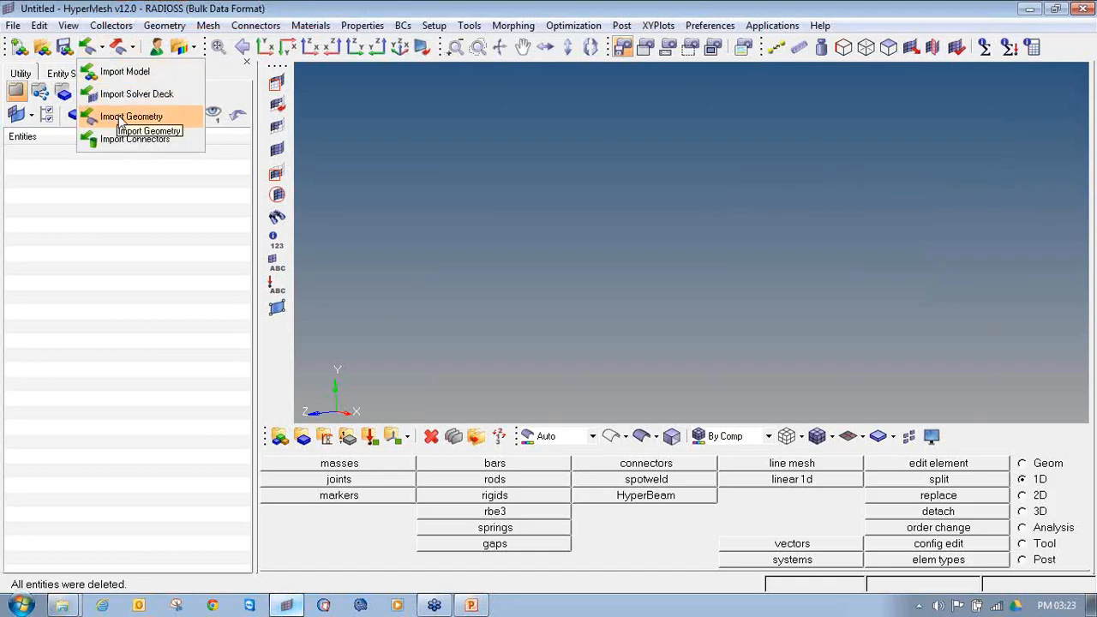
pyautogui.click(18, 28)
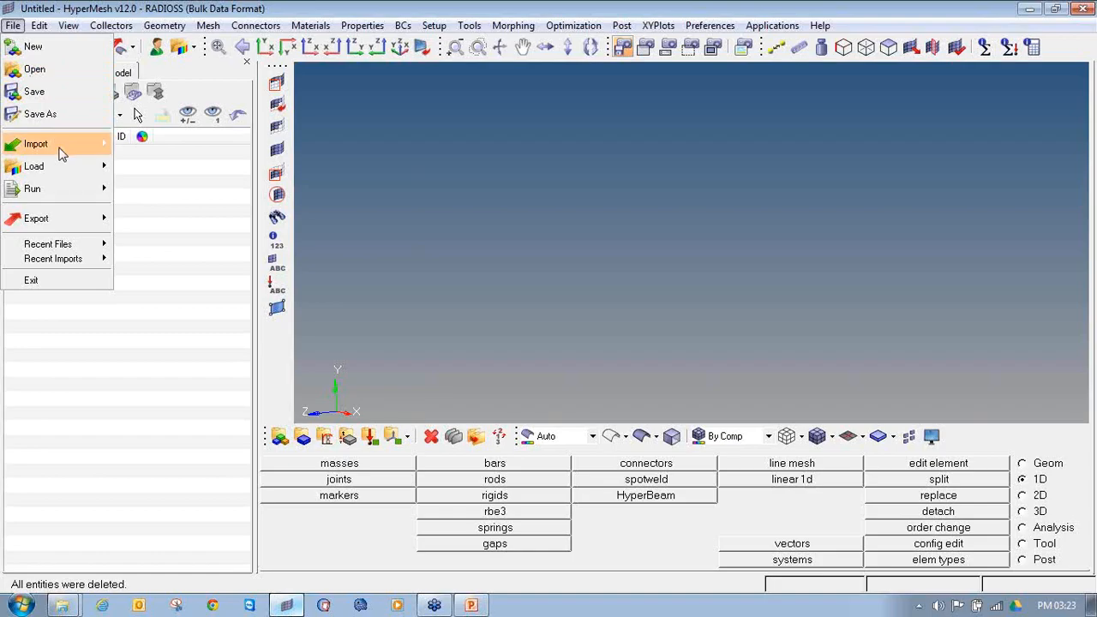
pyautogui.moveTo(60, 146)
pyautogui.click(186, 199)
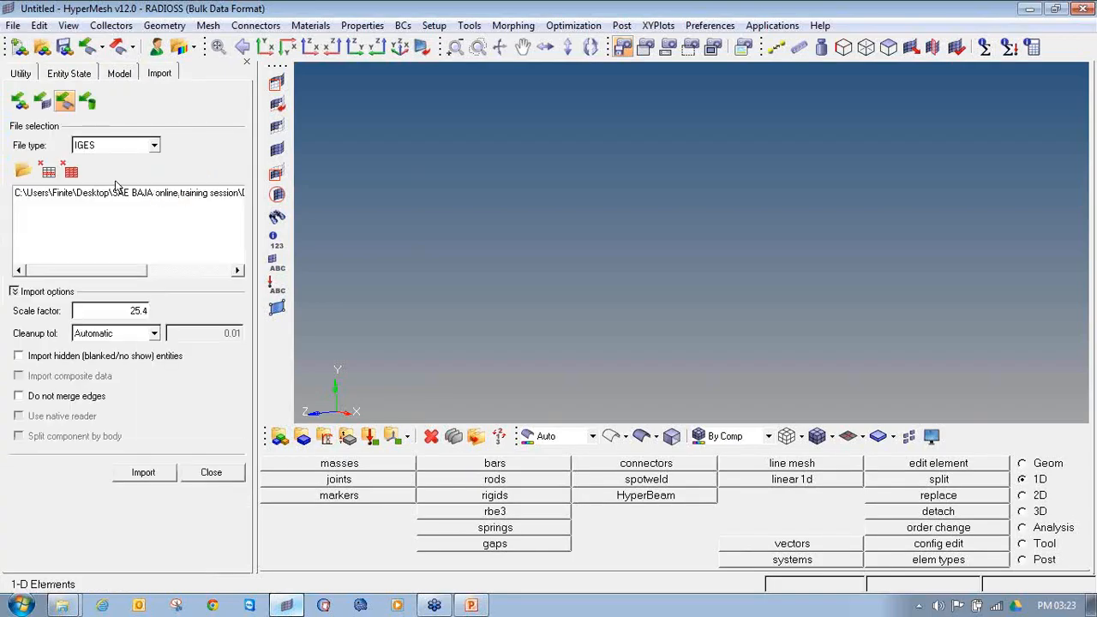
pyautogui.click(71, 171)
pyautogui.click(23, 172)
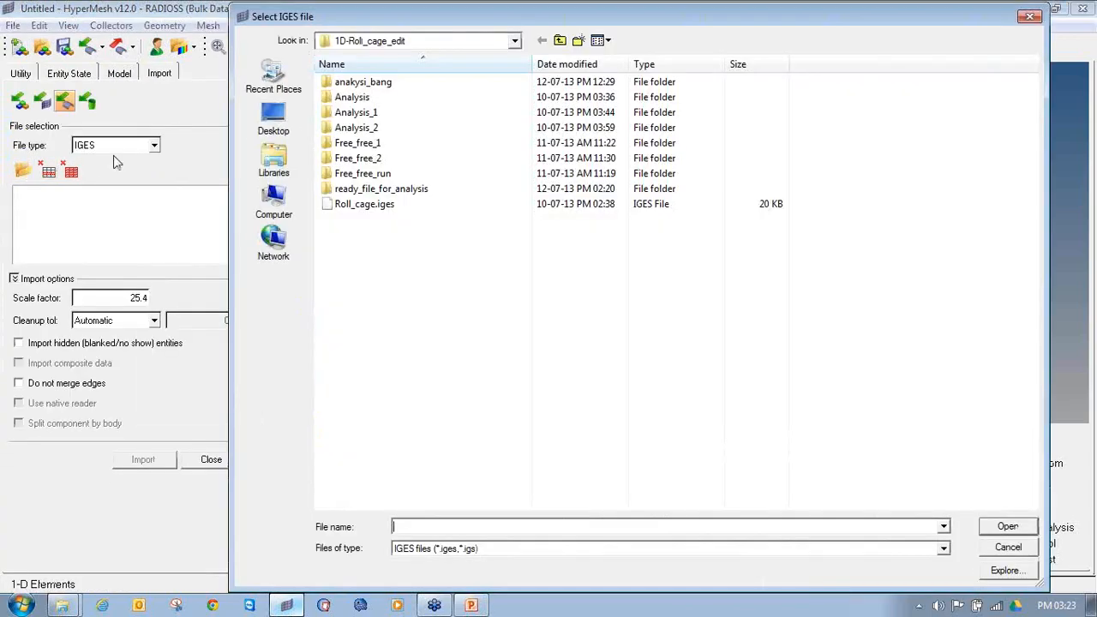
pyautogui.click(403, 204)
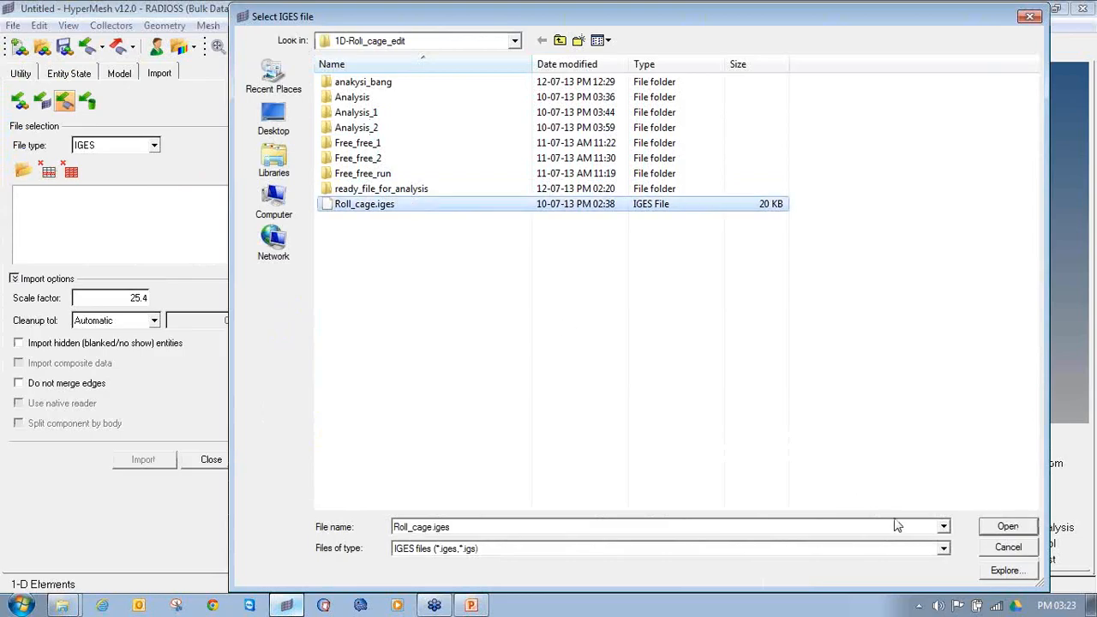
pyautogui.click(1009, 527)
# Step: Keep IGES as the file type, import the roll cage geometry with a scale factor of 1, and close the import settings
pyautogui.click(153, 146)
pyautogui.moveTo(150, 177)
pyautogui.mouseDown()
pyautogui.moveTo(159, 206)
pyautogui.moveTo(162, 191)
pyautogui.mouseUp()
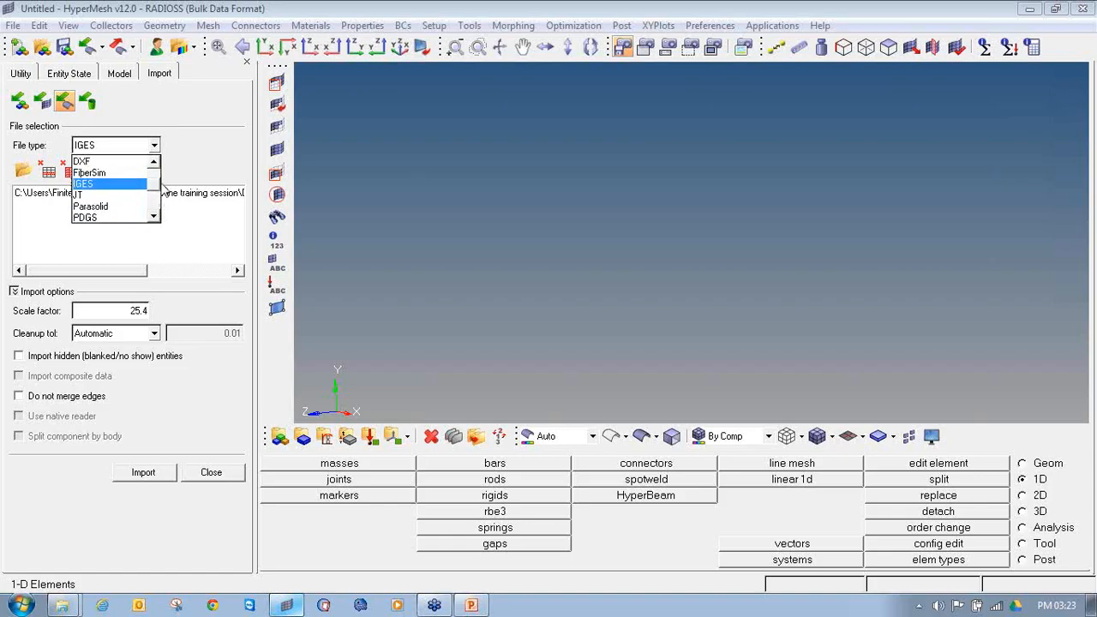
pyautogui.click(120, 185)
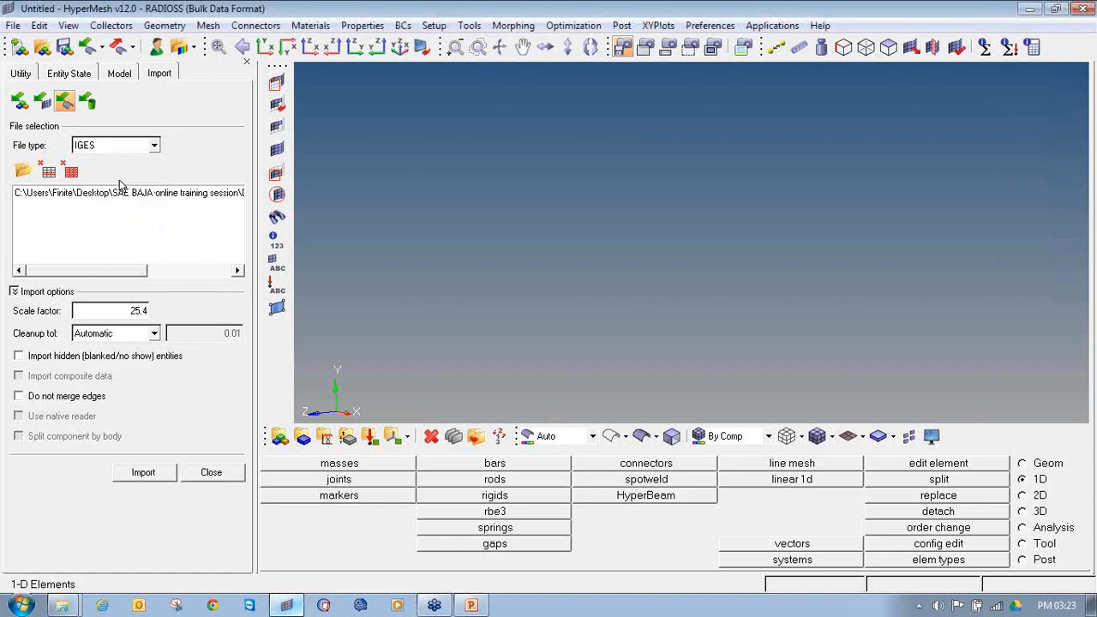
pyautogui.doubleClick(145, 313)
pyautogui.write('1')
pyautogui.click(140, 472)
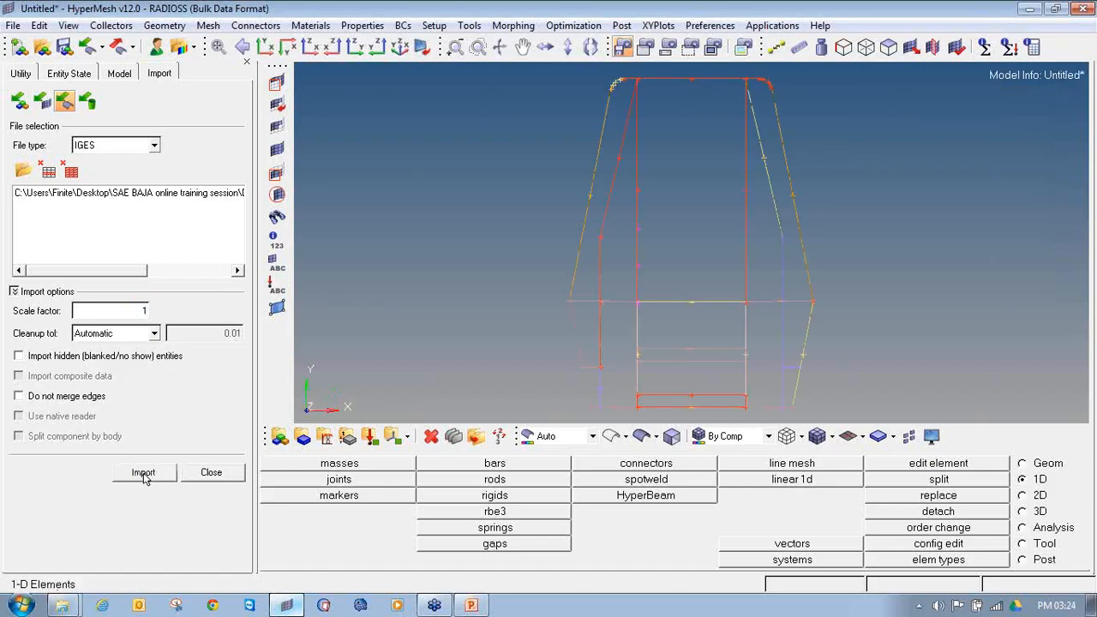
pyautogui.keyDown('ctrl'); pyautogui.moveTo(740, 317); pyautogui.dragTo(639, 255); pyautogui.keyUp('ctrl')
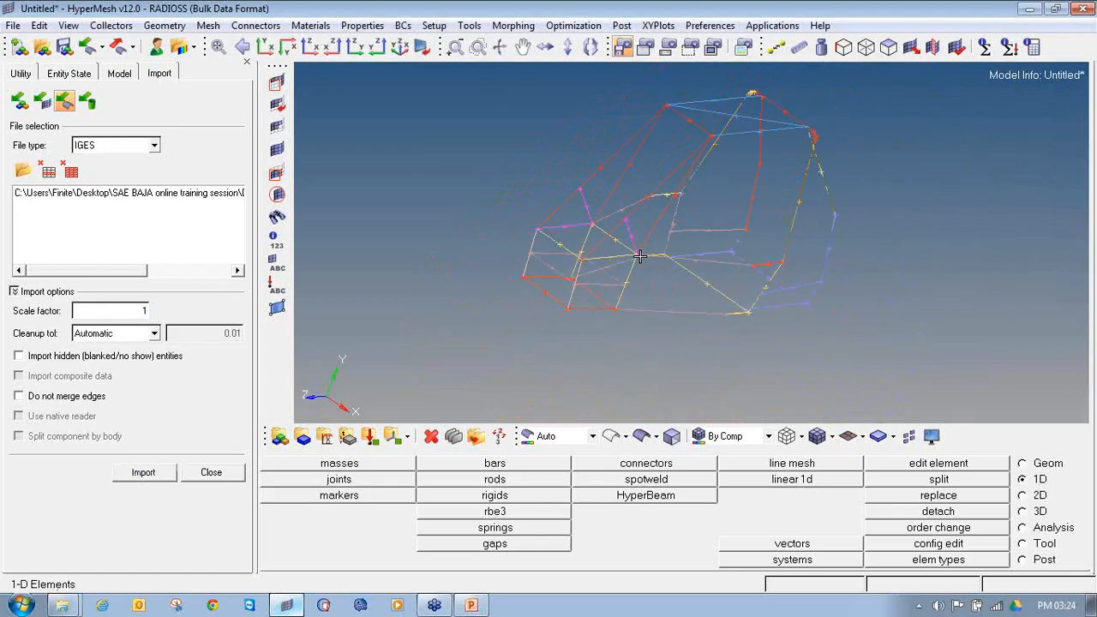
pyautogui.click(213, 474)
# Step: Measure the two-node distance between the ends of the front lower cross member of the roll cage
pyautogui.keyDown('ctrl'); pyautogui.moveTo(523, 322); pyautogui.dragTo(605, 318); pyautogui.keyUp('ctrl')
pyautogui.keyDown('ctrl'); pyautogui.moveTo(520, 270); pyautogui.dragTo(486, 333); pyautogui.keyUp('ctrl')
pyautogui.keyDown('ctrl'); pyautogui.scroll(3, 600, 330); pyautogui.keyUp('ctrl')
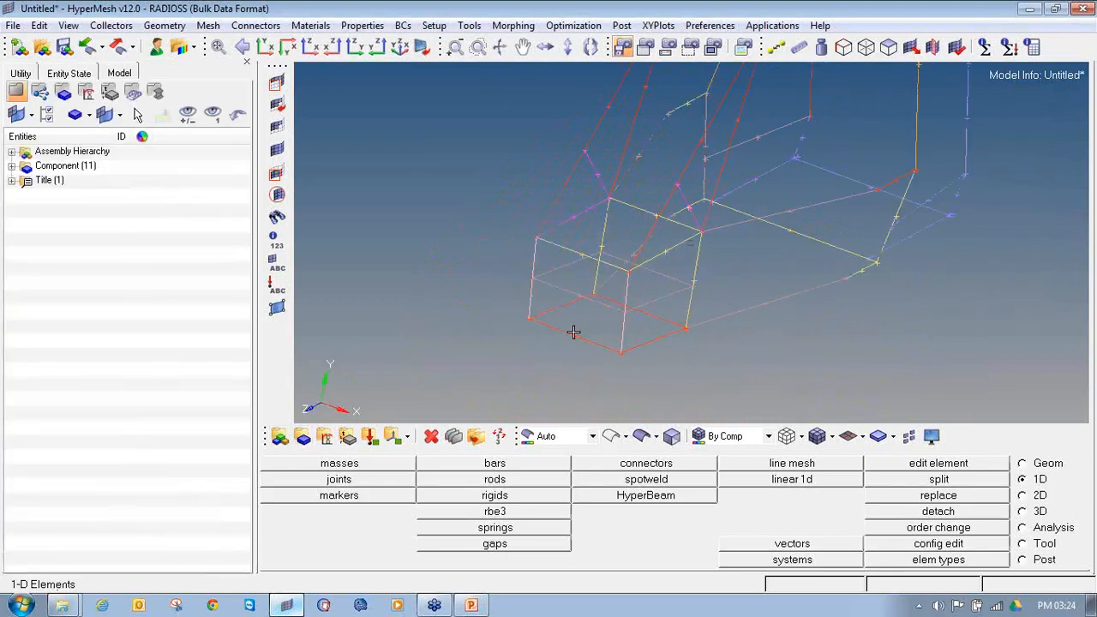
pyautogui.press('F4')
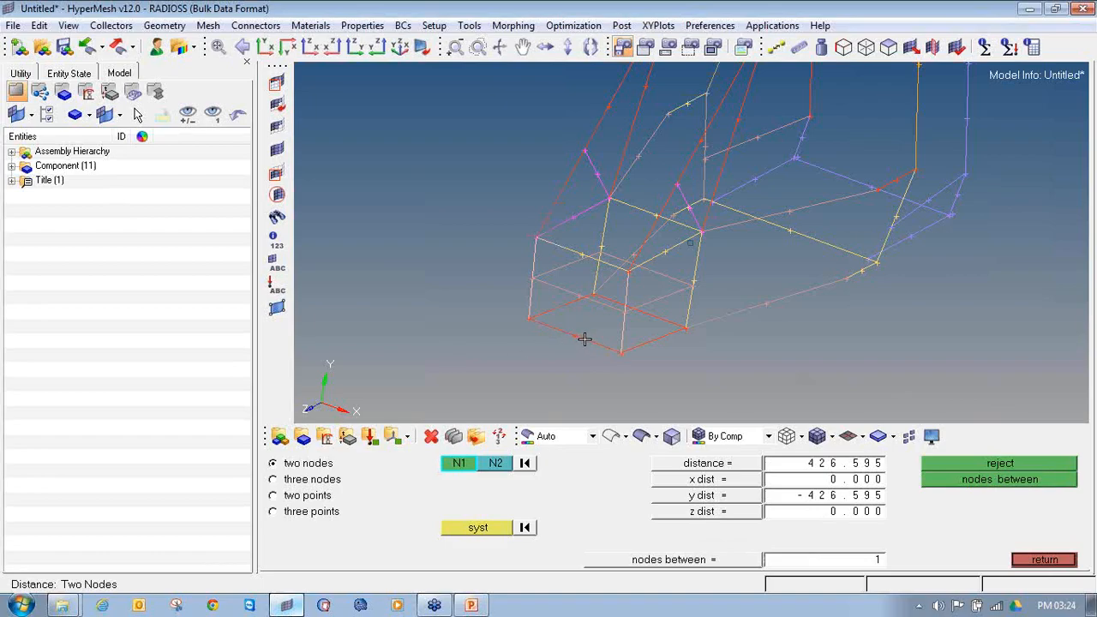
pyautogui.scroll(4, 530, 318)
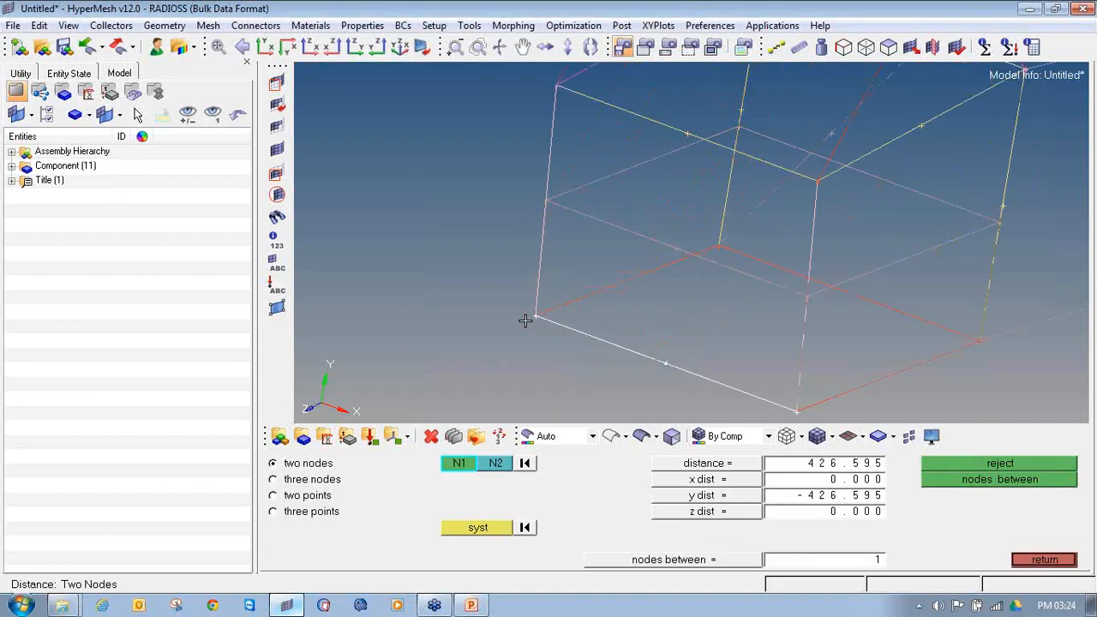
pyautogui.click(539, 316)
pyautogui.scroll(-4, 538, 316)
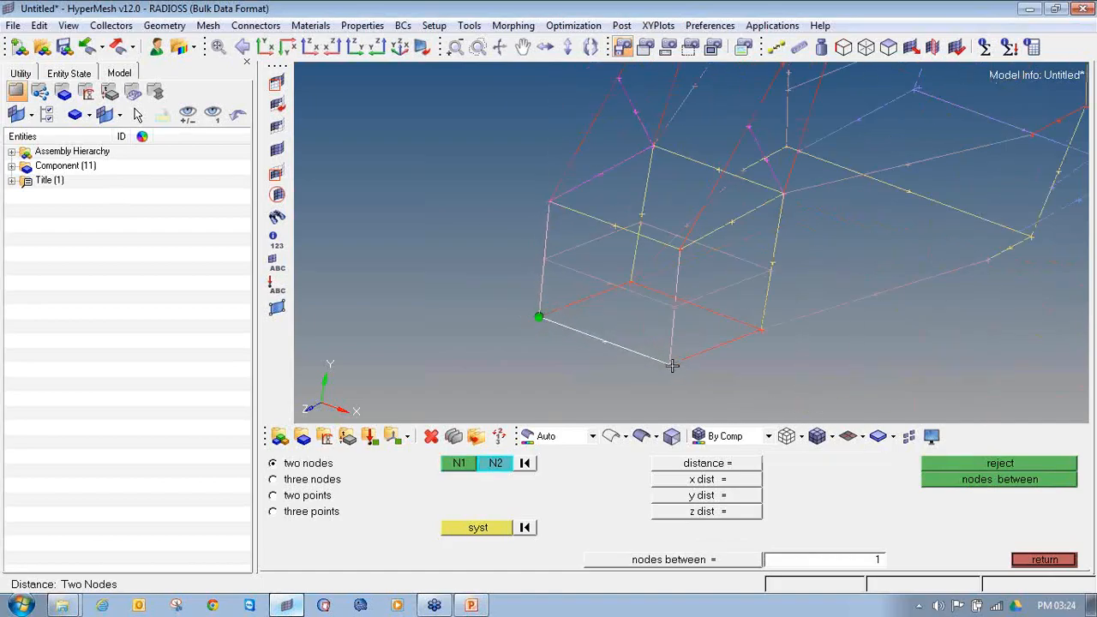
pyautogui.click(669, 364)
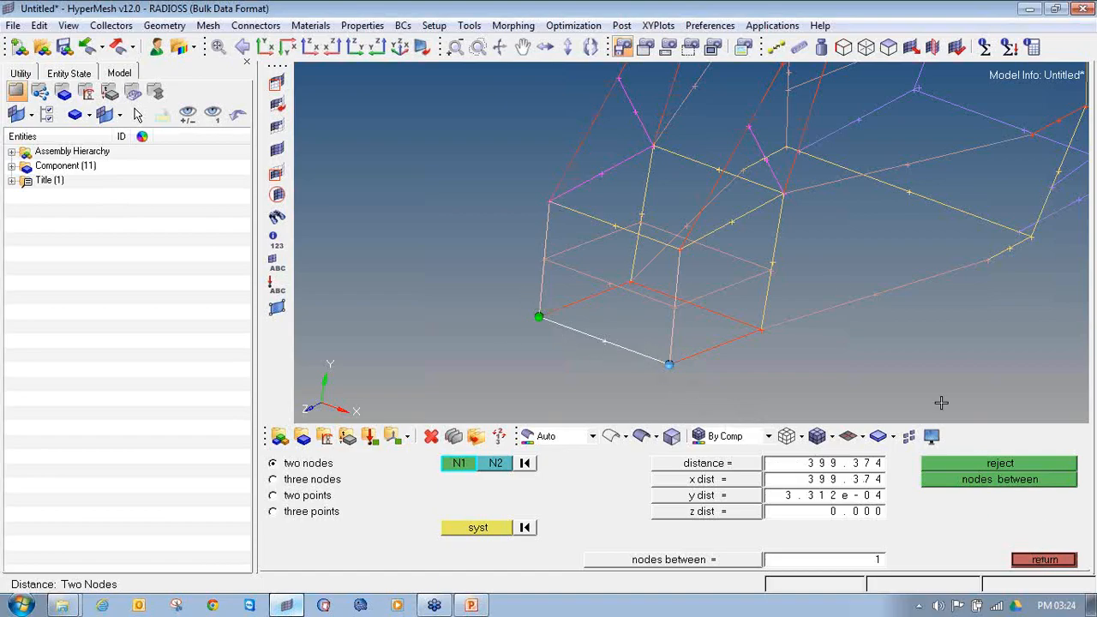
pyautogui.click(1036, 556)
# Step: Measure the two-node distance along the upper side member of the roll cage's front box
pyautogui.keyDown('ctrl'); pyautogui.scroll(-4, 886, 294); pyautogui.keyUp('ctrl')
pyautogui.keyDown('ctrl'); pyautogui.moveTo(771, 293); pyautogui.dragTo(788, 251); pyautogui.keyUp('ctrl')
pyautogui.keyDown('ctrl'); pyautogui.scroll(3, 656, 248); pyautogui.keyUp('ctrl')
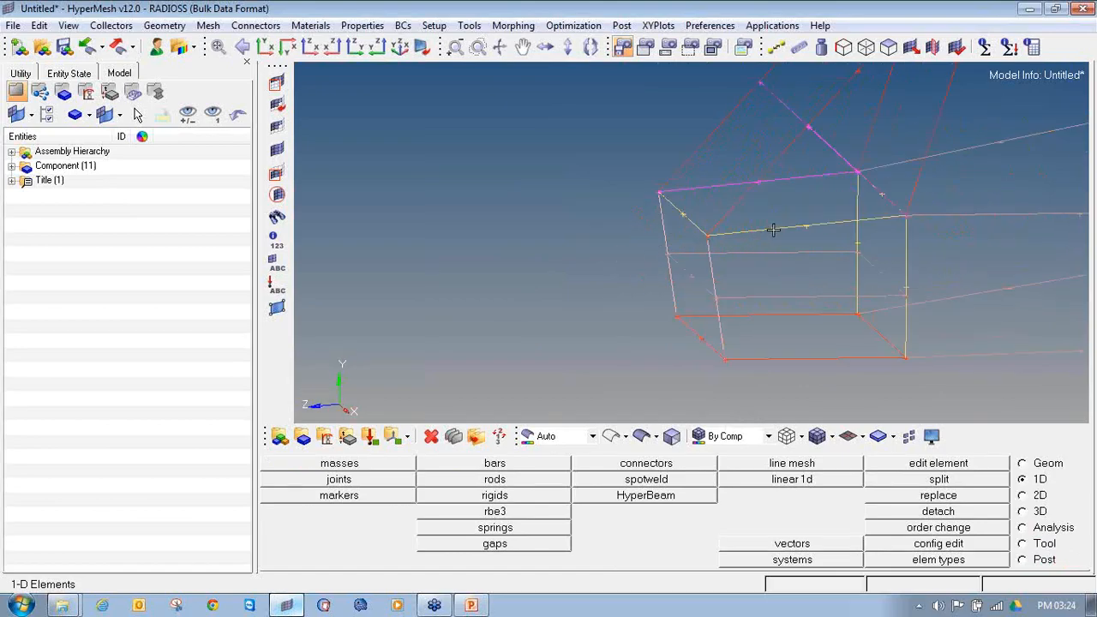
pyautogui.press('F4')
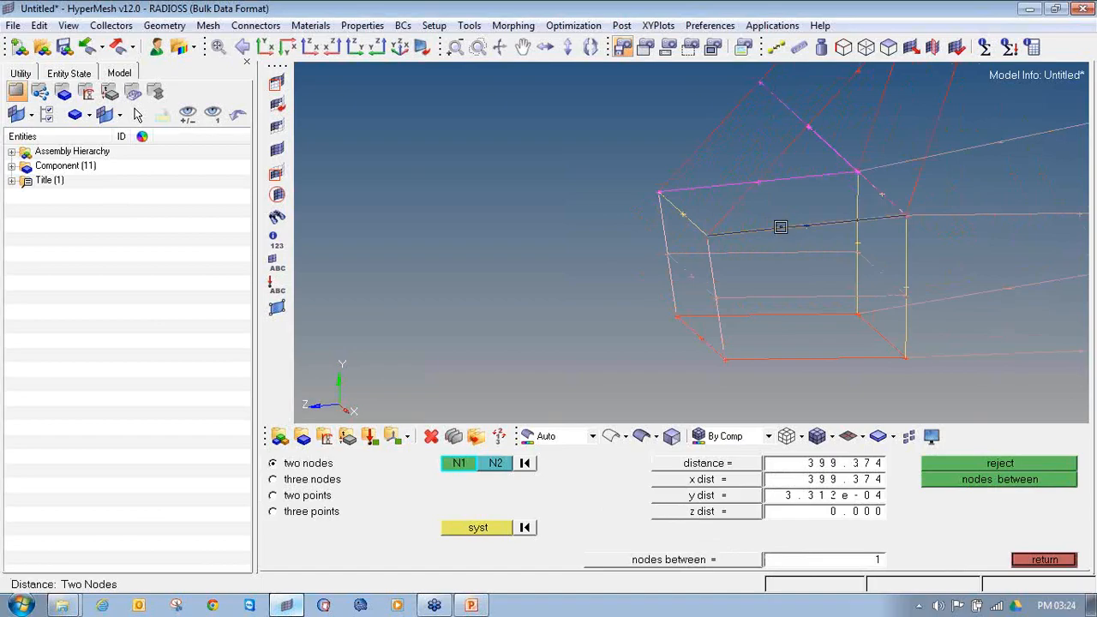
pyautogui.click(779, 234)
pyautogui.click(910, 217)
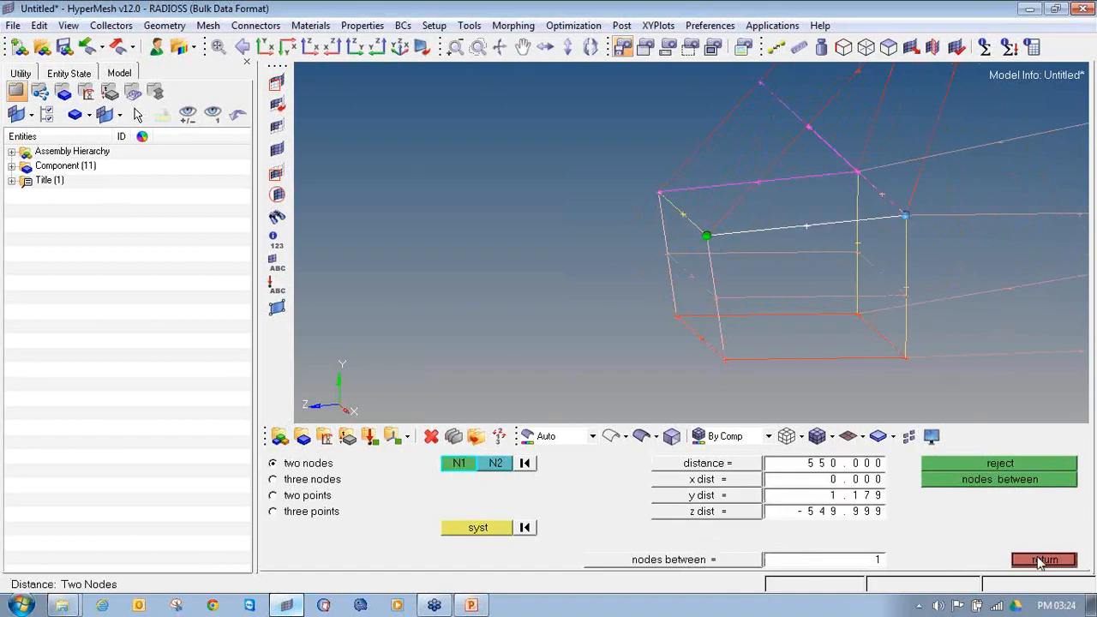
pyautogui.click(1040, 560)
# Step: Measure the front lower cross member again between its two end points using the Geom distance tool
pyautogui.click(1022, 464)
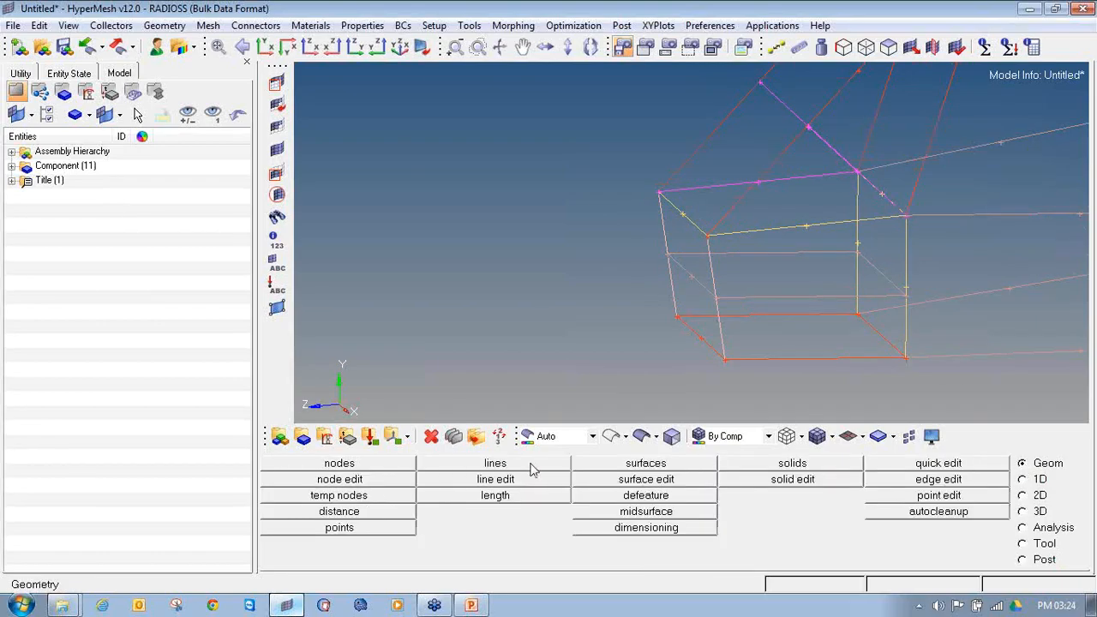
pyautogui.click(347, 512)
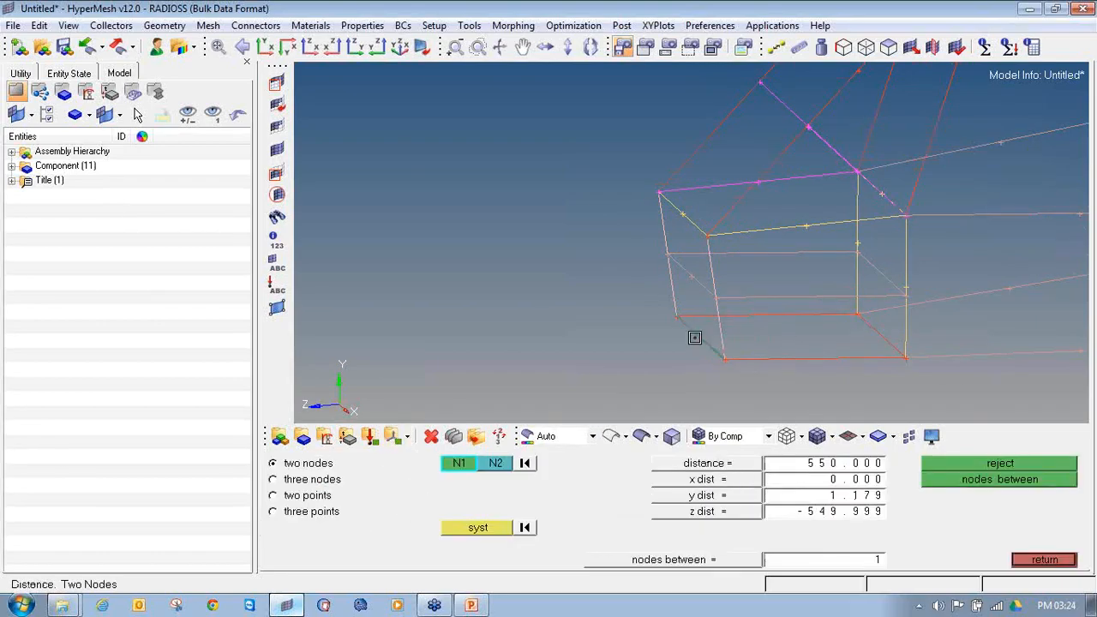
pyautogui.click(677, 318)
pyautogui.click(725, 359)
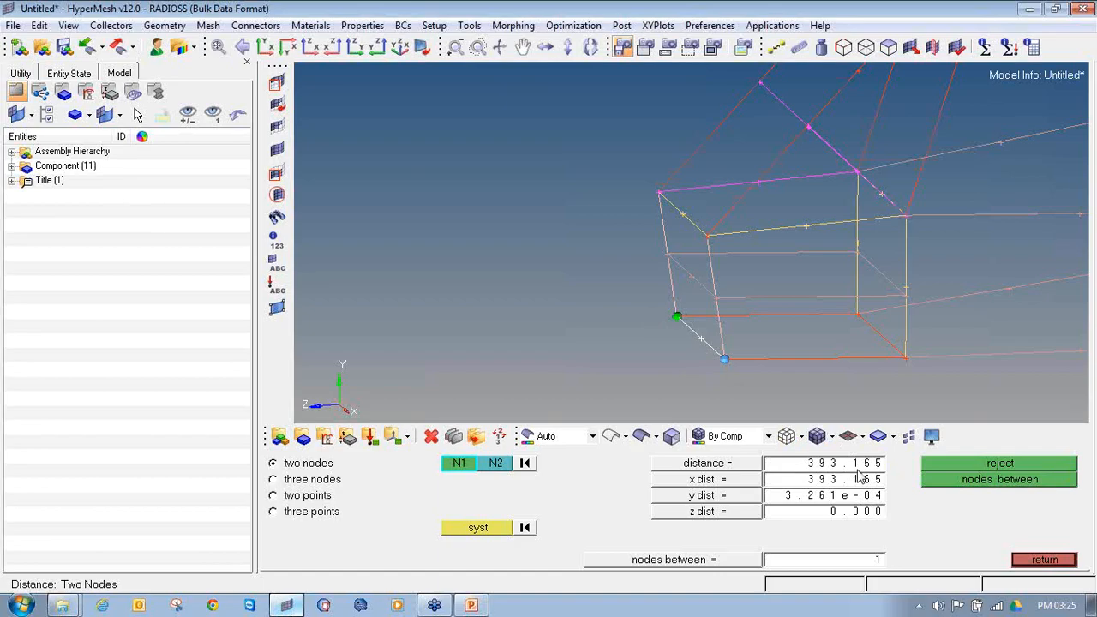
pyautogui.click(1038, 561)
# Step: Expand the component list and toggle the geometry display of the lvl components off and on to see which lines each contains
pyautogui.moveTo(589, 351)
pyautogui.keyDown('ctrl'); pyautogui.mouseDown()
pyautogui.moveTo(803, 284)
pyautogui.moveTo(585, 294)
pyautogui.moveTo(706, 265)
pyautogui.mouseUp(); pyautogui.keyUp('ctrl')
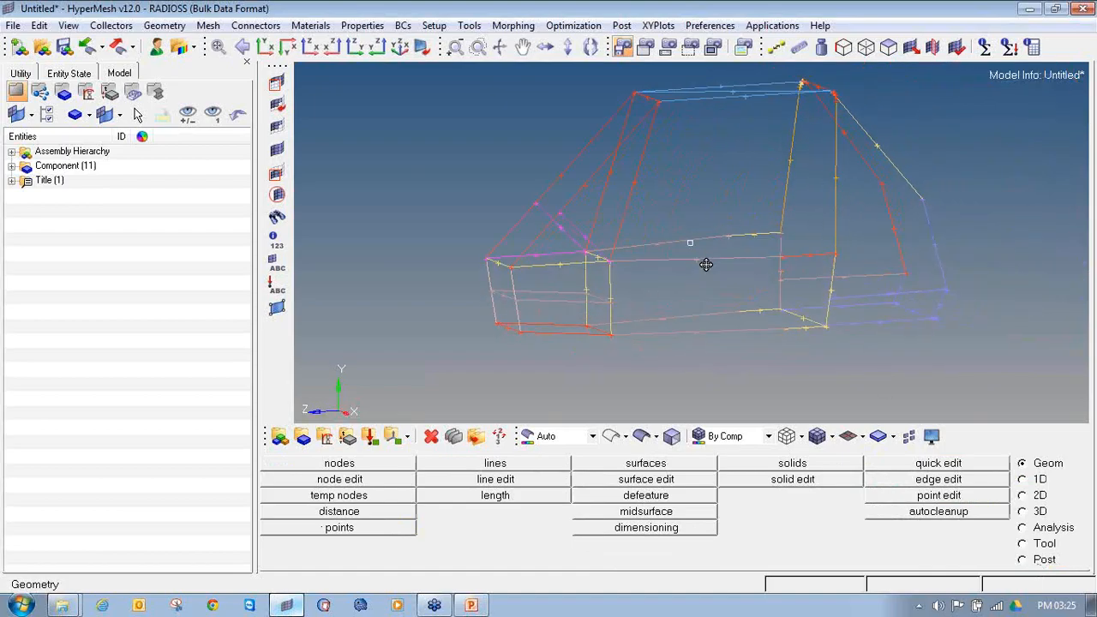
pyautogui.click(11, 165)
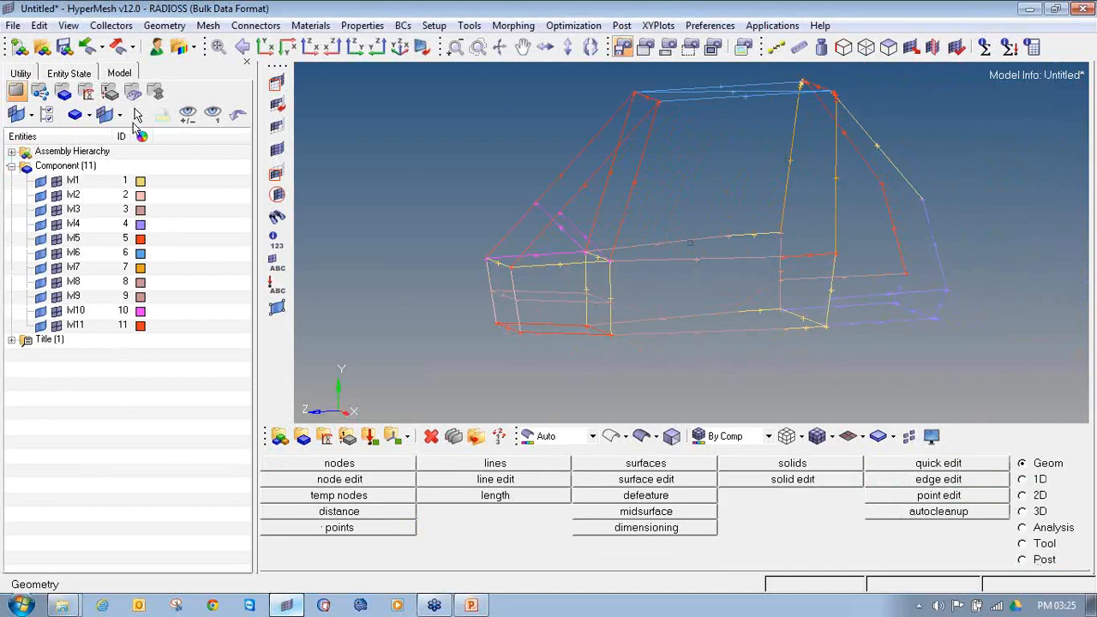
pyautogui.click(40, 195)
pyautogui.click(40, 209)
pyautogui.click(41, 224)
pyautogui.click(41, 238)
pyautogui.click(40, 253)
pyautogui.click(41, 267)
pyautogui.click(40, 281)
pyautogui.click(40, 296)
pyautogui.click(40, 310)
pyautogui.click(40, 325)
pyautogui.click(40, 325)
pyautogui.click(41, 311)
pyautogui.click(40, 296)
pyautogui.click(40, 281)
pyautogui.click(41, 267)
pyautogui.click(41, 253)
pyautogui.click(40, 238)
pyautogui.click(41, 224)
pyautogui.click(40, 209)
pyautogui.click(41, 195)
pyautogui.click(41, 180)
pyautogui.moveTo(792, 363)
pyautogui.keyDown('ctrl'); pyautogui.mouseDown()
pyautogui.moveTo(743, 282)
pyautogui.moveTo(692, 255)
pyautogui.moveTo(752, 237)
pyautogui.moveTo(691, 243)
pyautogui.mouseUp(); pyautogui.keyUp('ctrl')
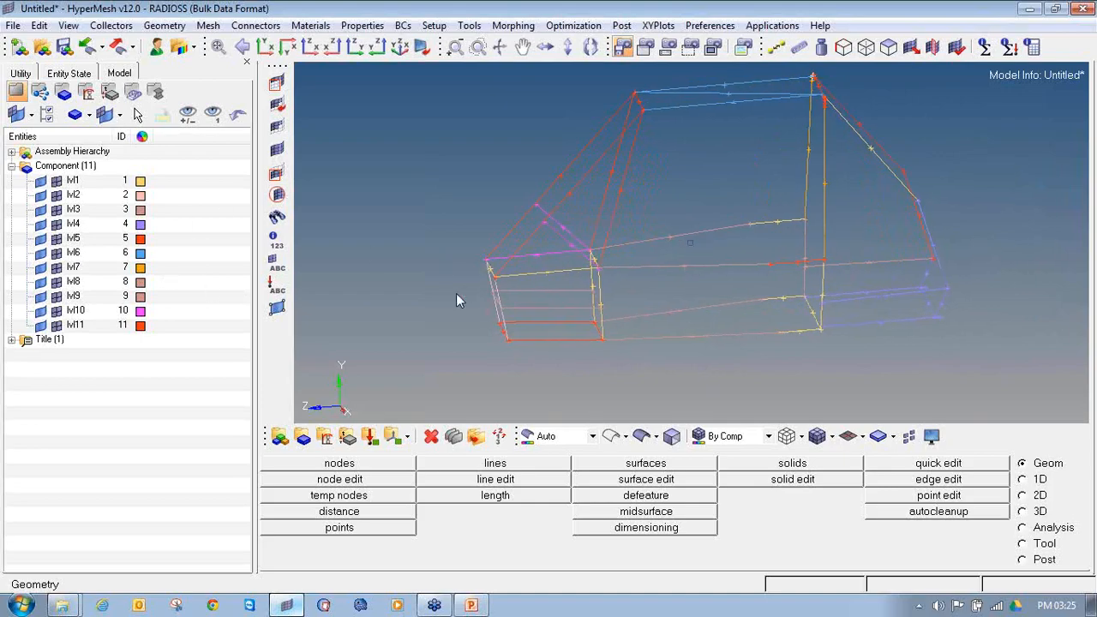
# Step: Create a component named Roll_cage_line_data with an olive color, no card image and no property
pyautogui.click(303, 437)
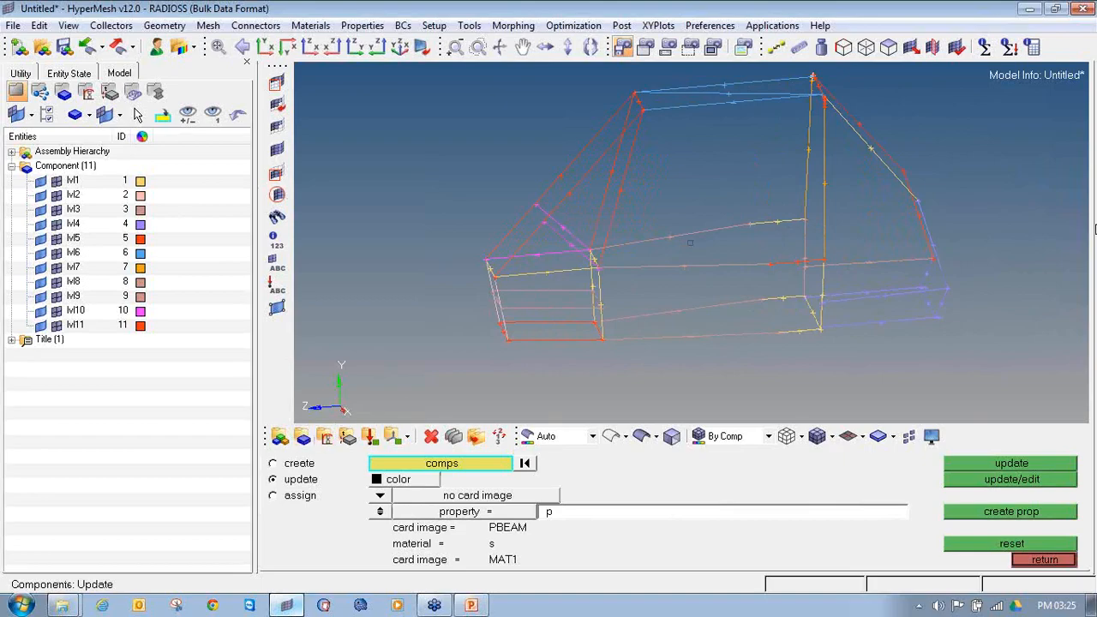
pyautogui.click(1089, 194)
pyautogui.click(1040, 221)
pyautogui.moveTo(319, 420)
pyautogui.mouseDown()
pyautogui.moveTo(285, 441)
pyautogui.moveTo(300, 419)
pyautogui.mouseUp()
pyautogui.click(1089, 194)
pyautogui.click(1043, 206)
pyautogui.click(296, 466)
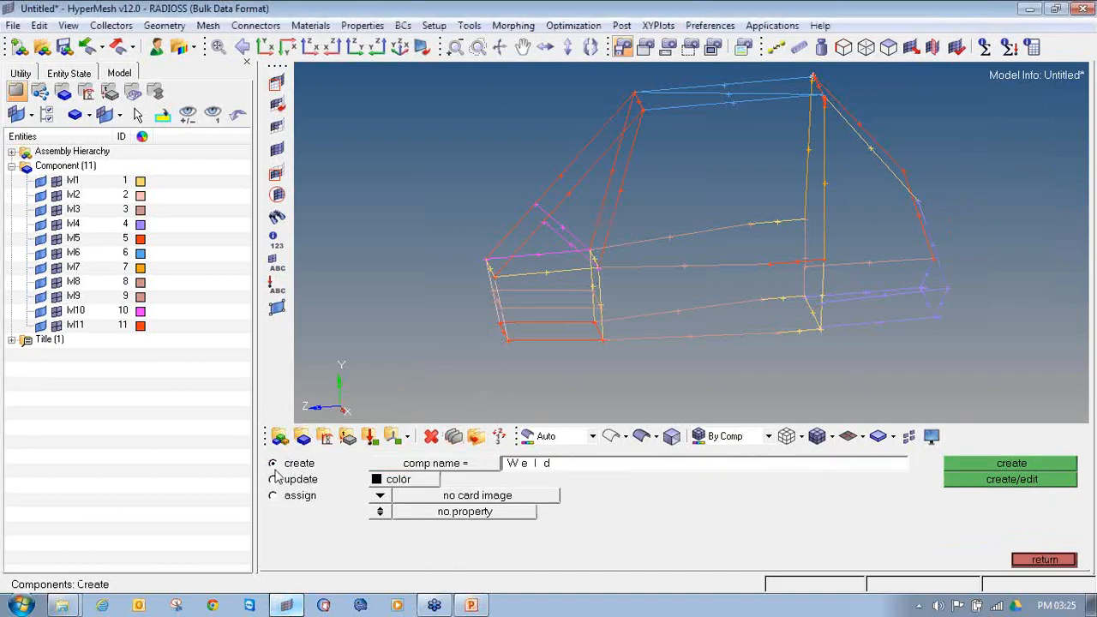
pyautogui.click(515, 468)
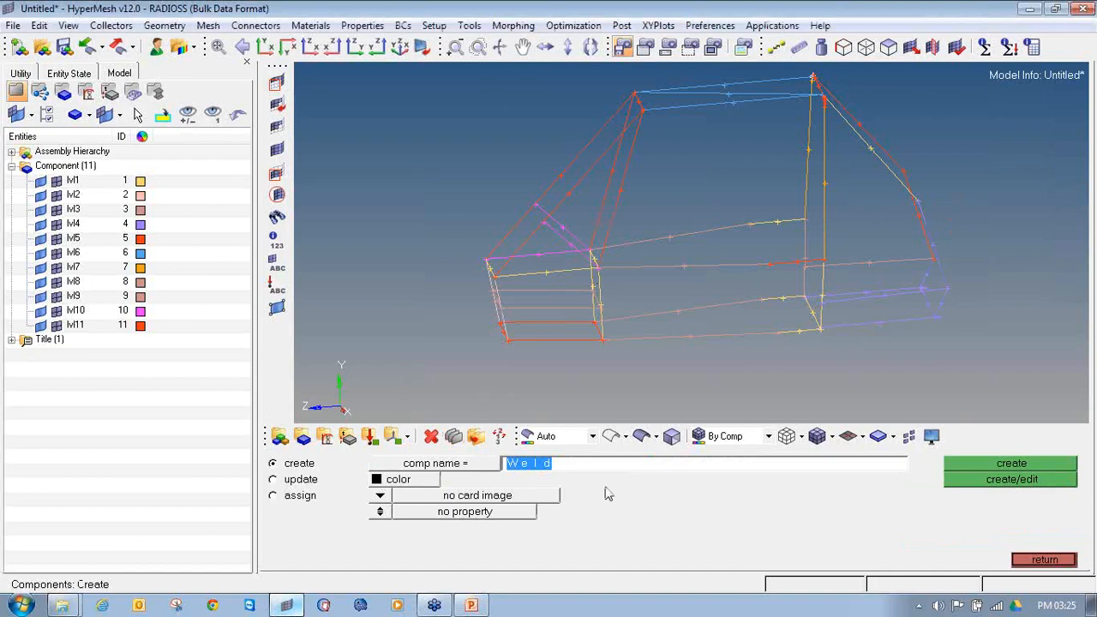
pyautogui.write('Roll_cage_line_data')
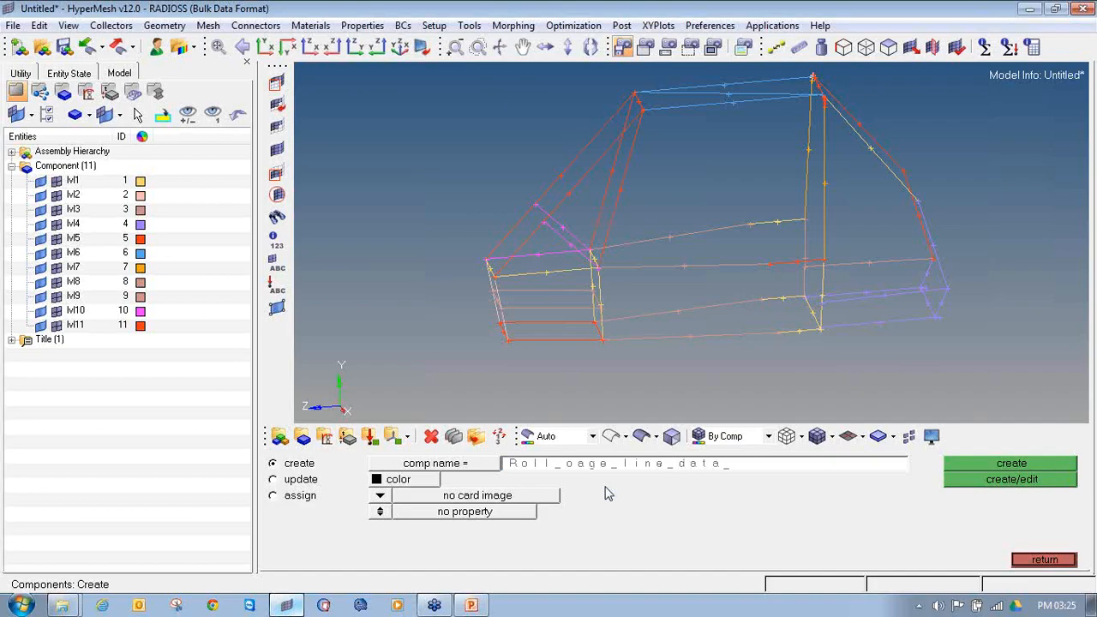
pyautogui.click(433, 482)
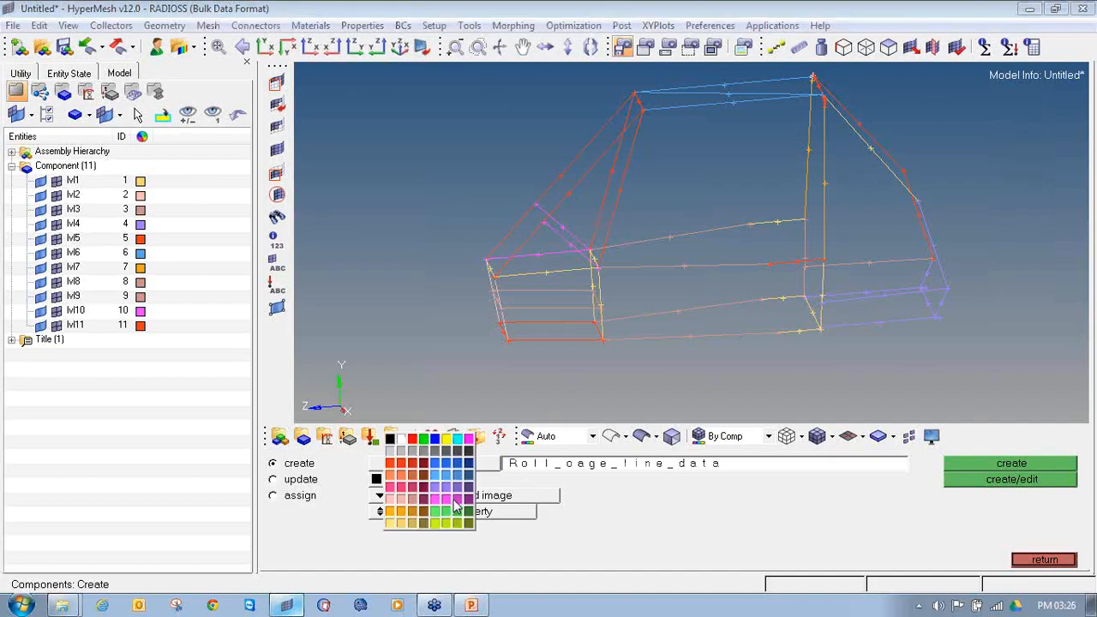
pyautogui.click(468, 520)
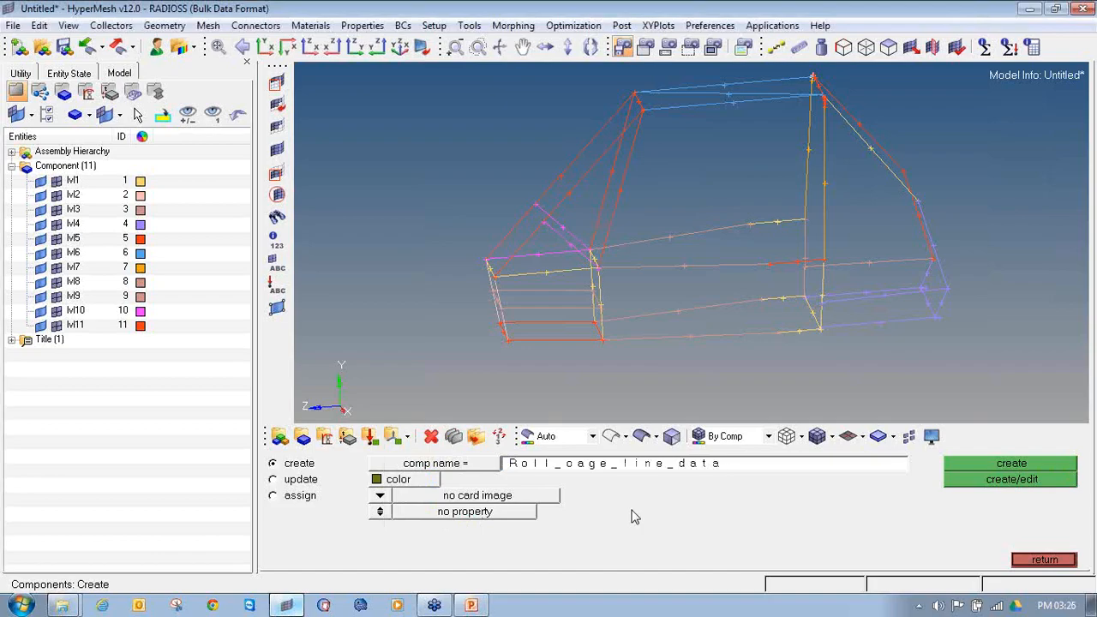
pyautogui.click(1025, 468)
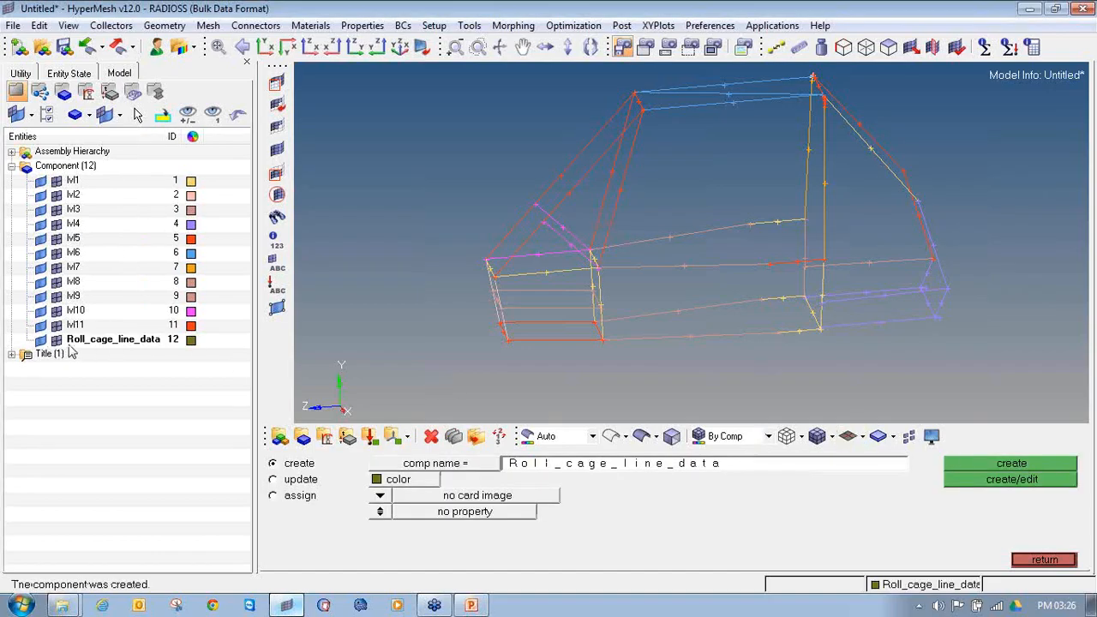
pyautogui.click(1035, 560)
pyautogui.click(1023, 544)
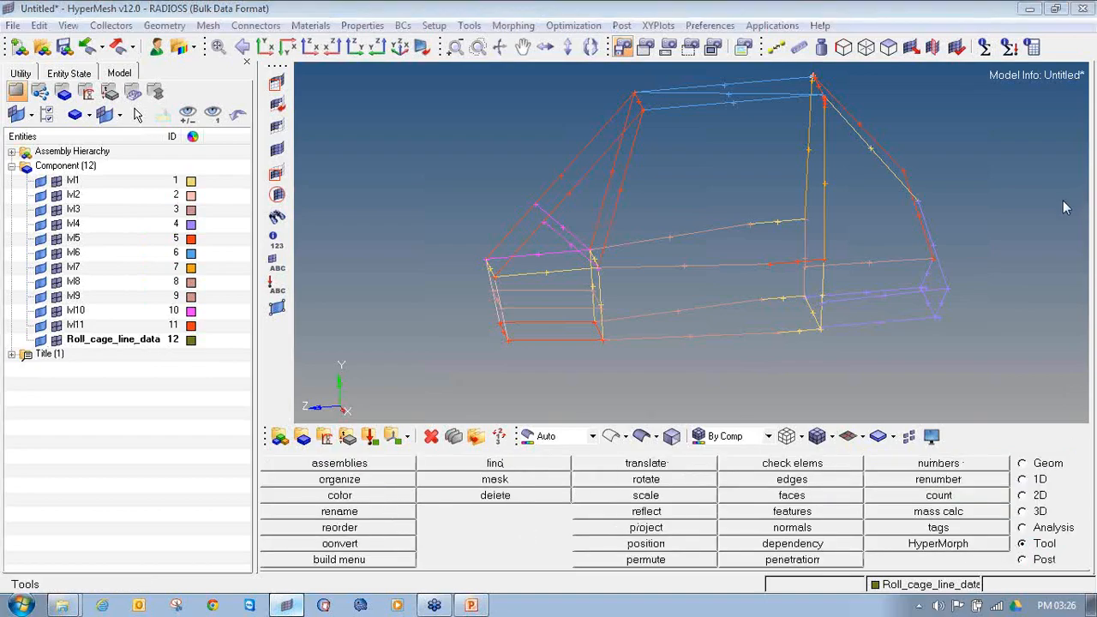
pyautogui.moveTo(1049, 534)
pyautogui.mouseDown()
pyautogui.moveTo(1025, 549)
pyautogui.moveTo(1061, 525)
pyautogui.moveTo(1017, 528)
pyautogui.mouseUp()
pyautogui.moveTo(338, 468)
pyautogui.mouseDown()
pyautogui.moveTo(354, 486)
pyautogui.moveTo(377, 471)
pyautogui.mouseUp()
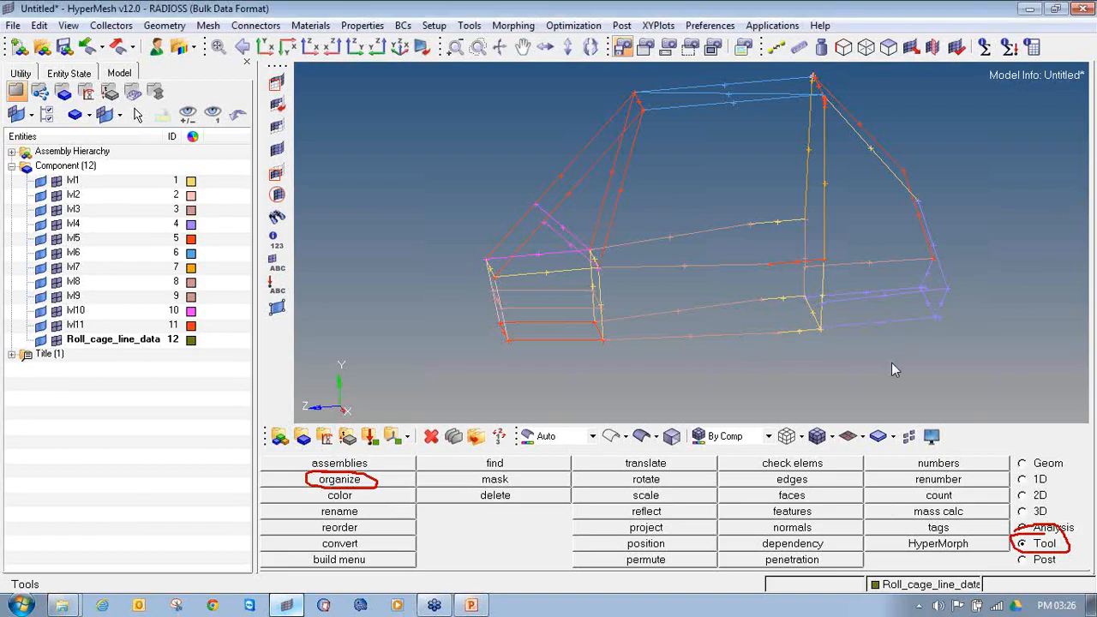
pyautogui.hotkey('shift', 'F11')
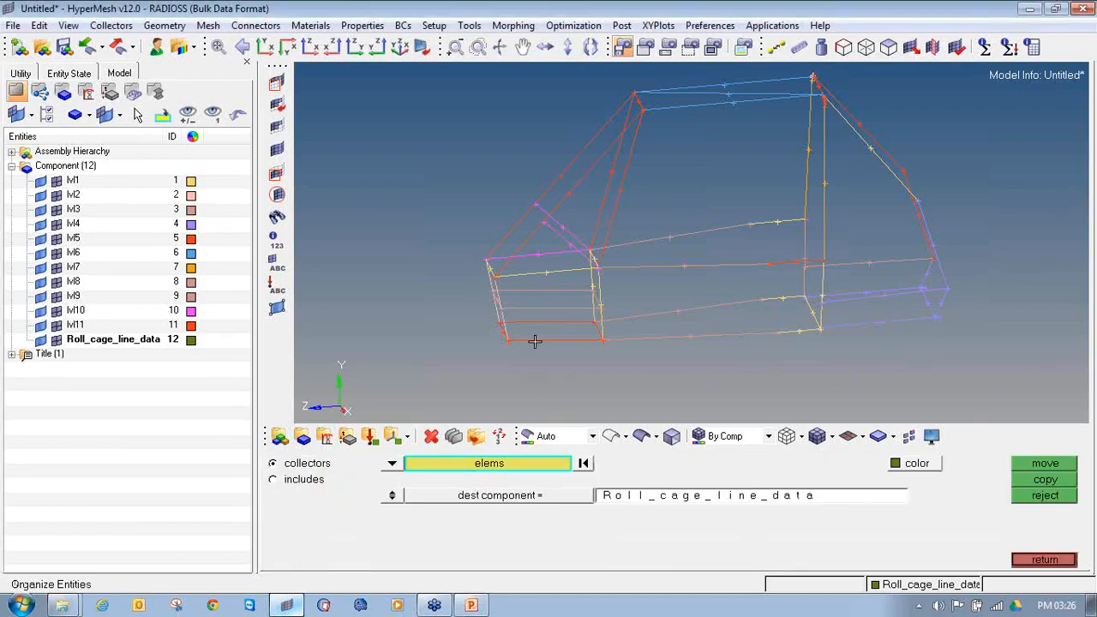
pyautogui.click(1038, 560)
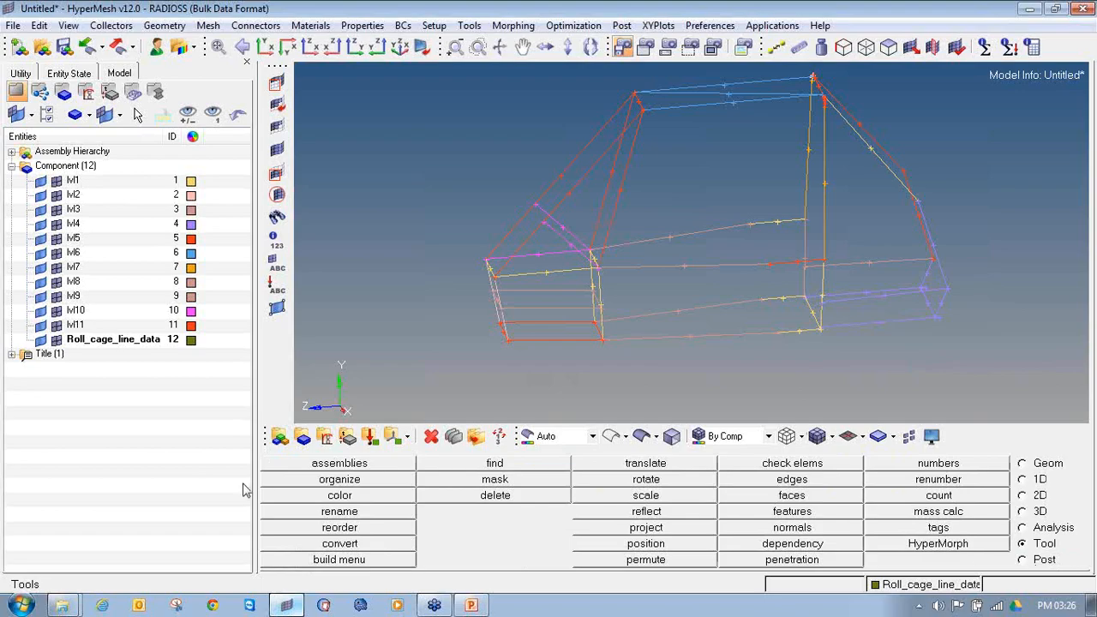
pyautogui.click(364, 485)
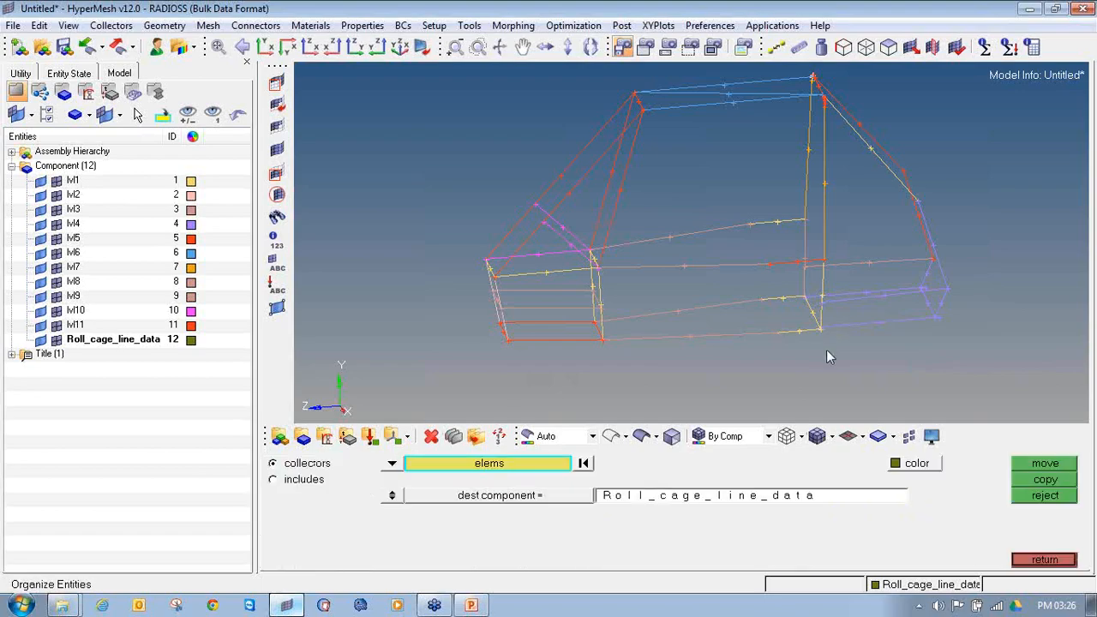
pyautogui.click(1064, 559)
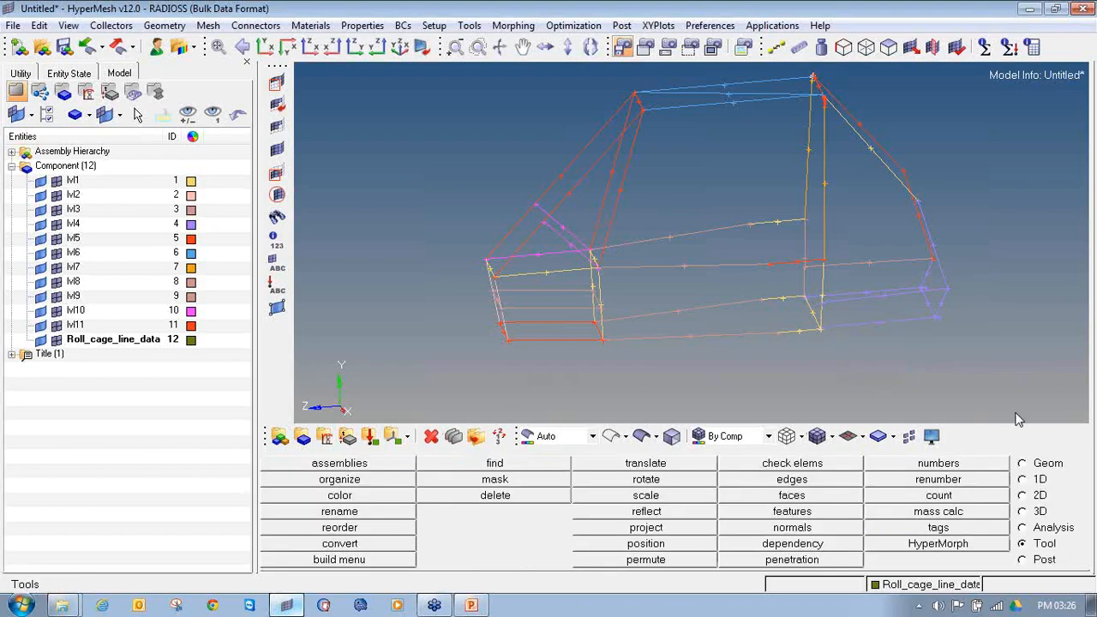
# Step: Set up the Organize tool to act on lines, with Roll_cage_line_data as the destination component
pyautogui.hotkey('shift', 'F11')
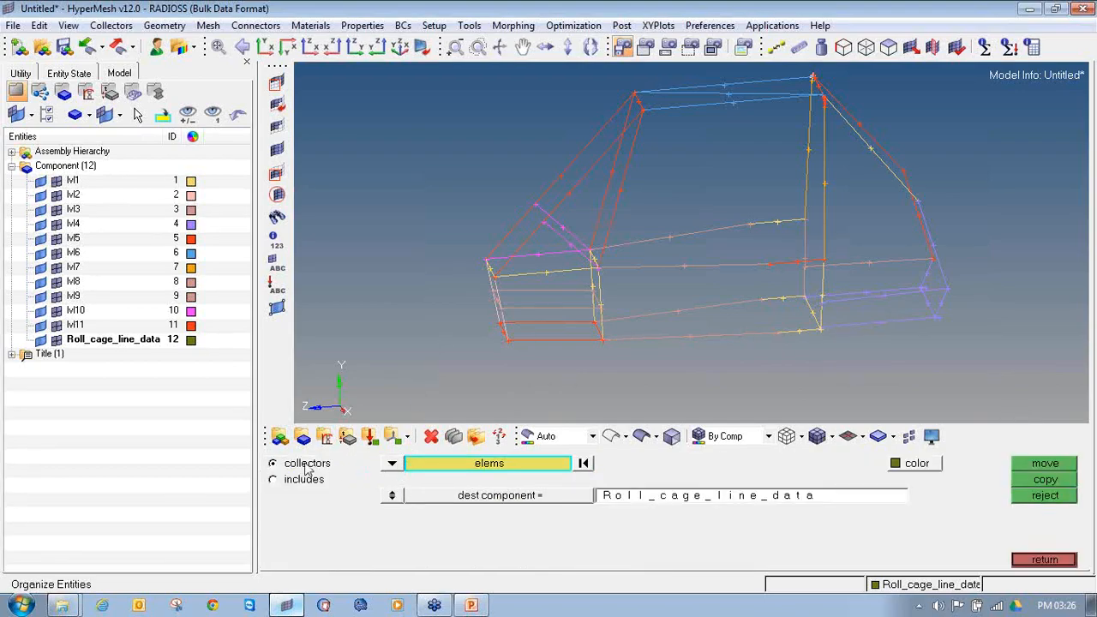
pyautogui.click(392, 464)
pyautogui.click(345, 512)
pyautogui.click(392, 465)
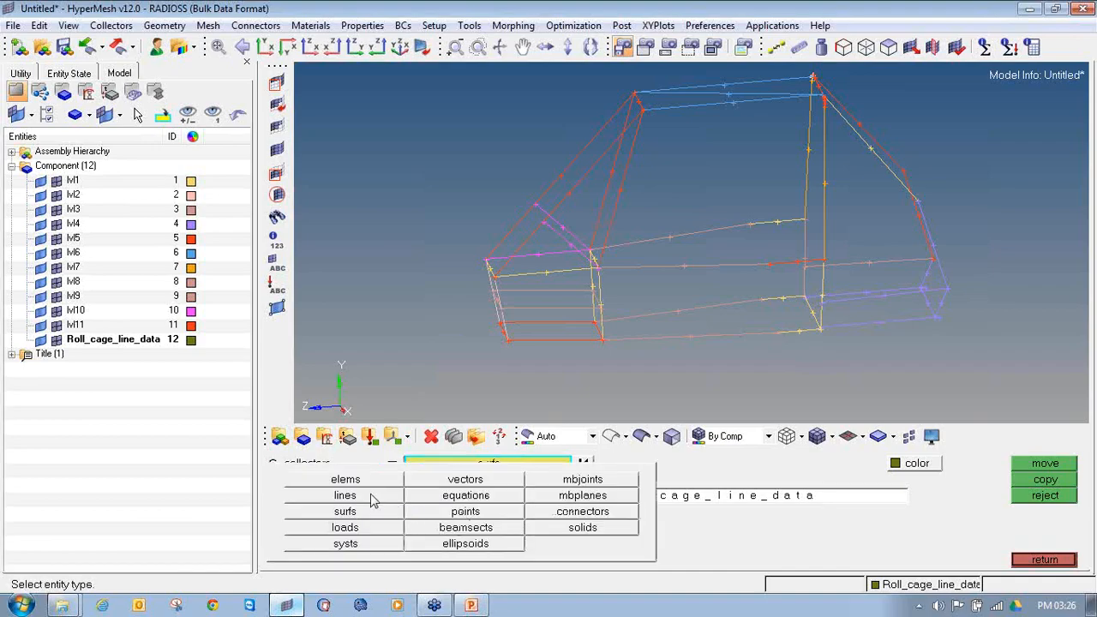
pyautogui.click(371, 501)
pyautogui.click(392, 464)
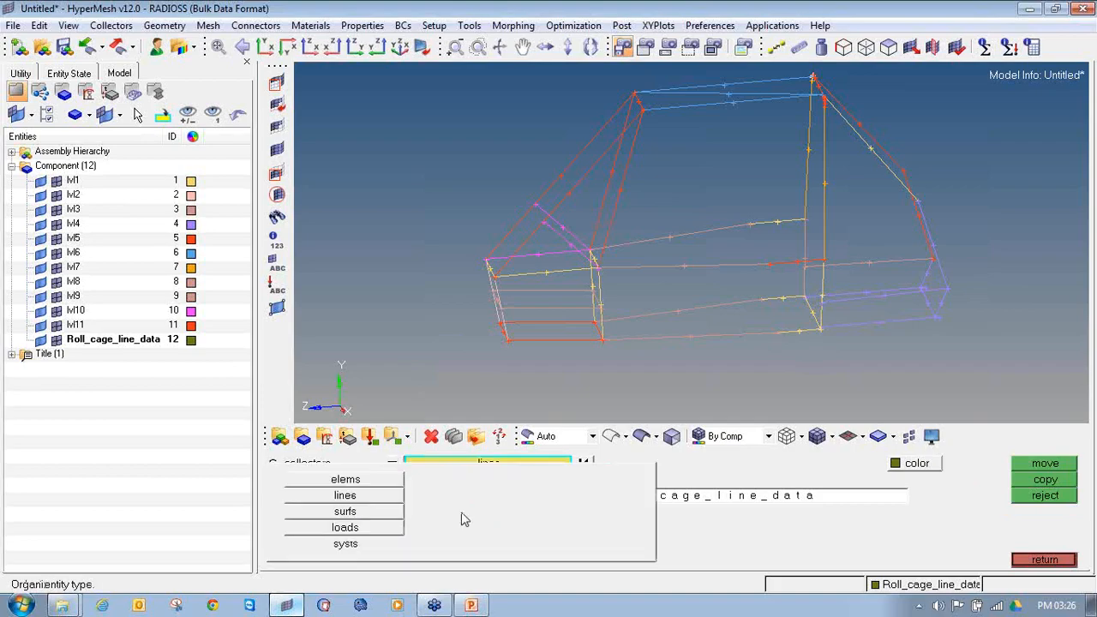
pyautogui.click(345, 496)
pyautogui.click(510, 498)
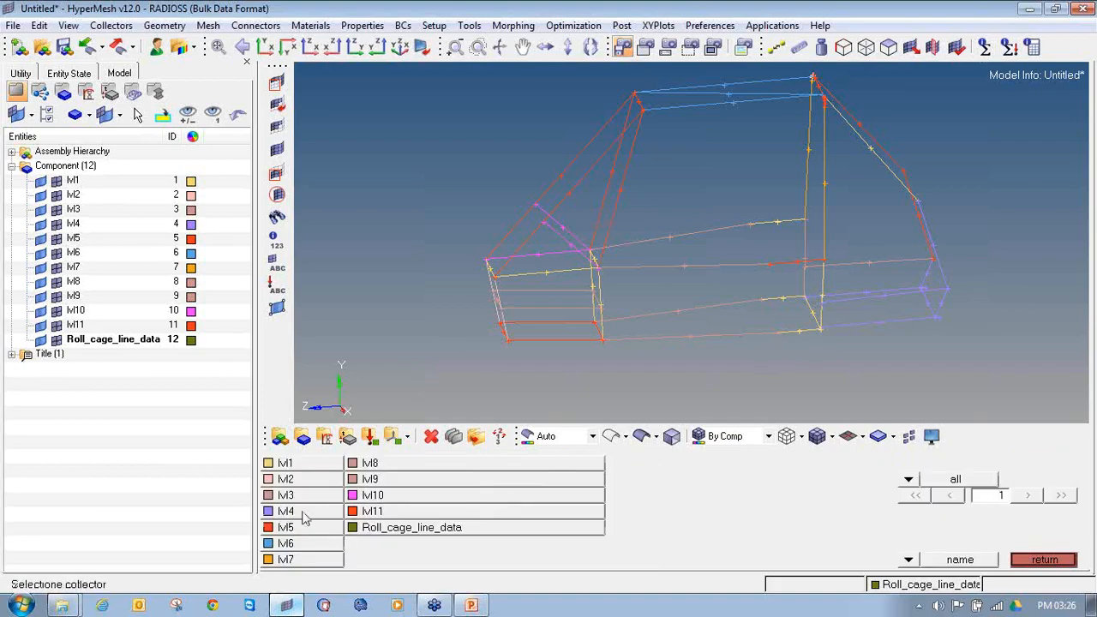
pyautogui.click(424, 529)
# Step: Select all lines of the roll cage and move them into the Roll_cage_line_data component
pyautogui.scroll(-2, 490, 274)
pyautogui.click(482, 463)
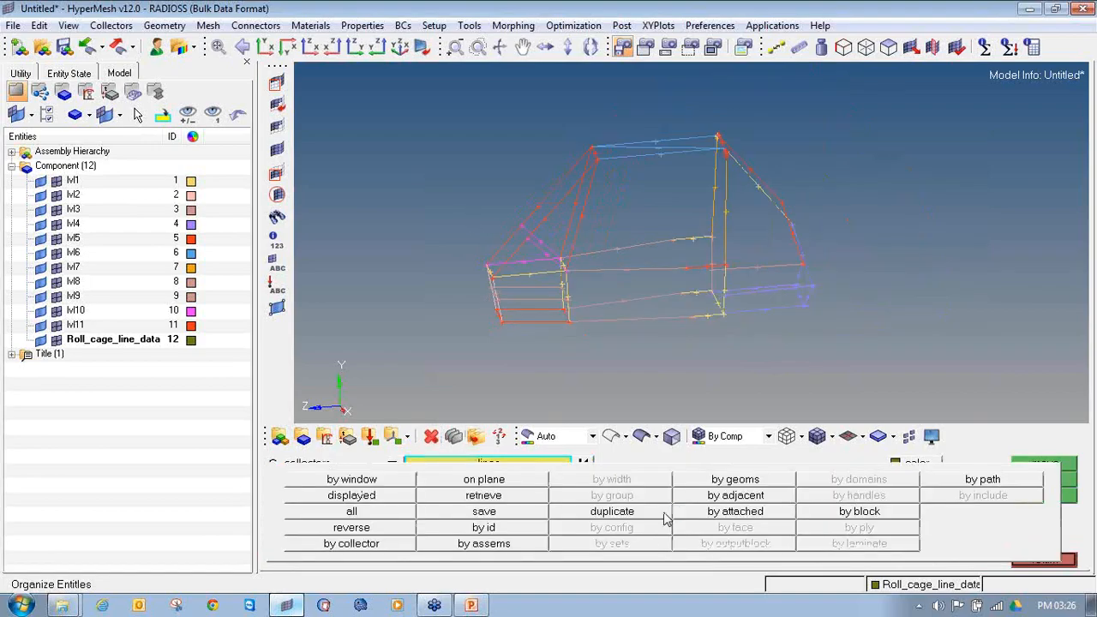
pyautogui.click(353, 512)
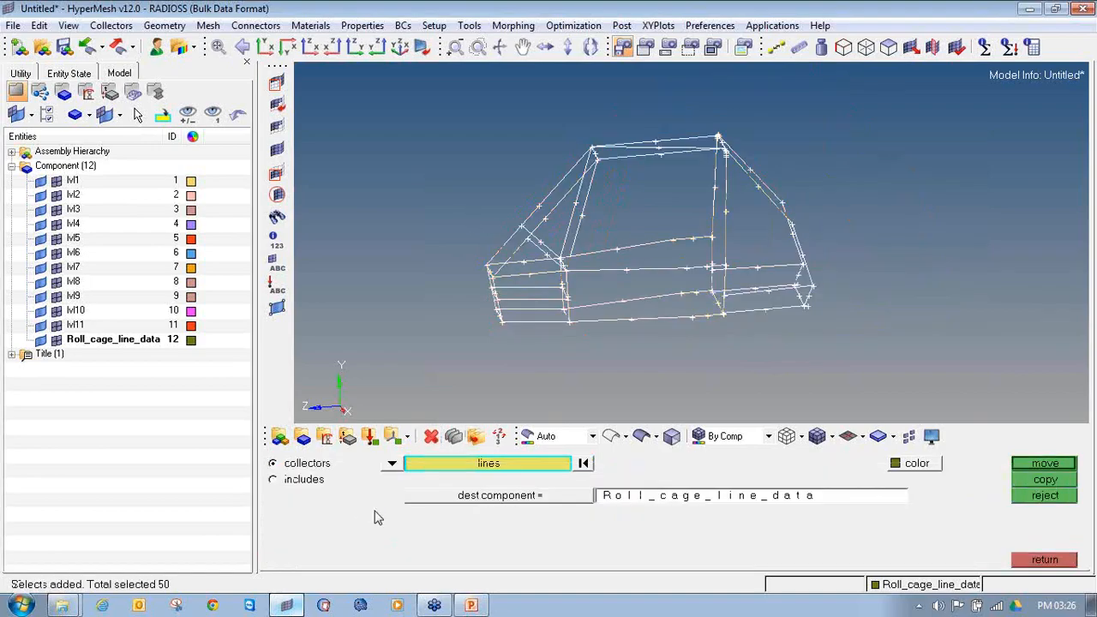
pyautogui.click(1045, 464)
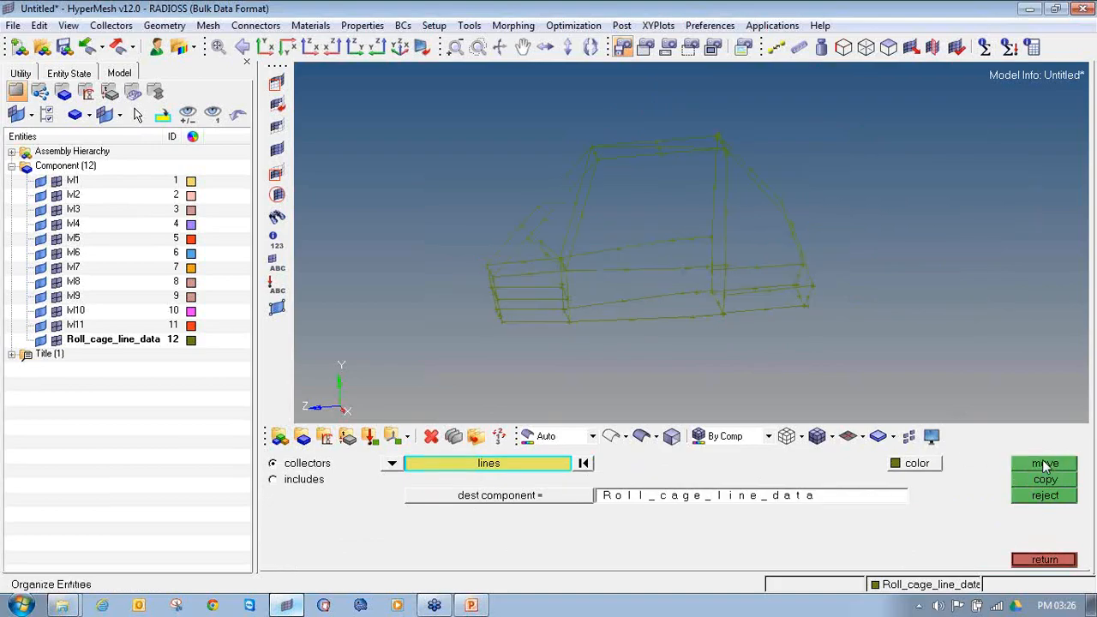
# Step: Change the color of the Roll_cage_line_data component to red and leave the Organize tool
pyautogui.click(190, 340)
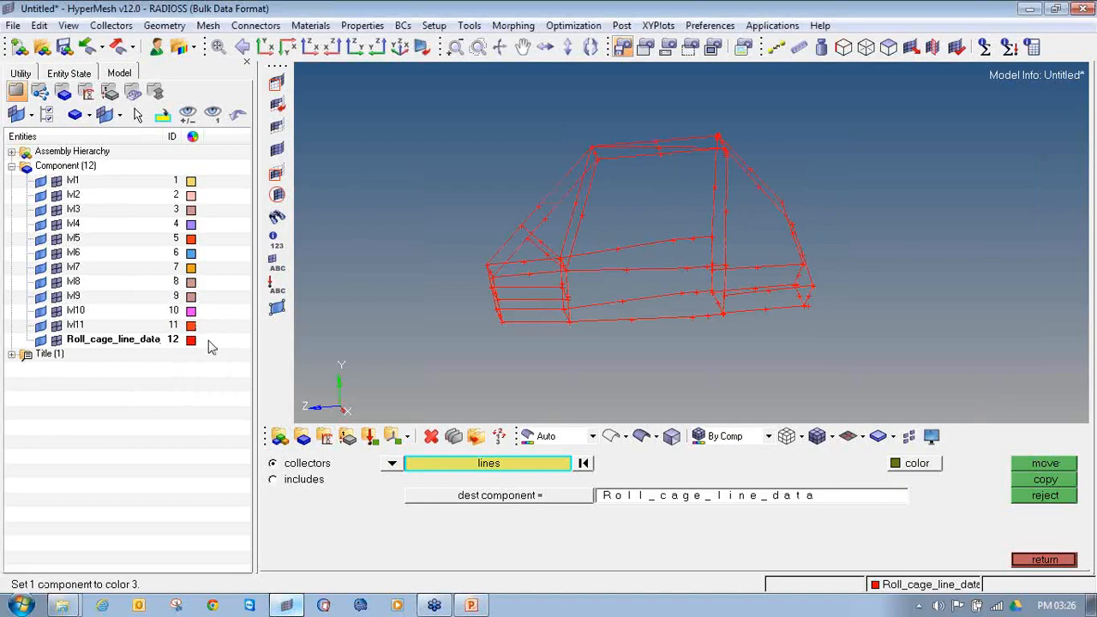
pyautogui.click(191, 340)
pyautogui.click(177, 292)
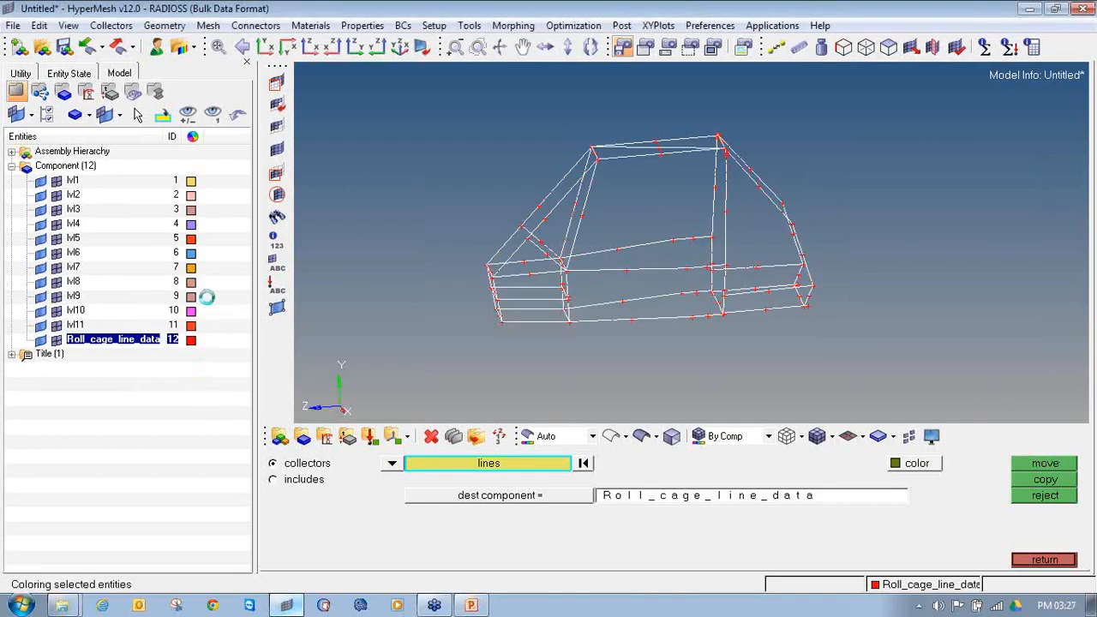
pyautogui.click(1020, 559)
# Step: Hide the Roll_cage_line_data geometry and toggle lvl1 to check whether the lvl components still contain any lines
pyautogui.keyDown('ctrl'); pyautogui.moveTo(428, 294); pyautogui.dragTo(623, 303); pyautogui.keyUp('ctrl')
pyautogui.click(40, 340)
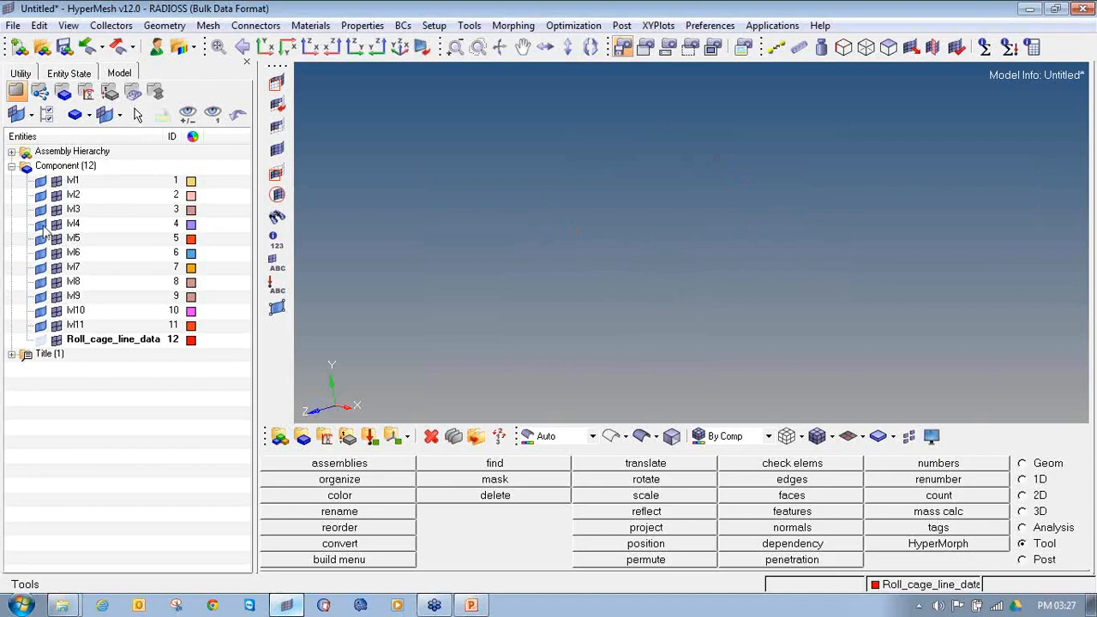
pyautogui.click(40, 180)
pyautogui.click(40, 180)
# Step: Delete the components lvl1 through lvl11 and display the Roll_cage_line_data geometry again
pyautogui.click(72, 181)
pyautogui.keyDown('shift'); pyautogui.click(75, 325); pyautogui.keyUp('shift')
pyautogui.rightClick(75, 326)
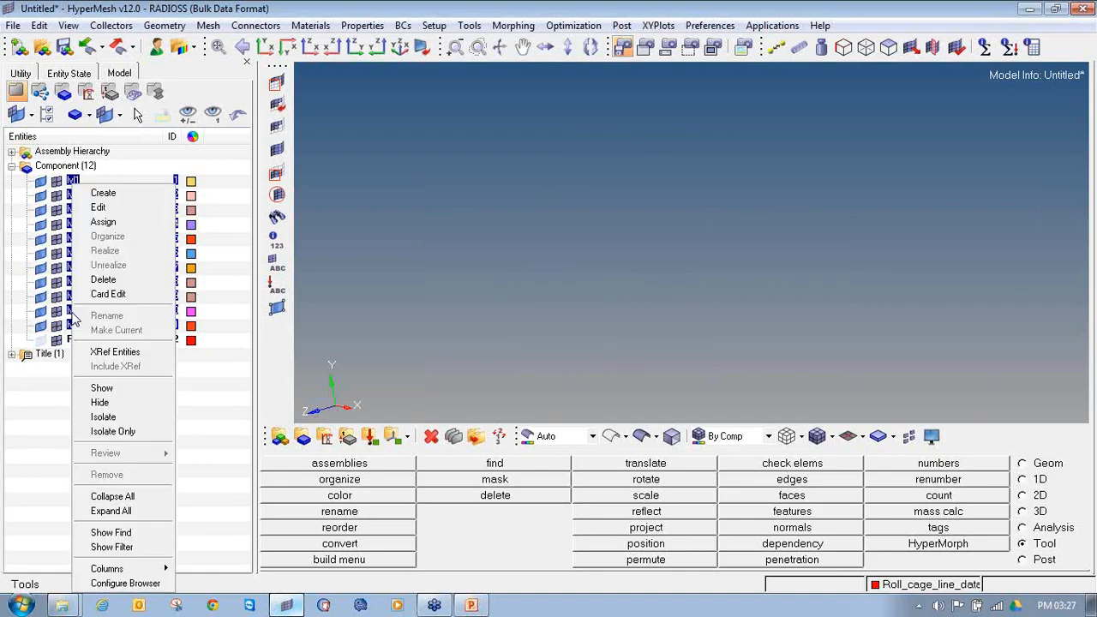
pyautogui.click(102, 280)
pyautogui.click(213, 362)
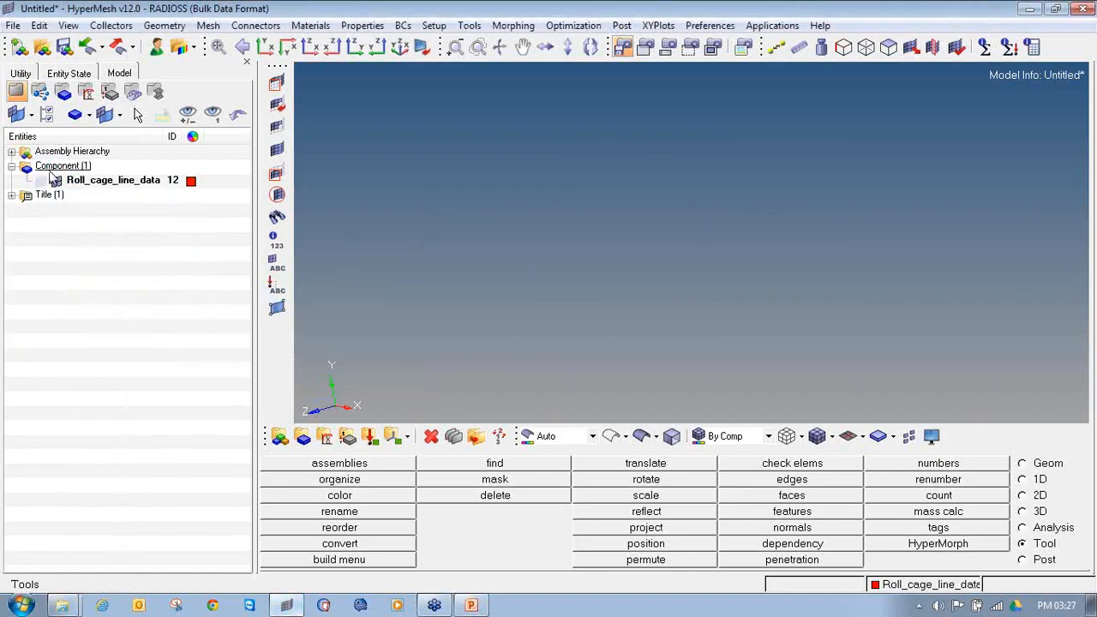
pyautogui.keyDown('ctrl'); pyautogui.moveTo(549, 232); pyautogui.dragTo(742, 279); pyautogui.keyUp('ctrl')
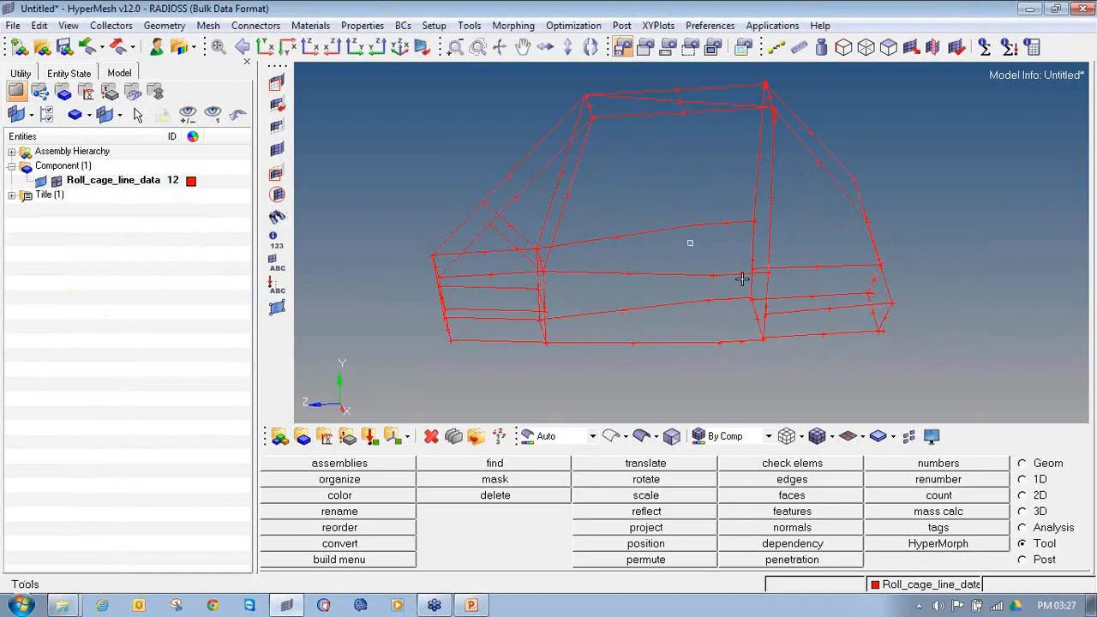
# Step: Start a second HyperMesh session, dismiss its startup message and accept the RADIOSS user profile
pyautogui.rightClick(287, 605)
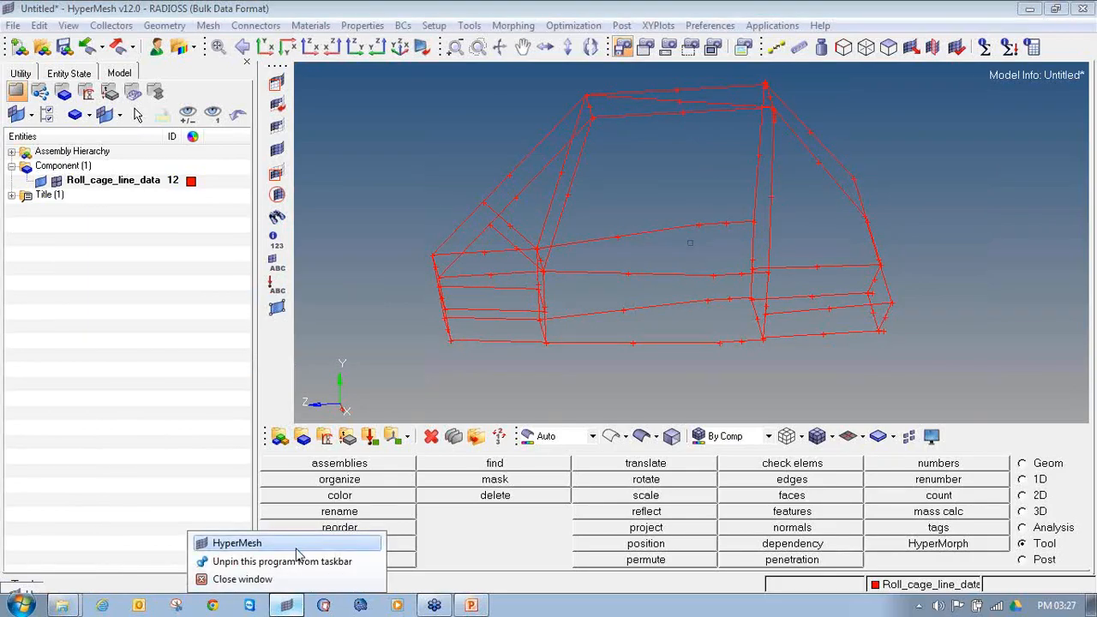
pyautogui.click(300, 549)
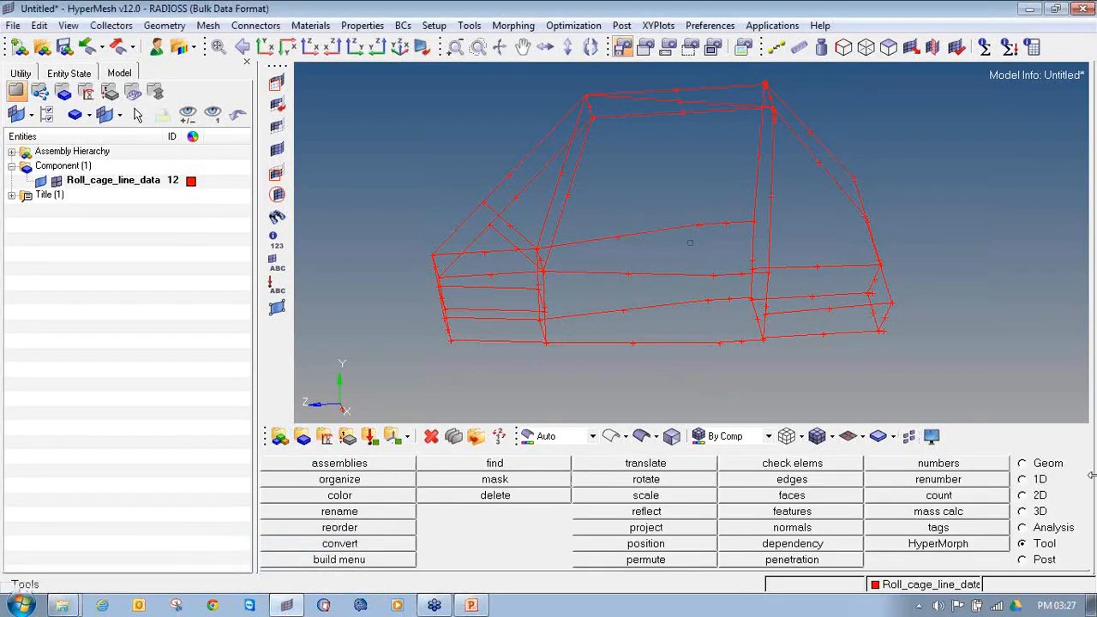
pyautogui.keyDown('ctrl'); pyautogui.moveTo(900, 402); pyautogui.dragTo(619, 274); pyautogui.keyUp('ctrl')
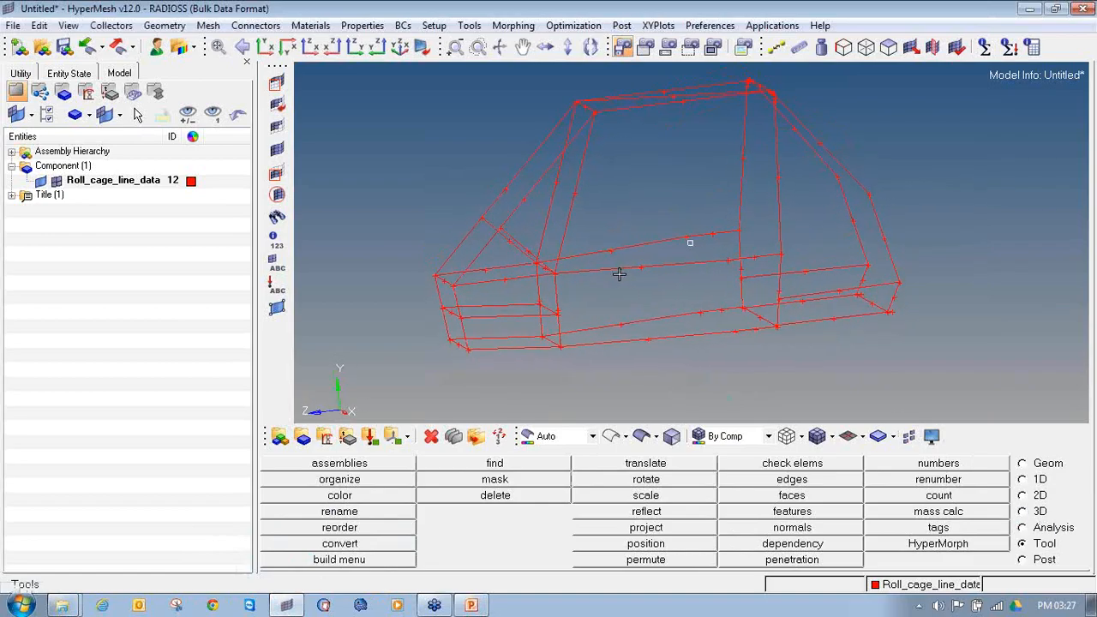
pyautogui.moveTo(284, 605)
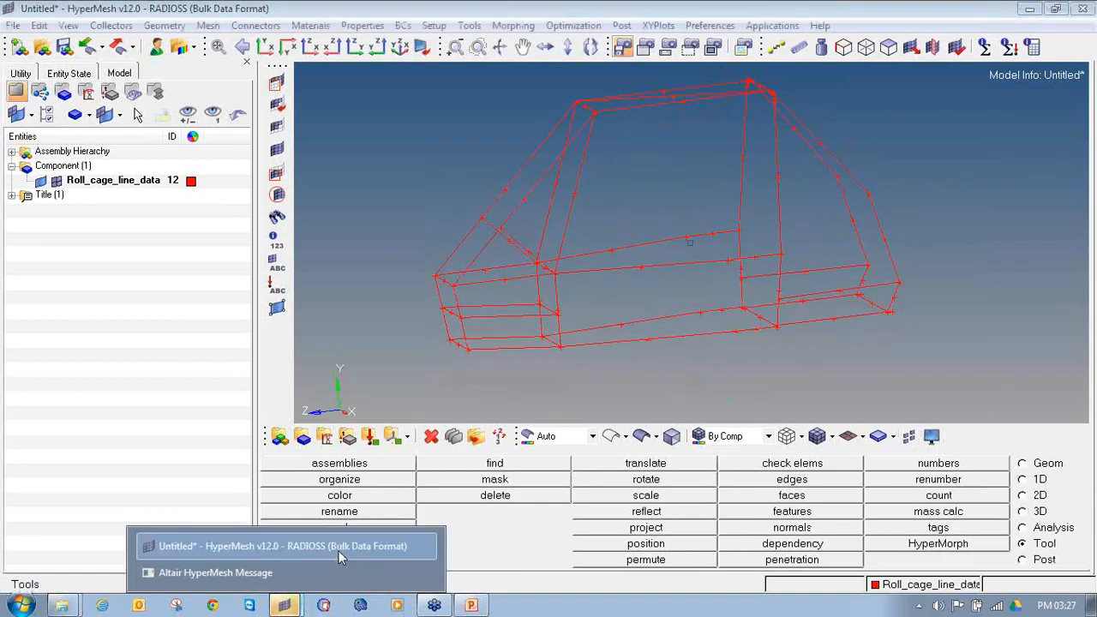
pyautogui.click(311, 580)
pyautogui.click(683, 364)
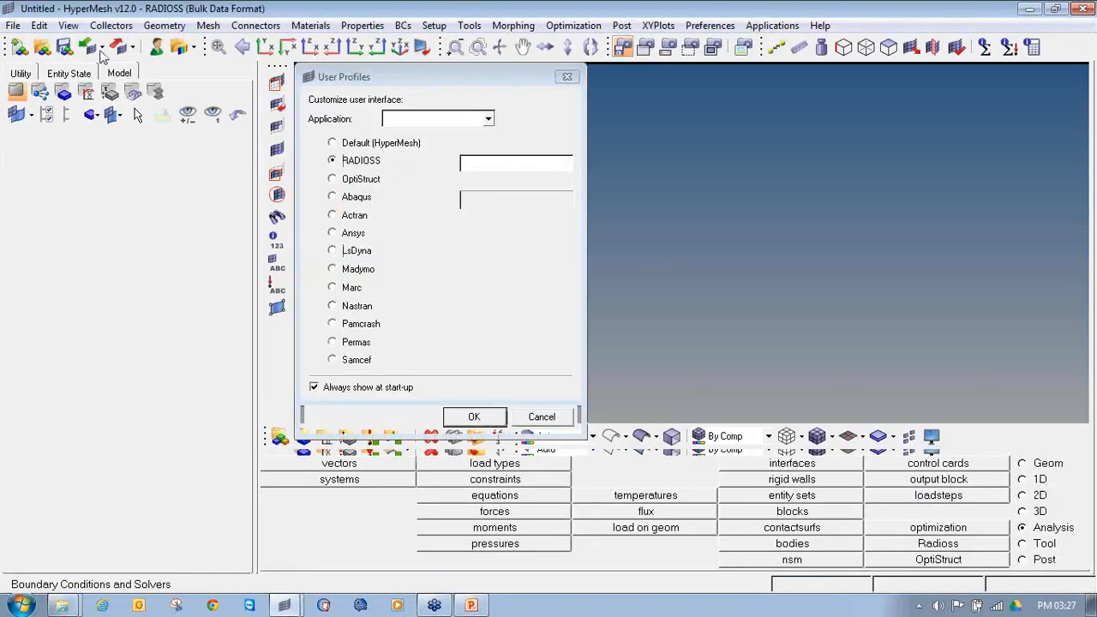
pyautogui.click(472, 418)
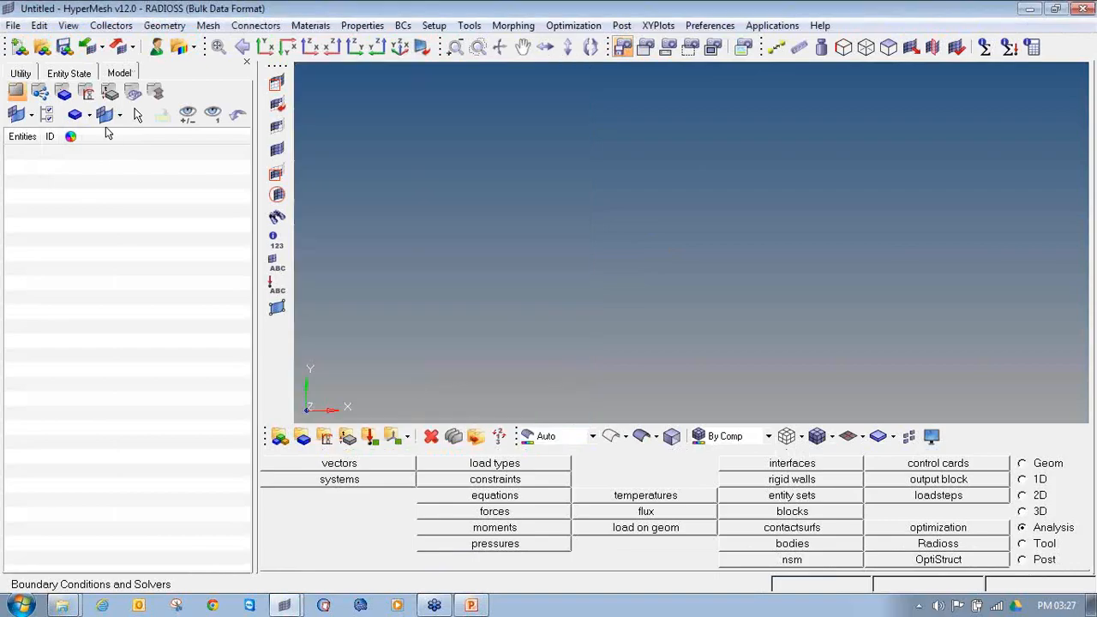
# Step: Start an IGES geometry import and browse to the DAY 1 folder inside SAE BAJA online training session
pyautogui.click(103, 49)
pyautogui.click(105, 118)
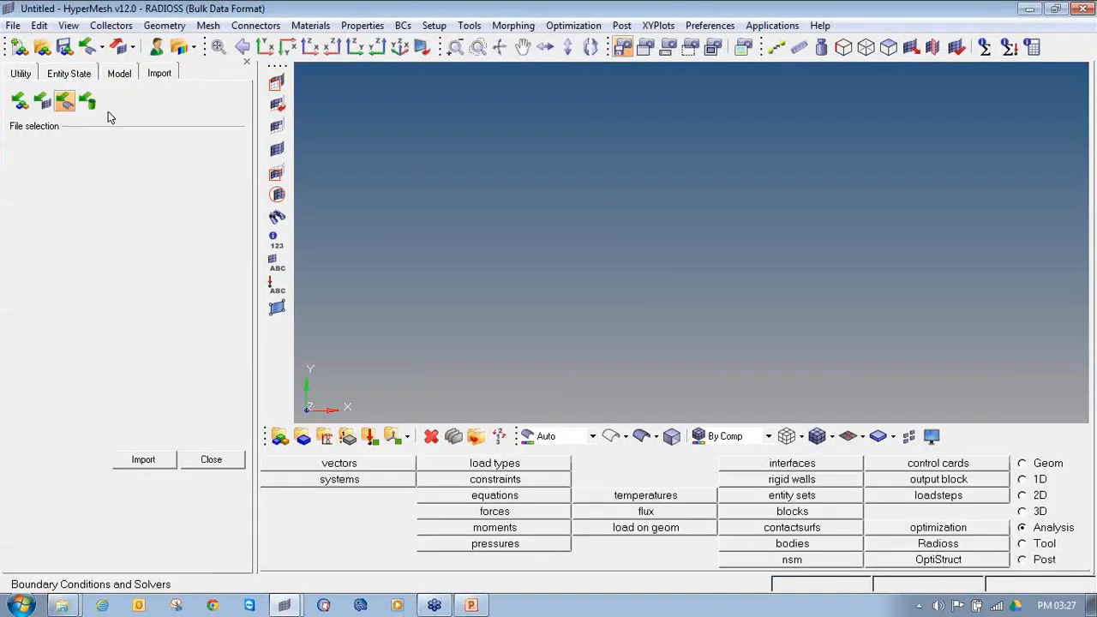
pyautogui.click(23, 171)
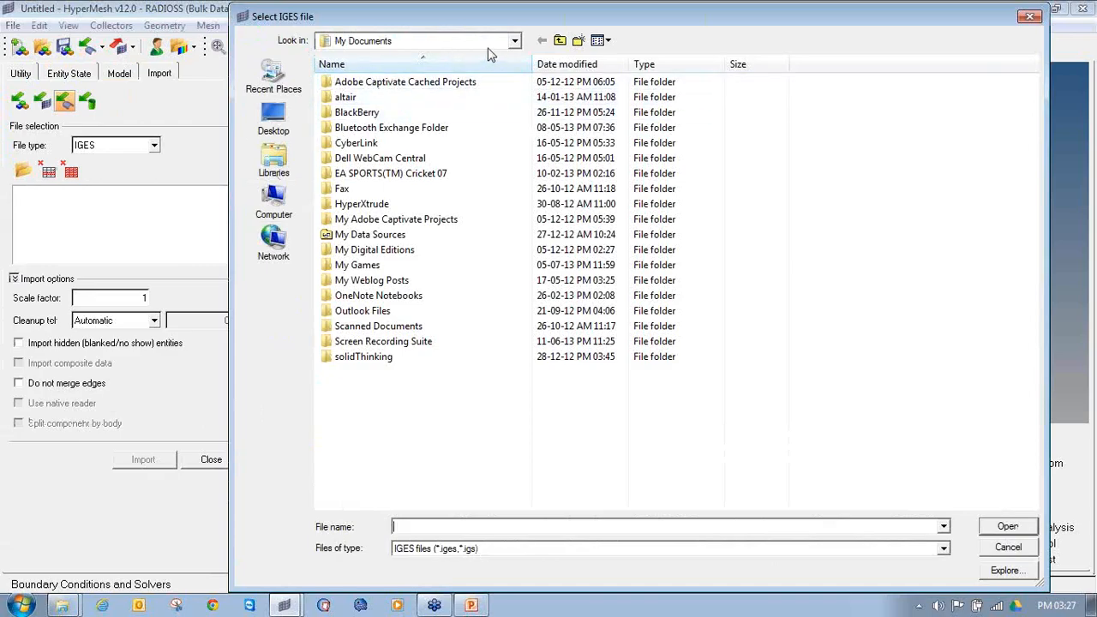
pyautogui.click(450, 41)
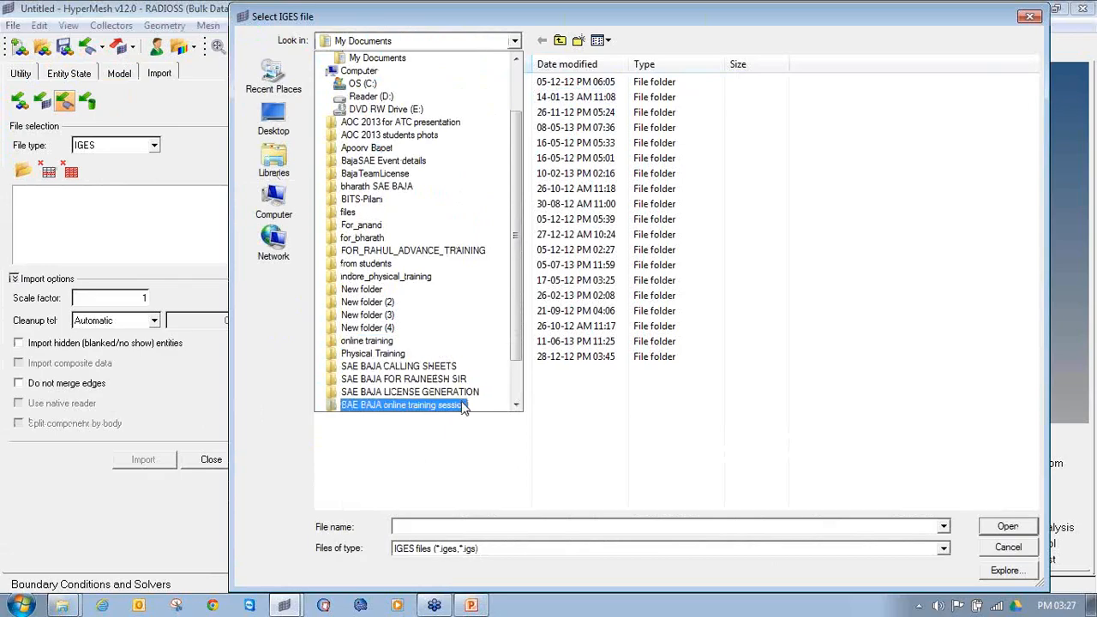
pyautogui.click(412, 404)
pyautogui.doubleClick(416, 84)
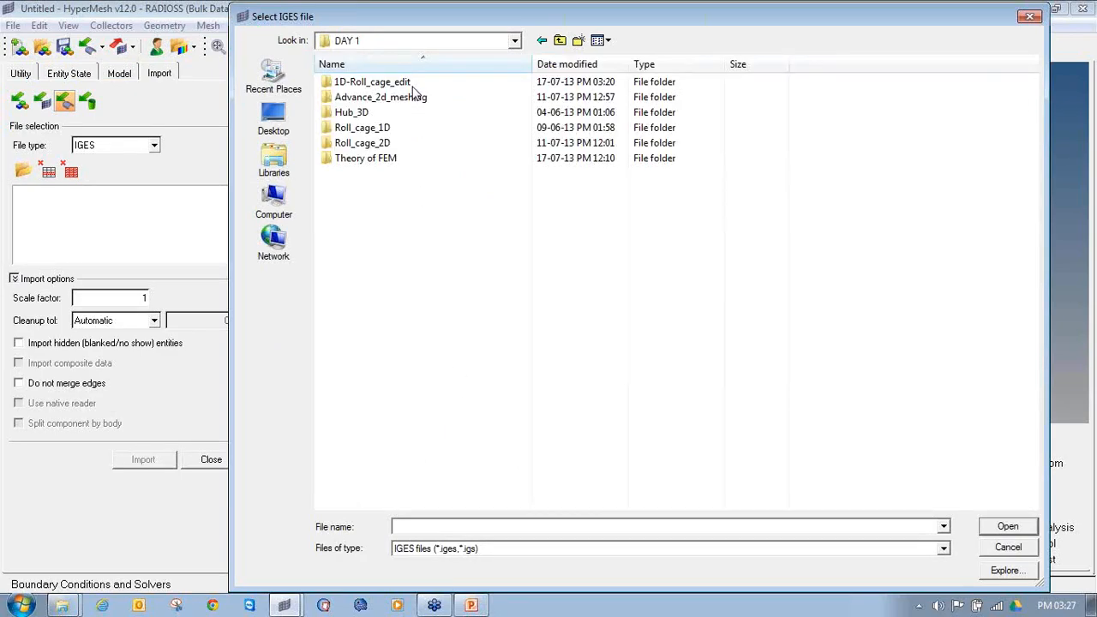
pyautogui.doubleClick(426, 99)
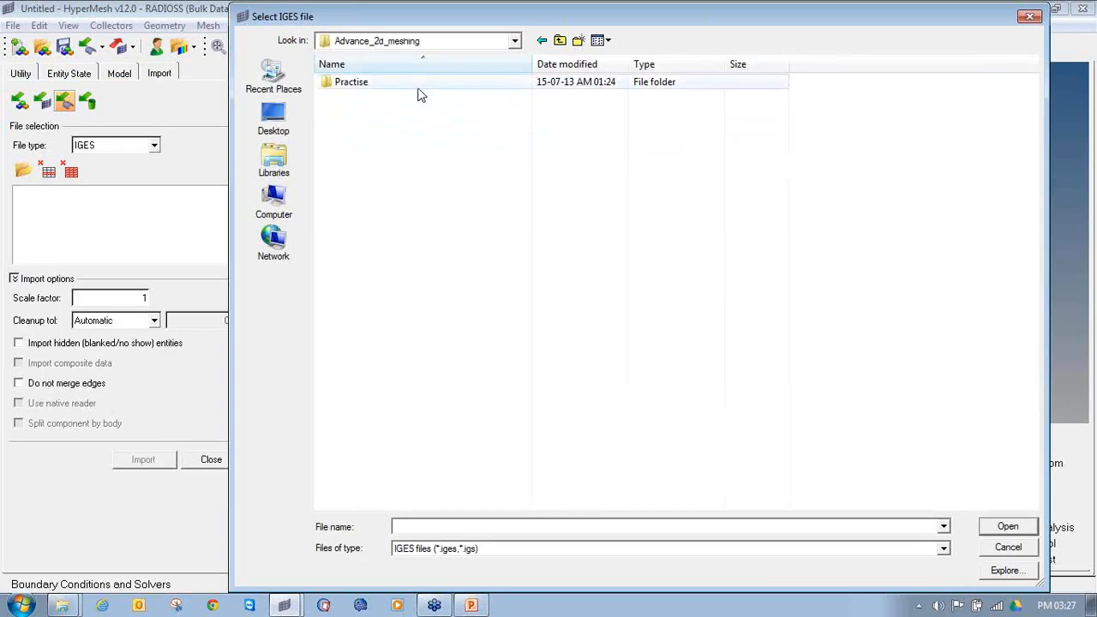
pyautogui.doubleClick(419, 86)
pyautogui.click(559, 41)
pyautogui.click(560, 41)
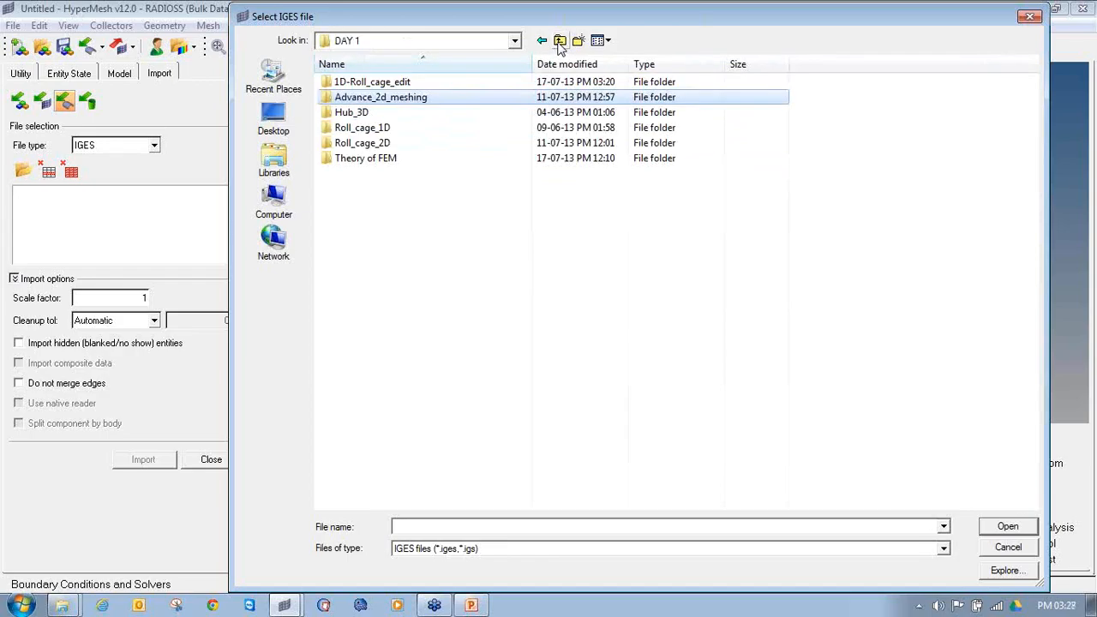
# Step: Import roll_cage_2d_meshing.iges from the Roll_cage_2D folder with a scale factor of 1 and automatic cleanup tolerance
pyautogui.doubleClick(466, 147)
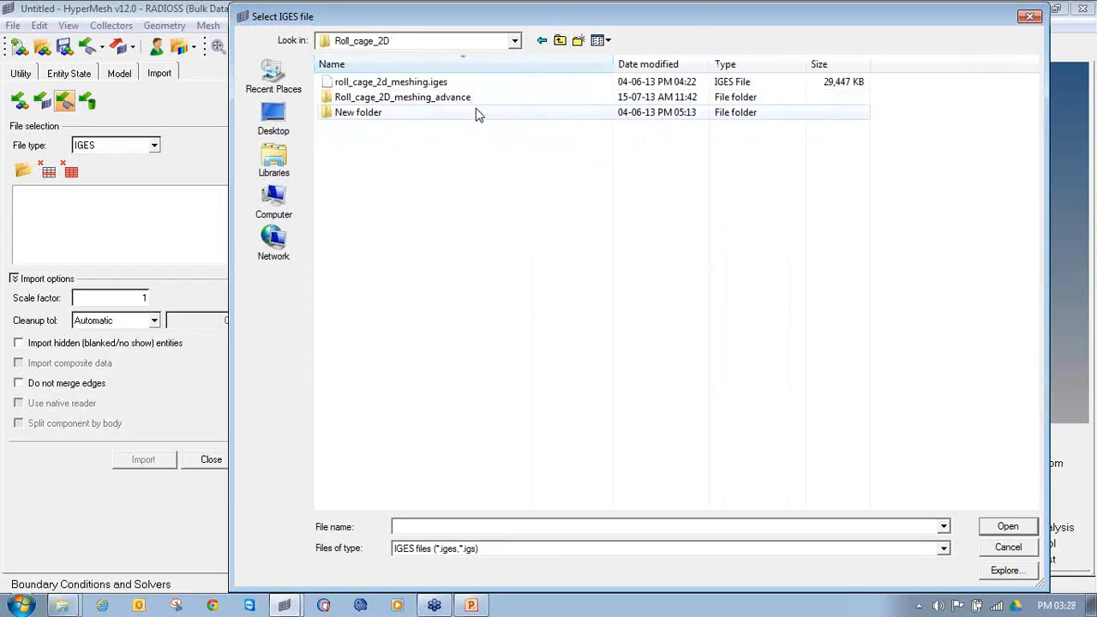
pyautogui.click(470, 85)
pyautogui.doubleClick(471, 86)
pyautogui.click(139, 474)
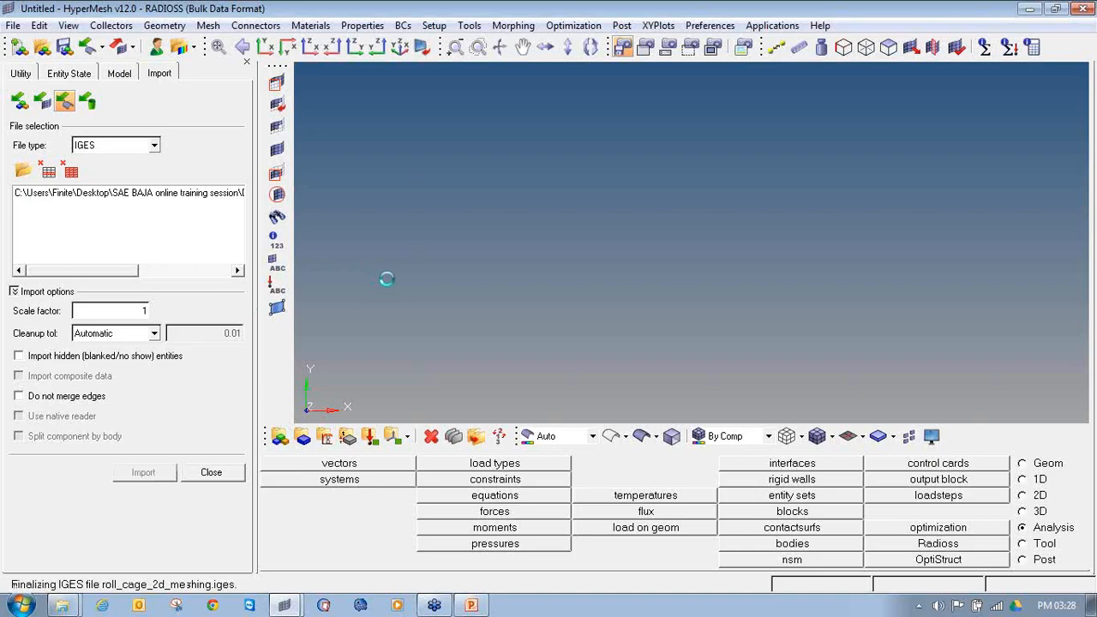
# Step: Examine the tube members and joints at the front of the imported roll cage up close
pyautogui.moveTo(835, 307)
pyautogui.keyDown('ctrl'); pyautogui.mouseDown()
pyautogui.moveTo(866, 300)
pyautogui.moveTo(419, 219)
pyautogui.moveTo(482, 317)
pyautogui.moveTo(601, 304)
pyautogui.moveTo(758, 313)
pyautogui.moveTo(625, 298)
pyautogui.moveTo(357, 313)
pyautogui.mouseUp(); pyautogui.keyUp('ctrl')
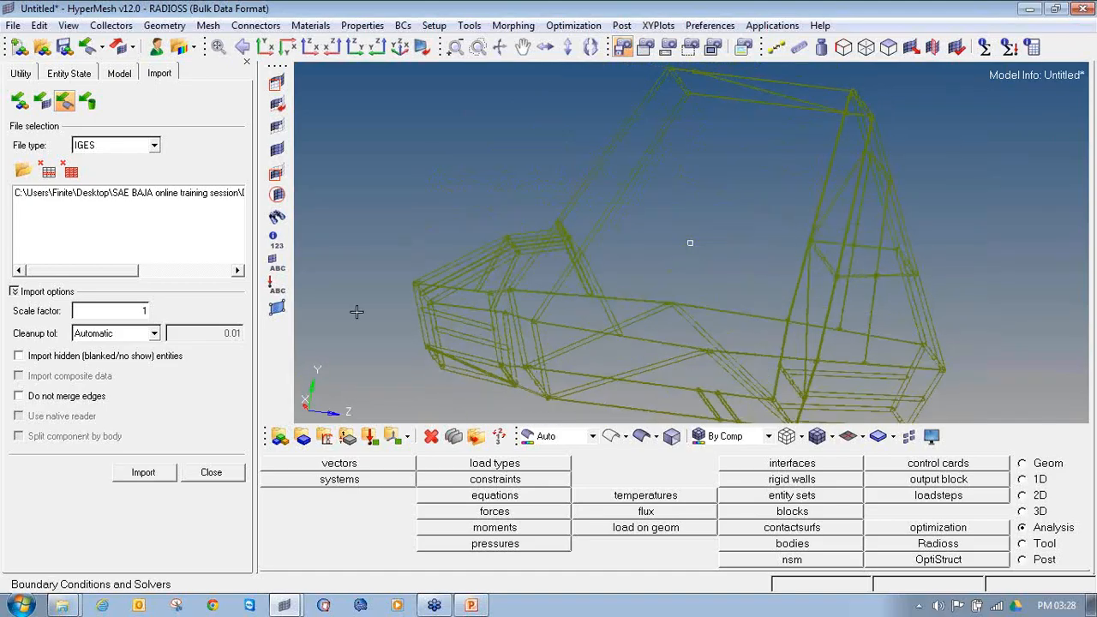
pyautogui.keyDown('ctrl'); pyautogui.scroll(6, 514, 312); pyautogui.keyUp('ctrl')
pyautogui.keyDown('ctrl'); pyautogui.moveTo(404, 314); pyautogui.dragTo(703, 252, button='right'); pyautogui.keyUp('ctrl')
pyautogui.keyDown('ctrl'); pyautogui.scroll(2, 704, 250); pyautogui.keyUp('ctrl')
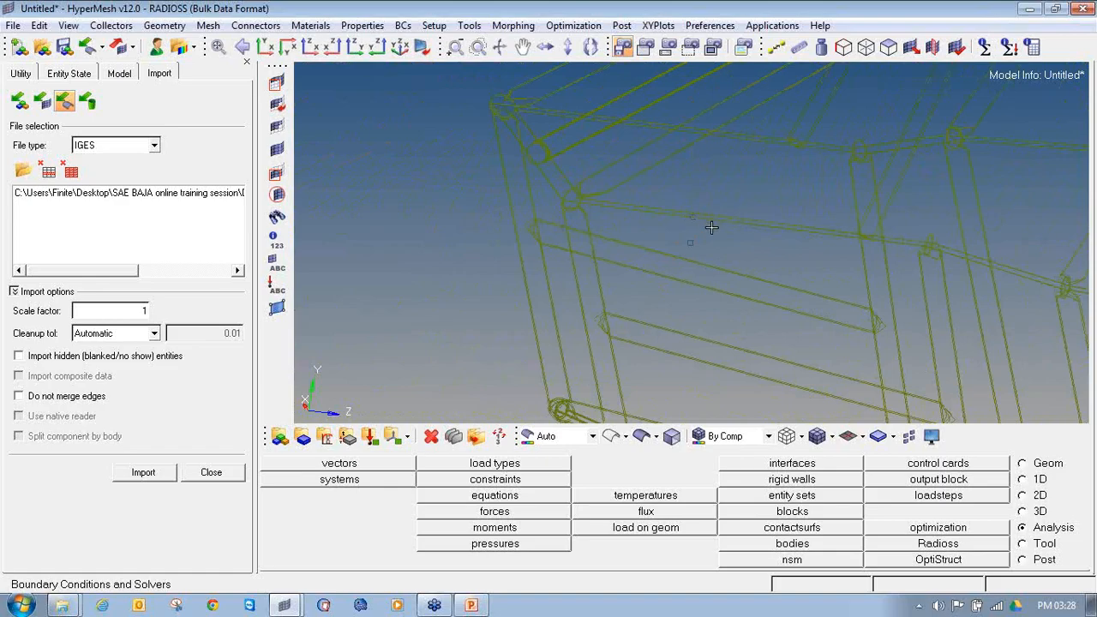
pyautogui.keyDown('ctrl'); pyautogui.moveTo(712, 228); pyautogui.dragTo(681, 245); pyautogui.keyUp('ctrl')
pyautogui.keyDown('ctrl'); pyautogui.scroll(6, 643, 223); pyautogui.keyUp('ctrl')
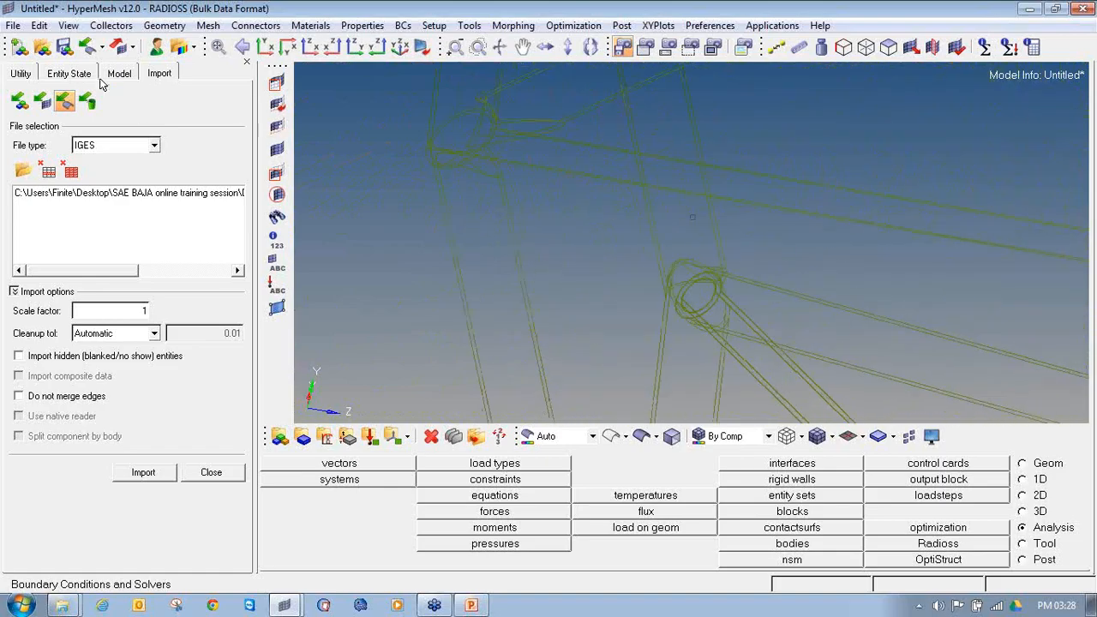
# Step: Change the display color of the imported lvl1 component to red
pyautogui.click(118, 74)
pyautogui.click(12, 166)
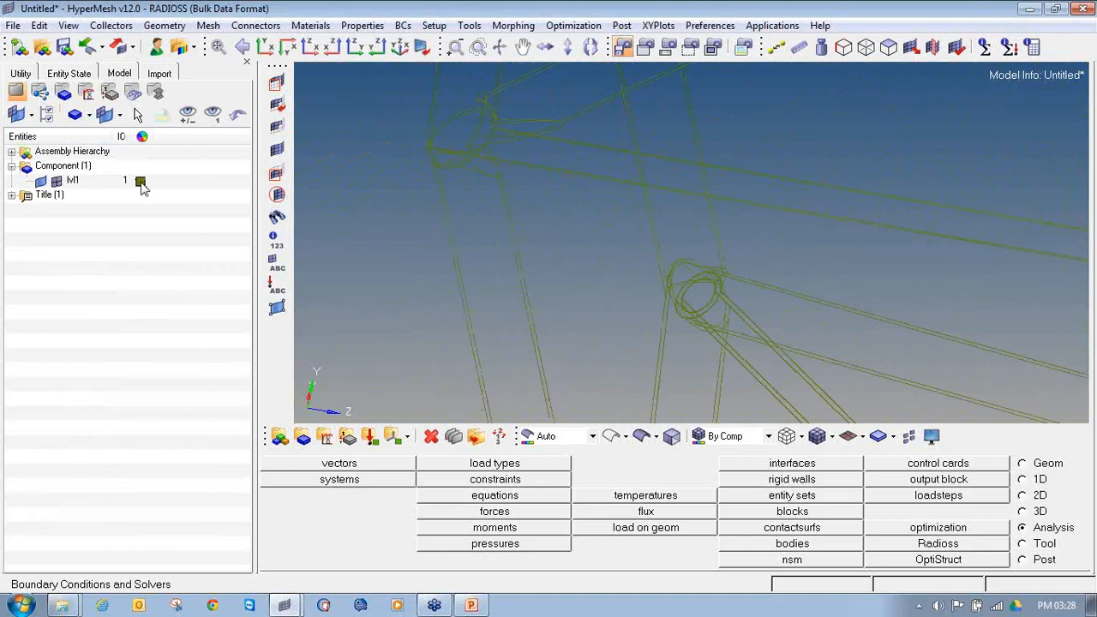
pyautogui.click(141, 182)
pyautogui.click(122, 129)
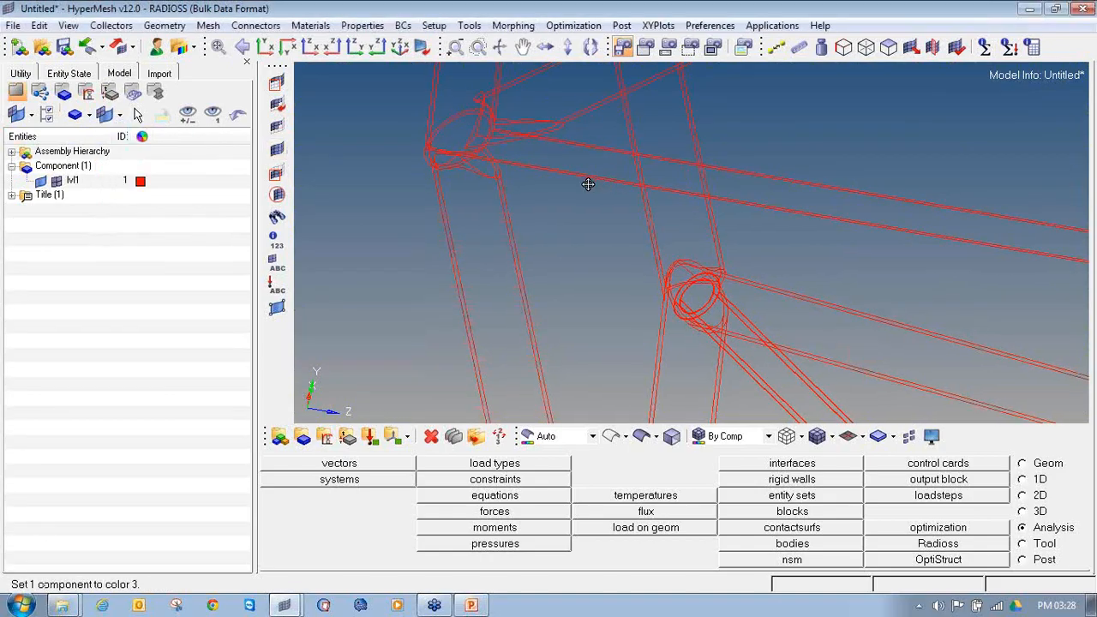
# Step: Display the roll cage as shaded surfaces with edges and examine its tube members and front joints
pyautogui.keyDown('ctrl'); pyautogui.scroll(3, 498, 186); pyautogui.keyUp('ctrl')
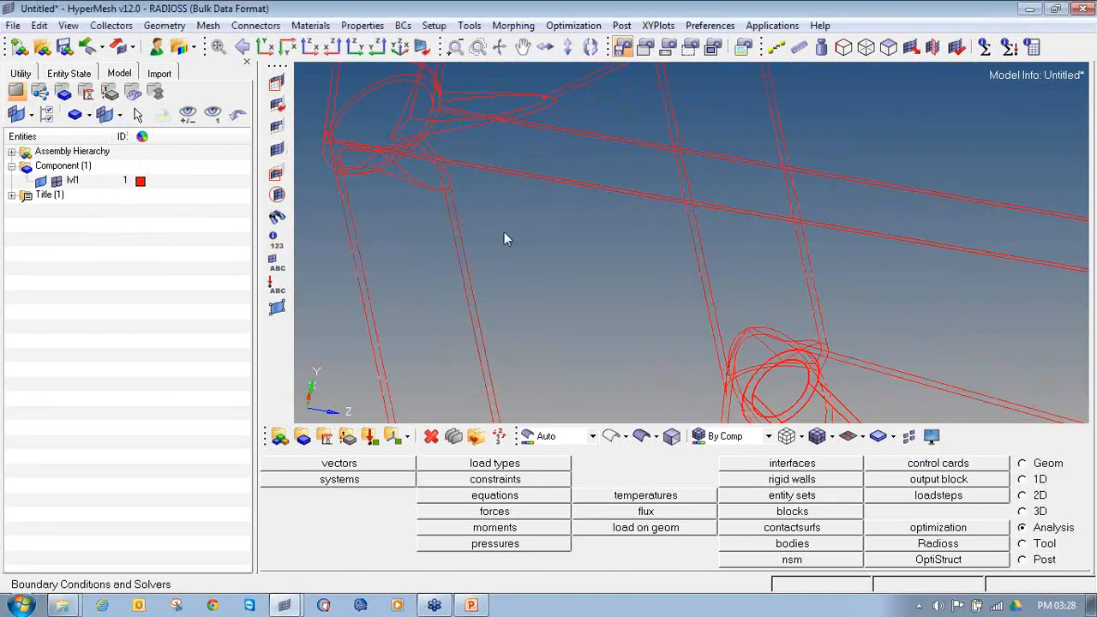
pyautogui.scroll(-2, 472, 239)
pyautogui.click(641, 436)
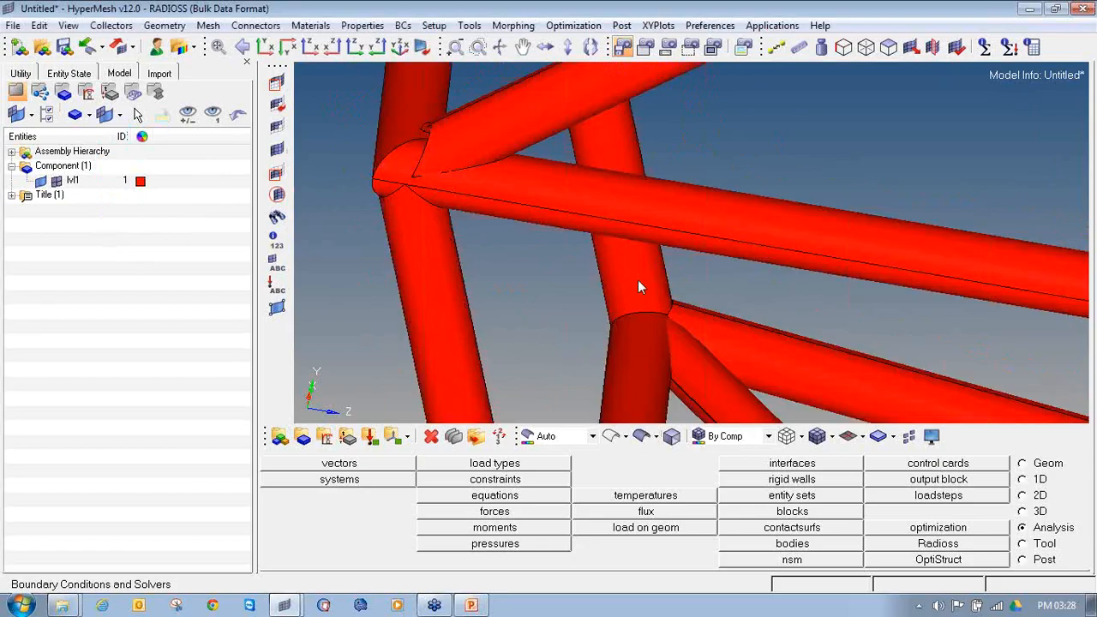
pyautogui.keyDown('ctrl'); pyautogui.scroll(-6, 570, 275); pyautogui.keyUp('ctrl')
pyautogui.keyDown('ctrl'); pyautogui.scroll(-3, 570, 275); pyautogui.keyUp('ctrl')
pyautogui.keyDown('ctrl'); pyautogui.moveTo(764, 308); pyautogui.dragTo(794, 289); pyautogui.keyUp('ctrl')
pyautogui.keyDown('ctrl'); pyautogui.moveTo(794, 289); pyautogui.dragTo(749, 292, button='right'); pyautogui.keyUp('ctrl')
pyautogui.keyDown('ctrl'); pyautogui.scroll(3, 565, 284); pyautogui.keyUp('ctrl')
pyautogui.keyDown('ctrl'); pyautogui.scroll(2, 330, 265); pyautogui.keyUp('ctrl')
pyautogui.keyDown('ctrl'); pyautogui.moveTo(514, 277); pyautogui.dragTo(493, 280, button='right'); pyautogui.keyUp('ctrl')
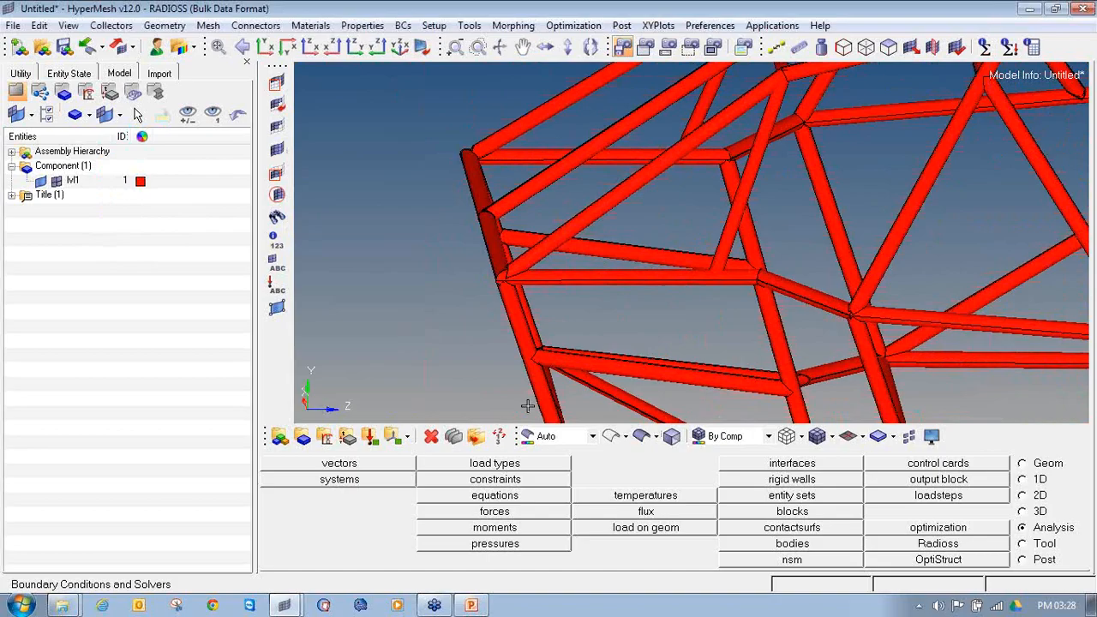
# Step: Return the roll cage to wireframe display and examine the tube intersections at the front joints
pyautogui.click(613, 441)
pyautogui.keyDown('ctrl'); pyautogui.moveTo(579, 265); pyautogui.dragTo(629, 334); pyautogui.keyUp('ctrl')
pyautogui.keyDown('ctrl'); pyautogui.scroll(3, 539, 279); pyautogui.keyUp('ctrl')
pyautogui.keyDown('ctrl'); pyautogui.scroll(4, 497, 260); pyautogui.keyUp('ctrl')
pyautogui.keyDown('ctrl'); pyautogui.moveTo(541, 257); pyautogui.dragTo(457, 193, button='right'); pyautogui.keyUp('ctrl')
pyautogui.keyDown('ctrl'); pyautogui.scroll(-3, 571, 289); pyautogui.keyUp('ctrl')
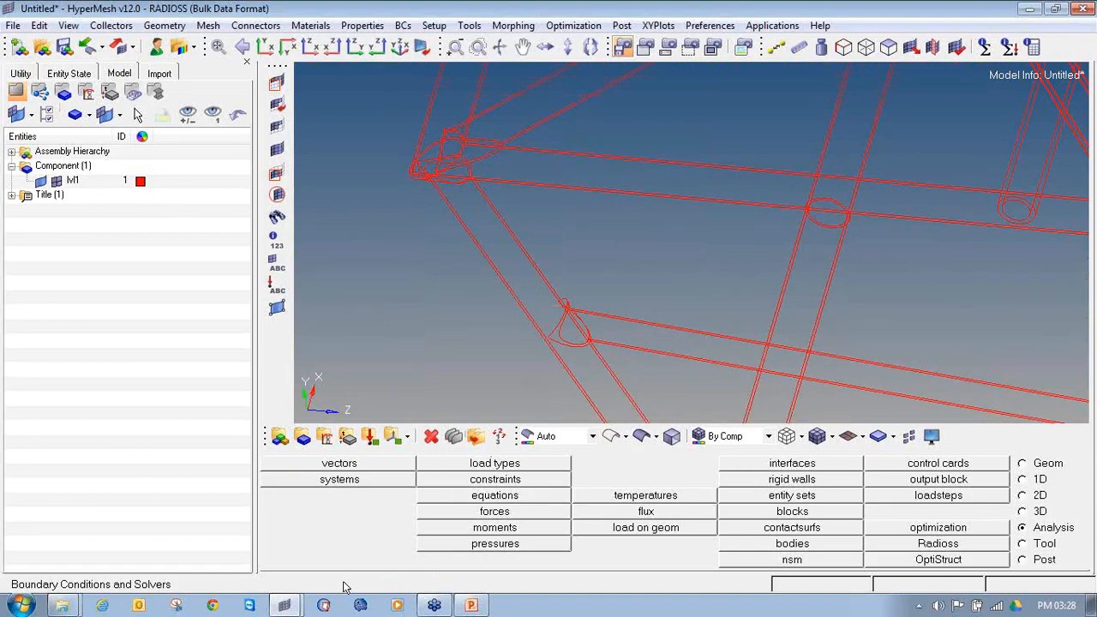
# Step: Compare the single-line roll cage in the first HyperMesh session with the tubular 2D model in the second session
pyautogui.moveTo(283, 606)
pyautogui.click(289, 549)
pyautogui.scroll(5, 439, 278)
pyautogui.keyDown('ctrl'); pyautogui.moveTo(620, 269); pyautogui.dragTo(729, 250); pyautogui.keyUp('ctrl')
pyautogui.keyDown('ctrl'); pyautogui.scroll(-5, 637, 253); pyautogui.keyUp('ctrl')
pyautogui.keyDown('ctrl'); pyautogui.click(690, 246); pyautogui.keyUp('ctrl')
pyautogui.click(285, 605)
pyautogui.click(294, 576)
pyautogui.keyDown('ctrl'); pyautogui.moveTo(538, 238); pyautogui.dragTo(512, 172); pyautogui.keyUp('ctrl')
pyautogui.keyDown('ctrl'); pyautogui.scroll(-6, 490, 213); pyautogui.keyUp('ctrl')
pyautogui.keyDown('ctrl'); pyautogui.moveTo(763, 255); pyautogui.dragTo(684, 260, button='right'); pyautogui.keyUp('ctrl')
pyautogui.keyDown('ctrl'); pyautogui.scroll(-3, 684, 260); pyautogui.keyUp('ctrl')
pyautogui.keyDown('ctrl'); pyautogui.moveTo(710, 263); pyautogui.dragTo(695, 282); pyautogui.keyUp('ctrl')
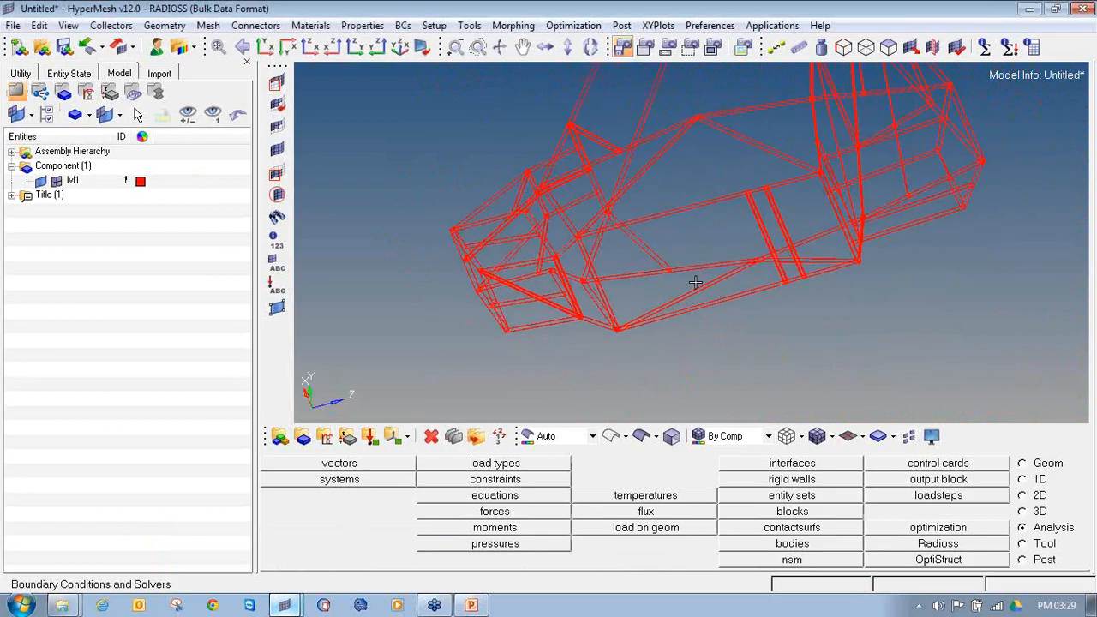
# Step: Close the HyperMesh session holding the 2D roll cage and return to the session containing Roll_cage_line_data
pyautogui.click(1082, 9)
pyautogui.click(565, 356)
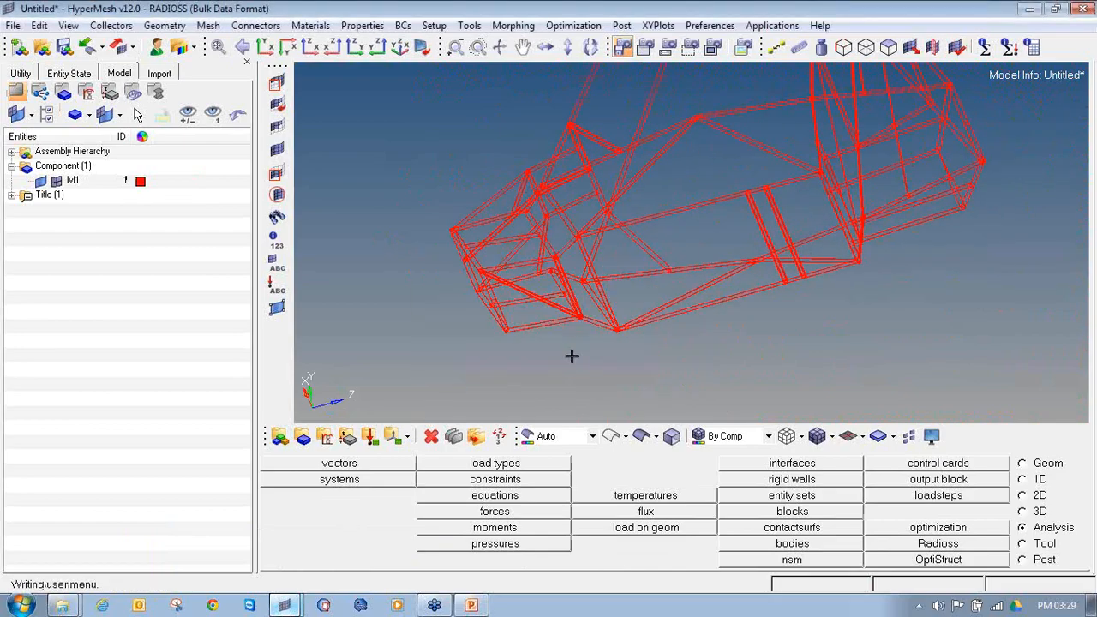
pyautogui.moveTo(290, 607)
pyautogui.click(290, 562)
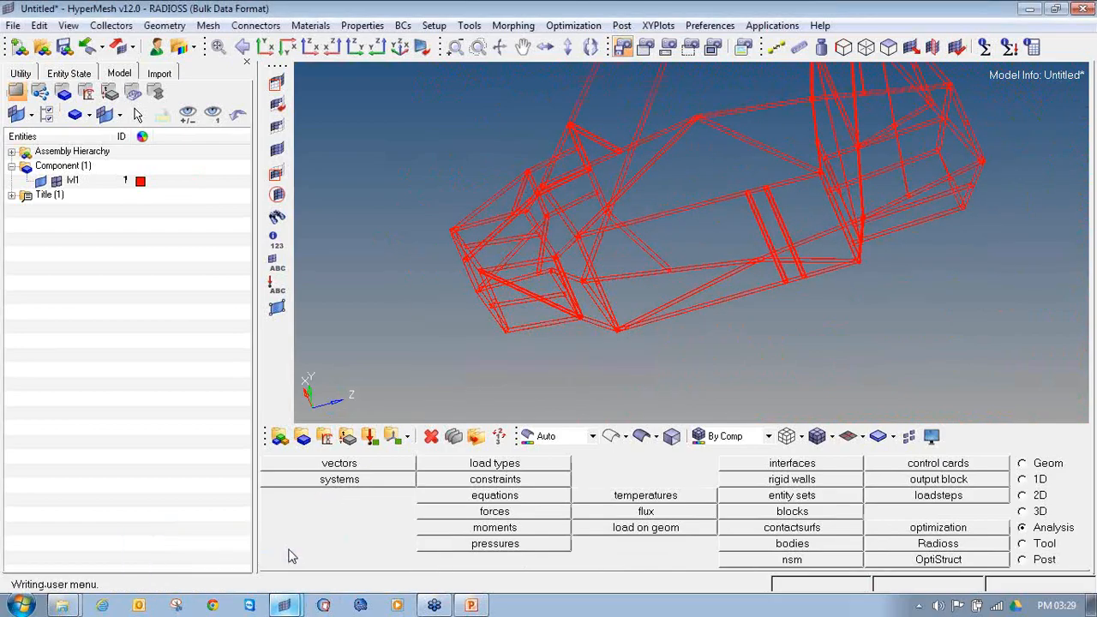
pyautogui.keyDown('ctrl'); pyautogui.moveTo(583, 258); pyautogui.dragTo(505, 281); pyautogui.keyUp('ctrl')
pyautogui.moveTo(647, 265)
pyautogui.keyDown('ctrl'); pyautogui.mouseDown()
pyautogui.moveTo(693, 242)
pyautogui.moveTo(639, 265)
pyautogui.moveTo(648, 260)
pyautogui.mouseUp(); pyautogui.keyUp('ctrl')
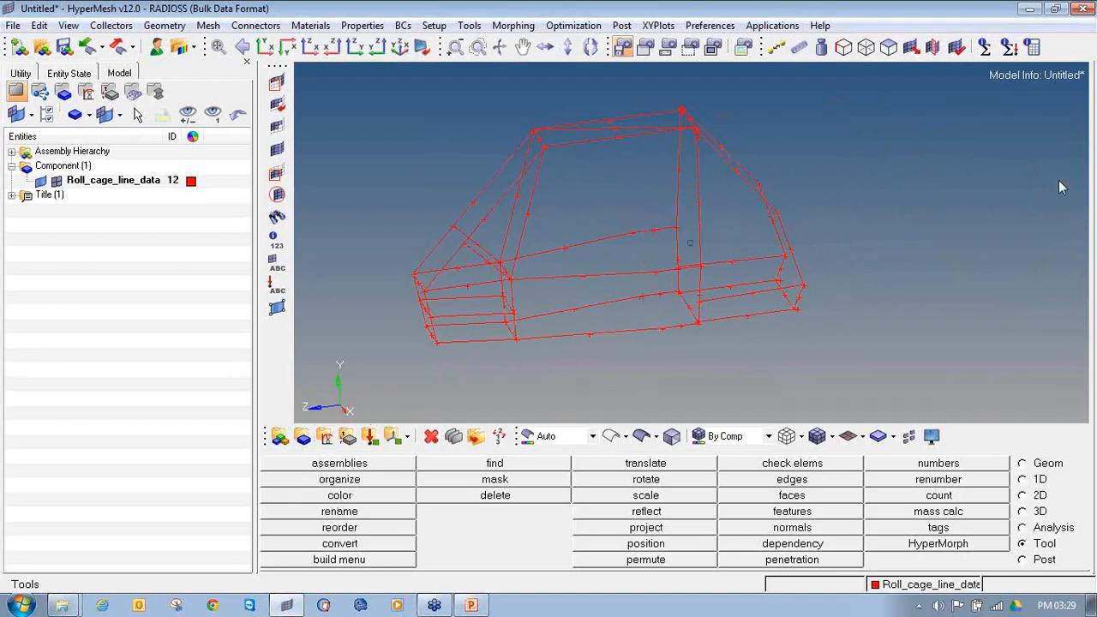
# Step: Create an isotropic material named Steel in olive green with the MAT1 card image and open its card for editing
pyautogui.moveTo(340, 422)
pyautogui.mouseDown()
pyautogui.moveTo(307, 434)
pyautogui.moveTo(332, 443)
pyautogui.moveTo(319, 420)
pyautogui.mouseUp()
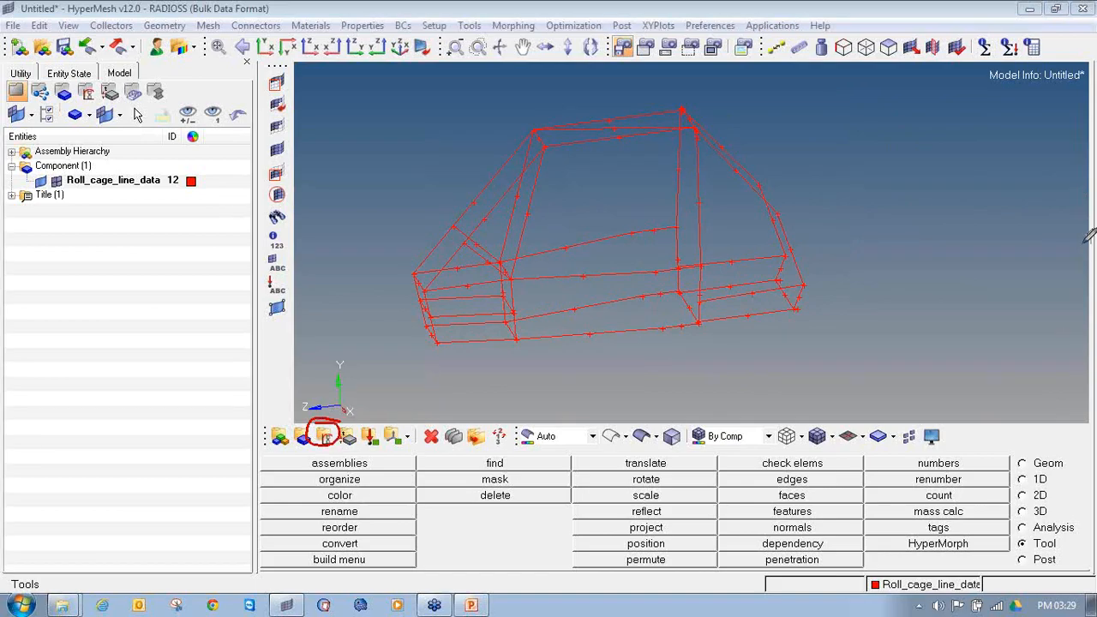
pyautogui.click(324, 436)
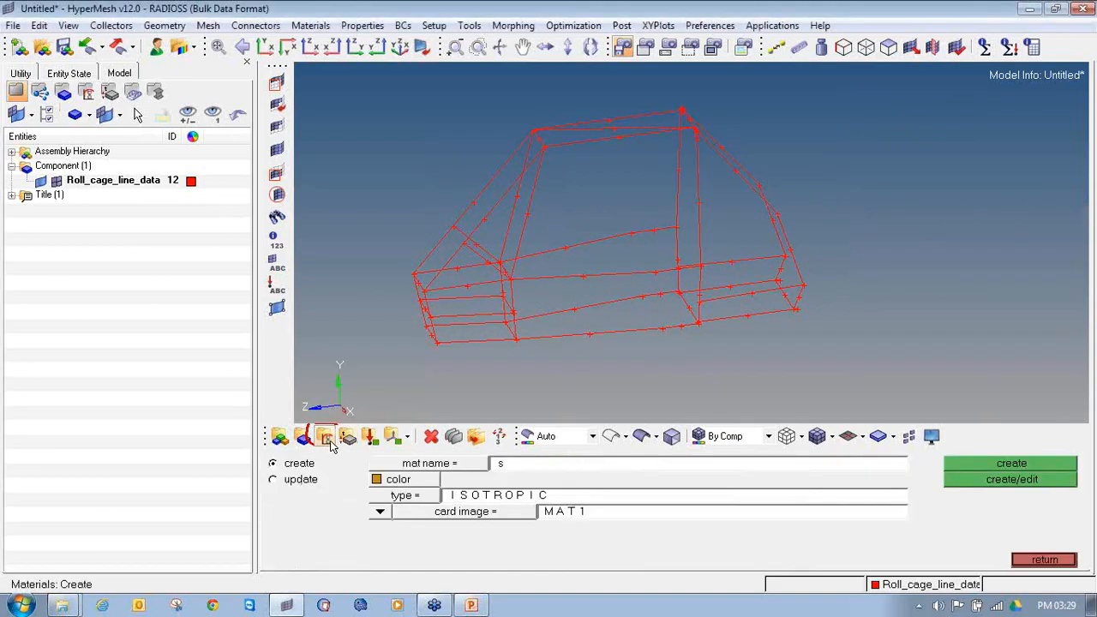
pyautogui.doubleClick(548, 470)
pyautogui.write('Steel')
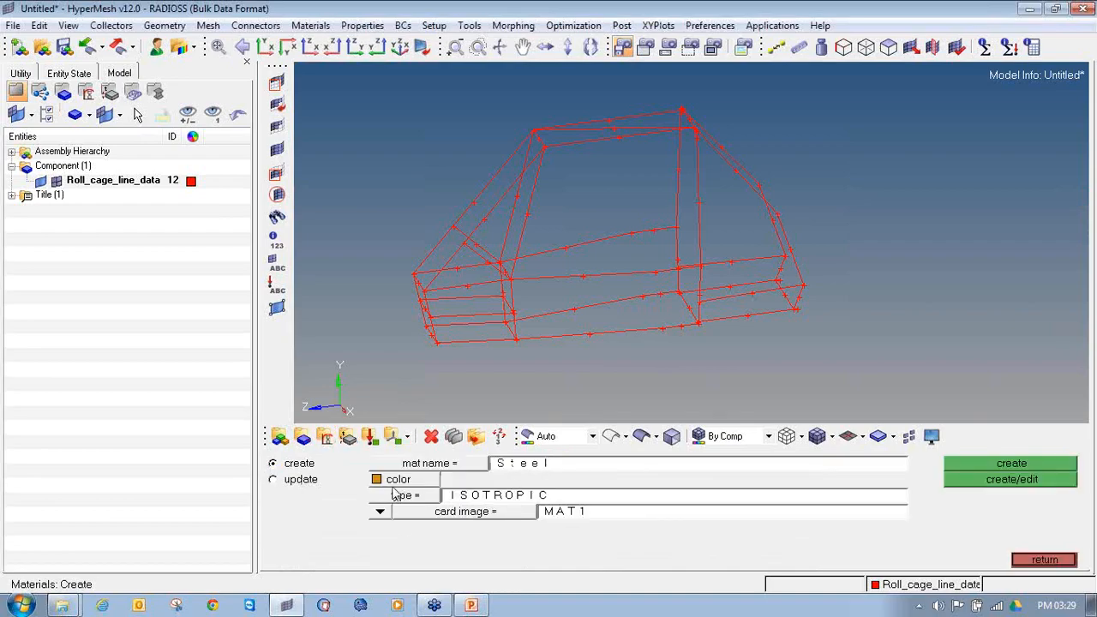
pyautogui.click(397, 481)
pyautogui.click(433, 524)
pyautogui.click(428, 497)
pyautogui.click(460, 536)
pyautogui.click(539, 512)
pyautogui.click(538, 514)
pyautogui.click(1040, 482)
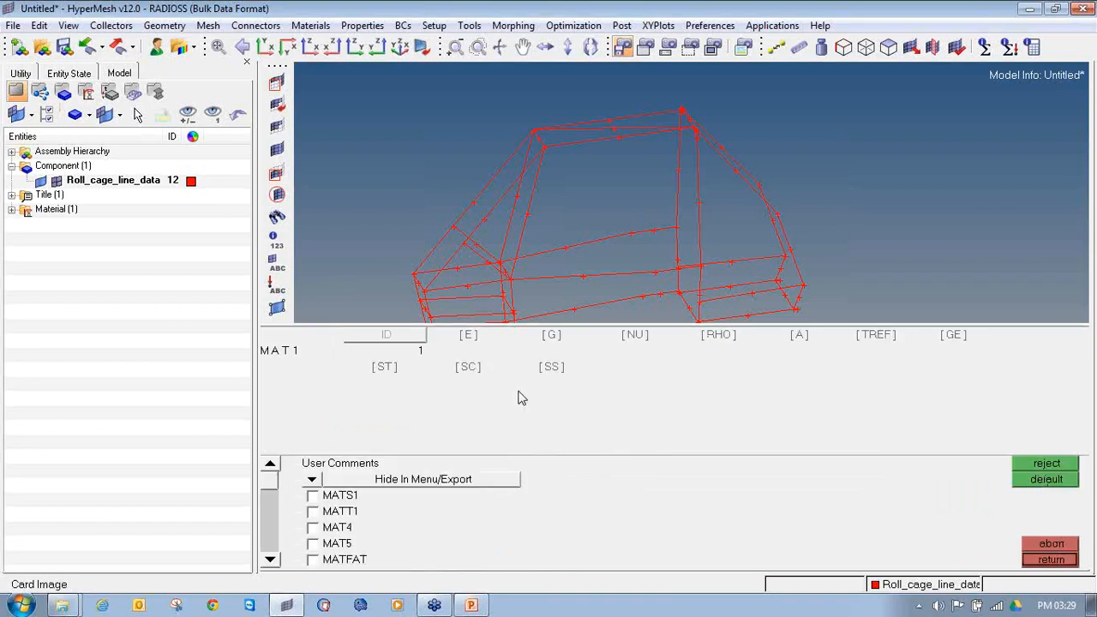
# Step: Set Steel's E to 2.1e+05, NU to 0.3 and RHO to 7.9e-09, and list the material in the model tree
pyautogui.click(464, 341)
pyautogui.click(633, 335)
pyautogui.click(708, 341)
pyautogui.click(690, 399)
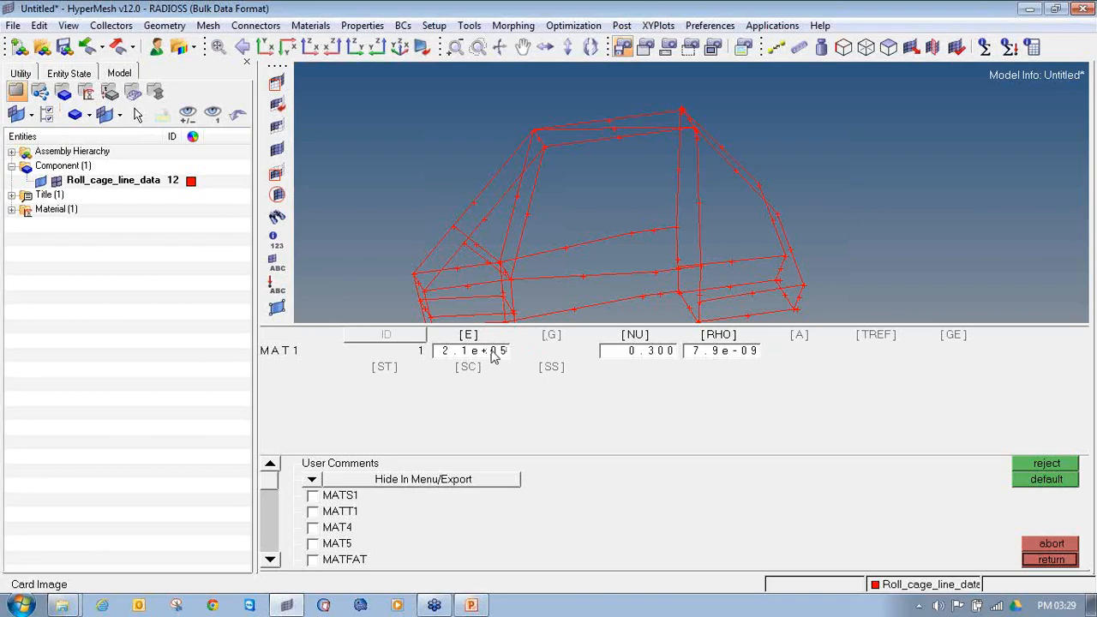
pyautogui.click(1035, 566)
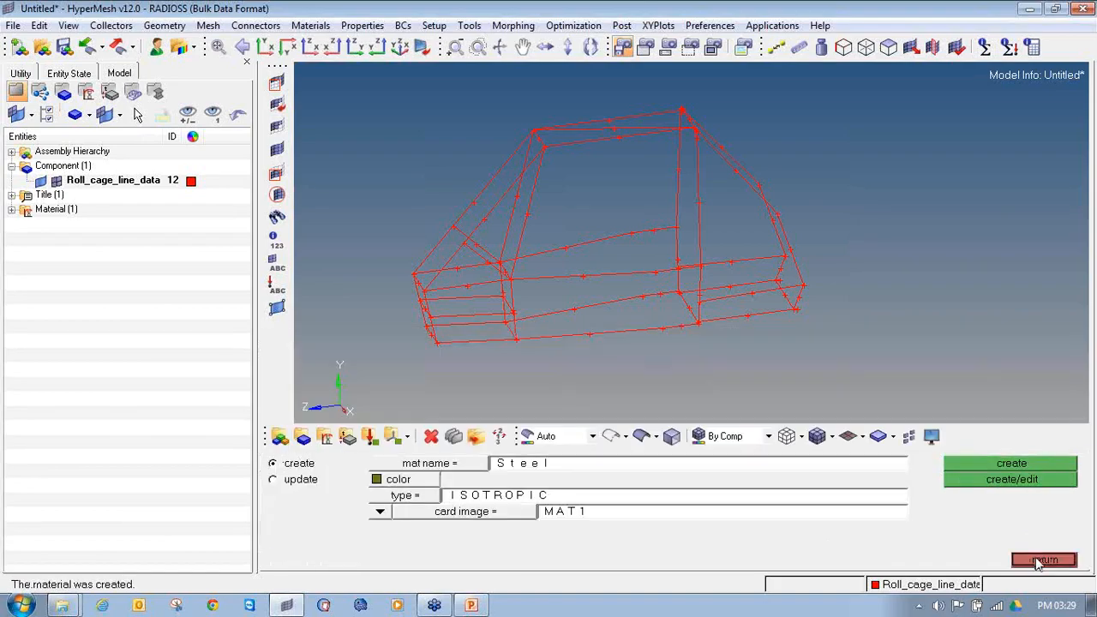
pyautogui.click(1038, 562)
pyautogui.click(11, 210)
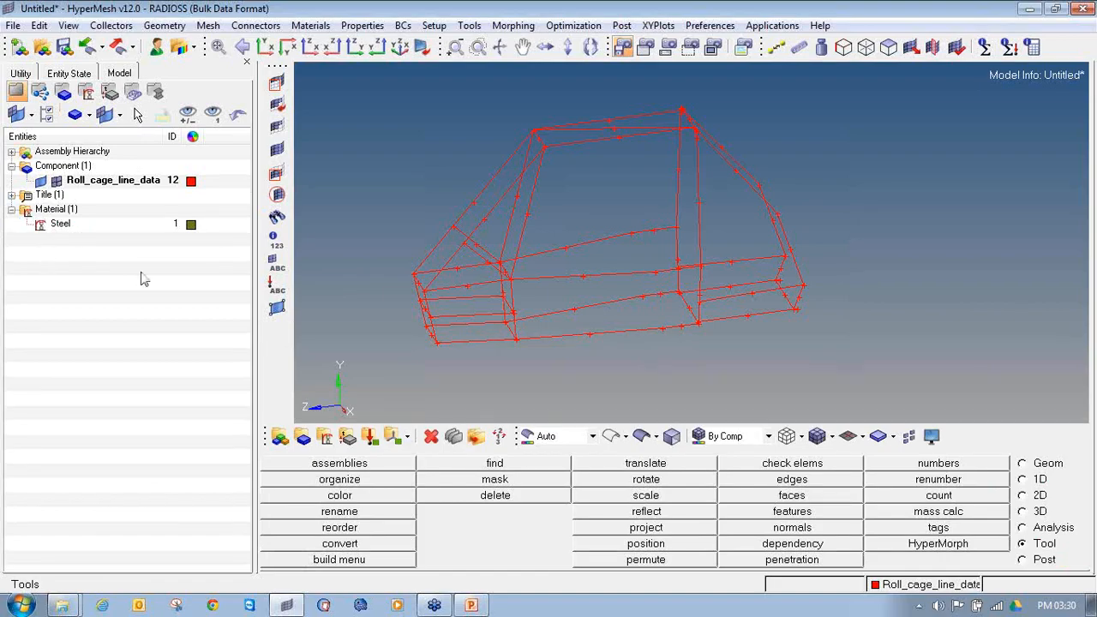
# Step: Create a standard thinwalled tube beam section from the HYPER BEAM library in HyperBeam
pyautogui.click(1038, 481)
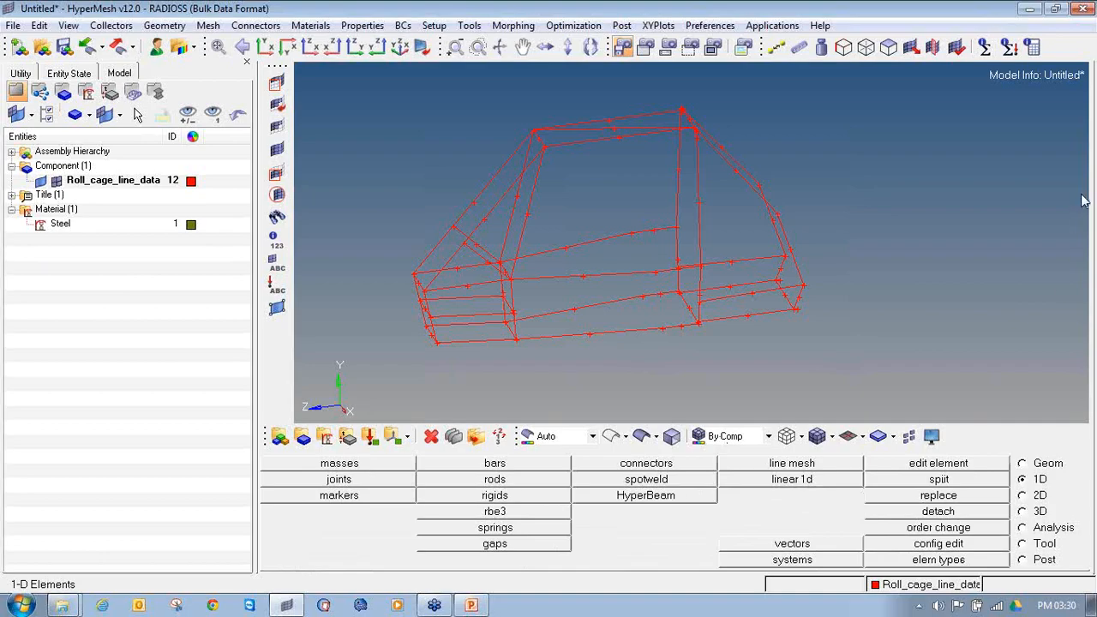
pyautogui.moveTo(1036, 471)
pyautogui.mouseDown()
pyautogui.moveTo(1017, 482)
pyautogui.moveTo(1057, 472)
pyautogui.mouseUp()
pyautogui.moveTo(662, 485)
pyautogui.mouseDown()
pyautogui.moveTo(610, 492)
pyautogui.moveTo(682, 508)
pyautogui.moveTo(656, 486)
pyautogui.mouseUp()
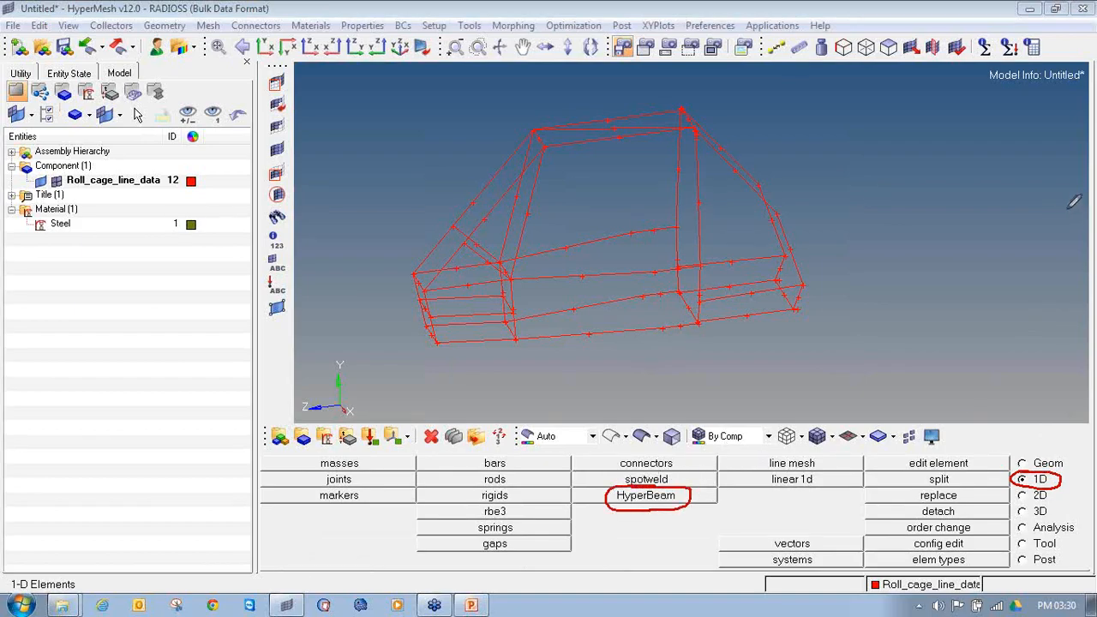
pyautogui.click(635, 503)
pyautogui.click(477, 512)
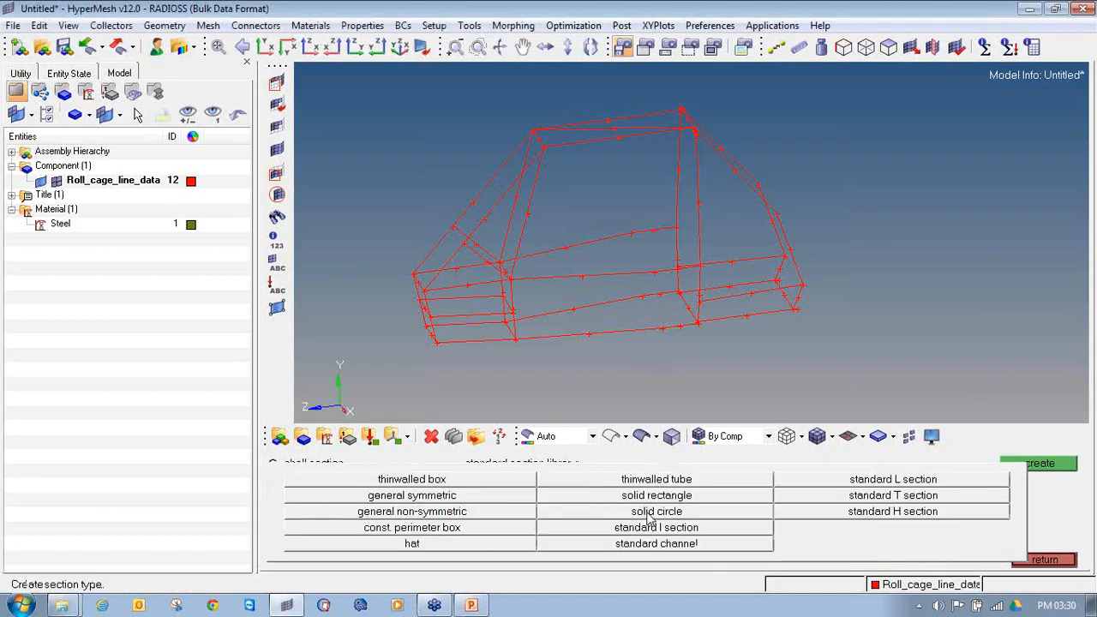
pyautogui.click(641, 486)
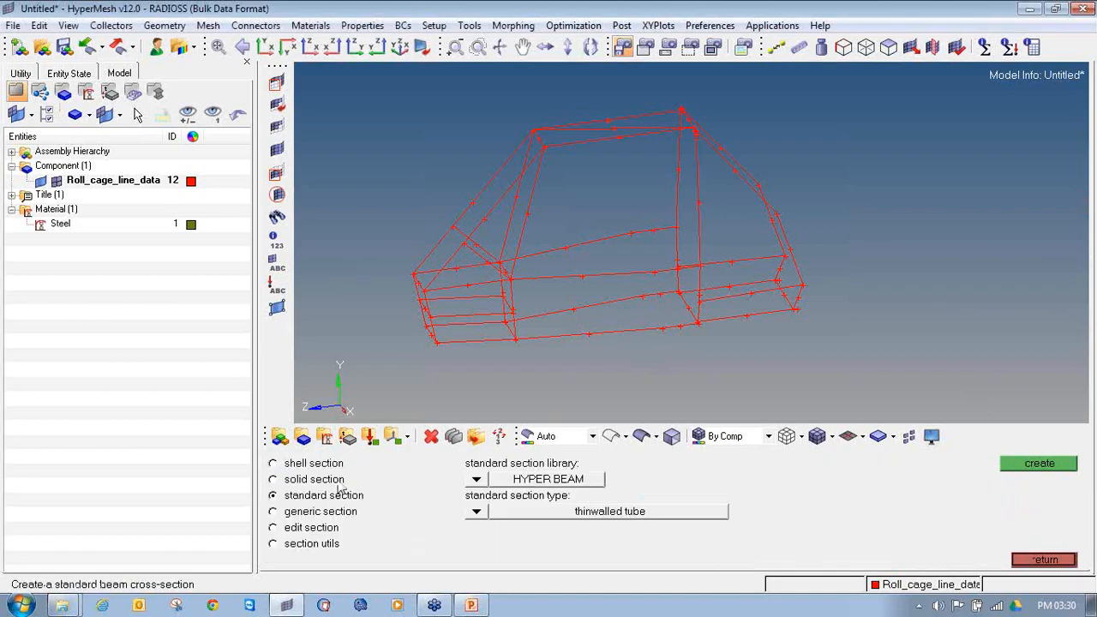
pyautogui.click(477, 481)
pyautogui.click(468, 482)
pyautogui.click(478, 513)
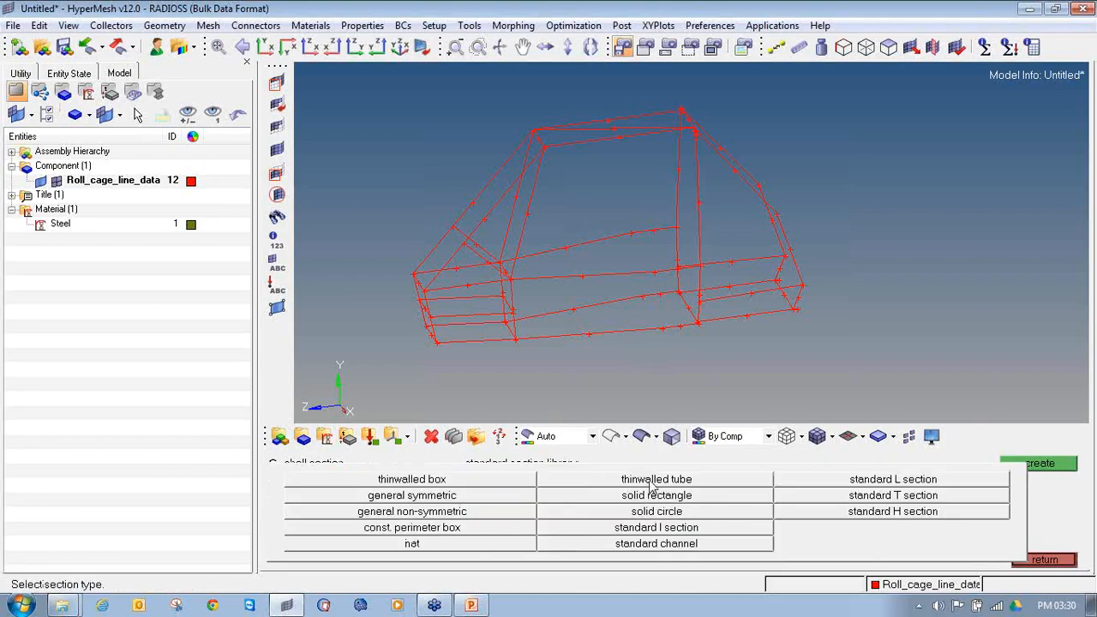
pyautogui.click(654, 480)
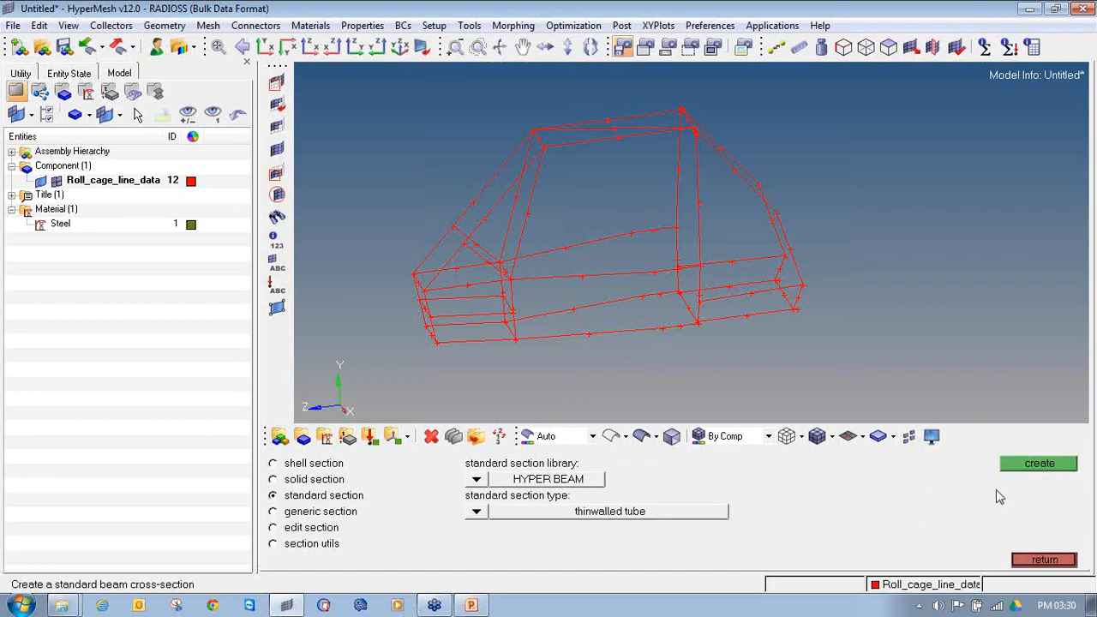
pyautogui.click(1033, 472)
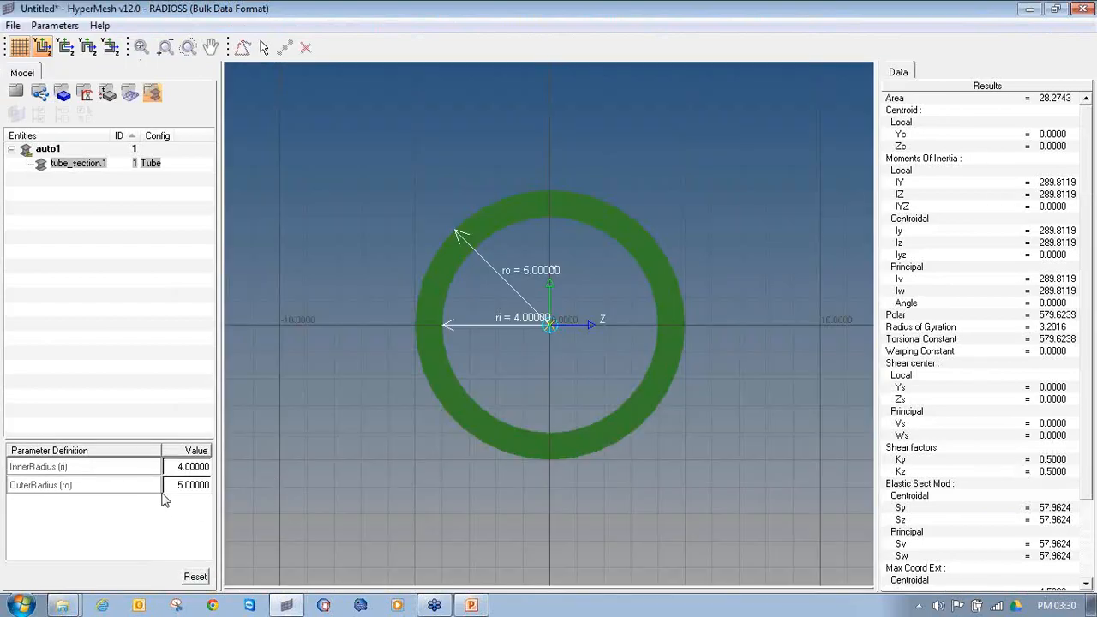
# Step: Set the tube section's outer radius to 12 and its inner radius to 9
pyautogui.click(176, 489)
pyautogui.write('13')
pyautogui.press('Tab')
pyautogui.write('9')
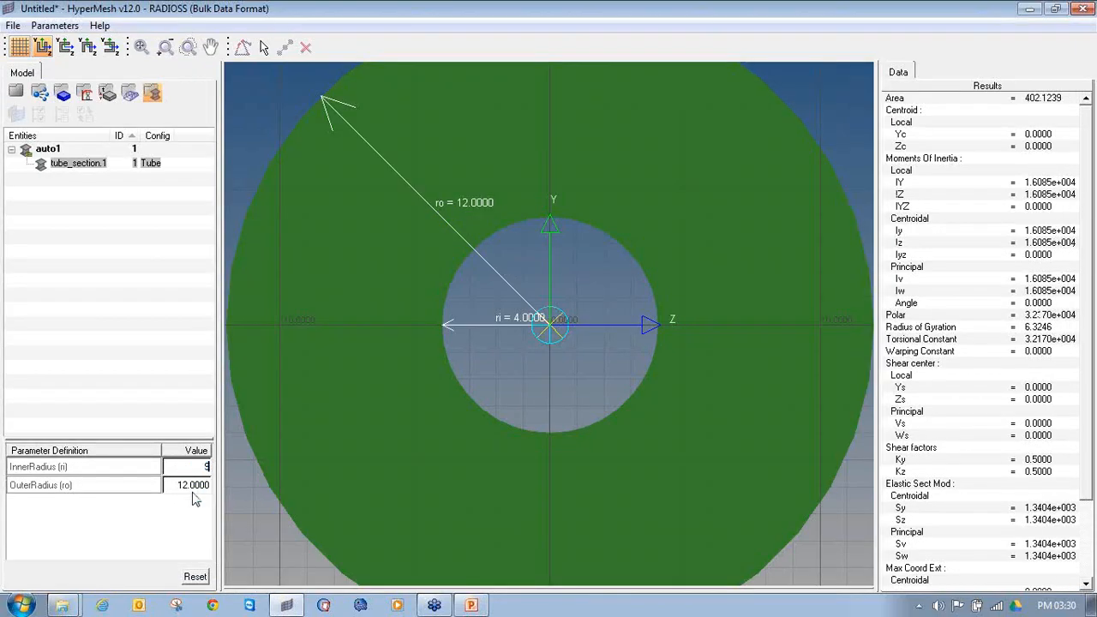
pyautogui.click(184, 530)
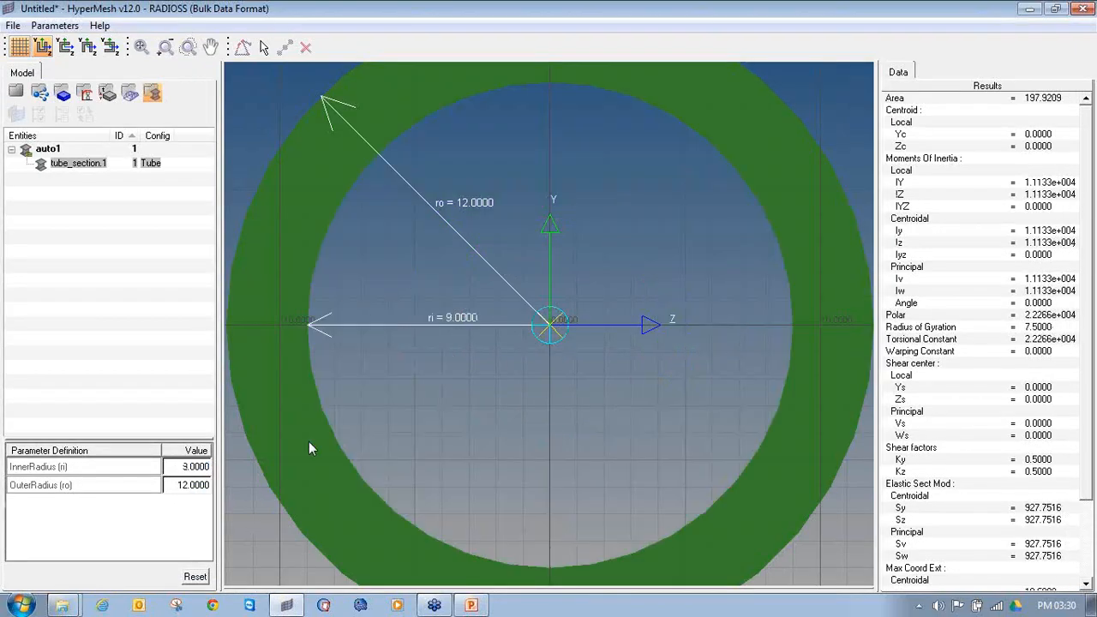
pyautogui.scroll(-3, 539, 377)
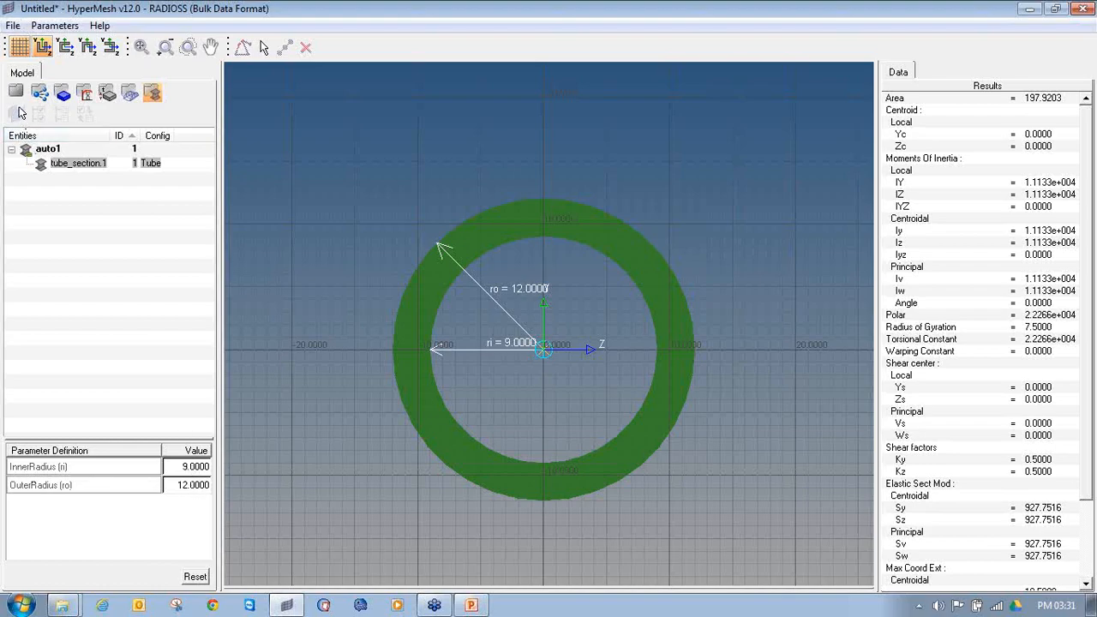
# Step: Rename the tube section as circular_section and return to the roll cage model view
pyautogui.rightClick(77, 169)
pyautogui.click(118, 224)
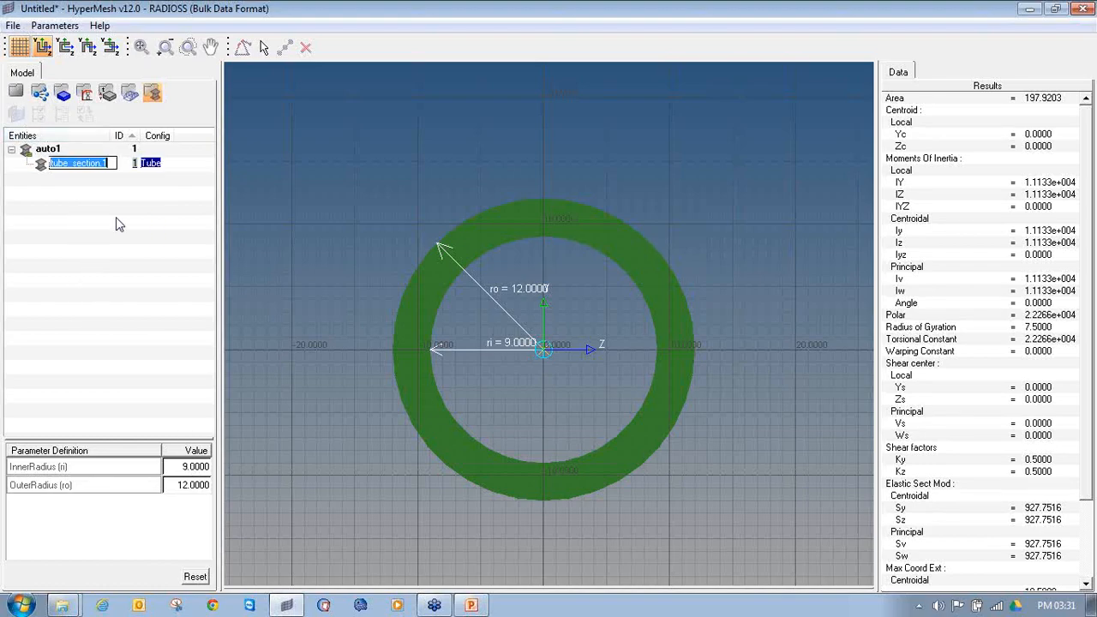
pyautogui.write('circular')
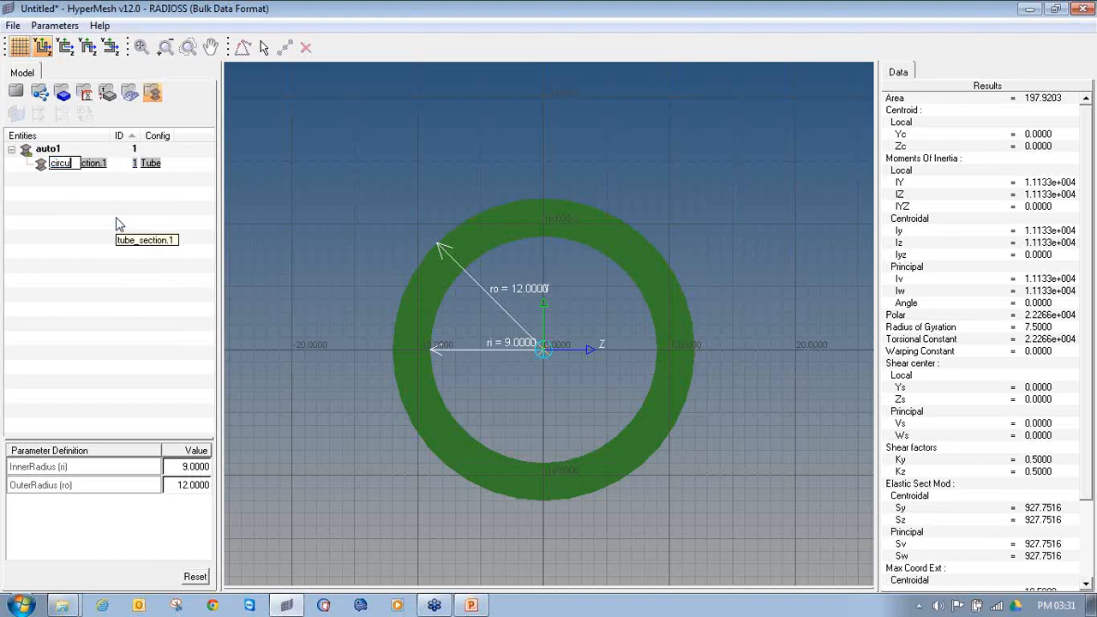
pyautogui.write('_section')
pyautogui.press('Return')
pyautogui.click(15, 91)
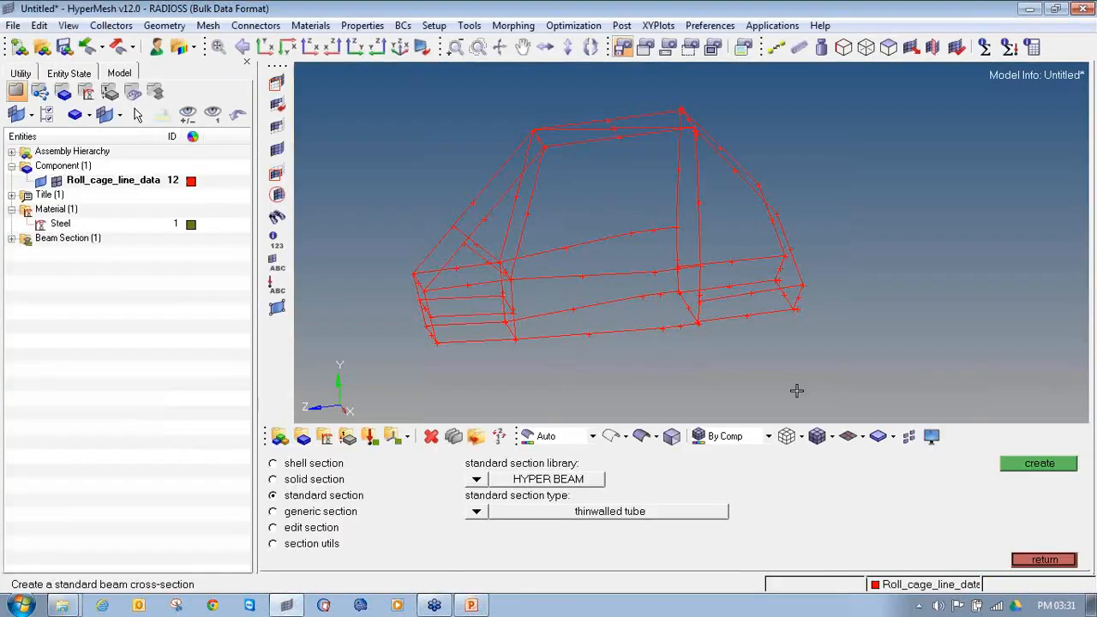
# Step: Create a standard thinwalled box beam section with dimensions a and b both set to 15
pyautogui.click(478, 513)
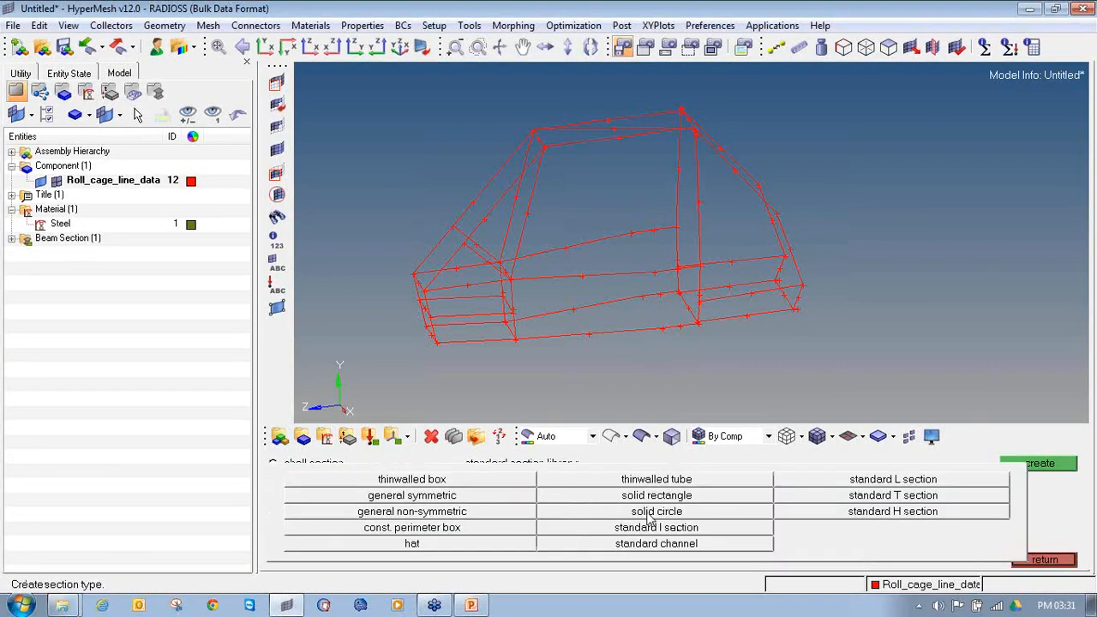
pyautogui.click(489, 481)
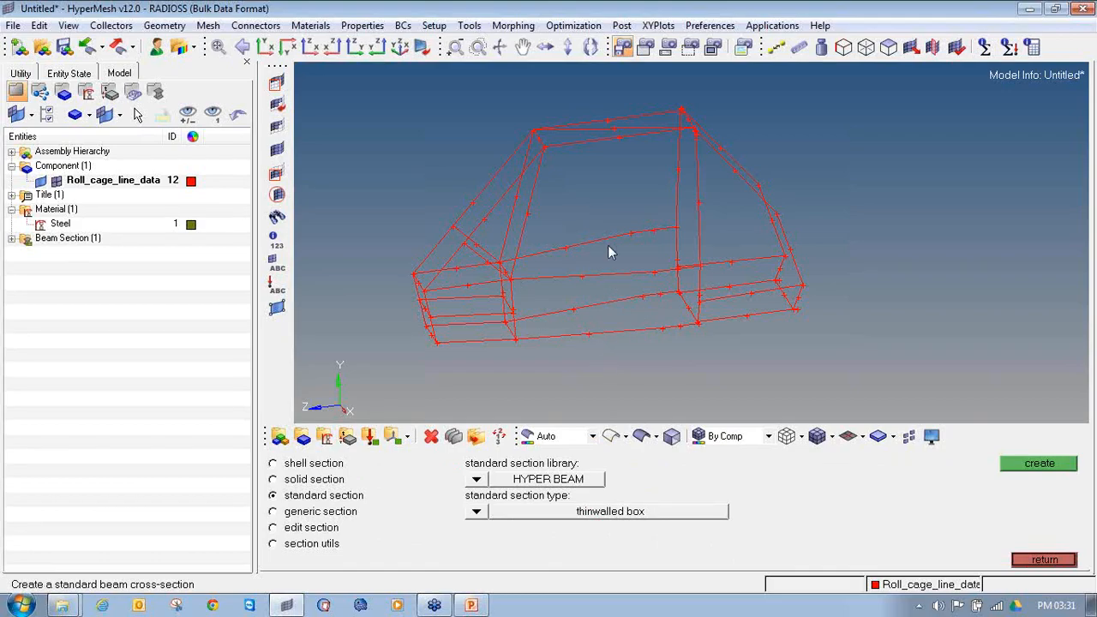
pyautogui.click(1056, 464)
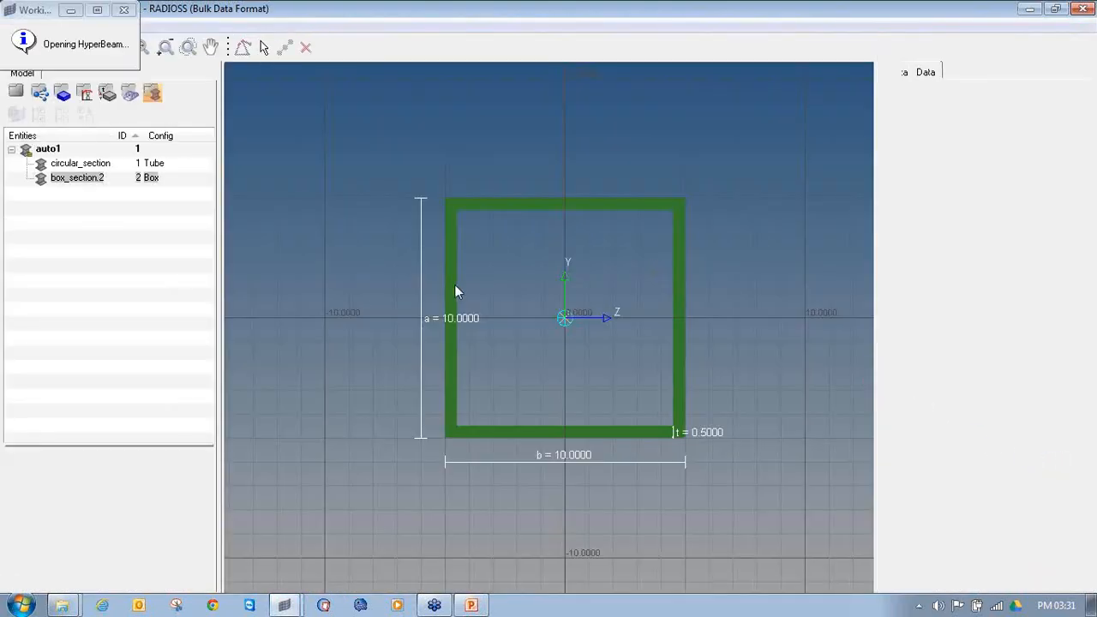
pyautogui.click(190, 470)
pyautogui.write('15')
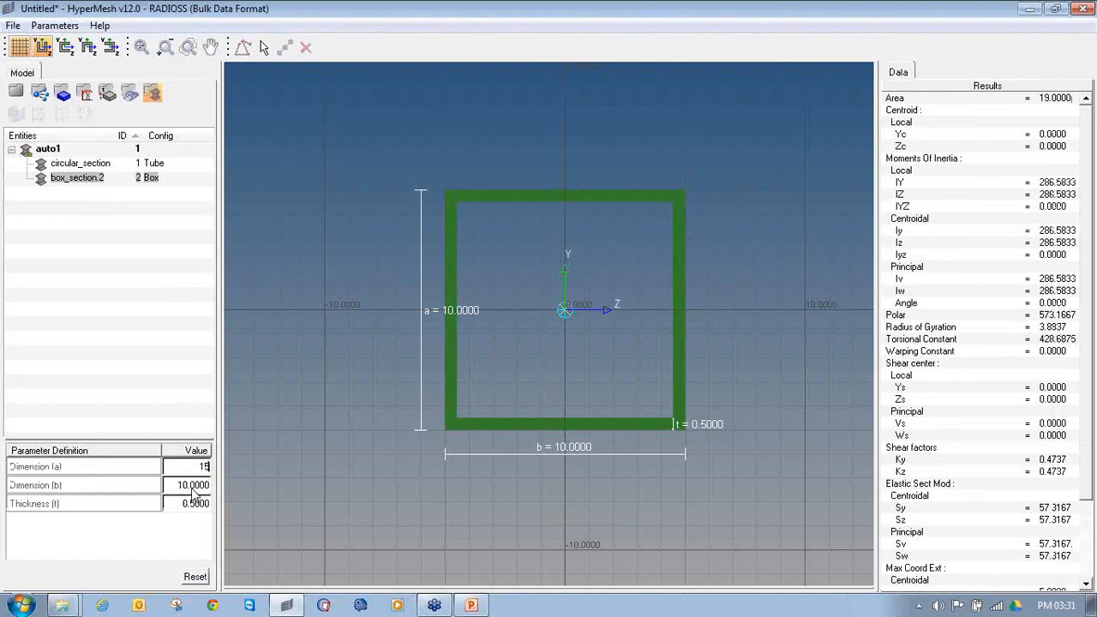
pyautogui.click(192, 485)
pyautogui.write('15')
pyautogui.press('Return')
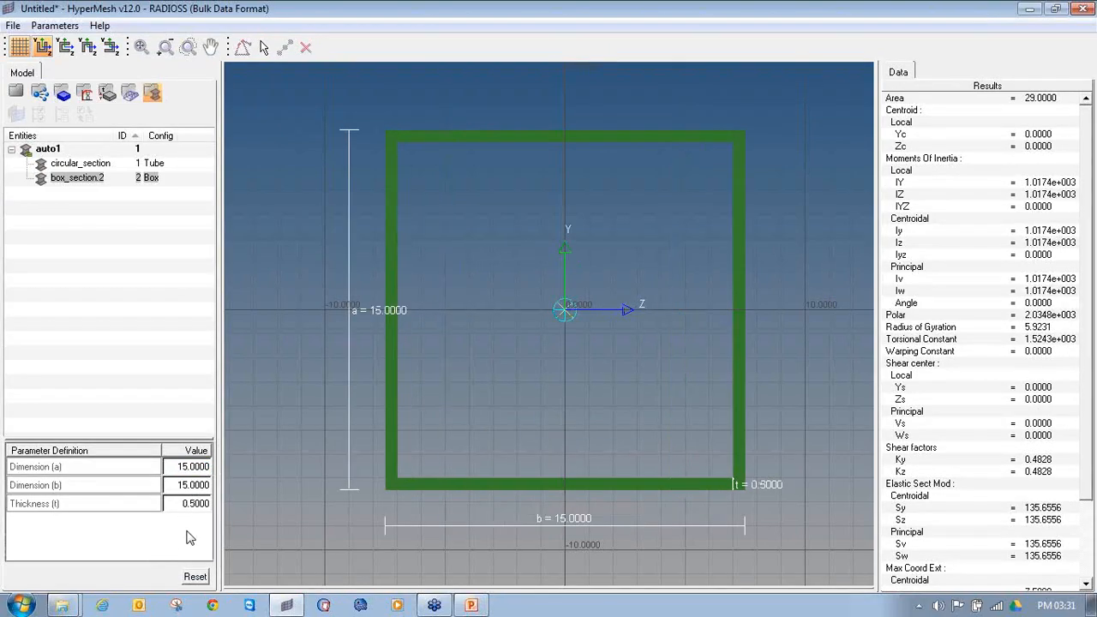
# Step: Set the box section's thickness (t) to 3
pyautogui.click(191, 506)
pyautogui.write('3')
pyautogui.press('Return')
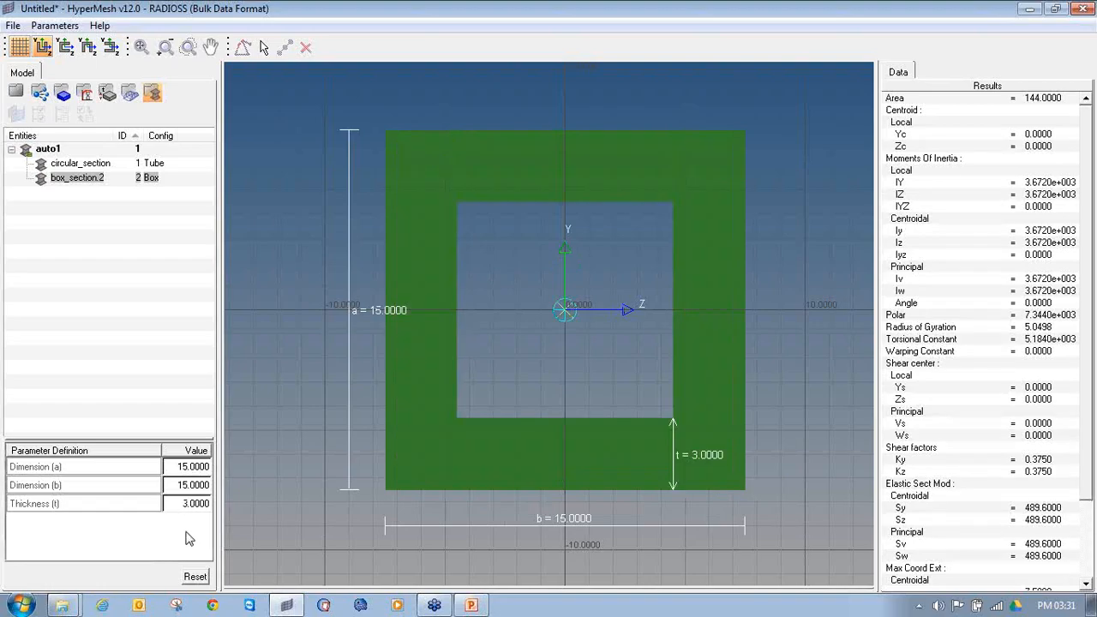
# Step: Rename the box section as Square_section
pyautogui.rightClick(77, 178)
pyautogui.click(117, 246)
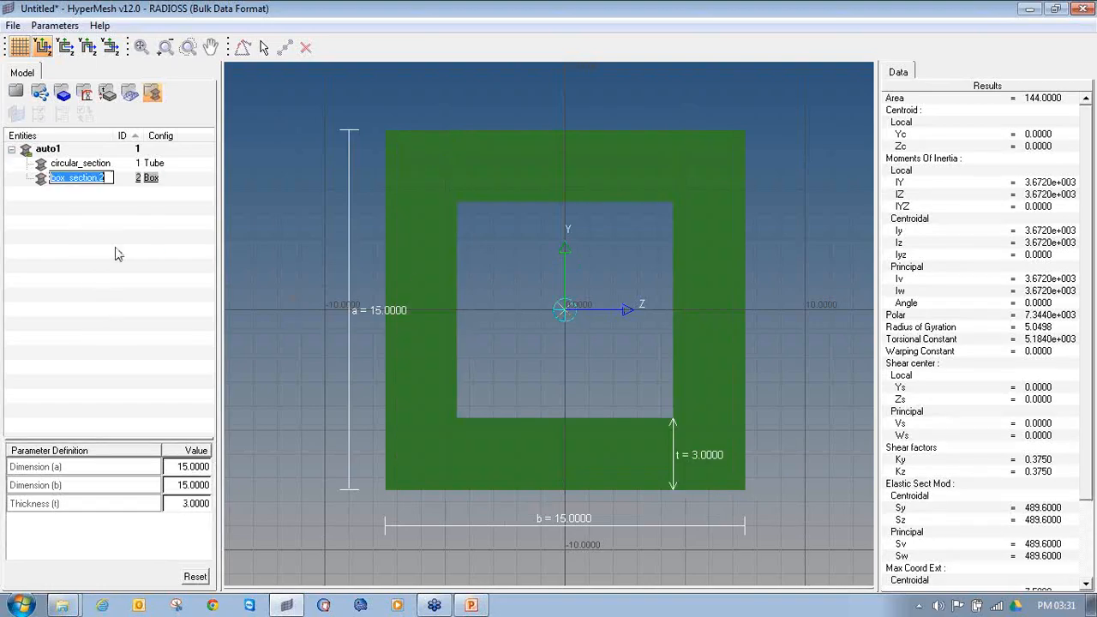
pyautogui.write('A')
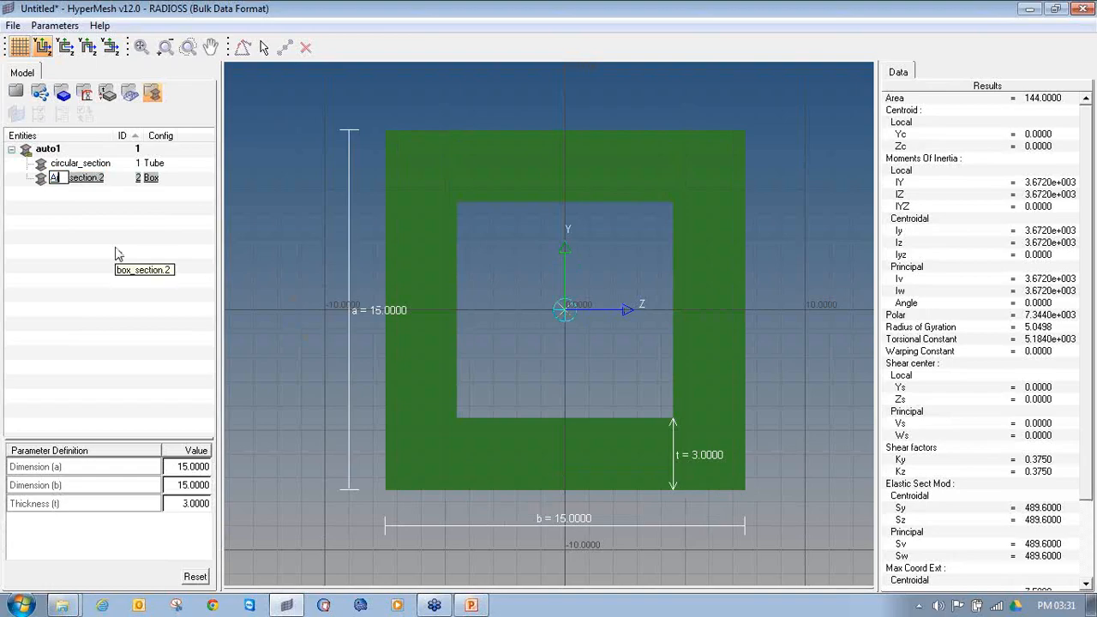
pyautogui.write('Sd')
pyautogui.write('uare_se')
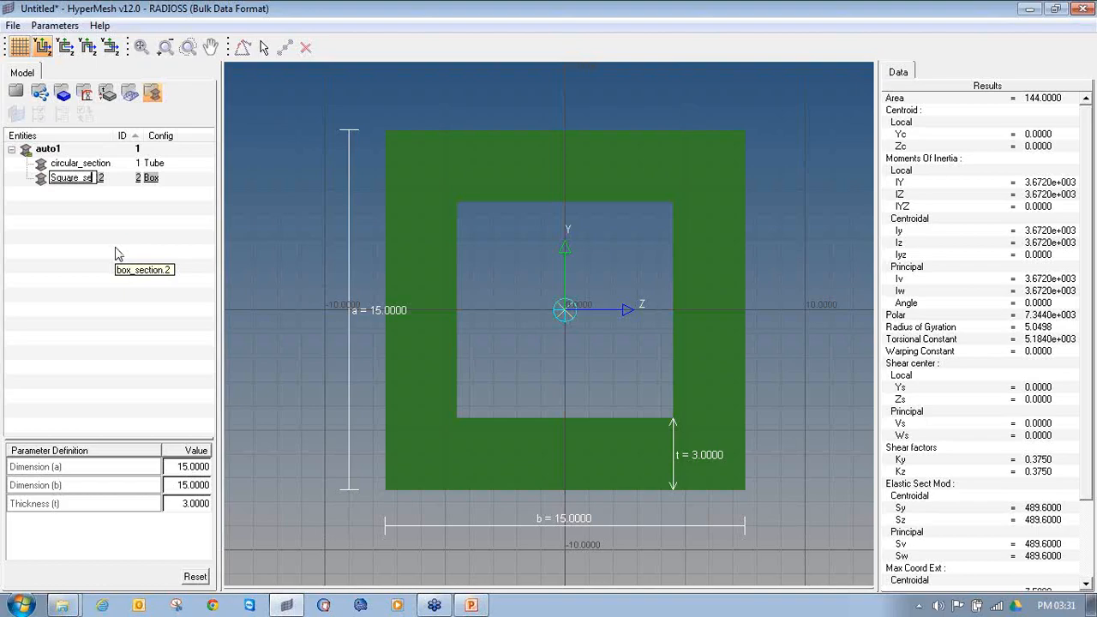
pyautogui.write('ction')
pyautogui.press('Return')
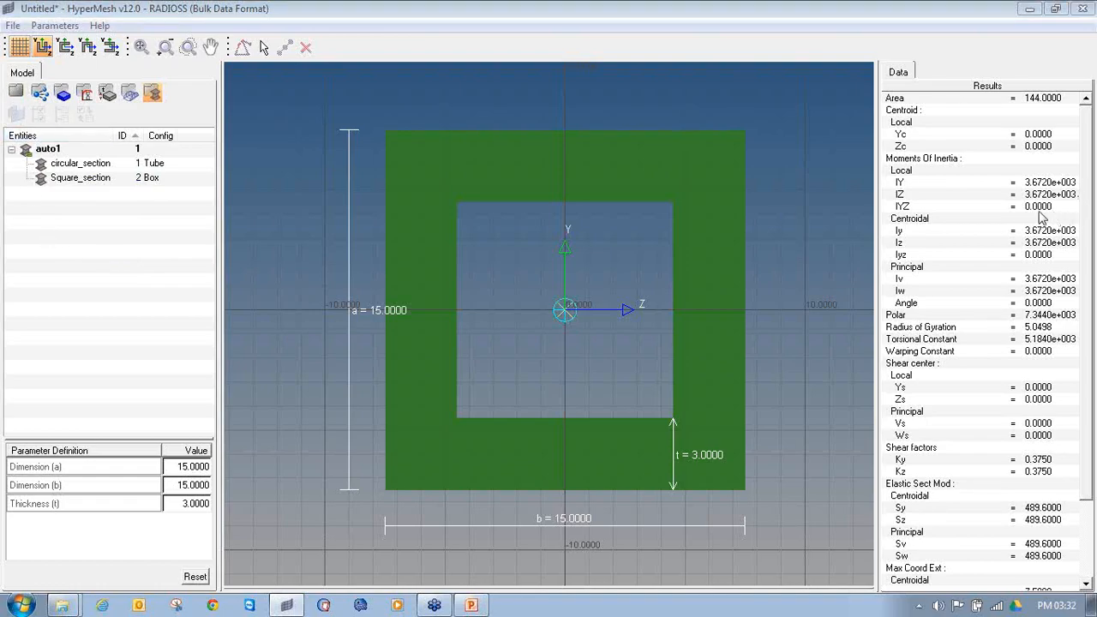
# Step: Return from the section editor to the roll cage model, expand the beam sections in the model tree and leave HyperBeam
pyautogui.moveTo(4, 88)
pyautogui.mouseDown()
pyautogui.moveTo(26, 100)
pyautogui.moveTo(3, 82)
pyautogui.mouseUp()
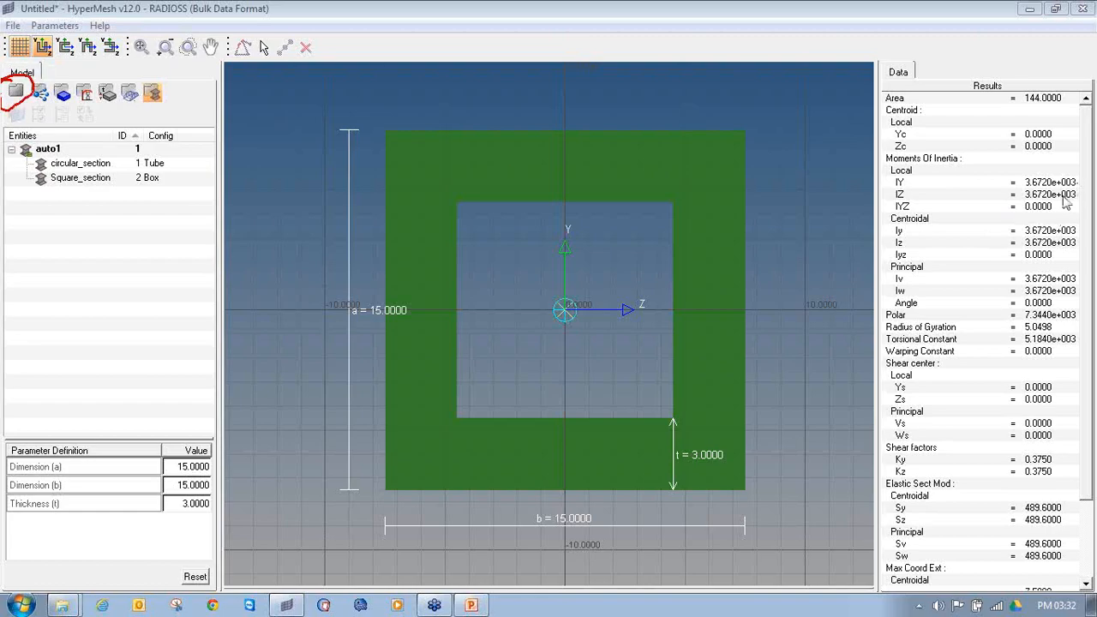
pyautogui.click(15, 90)
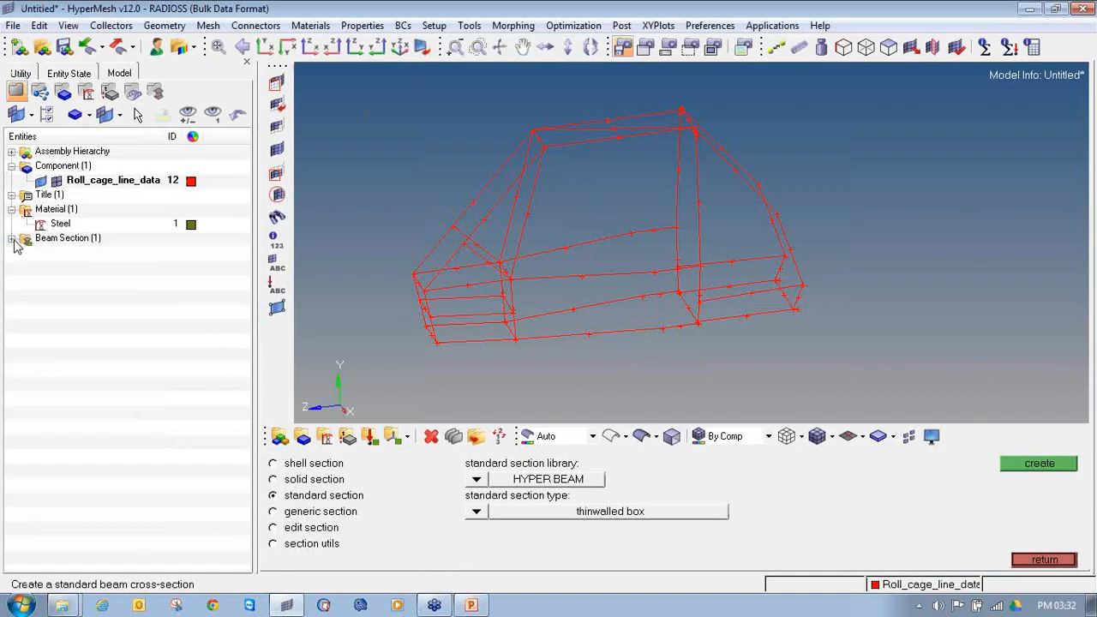
pyautogui.click(10, 238)
pyautogui.click(1069, 558)
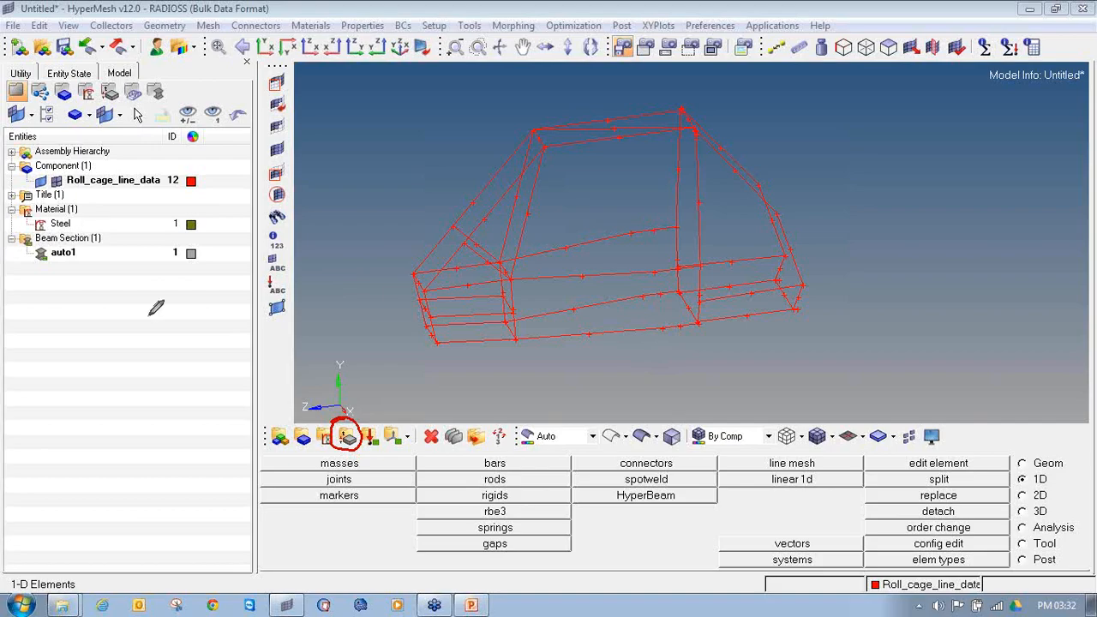
# Step: Start a new property named Roll_cage_circular with an orange colour and type 1D
pyautogui.click(355, 446)
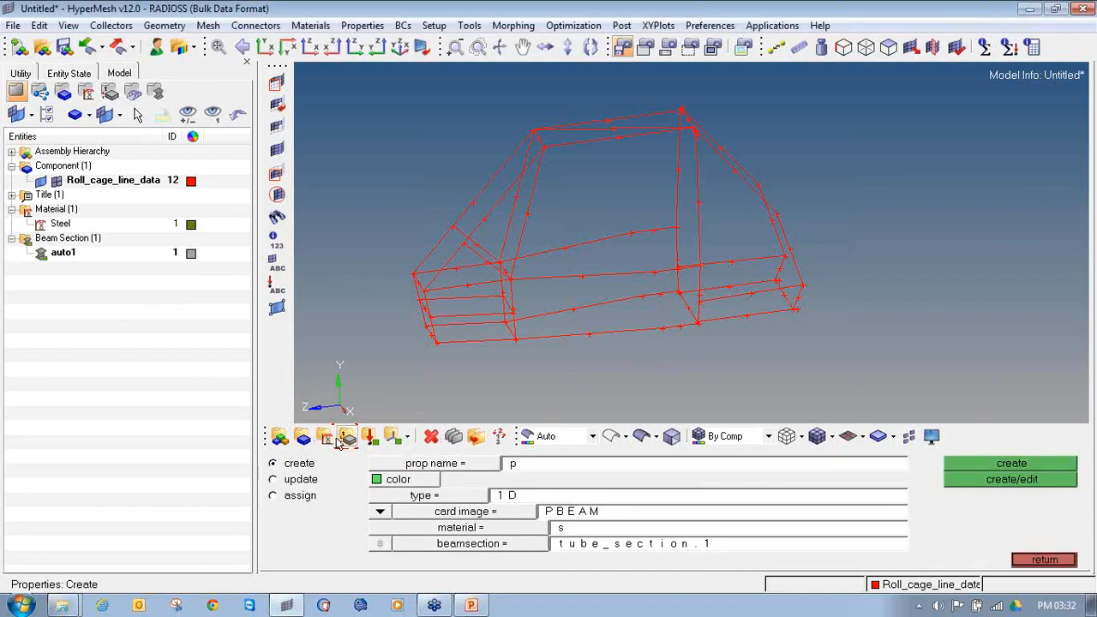
pyautogui.click(293, 466)
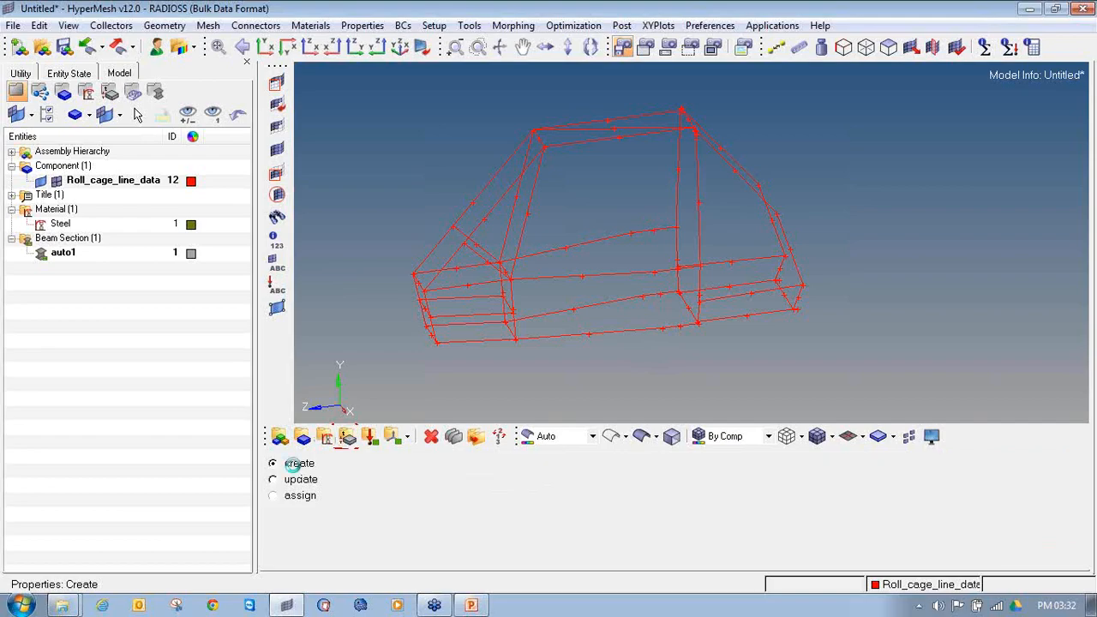
pyautogui.click(549, 468)
pyautogui.write('Roll_cage_circula_')
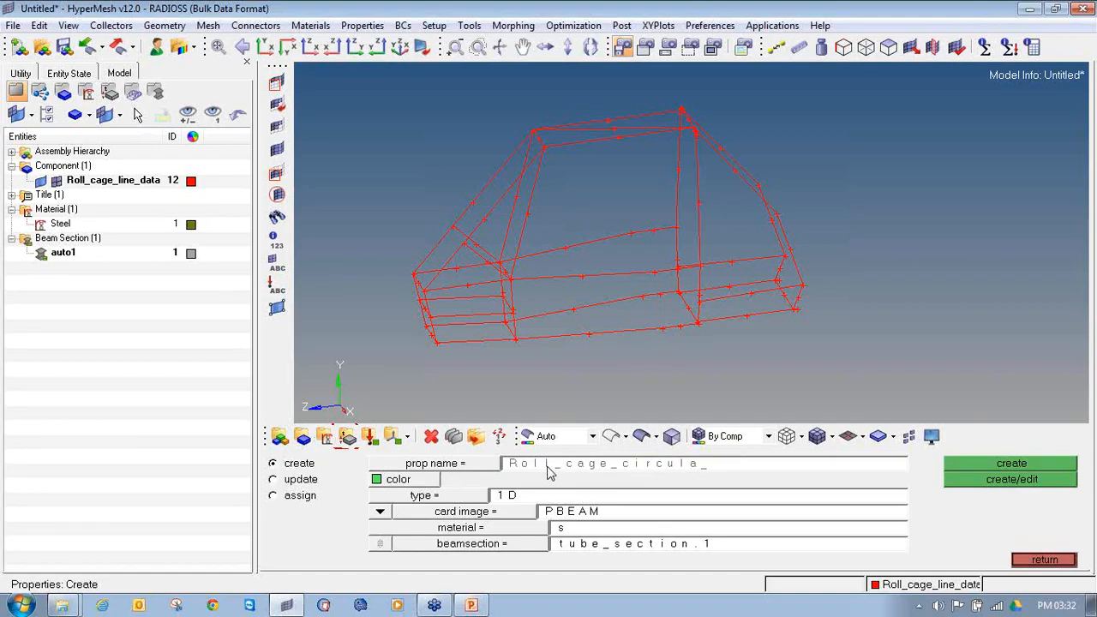
pyautogui.click(396, 480)
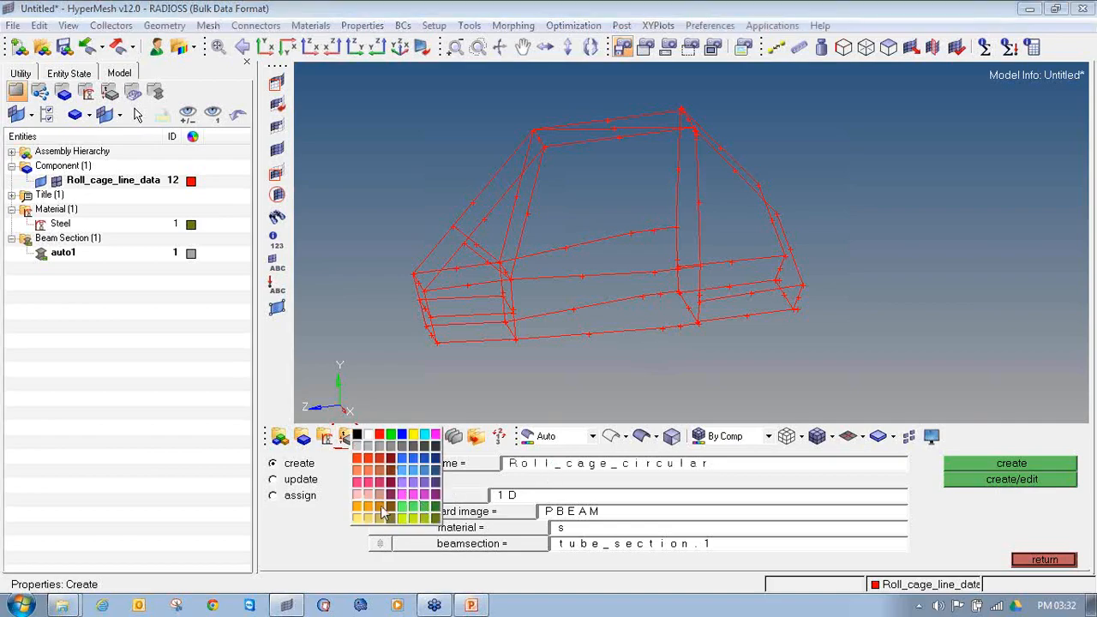
pyautogui.click(386, 514)
pyautogui.click(421, 497)
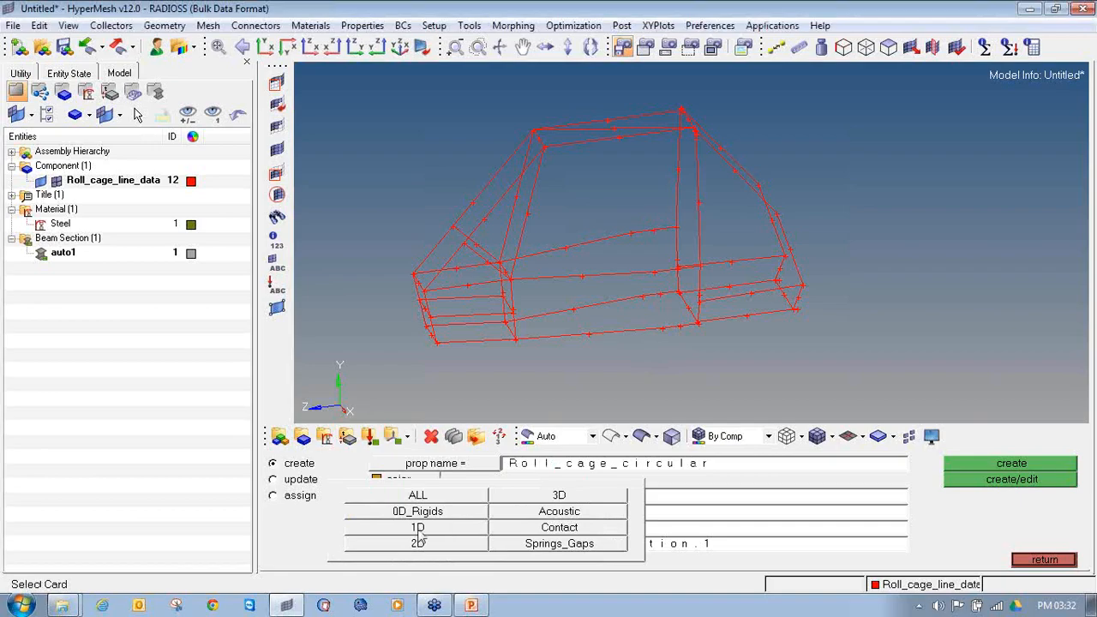
pyautogui.click(446, 531)
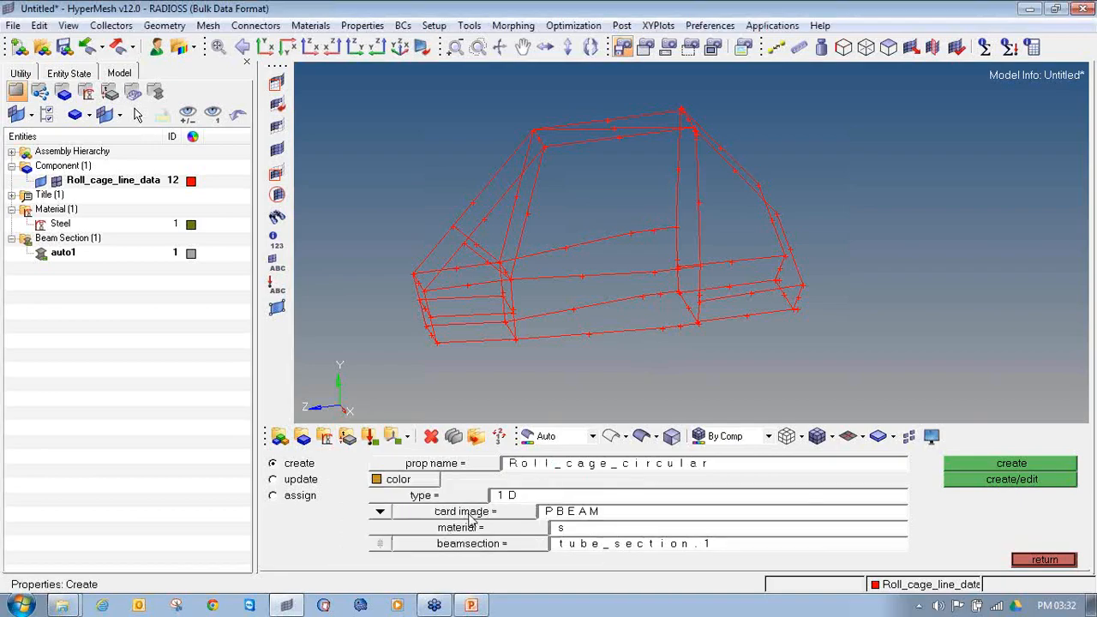
# Step: Assign the PBEAM card image, the Steel material and the circular_section beam section to the new circular property
pyautogui.click(469, 515)
pyautogui.click(515, 529)
pyautogui.click(514, 528)
pyautogui.click(350, 467)
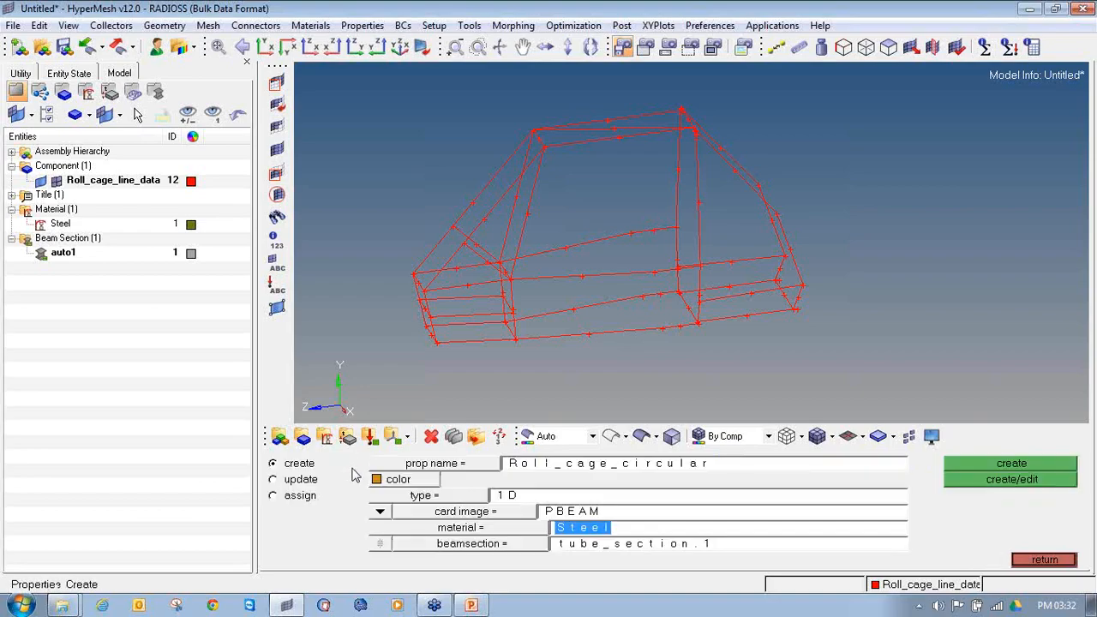
pyautogui.click(510, 549)
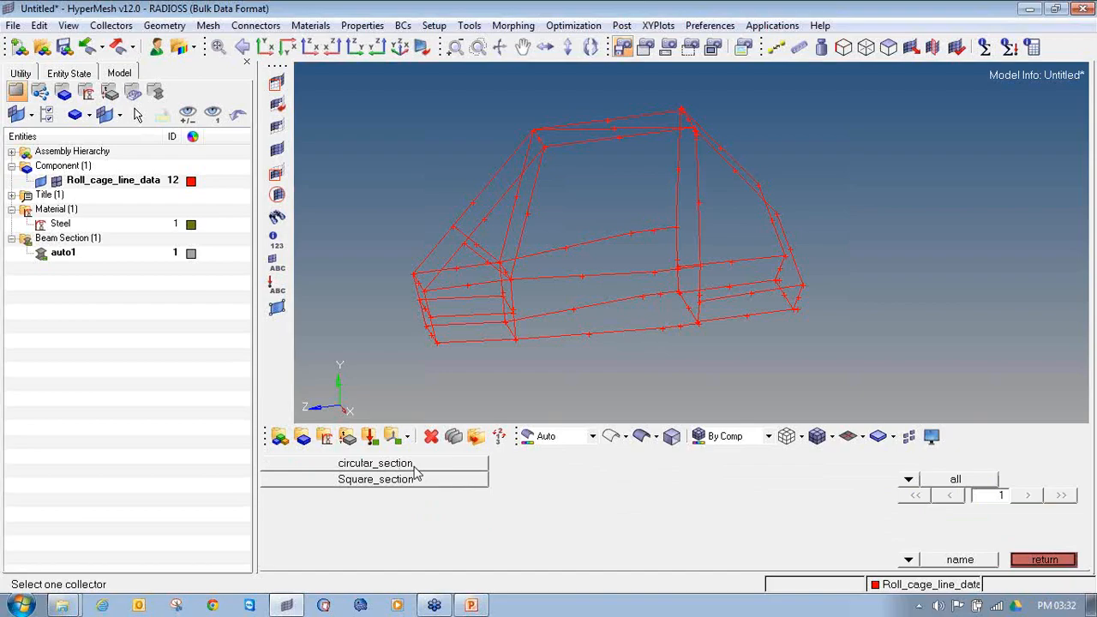
pyautogui.click(415, 465)
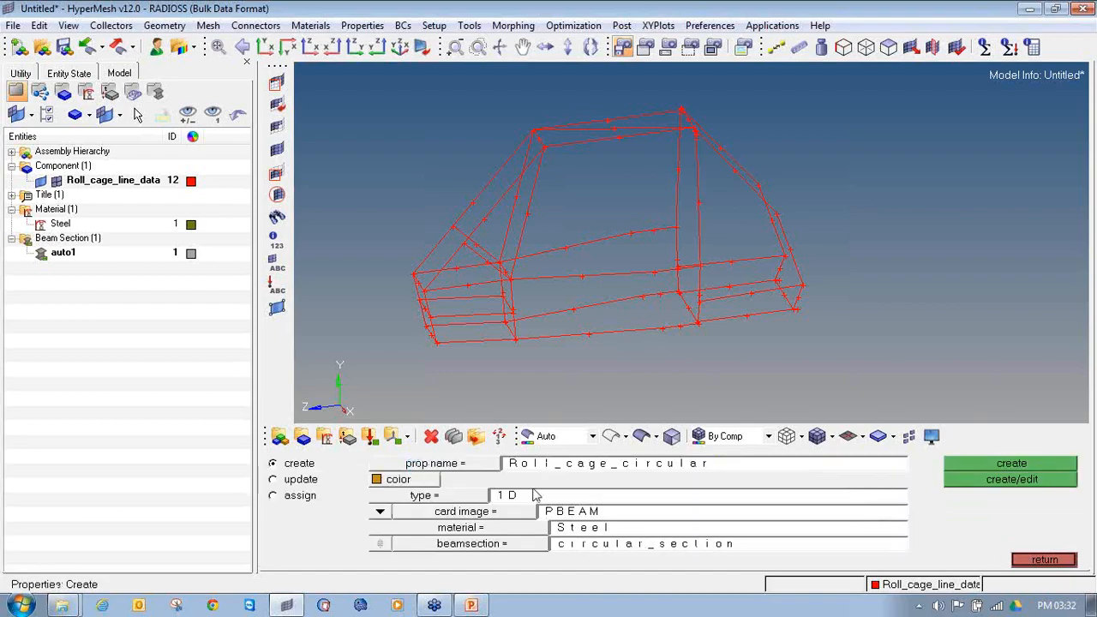
# Step: Create the Roll_cage_circular property, accept its PBEAM card values and expand the properties in the model tree
pyautogui.click(956, 482)
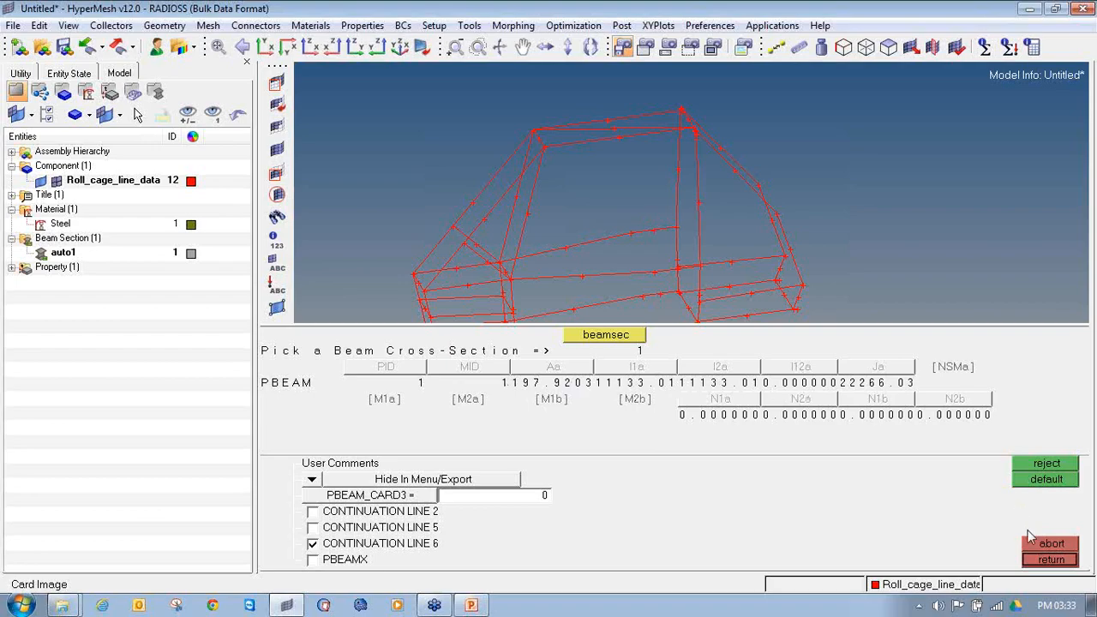
pyautogui.click(1051, 560)
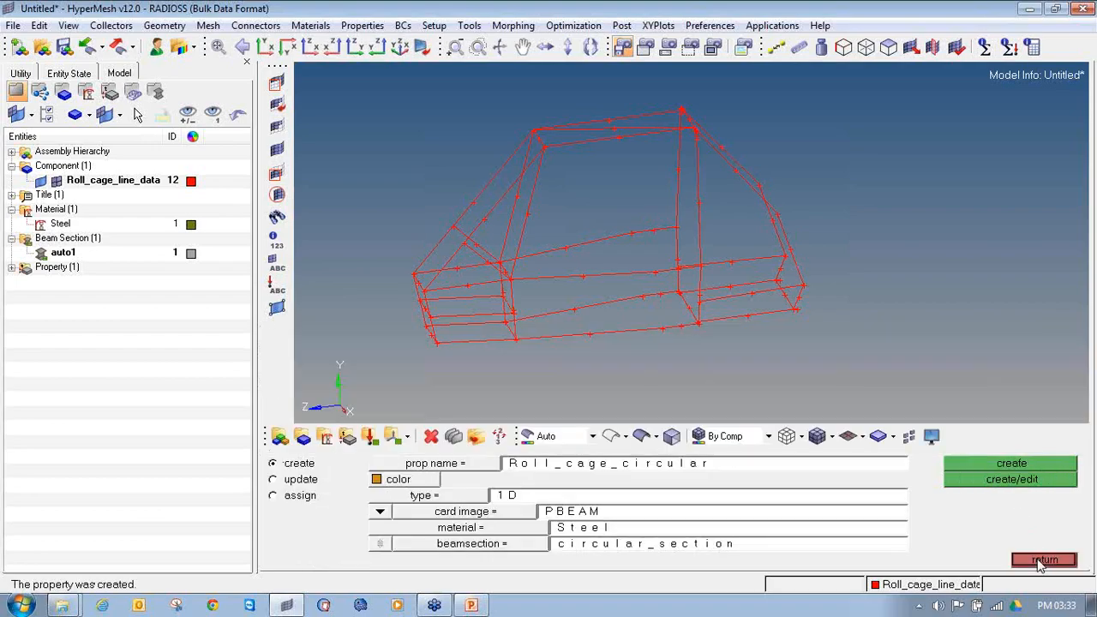
pyautogui.click(1041, 560)
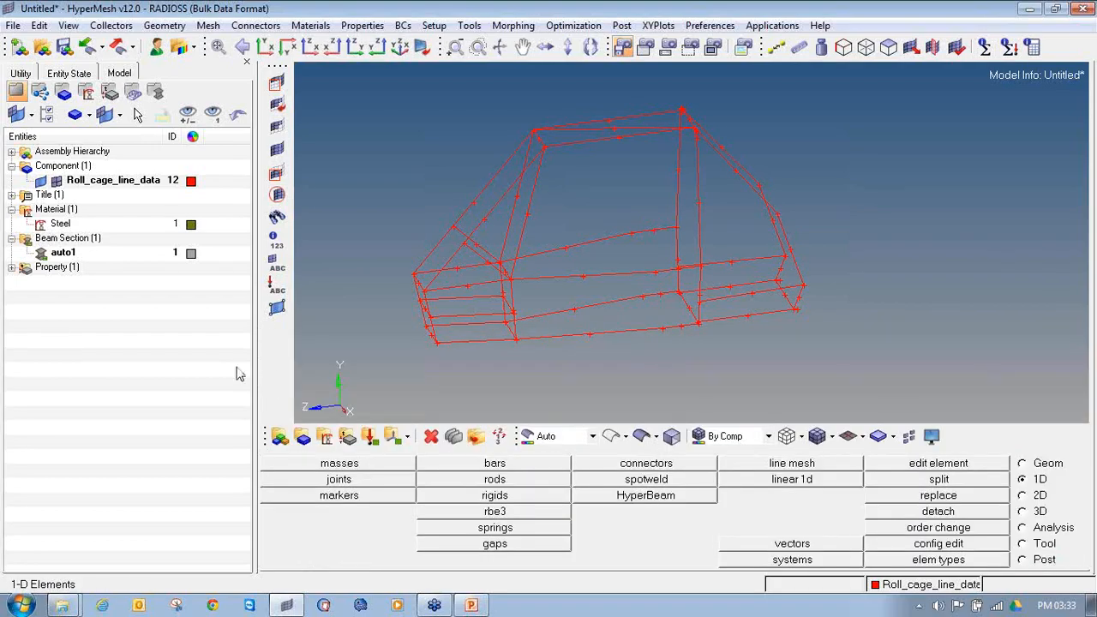
pyautogui.click(11, 268)
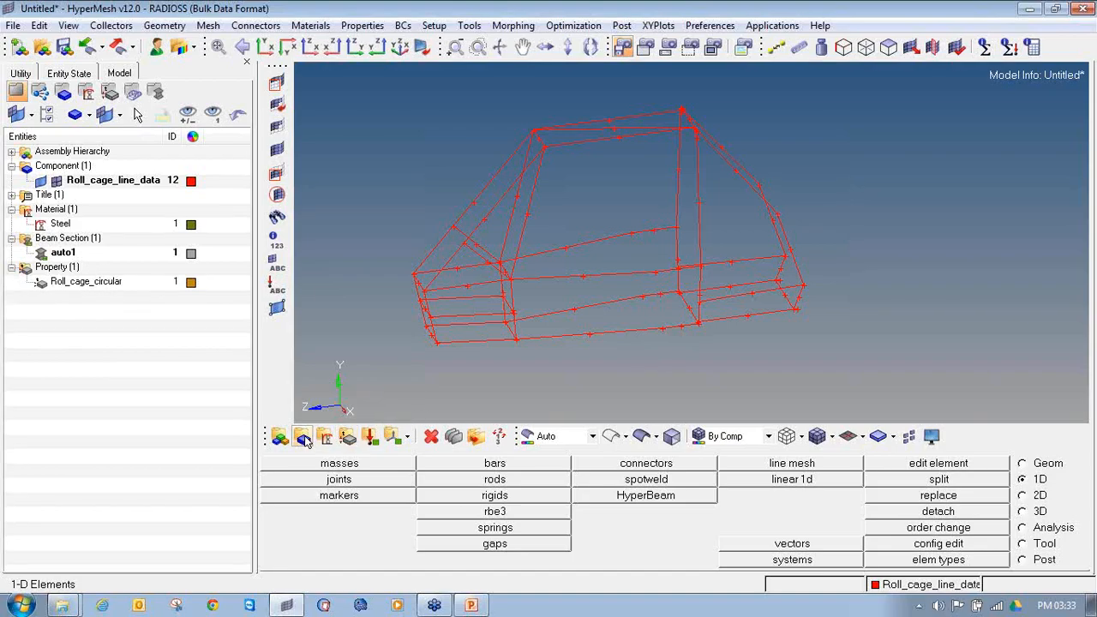
# Step: Start a second property named Roll_cage_Square with a purple colour and type 1D
pyautogui.click(347, 437)
pyautogui.click(646, 467)
pyautogui.press('Right')
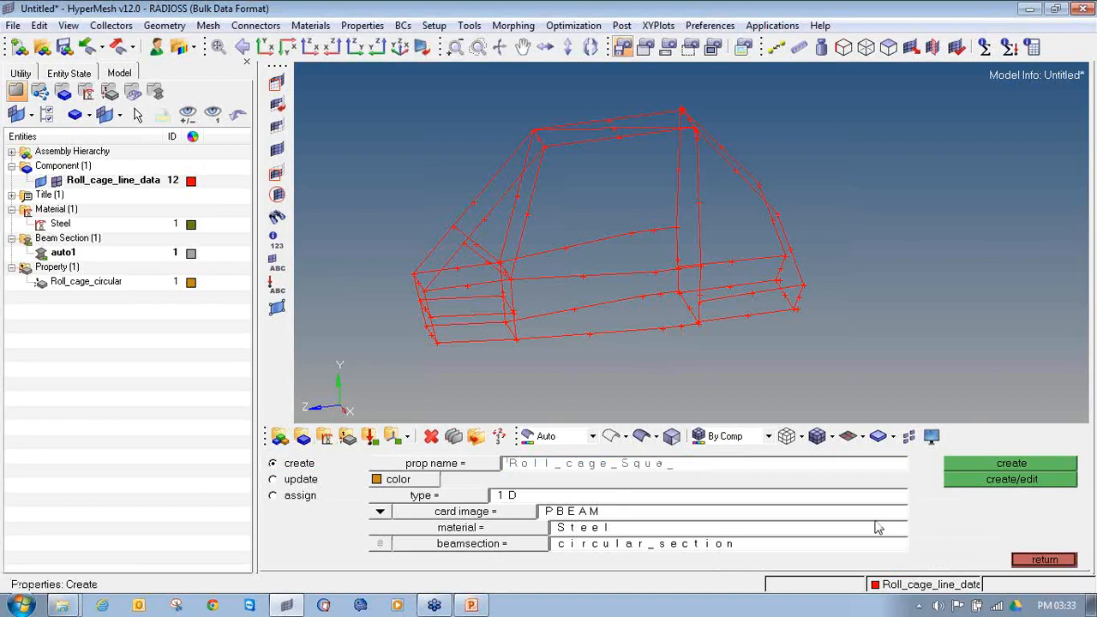
pyautogui.click(419, 485)
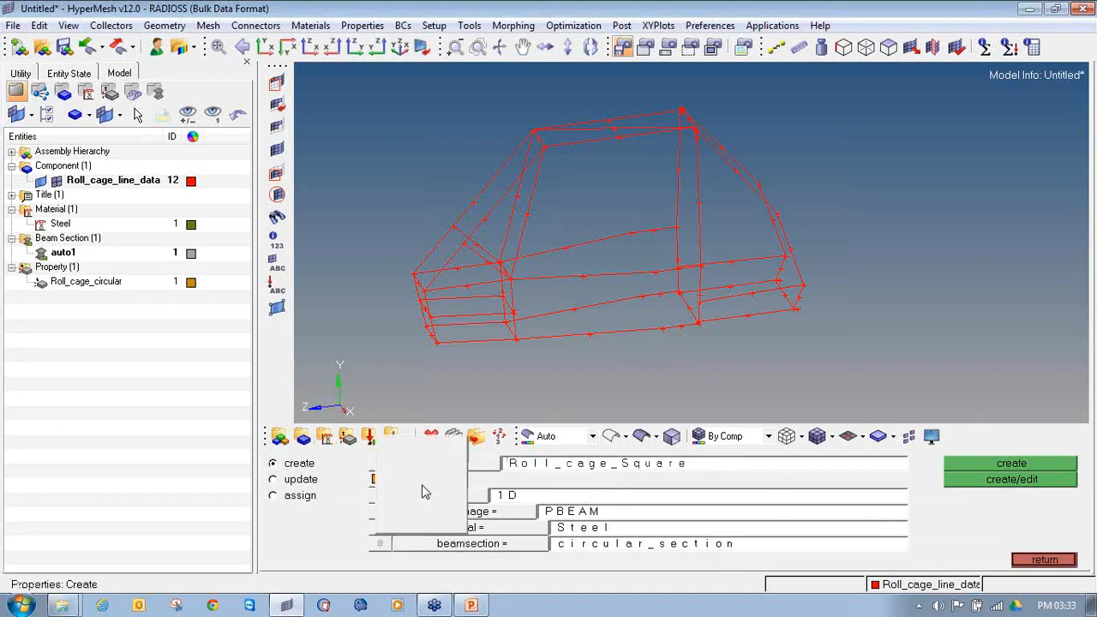
pyautogui.click(442, 496)
pyautogui.click(454, 497)
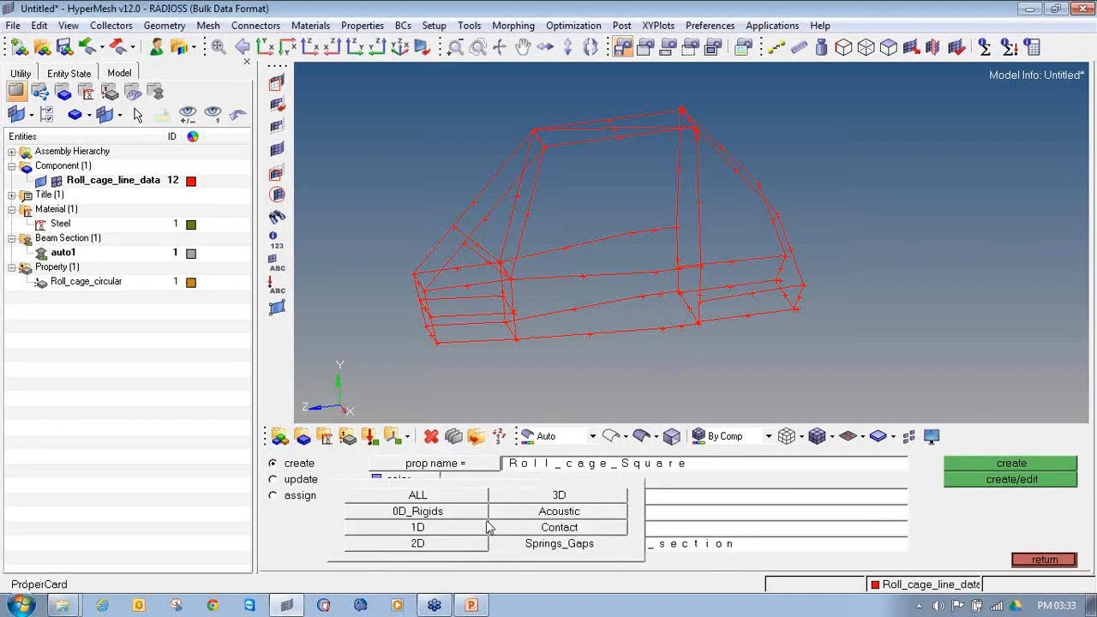
pyautogui.click(456, 529)
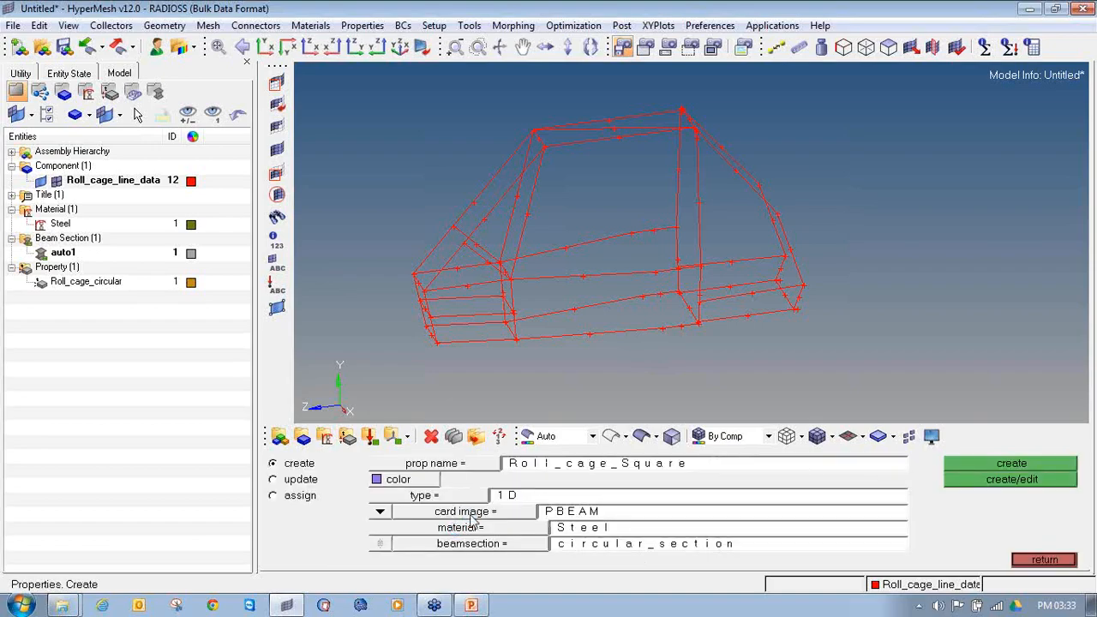
# Step: Assign the PBEAM card image, the Steel material and the Square_section beam section to the new square property
pyautogui.click(470, 512)
pyautogui.click(517, 531)
pyautogui.click(530, 529)
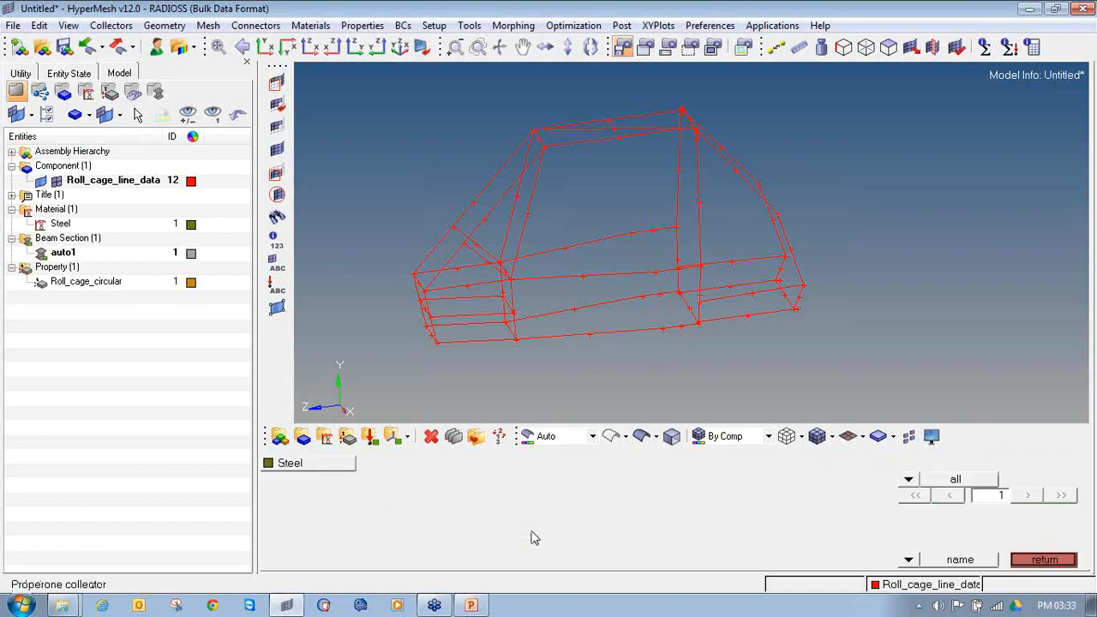
pyautogui.click(302, 464)
pyautogui.click(532, 547)
pyautogui.click(396, 482)
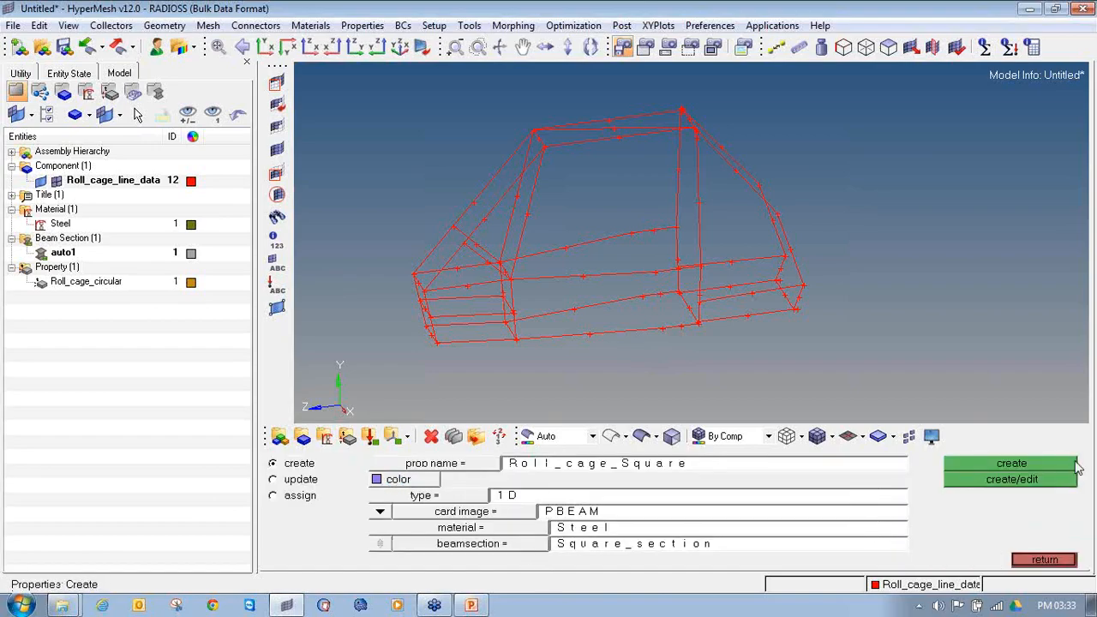
# Step: Create the Roll_cage_Square property, accept its PBEAM card values and expand the title entry in the model tree
pyautogui.click(1044, 481)
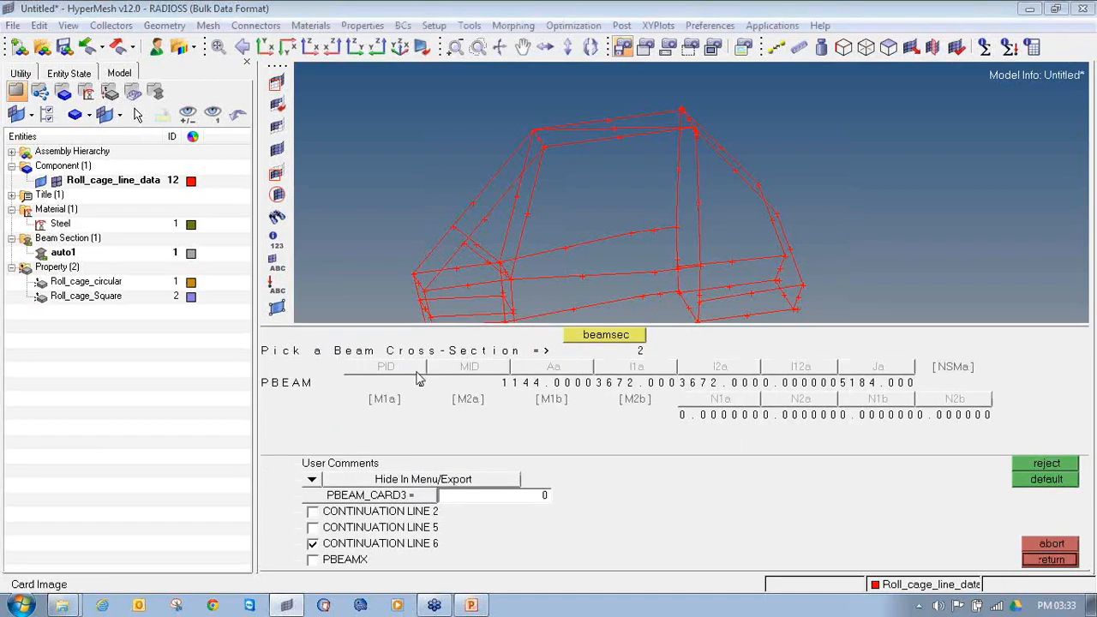
pyautogui.click(1061, 562)
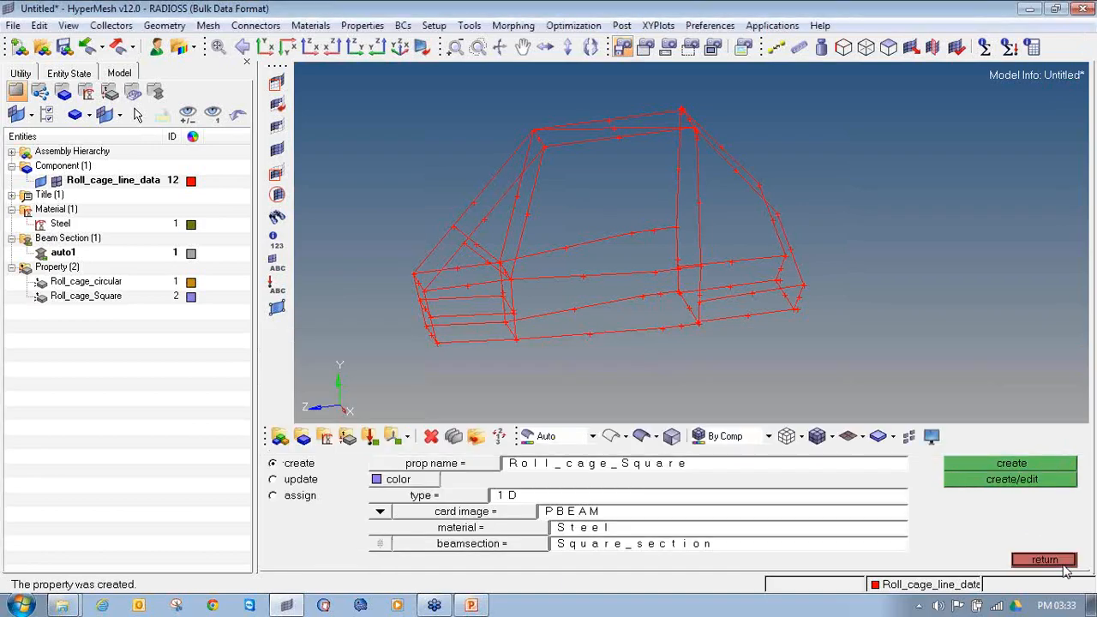
pyautogui.click(1062, 563)
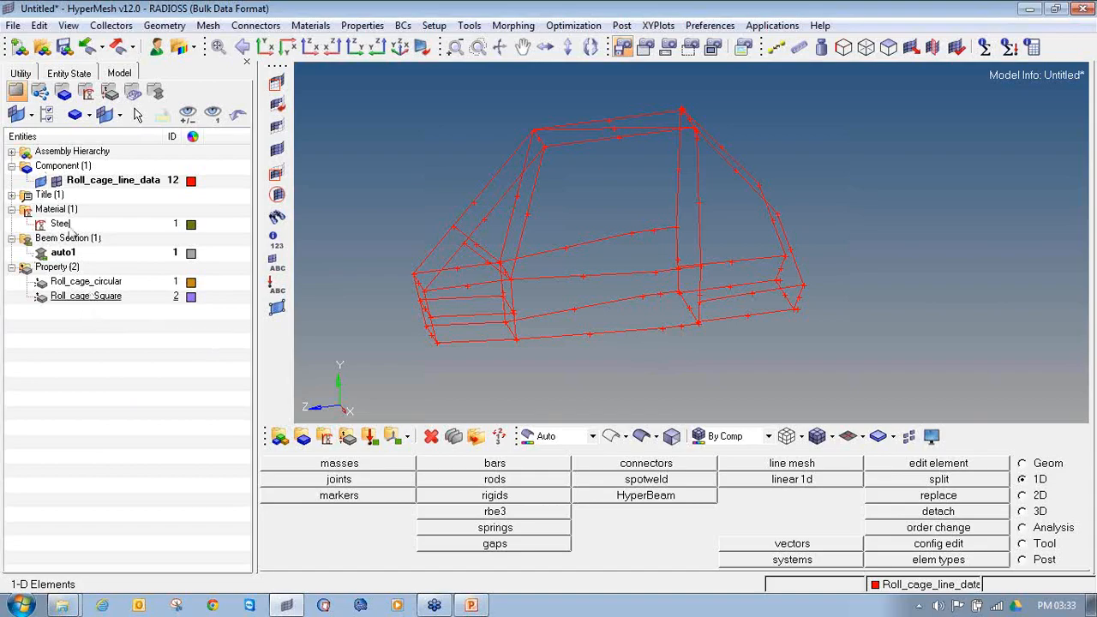
pyautogui.click(12, 194)
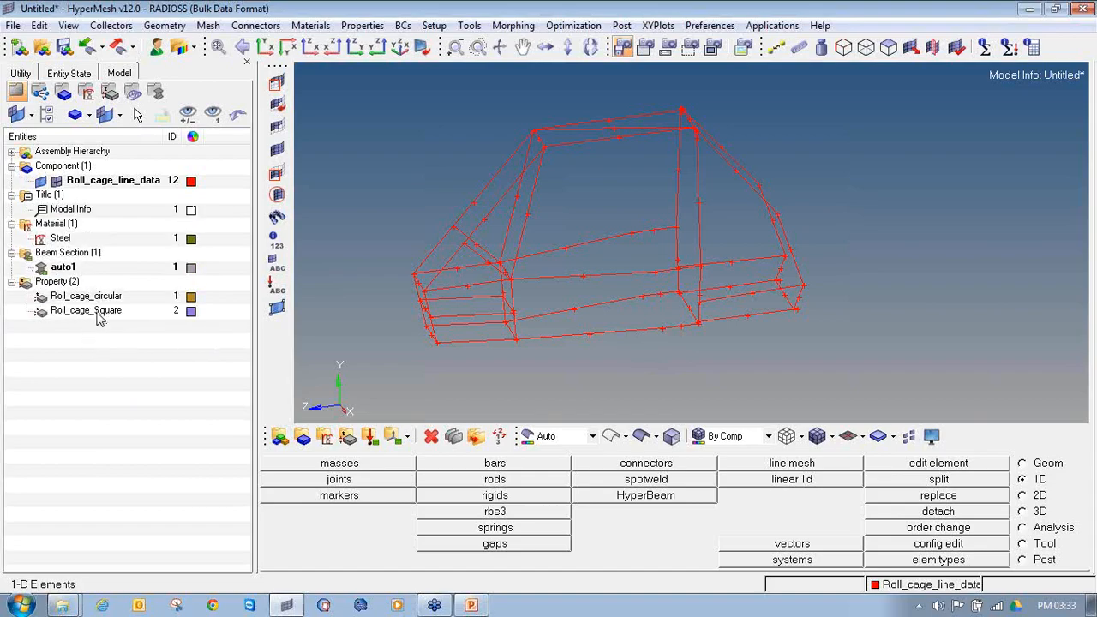
# Step: Create a component named Roll_cage_Circular with no card image and assign it the Roll_cage_circular property
pyautogui.click(302, 436)
pyautogui.click(771, 464)
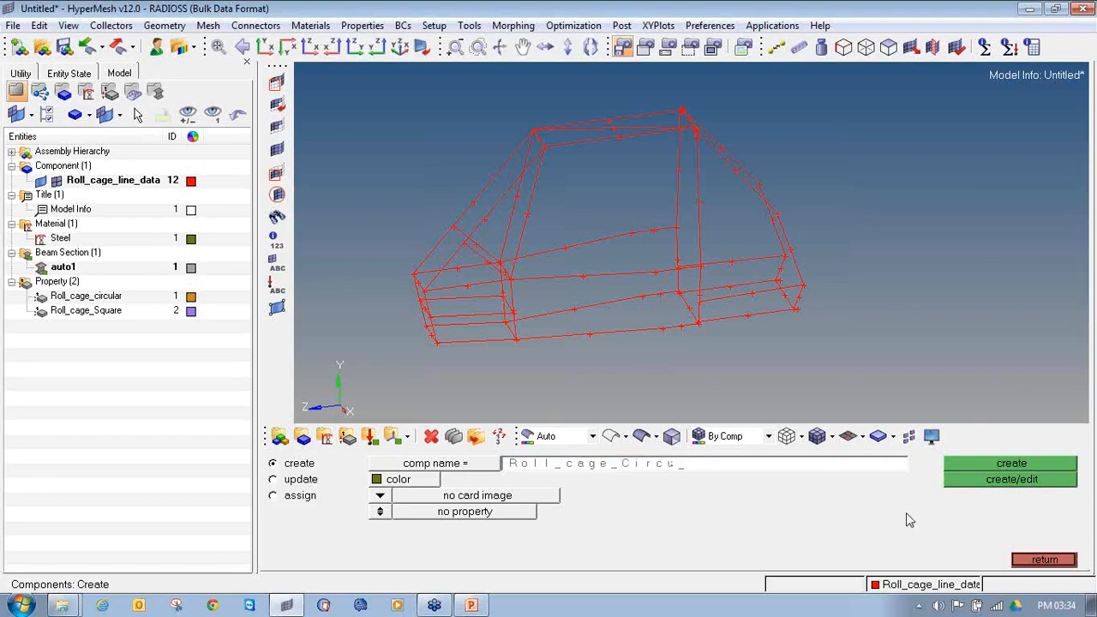
pyautogui.click(381, 515)
pyautogui.click(420, 512)
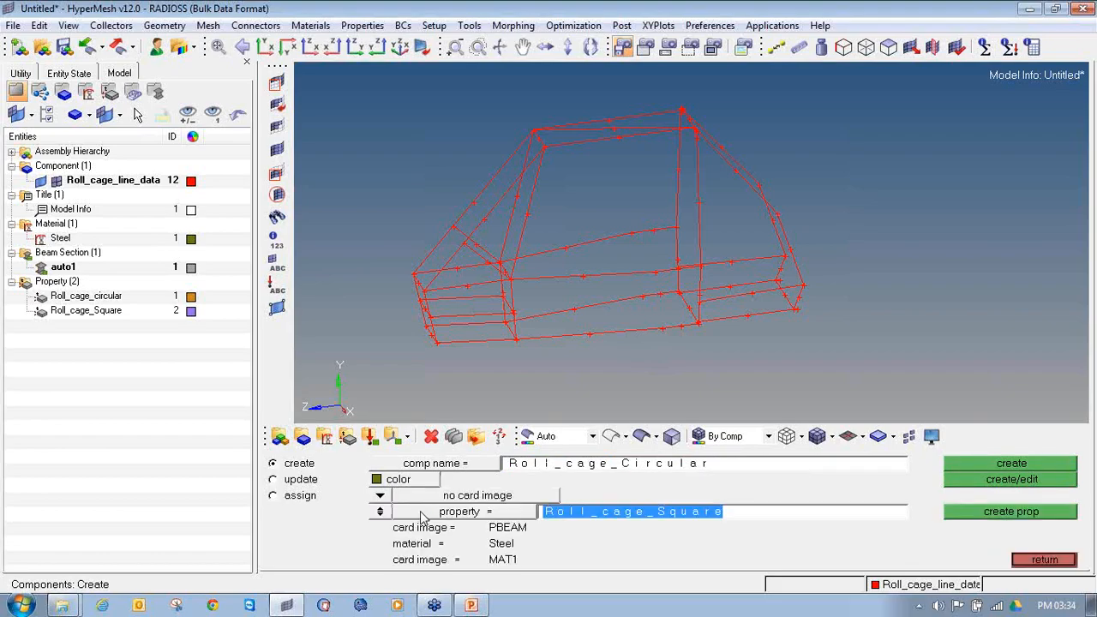
pyautogui.click(420, 512)
pyautogui.click(397, 467)
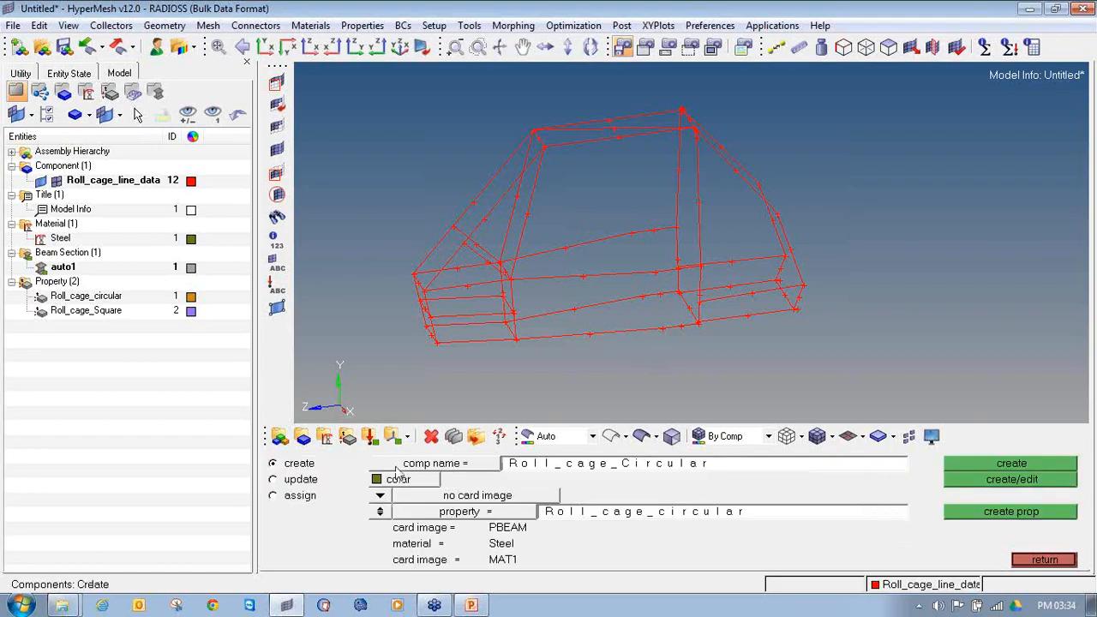
pyautogui.click(426, 514)
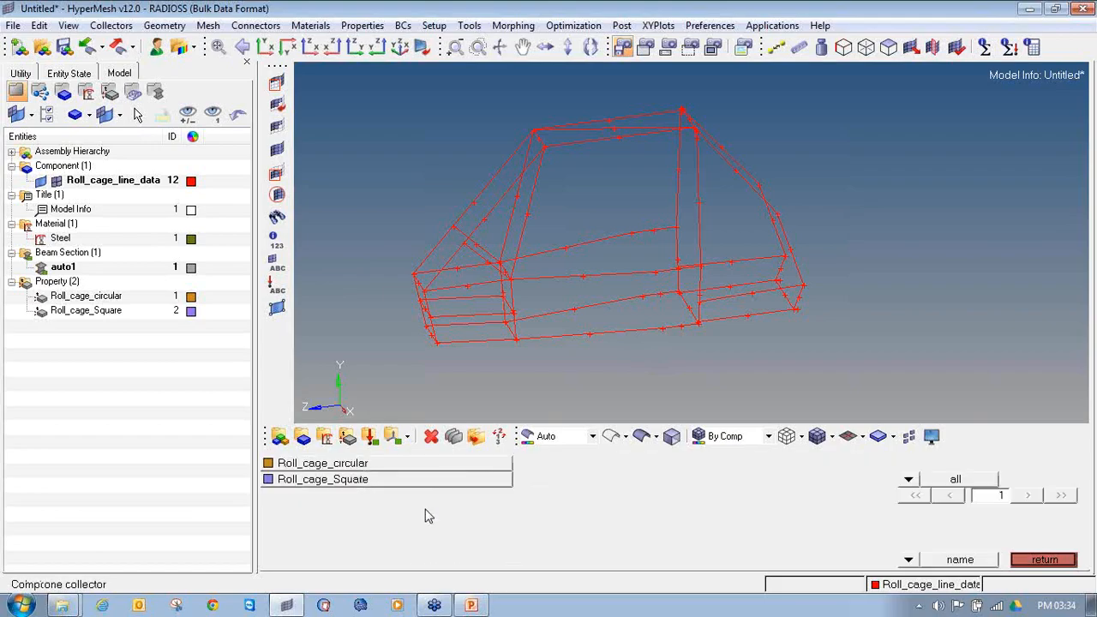
pyautogui.click(385, 467)
pyautogui.click(1083, 192)
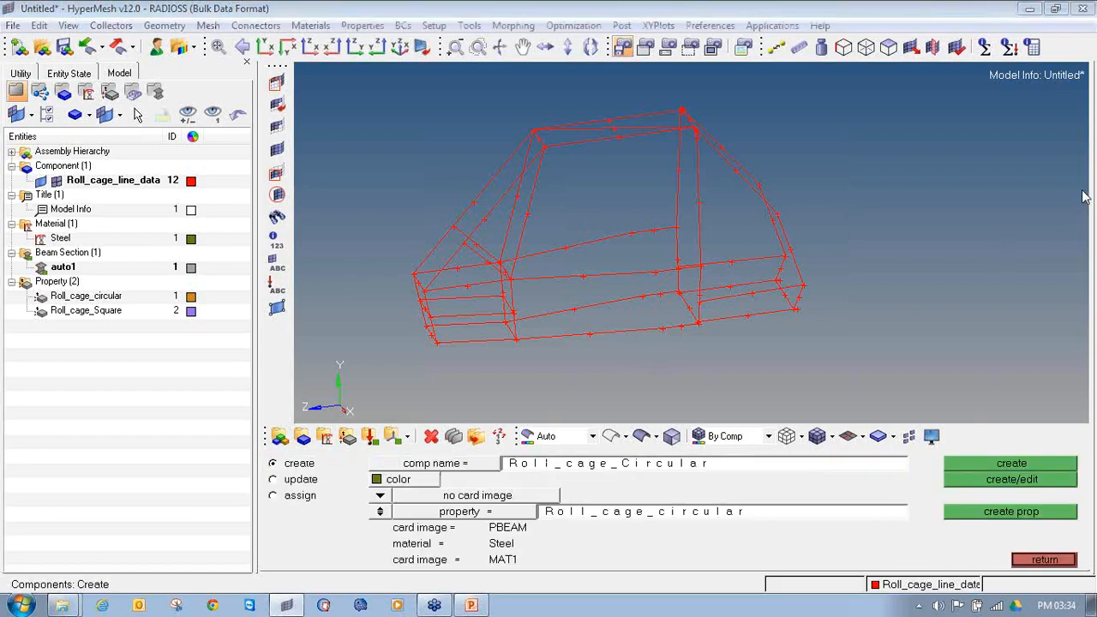
pyautogui.moveTo(380, 533); pyautogui.dragTo(525, 532)
pyautogui.moveTo(381, 549); pyautogui.dragTo(523, 540)
pyautogui.moveTo(390, 566); pyautogui.dragTo(461, 566)
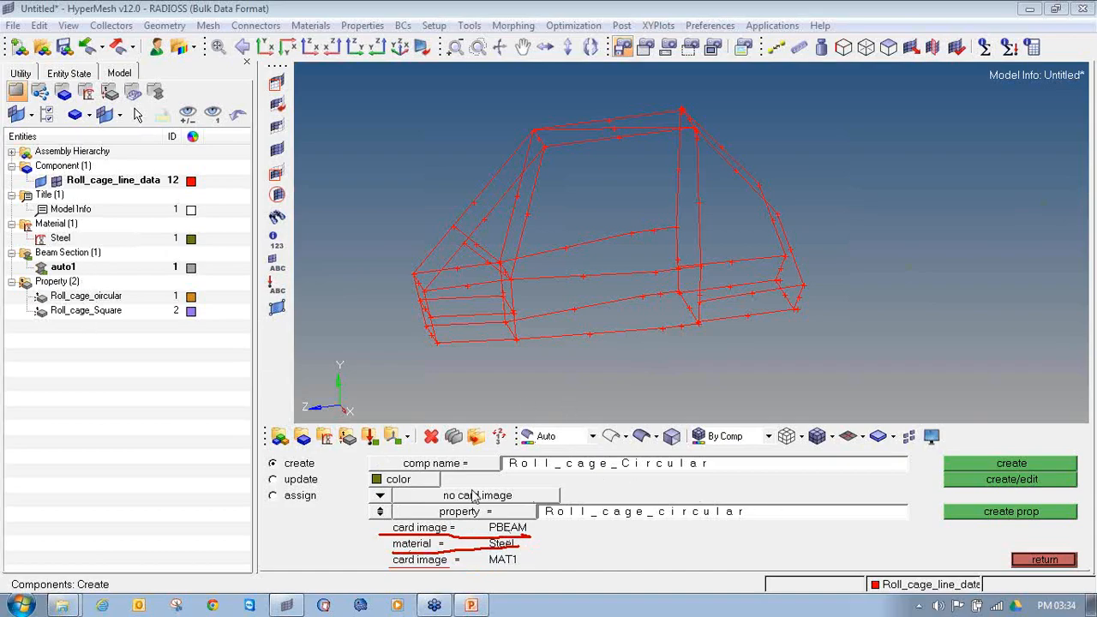
pyautogui.click(976, 464)
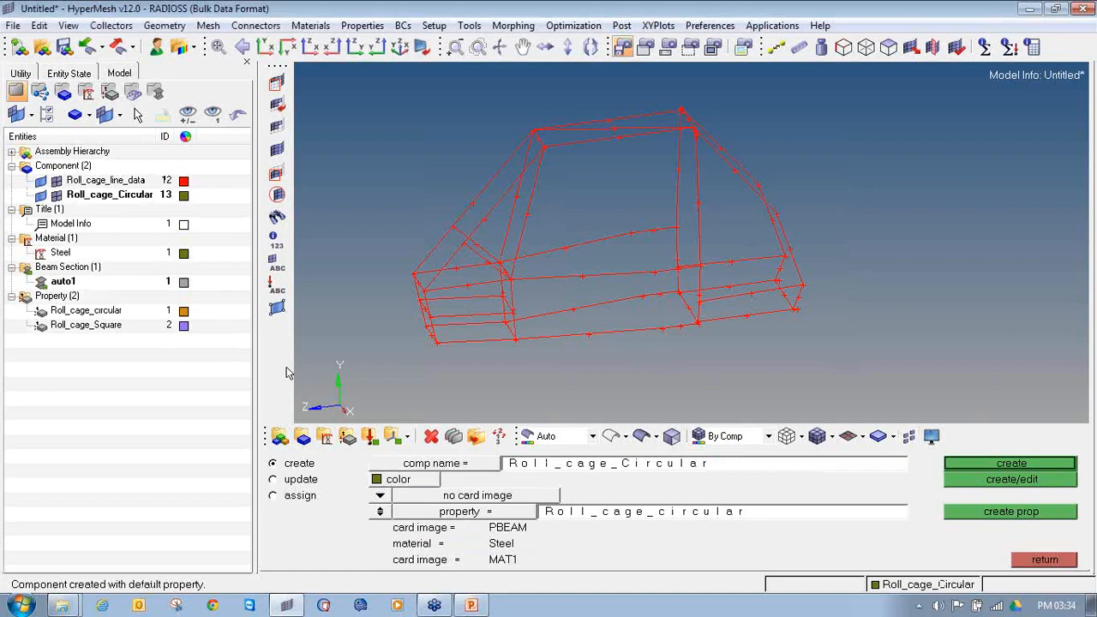
# Step: Create a second component named Roll_cage_Square with the Roll_cage_Square property assigned
pyautogui.click(763, 469)
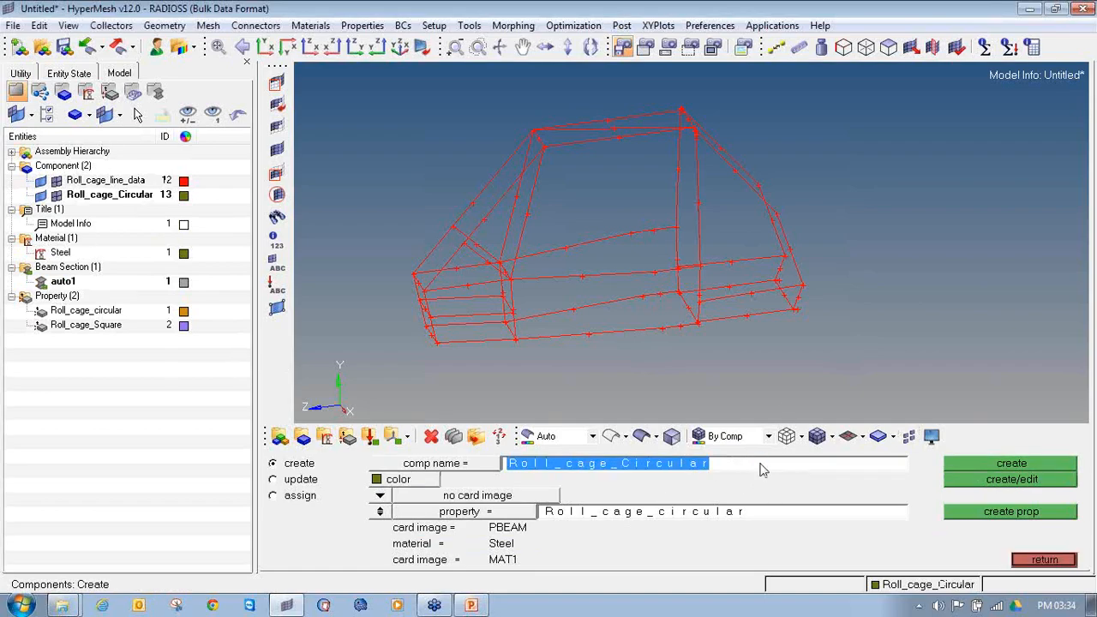
pyautogui.click(763, 470)
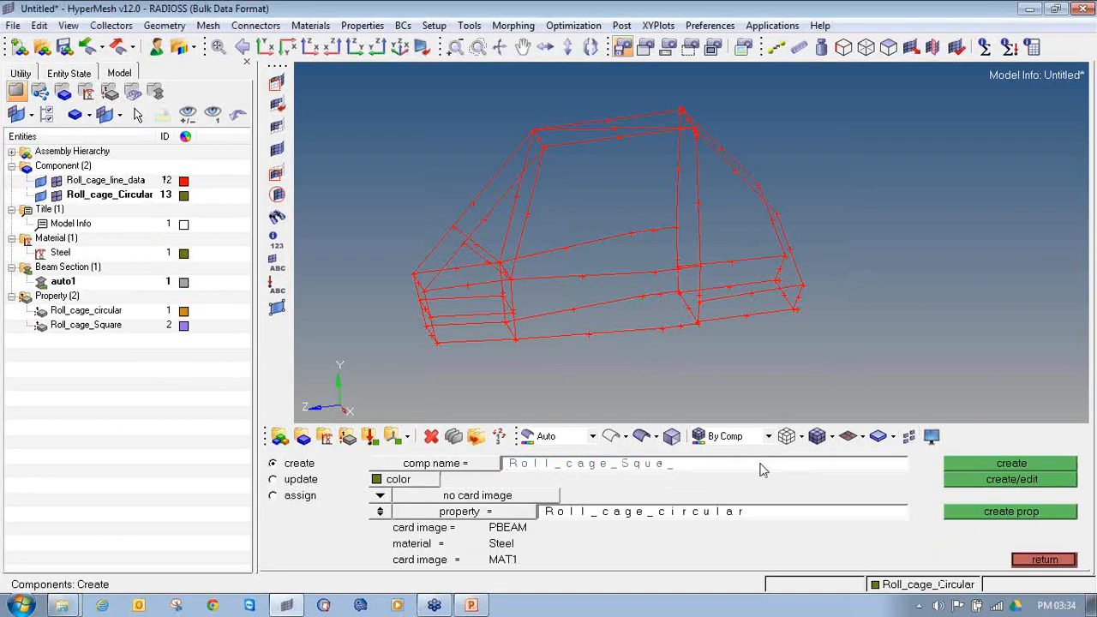
pyautogui.click(459, 515)
pyautogui.click(378, 482)
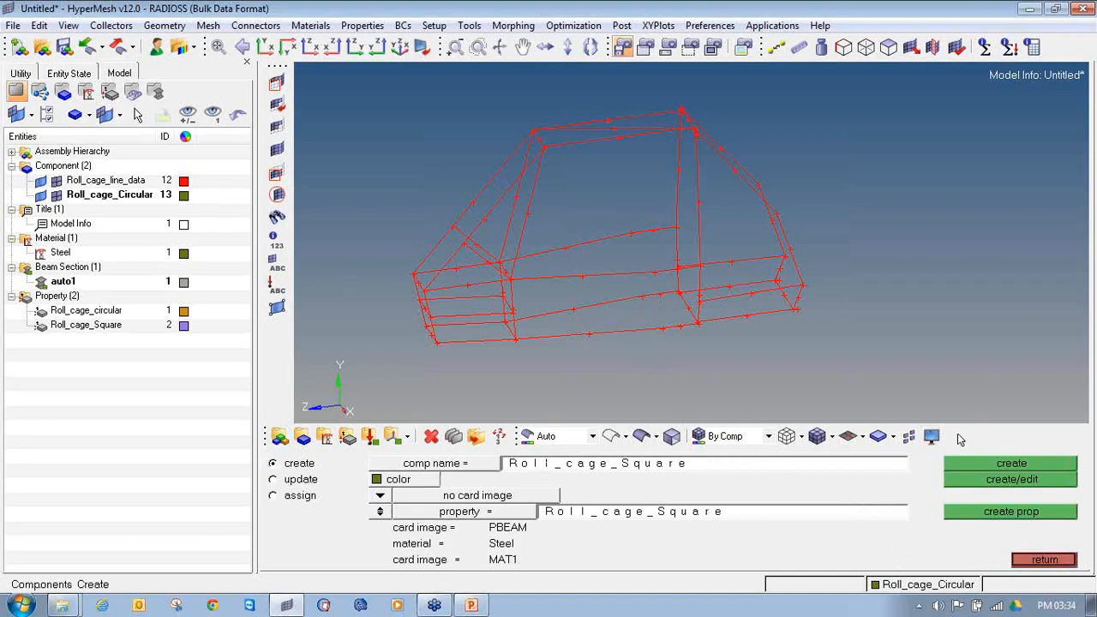
pyautogui.click(997, 465)
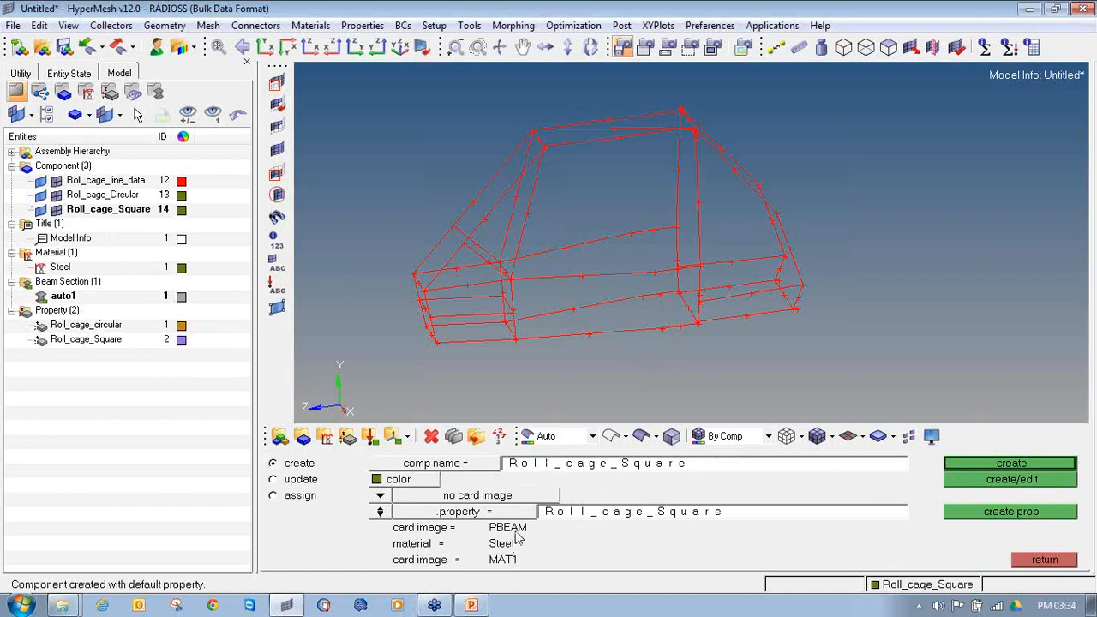
# Step: Colour the Roll_cage_Circular component brownish orange and the Roll_cage_Square component bright orange, and leave component creation
pyautogui.click(181, 195)
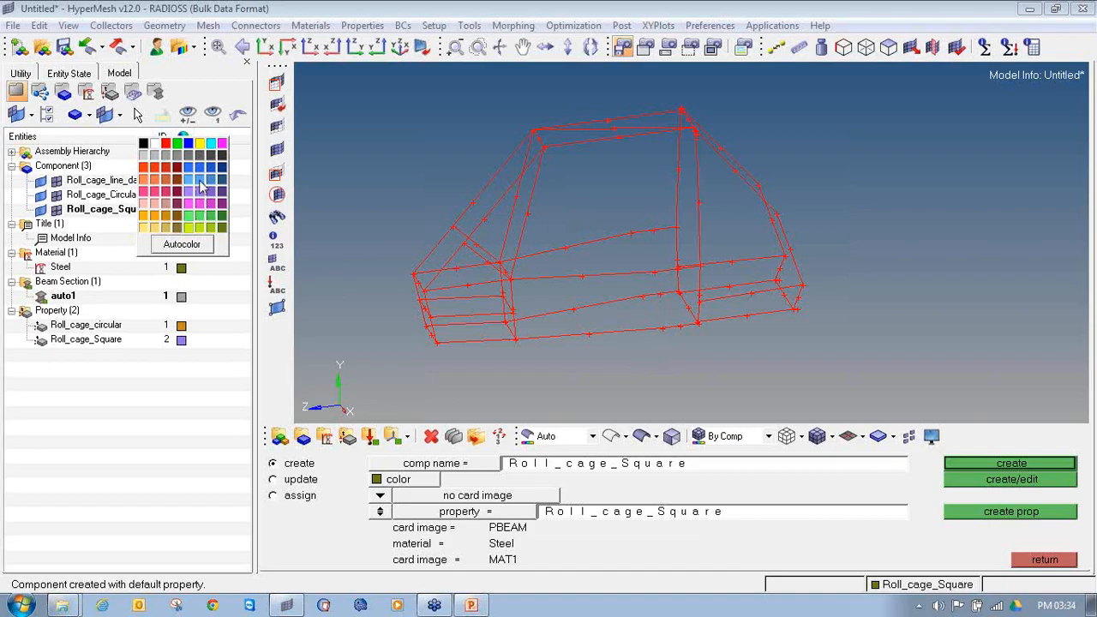
pyautogui.click(170, 182)
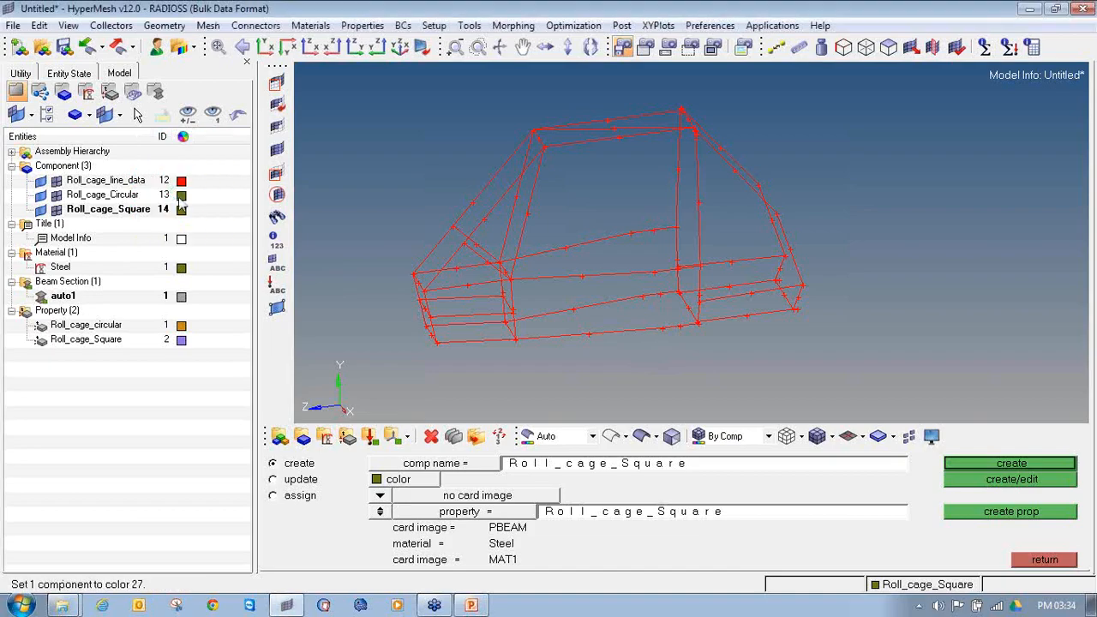
pyautogui.click(182, 209)
pyautogui.click(157, 232)
pyautogui.click(1067, 562)
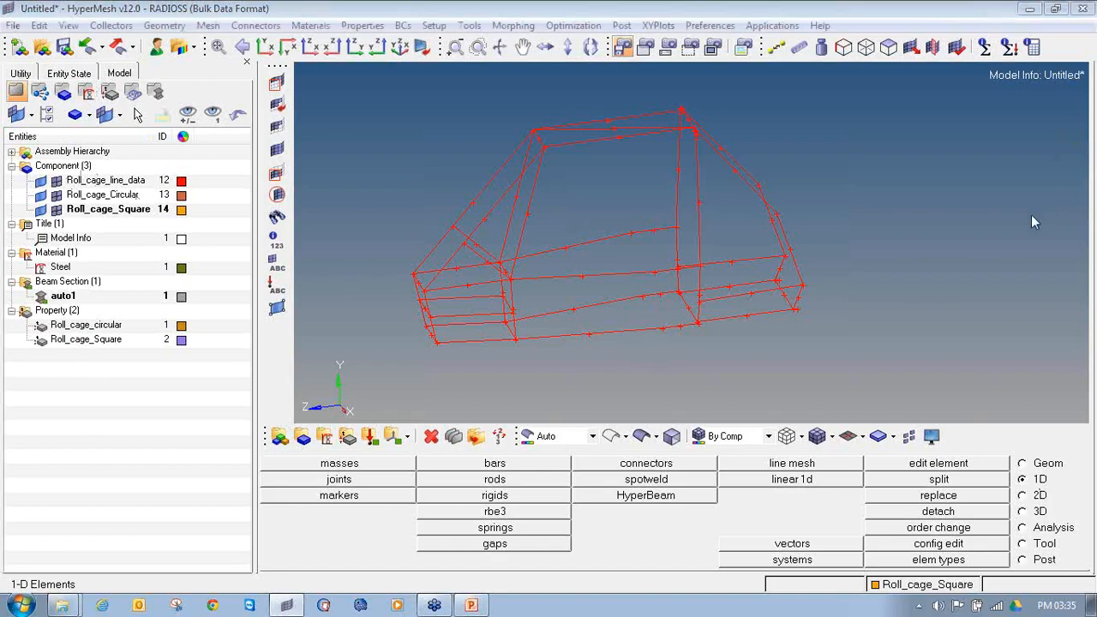
# Step: Start a 1D line mesh, select all roll cage lines and choose the Roll_cage_circular property for the bar2 elements
pyautogui.moveTo(1044, 463)
pyautogui.mouseDown()
pyautogui.moveTo(1029, 487)
pyautogui.moveTo(1053, 473)
pyautogui.mouseUp()
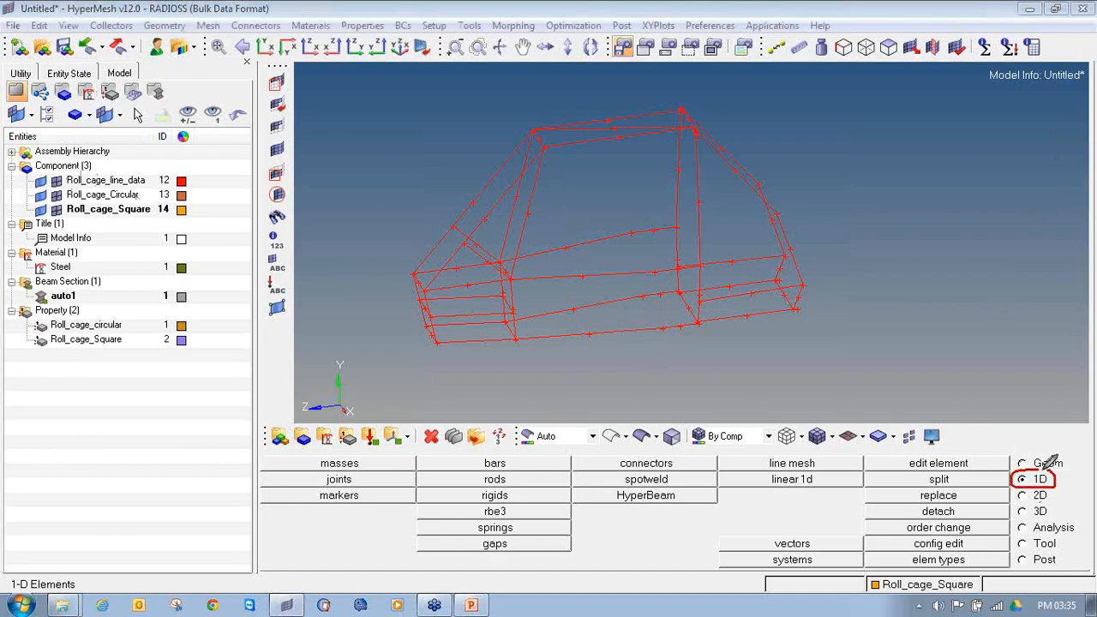
pyautogui.moveTo(767, 448)
pyautogui.mouseDown()
pyautogui.moveTo(730, 456)
pyautogui.moveTo(782, 472)
pyautogui.moveTo(830, 459)
pyautogui.moveTo(761, 446)
pyautogui.mouseUp()
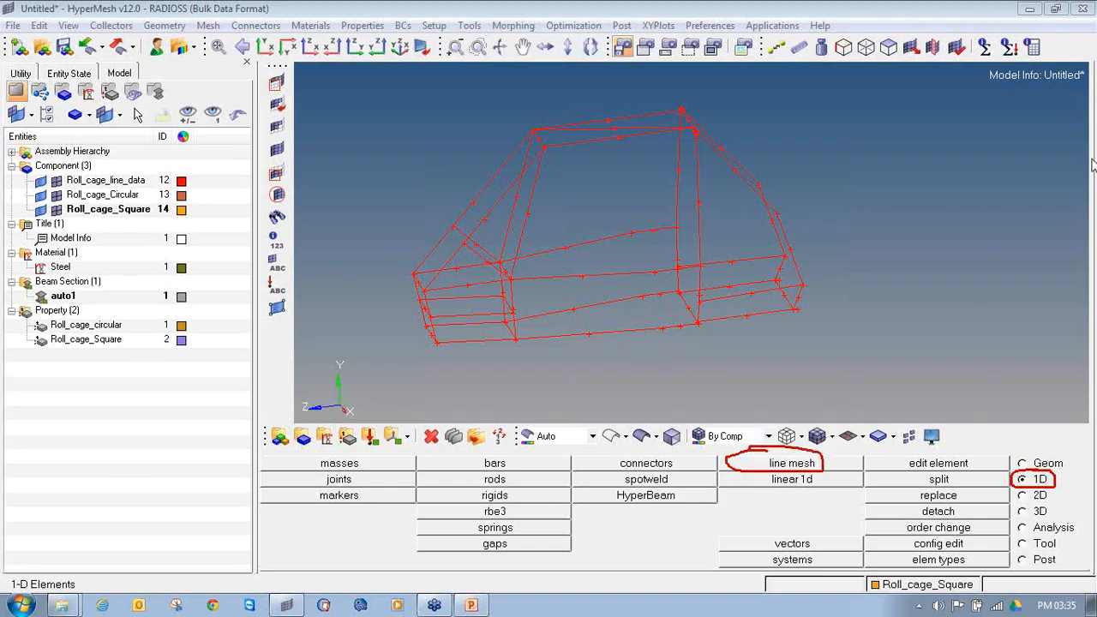
pyautogui.click(785, 472)
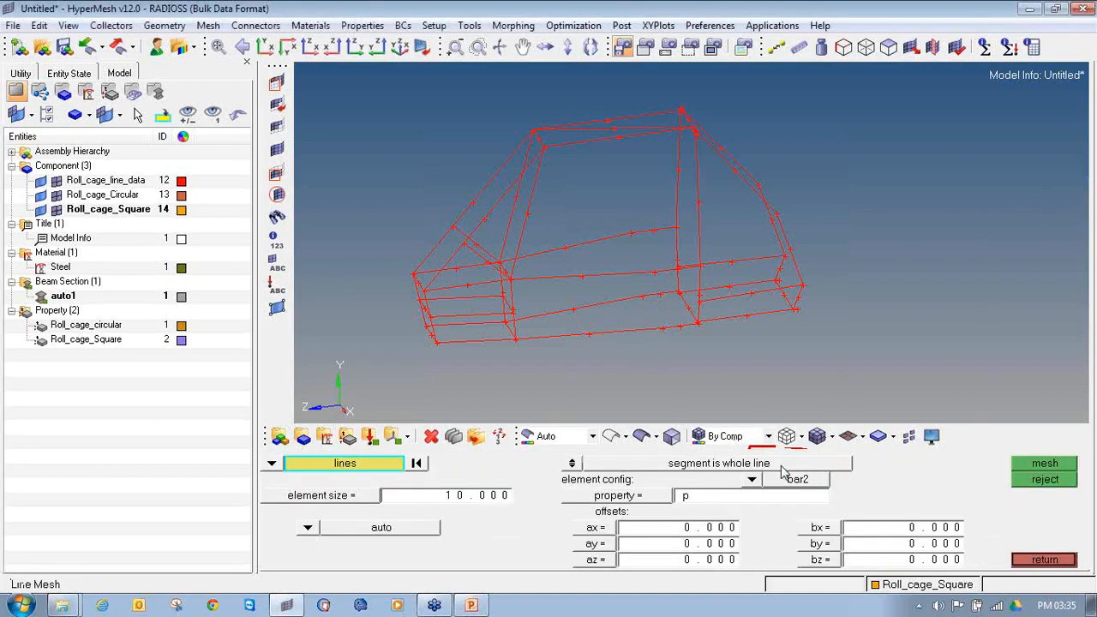
pyautogui.click(272, 463)
pyautogui.click(314, 495)
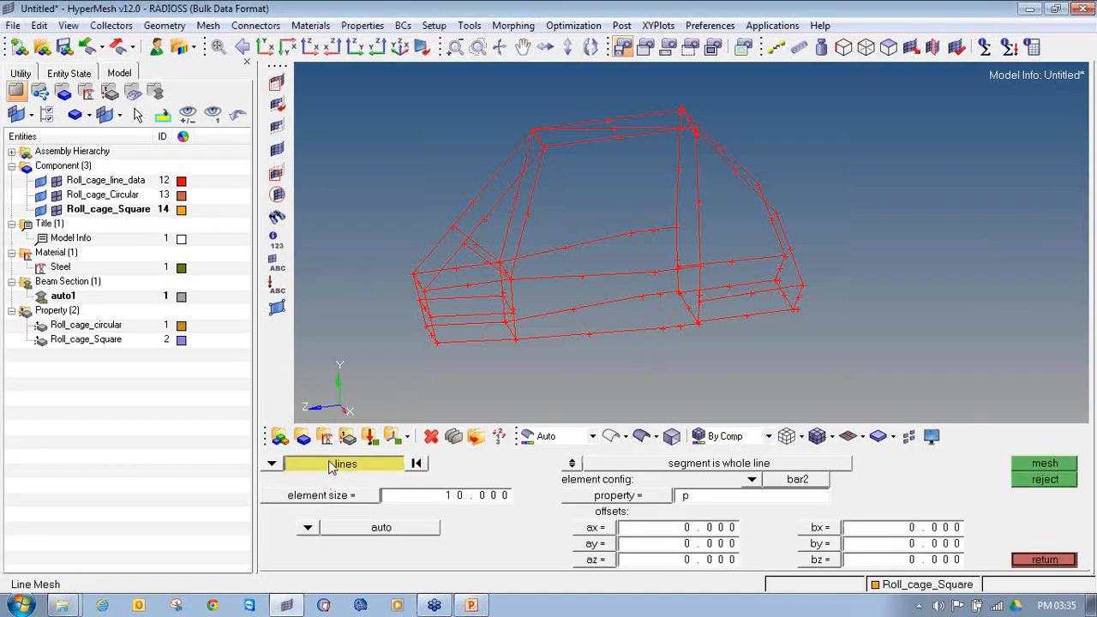
pyautogui.click(333, 465)
pyautogui.click(372, 513)
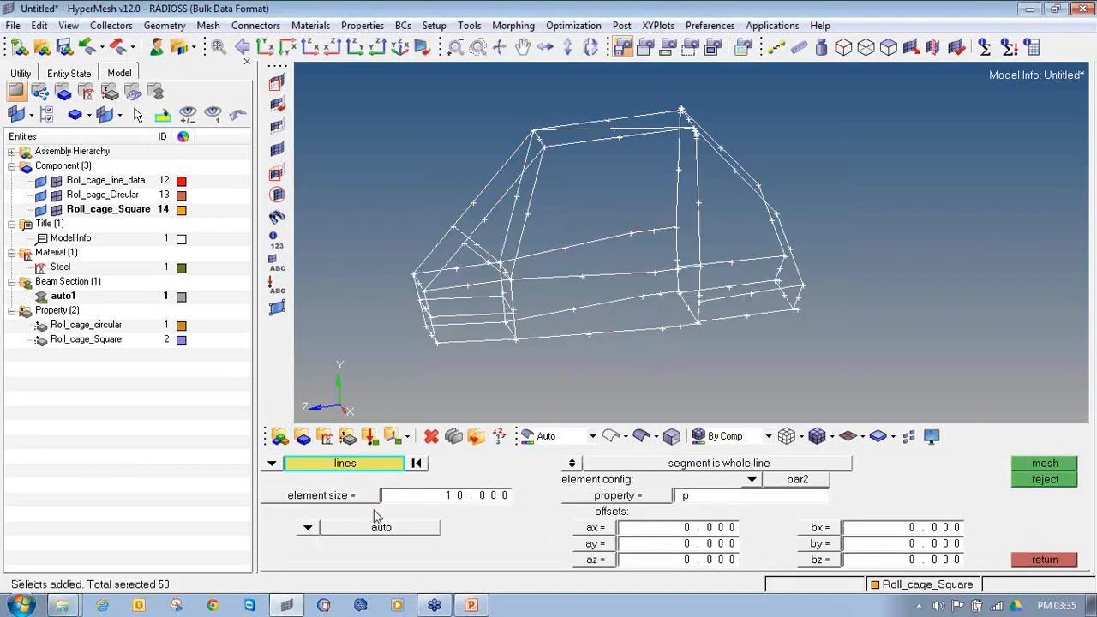
pyautogui.click(606, 497)
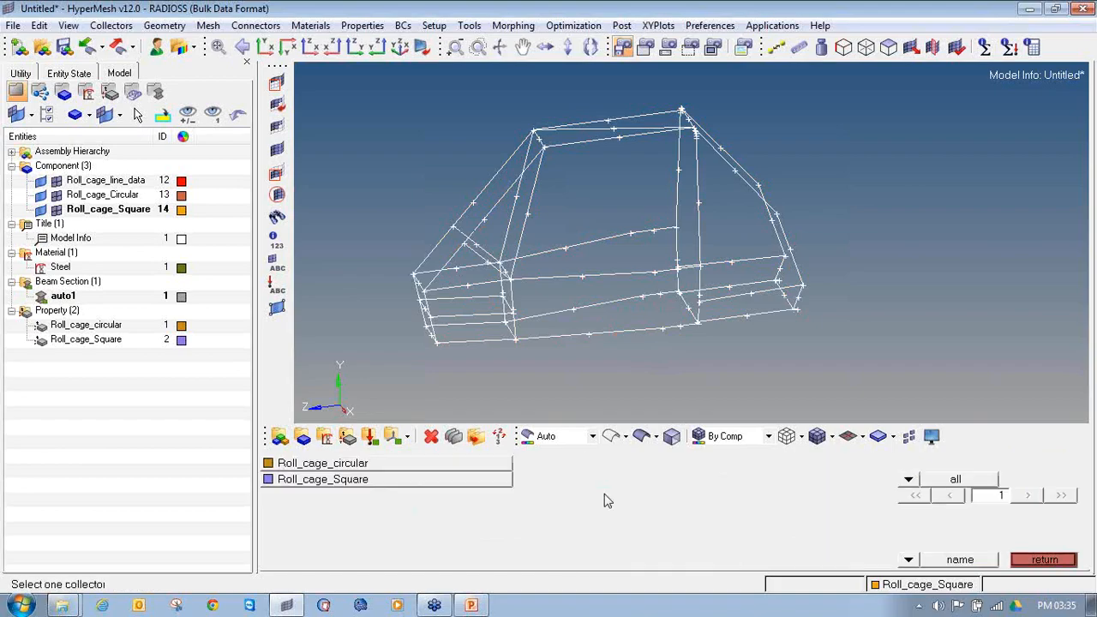
pyautogui.click(364, 466)
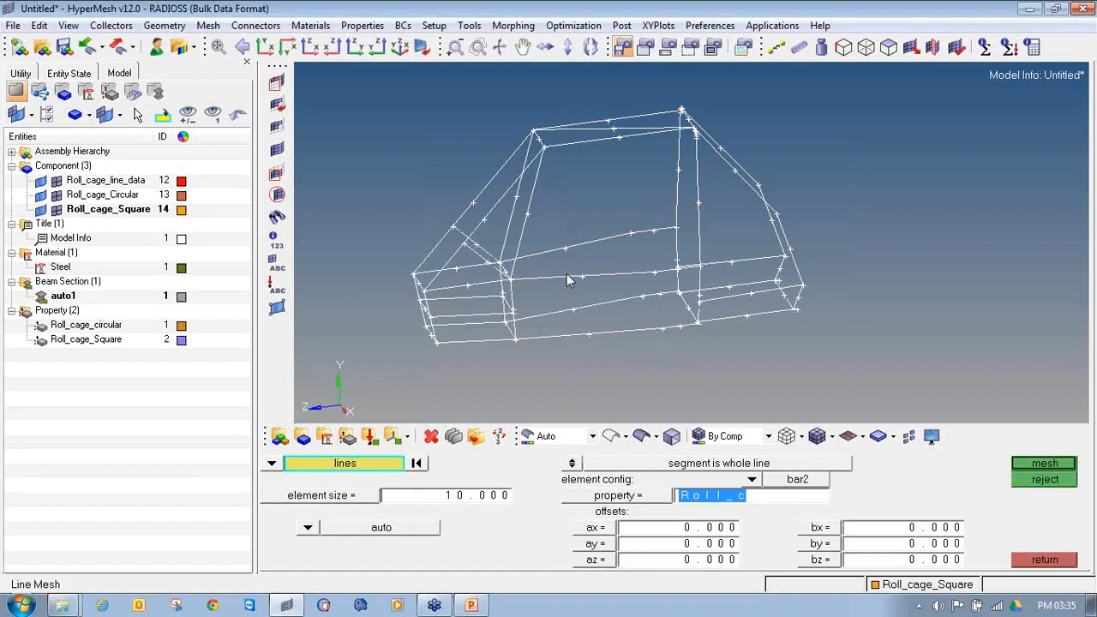
# Step: Deselect the diagonal line crossing the roof frame from the line mesh selection
pyautogui.keyDown('ctrl'); pyautogui.moveTo(646, 264); pyautogui.dragTo(640, 361); pyautogui.keyUp('ctrl')
pyautogui.moveTo(632, 290)
pyautogui.keyDown('ctrl'); pyautogui.mouseDown()
pyautogui.moveTo(693, 311)
pyautogui.moveTo(674, 311)
pyautogui.mouseUp(); pyautogui.keyUp('ctrl')
pyautogui.keyDown('ctrl'); pyautogui.scroll(2, 706, 327); pyautogui.keyUp('ctrl')
pyautogui.keyDown('ctrl'); pyautogui.scroll(-2, 691, 319); pyautogui.keyUp('ctrl')
pyautogui.keyDown('ctrl'); pyautogui.moveTo(552, 304); pyautogui.dragTo(609, 230); pyautogui.keyUp('ctrl')
pyautogui.keyDown('ctrl'); pyautogui.scroll(3, 610, 229); pyautogui.keyUp('ctrl')
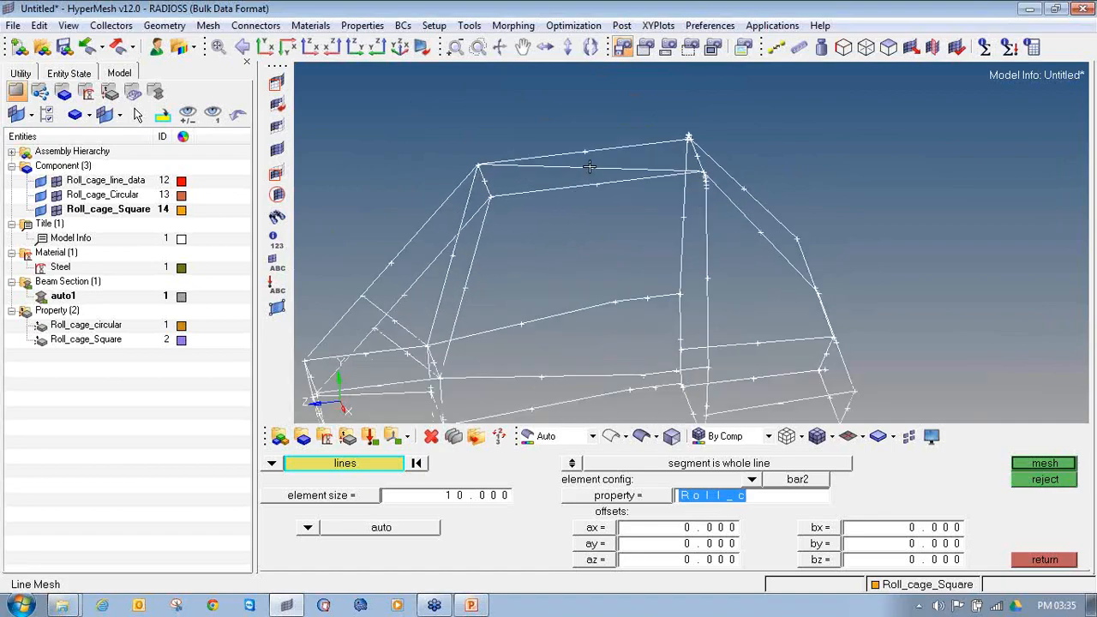
pyautogui.click(594, 175)
pyautogui.keyDown('ctrl'); pyautogui.scroll(-3, 602, 243); pyautogui.keyUp('ctrl')
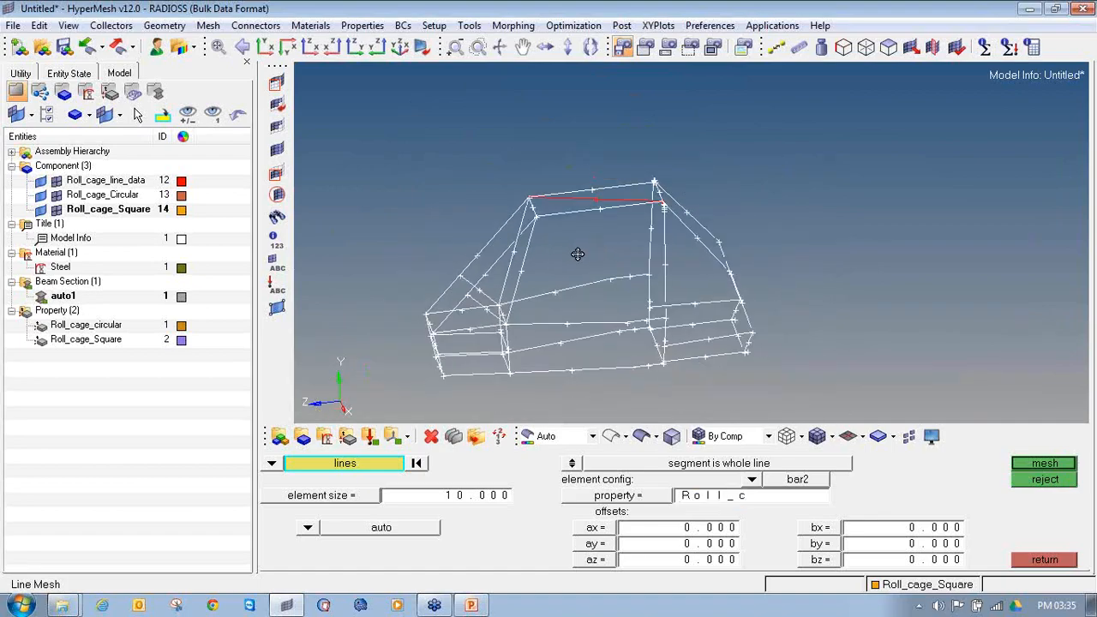
# Step: Deselect the two short diagonal brace lines at the front of the cage from the line mesh selection
pyautogui.keyDown('ctrl'); pyautogui.moveTo(498, 231); pyautogui.dragTo(528, 222); pyautogui.keyUp('ctrl')
pyautogui.keyDown('ctrl'); pyautogui.scroll(3, 656, 222); pyautogui.keyUp('ctrl')
pyautogui.keyDown('ctrl'); pyautogui.moveTo(657, 223); pyautogui.dragTo(630, 344); pyautogui.keyUp('ctrl')
pyautogui.keyDown('ctrl'); pyautogui.moveTo(630, 344); pyautogui.dragTo(680, 303, button='right'); pyautogui.keyUp('ctrl')
pyautogui.click(486, 244)
pyautogui.keyDown('ctrl'); pyautogui.moveTo(637, 252); pyautogui.dragTo(645, 283); pyautogui.keyUp('ctrl')
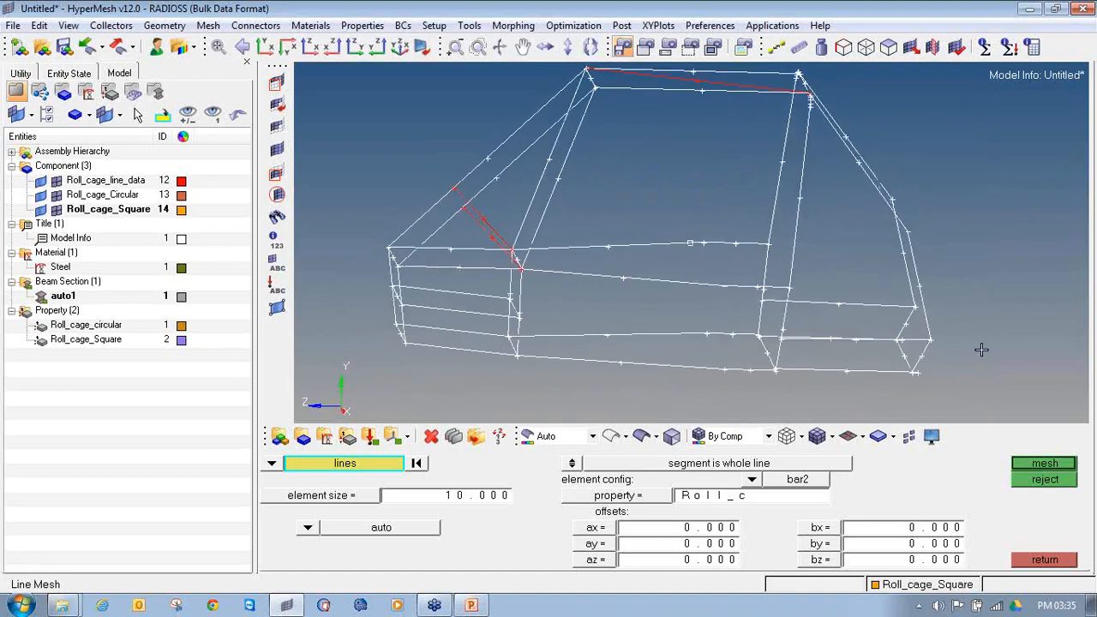
# Step: Deselect two lengthwise lines in the lower rear section of the cage from the line mesh selection
pyautogui.keyDown('ctrl'); pyautogui.moveTo(855, 341); pyautogui.dragTo(852, 323); pyautogui.keyUp('ctrl')
pyautogui.click(853, 324)
pyautogui.click(852, 306)
pyautogui.keyDown('ctrl'); pyautogui.moveTo(599, 241); pyautogui.dragTo(649, 237); pyautogui.keyUp('ctrl')
pyautogui.keyDown('ctrl'); pyautogui.moveTo(831, 275); pyautogui.dragTo(793, 276); pyautogui.keyUp('ctrl')
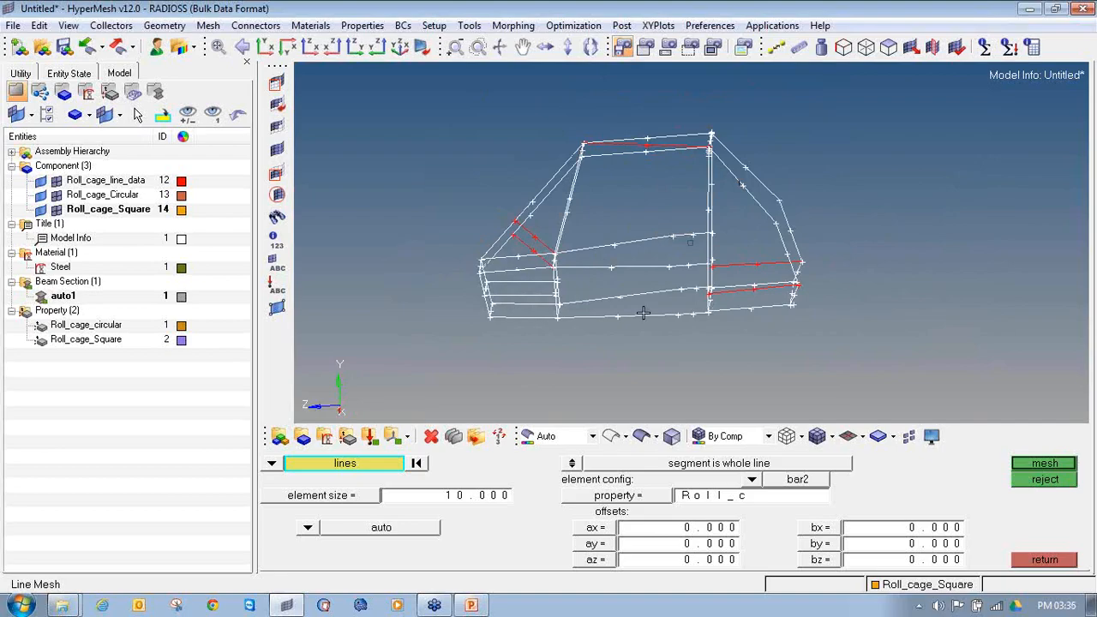
# Step: Mesh the selected lines with size 10 bar2 elements using the Roll_cage_circular property, and accept the element densities
pyautogui.click(611, 497)
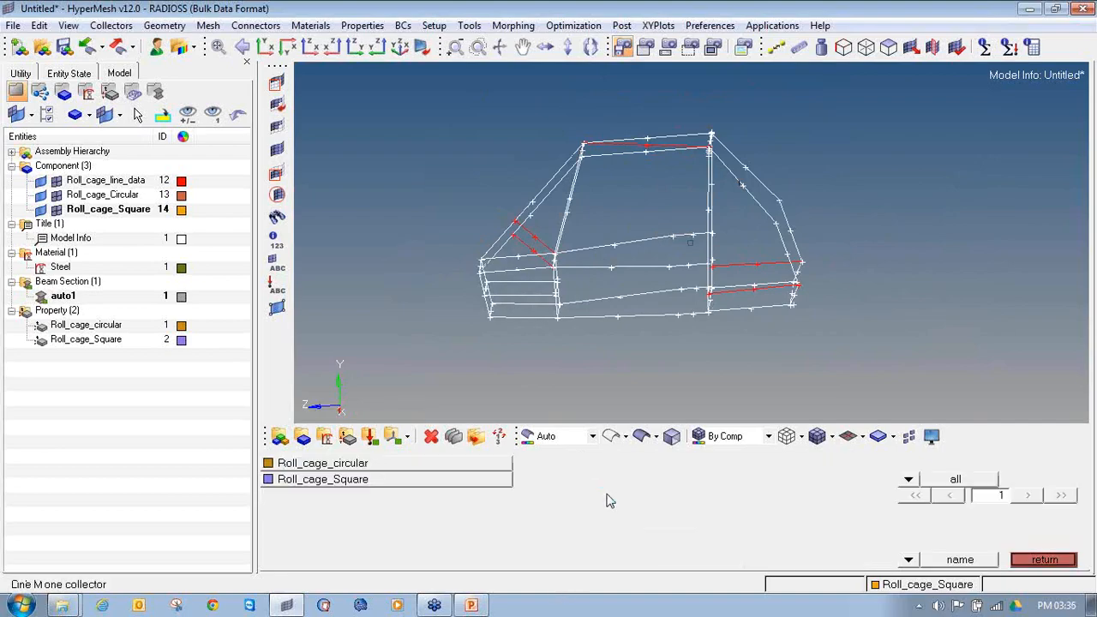
pyautogui.click(399, 465)
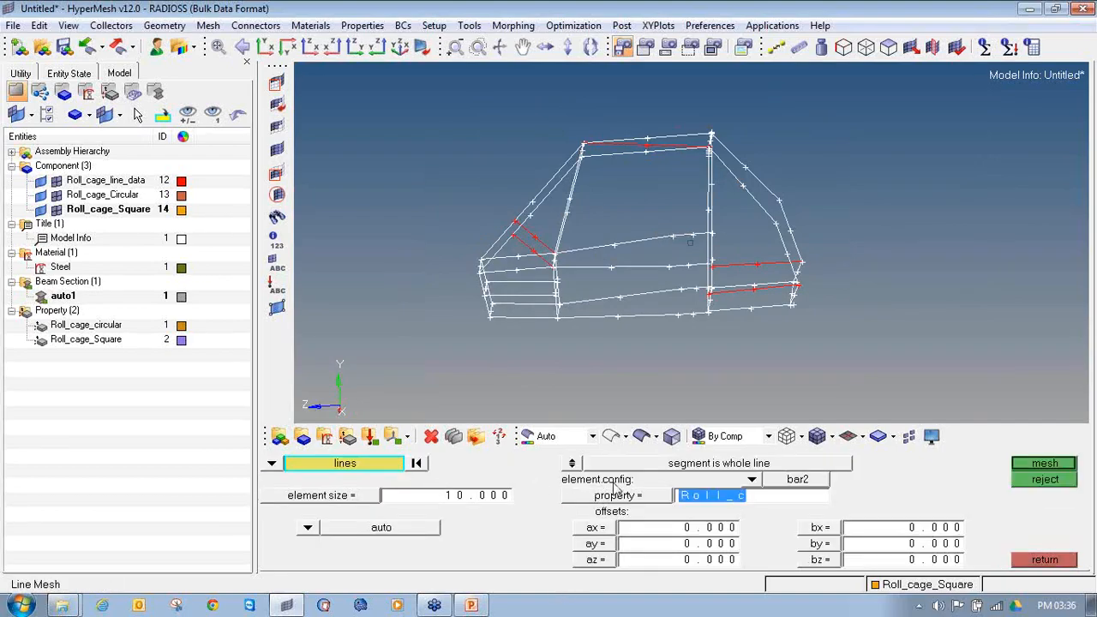
pyautogui.click(1045, 465)
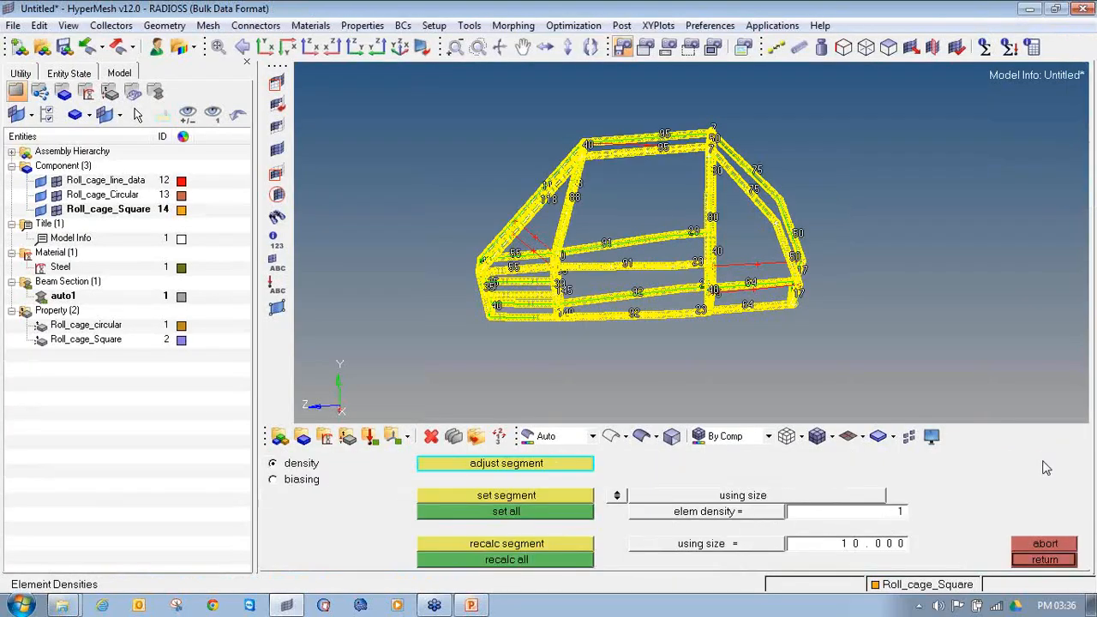
pyautogui.click(1044, 559)
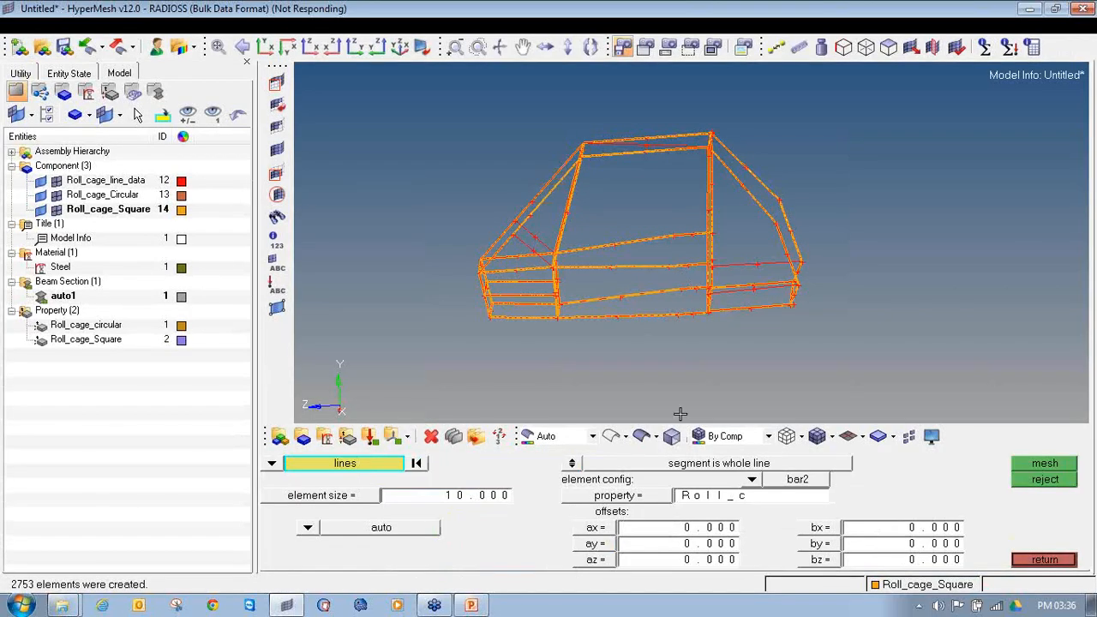
# Step: Switch the display to 3D element representation and examine the circular beam elements along a bent side tube up close
pyautogui.click(860, 437)
pyautogui.click(863, 481)
pyautogui.click(862, 437)
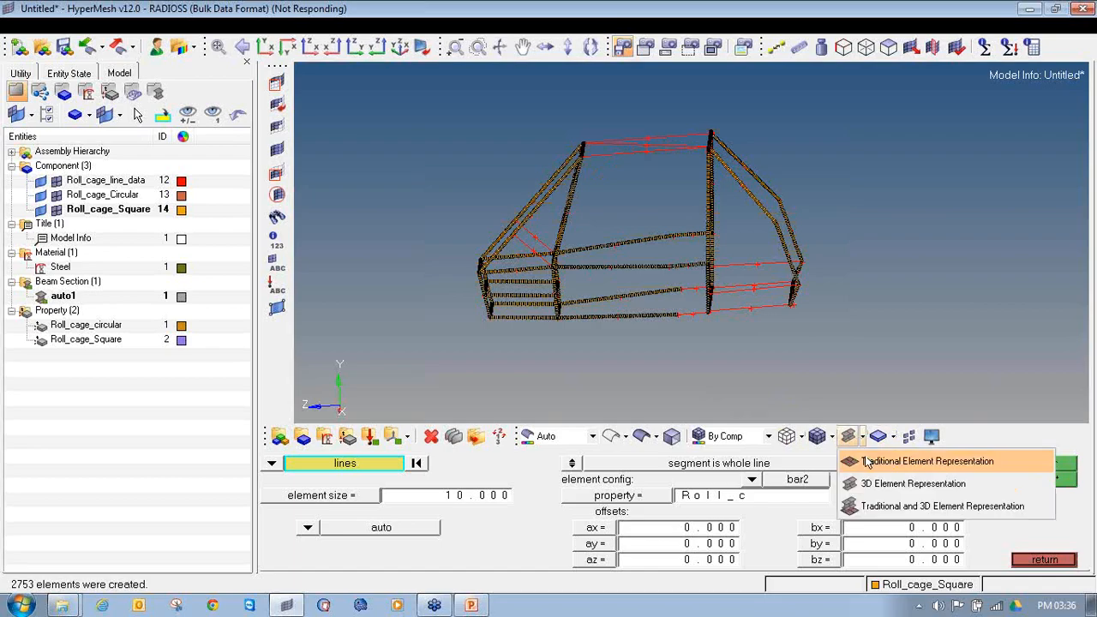
pyautogui.click(866, 461)
pyautogui.click(862, 436)
pyautogui.click(875, 484)
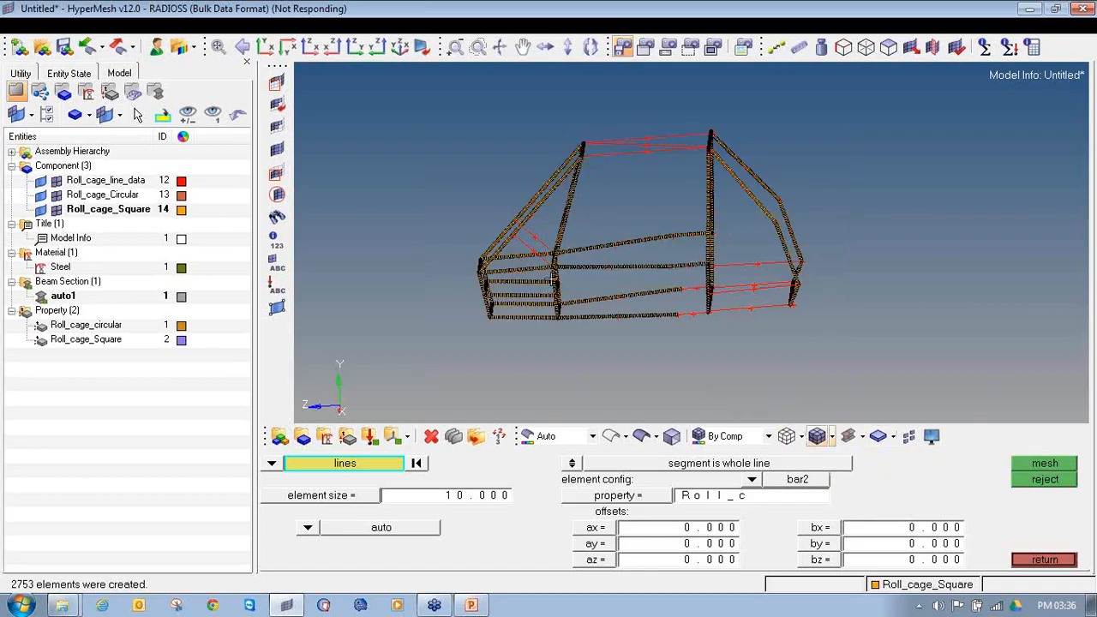
pyautogui.scroll(6, 591, 306)
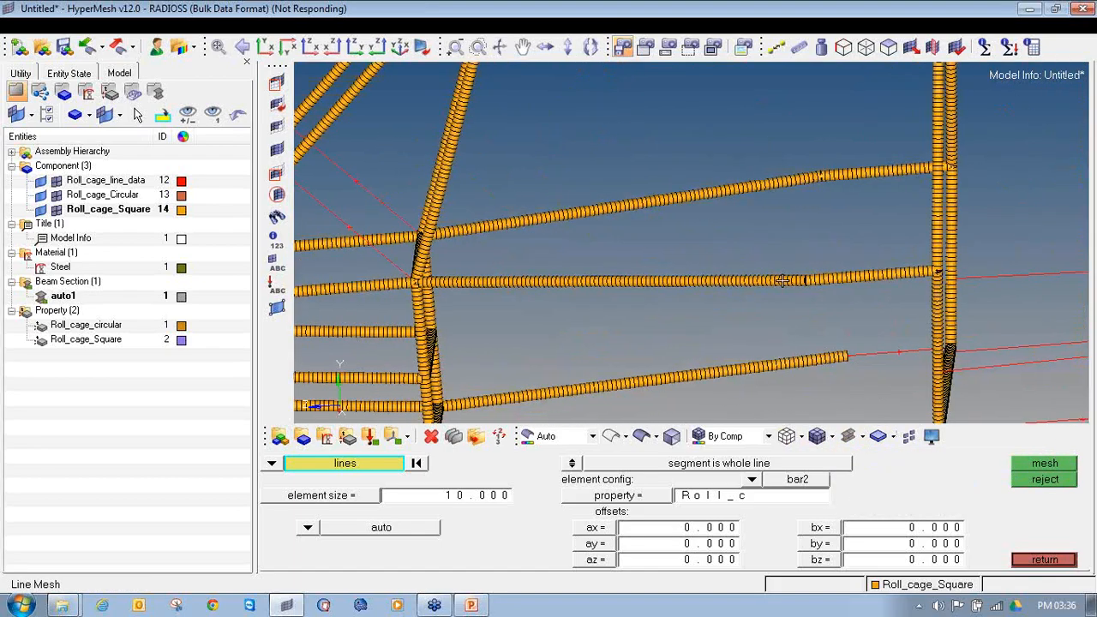
pyautogui.scroll(4, 731, 297)
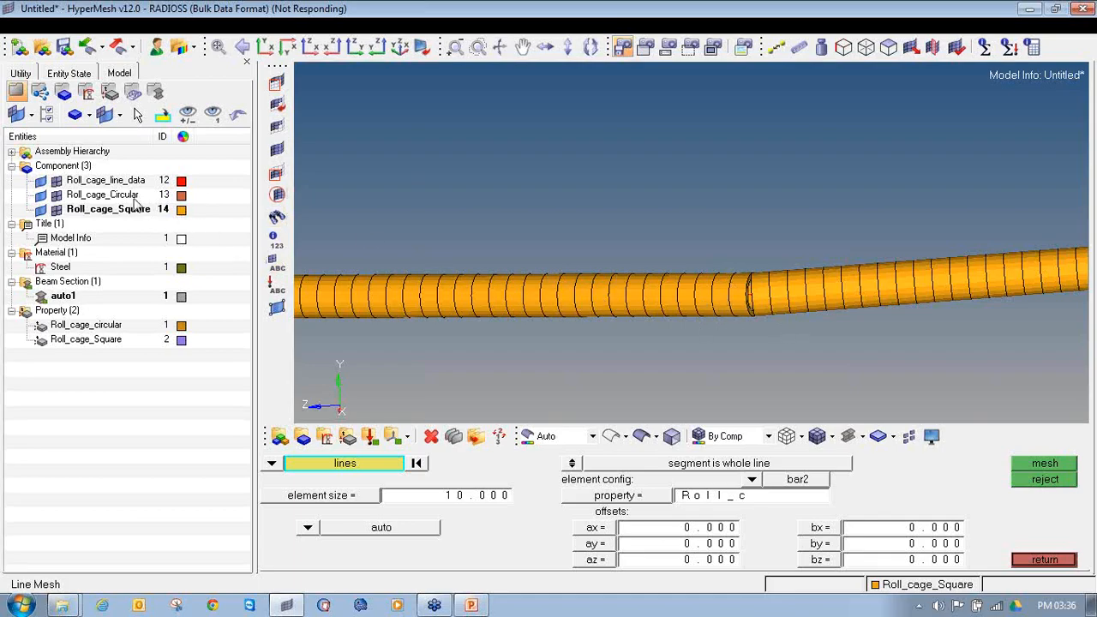
# Step: Delete all the beam elements from the model and fit the whole cage in view
pyautogui.click(431, 436)
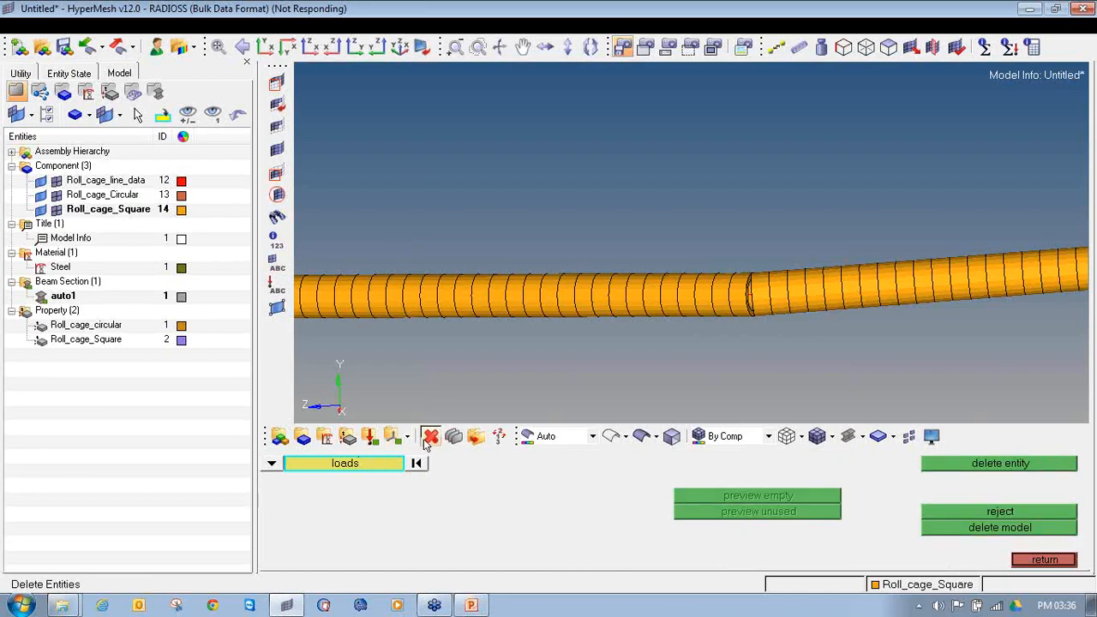
pyautogui.click(273, 463)
pyautogui.click(357, 479)
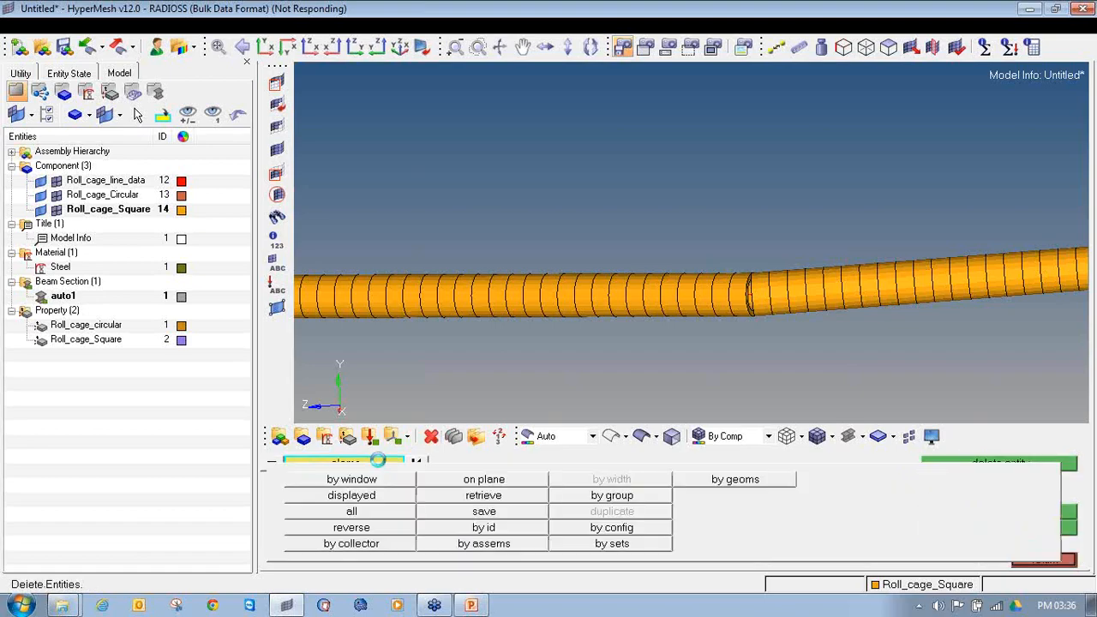
pyautogui.click(367, 510)
pyautogui.click(963, 467)
pyautogui.press('f')
pyautogui.press('Escape')
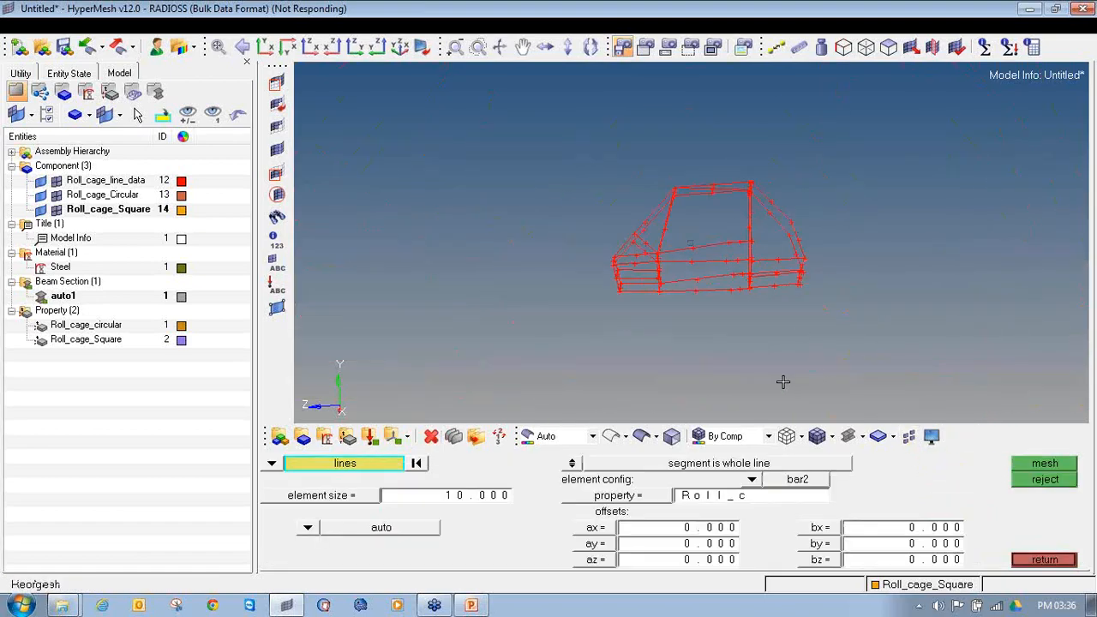
# Step: Make Roll_cage_Circular the current component and select all the cage lines for the line mesh
pyautogui.rightClick(95, 200)
pyautogui.click(148, 329)
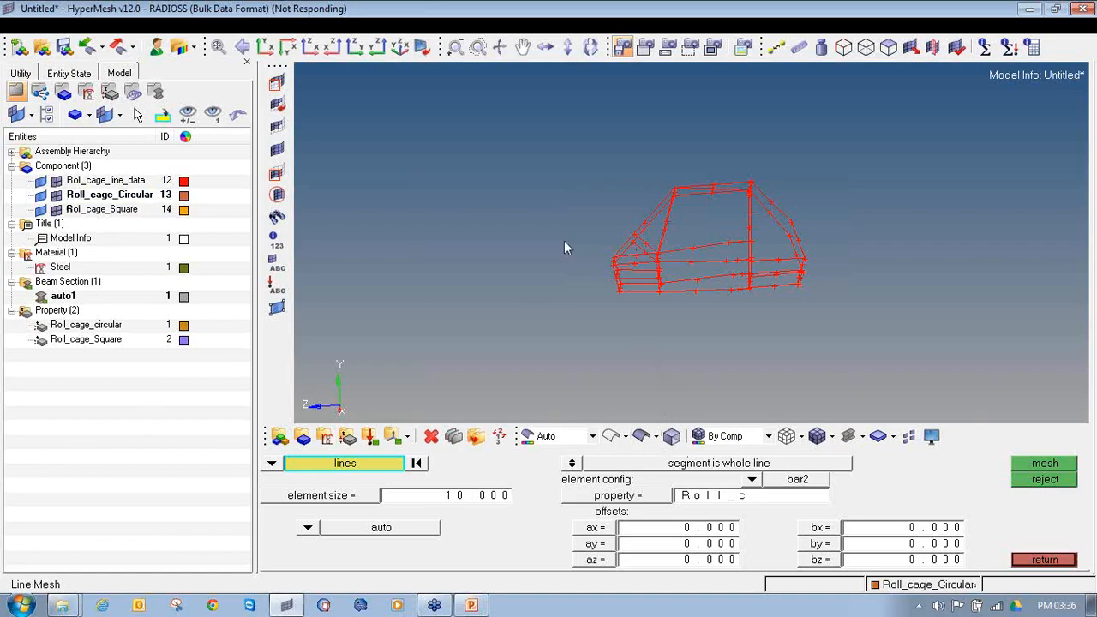
pyautogui.keyDown('shift'); pyautogui.moveTo(538, 148); pyautogui.dragTo(874, 353); pyautogui.keyUp('shift')
pyautogui.keyDown('shift'); pyautogui.moveTo(563, 179); pyautogui.dragTo(857, 344); pyautogui.keyUp('shift')
# Step: Remove the two short diagonal brace lines at the front of the cage from the line mesh selection
pyautogui.keyDown('ctrl'); pyautogui.scroll(5, 627, 235); pyautogui.keyUp('ctrl')
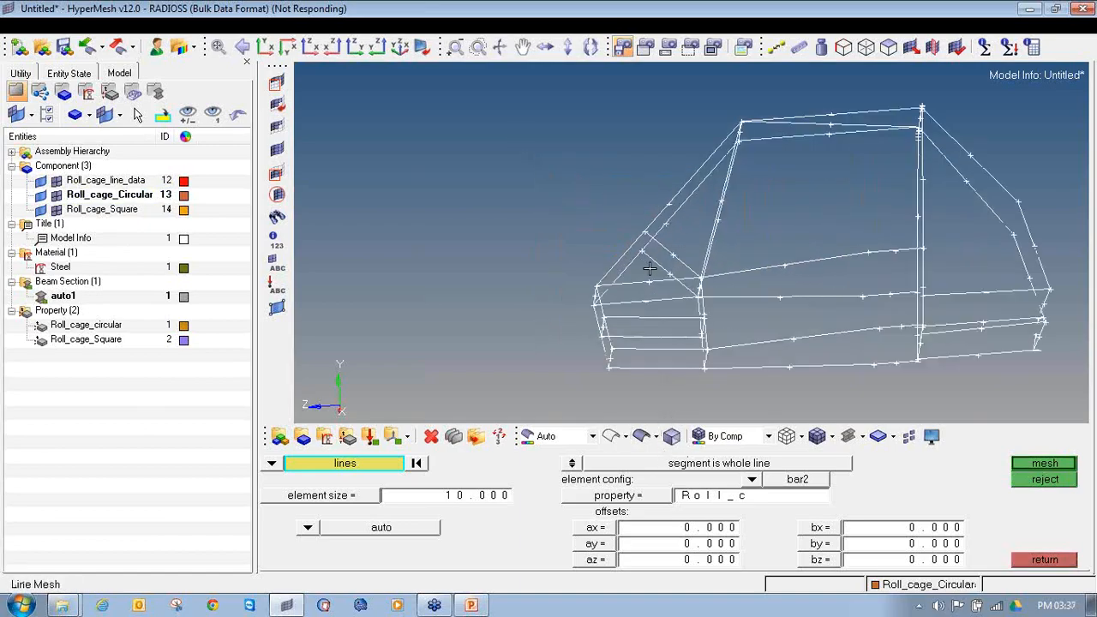
pyautogui.keyDown('ctrl'); pyautogui.scroll(3, 649, 269); pyautogui.keyUp('ctrl')
pyautogui.rightClick(663, 265)
pyautogui.rightClick(676, 241)
pyautogui.keyDown('ctrl'); pyautogui.scroll(-5, 676, 241); pyautogui.keyUp('ctrl')
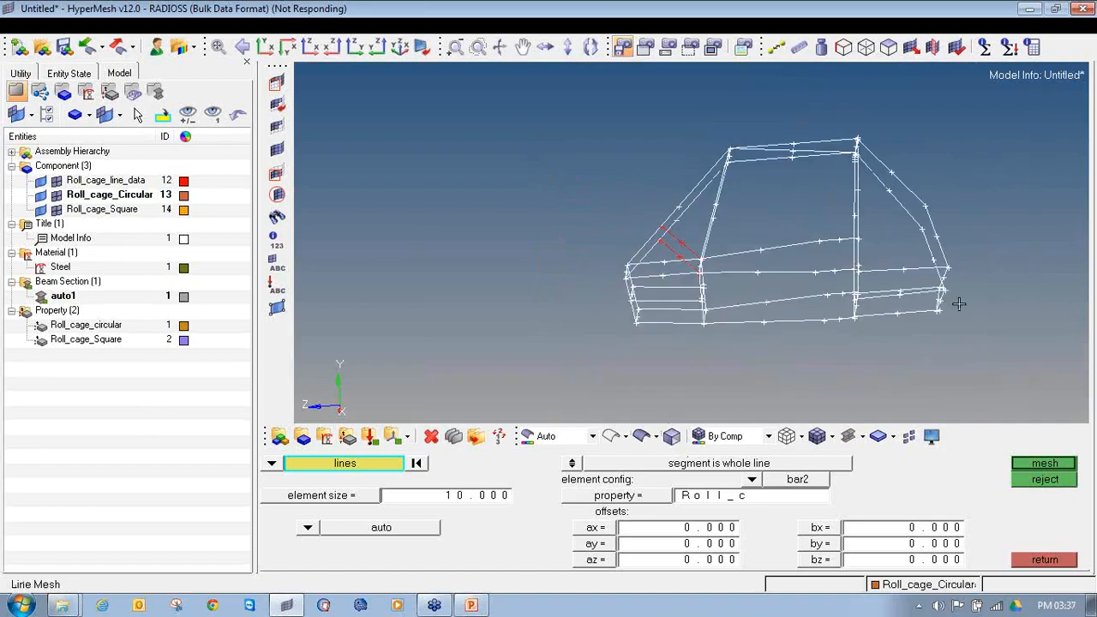
# Step: Remove two lengthwise lines in the lower rear section and the diagonal roof line from the line mesh selection
pyautogui.keyDown('ctrl'); pyautogui.scroll(4, 959, 304); pyautogui.keyUp('ctrl')
pyautogui.rightClick(825, 294)
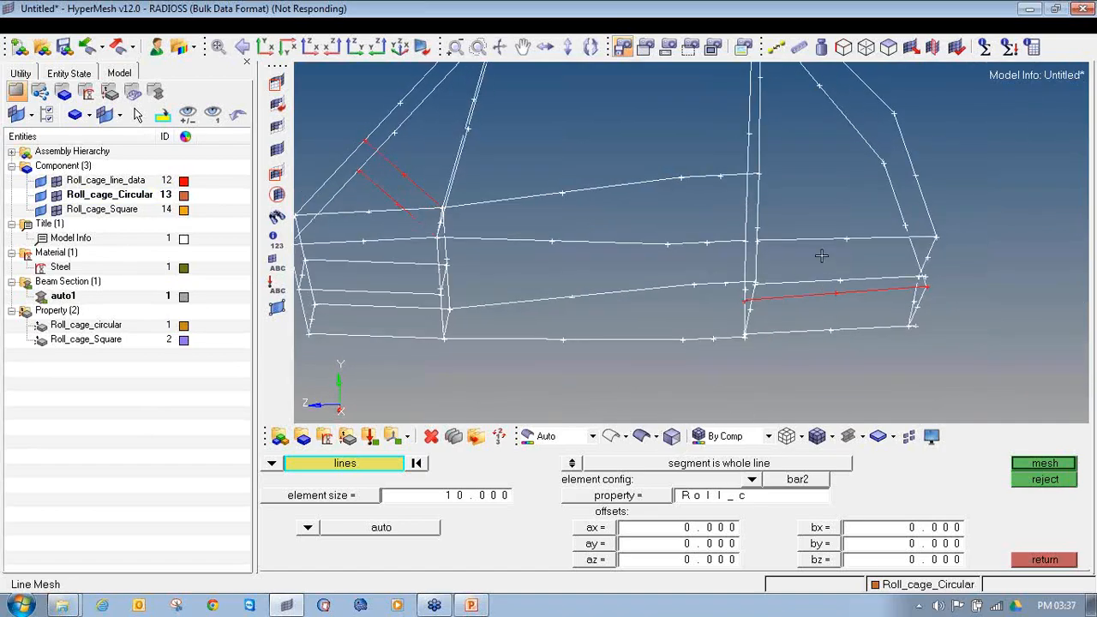
pyautogui.keyDown('ctrl'); pyautogui.scroll(-5, 816, 240); pyautogui.keyUp('ctrl')
pyautogui.keyDown('ctrl'); pyautogui.scroll(2, 704, 176); pyautogui.keyUp('ctrl')
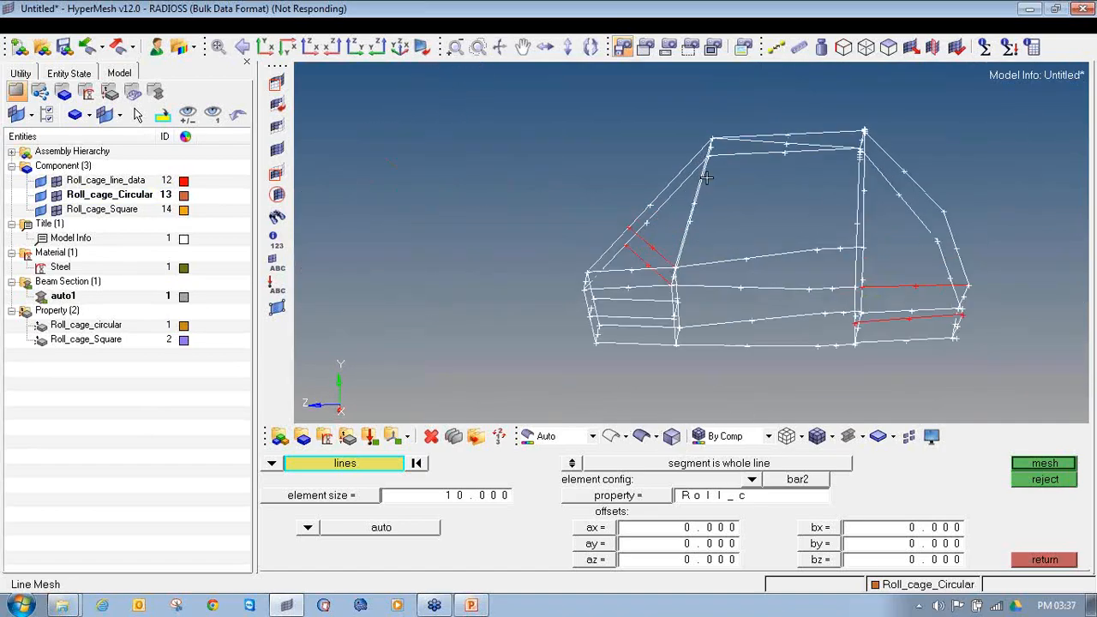
pyautogui.rightClick(777, 144)
pyautogui.keyDown('ctrl'); pyautogui.scroll(-3, 759, 190); pyautogui.keyUp('ctrl')
pyautogui.keyDown('ctrl'); pyautogui.moveTo(822, 246); pyautogui.dragTo(726, 245); pyautogui.keyUp('ctrl')
# Step: Mesh the selected lines with size 10 bar2 elements using the Roll_cage_circular property, and display them in traditional element representation
pyautogui.click(600, 496)
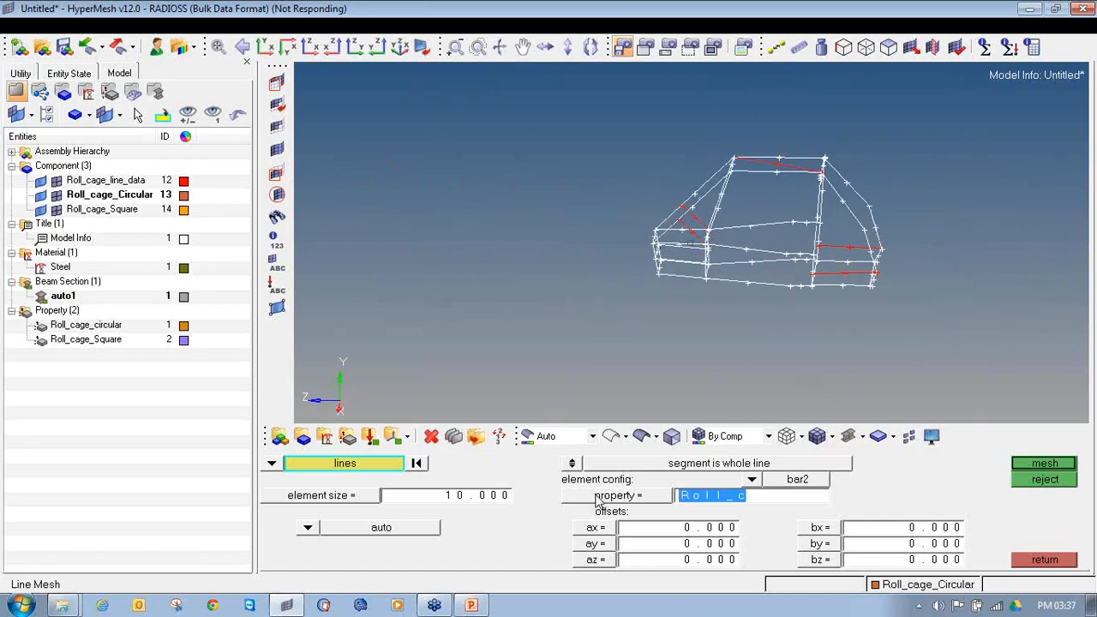
pyautogui.click(347, 464)
pyautogui.click(1024, 463)
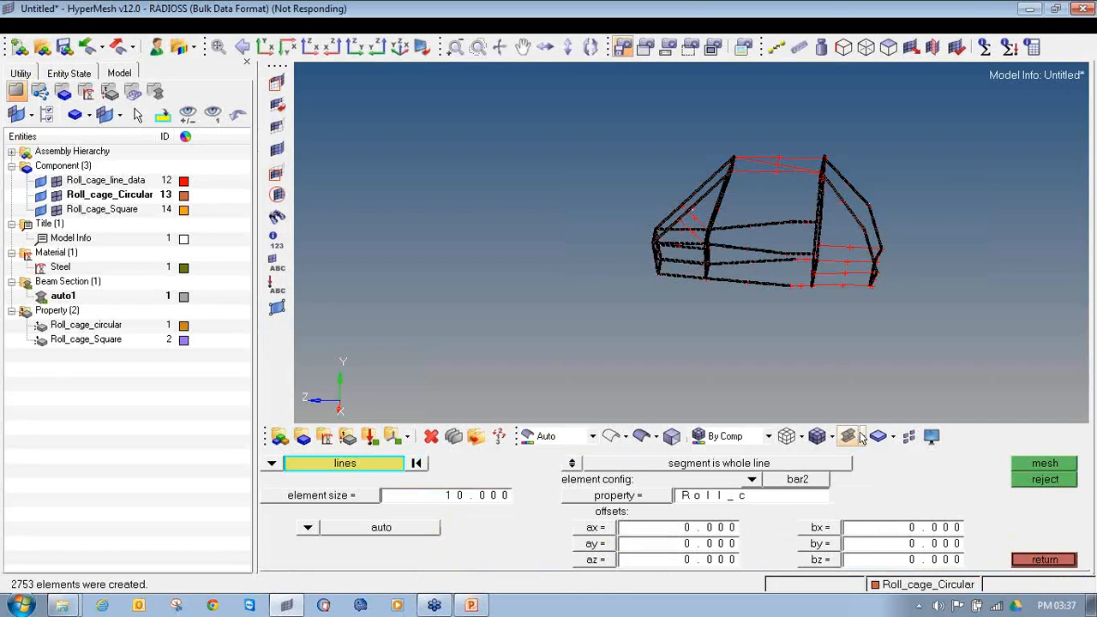
pyautogui.click(863, 444)
pyautogui.click(860, 461)
pyautogui.click(1045, 561)
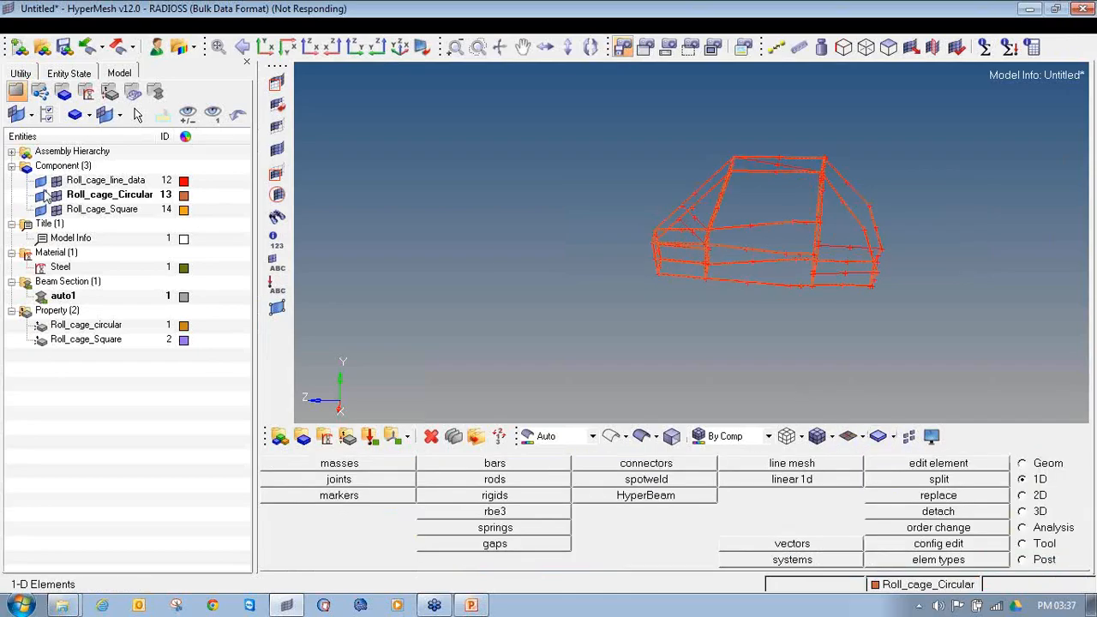
# Step: Make Roll_cage_Square the current component and set the line mesh property to Roll_cage_Square
pyautogui.rightClick(78, 209)
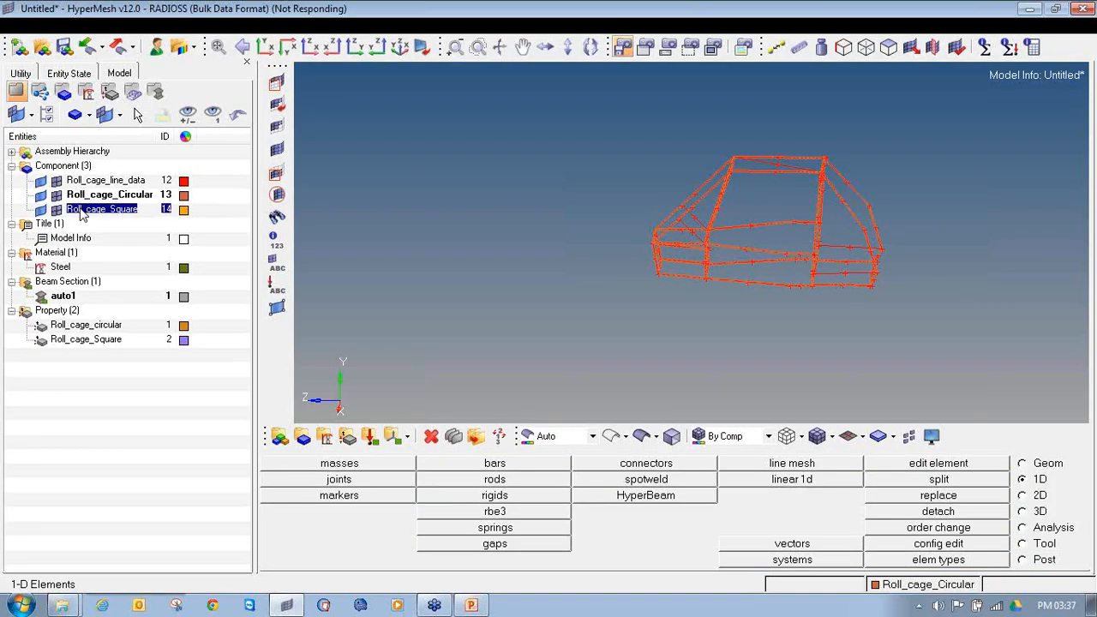
pyautogui.click(158, 332)
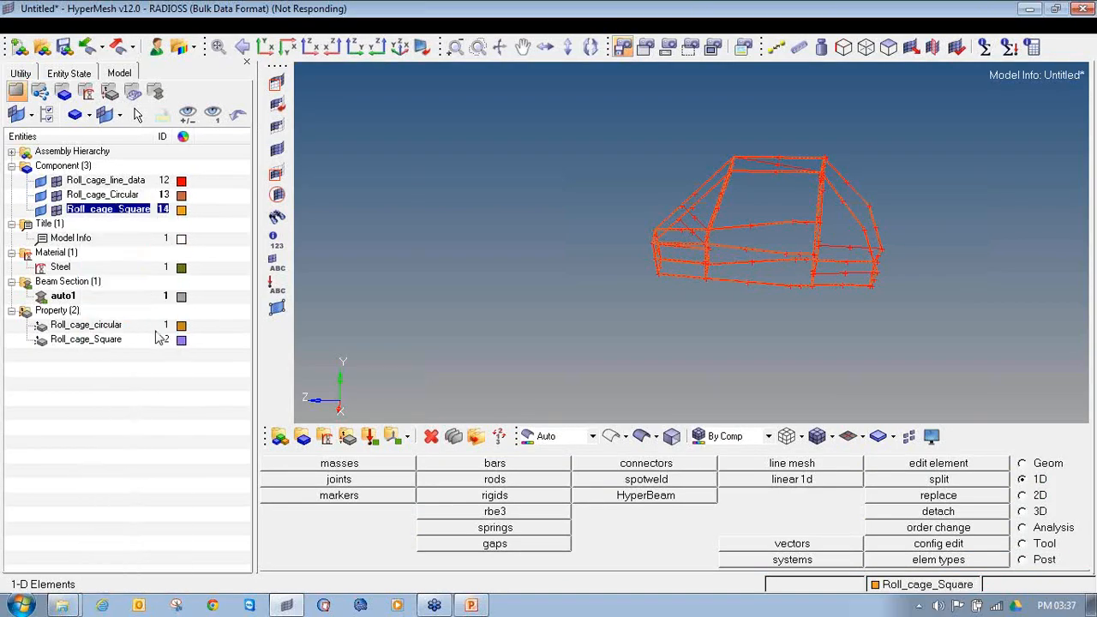
pyautogui.click(787, 463)
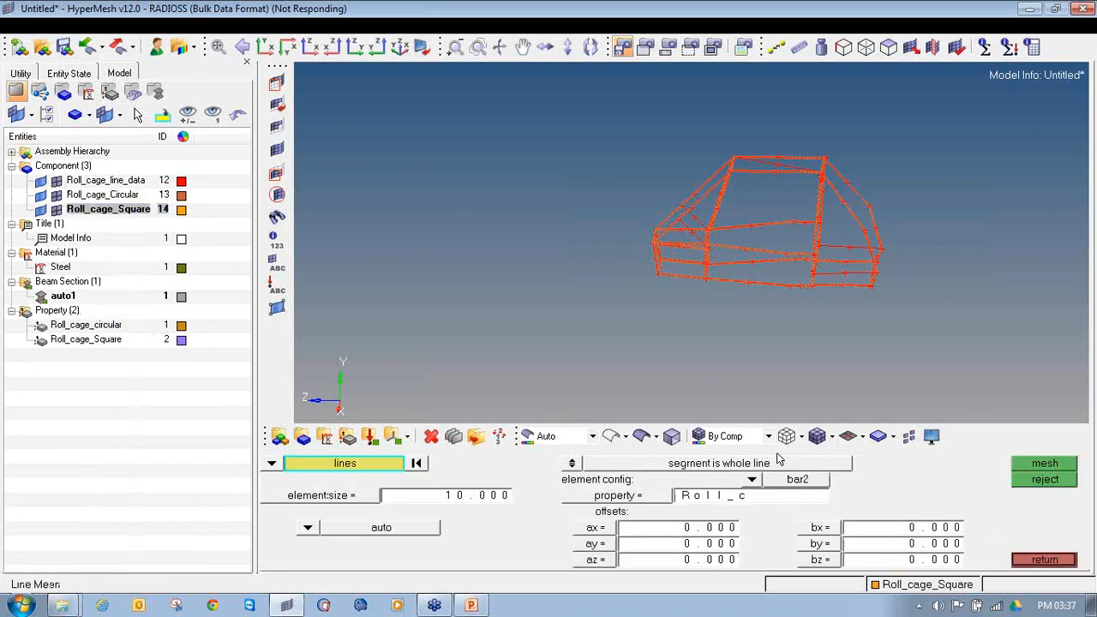
pyautogui.click(630, 496)
pyautogui.click(399, 490)
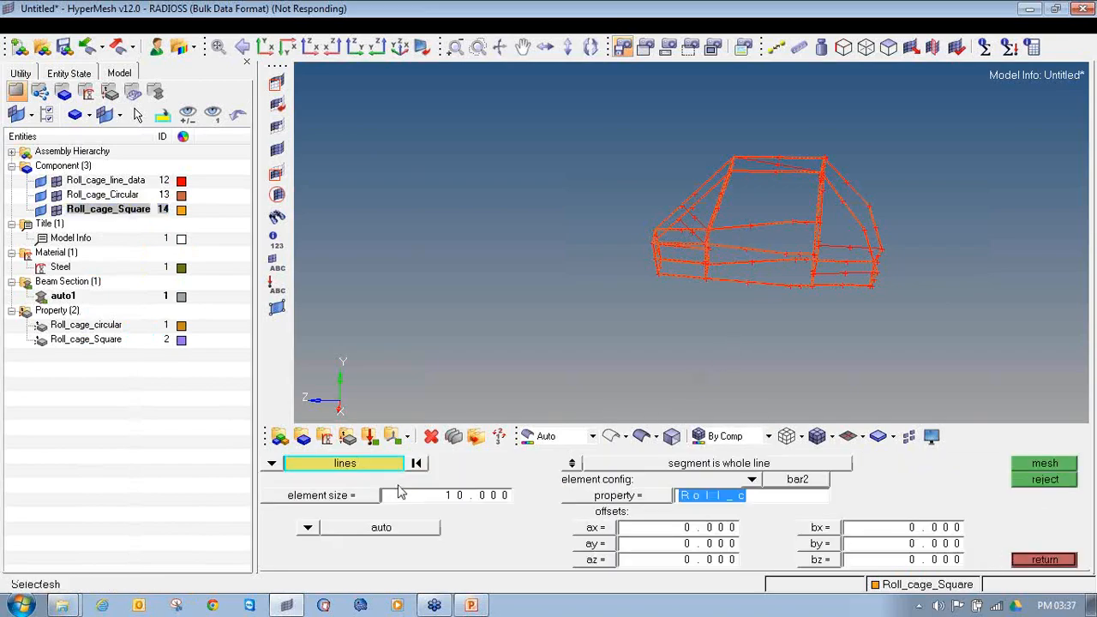
# Step: Mesh the two lower rear lengthwise lines, the two front brace lines and the roof diagonal with size 10 bar2 elements
pyautogui.scroll(3, 823, 274)
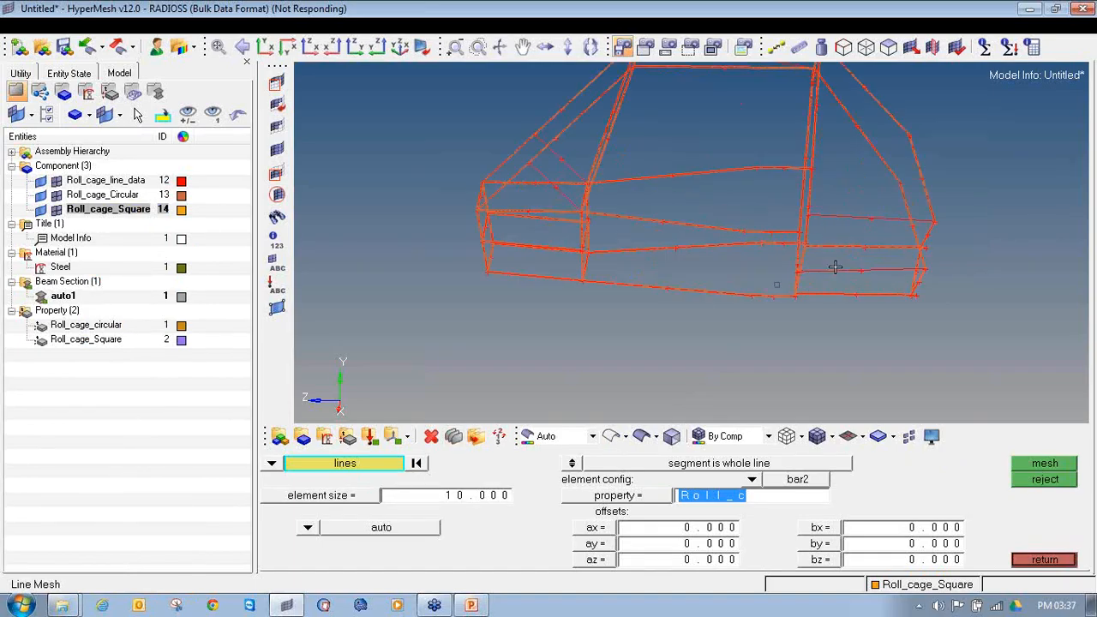
pyautogui.click(839, 273)
pyautogui.scroll(-3, 529, 243)
pyautogui.scroll(3, 529, 216)
pyautogui.click(546, 196)
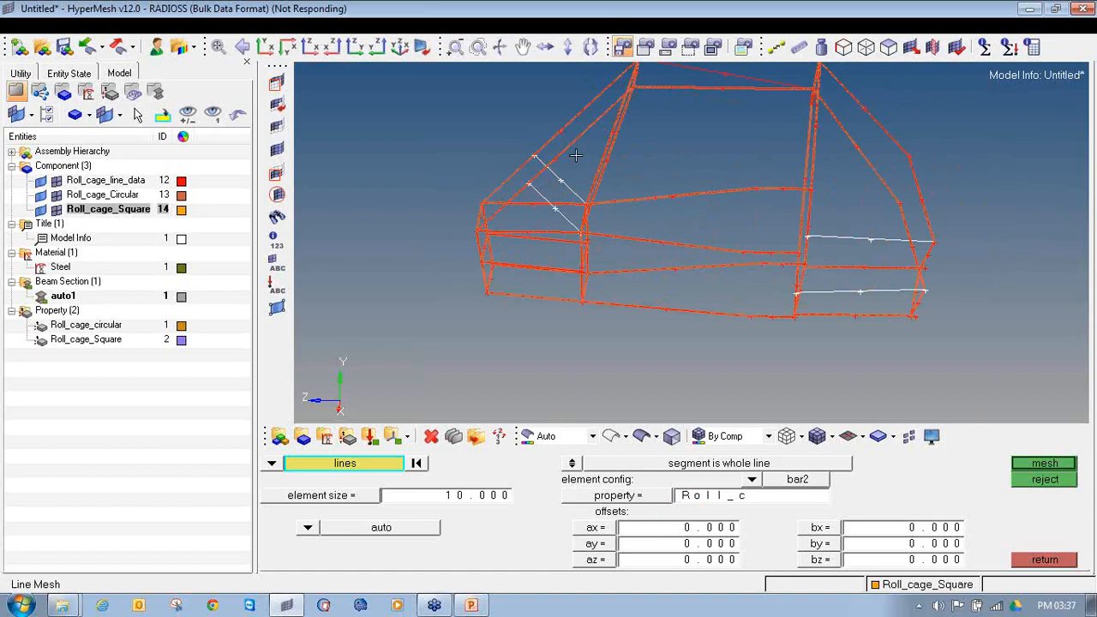
pyautogui.scroll(-3, 576, 156)
pyautogui.keyDown('ctrl'); pyautogui.moveTo(675, 192); pyautogui.dragTo(669, 223); pyautogui.keyUp('ctrl')
pyautogui.click(1033, 466)
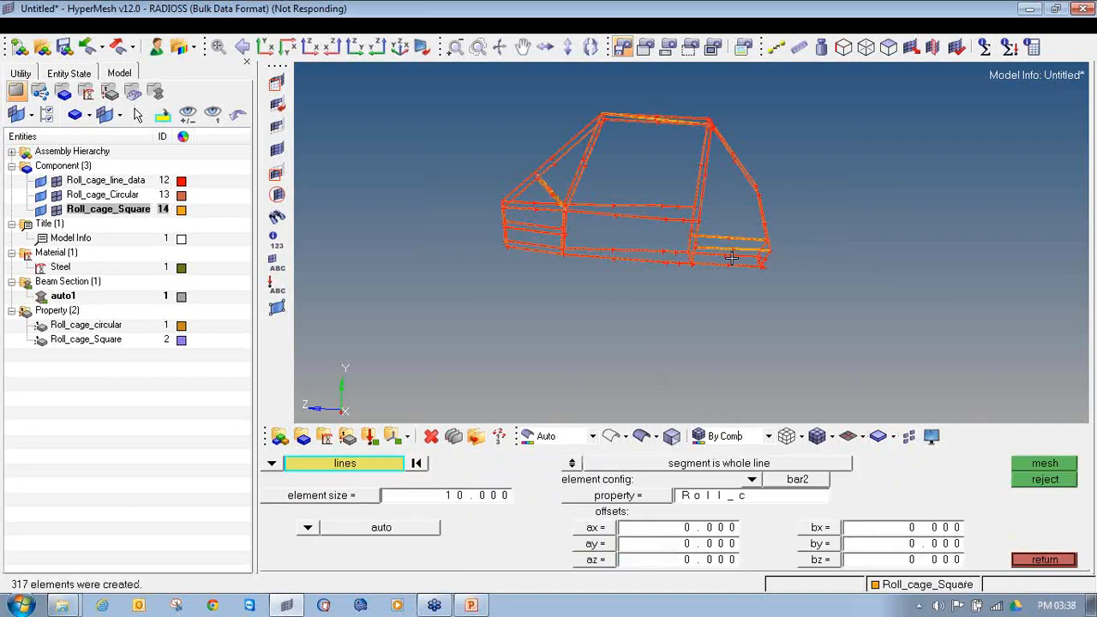
pyautogui.click(1041, 559)
# Step: Hide the line geometry of the Roll_cage components so that only the elements are displayed
pyautogui.keyDown('ctrl'); pyautogui.moveTo(803, 368); pyautogui.dragTo(487, 177); pyautogui.keyUp('ctrl')
pyautogui.keyDown('ctrl'); pyautogui.moveTo(487, 177); pyautogui.dragTo(451, 215, button='right'); pyautogui.keyUp('ctrl')
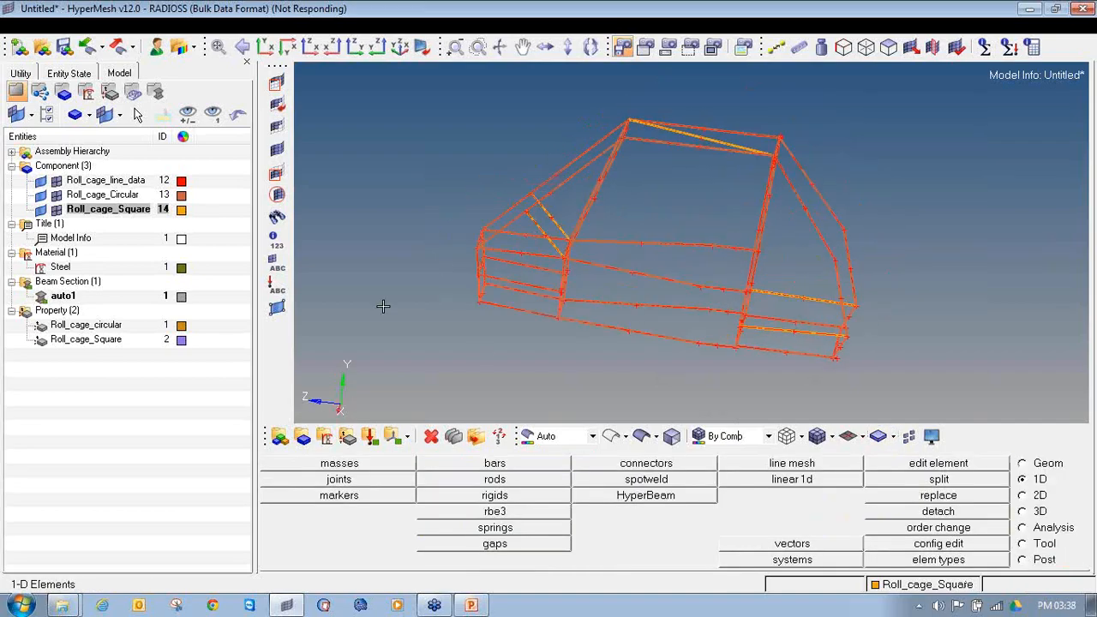
pyautogui.click(40, 181)
pyautogui.click(40, 194)
pyautogui.keyDown('ctrl'); pyautogui.moveTo(561, 308); pyautogui.dragTo(602, 356); pyautogui.keyUp('ctrl')
# Step: Isolate the few elements where the lower front brace meets the sloping front tube by masking all other elements
pyautogui.scroll(4, 533, 255)
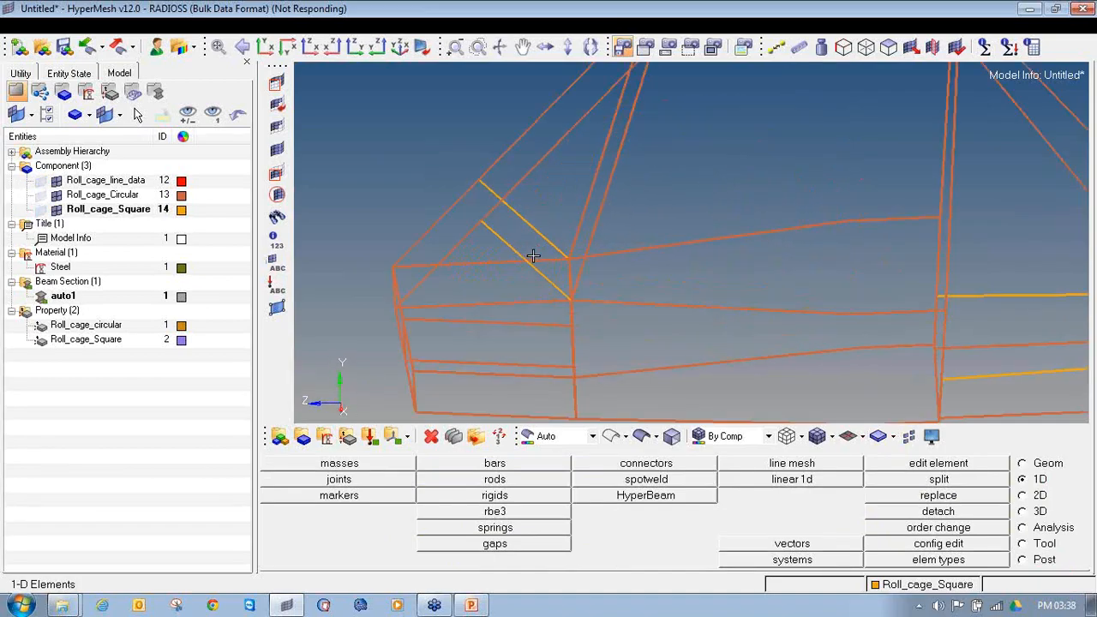
pyautogui.scroll(5, 532, 255)
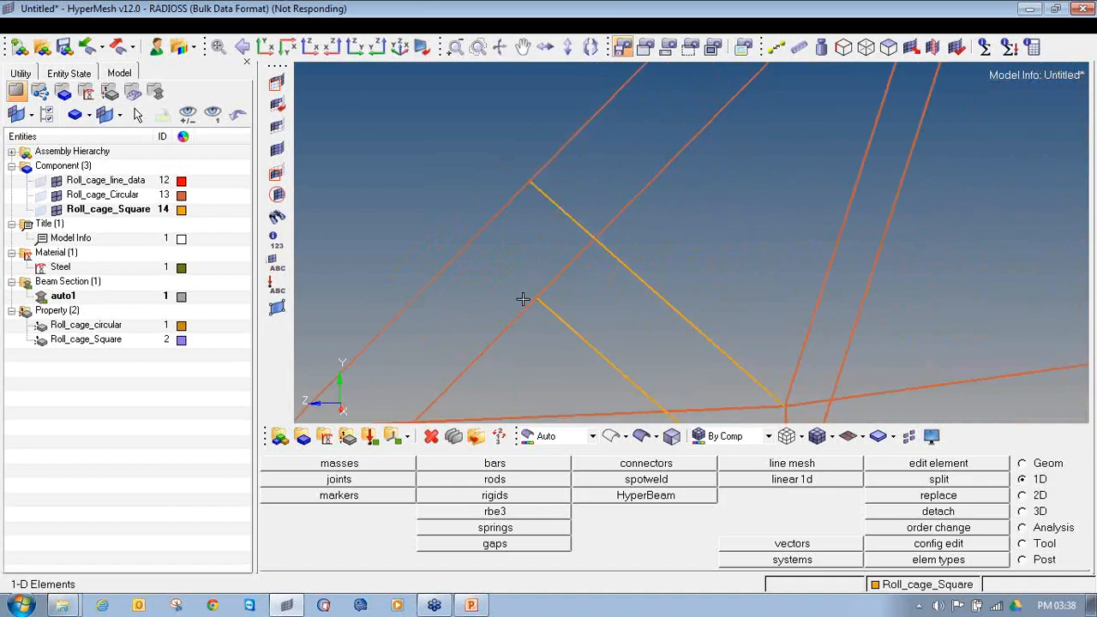
pyautogui.click(276, 82)
pyautogui.click(565, 328)
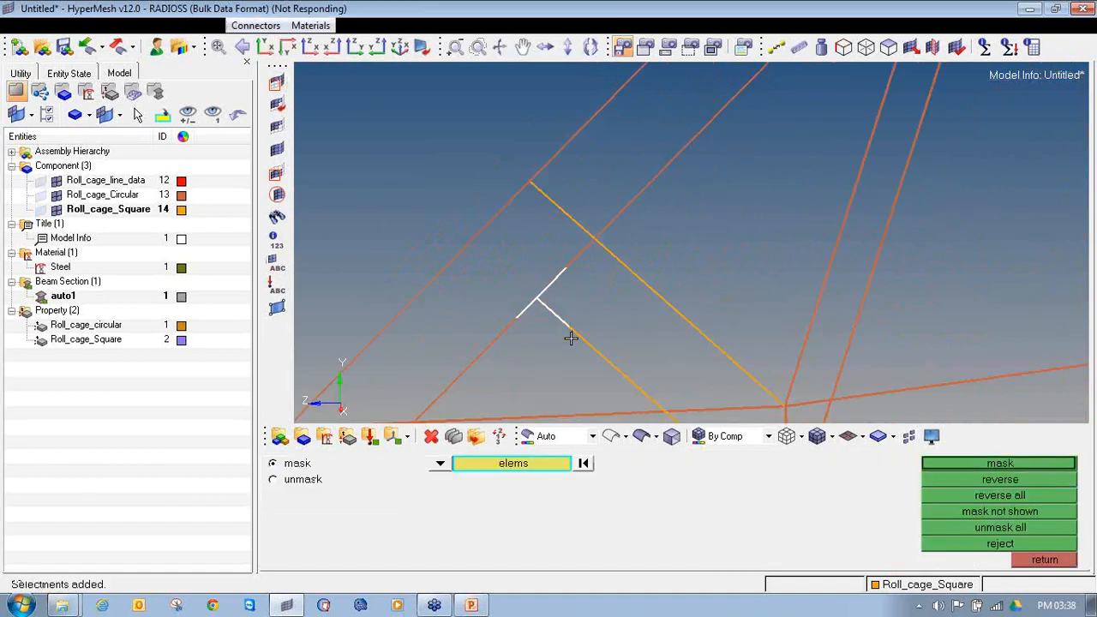
pyautogui.click(944, 462)
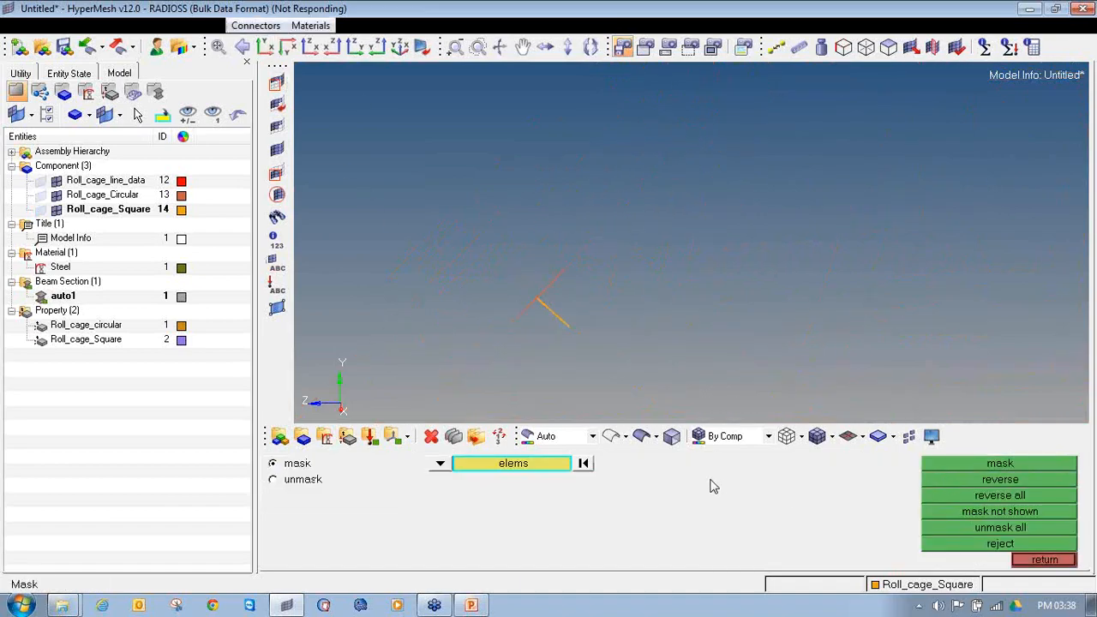
# Step: Switch to 3D element representation and examine the circular and square beam sections at the isolated joint
pyautogui.click(863, 443)
pyautogui.click(865, 485)
pyautogui.keyDown('ctrl'); pyautogui.moveTo(518, 327); pyautogui.dragTo(604, 247); pyautogui.keyUp('ctrl')
pyautogui.keyDown('ctrl'); pyautogui.moveTo(623, 299); pyautogui.dragTo(583, 320); pyautogui.keyUp('ctrl')
pyautogui.scroll(2, 531, 245)
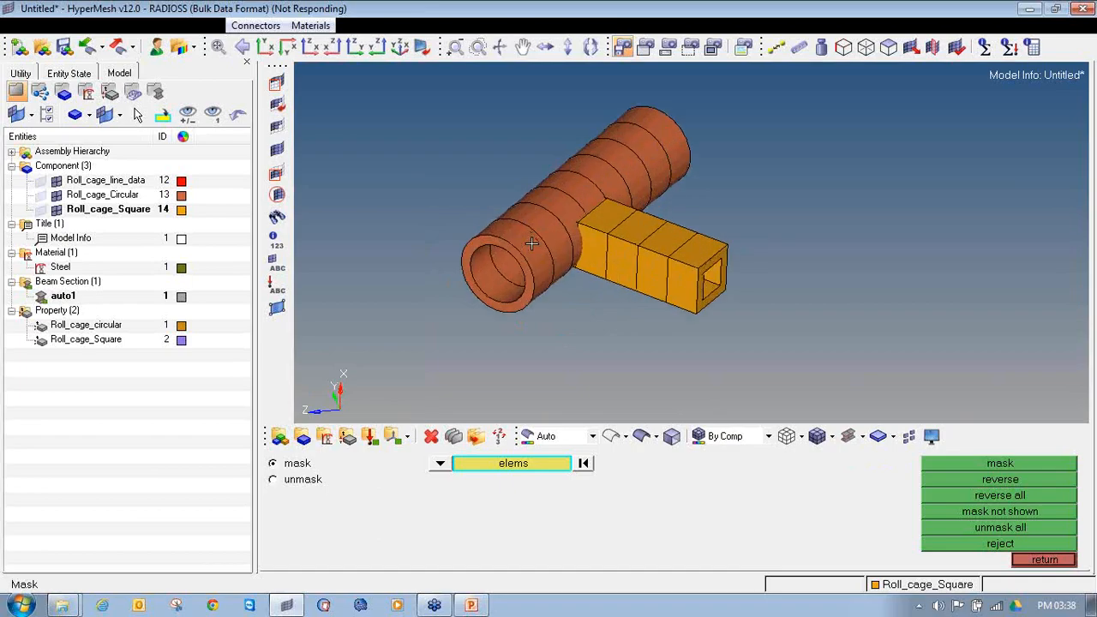
pyautogui.scroll(-4, 524, 242)
pyautogui.moveTo(535, 244)
pyautogui.keyDown('ctrl'); pyautogui.mouseDown()
pyautogui.moveTo(600, 261)
pyautogui.moveTo(545, 231)
pyautogui.mouseUp(); pyautogui.keyUp('ctrl')
pyautogui.scroll(1, 546, 230)
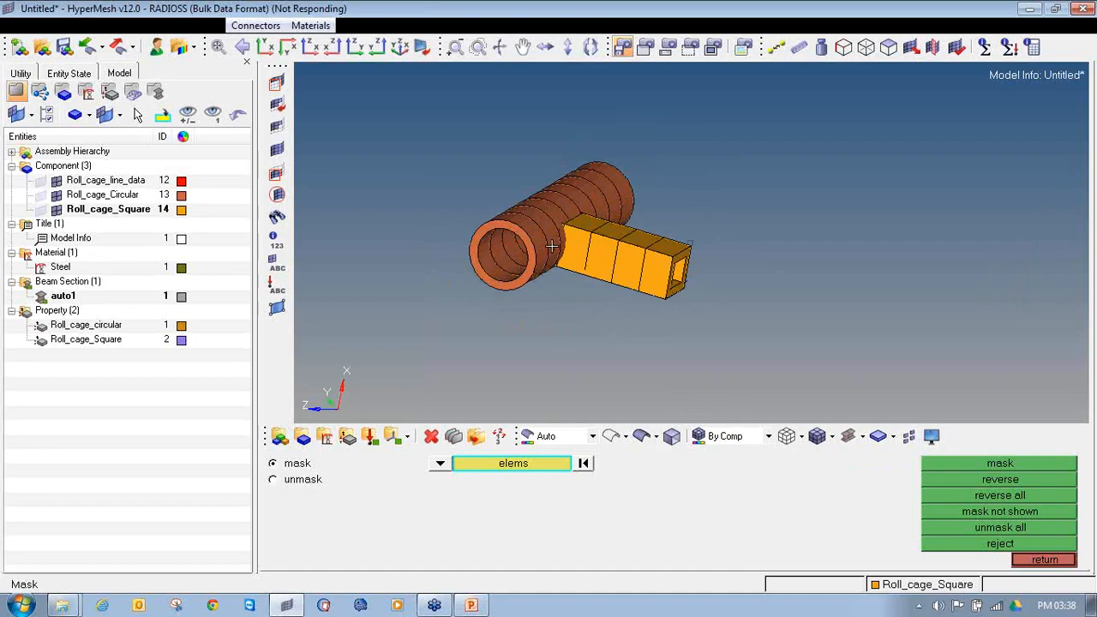
# Step: Unmask all elements and examine the complete cage in 3D element representation, including the lower side tubes
pyautogui.click(997, 530)
pyautogui.click(1044, 559)
pyautogui.scroll(2, 781, 198)
pyautogui.keyDown('ctrl'); pyautogui.scroll(-5, 780, 198); pyautogui.keyUp('ctrl')
pyautogui.moveTo(784, 224)
pyautogui.keyDown('ctrl'); pyautogui.mouseDown()
pyautogui.moveTo(819, 236)
pyautogui.moveTo(623, 223)
pyautogui.moveTo(855, 232)
pyautogui.mouseUp(); pyautogui.keyUp('ctrl')
pyautogui.keyDown('ctrl'); pyautogui.moveTo(855, 233); pyautogui.dragTo(636, 272, button='right'); pyautogui.keyUp('ctrl')
pyautogui.keyDown('ctrl'); pyautogui.scroll(2, 636, 272); pyautogui.keyUp('ctrl')
pyautogui.moveTo(605, 323)
pyautogui.keyDown('ctrl'); pyautogui.mouseDown()
pyautogui.moveTo(592, 225)
pyautogui.moveTo(637, 259)
pyautogui.mouseUp(); pyautogui.keyUp('ctrl')
pyautogui.keyDown('ctrl'); pyautogui.moveTo(651, 305); pyautogui.dragTo(629, 314); pyautogui.keyUp('ctrl')
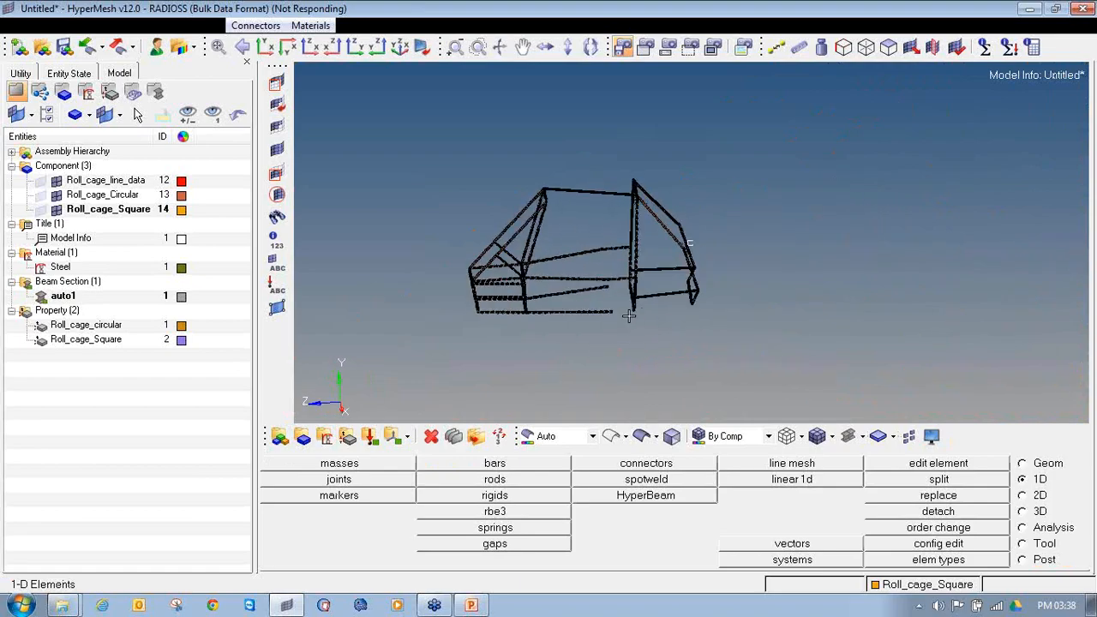
pyautogui.keyDown('ctrl'); pyautogui.scroll(4, 628, 314); pyautogui.keyUp('ctrl')
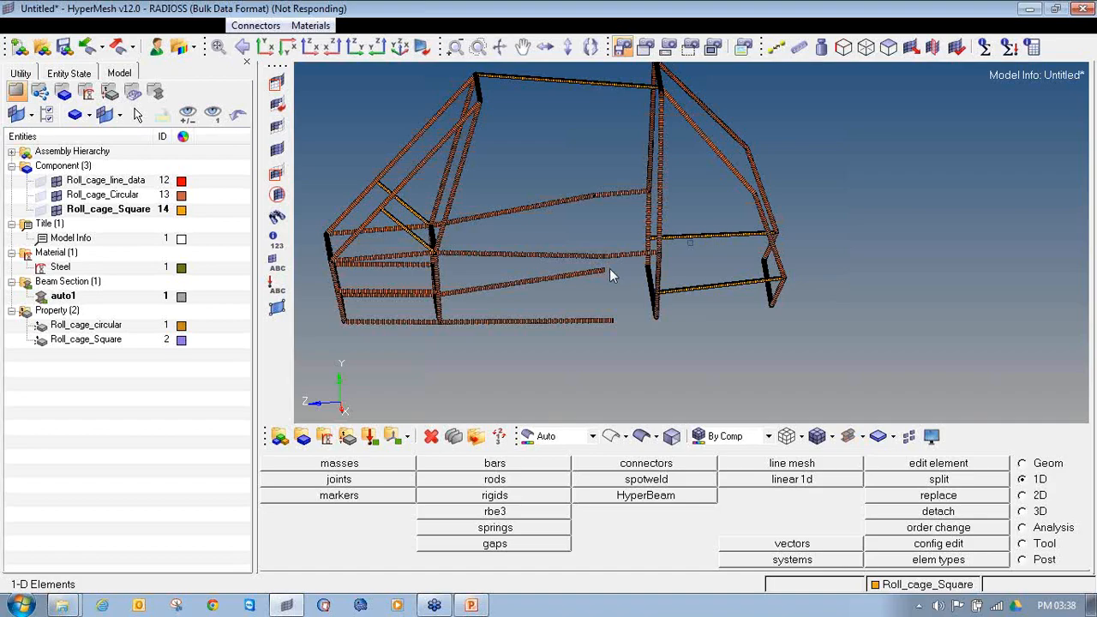
pyautogui.keyDown('ctrl'); pyautogui.moveTo(473, 81); pyautogui.dragTo(512, 149, button='right'); pyautogui.keyUp('ctrl')
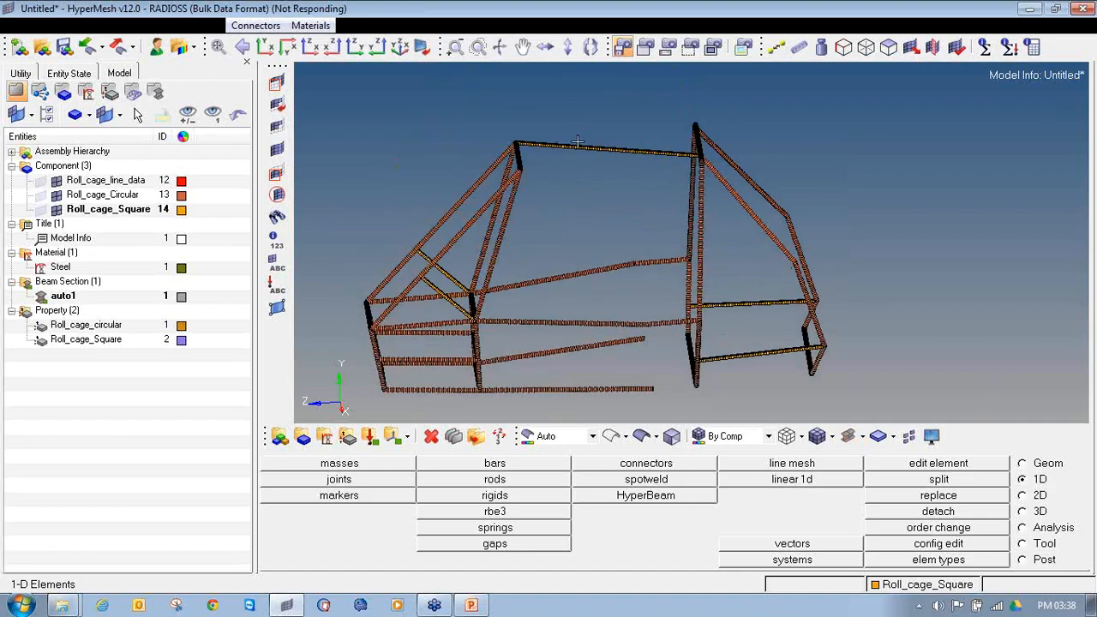
pyautogui.keyDown('ctrl'); pyautogui.moveTo(655, 339); pyautogui.dragTo(696, 355); pyautogui.keyUp('ctrl')
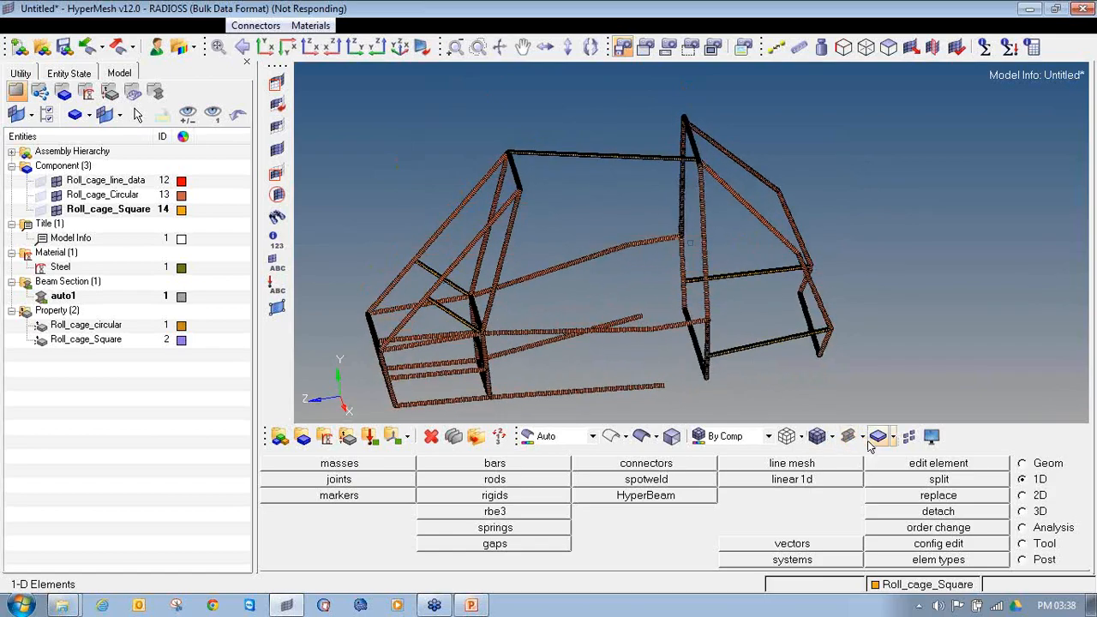
# Step: Compare the lower side tubes in traditional and 3D element representation, finishing in the 3D representation
pyautogui.click(864, 439)
pyautogui.click(866, 454)
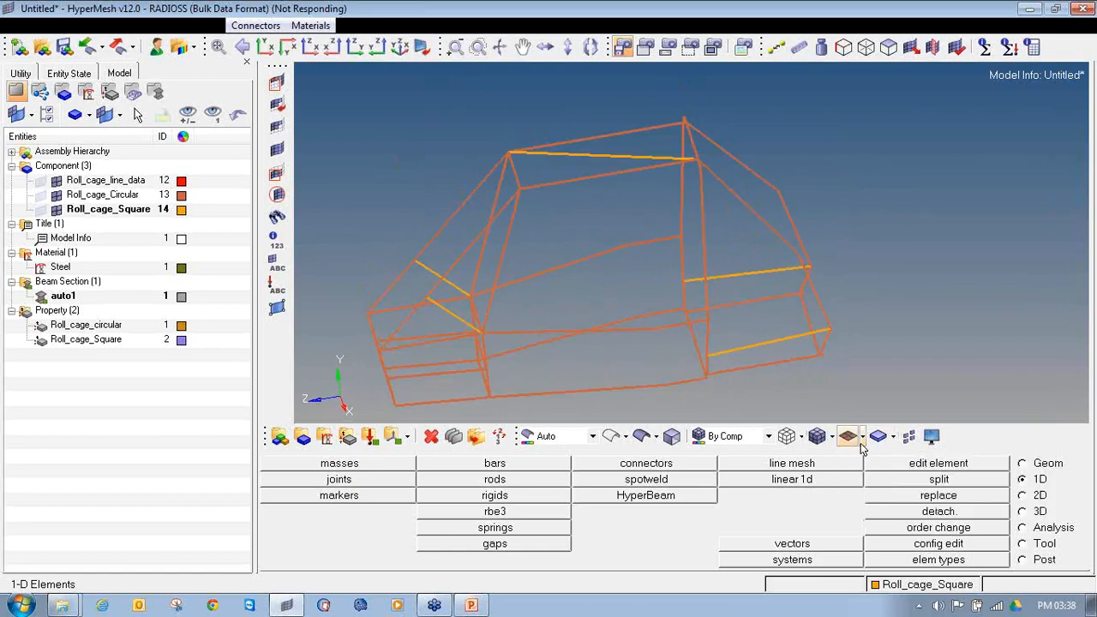
pyautogui.keyDown('ctrl'); pyautogui.moveTo(710, 362); pyautogui.dragTo(675, 352); pyautogui.keyUp('ctrl')
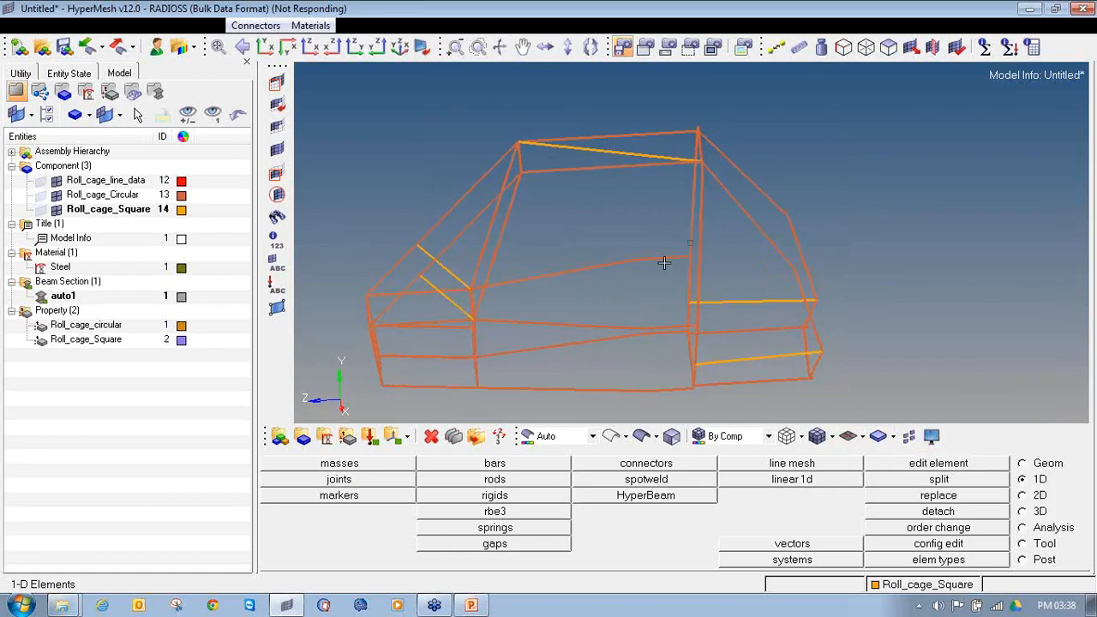
pyautogui.click(863, 439)
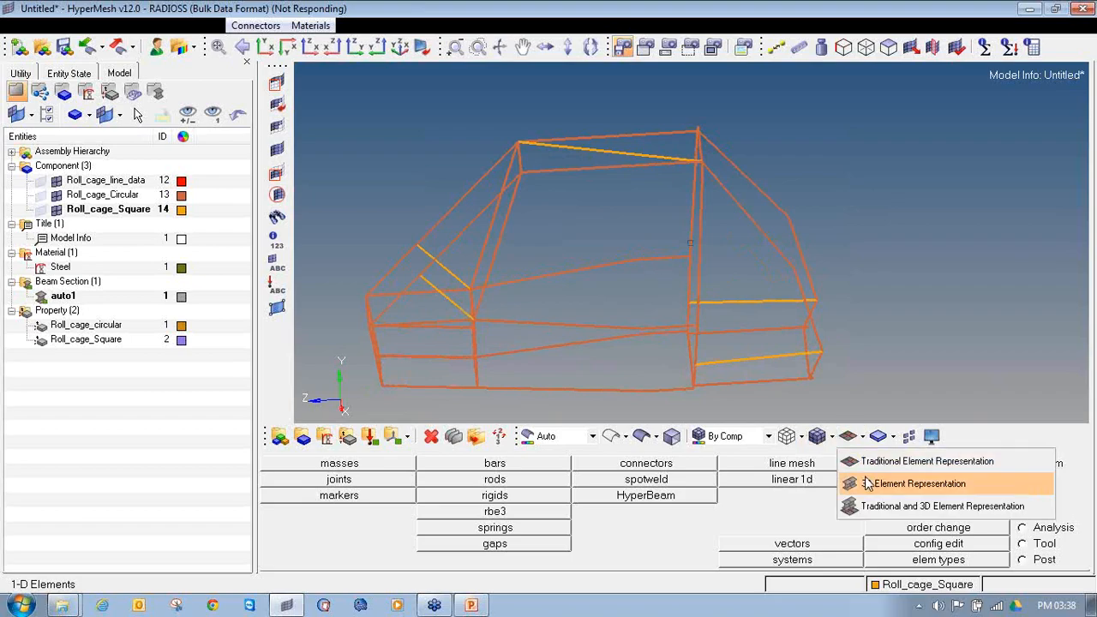
pyautogui.click(870, 480)
pyautogui.click(863, 437)
pyautogui.click(862, 457)
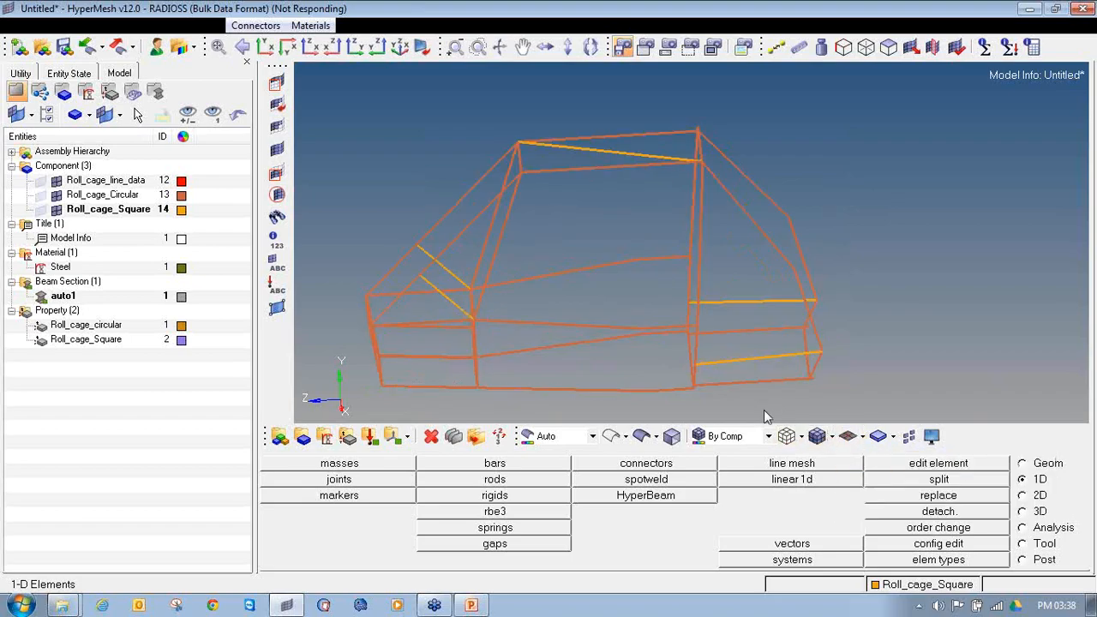
pyautogui.scroll(4, 634, 311)
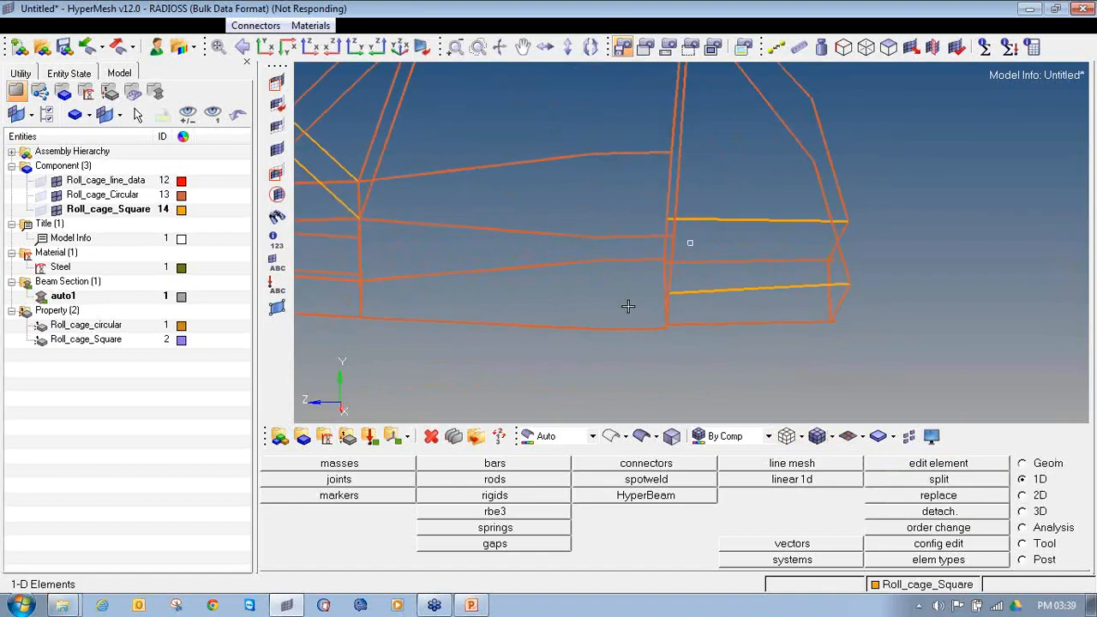
pyautogui.click(863, 437)
pyautogui.click(868, 474)
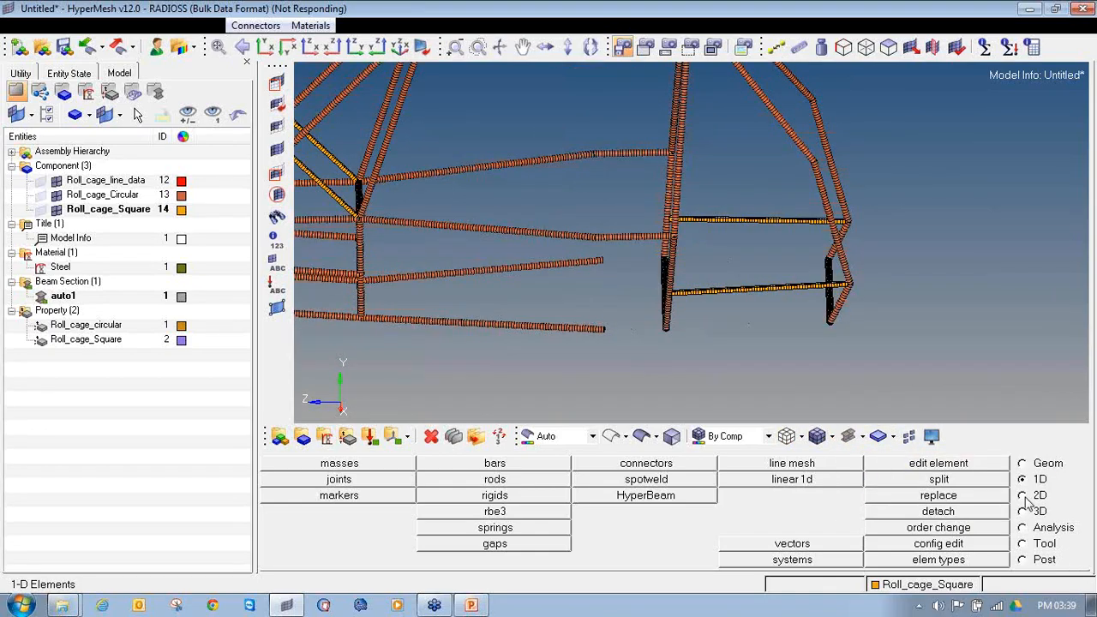
# Step: Start a bar element update and select the end elements of both lower side tubes where their 3D sections stop
pyautogui.click(427, 465)
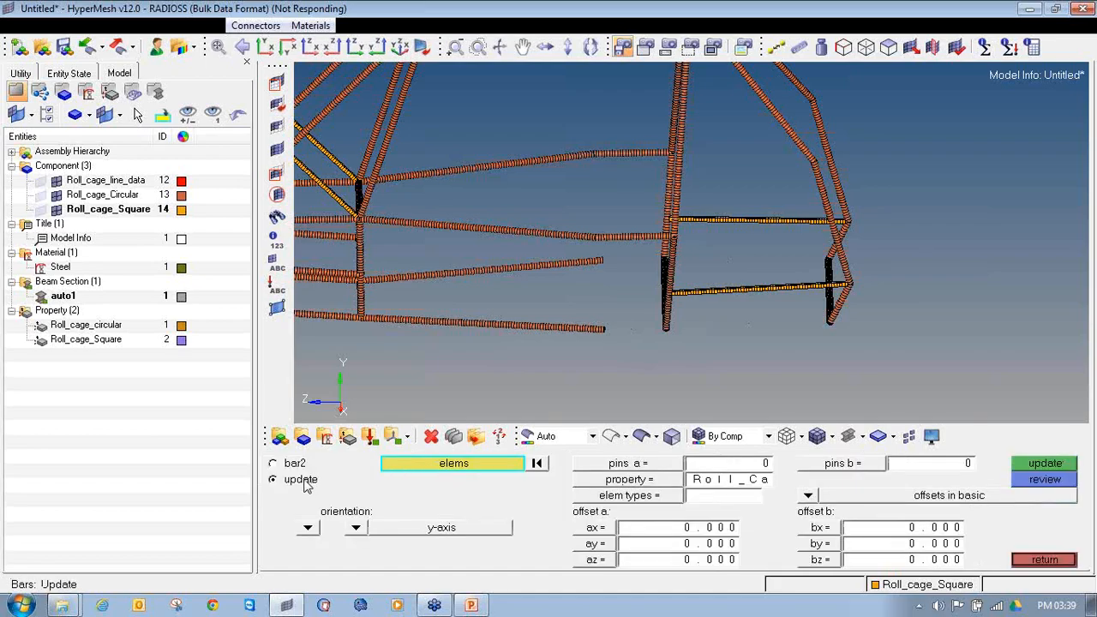
pyautogui.scroll(5, 617, 343)
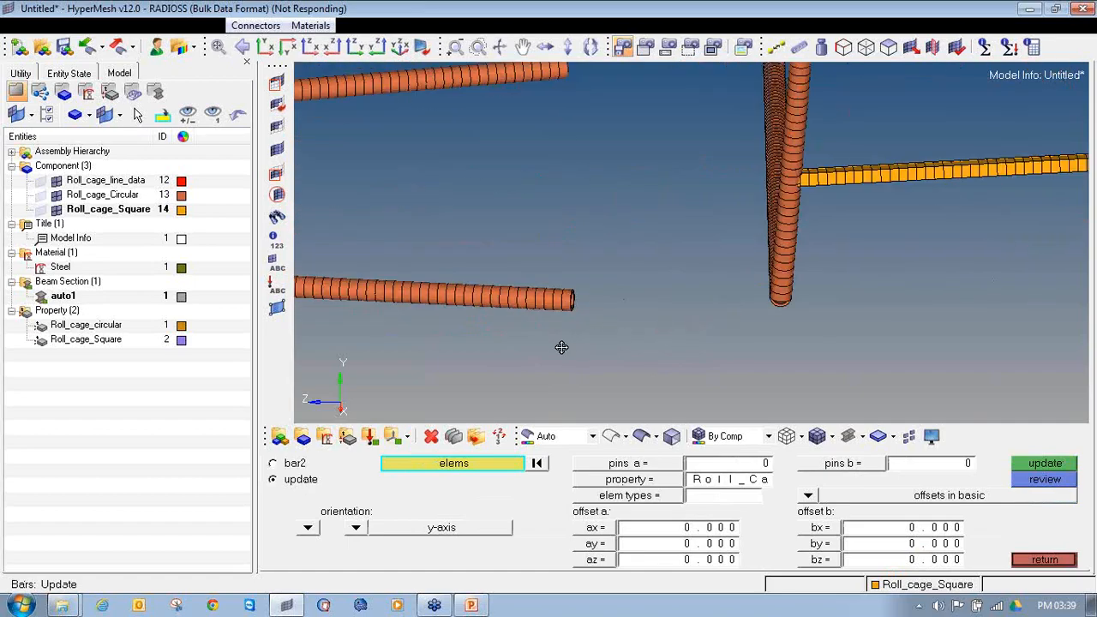
pyautogui.keyDown('ctrl'); pyautogui.moveTo(561, 347); pyautogui.dragTo(436, 361, button='right'); pyautogui.keyUp('ctrl')
pyautogui.click(442, 316)
pyautogui.click(438, 86)
pyautogui.scroll(2, 431, 82)
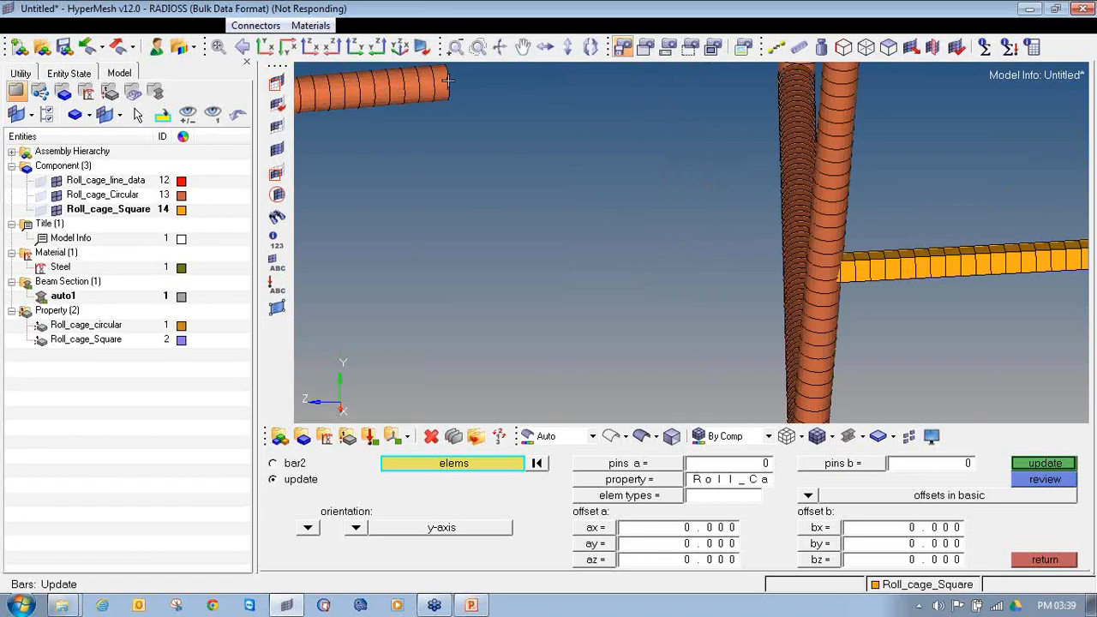
pyautogui.scroll(-2, 445, 81)
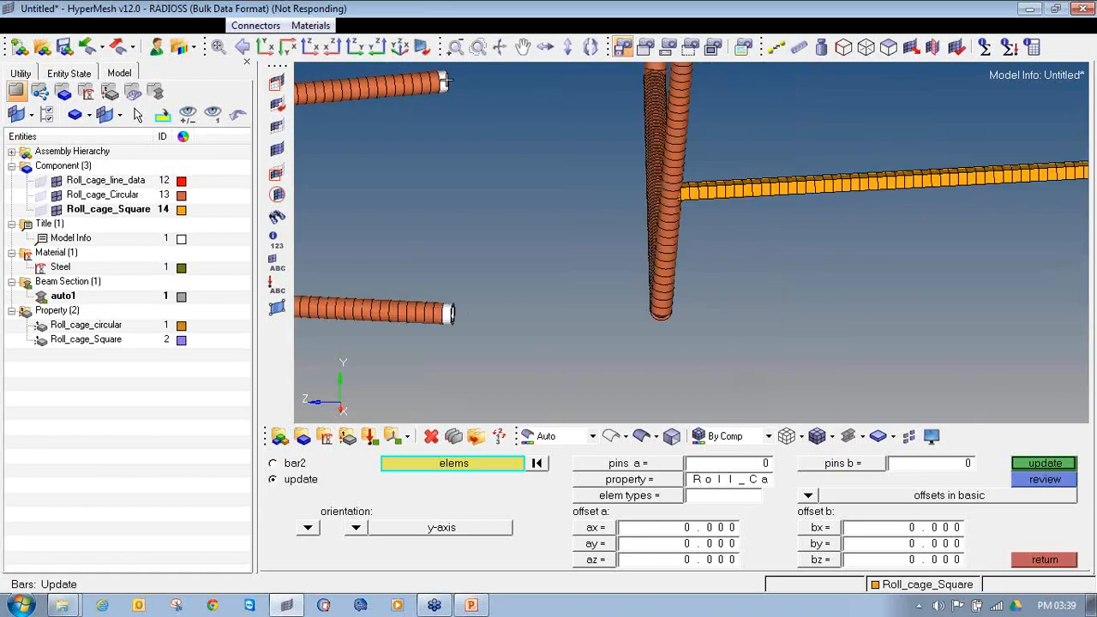
# Step: Switch to traditional element representation and add the first elements of the nearer lower side tube from its bend towards the main hoop
pyautogui.click(863, 437)
pyautogui.click(866, 459)
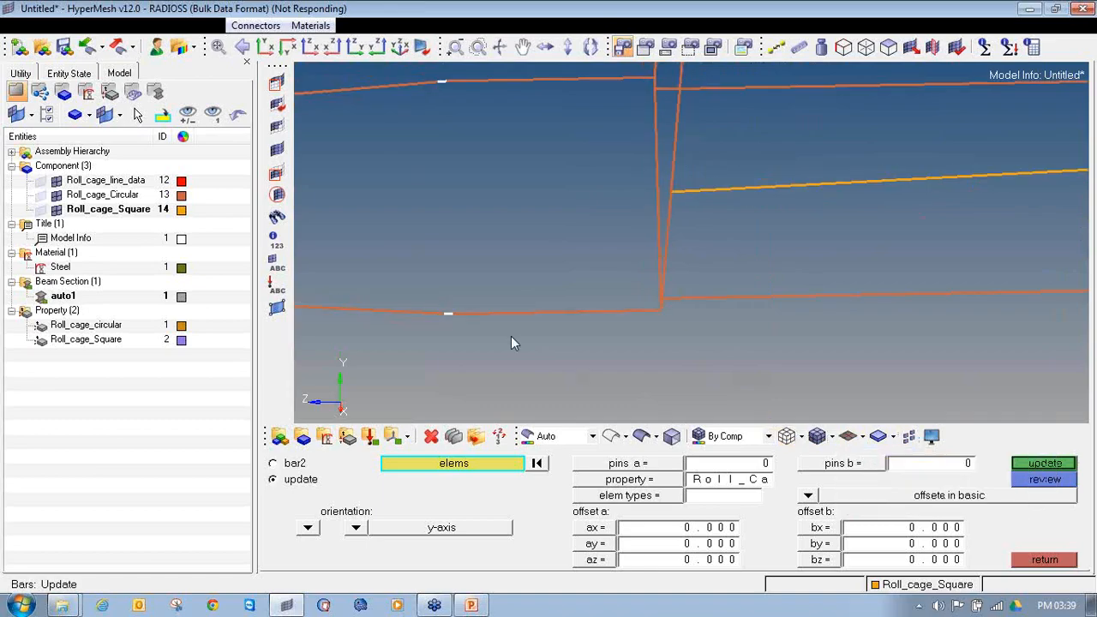
pyautogui.scroll(2, 450, 315)
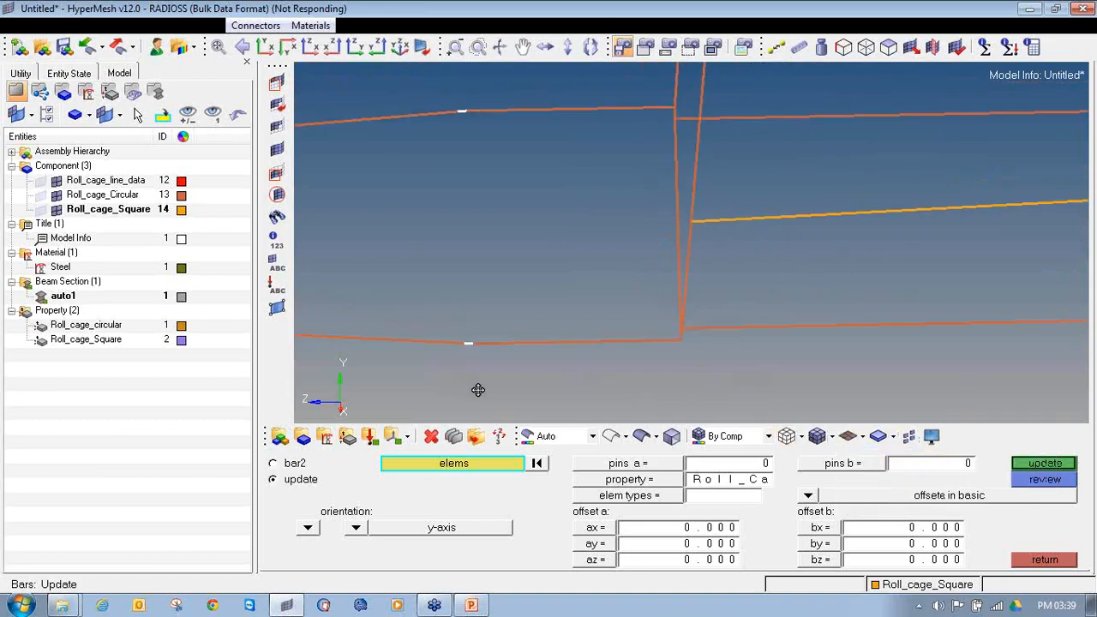
pyautogui.scroll(2, 488, 339)
pyautogui.keyDown('shift'); pyautogui.moveTo(482, 317); pyautogui.dragTo(727, 375); pyautogui.keyUp('shift')
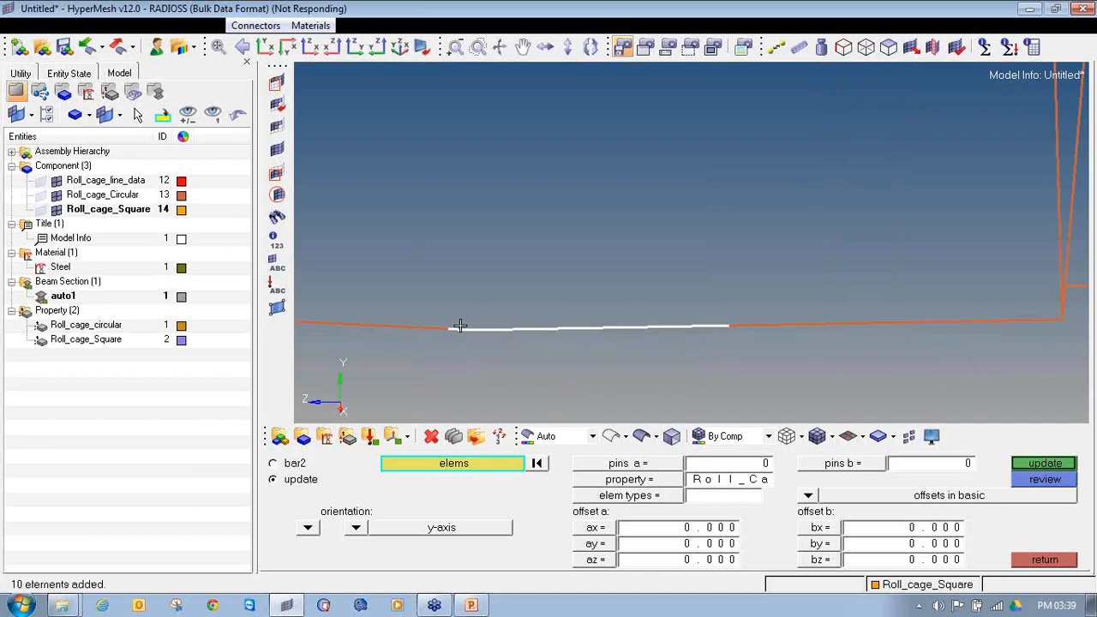
pyautogui.keyDown('ctrl'); pyautogui.scroll(-3, 451, 327); pyautogui.keyUp('ctrl')
# Step: Complete the selection of both lower side tube sections between their bends and the main hoop
pyautogui.keyDown('shift'); pyautogui.moveTo(583, 289); pyautogui.dragTo(976, 168); pyautogui.keyUp('shift')
pyautogui.keyDown('ctrl'); pyautogui.scroll(2, 801, 312); pyautogui.keyUp('ctrl')
pyautogui.keyDown('ctrl'); pyautogui.scroll(-3, 524, 170); pyautogui.keyUp('ctrl')
pyautogui.keyDown('ctrl'); pyautogui.moveTo(777, 157); pyautogui.dragTo(520, 186, button='right'); pyautogui.keyUp('ctrl')
pyautogui.keyDown('shift'); pyautogui.moveTo(499, 158); pyautogui.dragTo(688, 218); pyautogui.keyUp('shift')
pyautogui.scroll(-3, 671, 199)
pyautogui.scroll(4, 662, 245)
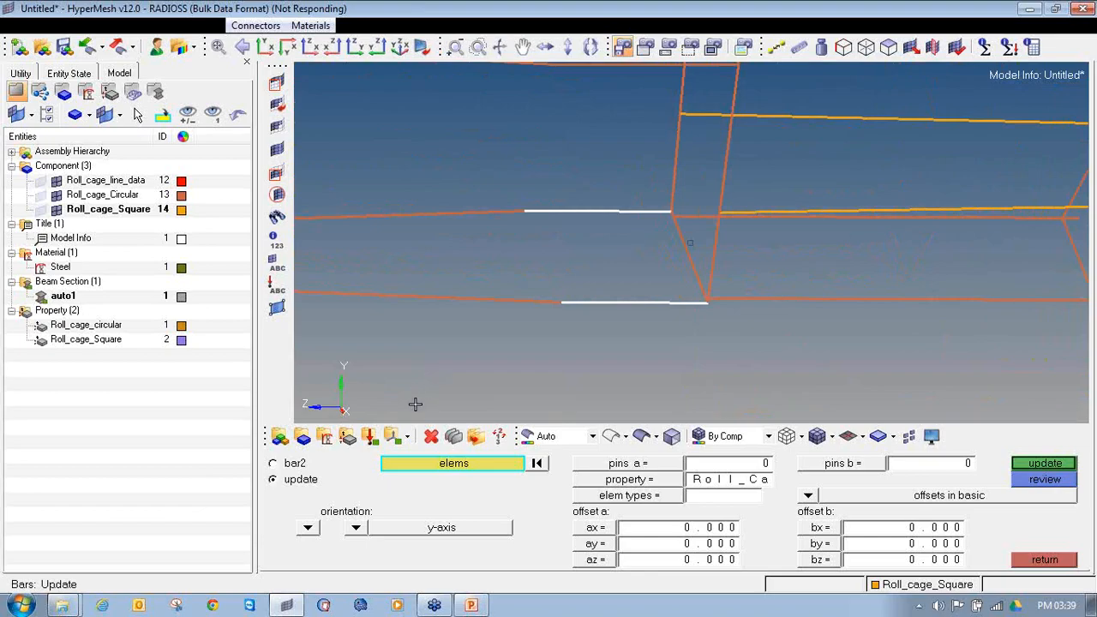
# Step: Check from several angles that both lower side tube sections are selected right up to the main hoop
pyautogui.keyDown('ctrl'); pyautogui.moveTo(600, 289); pyautogui.dragTo(595, 227); pyautogui.keyUp('ctrl')
pyautogui.keyDown('ctrl'); pyautogui.moveTo(624, 229); pyautogui.dragTo(611, 211); pyautogui.keyUp('ctrl')
pyautogui.keyDown('ctrl'); pyautogui.moveTo(719, 253); pyautogui.dragTo(672, 312); pyautogui.keyUp('ctrl')
pyautogui.keyDown('ctrl'); pyautogui.scroll(-5, 672, 312); pyautogui.keyUp('ctrl')
pyautogui.keyDown('ctrl'); pyautogui.moveTo(497, 189); pyautogui.dragTo(514, 272); pyautogui.keyUp('ctrl')
pyautogui.scroll(5, 656, 316)
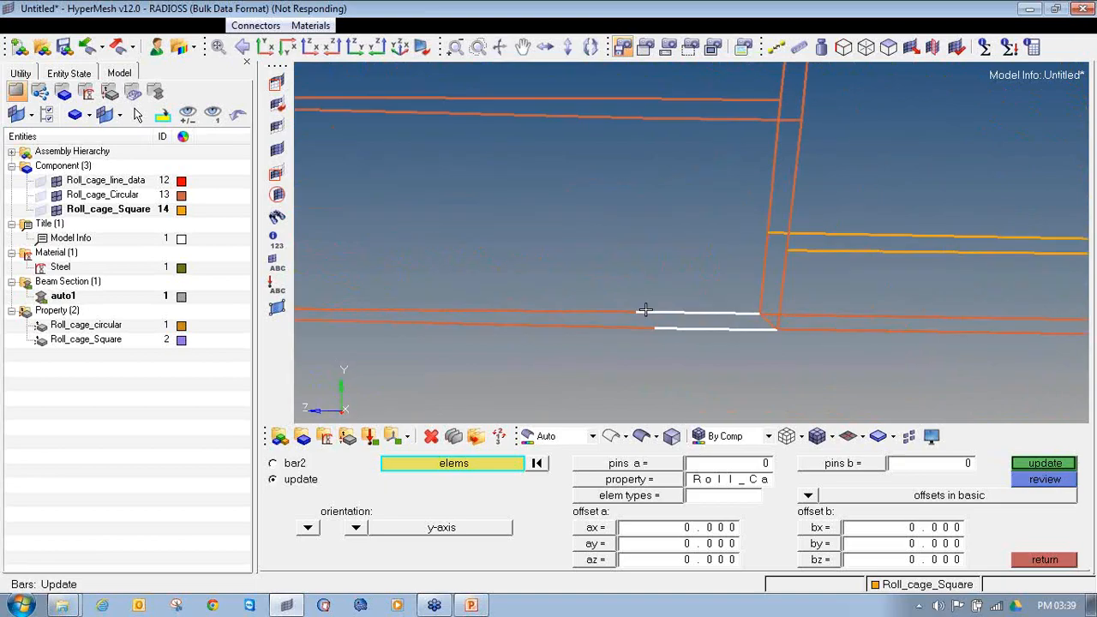
pyautogui.keyDown('ctrl'); pyautogui.moveTo(579, 306); pyautogui.dragTo(578, 311); pyautogui.keyUp('ctrl')
pyautogui.keyDown('ctrl'); pyautogui.moveTo(605, 321); pyautogui.dragTo(544, 289, button='right'); pyautogui.keyUp('ctrl')
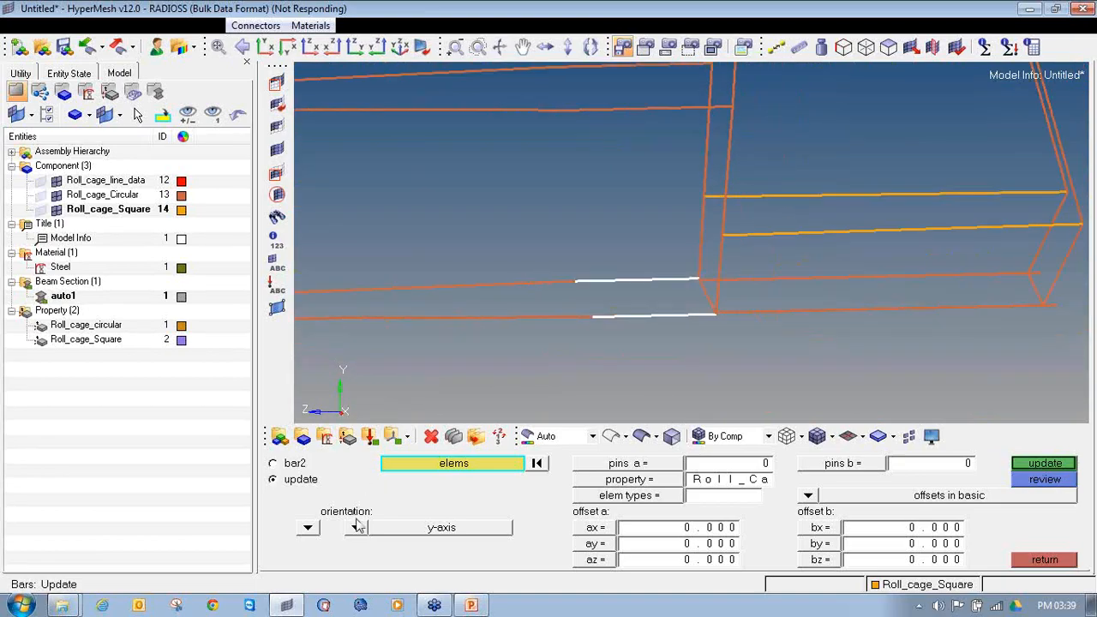
# Step: Set the y-axis orientation and the Roll_cage_circular property for the selected bar elements
pyautogui.click(357, 528)
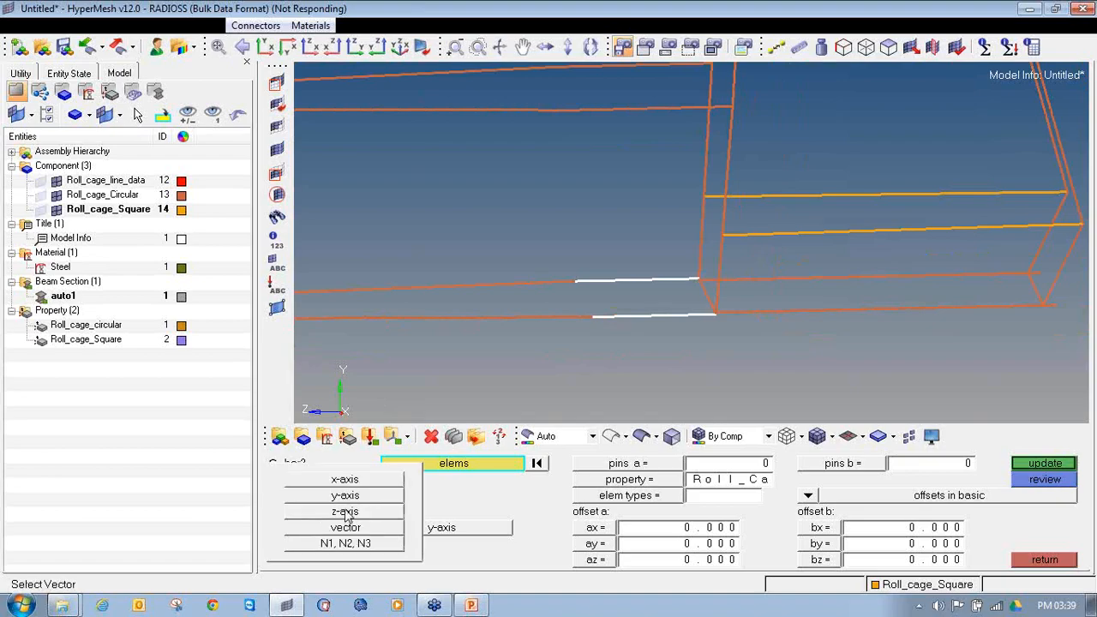
pyautogui.click(347, 497)
pyautogui.click(600, 484)
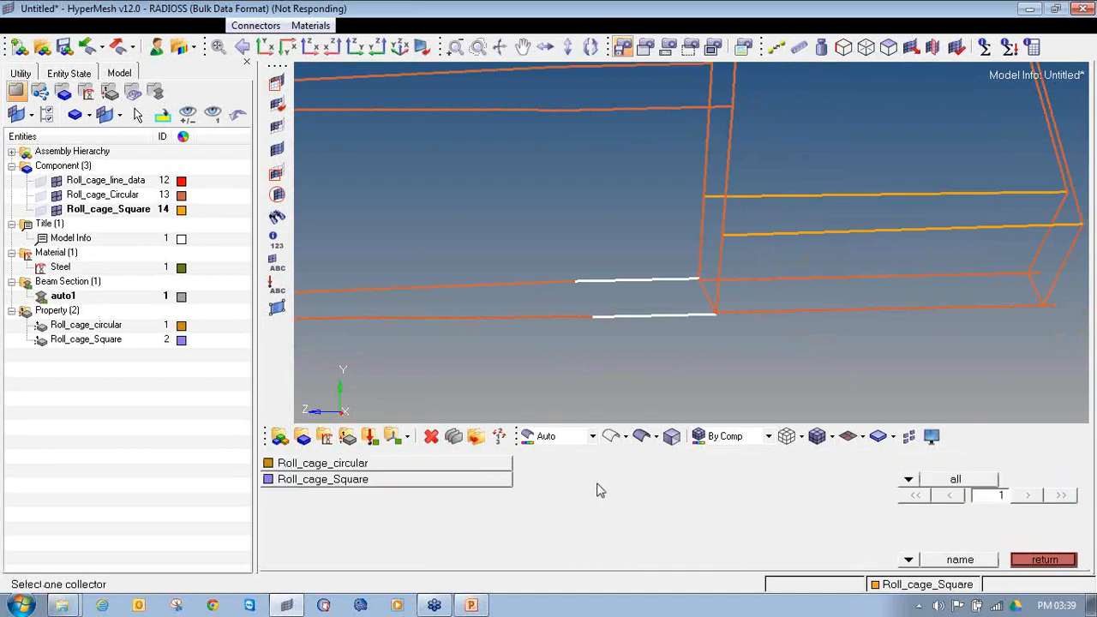
pyautogui.click(420, 470)
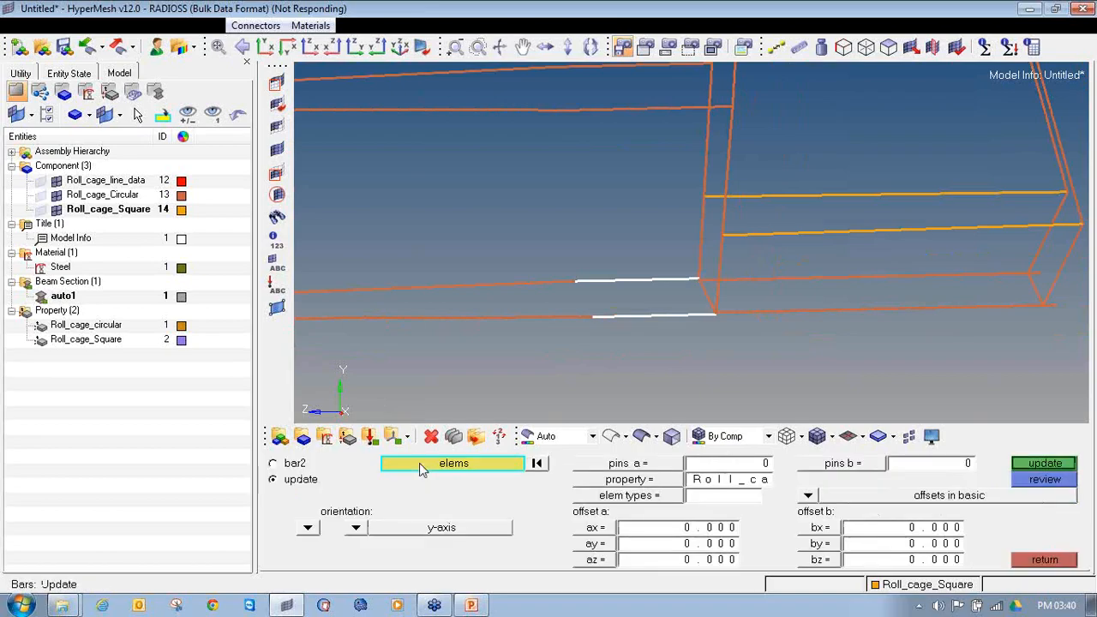
pyautogui.click(632, 478)
pyautogui.click(349, 464)
# Step: Set the element type to CBEAM and update the local axis, pin flags, property, offsets and element type of the selected bars
pyautogui.click(649, 497)
pyautogui.click(685, 515)
pyautogui.click(668, 499)
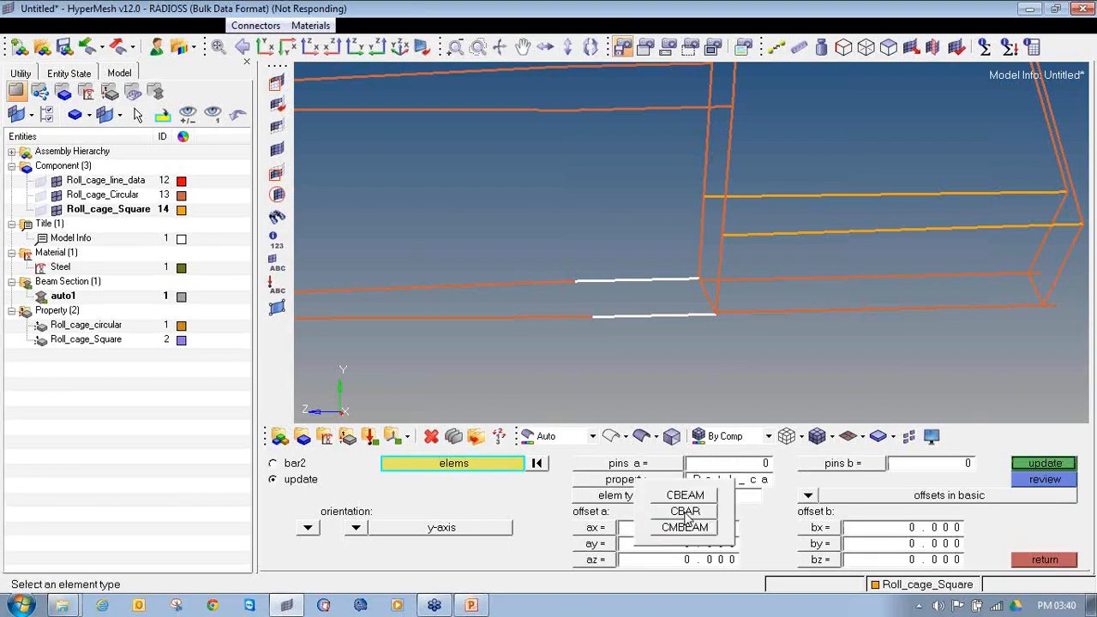
pyautogui.click(685, 495)
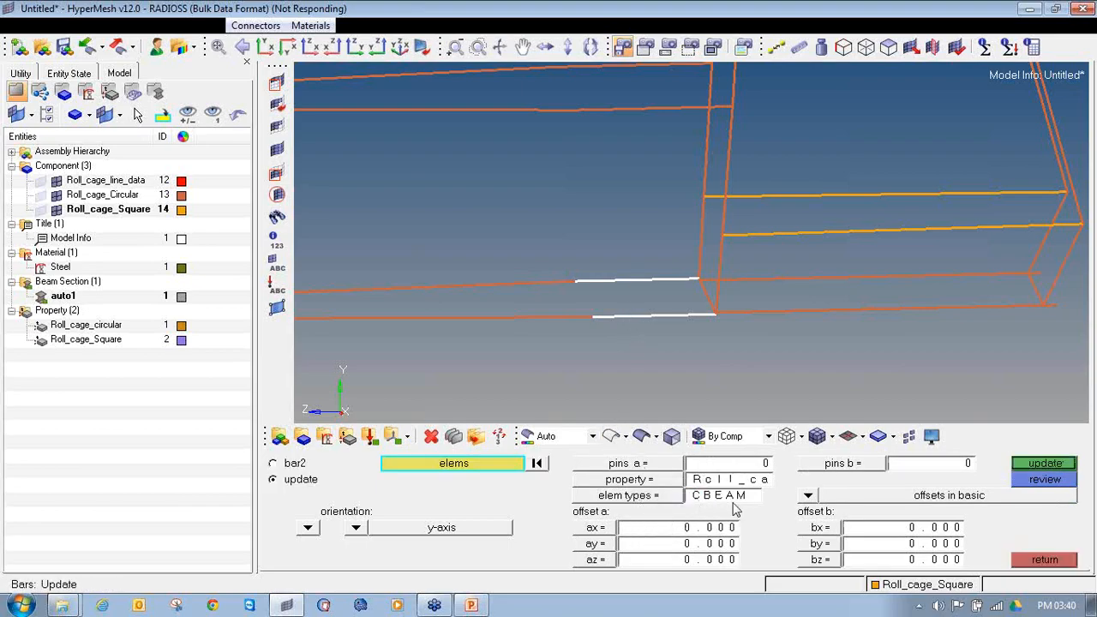
pyautogui.click(1056, 466)
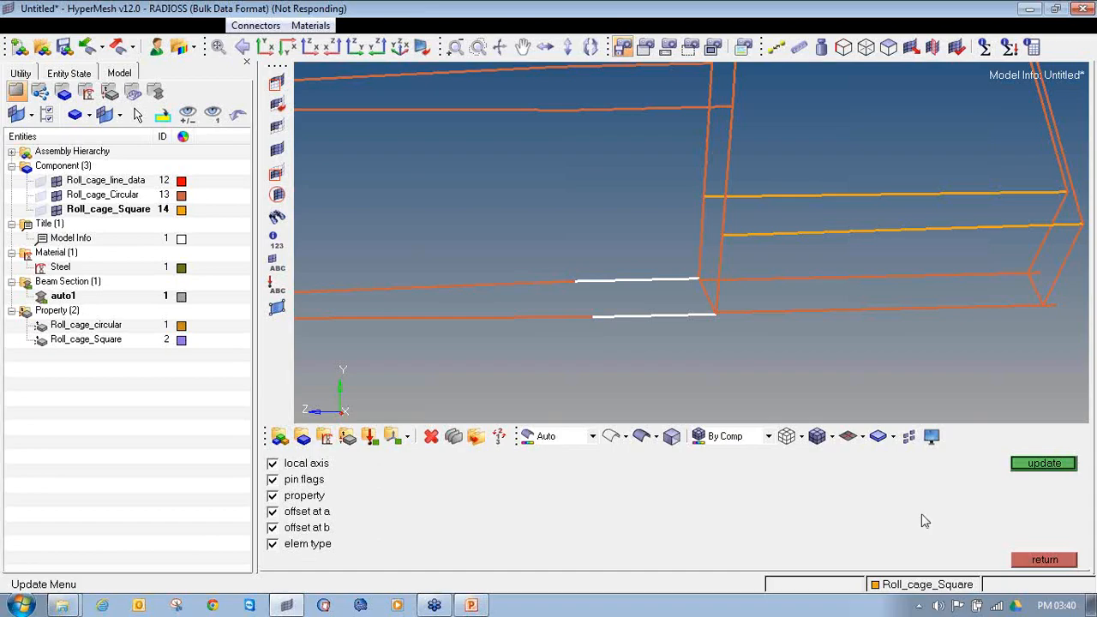
pyautogui.click(1029, 468)
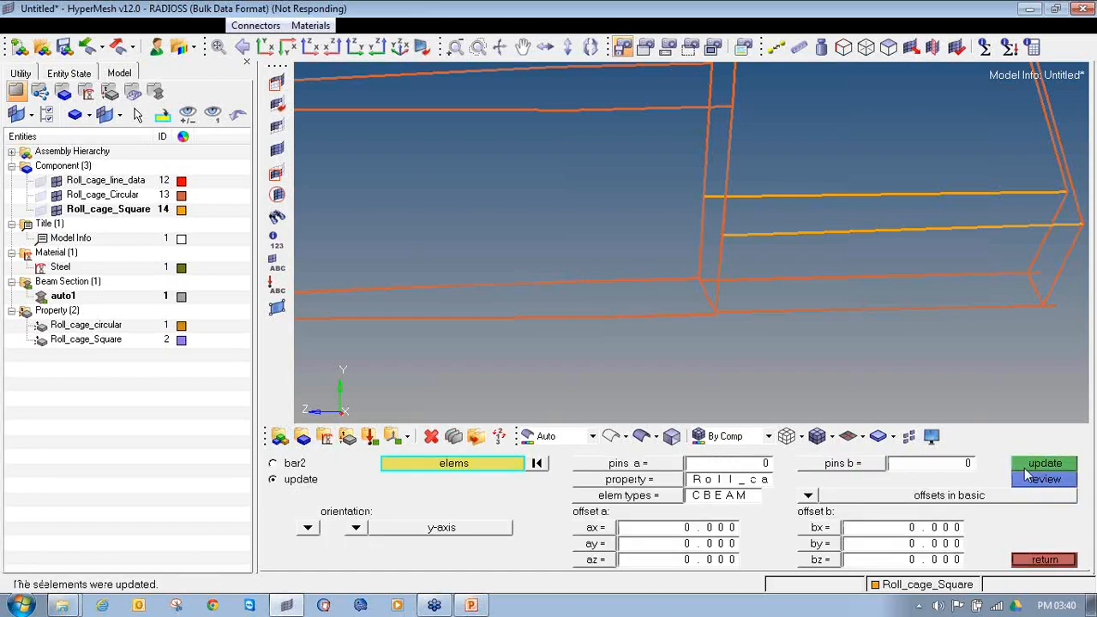
# Step: Examine the updated lower side tubes in 3D element representation
pyautogui.click(863, 436)
pyautogui.click(871, 485)
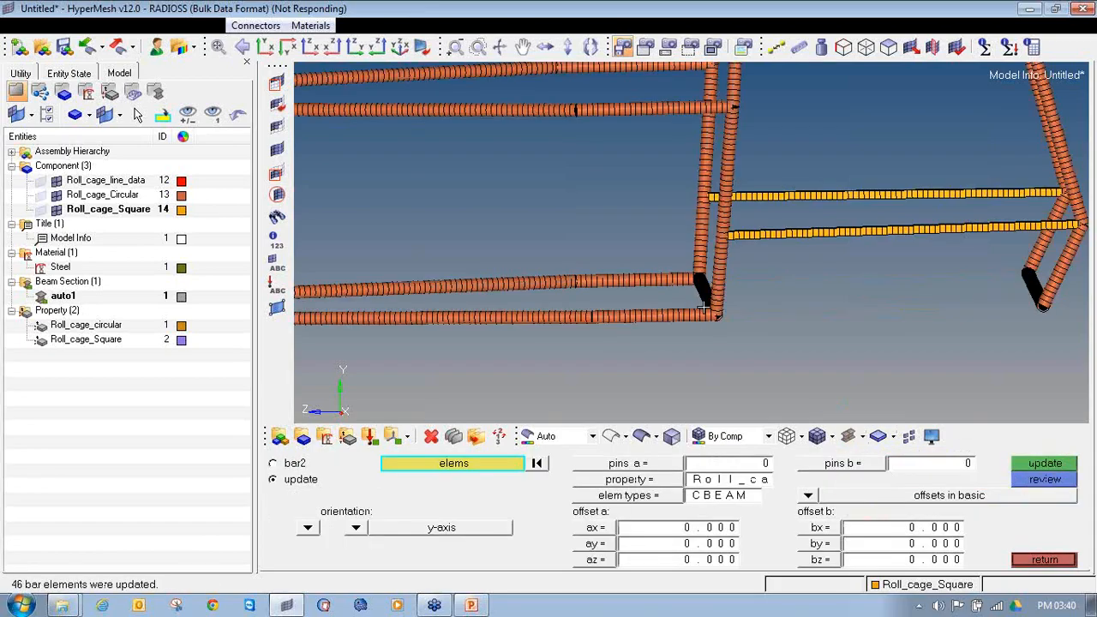
pyautogui.keyDown('ctrl'); pyautogui.moveTo(700, 314); pyautogui.dragTo(611, 291); pyautogui.keyUp('ctrl')
pyautogui.keyDown('ctrl'); pyautogui.moveTo(696, 247); pyautogui.dragTo(660, 295); pyautogui.keyUp('ctrl')
# Step: Return to traditional element representation, reopen the bar update and select the first elements of the nearer lower rear tube from the main hoop
pyautogui.click(861, 437)
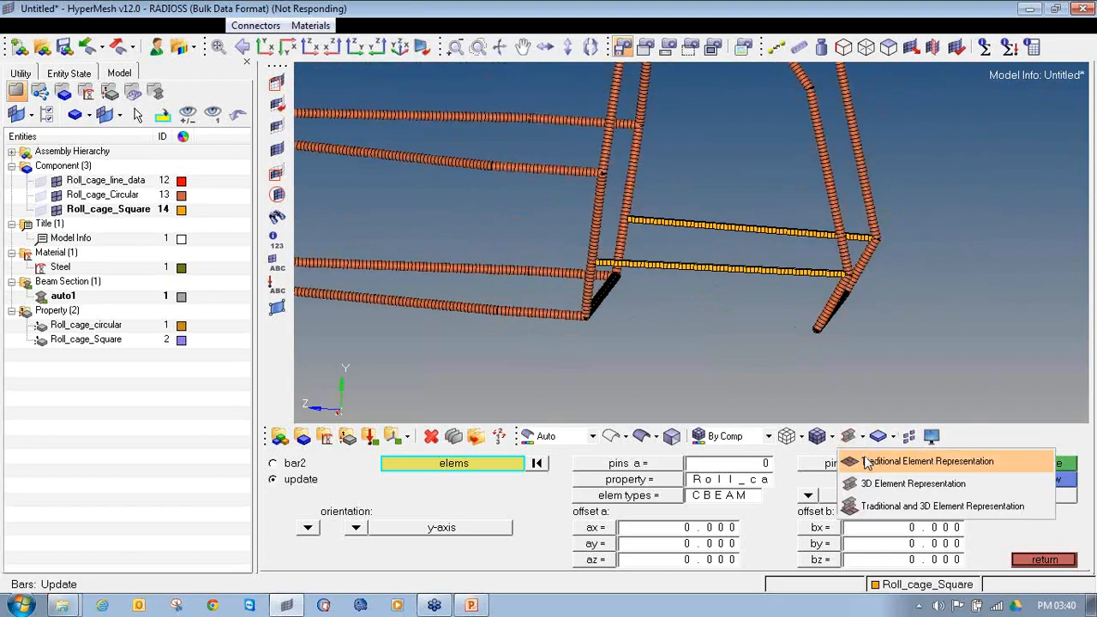
pyautogui.click(868, 463)
pyautogui.scroll(3, 643, 339)
pyautogui.click(1043, 559)
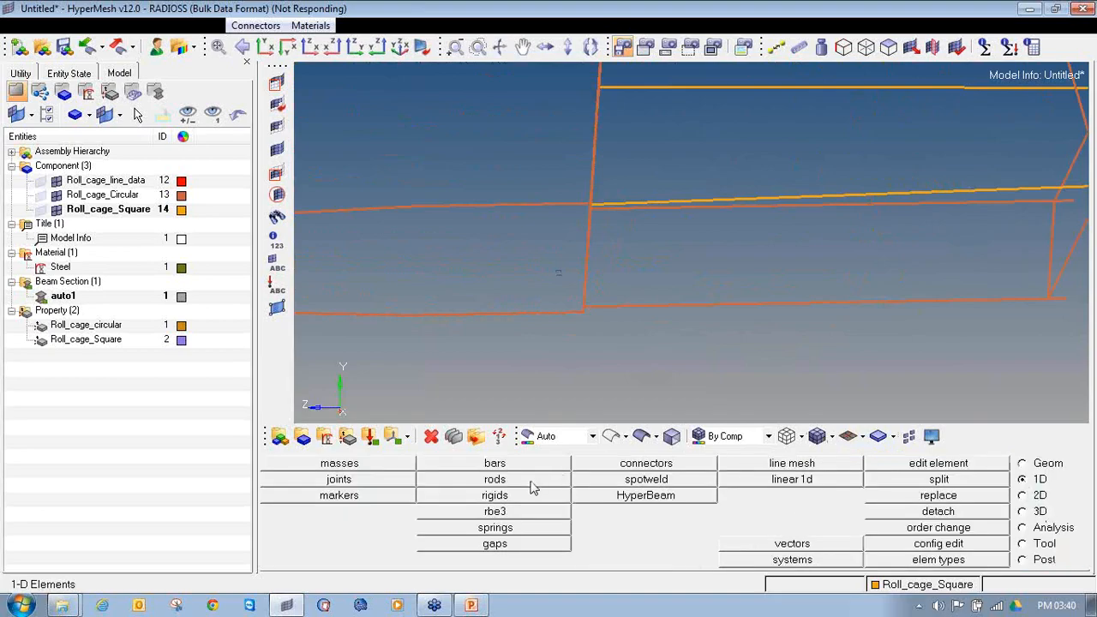
pyautogui.click(514, 461)
pyautogui.keyDown('ctrl'); pyautogui.moveTo(619, 277); pyautogui.dragTo(708, 365); pyautogui.keyUp('ctrl')
pyautogui.keyDown('ctrl'); pyautogui.scroll(3, 543, 314); pyautogui.keyUp('ctrl')
pyautogui.keyDown('shift'); pyautogui.moveTo(701, 304); pyautogui.dragTo(1038, 396); pyautogui.keyUp('shift')
# Step: Extend the element selection along the middle of the nearer lower rear tube towards its rear end
pyautogui.keyDown('ctrl'); pyautogui.scroll(-3, 1007, 359); pyautogui.keyUp('ctrl')
pyautogui.keyDown('ctrl'); pyautogui.moveTo(1007, 359); pyautogui.dragTo(623, 330, button='right'); pyautogui.keyUp('ctrl')
pyautogui.keyDown('shift'); pyautogui.moveTo(611, 276); pyautogui.dragTo(982, 387); pyautogui.keyUp('shift')
pyautogui.keyDown('ctrl'); pyautogui.scroll(-3, 865, 372); pyautogui.keyUp('ctrl')
pyautogui.keyDown('ctrl'); pyautogui.moveTo(866, 372); pyautogui.dragTo(598, 334, button='right'); pyautogui.keyUp('ctrl')
pyautogui.keyDown('shift'); pyautogui.moveTo(633, 295); pyautogui.dragTo(980, 397); pyautogui.keyUp('shift')
pyautogui.keyDown('ctrl'); pyautogui.scroll(-3, 980, 397); pyautogui.keyUp('ctrl')
pyautogui.keyDown('ctrl'); pyautogui.moveTo(980, 397); pyautogui.dragTo(656, 380, button='right'); pyautogui.keyUp('ctrl')
# Step: Add the last elements of the nearer lower rear tube, including those extending past the rear joint
pyautogui.keyDown('ctrl'); pyautogui.scroll(5, 720, 339); pyautogui.keyUp('ctrl')
pyautogui.keyDown('shift'); pyautogui.moveTo(582, 336); pyautogui.dragTo(799, 378); pyautogui.keyUp('shift')
pyautogui.keyDown('ctrl'); pyautogui.scroll(4, 746, 372); pyautogui.keyUp('ctrl')
pyautogui.click(812, 359)
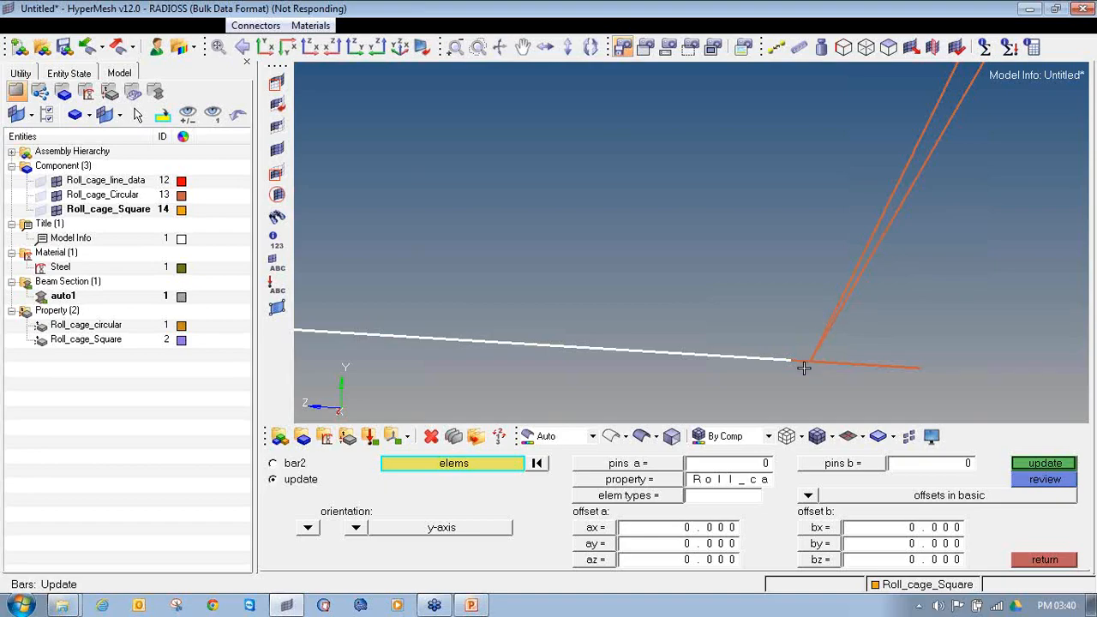
pyautogui.click(846, 364)
pyautogui.click(907, 370)
pyautogui.keyDown('ctrl'); pyautogui.scroll(-7, 888, 364); pyautogui.keyUp('ctrl')
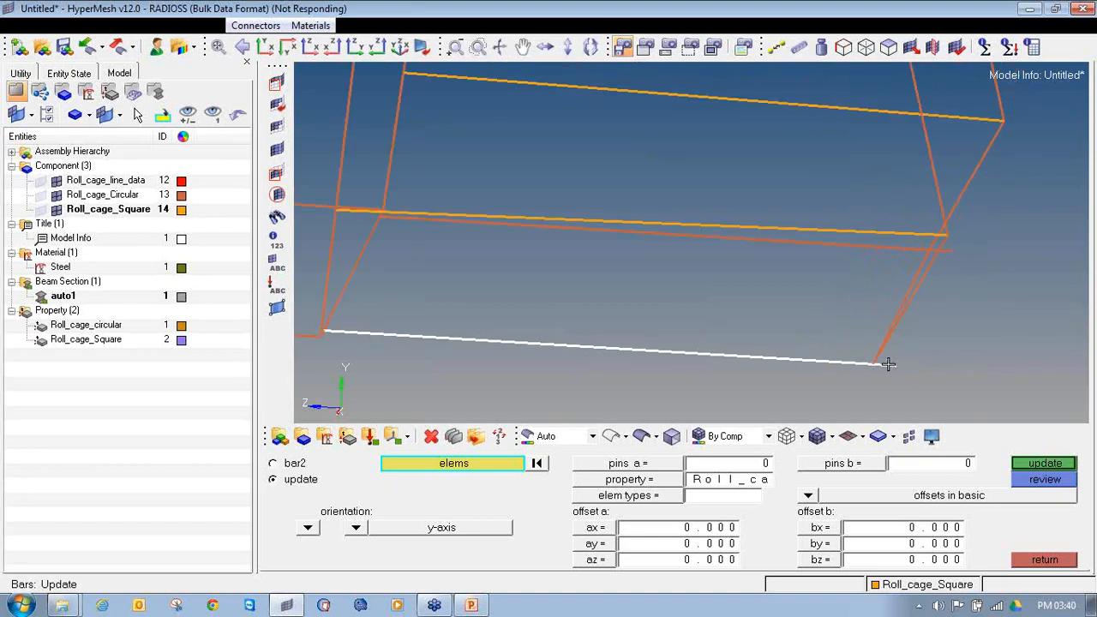
# Step: Add the first elements of the opposite lower rear tube, starting at its joint with the main hoop
pyautogui.scroll(3, 570, 249)
pyautogui.scroll(4, 458, 221)
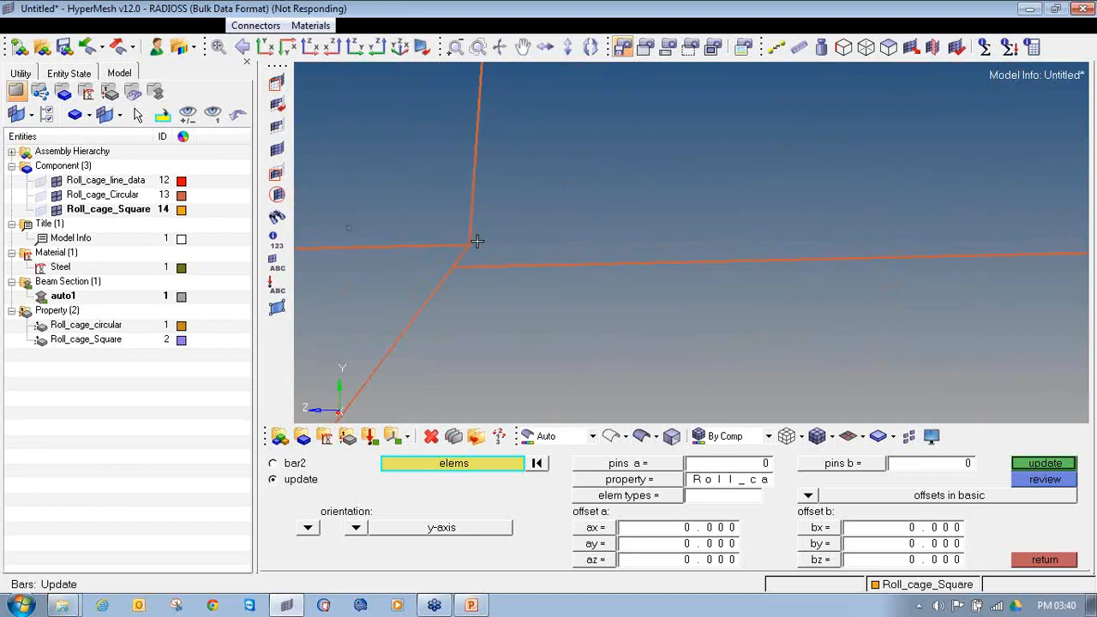
pyautogui.keyDown('shift'); pyautogui.moveTo(459, 260); pyautogui.dragTo(951, 305); pyautogui.keyUp('shift')
pyautogui.keyDown('shift'); pyautogui.moveTo(702, 199); pyautogui.dragTo(957, 341); pyautogui.keyUp('shift')
pyautogui.scroll(-5, 957, 340)
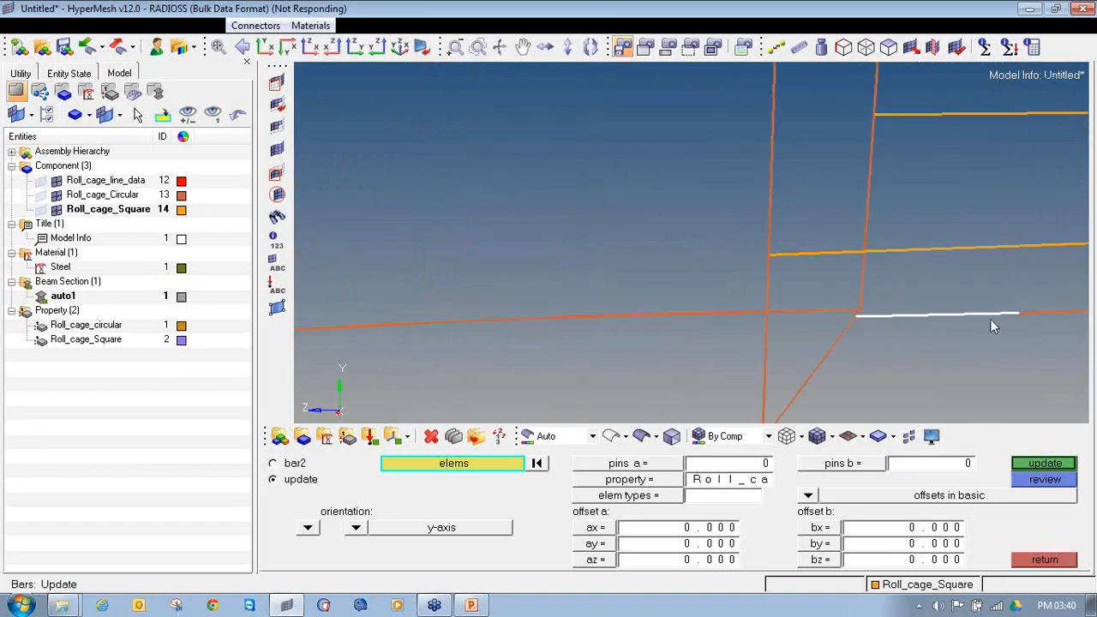
# Step: Extend the selection along the opposite lower rear tube up to near its rear joint
pyautogui.keyDown('ctrl'); pyautogui.moveTo(984, 303); pyautogui.dragTo(494, 296, button='right'); pyautogui.keyUp('ctrl')
pyautogui.keyDown('shift'); pyautogui.moveTo(492, 279); pyautogui.dragTo(977, 323); pyautogui.keyUp('shift')
pyautogui.scroll(-2, 937, 318)
pyautogui.keyDown('ctrl'); pyautogui.moveTo(853, 317); pyautogui.dragTo(598, 299, button='right'); pyautogui.keyUp('ctrl')
pyautogui.keyDown('shift'); pyautogui.moveTo(598, 299); pyautogui.dragTo(892, 320); pyautogui.keyUp('shift')
pyautogui.scroll(3, 897, 321)
pyautogui.keyDown('shift'); pyautogui.moveTo(344, 252); pyautogui.dragTo(553, 363); pyautogui.keyUp('shift')
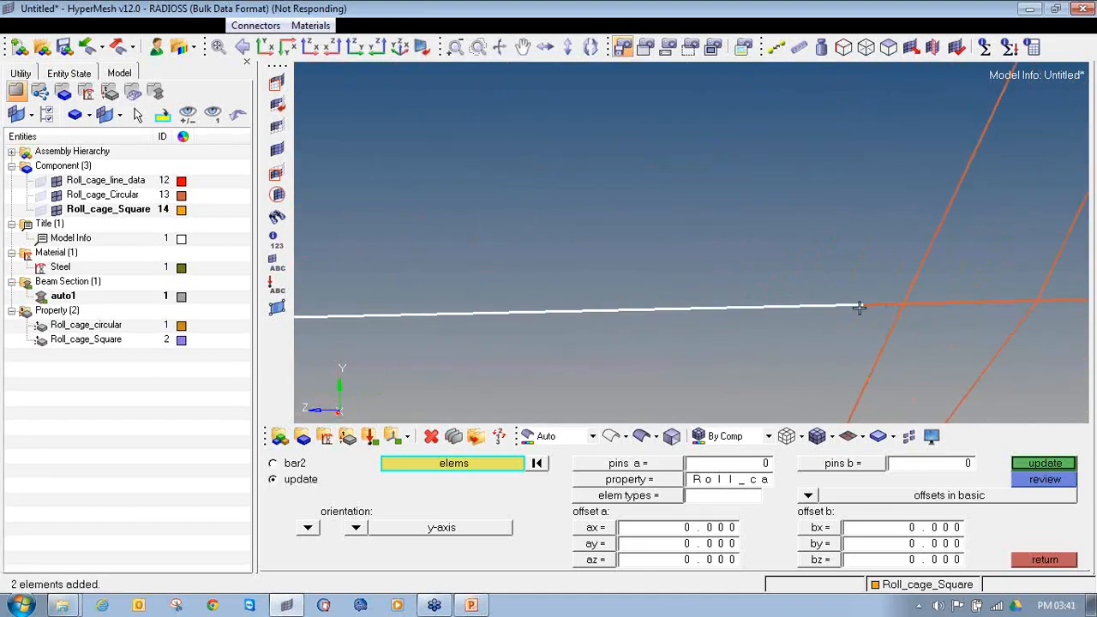
# Step: Add the remaining elements around and beyond the rear joint of the opposite lower rear tube
pyautogui.click(892, 303)
pyautogui.scroll(-2, 951, 304)
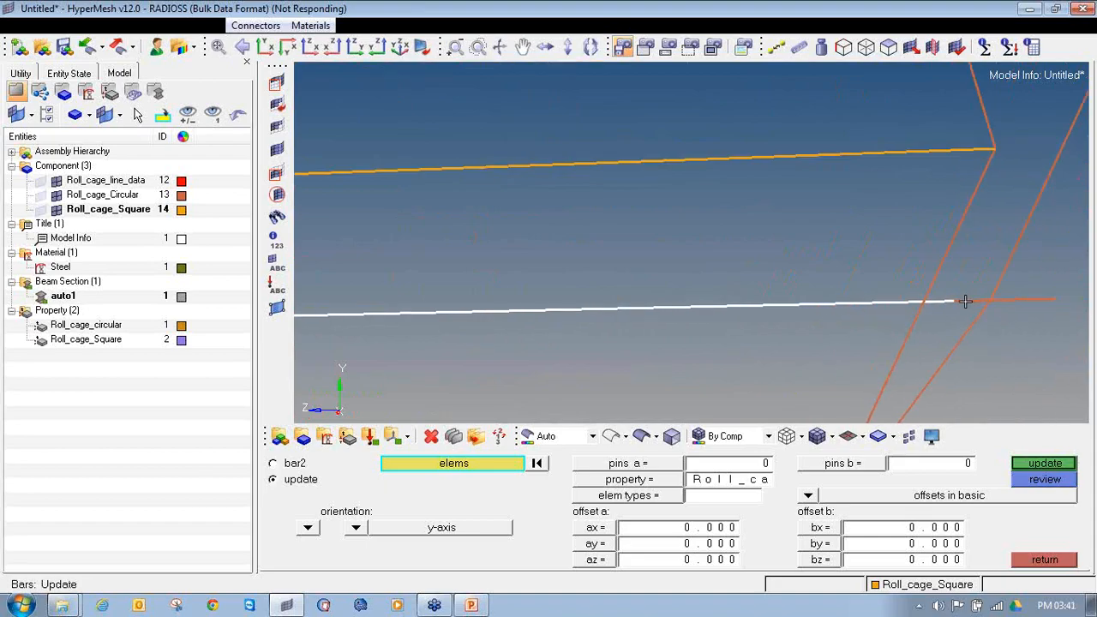
pyautogui.click(991, 307)
pyautogui.scroll(2, 984, 302)
pyautogui.click(989, 292)
pyautogui.keyDown('shift'); pyautogui.moveTo(959, 306); pyautogui.dragTo(1009, 316, button='right'); pyautogui.keyUp('shift')
# Step: Check the selection of both lower rear tubes along their full length for missed elements
pyautogui.scroll(-3, 1003, 316)
pyautogui.scroll(-4, 995, 318)
pyautogui.keyDown('ctrl'); pyautogui.moveTo(958, 306); pyautogui.dragTo(954, 318); pyautogui.keyUp('ctrl')
pyautogui.scroll(2, 898, 360)
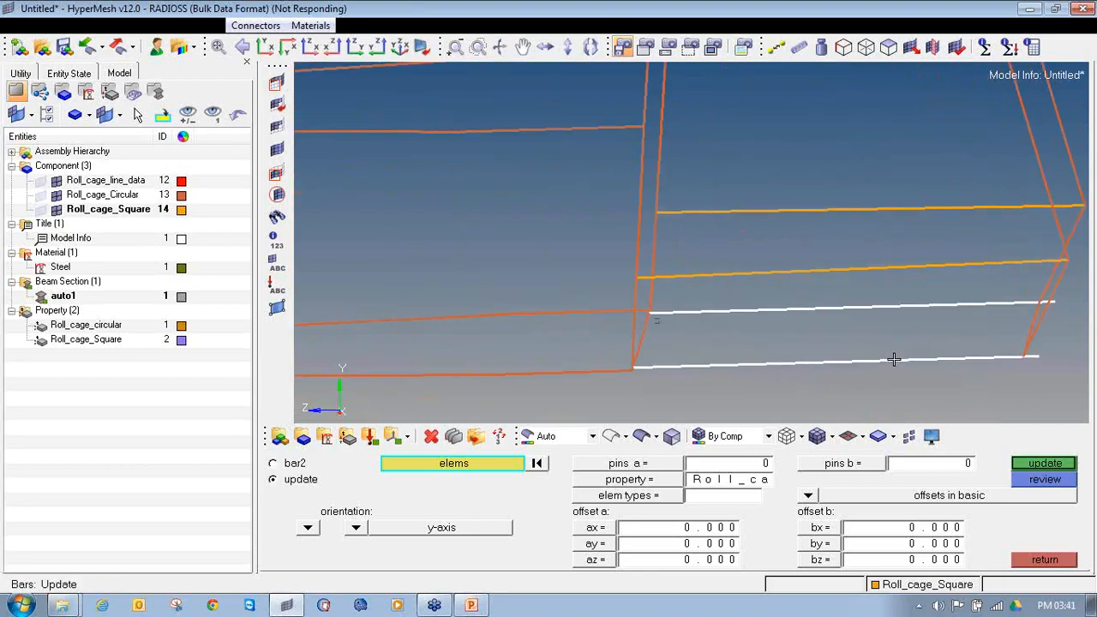
pyautogui.scroll(2, 900, 359)
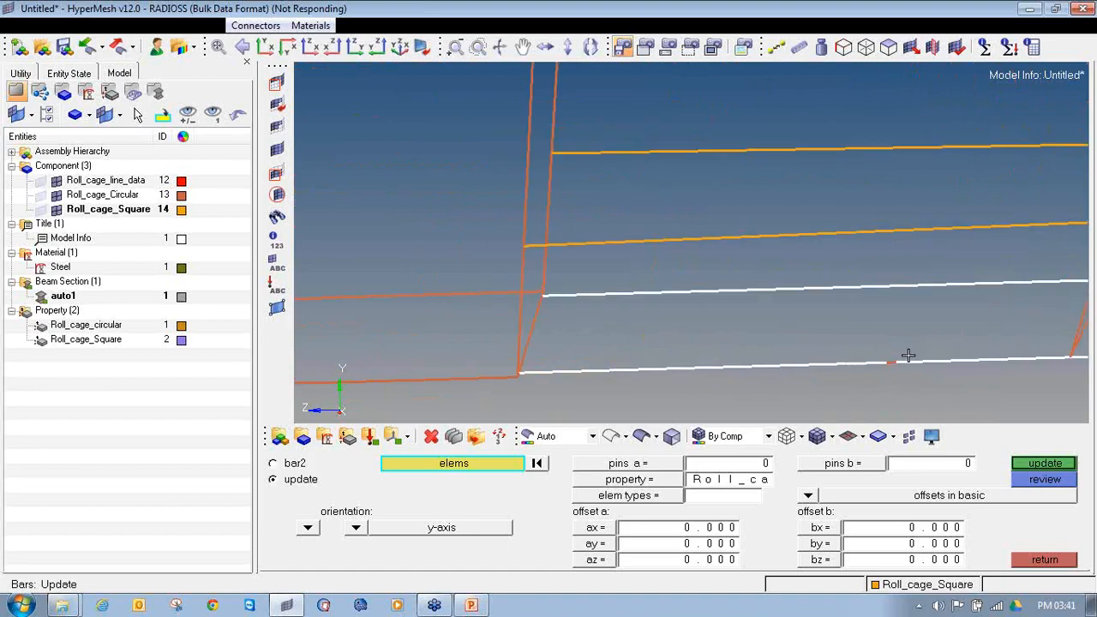
pyautogui.scroll(-3, 870, 368)
pyautogui.keyDown('ctrl'); pyautogui.moveTo(859, 402); pyautogui.dragTo(741, 389, button='right'); pyautogui.keyUp('ctrl')
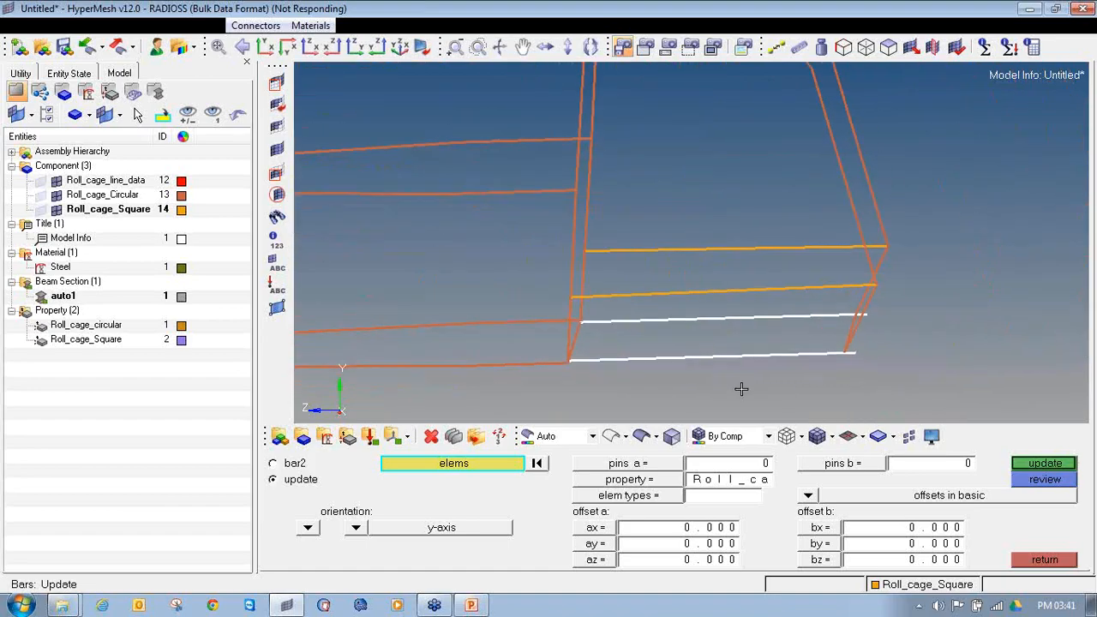
# Step: Update the selected lower rear tube elements with the Roll_cage_circular property and the CBEAM element type
pyautogui.click(600, 481)
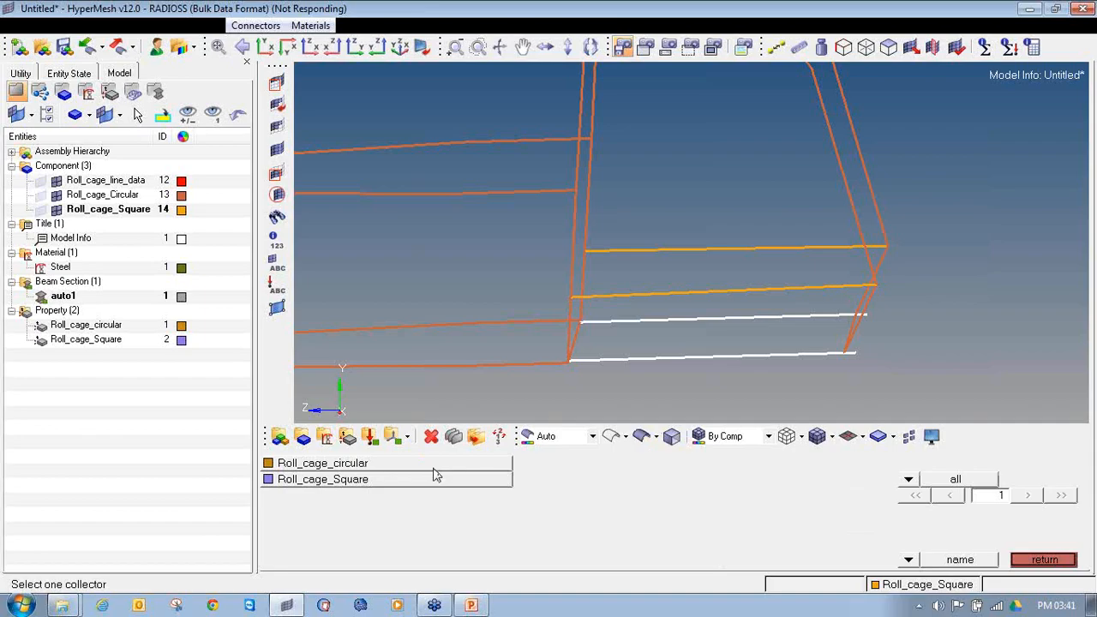
pyautogui.click(436, 478)
pyautogui.click(615, 499)
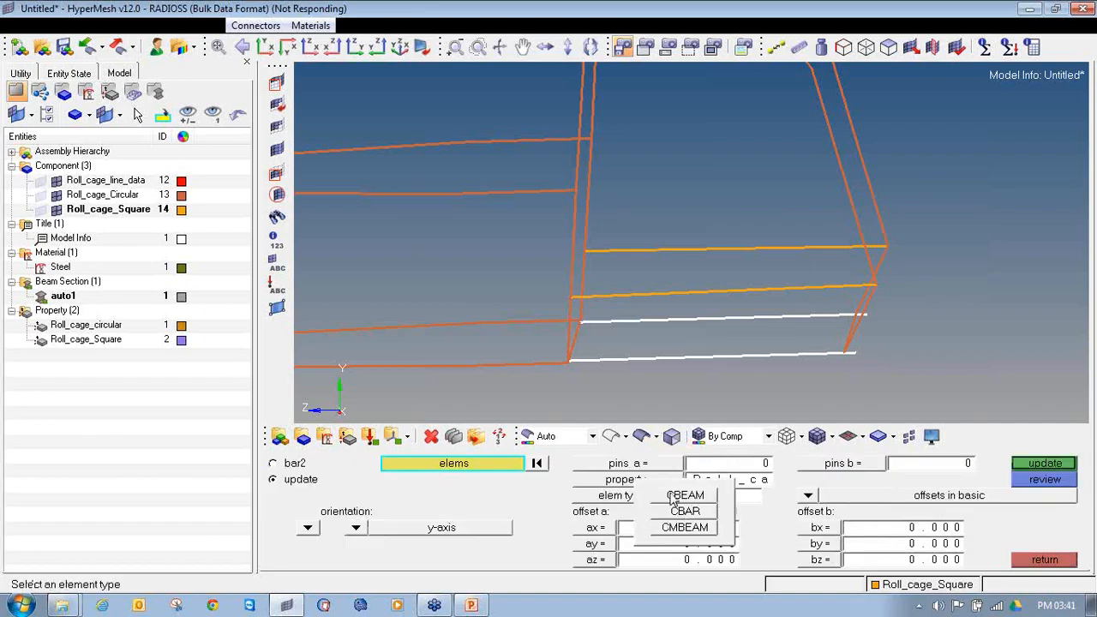
pyautogui.click(674, 495)
pyautogui.click(1058, 466)
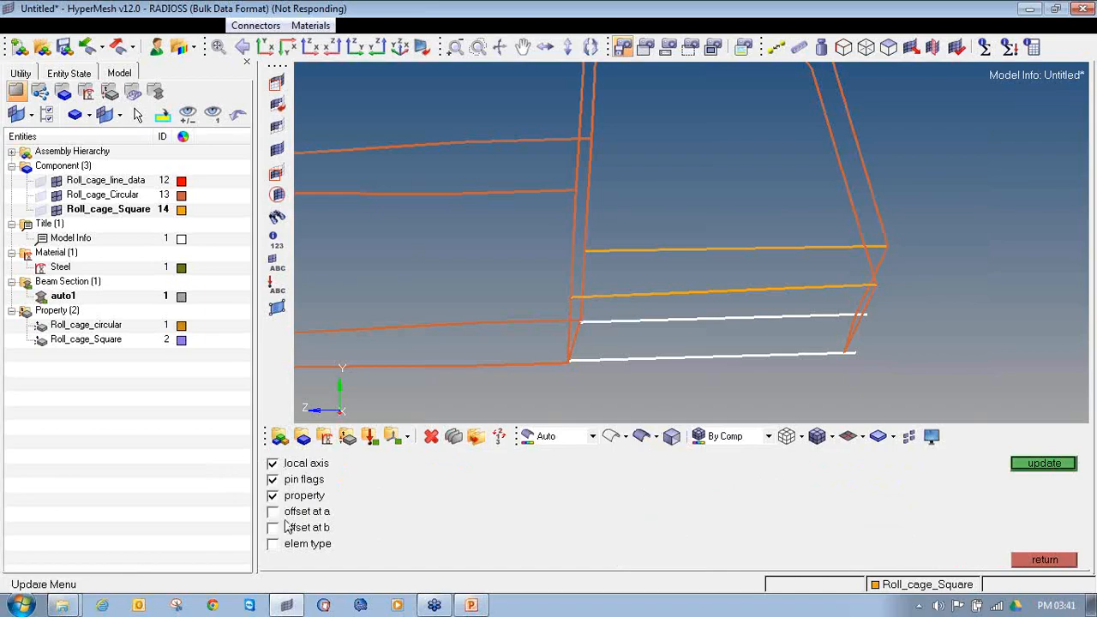
pyautogui.click(1022, 469)
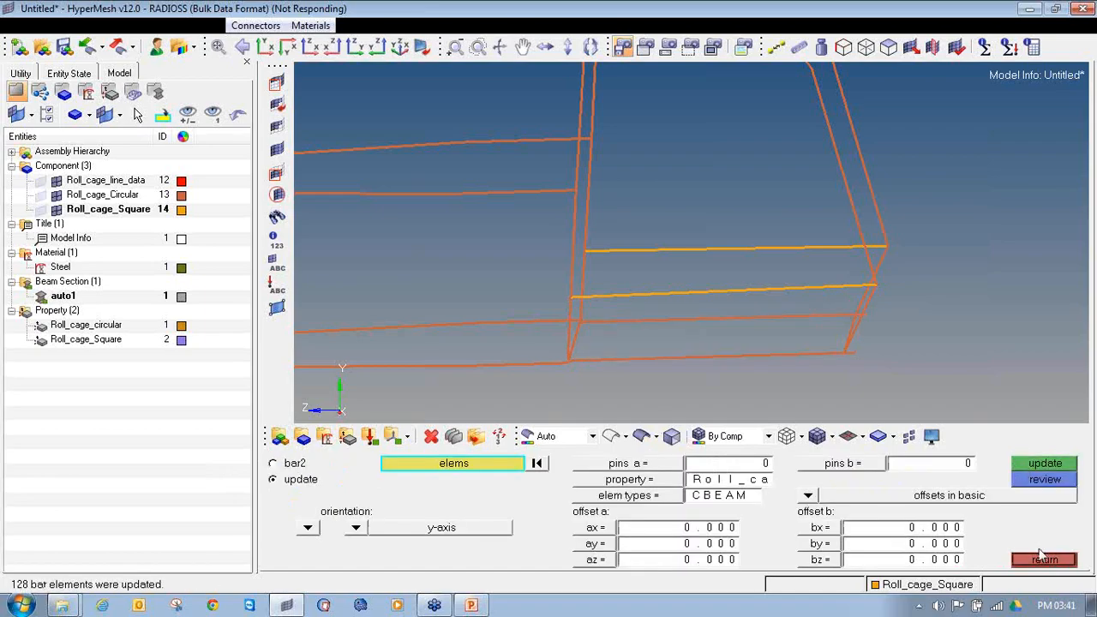
pyautogui.click(1045, 559)
# Step: Display the whole roll cage in 3D element representation and examine its beam sections
pyautogui.scroll(-5, 745, 294)
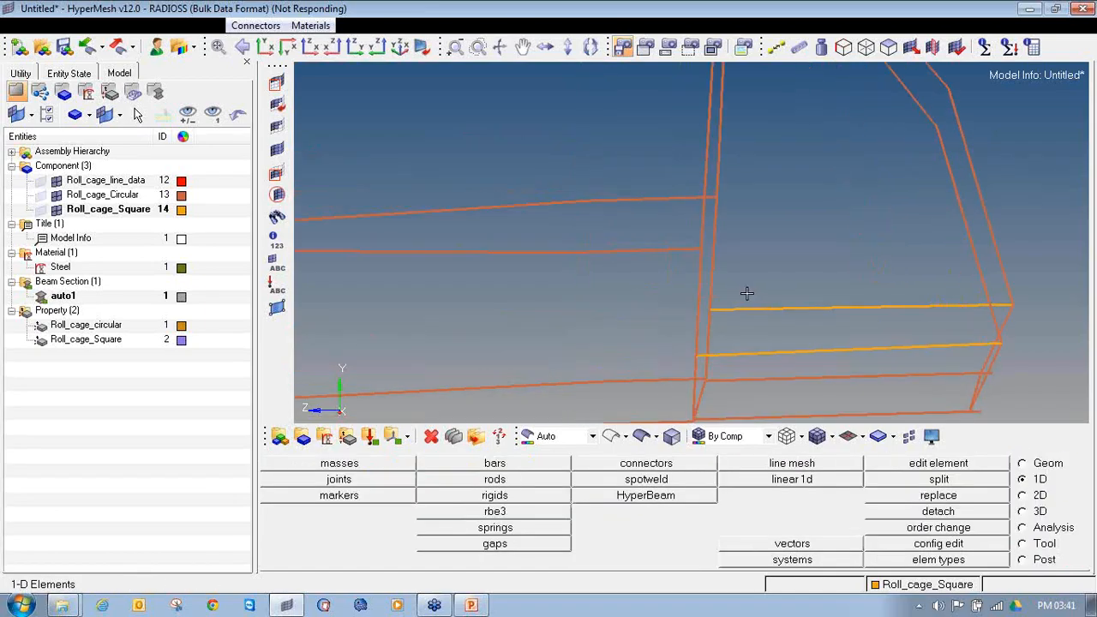
pyautogui.click(869, 439)
pyautogui.click(918, 478)
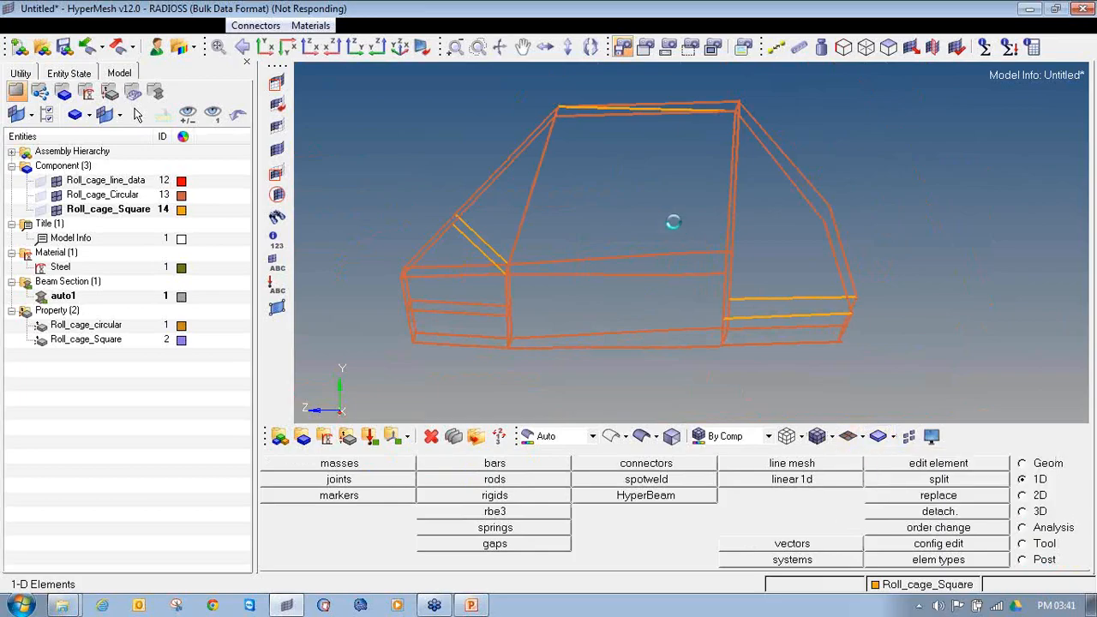
pyautogui.keyDown('ctrl'); pyautogui.moveTo(683, 245); pyautogui.dragTo(673, 291); pyautogui.keyUp('ctrl')
pyautogui.scroll(3, 660, 298)
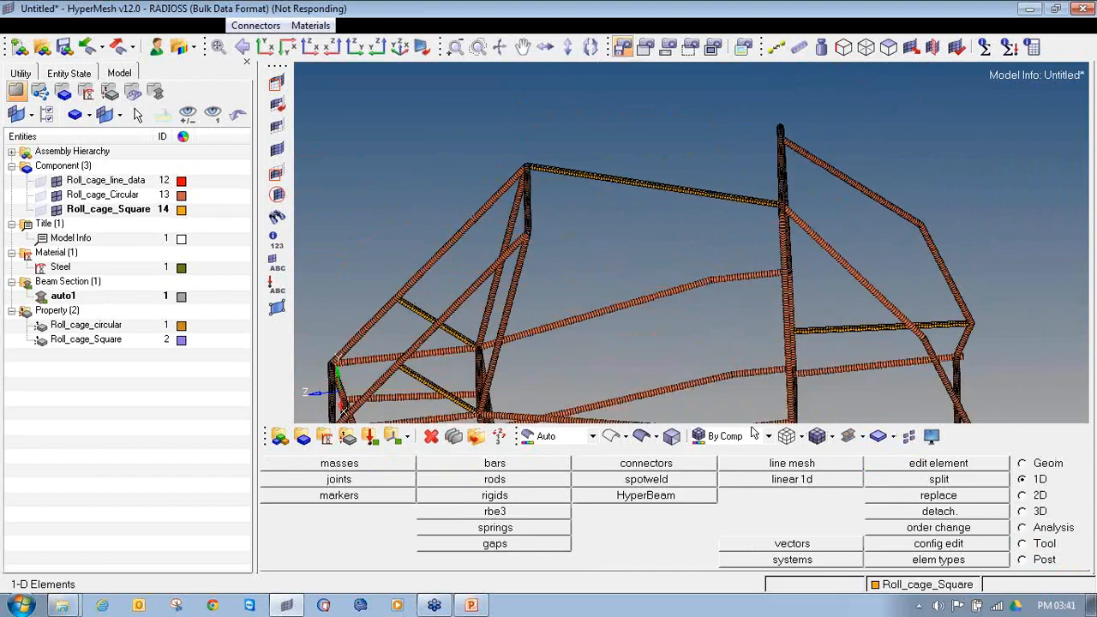
# Step: Restore the traditional element display and select the elements along one longitudinal roof tube for a bar update
pyautogui.click(863, 437)
pyautogui.click(868, 456)
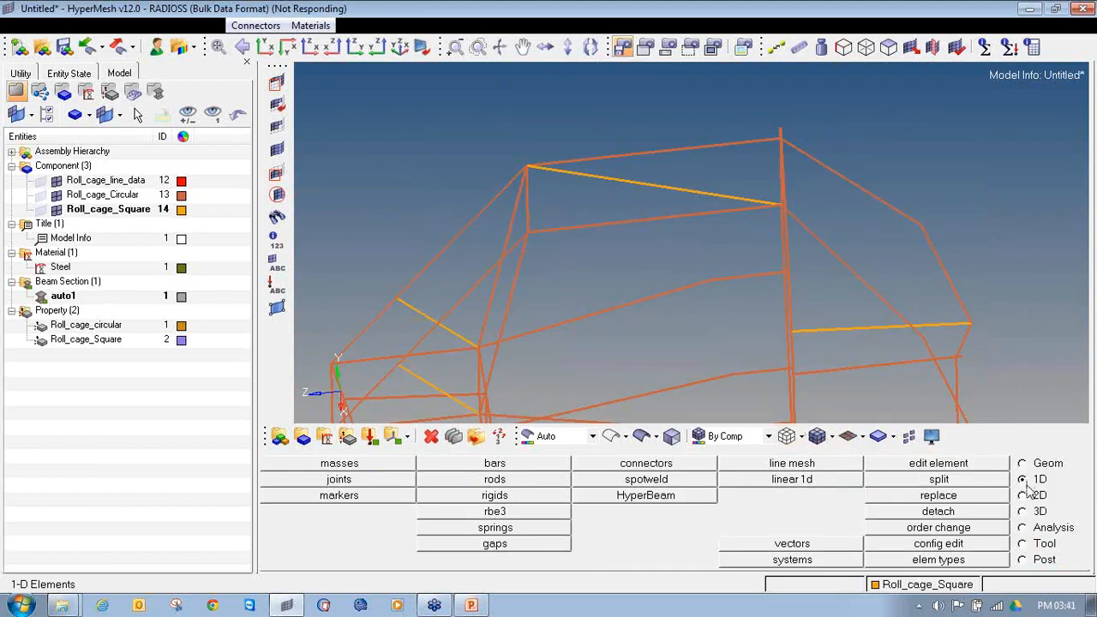
pyautogui.click(578, 467)
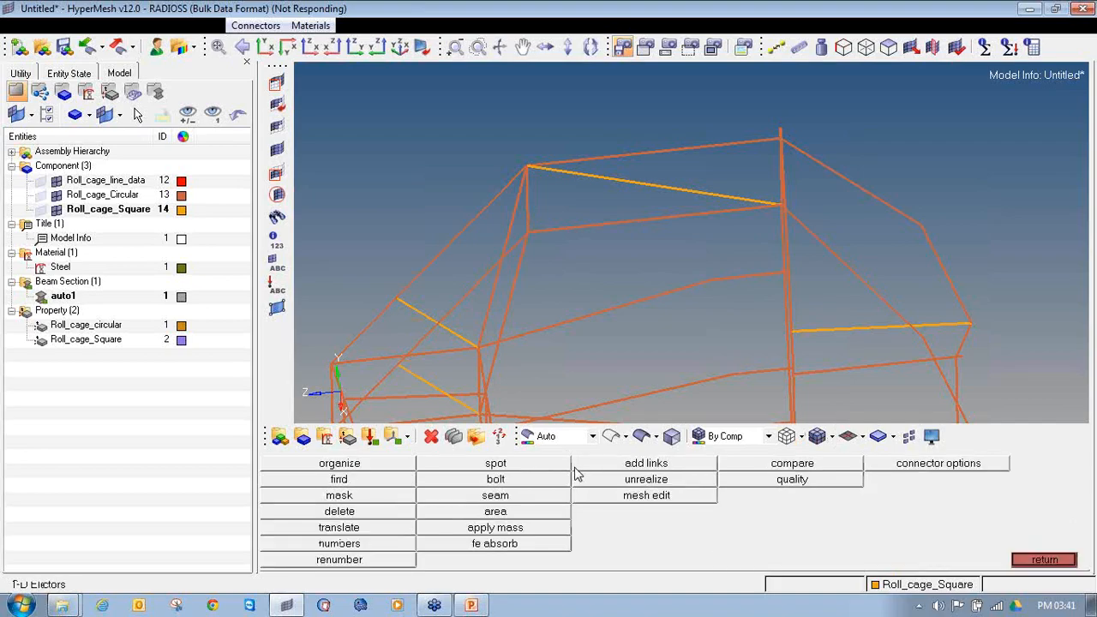
pyautogui.click(1045, 560)
pyautogui.click(496, 463)
pyautogui.scroll(2, 517, 244)
pyautogui.scroll(2, 518, 244)
pyautogui.keyDown('shift'); pyautogui.moveTo(724, 227); pyautogui.dragTo(725, 228); pyautogui.keyUp('shift')
pyautogui.keyDown('shift'); pyautogui.moveTo(614, 160); pyautogui.dragTo(890, 240); pyautogui.keyUp('shift')
pyautogui.keyDown('ctrl'); pyautogui.moveTo(803, 206); pyautogui.dragTo(510, 242, button='right'); pyautogui.keyUp('ctrl')
pyautogui.keyDown('shift'); pyautogui.moveTo(539, 187); pyautogui.dragTo(781, 239); pyautogui.keyUp('shift')
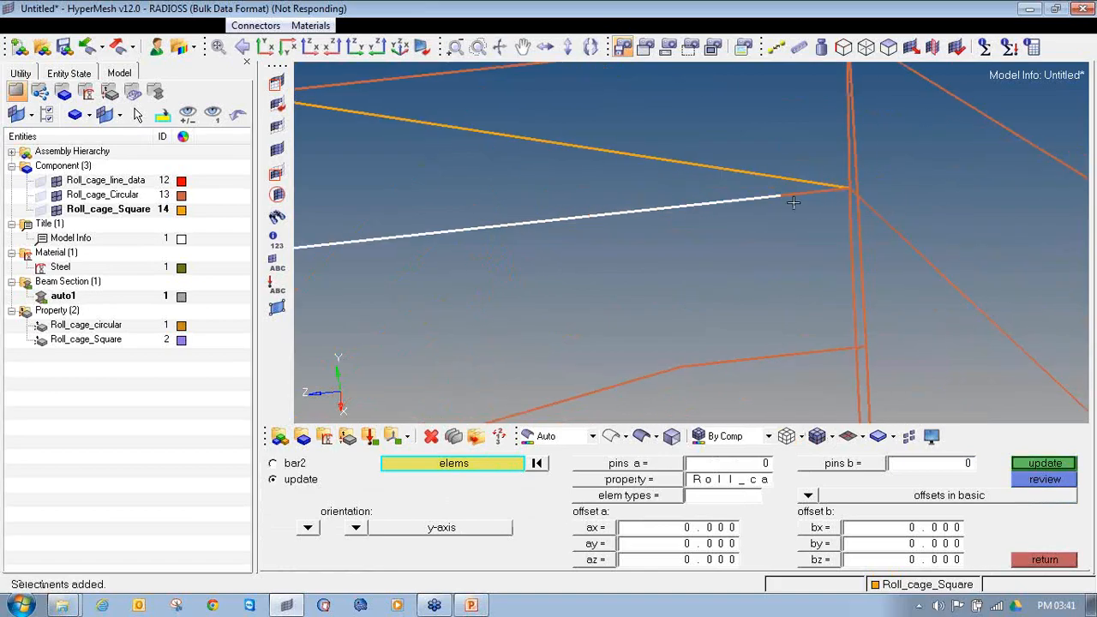
# Step: Add the remaining elements of this roof tube near its rear joint to the selection
pyautogui.scroll(2, 784, 197)
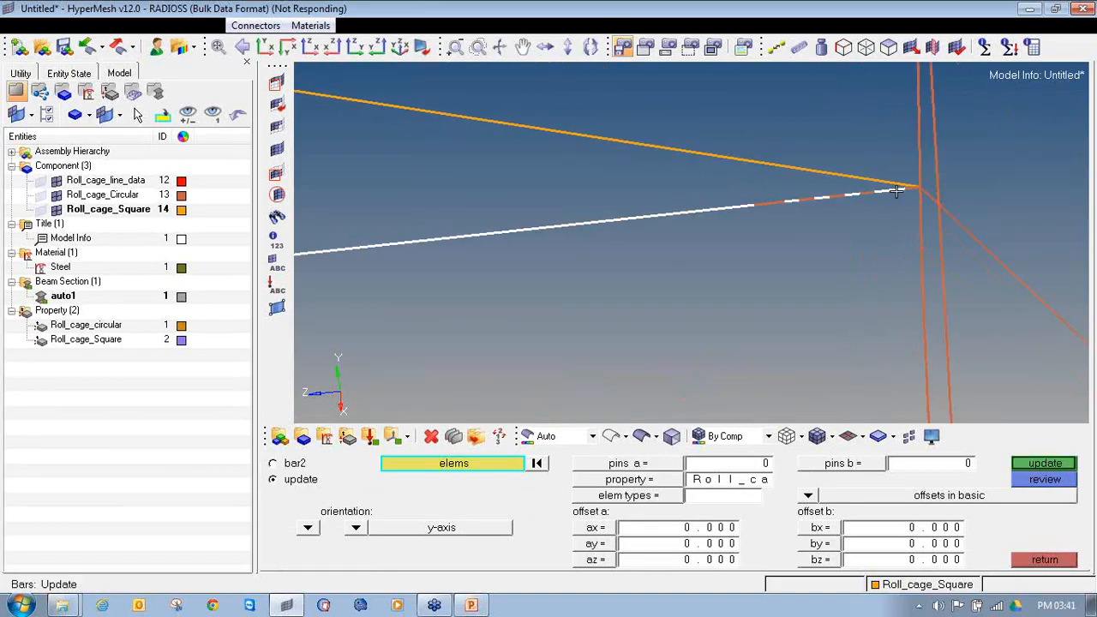
pyautogui.keyDown('ctrl'); pyautogui.scroll(2, 897, 191); pyautogui.keyUp('ctrl')
pyautogui.keyDown('shift'); pyautogui.moveTo(618, 196); pyautogui.dragTo(716, 246); pyautogui.keyUp('shift')
pyautogui.keyDown('shift'); pyautogui.moveTo(696, 180); pyautogui.dragTo(858, 218); pyautogui.keyUp('shift')
pyautogui.keyDown('ctrl'); pyautogui.moveTo(853, 199); pyautogui.dragTo(775, 385, button='right'); pyautogui.keyUp('ctrl')
pyautogui.keyDown('ctrl'); pyautogui.scroll(-2, 761, 211); pyautogui.keyUp('ctrl')
# Step: Extend the selection with the elements along the opposite longitudinal roof tube
pyautogui.keyDown('ctrl'); pyautogui.scroll(2, 747, 232); pyautogui.keyUp('ctrl')
pyautogui.keyDown('shift'); pyautogui.moveTo(774, 212); pyautogui.dragTo(846, 243); pyautogui.keyUp('shift')
pyautogui.keyDown('ctrl'); pyautogui.scroll(3, 848, 240); pyautogui.keyUp('ctrl')
pyautogui.keyDown('shift'); pyautogui.moveTo(312, 150); pyautogui.dragTo(658, 304); pyautogui.keyUp('shift')
pyautogui.keyDown('ctrl'); pyautogui.scroll(-1, 512, 294); pyautogui.keyUp('ctrl')
pyautogui.keyDown('ctrl'); pyautogui.moveTo(737, 233); pyautogui.dragTo(766, 289, button='right'); pyautogui.keyUp('ctrl')
pyautogui.keyDown('shift'); pyautogui.moveTo(302, 216); pyautogui.dragTo(717, 332); pyautogui.keyUp('shift')
pyautogui.keyDown('ctrl'); pyautogui.moveTo(448, 297); pyautogui.dragTo(795, 212, button='right'); pyautogui.keyUp('ctrl')
pyautogui.keyDown('shift'); pyautogui.moveTo(358, 196); pyautogui.dragTo(759, 274); pyautogui.keyUp('shift')
pyautogui.keyDown('ctrl'); pyautogui.scroll(-1, 589, 274); pyautogui.keyUp('ctrl')
pyautogui.keyDown('shift'); pyautogui.moveTo(530, 221); pyautogui.dragTo(778, 298); pyautogui.keyUp('shift')
# Step: Add the missed individual elements and the last stretches so that both longitudinal roof tubes are fully selected
pyautogui.keyDown('ctrl'); pyautogui.scroll(2, 513, 271); pyautogui.keyUp('ctrl')
pyautogui.click(372, 283)
pyautogui.click(431, 281)
pyautogui.click(464, 278)
pyautogui.keyDown('ctrl'); pyautogui.moveTo(308, 293); pyautogui.dragTo(603, 243, button='right'); pyautogui.keyUp('ctrl')
pyautogui.keyDown('ctrl'); pyautogui.scroll(2, 602, 243); pyautogui.keyUp('ctrl')
pyautogui.click(544, 250)
pyautogui.click(601, 245)
pyautogui.keyDown('shift'); pyautogui.moveTo(738, 238); pyautogui.dragTo(749, 242); pyautogui.keyUp('shift')
pyautogui.keyDown('shift'); pyautogui.moveTo(705, 201); pyautogui.dragTo(965, 254); pyautogui.keyUp('shift')
pyautogui.keyDown('ctrl'); pyautogui.moveTo(872, 244); pyautogui.dragTo(488, 266, button='right'); pyautogui.keyUp('ctrl')
pyautogui.keyDown('shift'); pyautogui.moveTo(562, 191); pyautogui.dragTo(885, 251); pyautogui.keyUp('shift')
pyautogui.keyDown('ctrl'); pyautogui.scroll(-7, 865, 245); pyautogui.keyUp('ctrl')
pyautogui.keyDown('ctrl'); pyautogui.moveTo(883, 418); pyautogui.dragTo(756, 289); pyautogui.keyUp('ctrl')
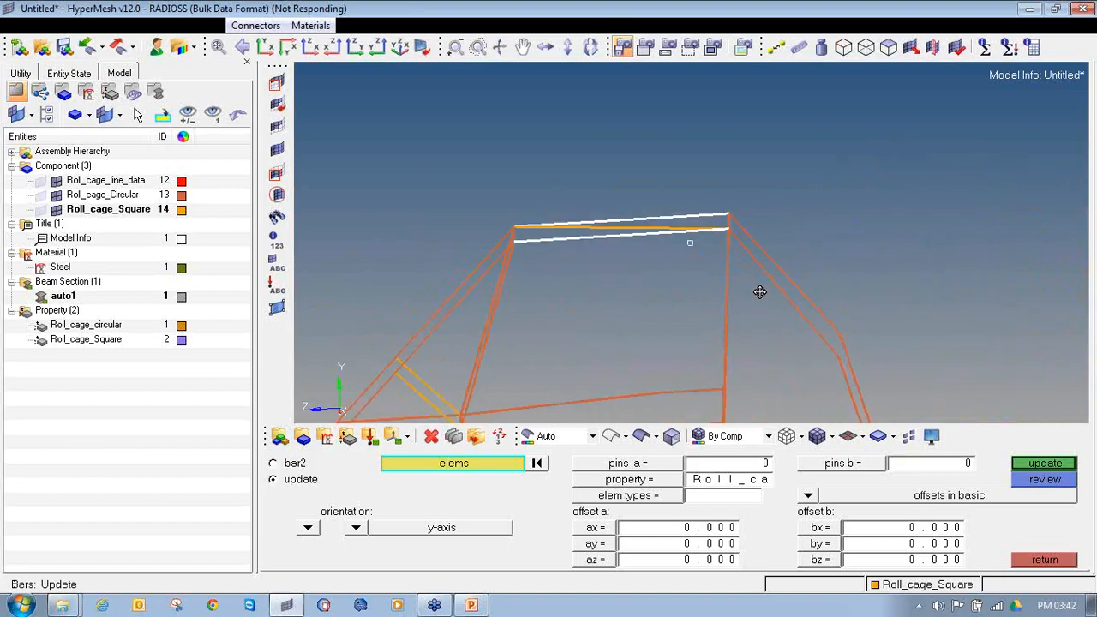
# Step: Update the selected roof tube elements with the Roll_cage_circular property and the CBEAM element type
pyautogui.click(611, 481)
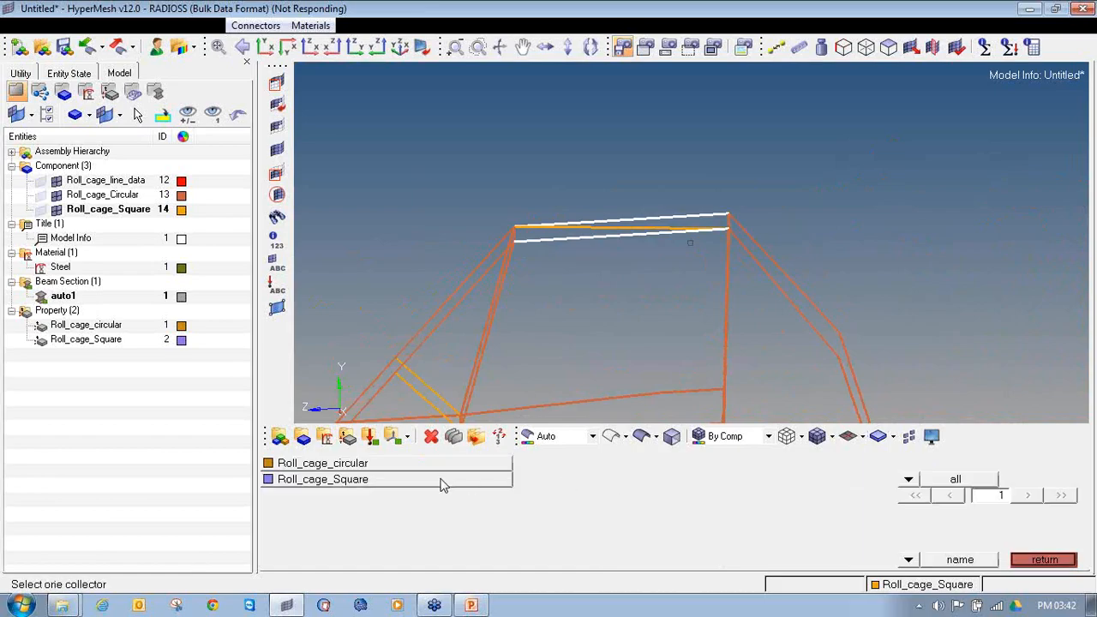
pyautogui.click(436, 466)
pyautogui.click(649, 497)
pyautogui.click(686, 489)
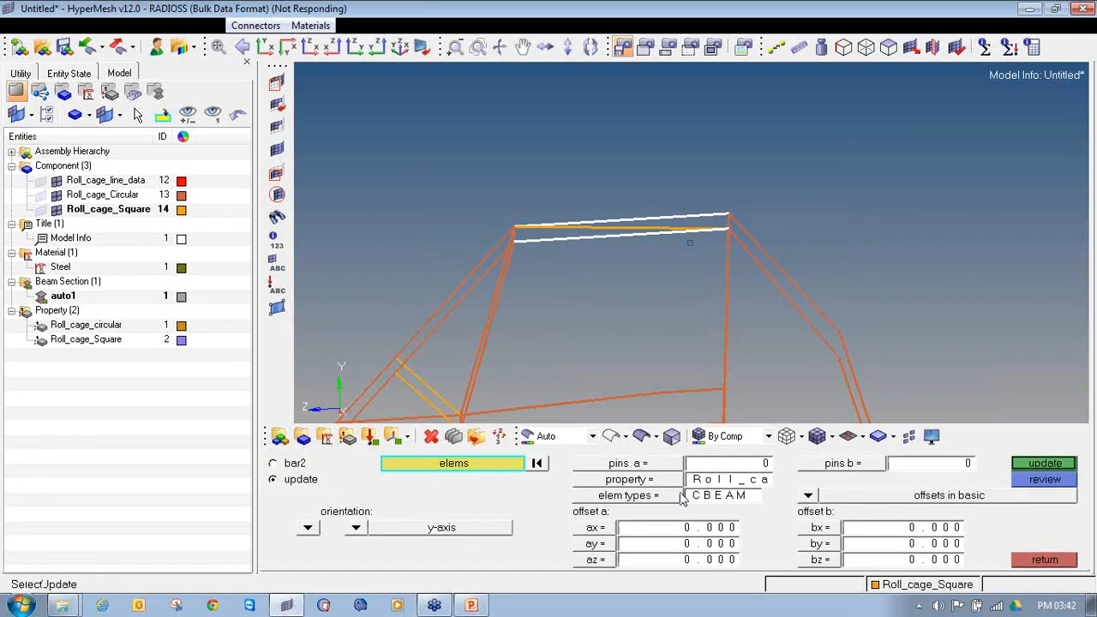
pyautogui.click(1025, 467)
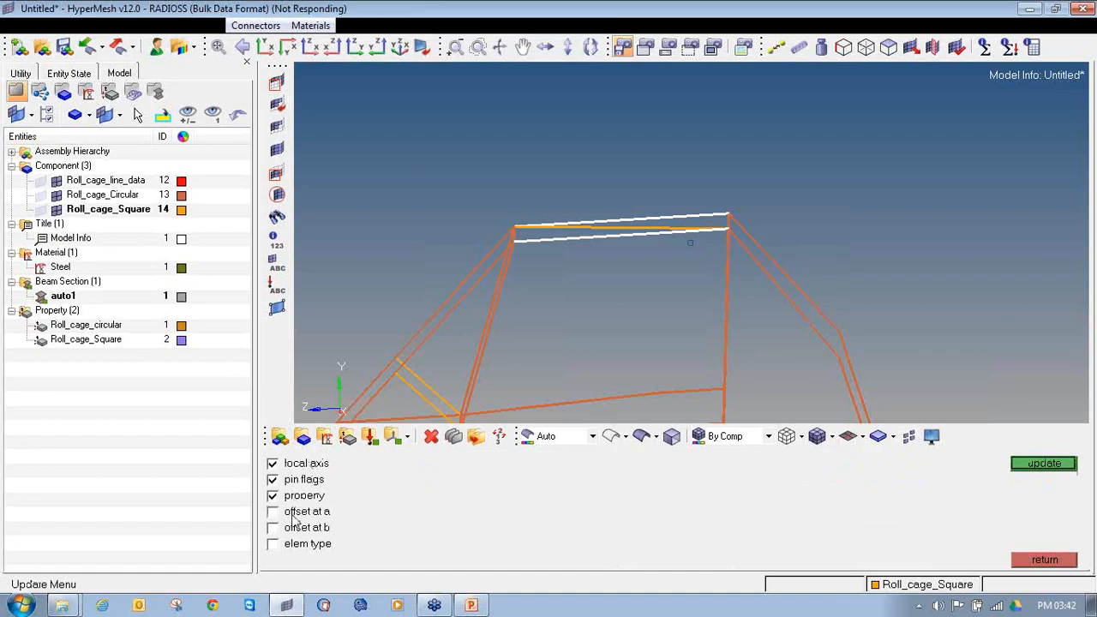
pyautogui.click(1039, 468)
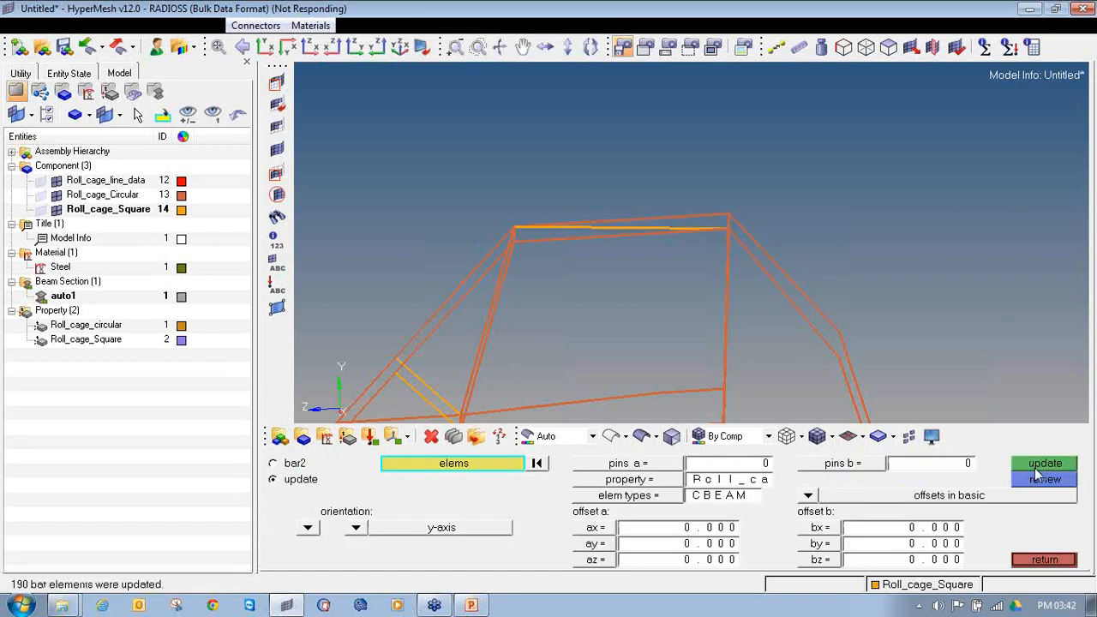
pyautogui.click(1040, 562)
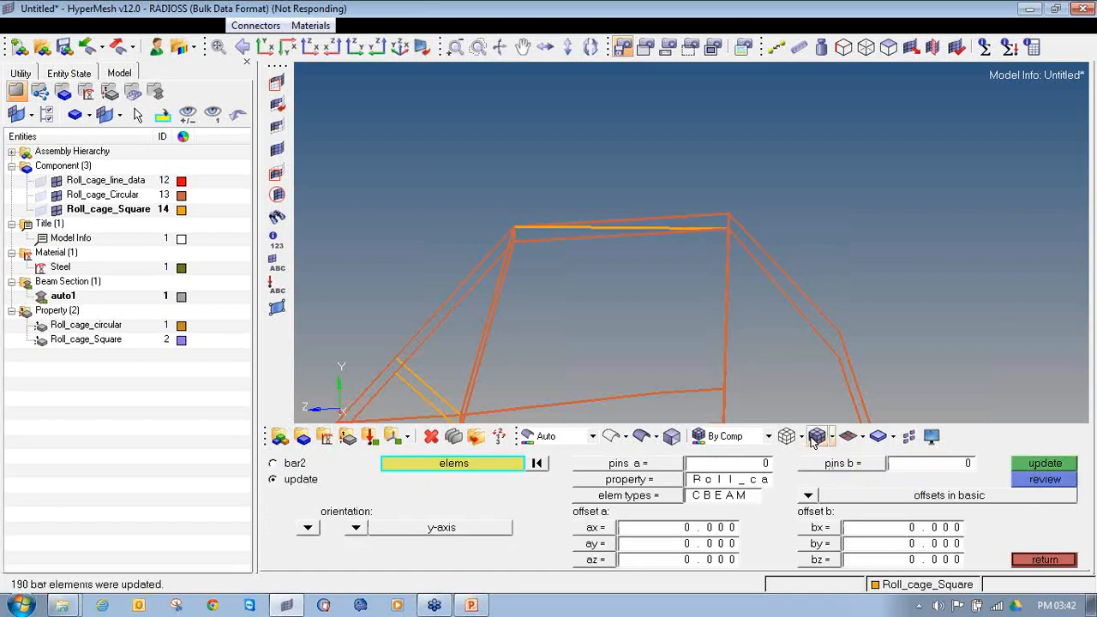
# Step: Examine the whole roll cage in 3D element representation and return it to the traditional element display
pyautogui.click(863, 440)
pyautogui.click(909, 481)
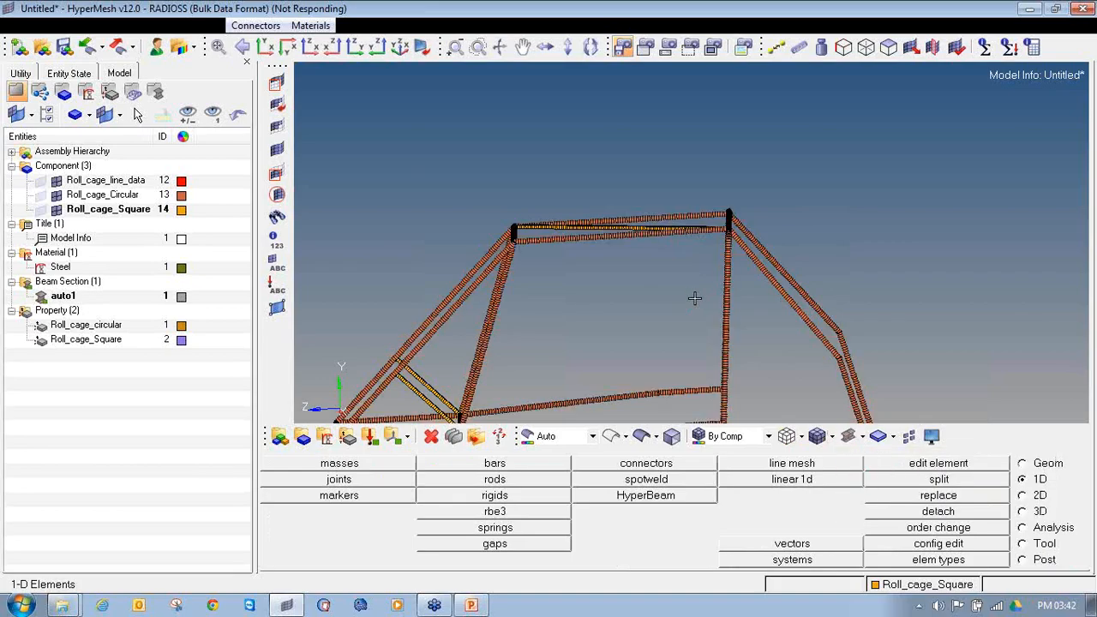
pyautogui.keyDown('ctrl'); pyautogui.scroll(-4, 670, 262); pyautogui.keyUp('ctrl')
pyautogui.keyDown('ctrl'); pyautogui.moveTo(688, 222); pyautogui.dragTo(800, 275); pyautogui.keyUp('ctrl')
pyautogui.keyDown('ctrl'); pyautogui.scroll(4, 657, 262); pyautogui.keyUp('ctrl')
pyautogui.click(862, 437)
pyautogui.click(863, 461)
pyautogui.keyDown('ctrl'); pyautogui.moveTo(549, 300); pyautogui.dragTo(510, 361); pyautogui.keyUp('ctrl')
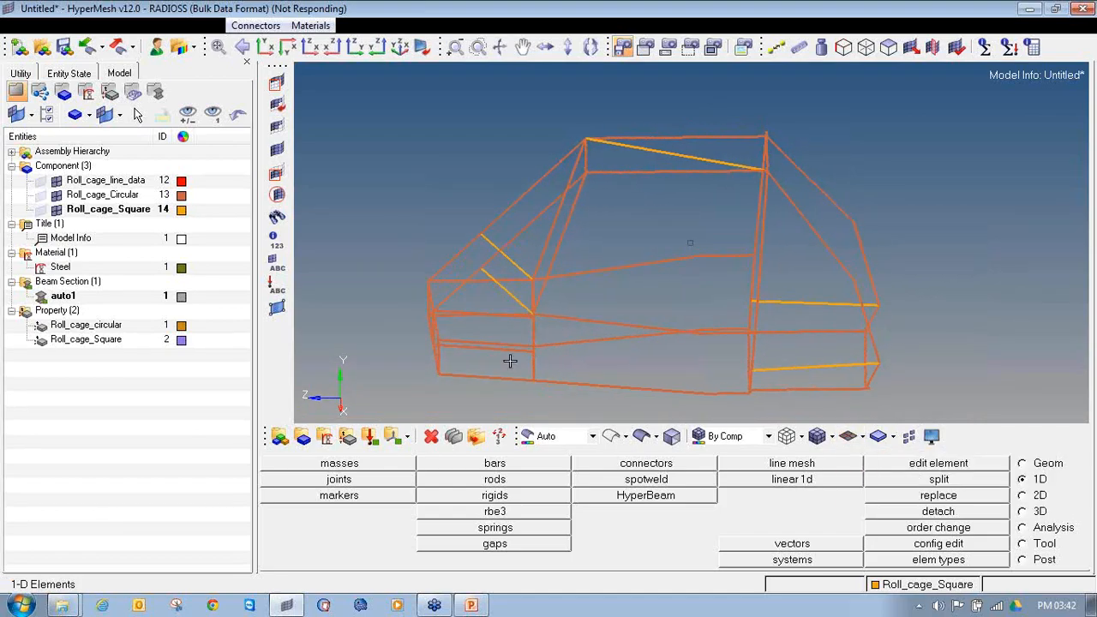
# Step: Open the Check Elements tool at its 2-d quality criteria
pyautogui.click(1023, 528)
pyautogui.click(1024, 544)
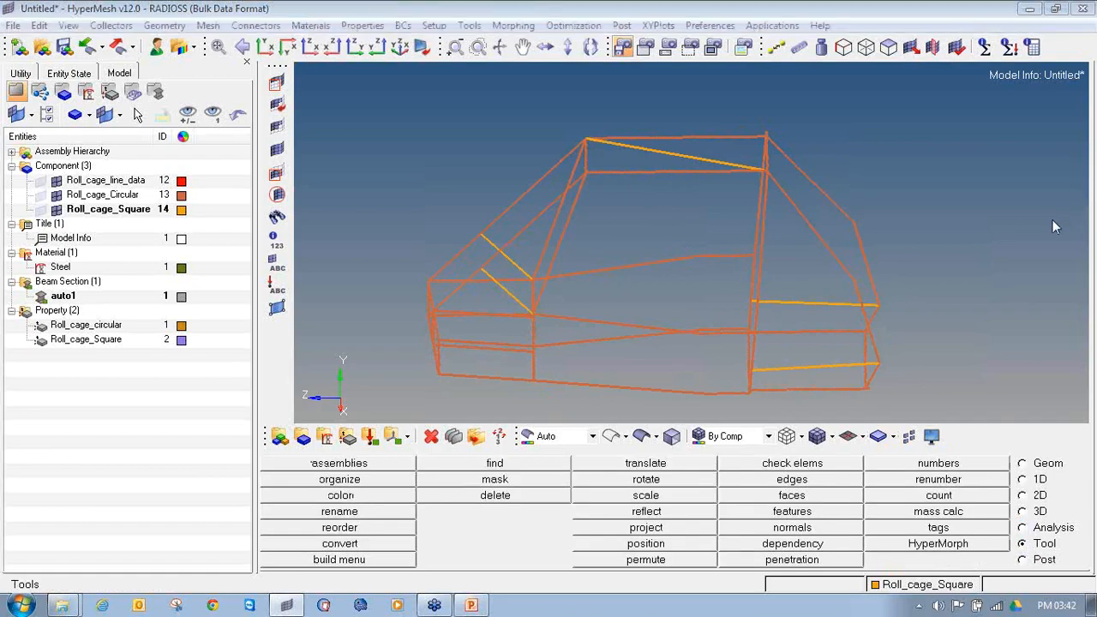
pyautogui.moveTo(1032, 527)
pyautogui.mouseDown()
pyautogui.moveTo(1040, 543)
pyautogui.moveTo(1064, 535)
pyautogui.mouseUp()
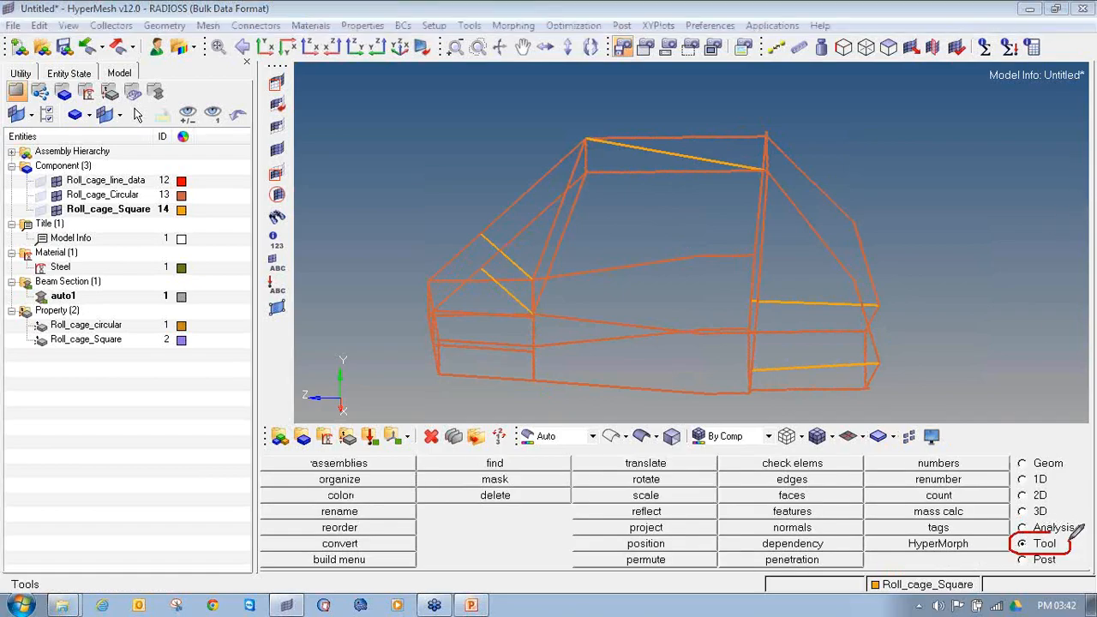
pyautogui.moveTo(754, 454)
pyautogui.mouseDown()
pyautogui.moveTo(765, 470)
pyautogui.moveTo(835, 449)
pyautogui.moveTo(743, 455)
pyautogui.mouseUp()
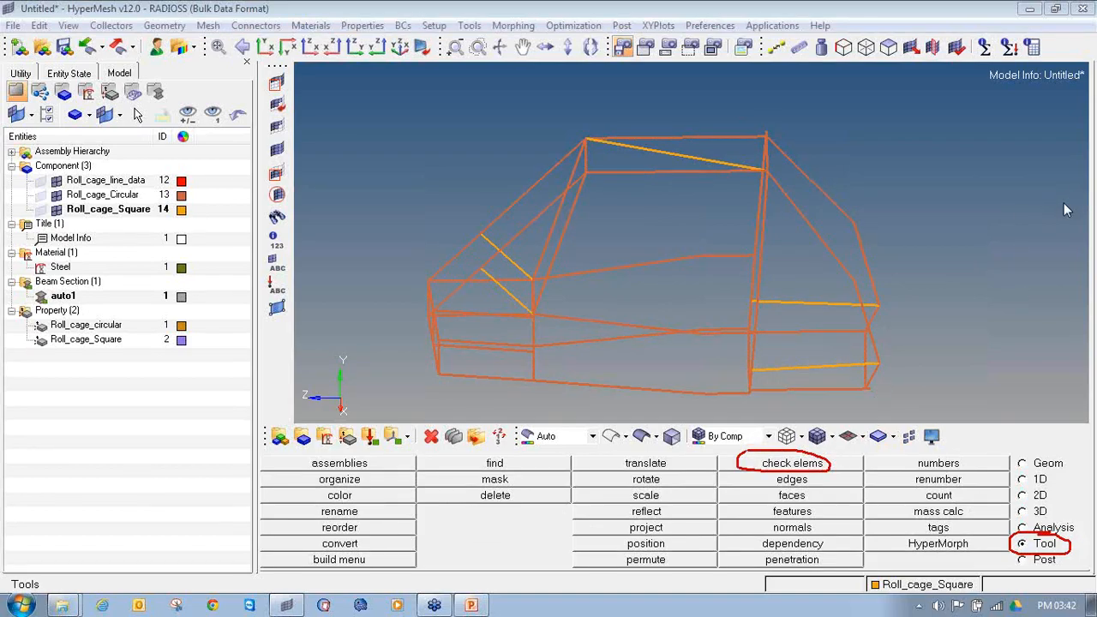
pyautogui.click(777, 469)
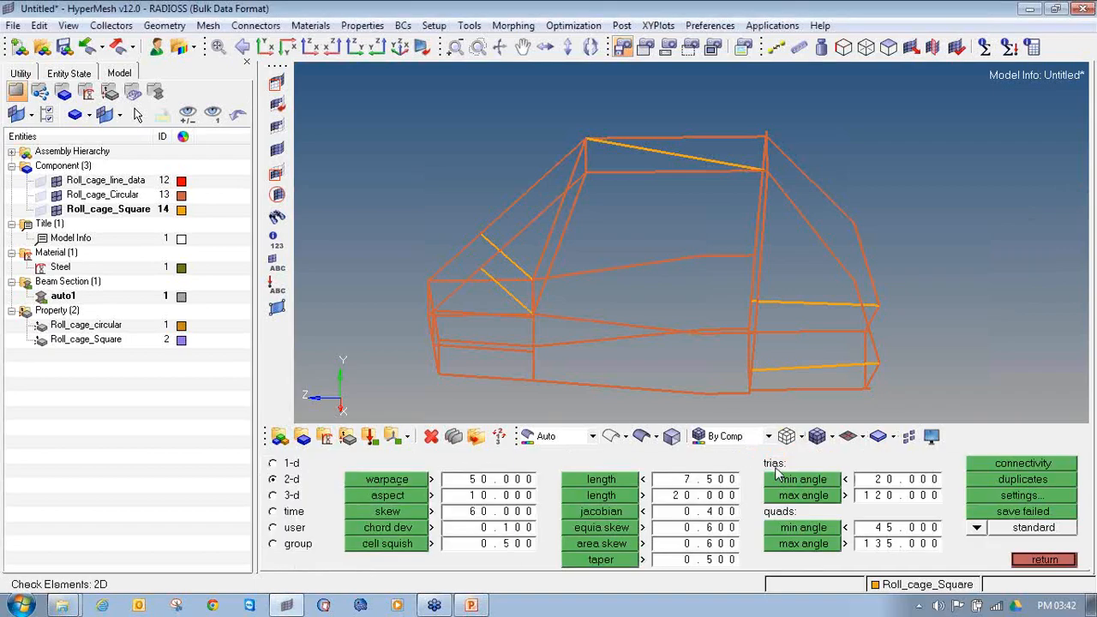
pyautogui.click(1046, 559)
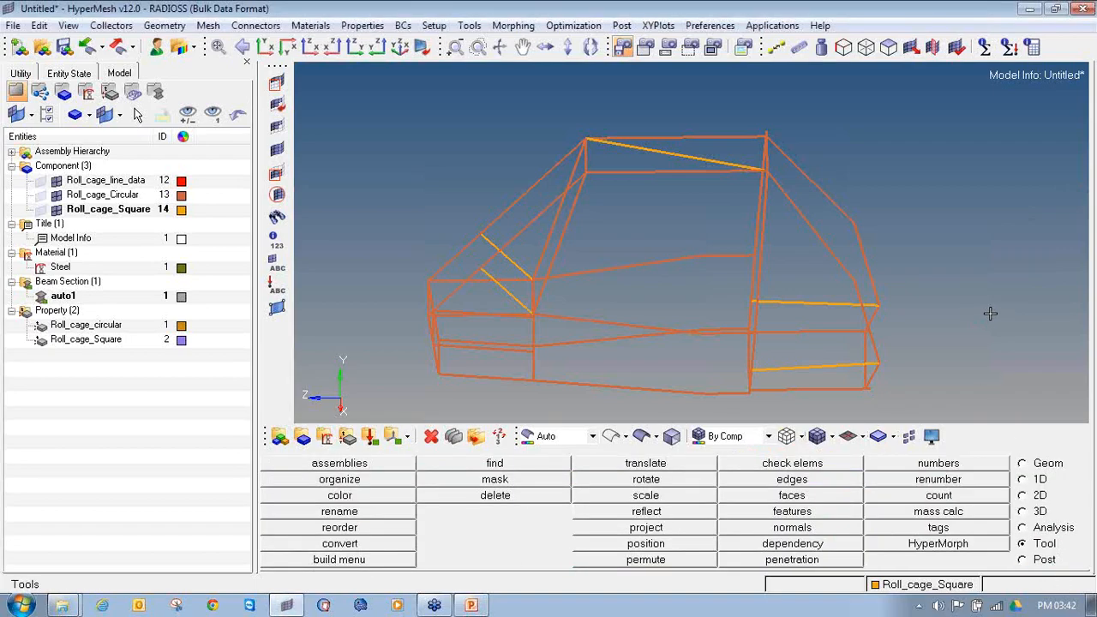
pyautogui.press('F10')
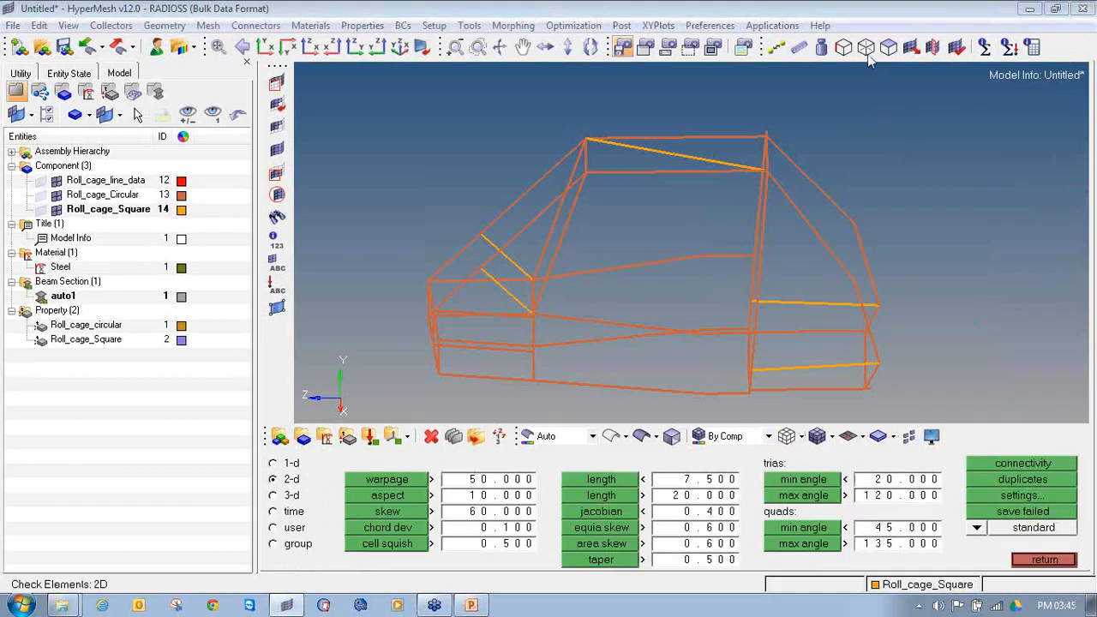
pyautogui.click(1038, 559)
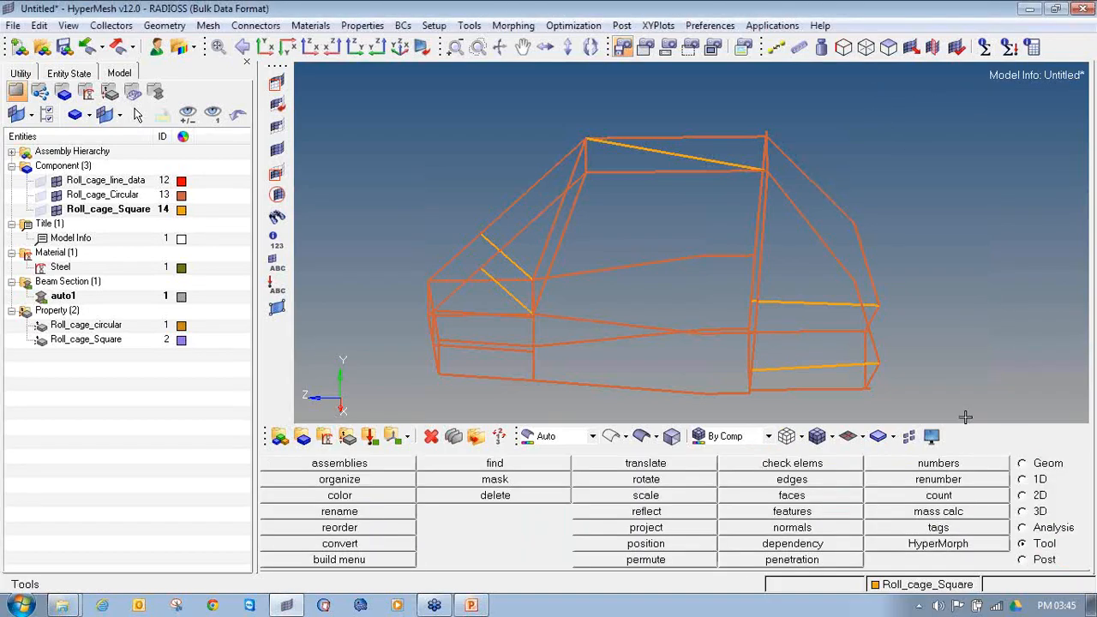
pyautogui.press('F10')
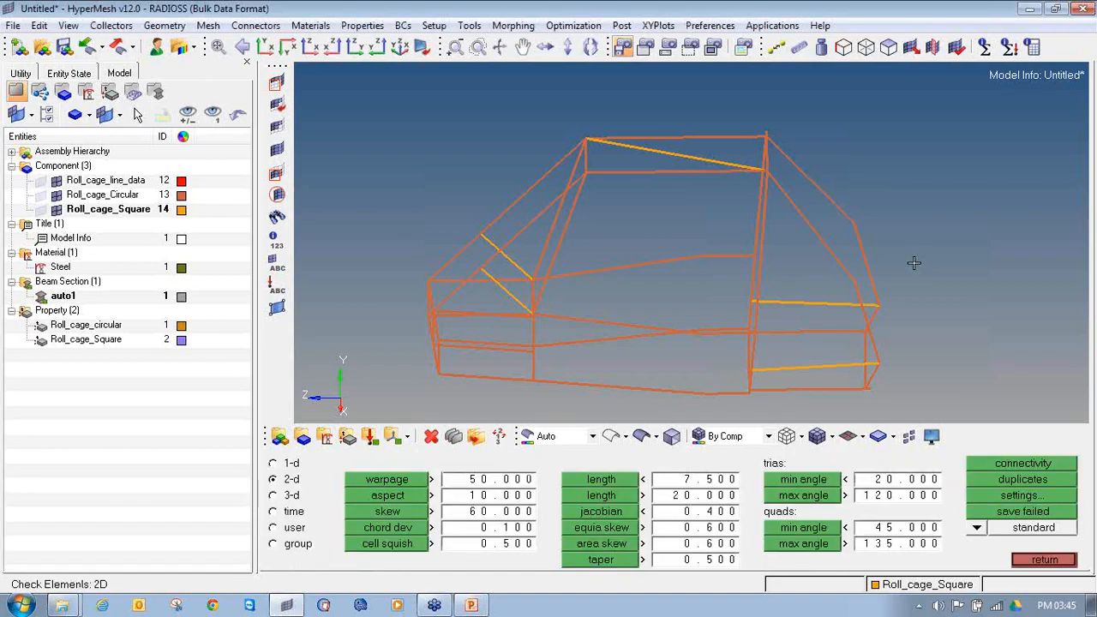
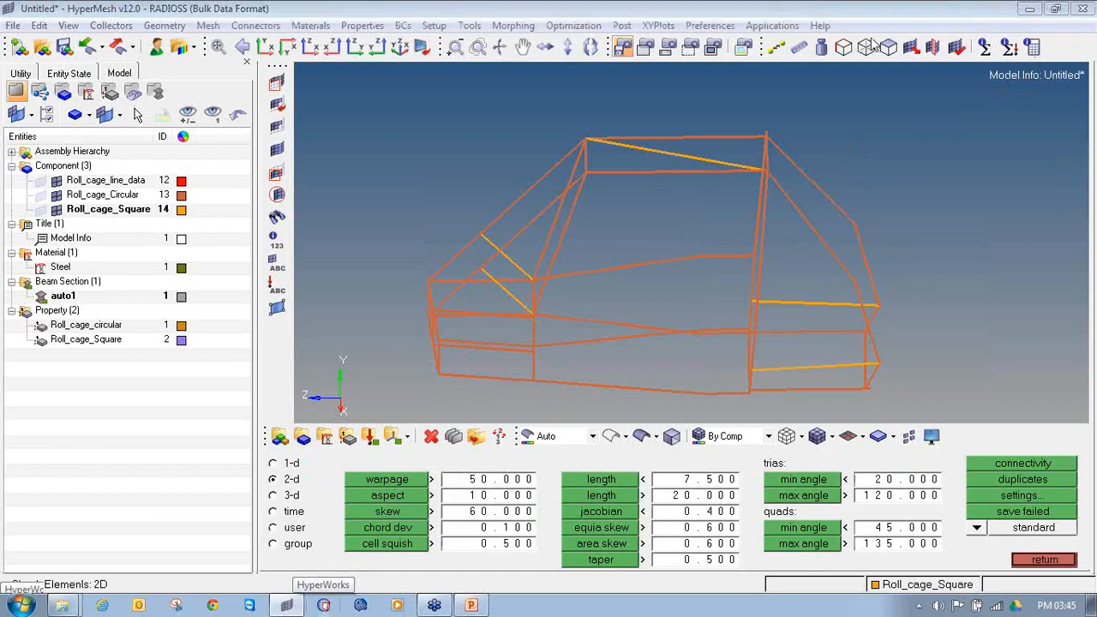
# Step: Check the roll cage's 1-d elements for duplicates
pyautogui.click(291, 463)
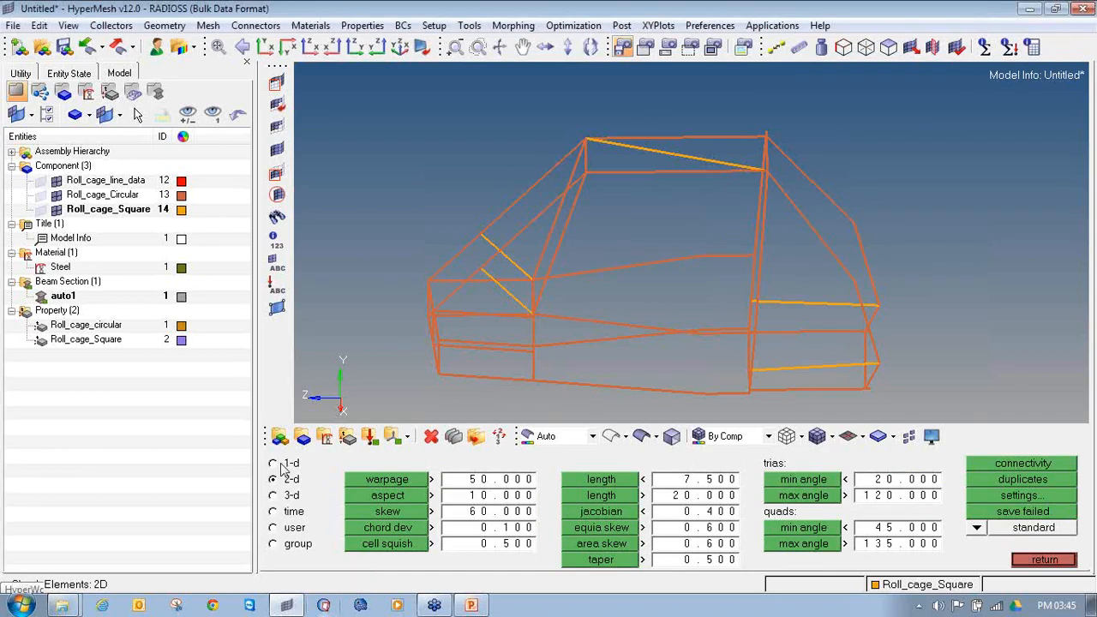
pyautogui.keyDown('ctrl'); pyautogui.moveTo(550, 321); pyautogui.dragTo(593, 298); pyautogui.keyUp('ctrl')
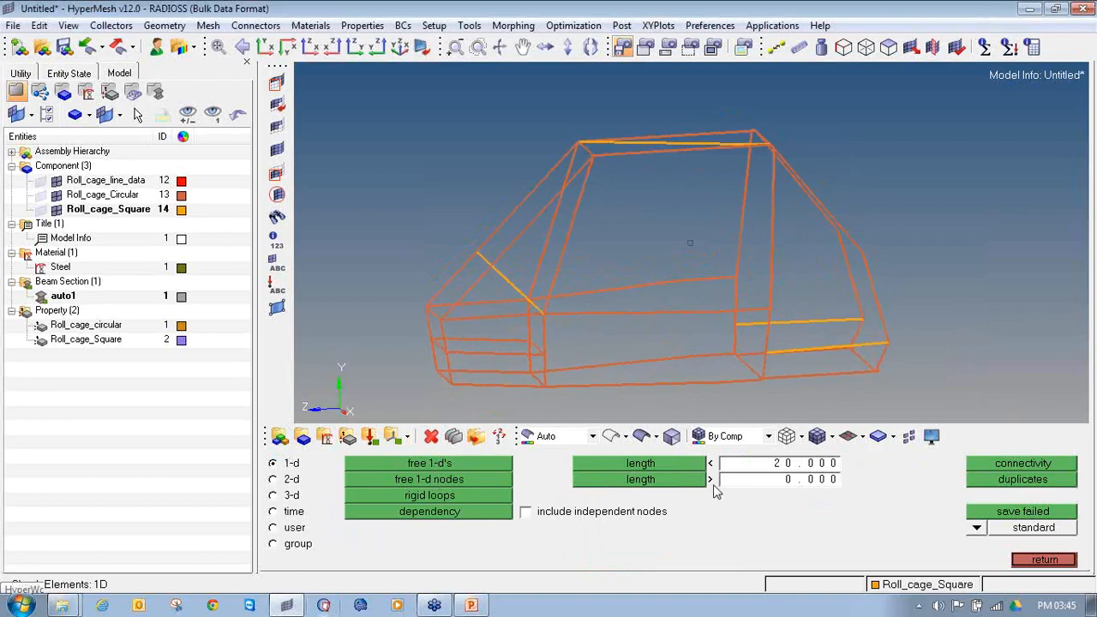
pyautogui.click(984, 482)
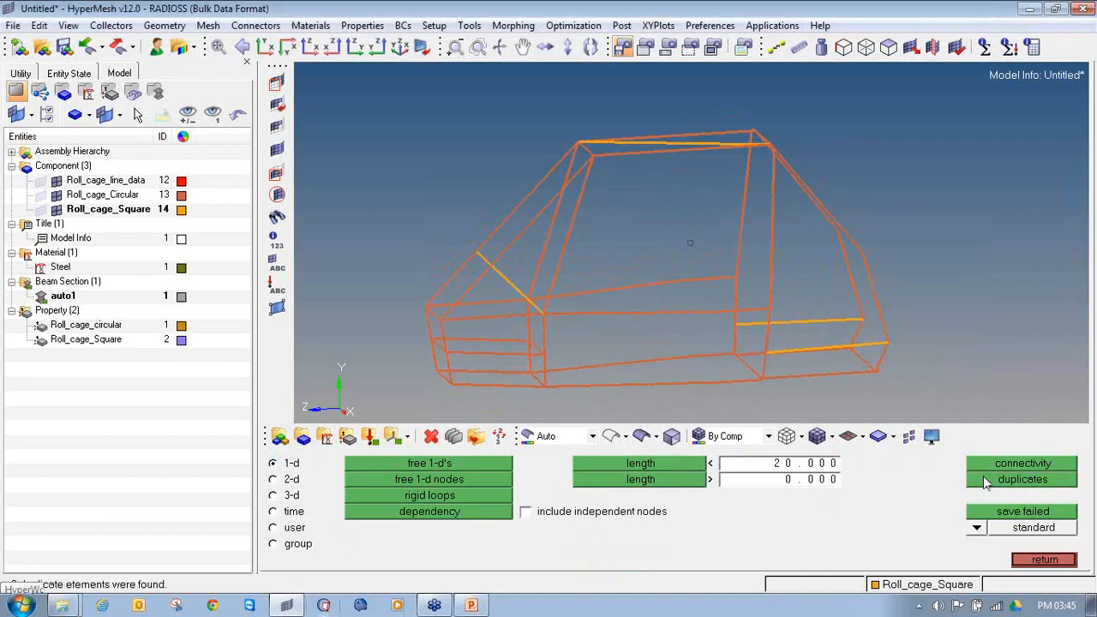
# Step: Find the free 1-d elements of the roll cage and save the failed elements to the user mark
pyautogui.click(447, 463)
pyautogui.moveTo(631, 255)
pyautogui.keyDown('ctrl'); pyautogui.mouseDown()
pyautogui.moveTo(609, 260)
pyautogui.moveTo(653, 256)
pyautogui.moveTo(629, 256)
pyautogui.mouseUp(); pyautogui.keyUp('ctrl')
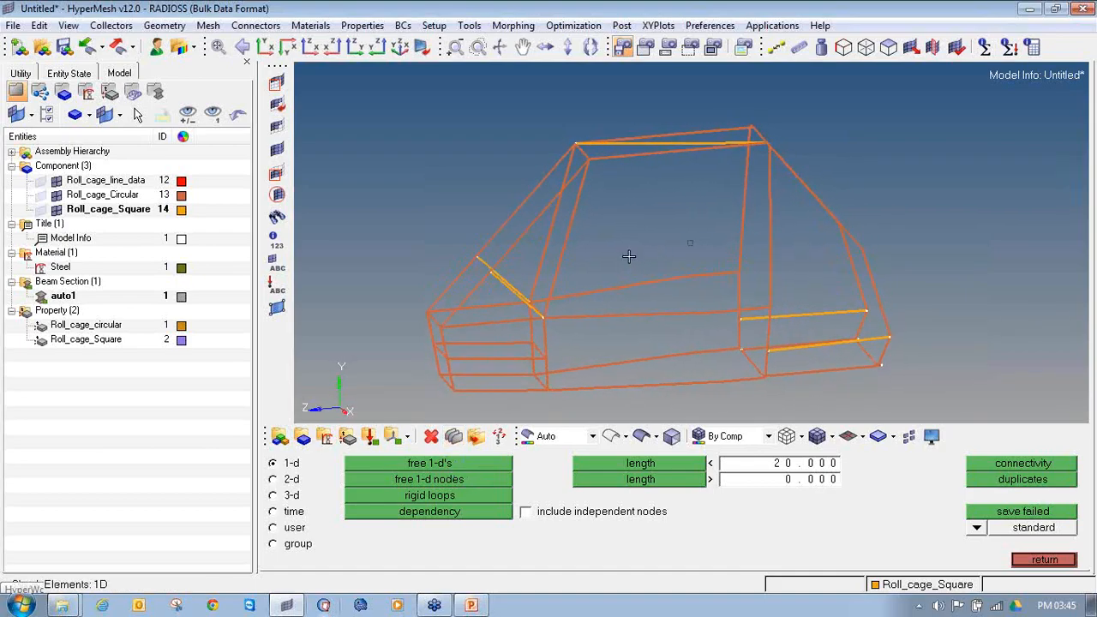
pyautogui.click(474, 464)
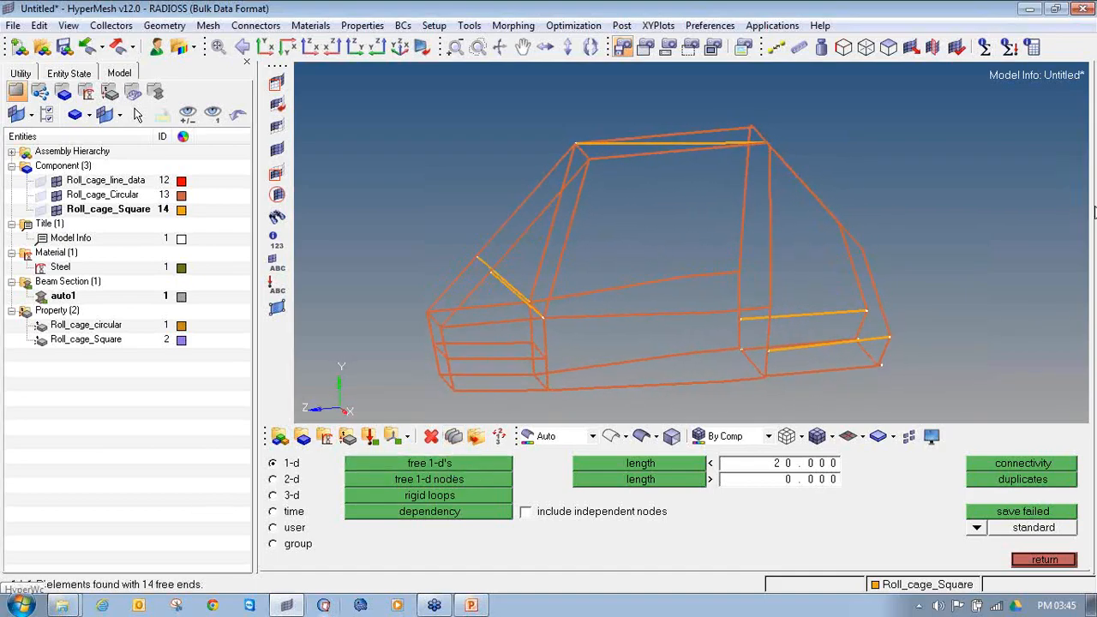
pyautogui.moveTo(17, 561)
pyautogui.mouseDown()
pyautogui.moveTo(10, 583)
pyautogui.moveTo(206, 591)
pyautogui.moveTo(117, 561)
pyautogui.moveTo(16, 564)
pyautogui.mouseUp()
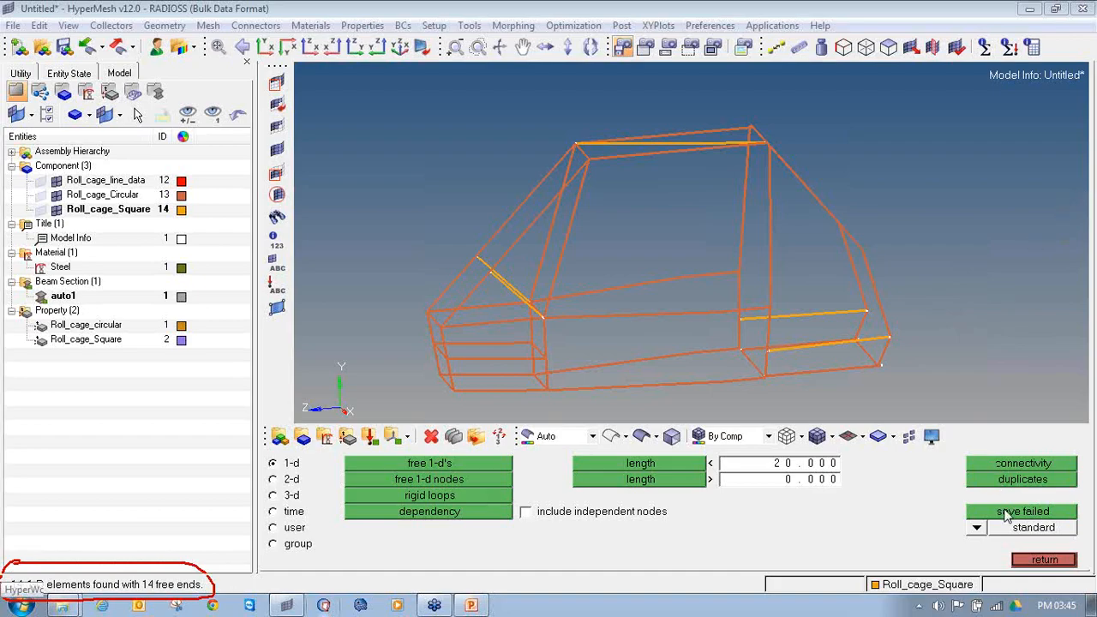
pyautogui.click(1007, 513)
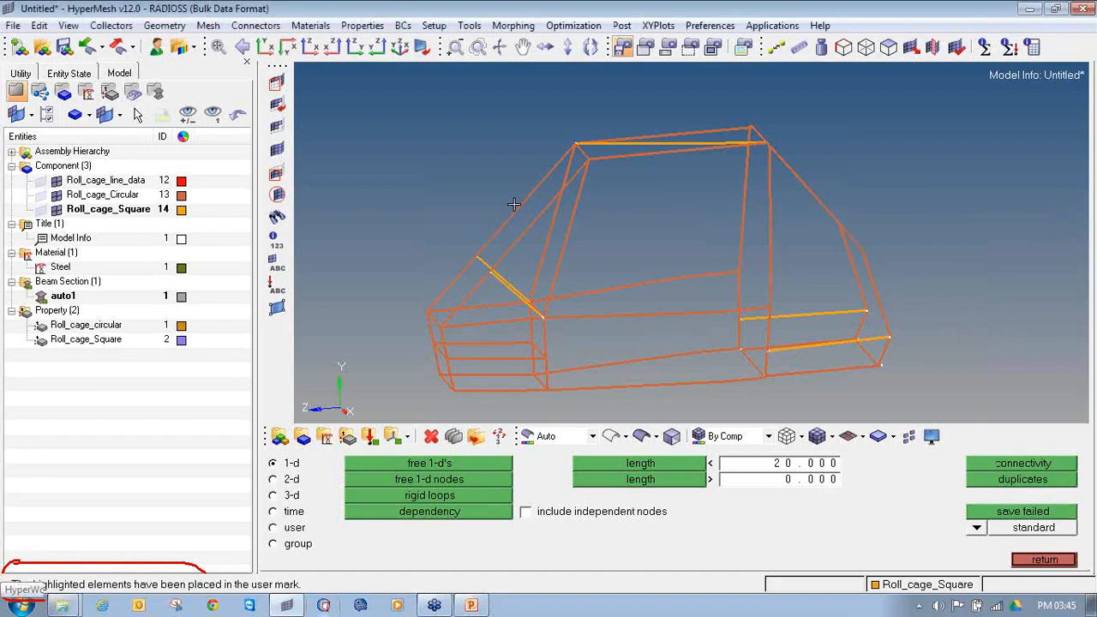
# Step: Retrieve the saved elements, reverse the selection and mask everything else so only the free-ended elements stay displayed
pyautogui.click(277, 83)
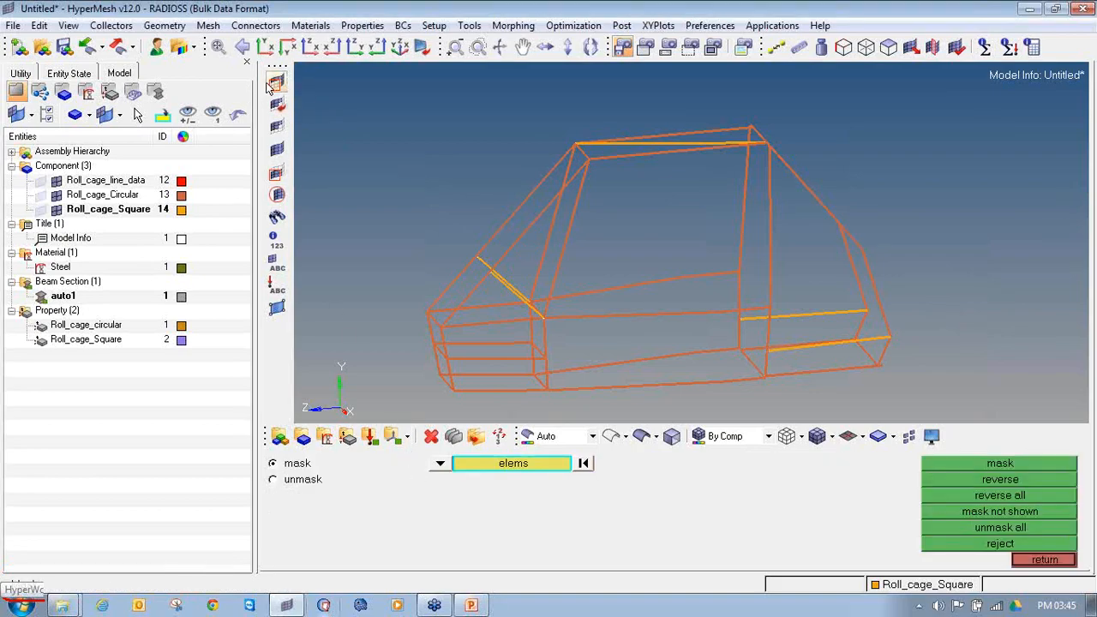
pyautogui.click(438, 466)
pyautogui.click(382, 485)
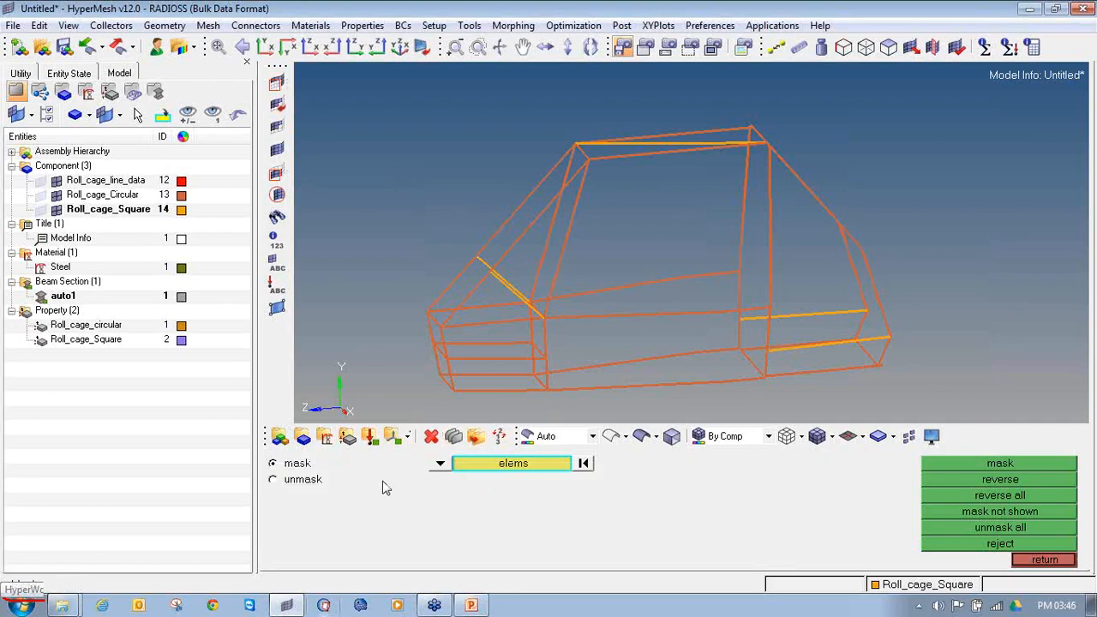
pyautogui.click(504, 464)
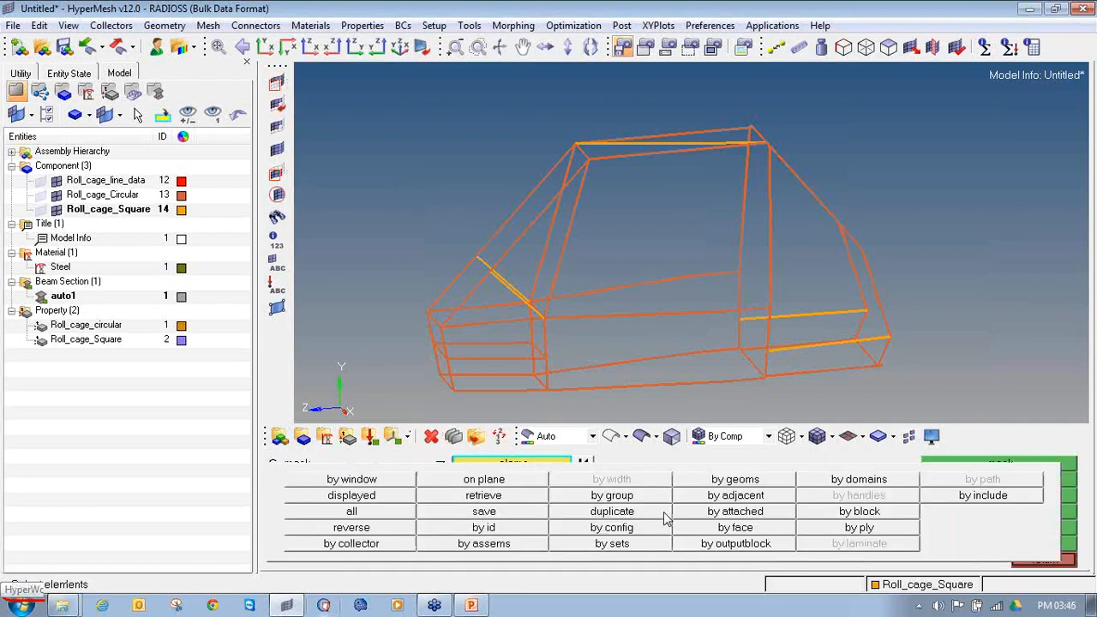
pyautogui.click(523, 499)
pyautogui.click(521, 470)
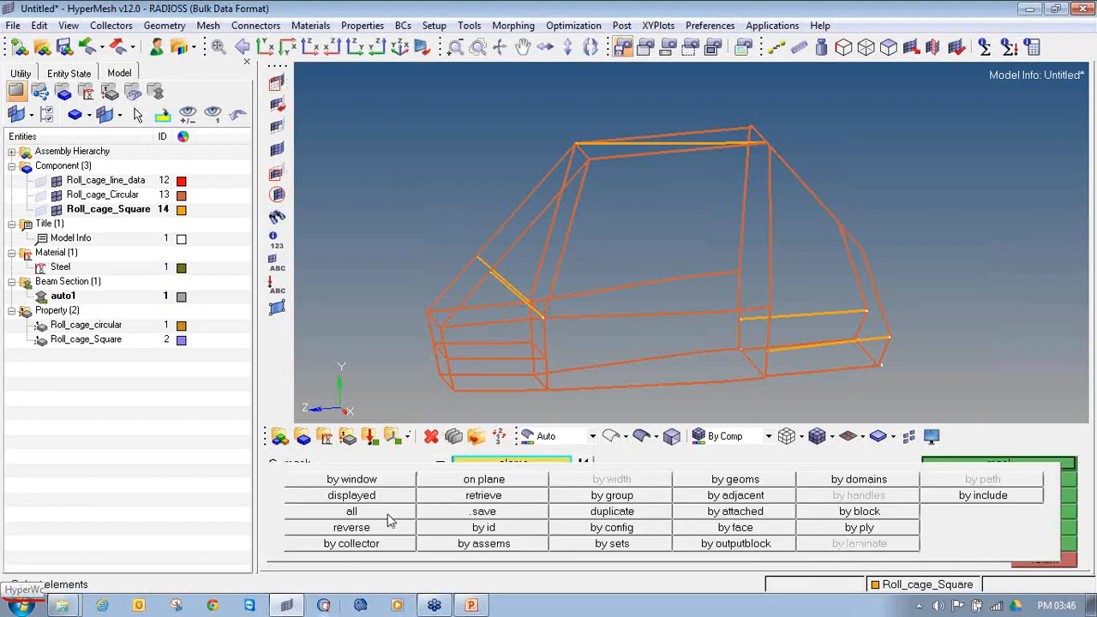
pyautogui.click(374, 525)
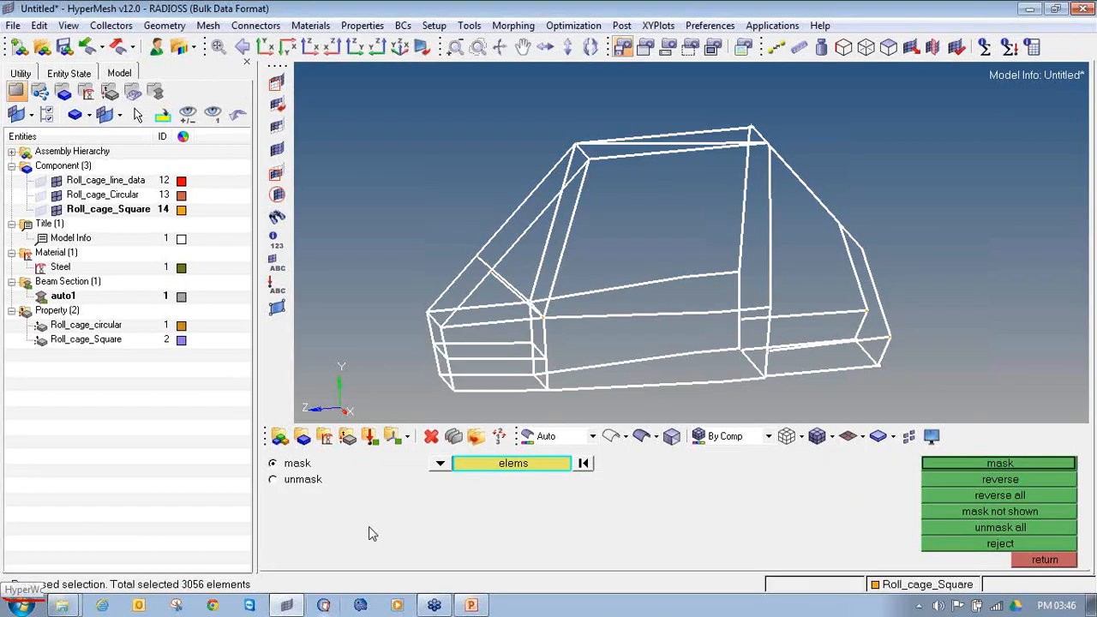
pyautogui.click(1039, 466)
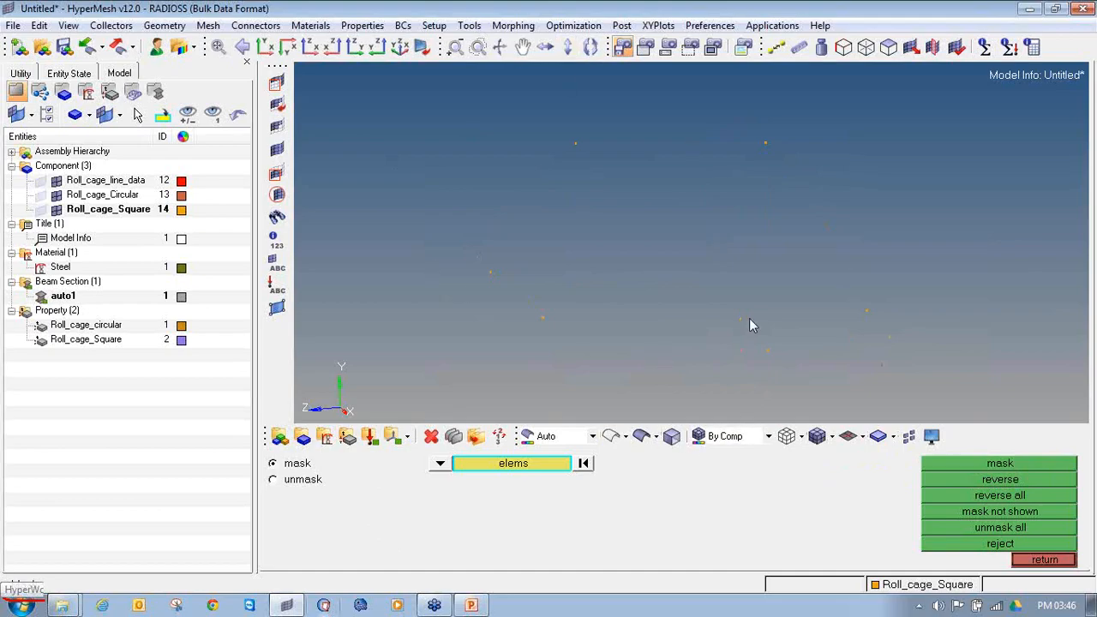
# Step: Add temporary nodes at all nodes of the isolated free-ended elements
pyautogui.keyDown('ctrl'); pyautogui.scroll(-3, 686, 277); pyautogui.keyUp('ctrl')
pyautogui.hotkey('shift', 'F2')
pyautogui.click(1000, 518)
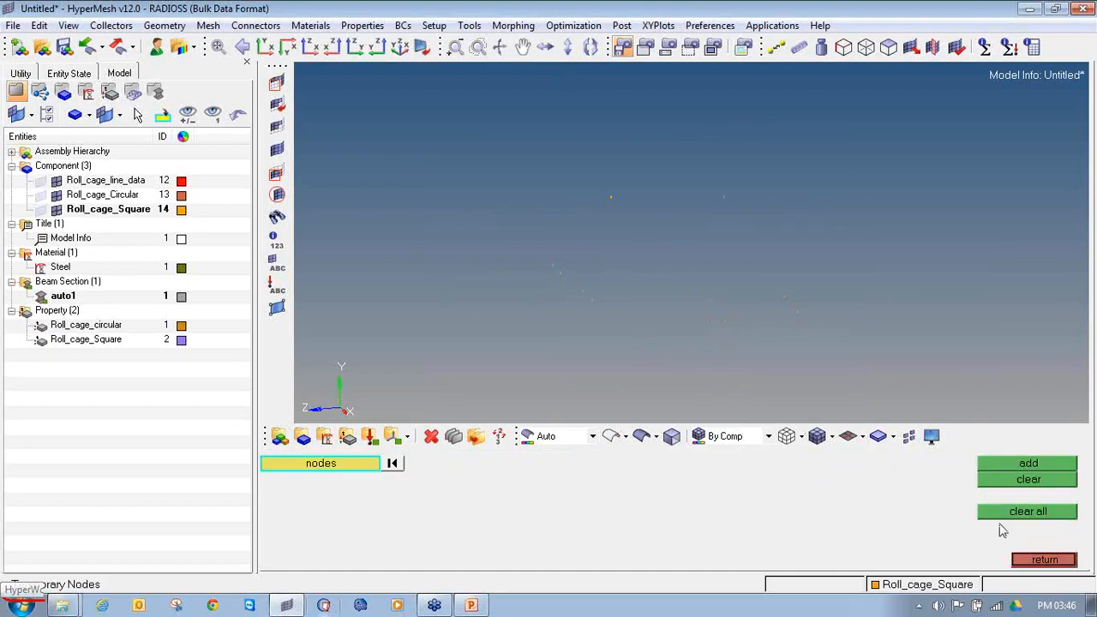
pyautogui.click(1034, 559)
pyautogui.click(1041, 560)
pyautogui.click(1022, 464)
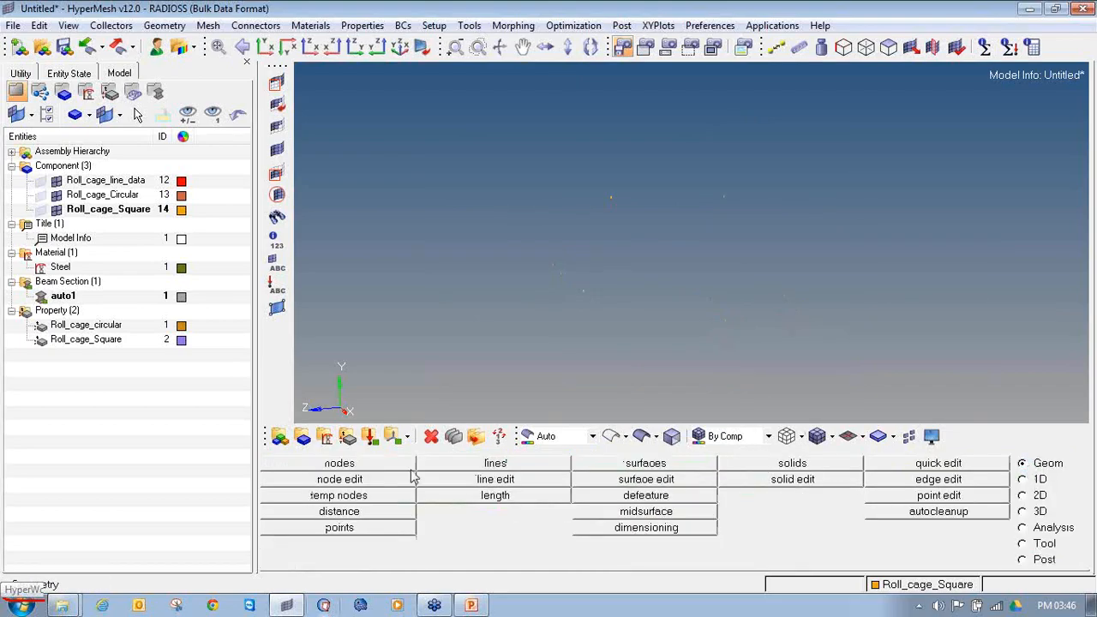
pyautogui.click(339, 495)
pyautogui.keyDown('shift'); pyautogui.moveTo(381, 99); pyautogui.dragTo(962, 414); pyautogui.keyUp('shift')
pyautogui.click(1010, 466)
pyautogui.keyDown('ctrl'); pyautogui.moveTo(610, 318); pyautogui.dragTo(586, 332, button='right'); pyautogui.keyUp('ctrl')
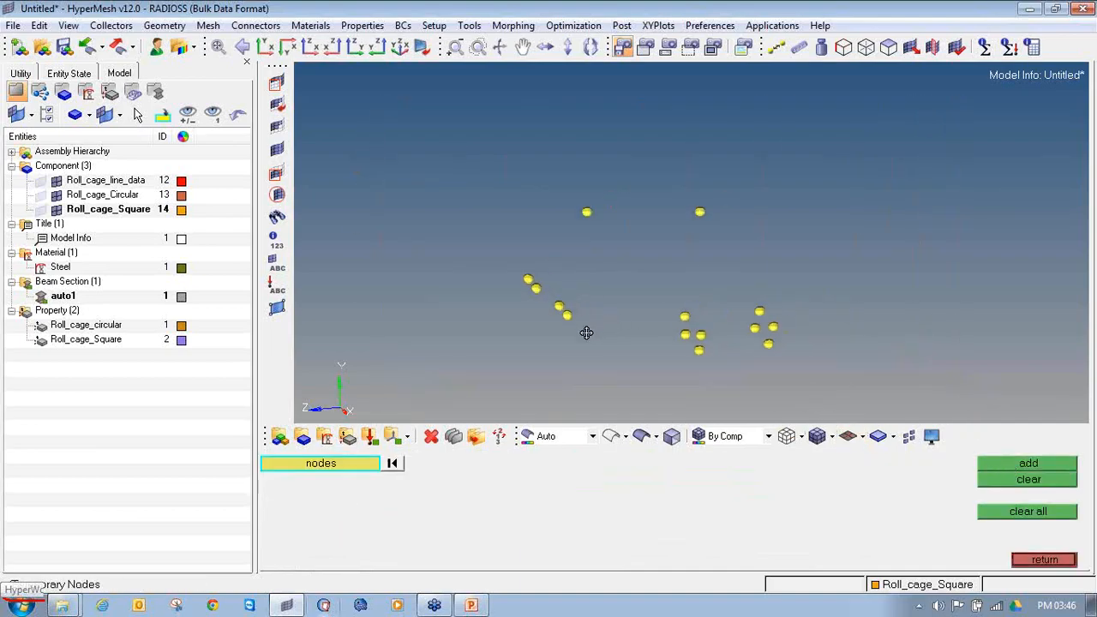
# Step: Unmask all elements and inspect where the marked free ends lie on the roll cage, especially at the front square braces
pyautogui.click(277, 149)
pyautogui.keyDown('ctrl'); pyautogui.moveTo(709, 330); pyautogui.dragTo(692, 325); pyautogui.keyUp('ctrl')
pyautogui.scroll(5, 522, 245)
pyautogui.keyDown('ctrl'); pyautogui.moveTo(1054, 339); pyautogui.dragTo(794, 250, button='right'); pyautogui.keyUp('ctrl')
pyautogui.keyDown('ctrl'); pyautogui.scroll(-3, 794, 250); pyautogui.keyUp('ctrl')
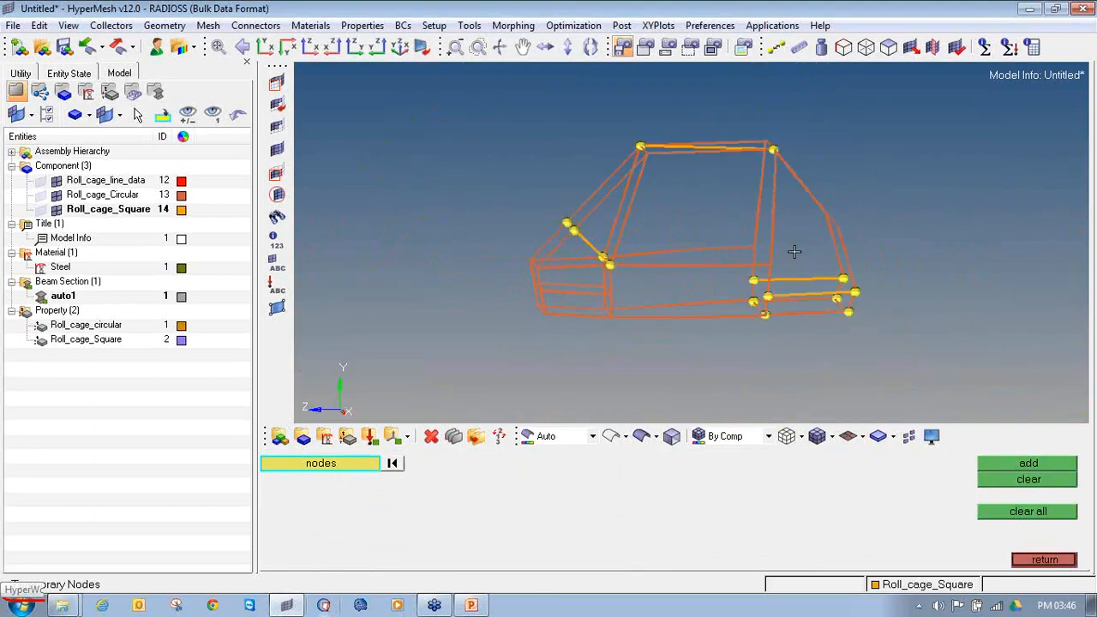
pyautogui.keyDown('ctrl'); pyautogui.scroll(3, 801, 292); pyautogui.keyUp('ctrl')
pyautogui.keyDown('ctrl'); pyautogui.moveTo(856, 325); pyautogui.dragTo(880, 333); pyautogui.keyUp('ctrl')
pyautogui.scroll(-5, 537, 228)
pyautogui.scroll(5, 623, 286)
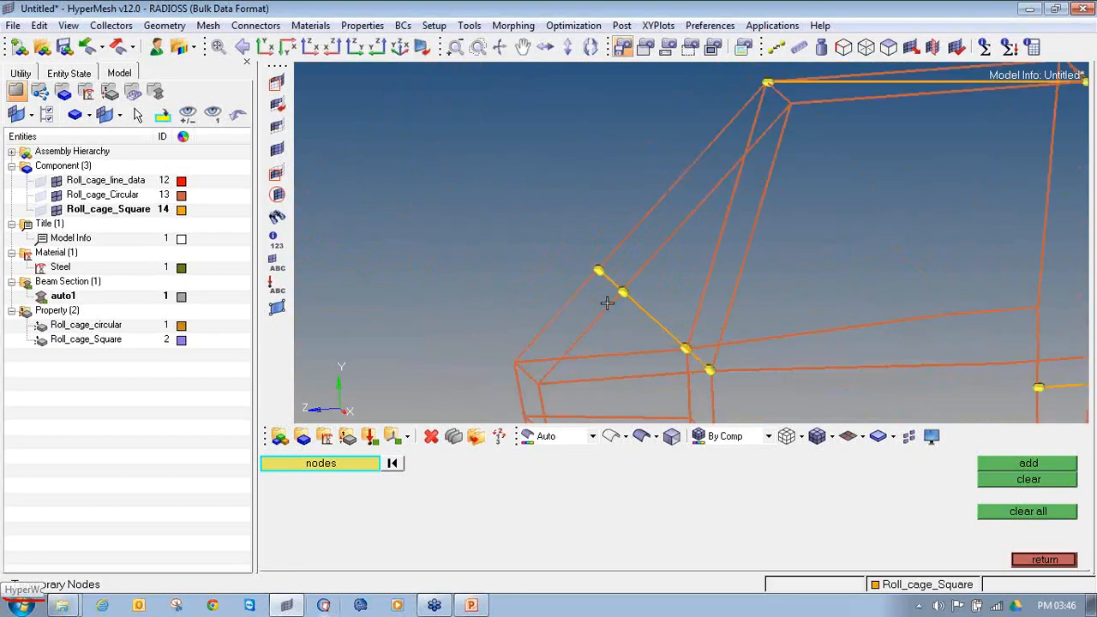
# Step: Add temporary nodes to the tube and brace elements around the free upper end of the nearer front square brace
pyautogui.keyDown('ctrl'); pyautogui.moveTo(665, 291); pyautogui.dragTo(694, 354); pyautogui.keyUp('ctrl')
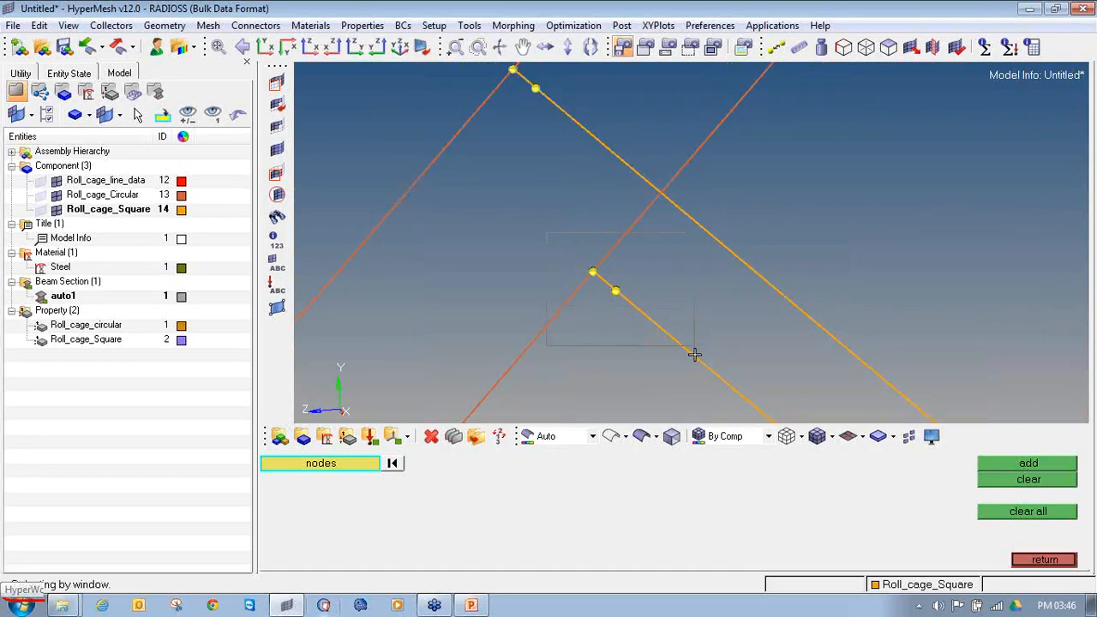
pyautogui.middleClick(580, 229)
pyautogui.keyDown('shift'); pyautogui.moveTo(598, 219); pyautogui.dragTo(572, 261); pyautogui.keyUp('shift')
pyautogui.middleClick(629, 259)
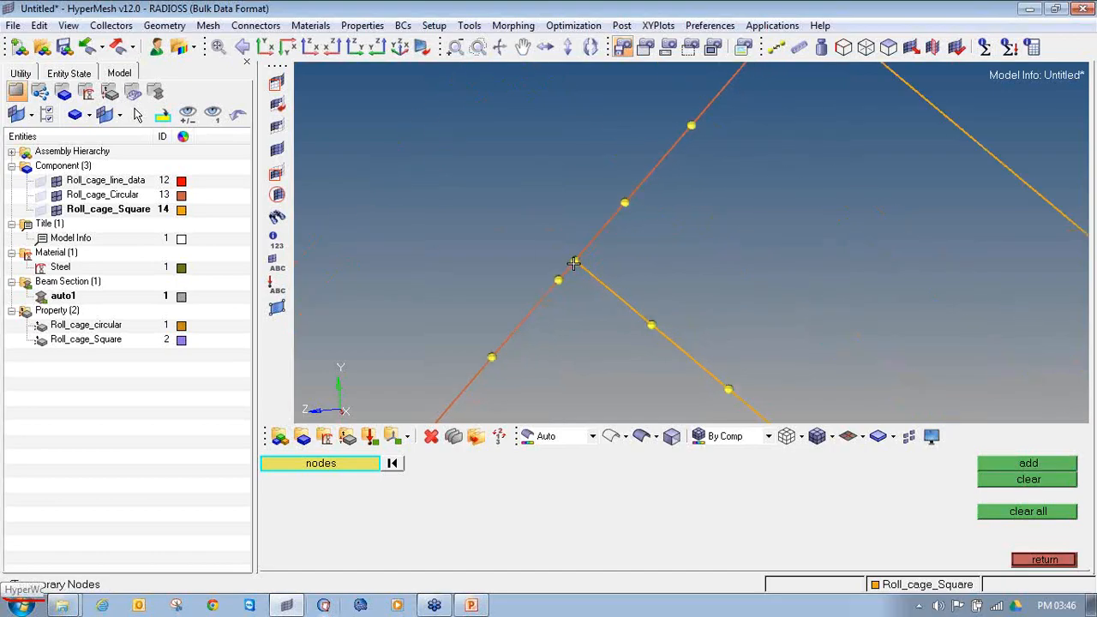
# Step: Delete the two circular tube elements that run past the square brace's end node without connecting to it
pyautogui.press('F2')
pyautogui.click(588, 244)
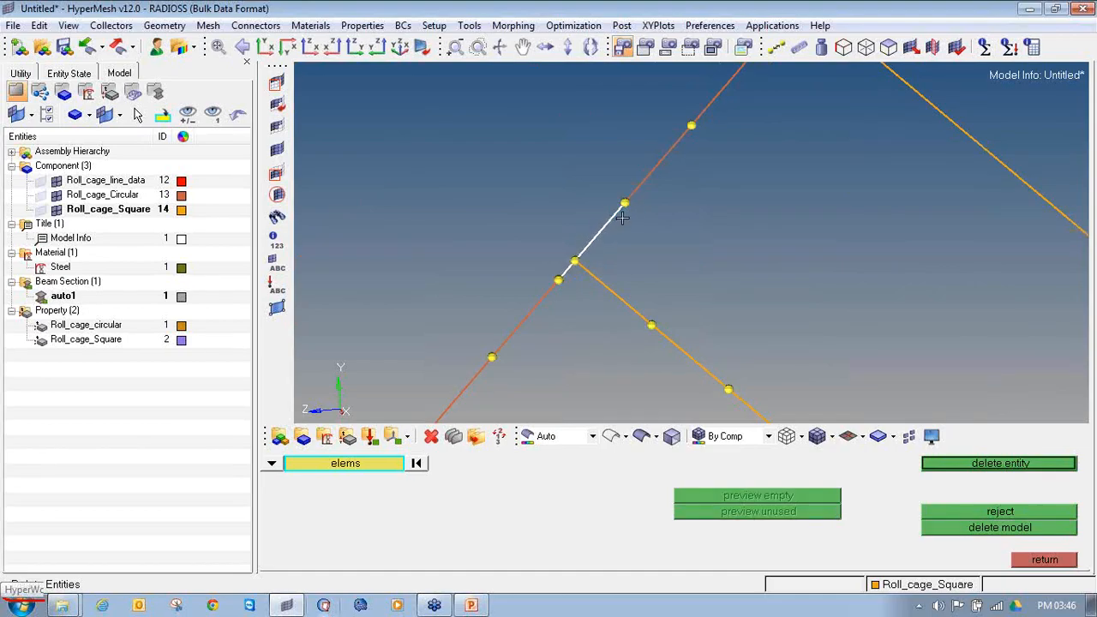
pyautogui.click(548, 297)
pyautogui.rightClick(546, 296)
pyautogui.rightClick(587, 248)
pyautogui.scroll(1, 571, 274)
pyautogui.click(589, 271)
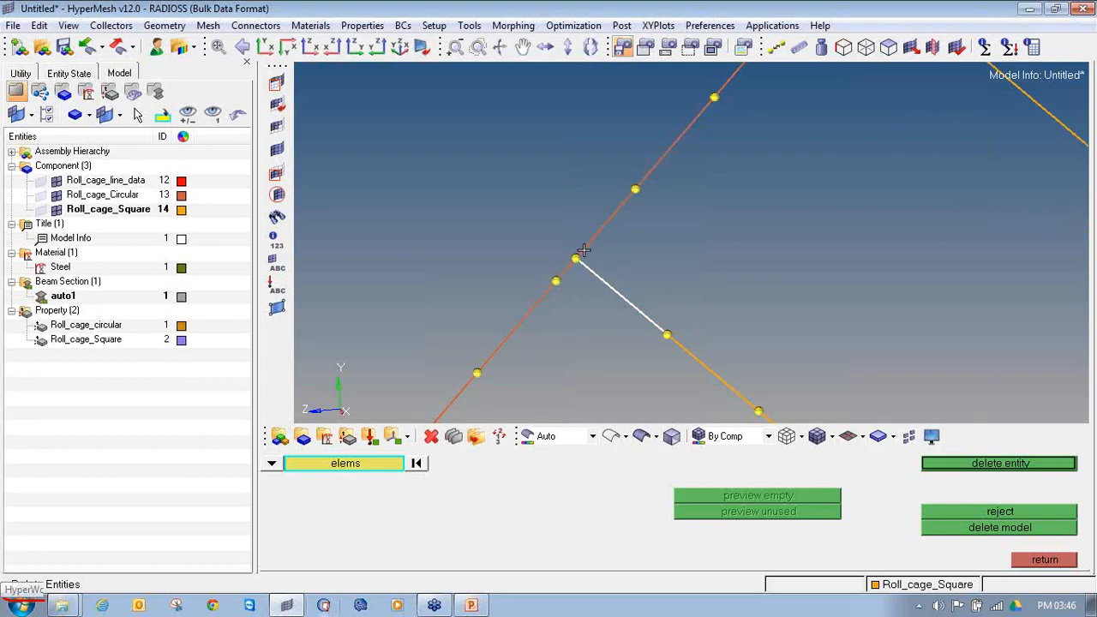
pyautogui.rightClick(587, 271)
pyautogui.click(590, 247)
pyautogui.click(552, 299)
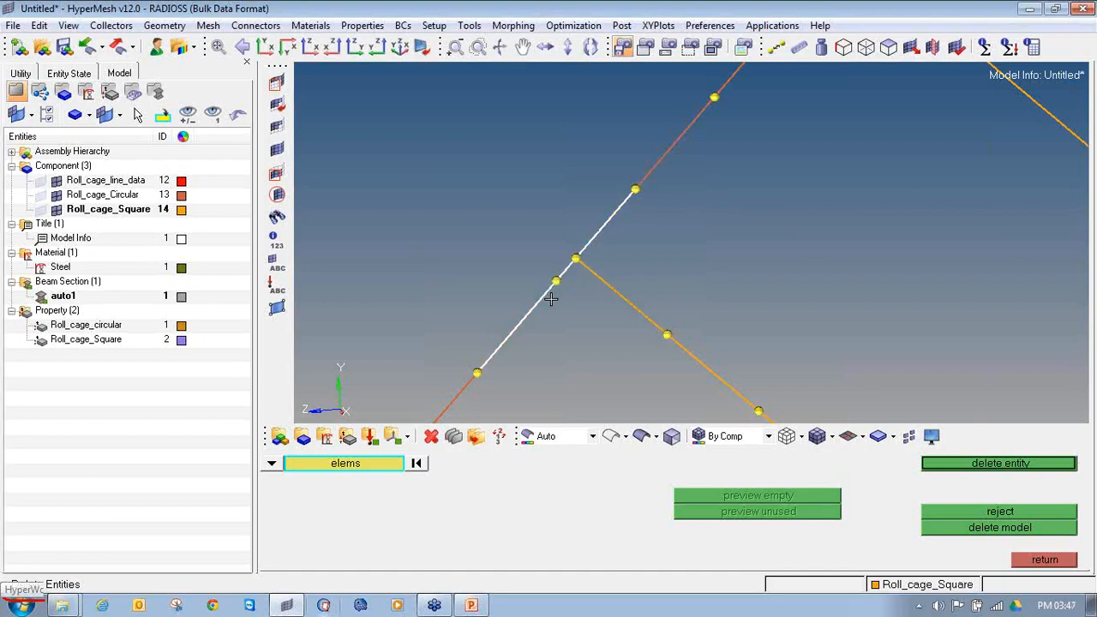
pyautogui.middleClick(551, 299)
pyautogui.click(1045, 560)
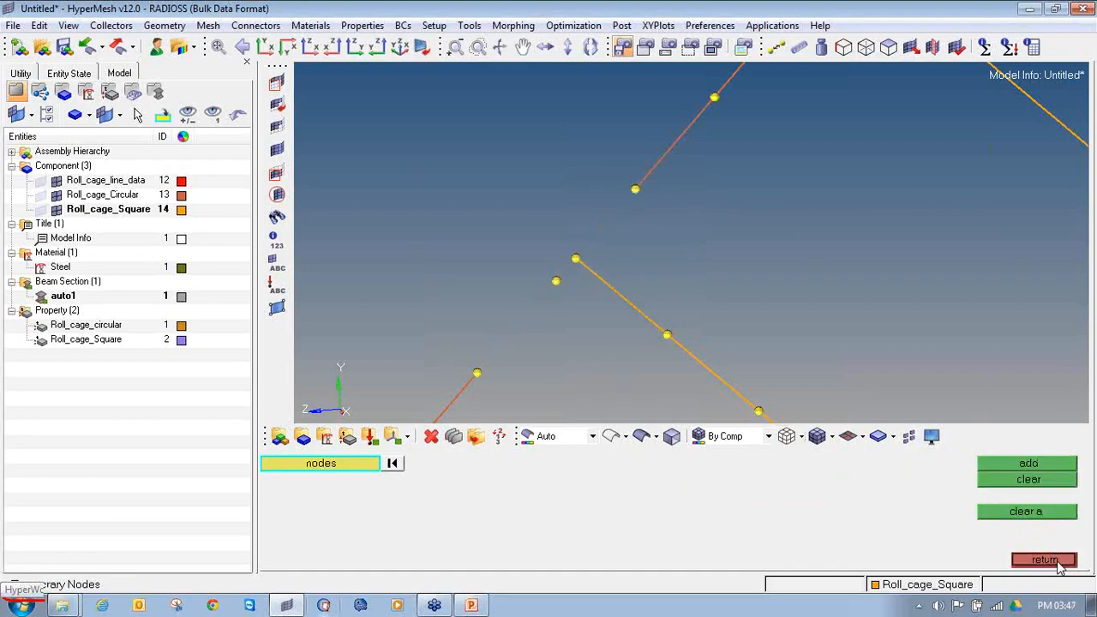
# Step: Set up bar2 creation with the Roll_cage_circular property and the CBEAM element type
pyautogui.click(1045, 560)
pyautogui.click(1037, 481)
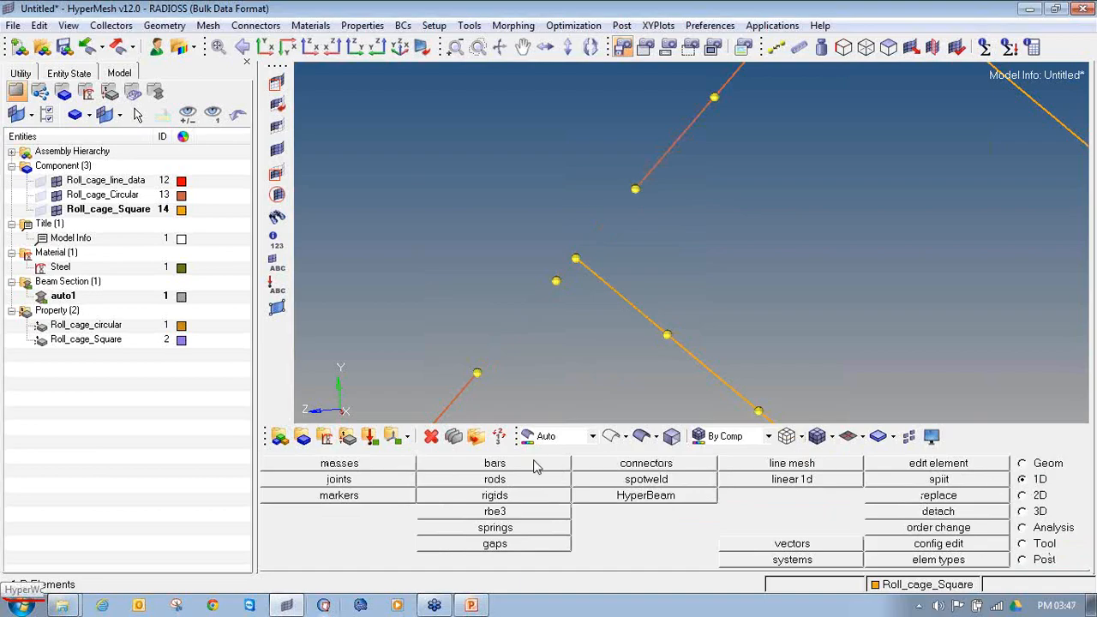
pyautogui.click(518, 470)
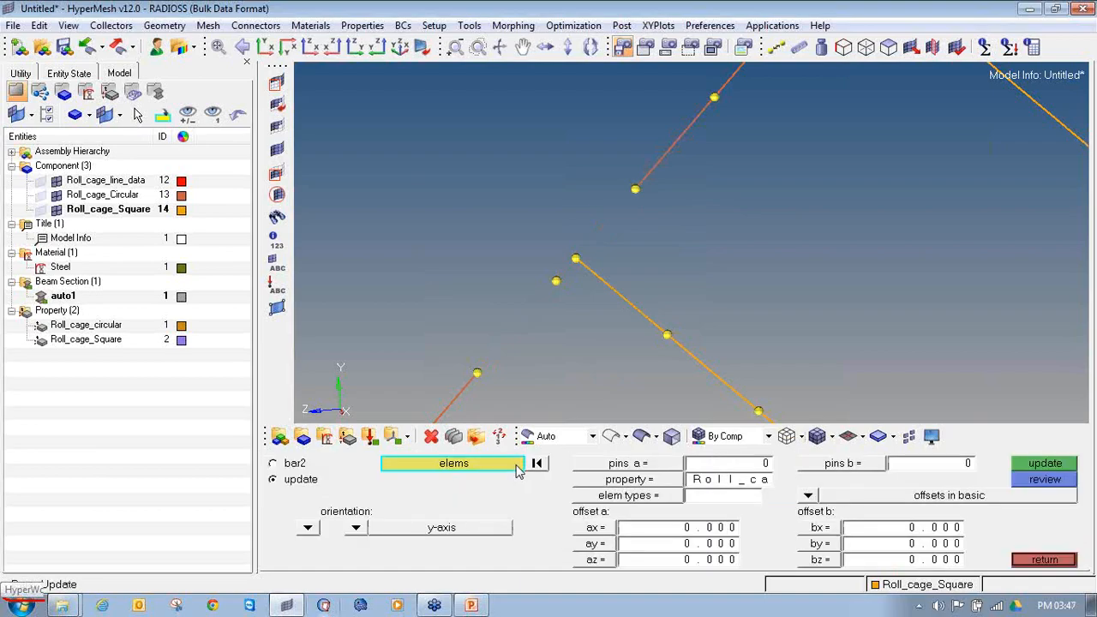
pyautogui.click(274, 464)
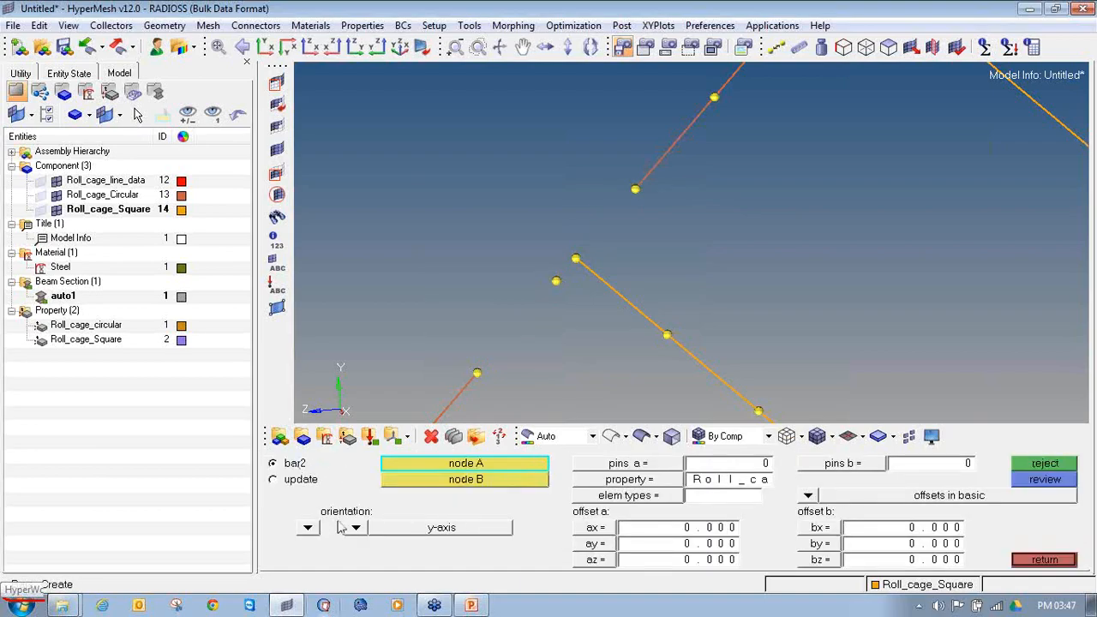
pyautogui.scroll(-3, 526, 307)
pyautogui.keyDown('ctrl'); pyautogui.moveTo(527, 307); pyautogui.dragTo(569, 272); pyautogui.keyUp('ctrl')
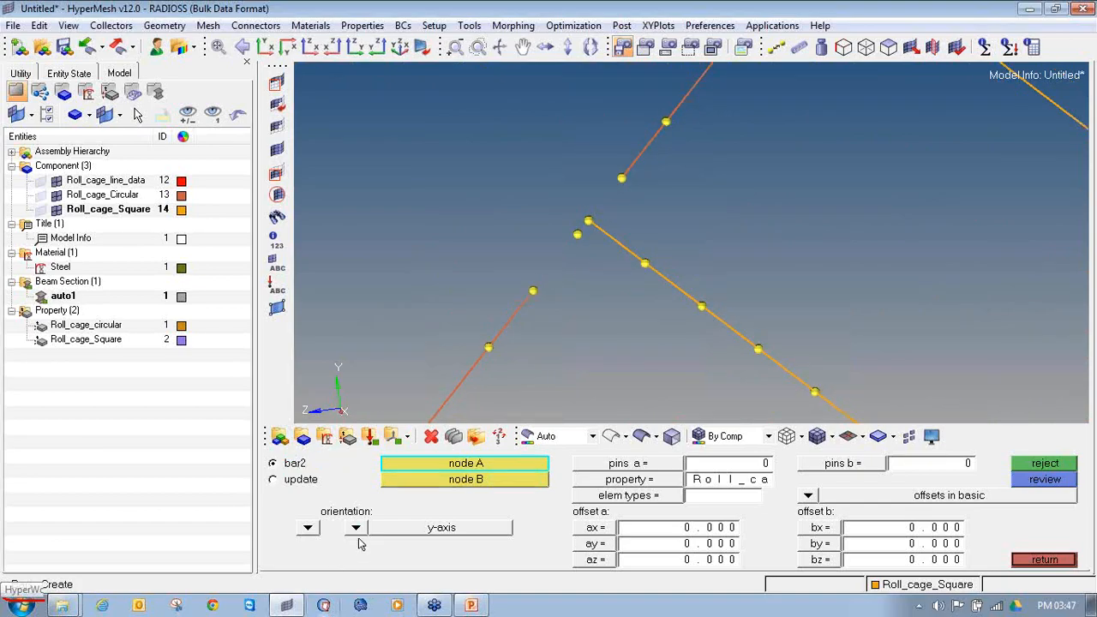
pyautogui.click(597, 483)
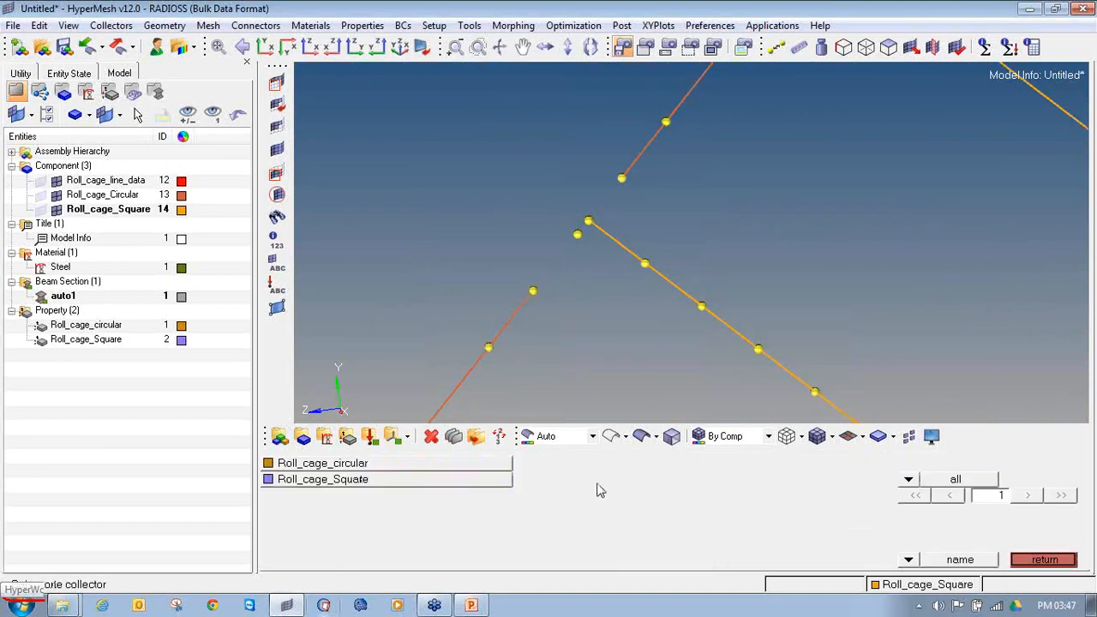
pyautogui.click(433, 464)
pyautogui.click(657, 498)
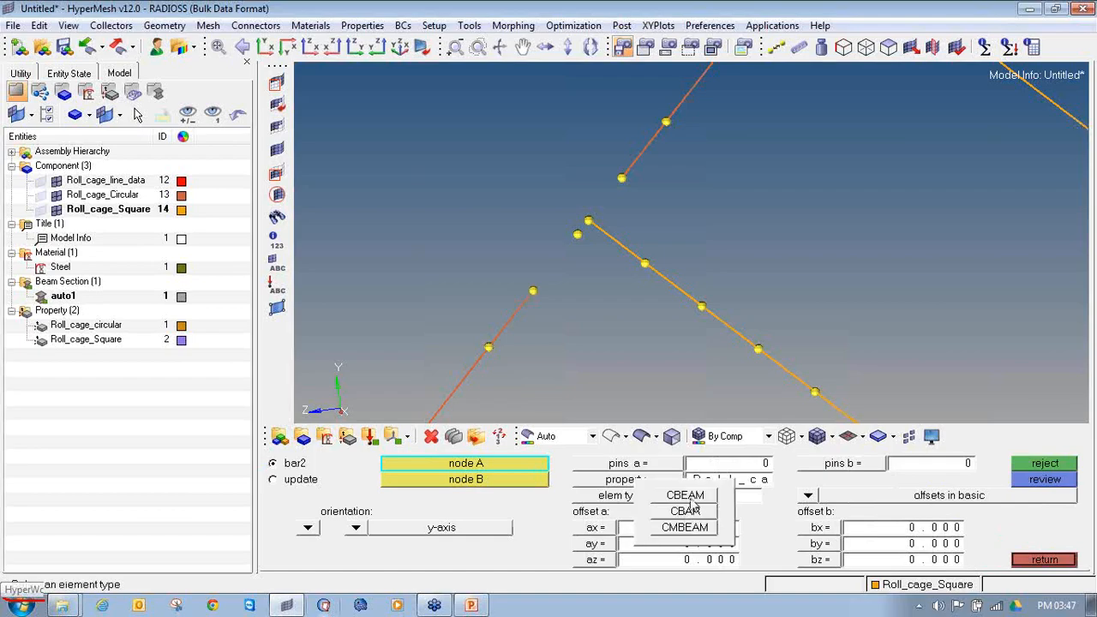
pyautogui.click(688, 498)
# Step: Try a beam from the lower tube end to the brace's end node, reject it and make Roll_cage_Circular the current component
pyautogui.click(532, 291)
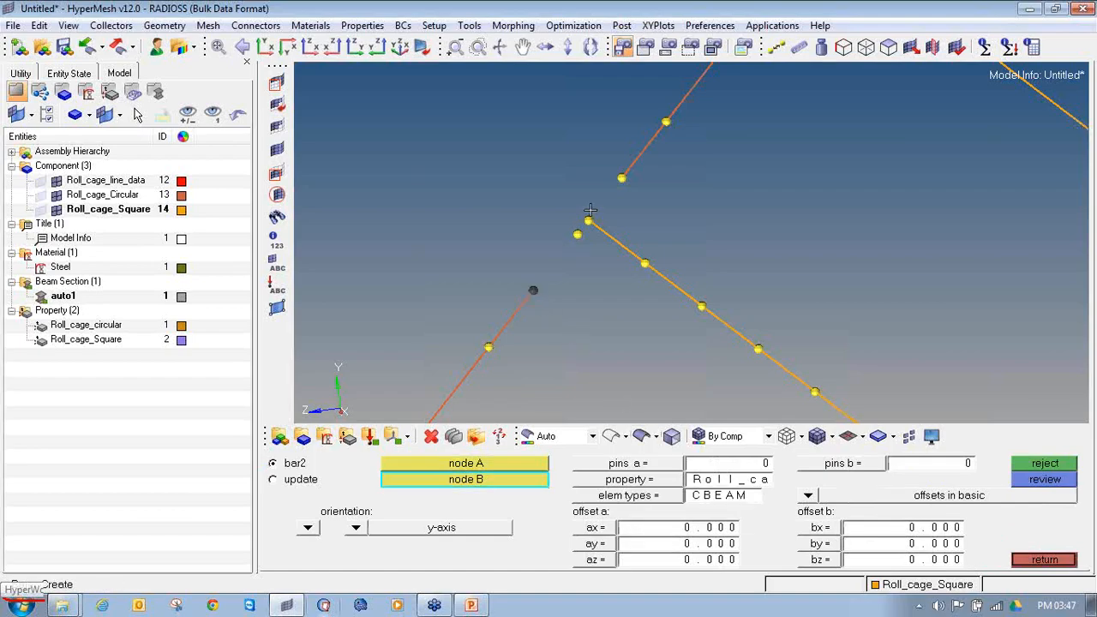
pyautogui.scroll(2, 588, 219)
pyautogui.click(585, 223)
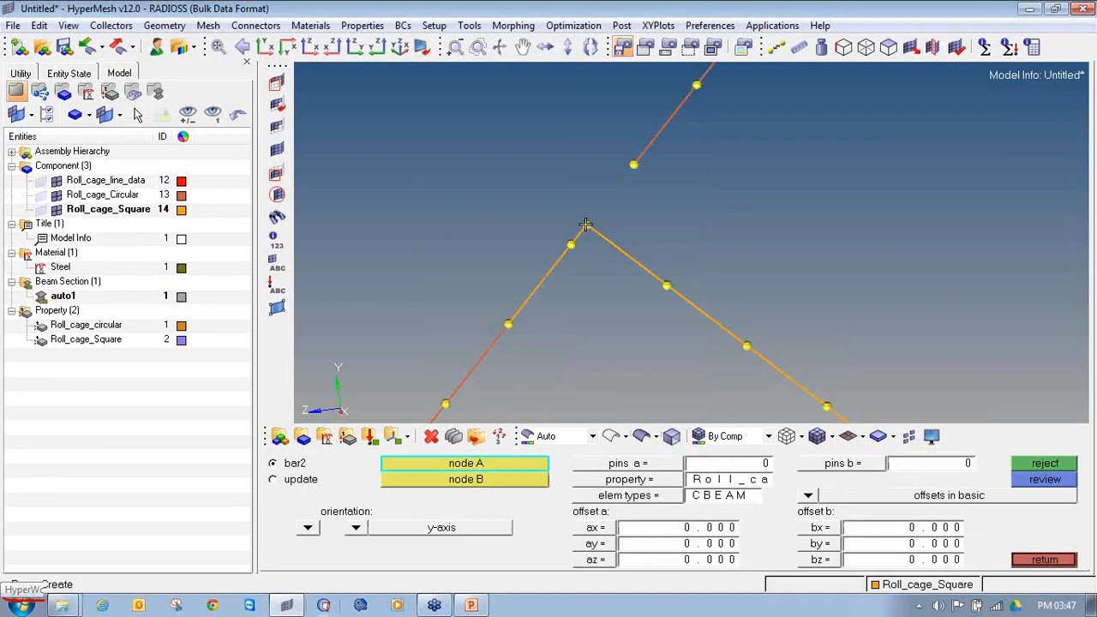
pyautogui.click(1033, 468)
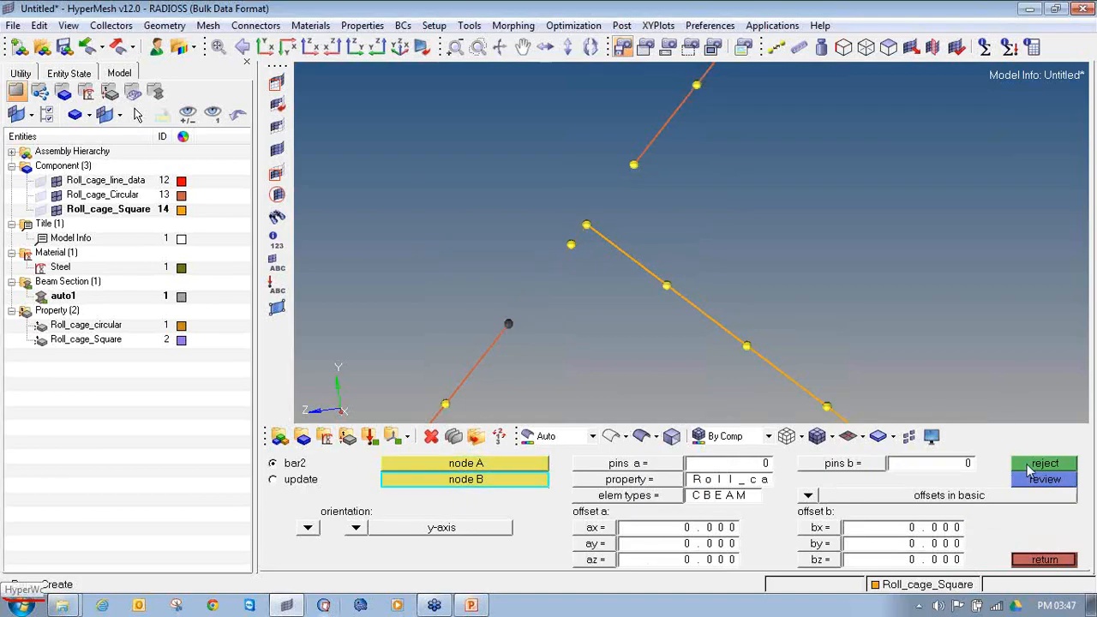
pyautogui.rightClick(120, 197)
pyautogui.click(162, 330)
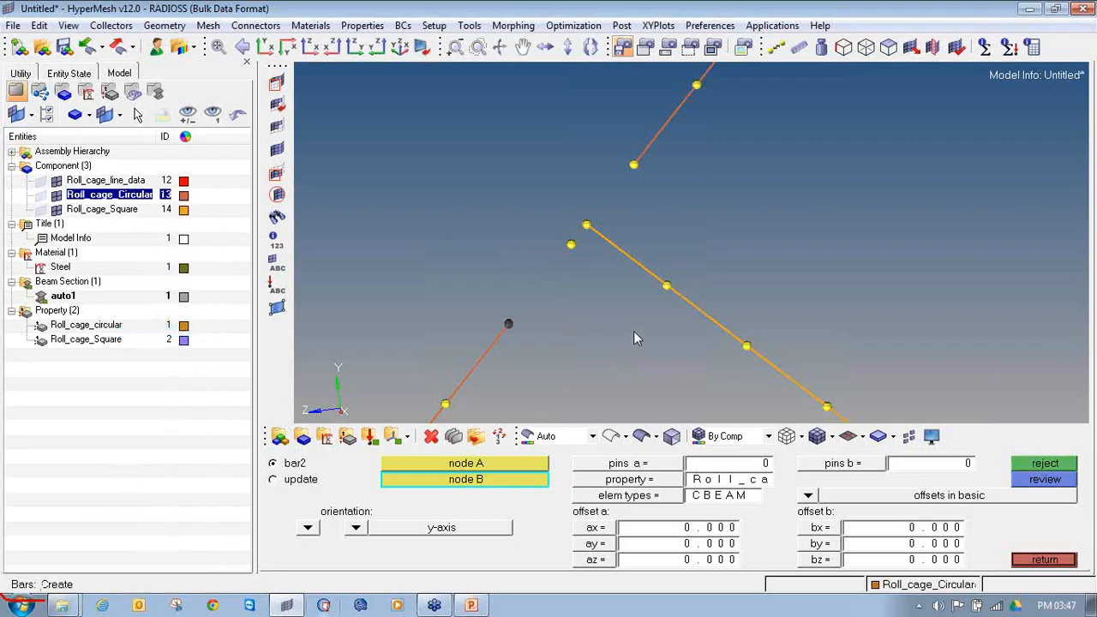
# Step: Bridge the tube gap with two beam elements that meet at the square brace's end node
pyautogui.click(585, 225)
pyautogui.click(586, 225)
pyautogui.click(634, 166)
pyautogui.scroll(-3, 627, 228)
pyautogui.scroll(-2, 628, 229)
# Step: Clear the temporary nodes around the repaired upper joint of the first square brace
pyautogui.hotkey('shift', 'F2')
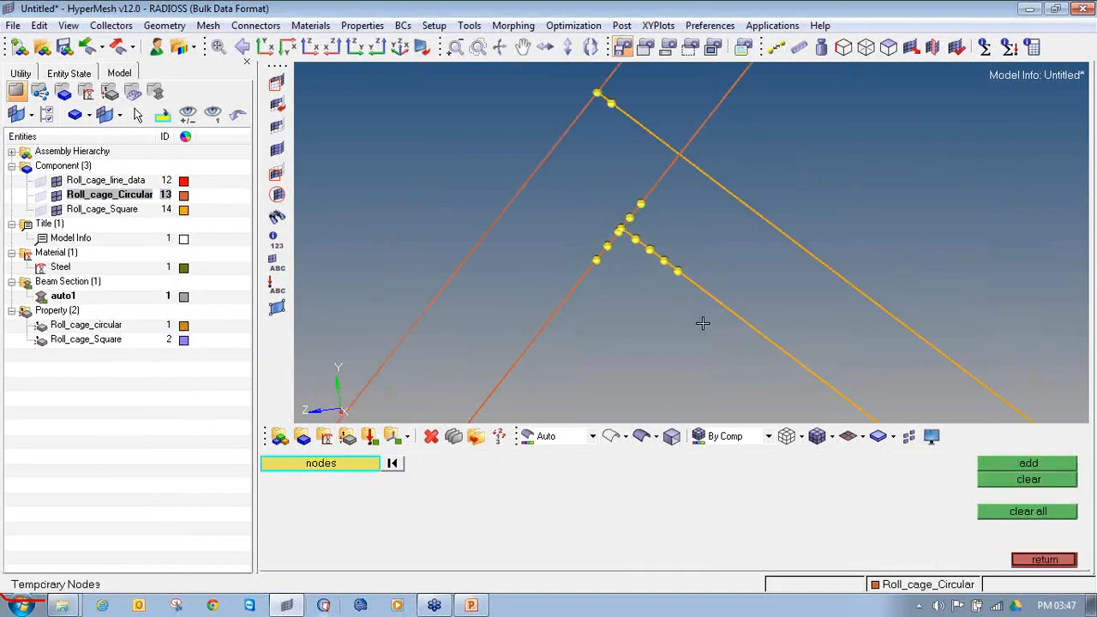
pyautogui.keyDown('shift'); pyautogui.moveTo(703, 336); pyautogui.dragTo(593, 186); pyautogui.keyUp('shift')
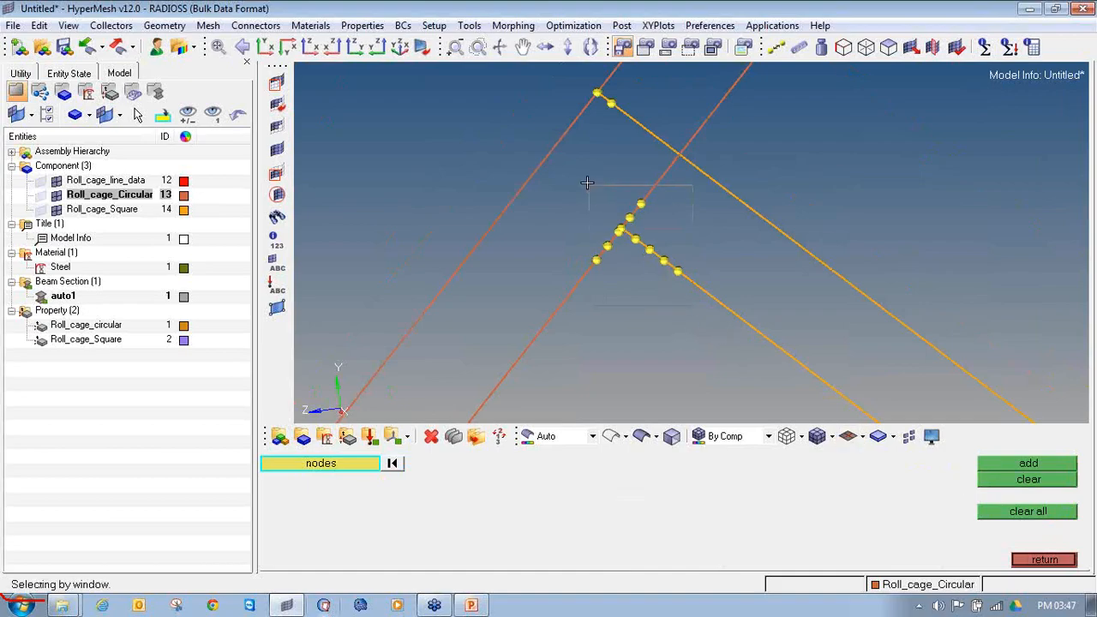
pyautogui.click(992, 482)
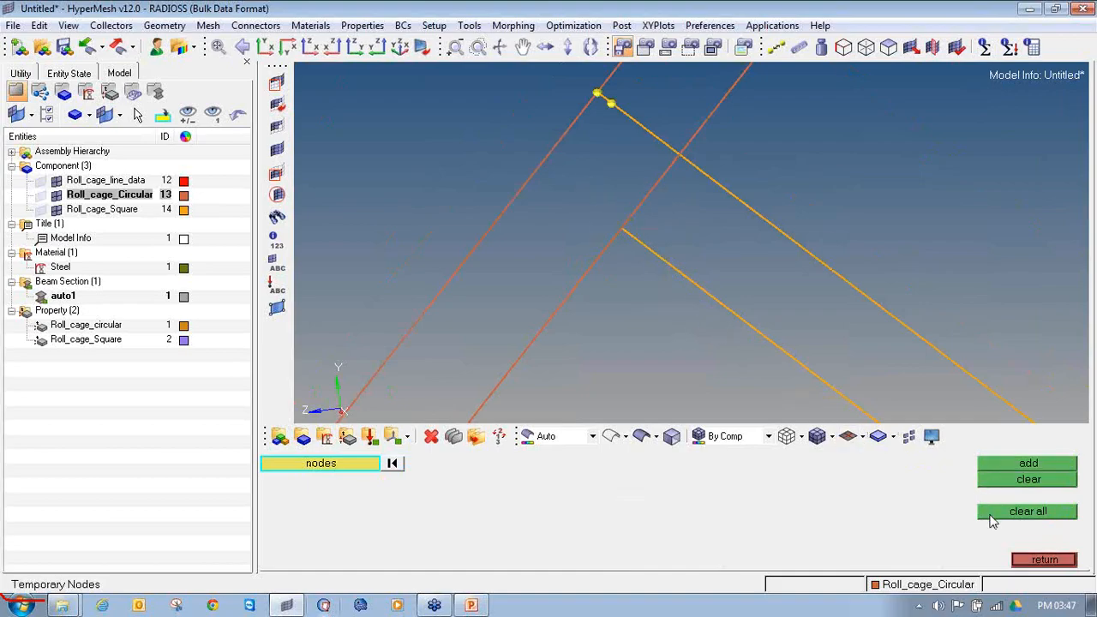
# Step: Add temporary nodes around the upper joint of the second square brace and its circular tube
pyautogui.keyDown('ctrl'); pyautogui.scroll(-6, 572, 252); pyautogui.keyUp('ctrl')
pyautogui.keyDown('ctrl'); pyautogui.moveTo(572, 253); pyautogui.dragTo(573, 294, button='right'); pyautogui.keyUp('ctrl')
pyautogui.keyDown('ctrl'); pyautogui.scroll(-4, 1007, 352); pyautogui.keyUp('ctrl')
pyautogui.keyDown('ctrl'); pyautogui.moveTo(1007, 352); pyautogui.dragTo(744, 207, button='right'); pyautogui.keyUp('ctrl')
pyautogui.keyDown('ctrl'); pyautogui.scroll(-1, 744, 207); pyautogui.keyUp('ctrl')
pyautogui.keyDown('ctrl'); pyautogui.moveTo(797, 251); pyautogui.dragTo(799, 304, button='right'); pyautogui.keyUp('ctrl')
pyautogui.keyDown('ctrl'); pyautogui.scroll(13, 568, 206); pyautogui.keyUp('ctrl')
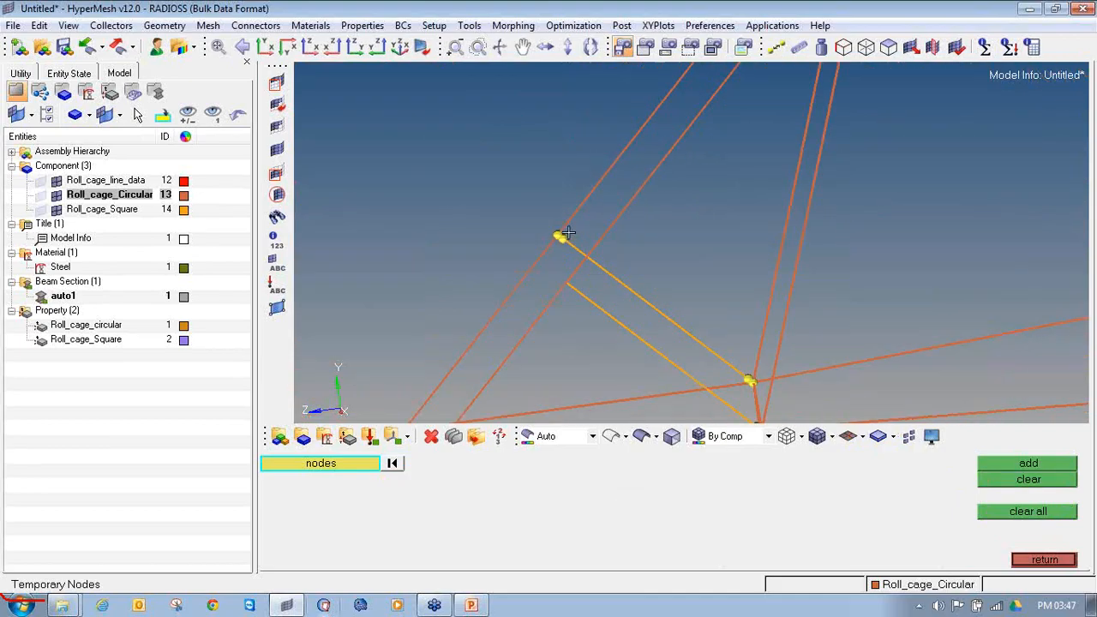
pyautogui.keyDown('shift'); pyautogui.moveTo(624, 275); pyautogui.dragTo(472, 108); pyautogui.keyUp('shift')
pyautogui.middleClick(473, 108)
pyautogui.keyDown('shift'); pyautogui.moveTo(635, 276); pyautogui.dragTo(458, 149); pyautogui.keyUp('shift')
pyautogui.middleClick(458, 149)
pyautogui.click(1028, 463)
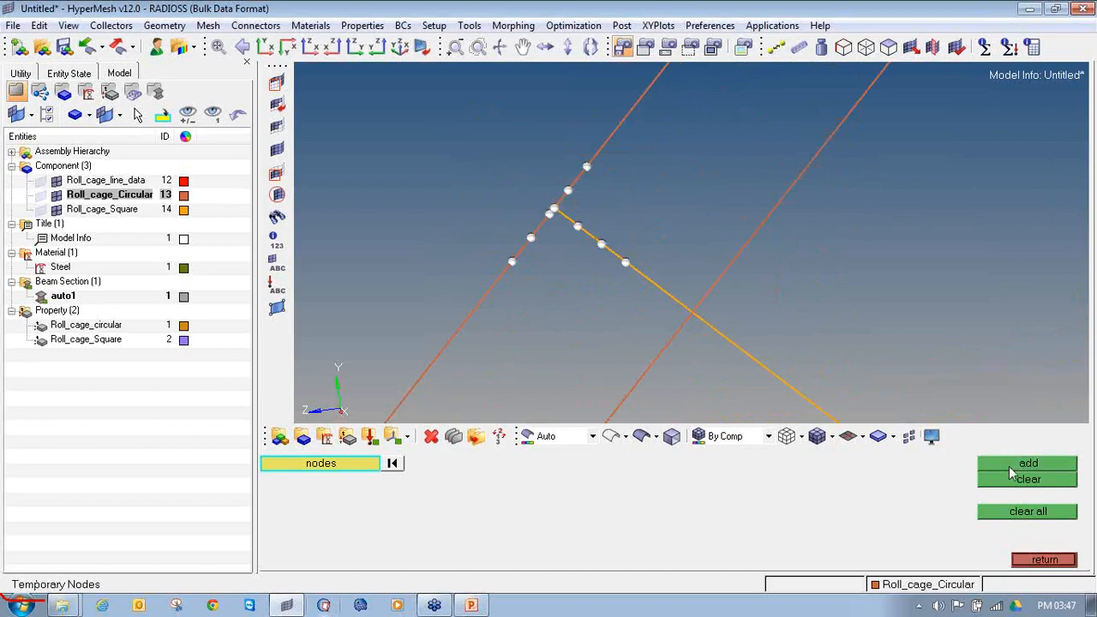
pyautogui.click(1044, 559)
# Step: Delete the two circular tube elements that run past the second square brace's upper end node
pyautogui.keyDown('ctrl'); pyautogui.scroll(2, 559, 214); pyautogui.keyUp('ctrl')
pyautogui.keyDown('ctrl'); pyautogui.scroll(4, 569, 279); pyautogui.keyUp('ctrl')
pyautogui.keyDown('ctrl'); pyautogui.moveTo(580, 338); pyautogui.dragTo(588, 190, button='right'); pyautogui.keyUp('ctrl')
pyautogui.keyDown('ctrl'); pyautogui.scroll(-3, 485, 150); pyautogui.keyUp('ctrl')
pyautogui.click(431, 437)
pyautogui.click(533, 175)
pyautogui.click(566, 154)
pyautogui.middleClick(568, 155)
pyautogui.press('Escape')
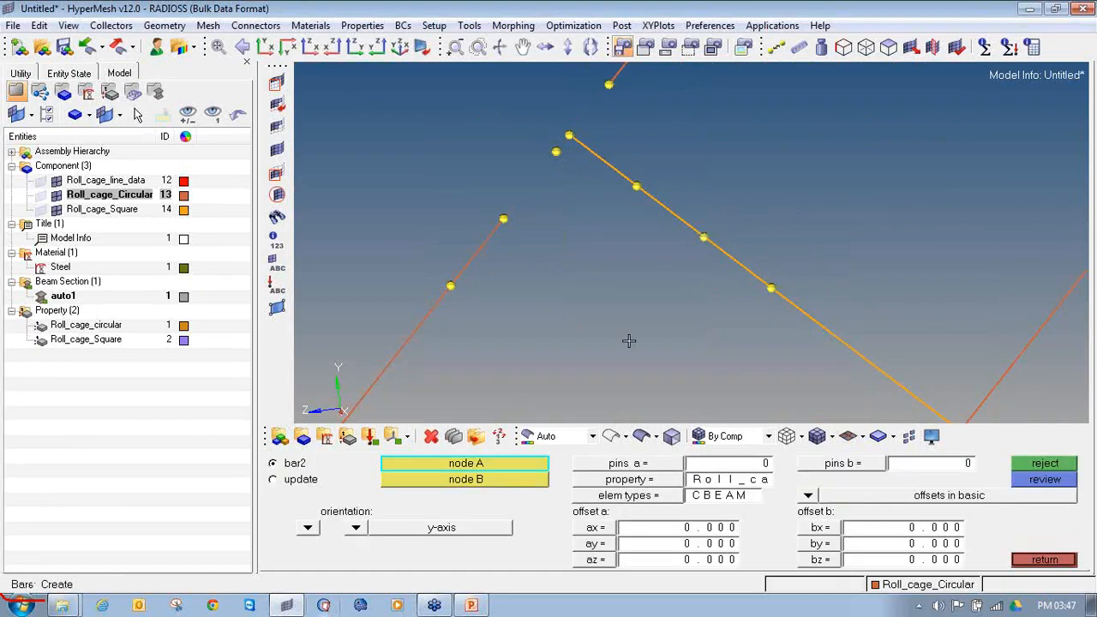
# Step: Bridge the circular tube gap with two bar2 elements that meet at the second square brace's upper end node
pyautogui.click(1048, 559)
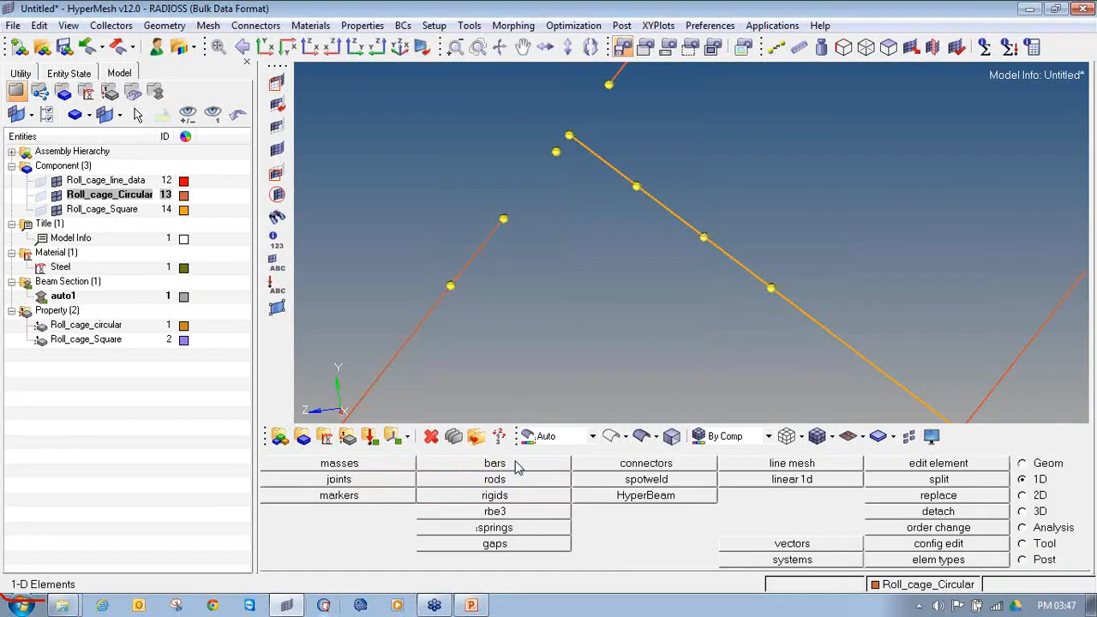
pyautogui.click(517, 464)
pyautogui.click(504, 219)
pyautogui.click(569, 135)
pyautogui.scroll(-2, 585, 128)
pyautogui.keyDown('ctrl'); pyautogui.moveTo(586, 128); pyautogui.dragTo(544, 216, button='right'); pyautogui.keyUp('ctrl')
pyautogui.click(561, 184)
pyautogui.click(527, 224)
# Step: Clear the temporary nodes around the second square brace's upper joint
pyautogui.scroll(-5, 570, 195)
pyautogui.scroll(1, 573, 196)
pyautogui.hotkey('shift', 'F2')
pyautogui.keyDown('shift'); pyautogui.moveTo(596, 240); pyautogui.dragTo(493, 140); pyautogui.keyUp('shift')
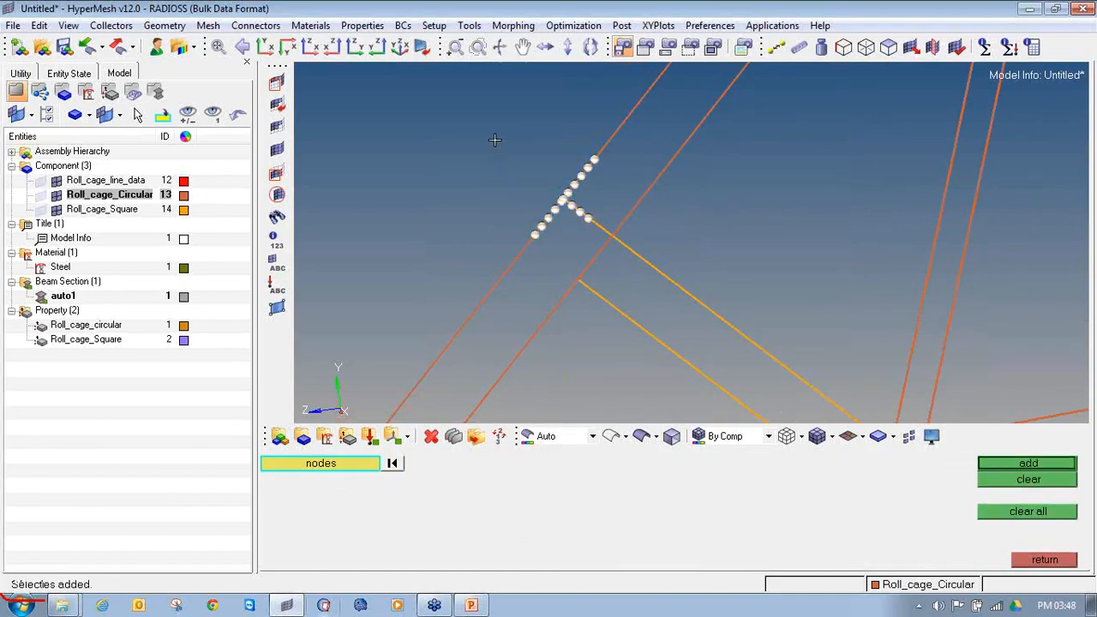
pyautogui.click(988, 481)
# Step: Display temporary nodes on the elements around the square brace's lower end, where the circular tubes meet
pyautogui.keyDown('ctrl'); pyautogui.moveTo(827, 329); pyautogui.dragTo(634, 186, button='right'); pyautogui.keyUp('ctrl')
pyautogui.scroll(-4, 635, 186)
pyautogui.scroll(4, 685, 325)
pyautogui.scroll(6, 648, 190)
pyautogui.keyDown('ctrl'); pyautogui.moveTo(704, 239); pyautogui.dragTo(679, 243); pyautogui.keyUp('ctrl')
pyautogui.keyDown('shift'); pyautogui.moveTo(711, 296); pyautogui.dragTo(550, 153); pyautogui.keyUp('shift')
pyautogui.keyDown('shift'); pyautogui.moveTo(773, 331); pyautogui.dragTo(534, 155); pyautogui.keyUp('shift')
pyautogui.middleClick(648, 275)
pyautogui.keyDown('ctrl'); pyautogui.moveTo(683, 287); pyautogui.dragTo(630, 235); pyautogui.keyUp('ctrl')
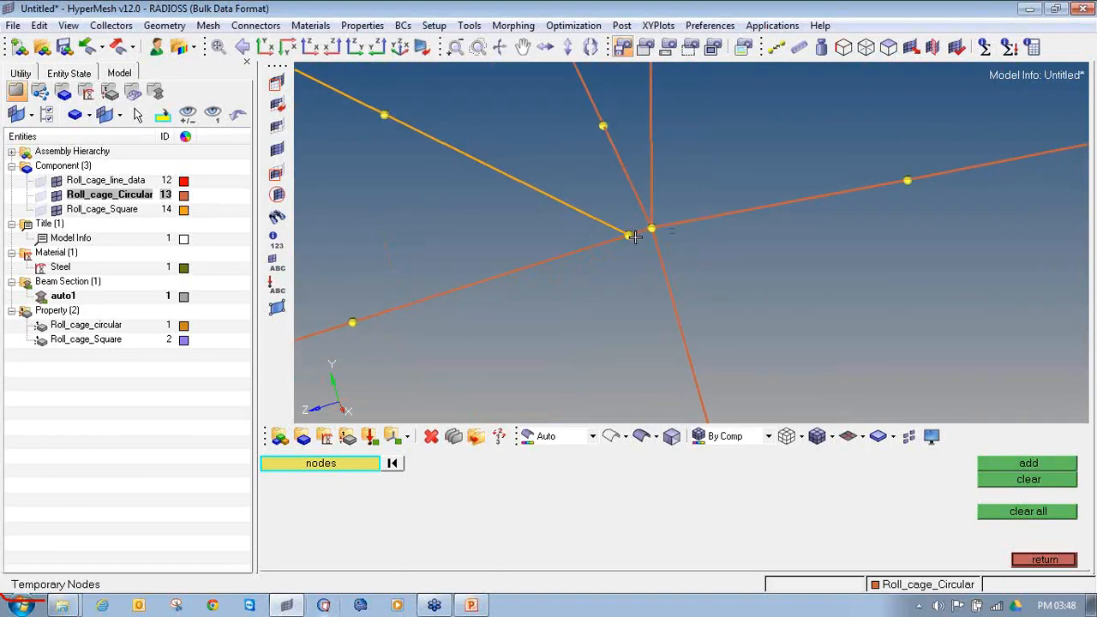
# Step: Examine how the circular and square elements connect at the brace's lower joint by selecting them in turn, then drop the selection
pyautogui.press('F2')
pyautogui.click(595, 246)
pyautogui.click(667, 226)
pyautogui.click(658, 250)
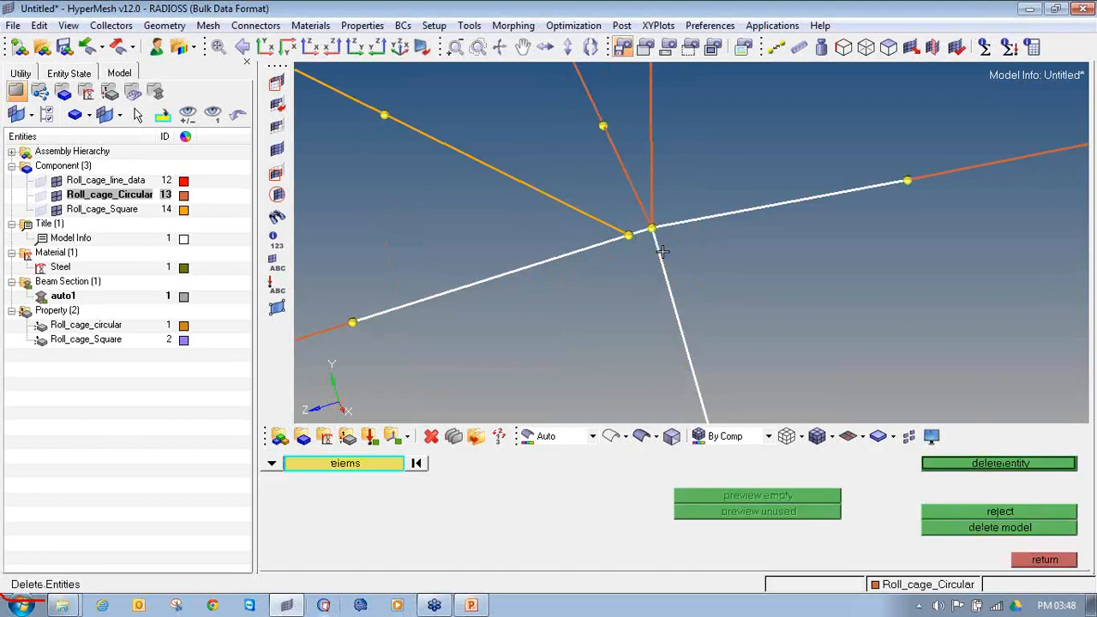
pyautogui.click(632, 183)
pyautogui.click(649, 168)
pyautogui.keyDown('ctrl'); pyautogui.scroll(-3, 650, 169); pyautogui.keyUp('ctrl')
pyautogui.keyDown('ctrl'); pyautogui.moveTo(651, 236); pyautogui.dragTo(678, 217); pyautogui.keyUp('ctrl')
pyautogui.click(627, 185)
pyautogui.rightClick(628, 184)
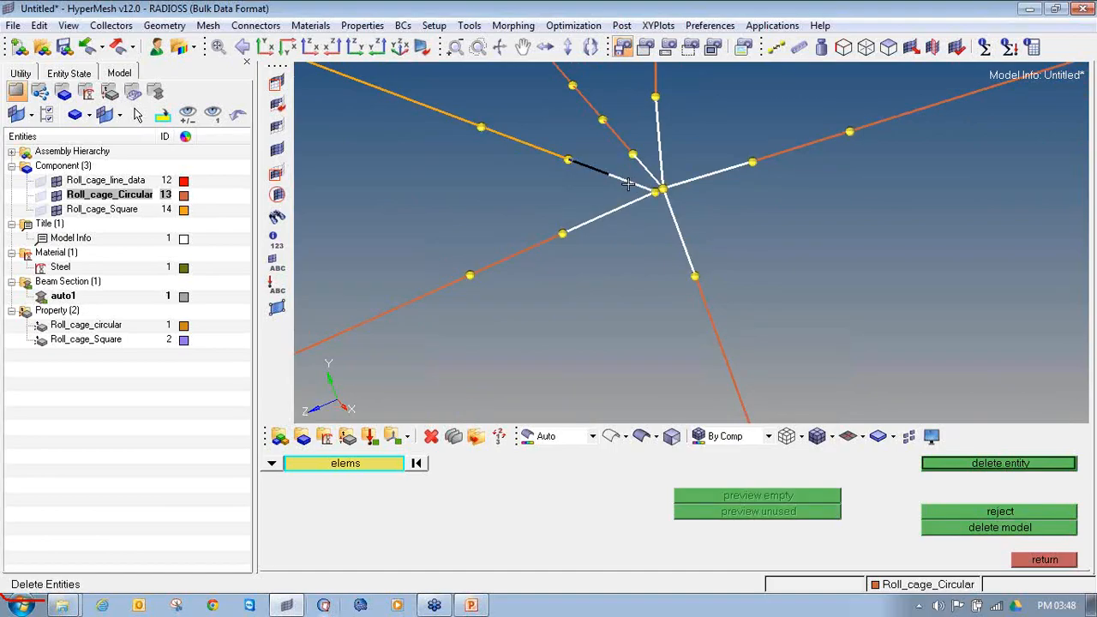
pyautogui.keyDown('ctrl'); pyautogui.scroll(4, 652, 202); pyautogui.keyUp('ctrl')
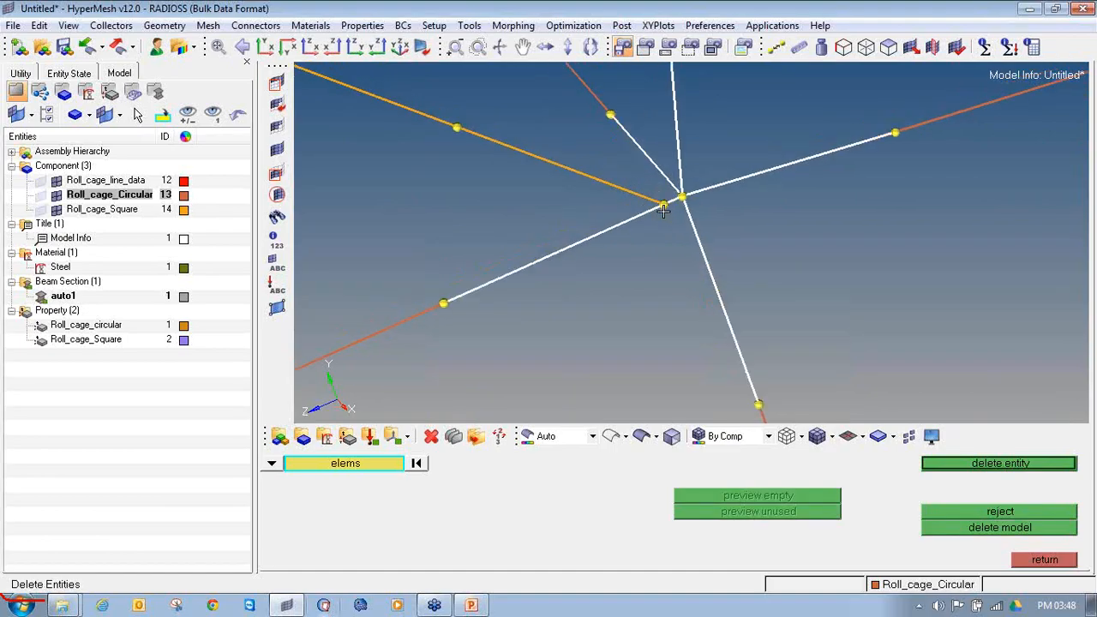
pyautogui.middleClick(433, 473)
# Step: Delete the last square element at the brace's lower end
pyautogui.click(556, 168)
pyautogui.middleClick(557, 168)
pyautogui.keyDown('ctrl'); pyautogui.moveTo(559, 166); pyautogui.dragTo(575, 215); pyautogui.keyUp('ctrl')
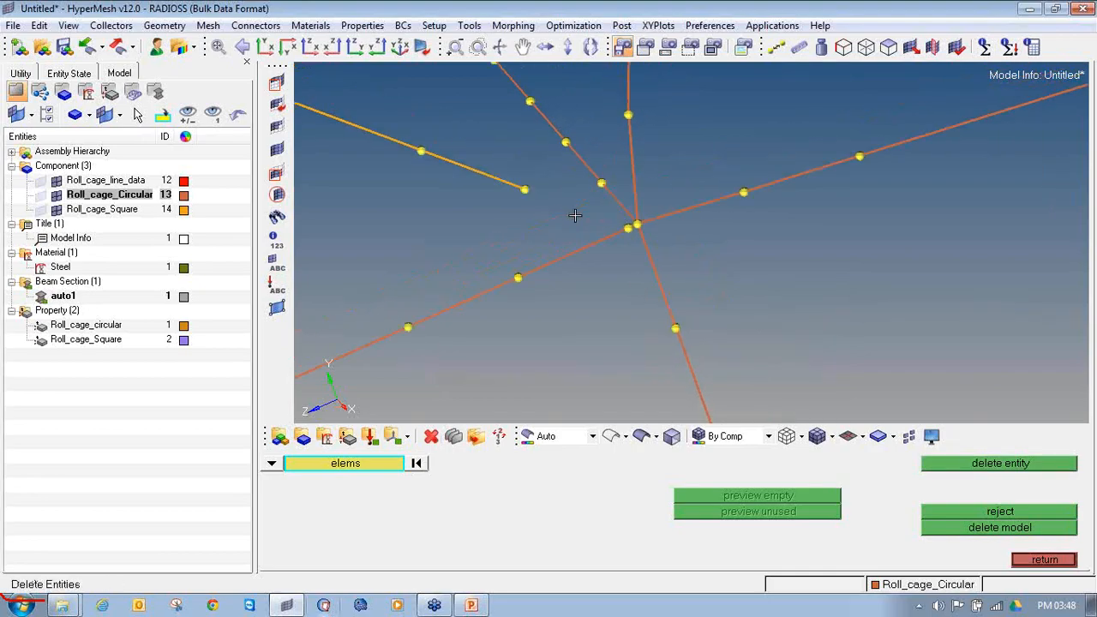
# Step: Make Roll_cage_Square the current component and set the bar2 property and CBEAM element type for the square brace
pyautogui.click(1029, 561)
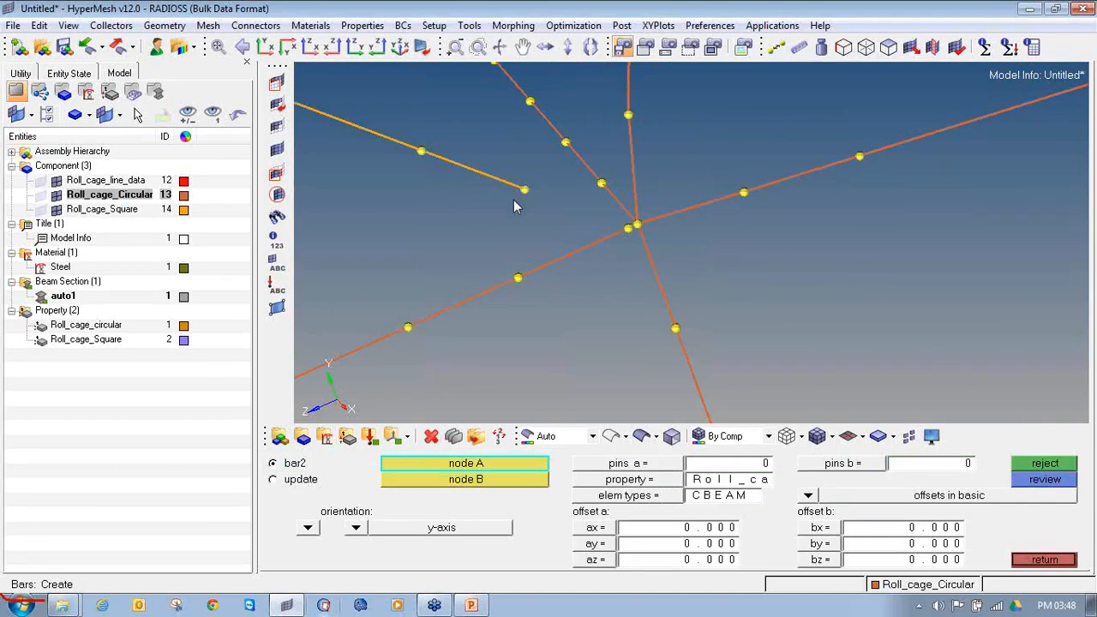
pyautogui.rightClick(110, 209)
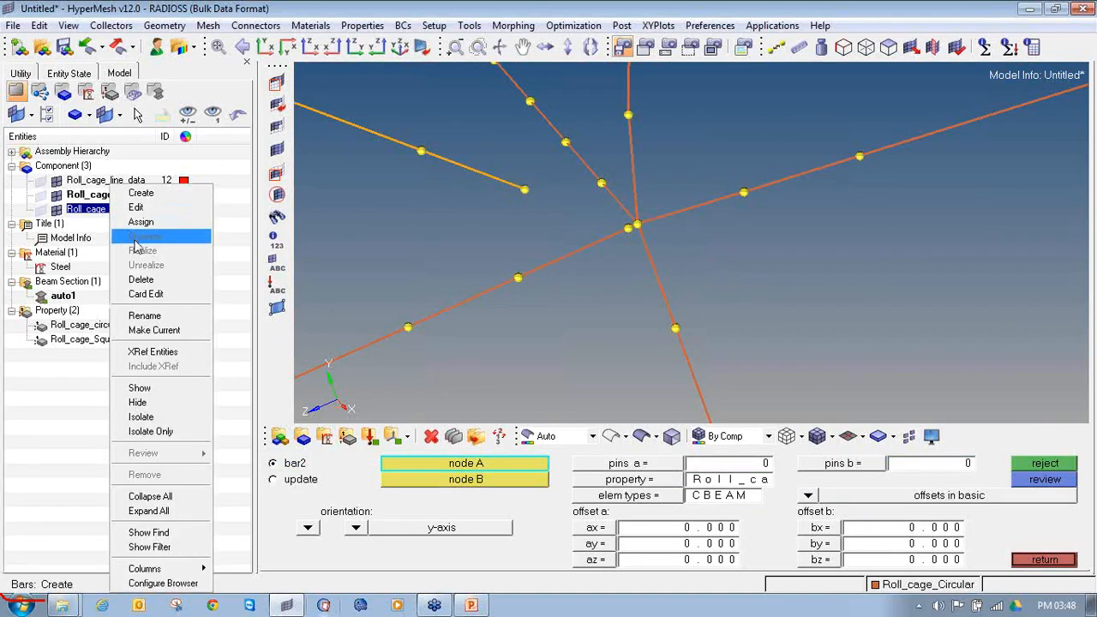
pyautogui.click(172, 331)
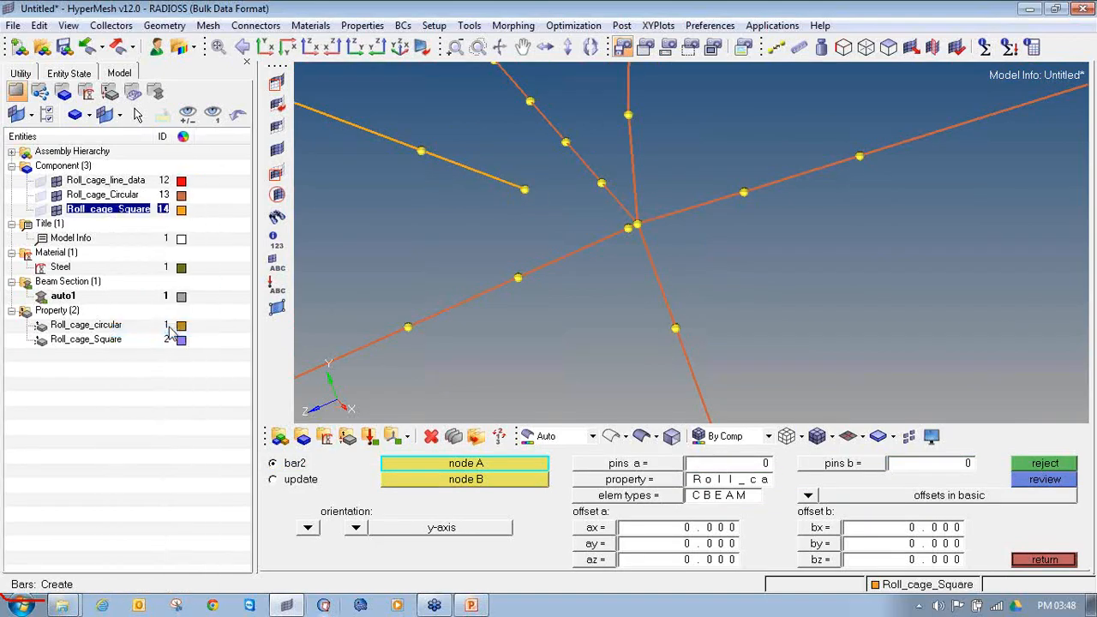
pyautogui.click(680, 481)
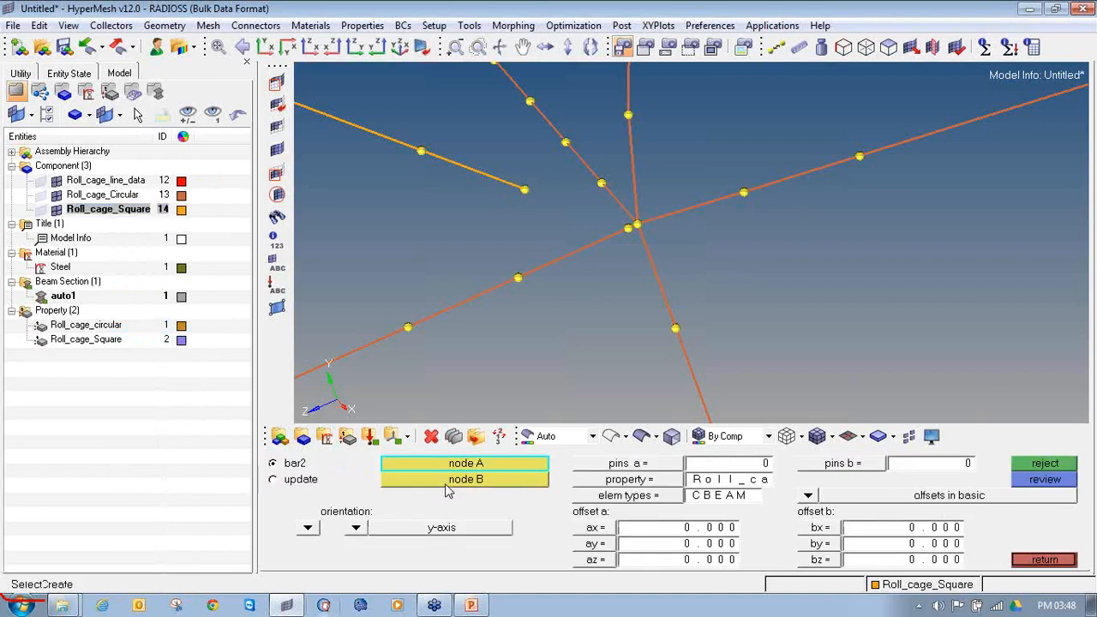
pyautogui.click(633, 501)
pyautogui.click(690, 497)
# Step: Create a square beam element from the brace's free lower end node to the junction node of the circular tubes
pyautogui.click(525, 189)
pyautogui.scroll(2, 654, 223)
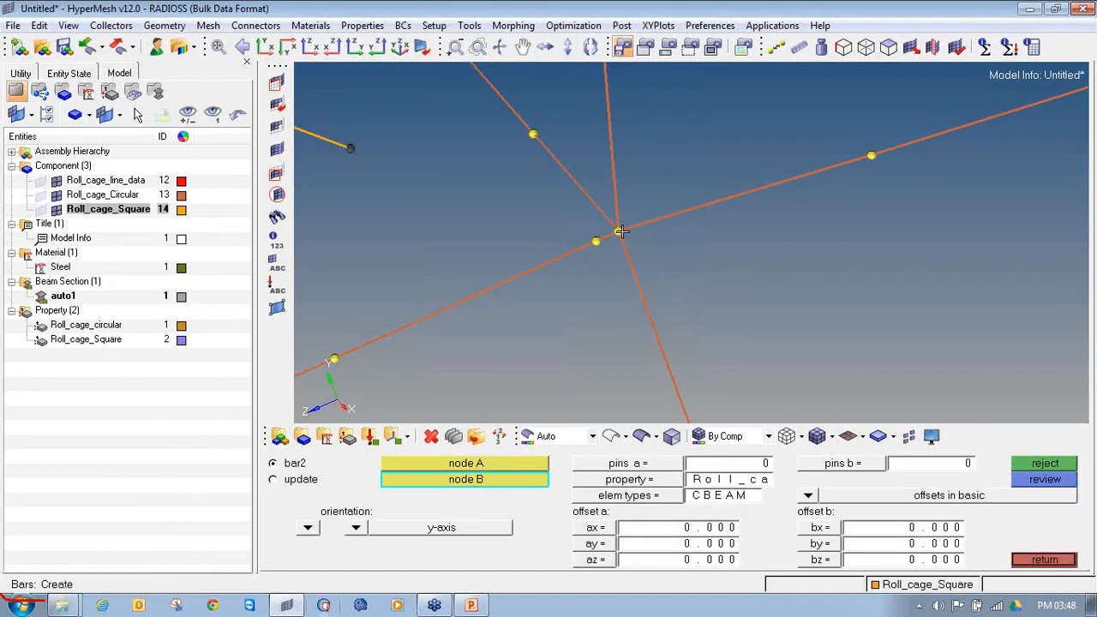
pyautogui.click(620, 230)
pyautogui.scroll(-2, 642, 263)
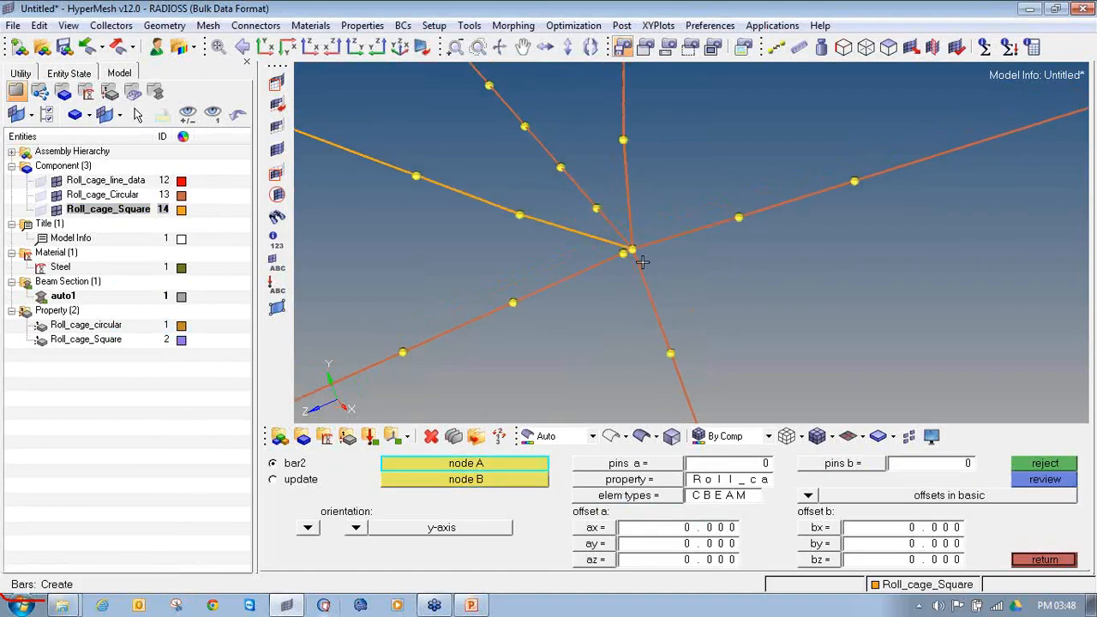
pyautogui.click(1043, 560)
pyautogui.scroll(-2, 674, 223)
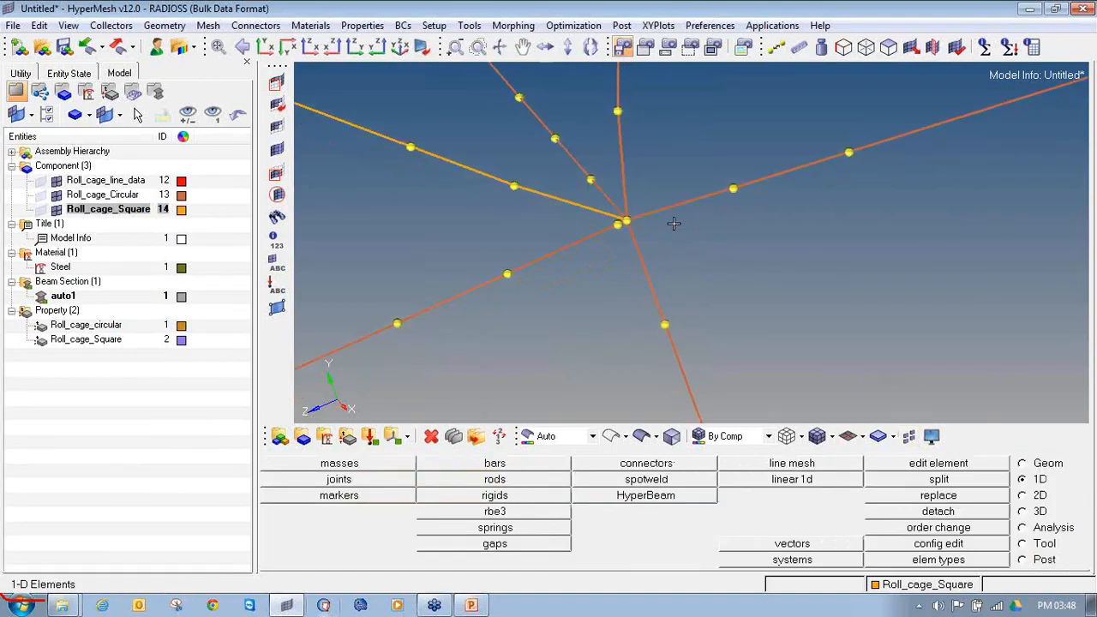
# Step: Clear the temporary nodes around the reconnected lower joint of the square brace
pyautogui.hotkey('shift', 'F2')
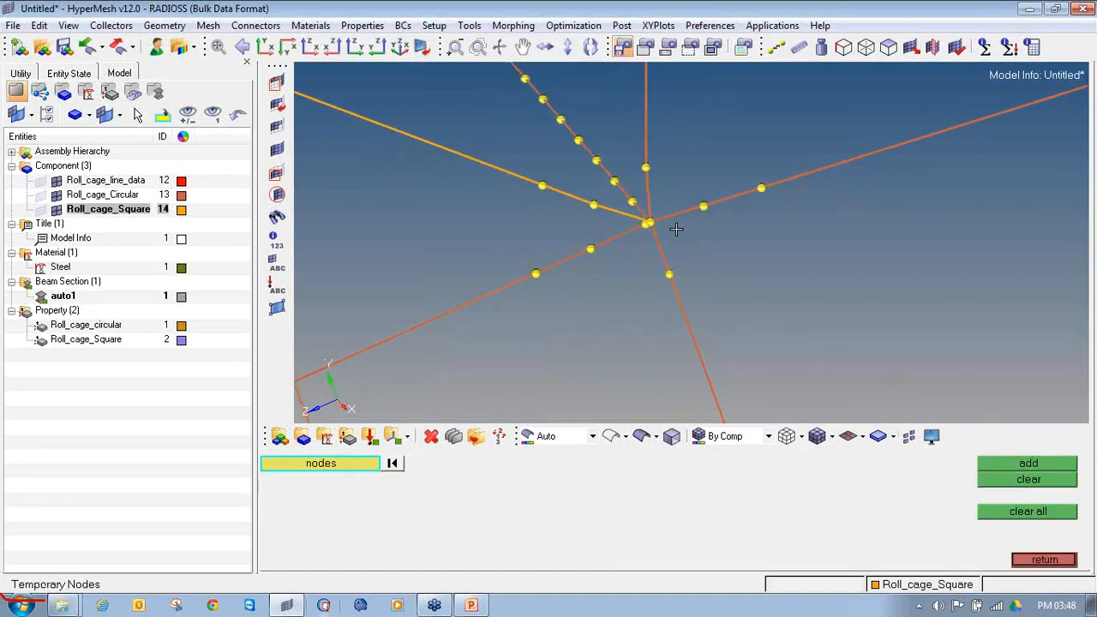
pyautogui.scroll(-2, 675, 224)
pyautogui.keyDown('shift'); pyautogui.moveTo(768, 326); pyautogui.dragTo(549, 103); pyautogui.keyUp('shift')
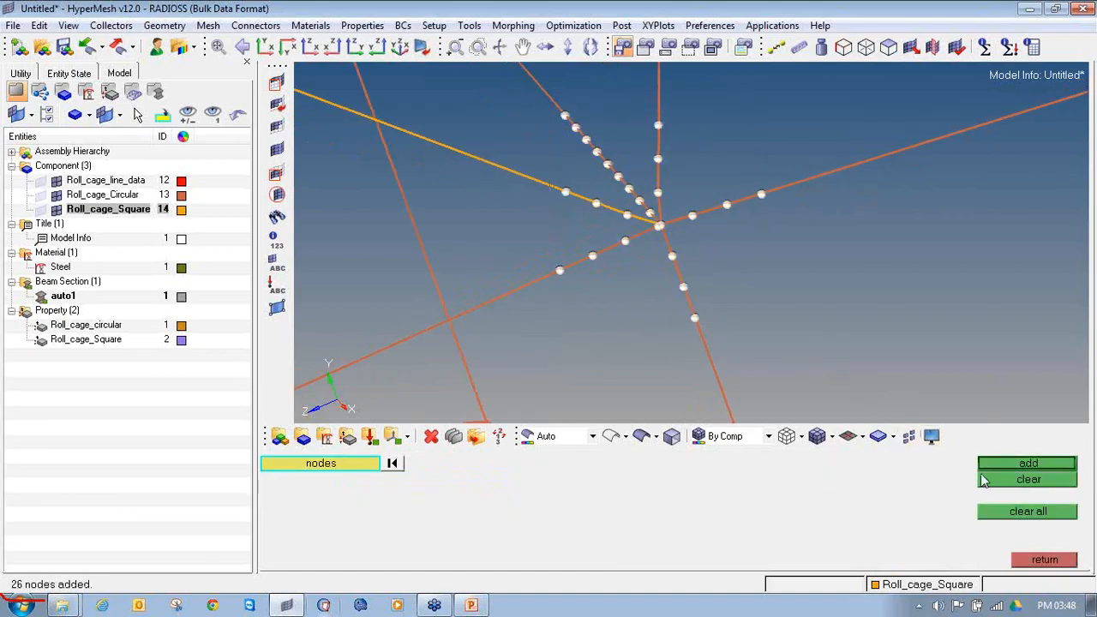
pyautogui.click(986, 480)
pyautogui.keyDown('ctrl'); pyautogui.moveTo(539, 125); pyautogui.dragTo(728, 314, button='right'); pyautogui.keyUp('ctrl')
# Step: Display temporary nodes around the lower joint of the other square brace
pyautogui.keyDown('ctrl'); pyautogui.scroll(-3, 716, 304); pyautogui.keyUp('ctrl')
pyautogui.keyDown('ctrl'); pyautogui.moveTo(604, 168); pyautogui.dragTo(626, 223, button='right'); pyautogui.keyUp('ctrl')
pyautogui.scroll(3, 630, 230)
pyautogui.keyDown('shift'); pyautogui.moveTo(575, 215); pyautogui.dragTo(774, 367); pyautogui.keyUp('shift')
pyautogui.keyDown('ctrl'); pyautogui.moveTo(710, 337); pyautogui.dragTo(627, 263, button='right'); pyautogui.keyUp('ctrl')
pyautogui.keyDown('ctrl'); pyautogui.scroll(3, 628, 264); pyautogui.keyUp('ctrl')
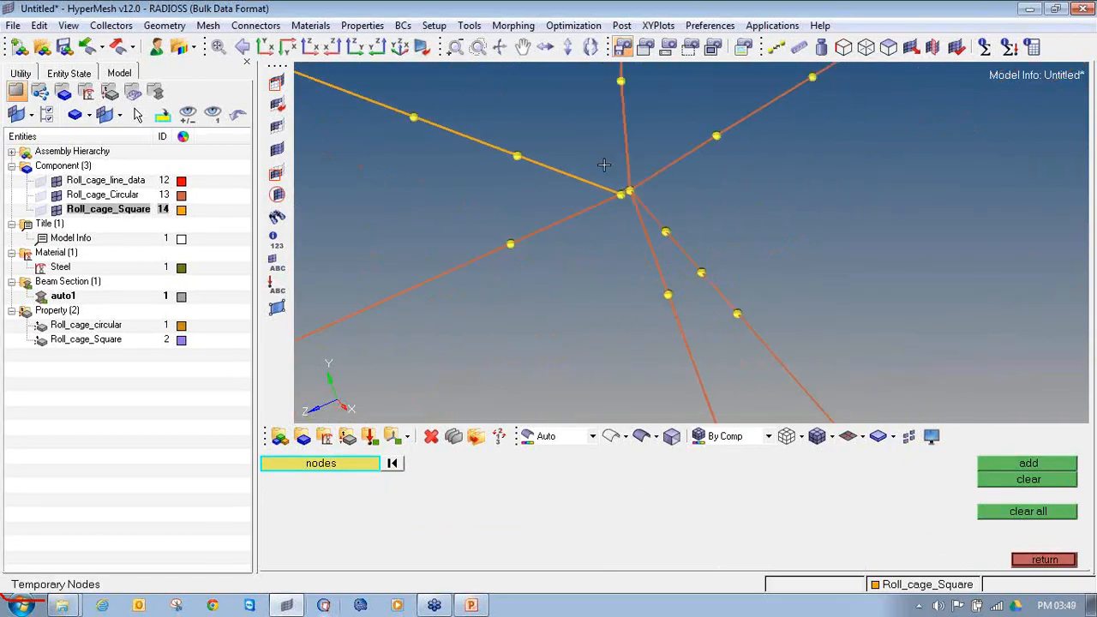
# Step: Delete the end element of the other square brace, which stops beside the tube junction node
pyautogui.click(432, 437)
pyautogui.click(561, 171)
pyautogui.middleClick(561, 172)
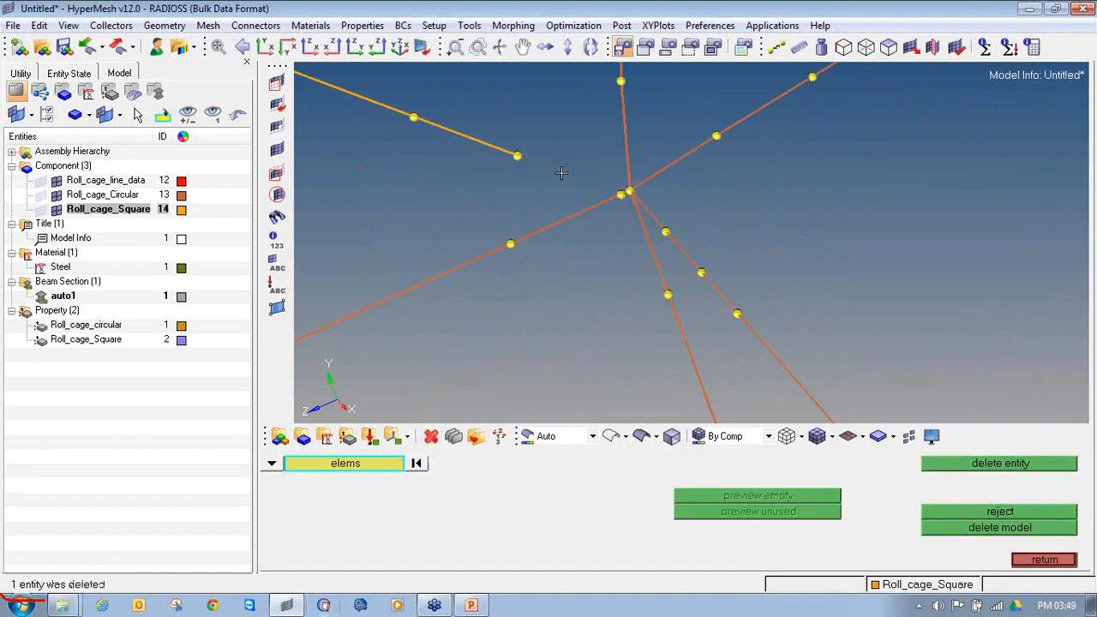
pyautogui.middleClick(562, 173)
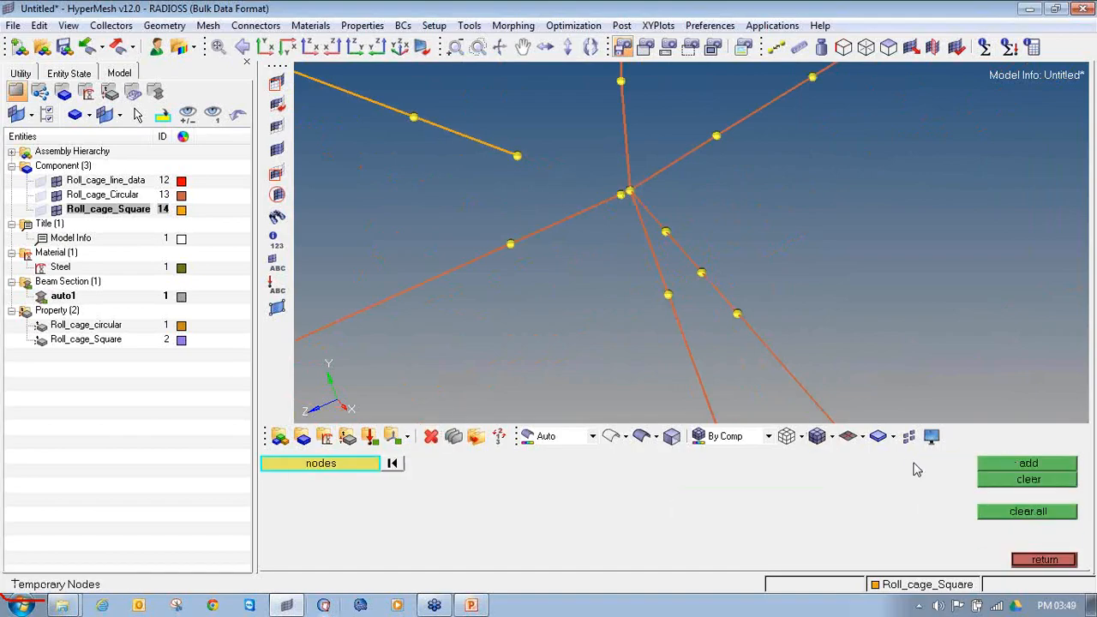
# Step: Set up bar2 creation with the Roll_cage_Square property and the CBEAM element type
pyautogui.click(1017, 562)
pyautogui.click(495, 463)
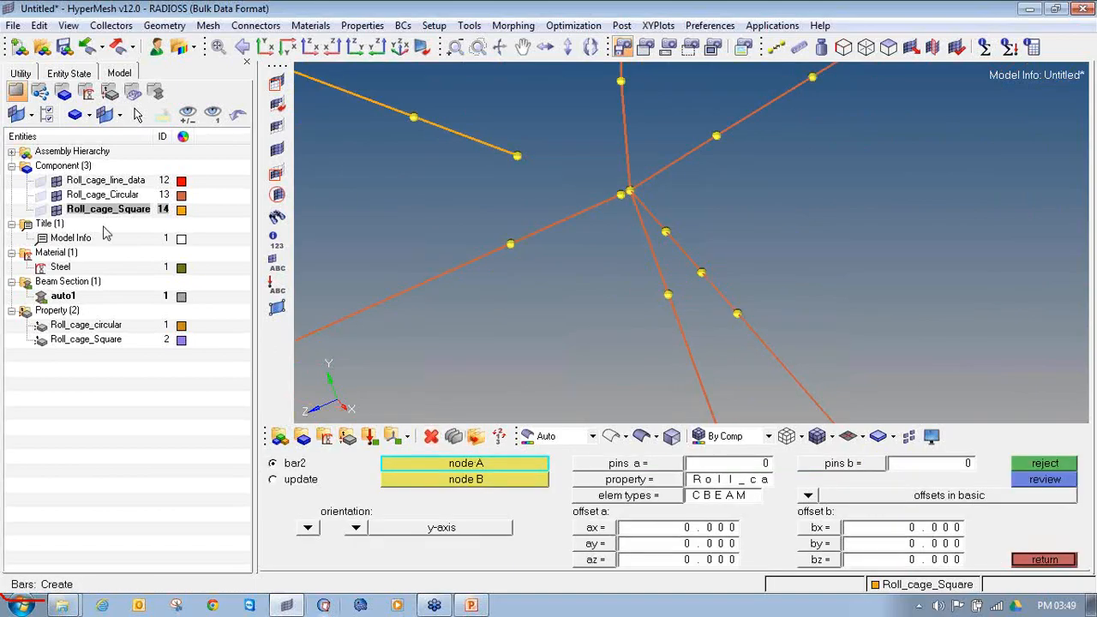
pyautogui.click(589, 482)
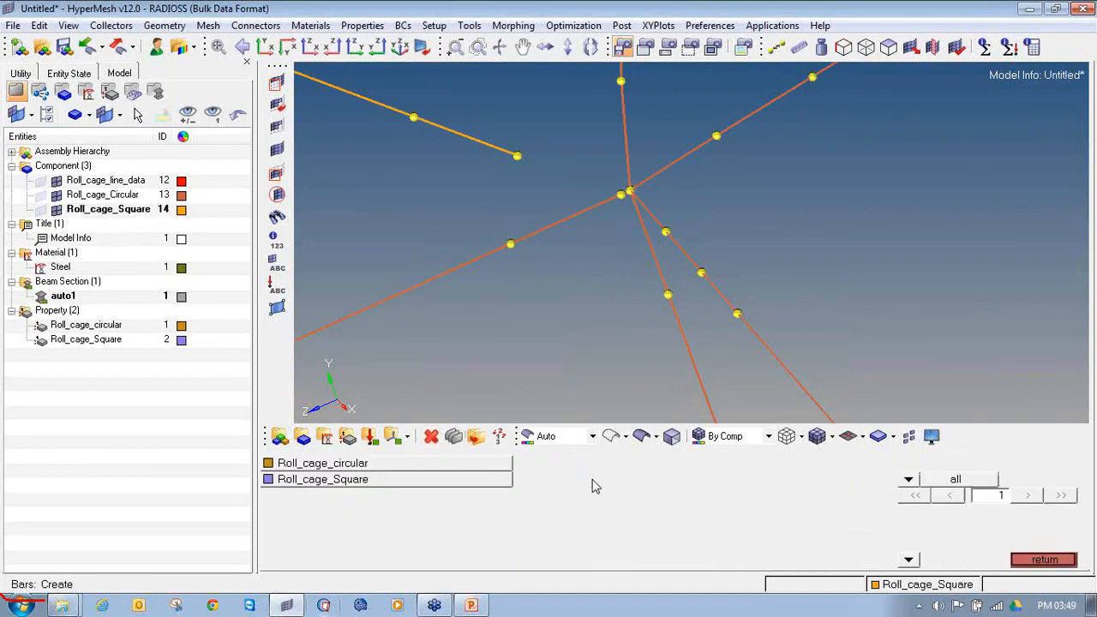
pyautogui.click(421, 480)
pyautogui.click(659, 499)
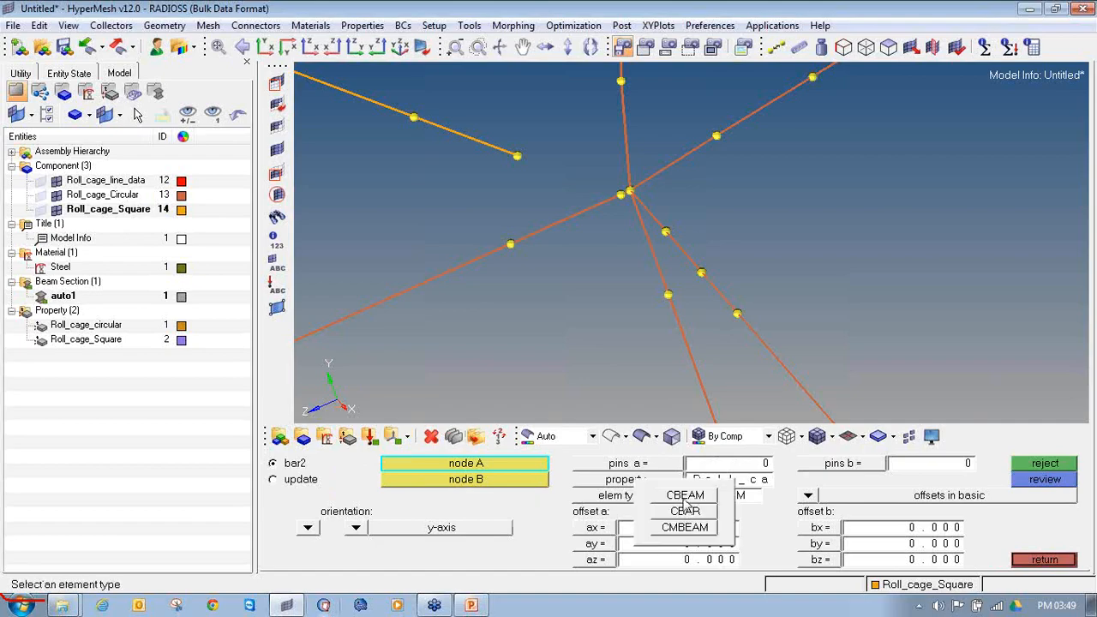
pyautogui.click(684, 495)
# Step: Create a square beam from the other brace's free end node to the circular tube junction node
pyautogui.click(520, 157)
pyautogui.keyDown('ctrl'); pyautogui.scroll(5, 621, 199); pyautogui.keyUp('ctrl')
pyautogui.click(649, 164)
pyautogui.keyDown('ctrl'); pyautogui.scroll(-4, 660, 188); pyautogui.keyUp('ctrl')
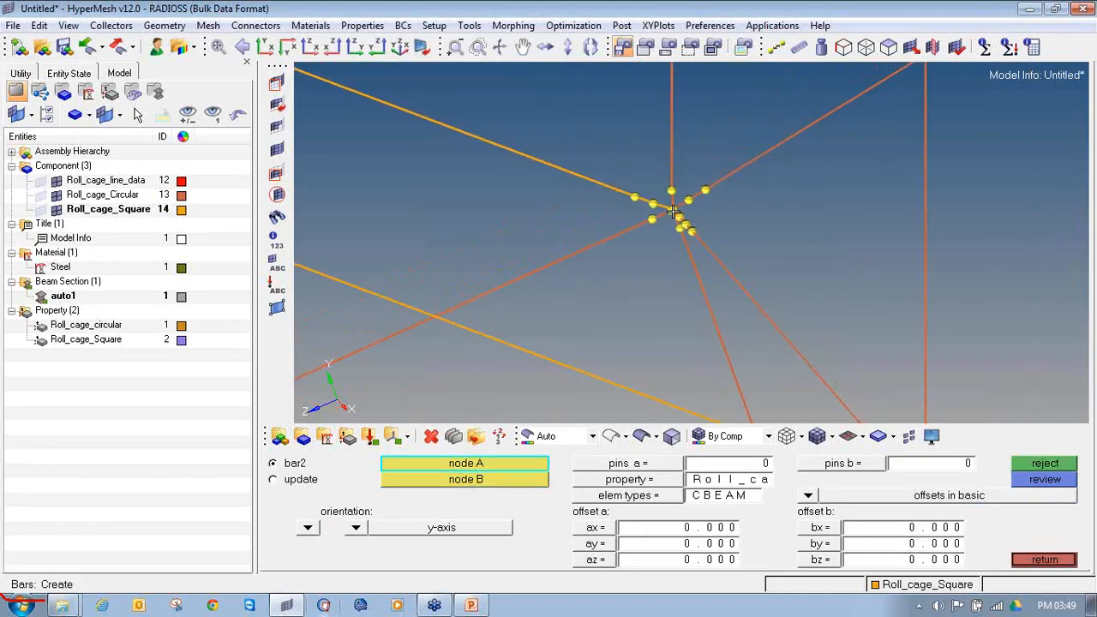
# Step: Clear the temporary nodes around the other square brace's reconnected lower joint
pyautogui.hotkey('shift', 'F2')
pyautogui.keyDown('shift'); pyautogui.moveTo(624, 161); pyautogui.dragTo(732, 261); pyautogui.keyUp('shift')
pyautogui.middleClick(732, 262)
pyautogui.click(1021, 484)
# Step: Add temporary nodes around the front upper corner of the cage, where the upper square brace meets the circular tubes
pyautogui.scroll(-8, 666, 232)
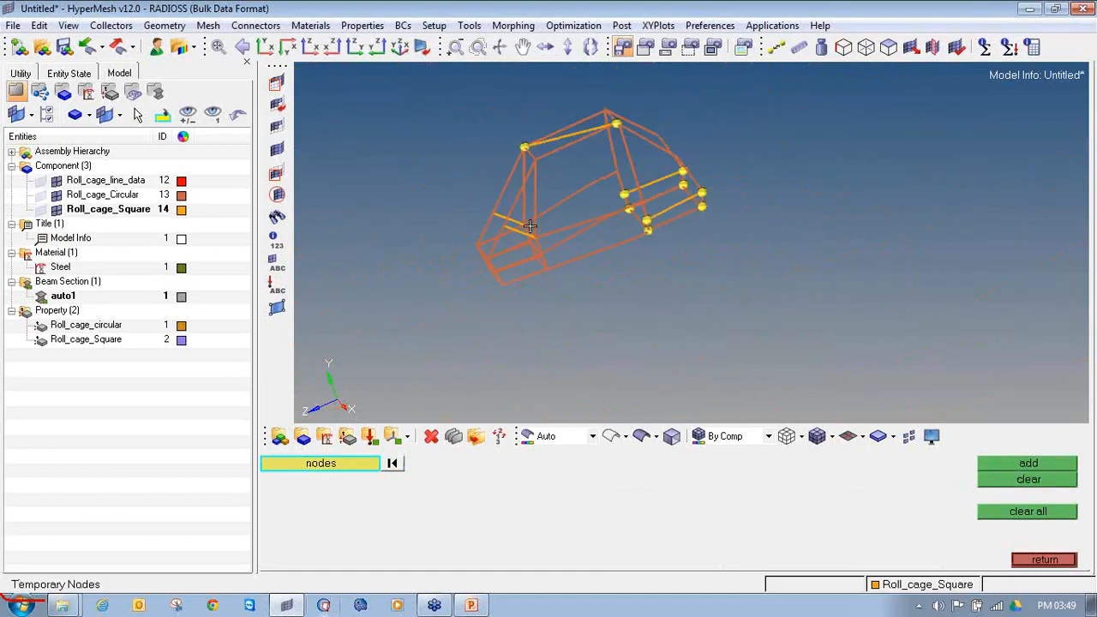
pyautogui.keyDown('ctrl'); pyautogui.moveTo(560, 291); pyautogui.dragTo(526, 285); pyautogui.keyUp('ctrl')
pyautogui.keyDown('ctrl'); pyautogui.scroll(8, 531, 159); pyautogui.keyUp('ctrl')
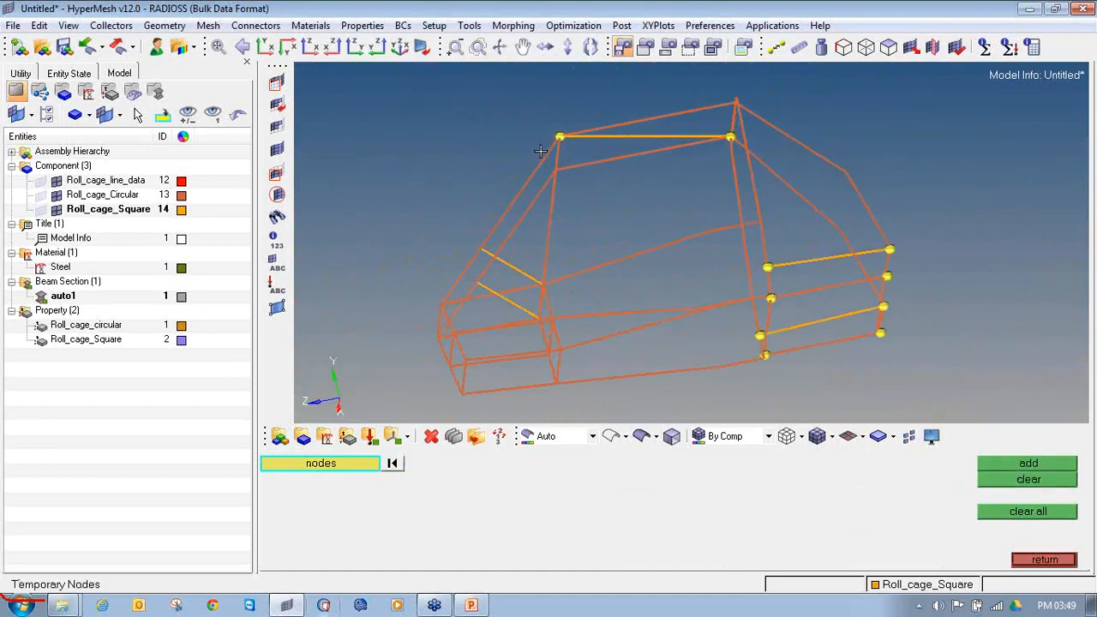
pyautogui.keyDown('ctrl'); pyautogui.scroll(3, 562, 122); pyautogui.keyUp('ctrl')
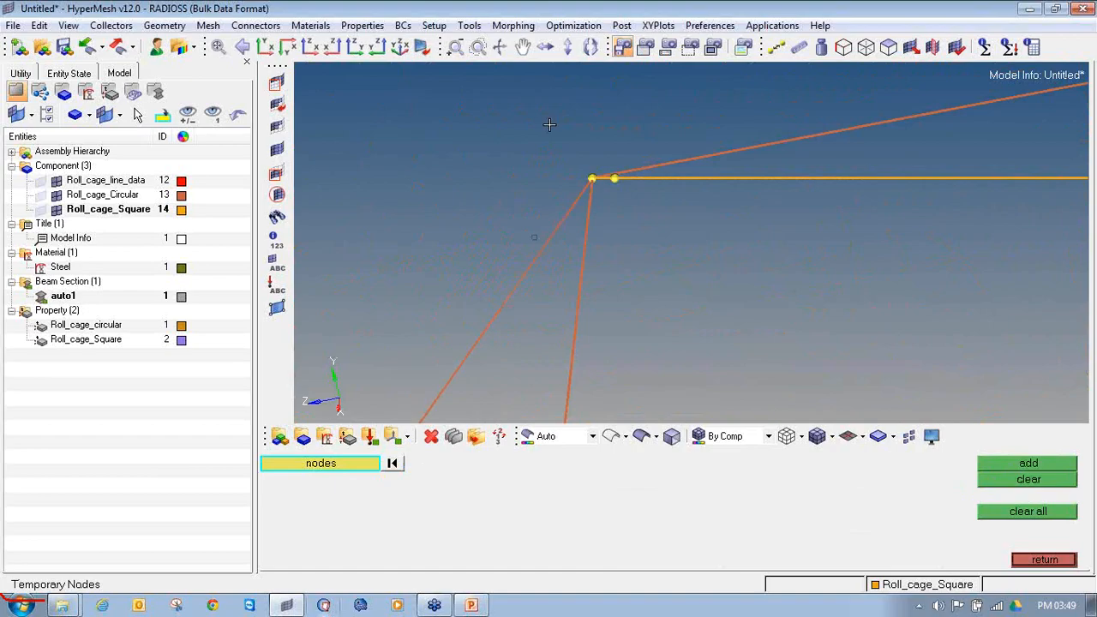
pyautogui.keyDown('shift'); pyautogui.moveTo(578, 157); pyautogui.dragTo(661, 247); pyautogui.keyUp('shift')
pyautogui.keyDown('shift'); pyautogui.moveTo(512, 142); pyautogui.dragTo(699, 271); pyautogui.keyUp('shift')
pyautogui.click(1001, 469)
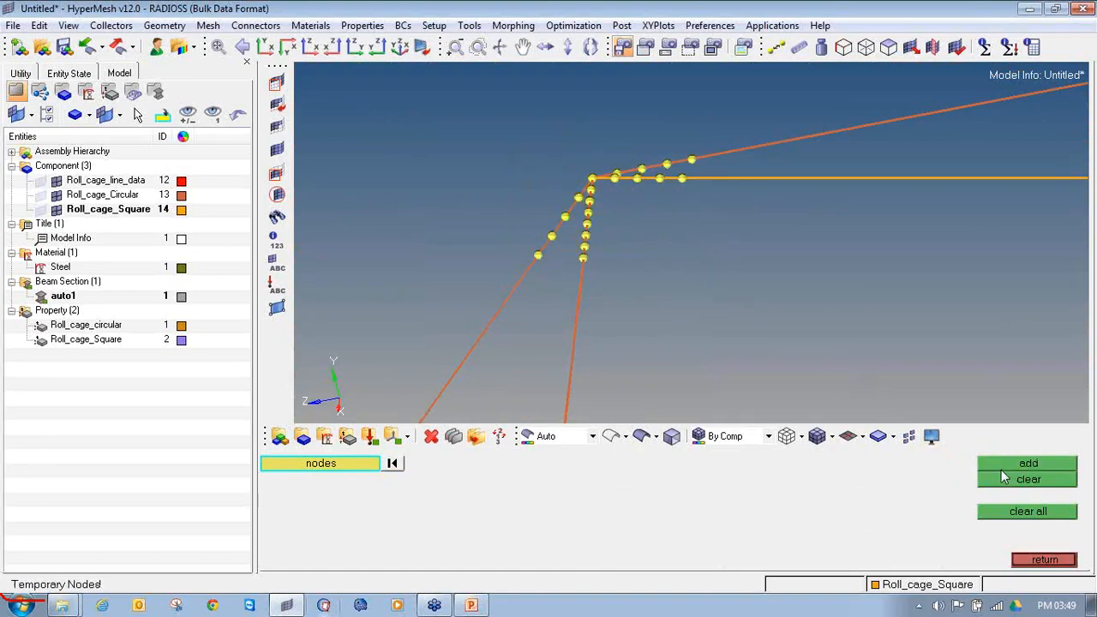
pyautogui.scroll(-4, 607, 214)
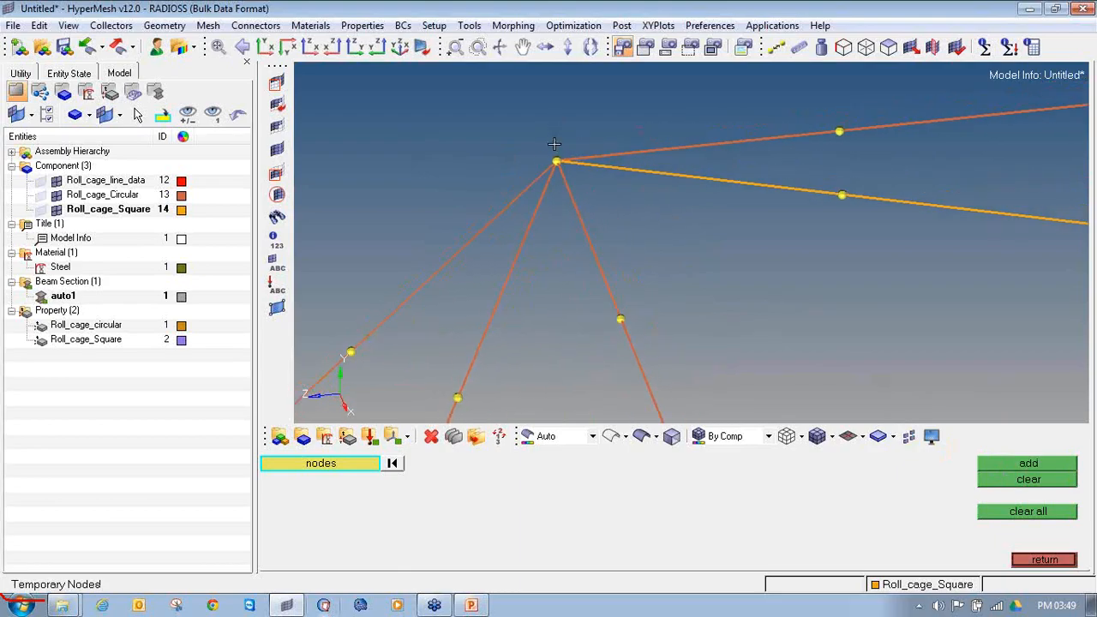
# Step: Delete the five beam elements that meet at the front upper corner node of the cage
pyautogui.keyDown('ctrl'); pyautogui.moveTo(560, 174); pyautogui.dragTo(574, 253); pyautogui.keyUp('ctrl')
pyautogui.press('F2')
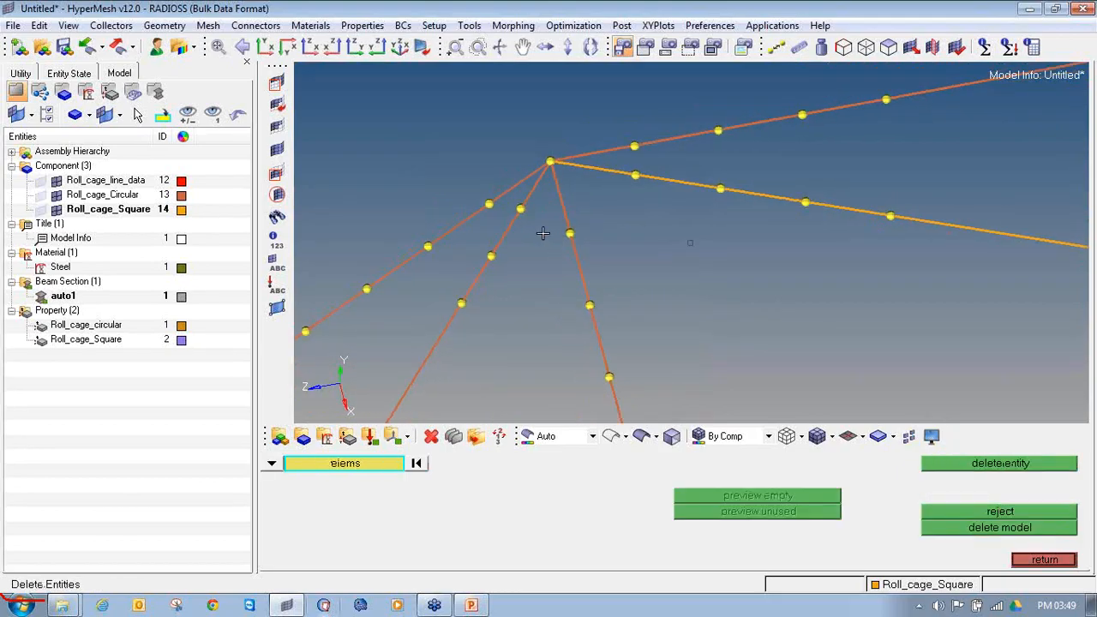
pyautogui.click(529, 181)
pyautogui.click(537, 183)
pyautogui.click(558, 187)
pyautogui.click(578, 167)
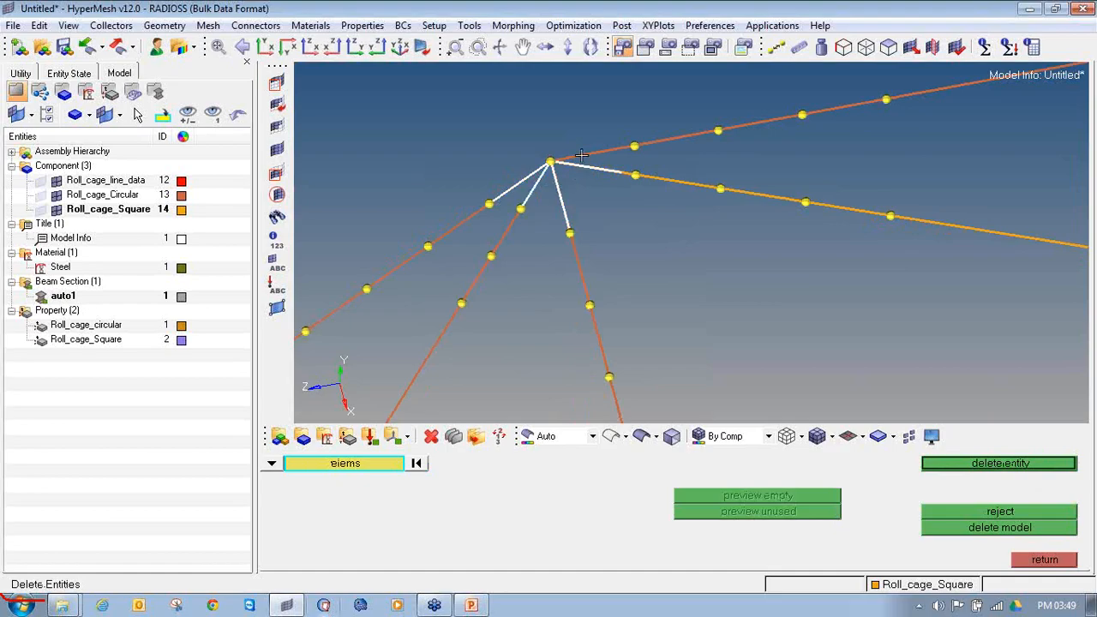
pyautogui.click(582, 156)
pyautogui.middleClick(575, 205)
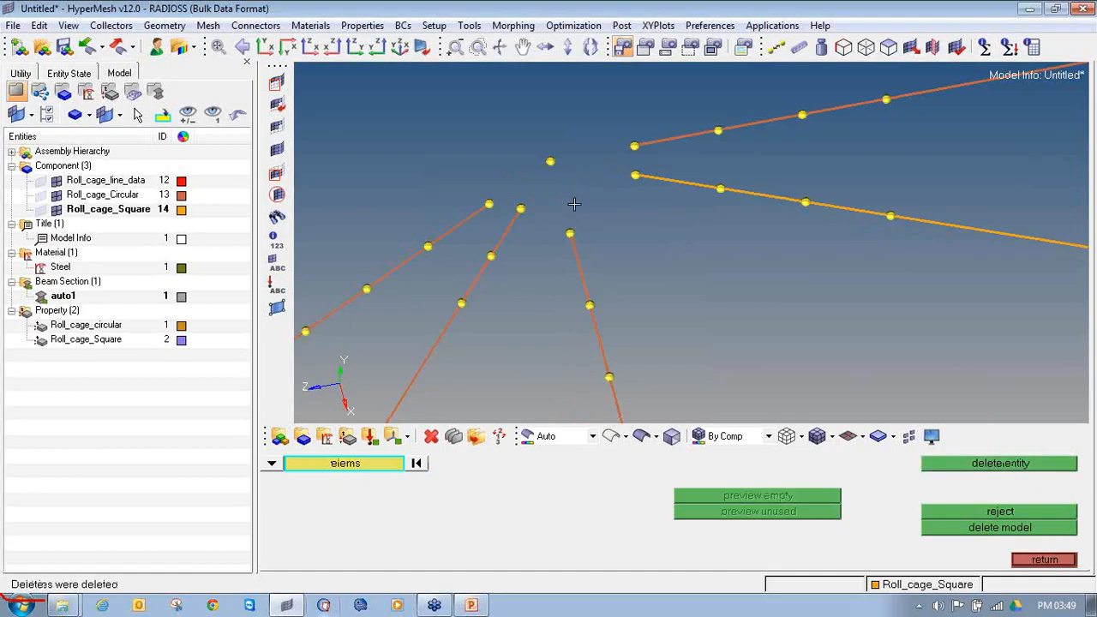
pyautogui.click(1029, 562)
pyautogui.click(1037, 561)
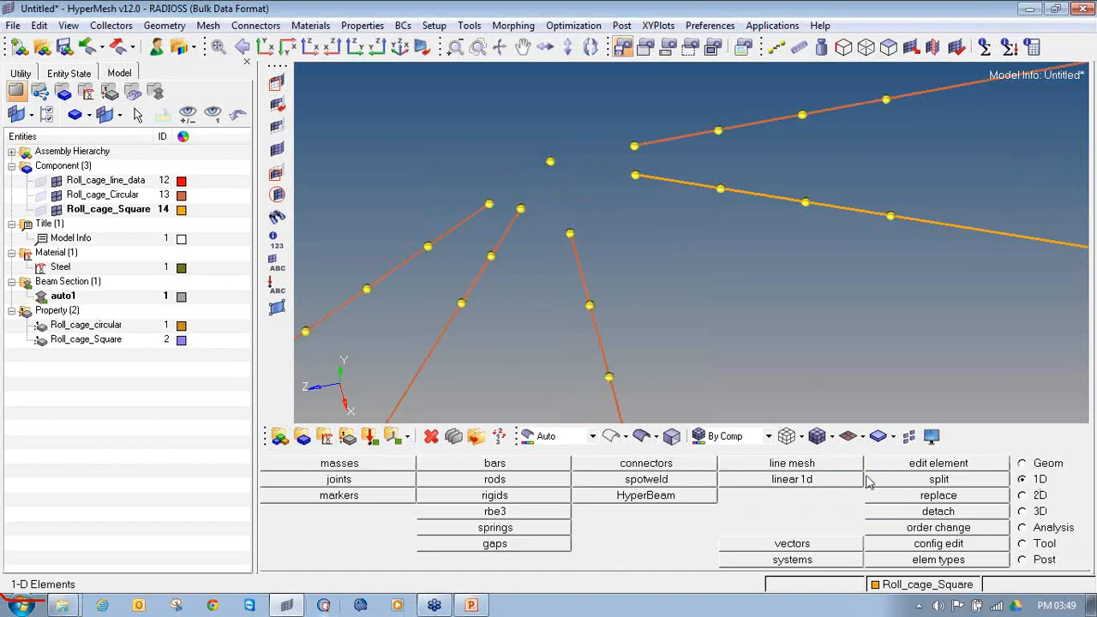
# Step: Create a CBEAM bar2 from the upper square brace's free end node to the corner node with the Roll_cage_Square property
pyautogui.click(562, 466)
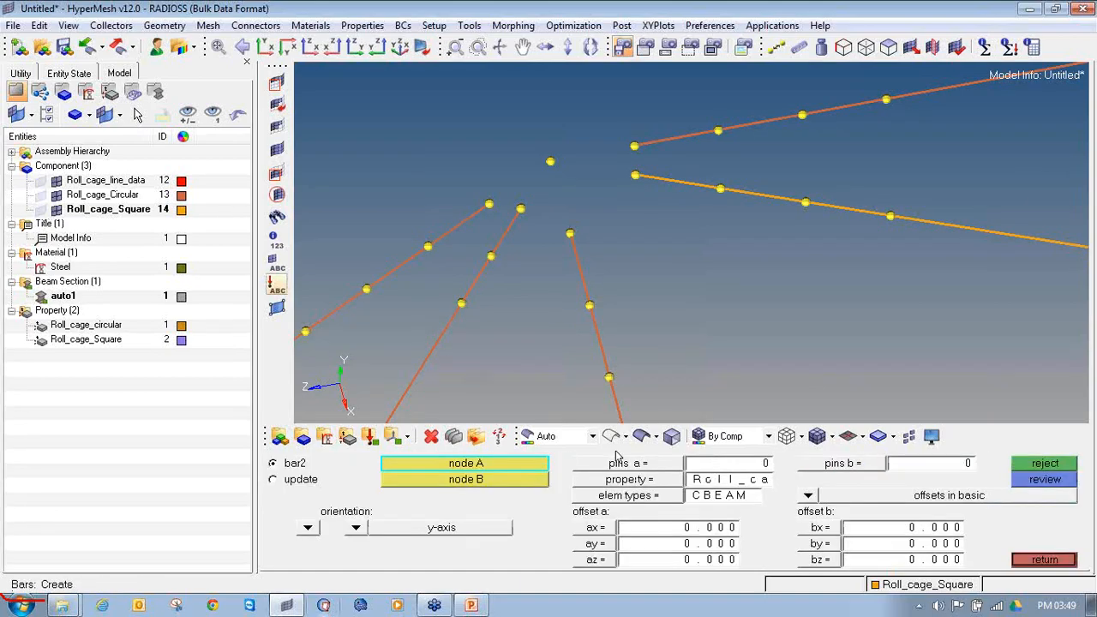
pyautogui.click(649, 484)
pyautogui.click(455, 478)
pyautogui.click(638, 497)
pyautogui.click(686, 496)
pyautogui.click(635, 175)
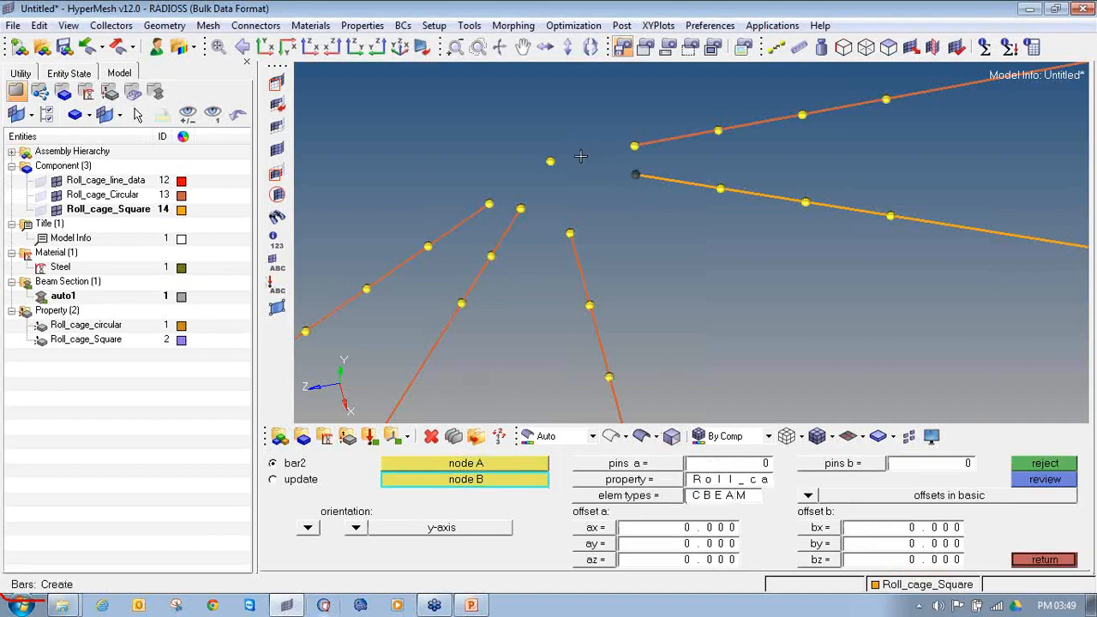
pyautogui.click(549, 163)
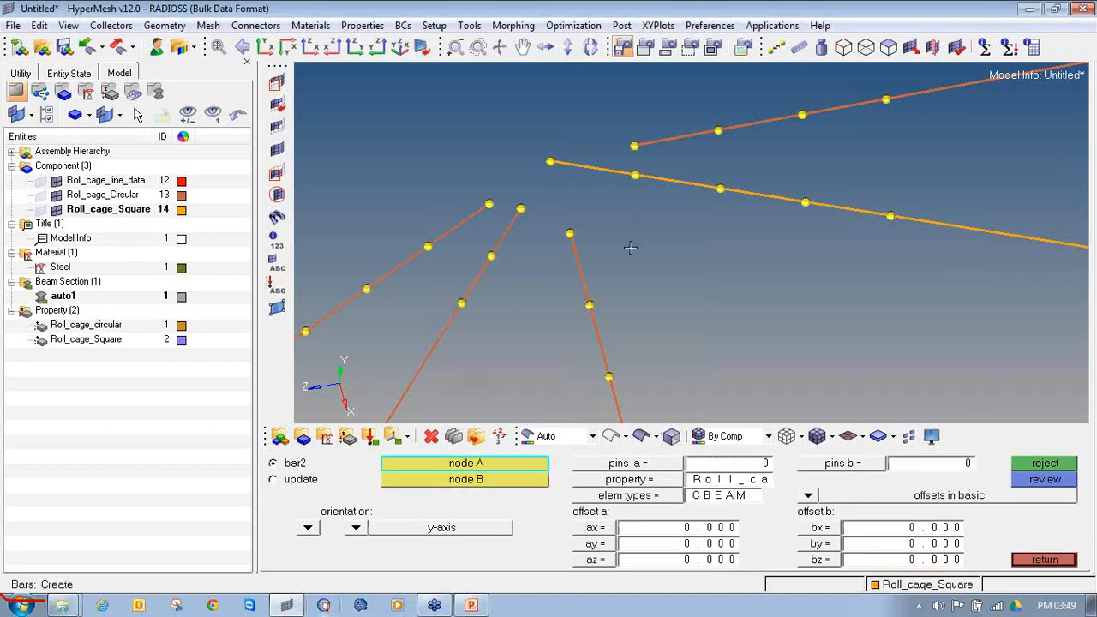
# Step: Make Roll_cage_Circular the current component and set bar2 creation to the Roll_cage_circular property with the CBEAM element type
pyautogui.rightClick(93, 200)
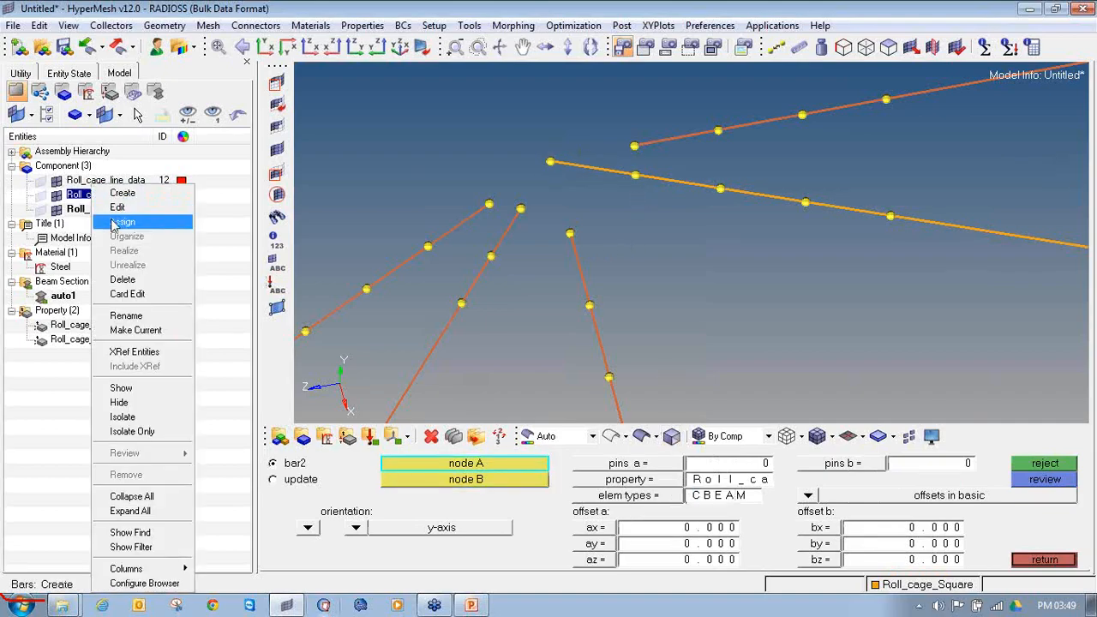
pyautogui.click(137, 317)
pyautogui.click(601, 485)
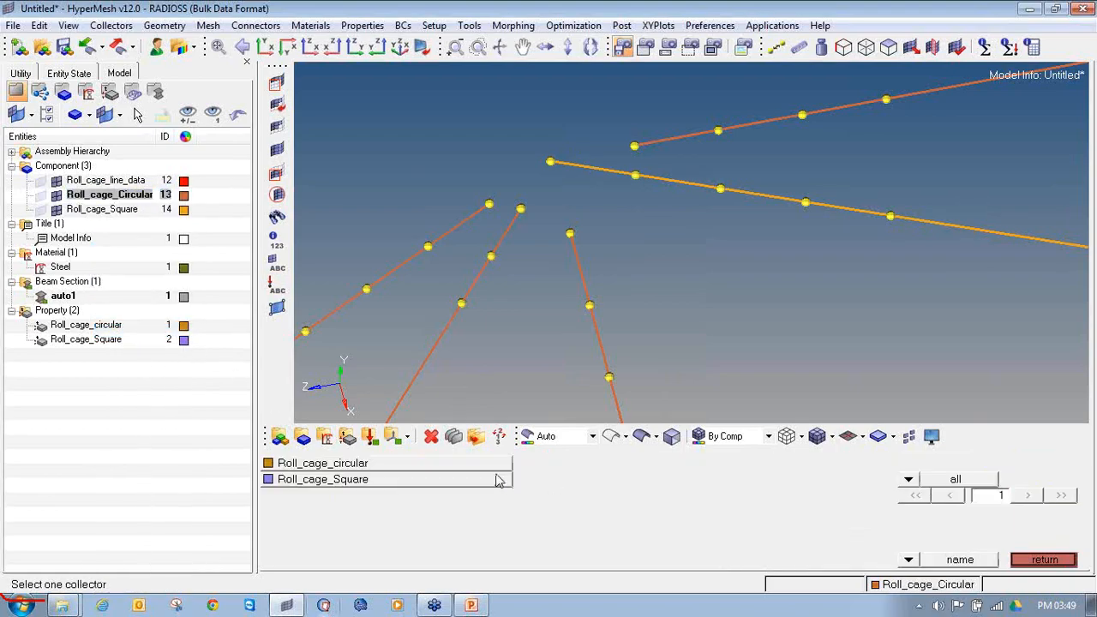
pyautogui.click(488, 475)
pyautogui.click(691, 496)
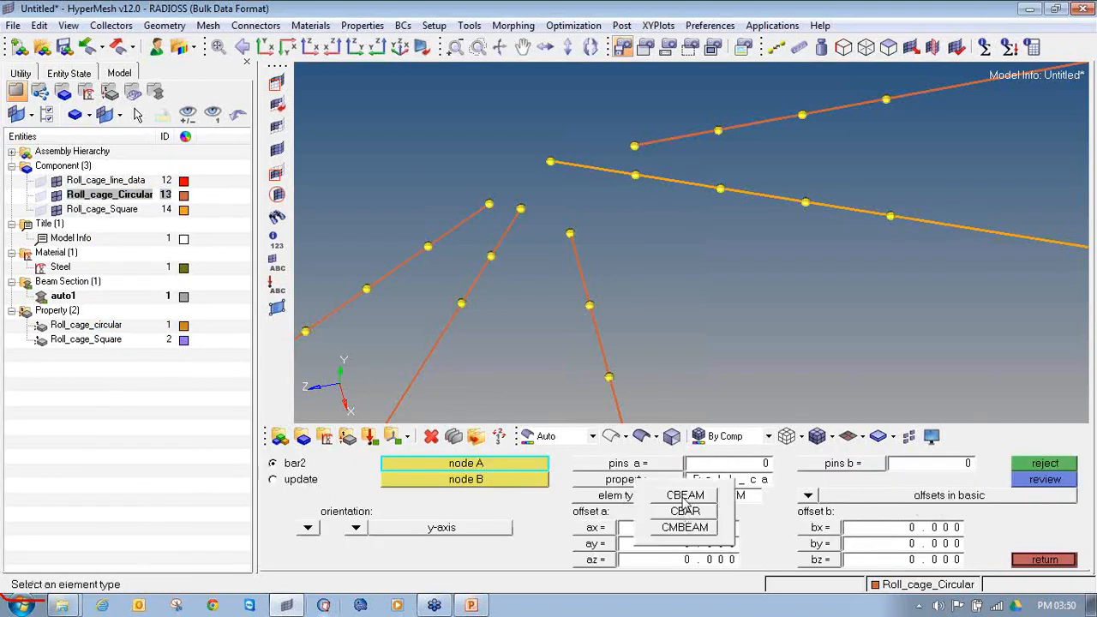
pyautogui.click(685, 496)
# Step: Create circular beams from the horizontal tube and two of the descending tube ends to the front upper corner node
pyautogui.keyDown('ctrl'); pyautogui.moveTo(634, 153); pyautogui.dragTo(720, 223); pyautogui.keyUp('ctrl')
pyautogui.click(656, 113)
pyautogui.click(570, 113)
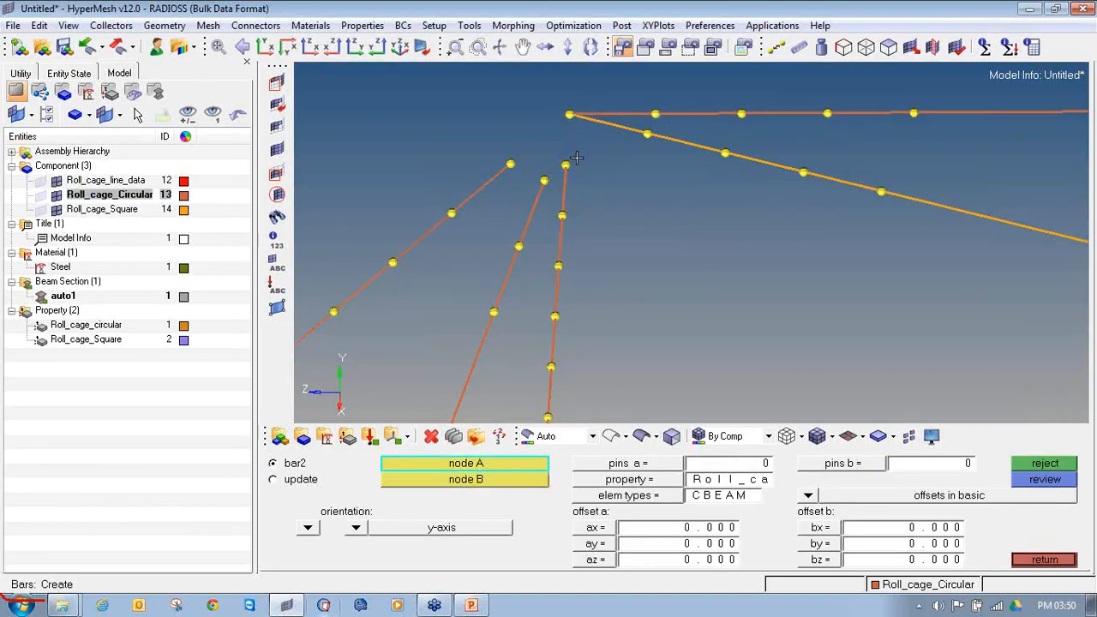
pyautogui.click(564, 164)
pyautogui.click(569, 114)
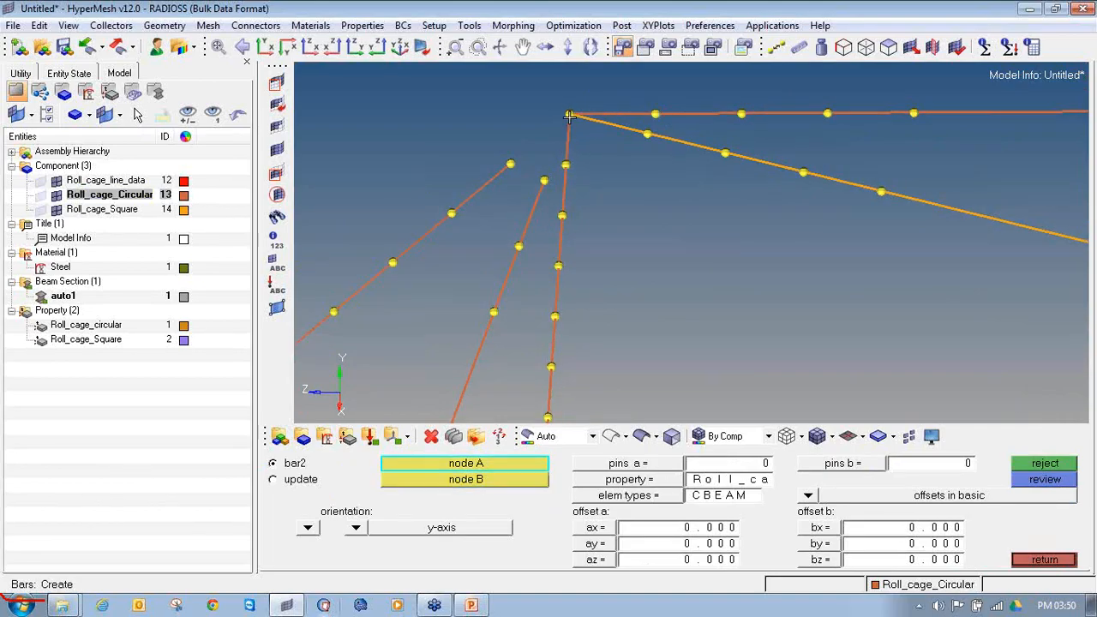
pyautogui.click(510, 164)
pyautogui.click(567, 114)
# Step: Set the beam orientation to z-axis and create the remaining circular beam to the front upper corner node
pyautogui.click(356, 527)
pyautogui.click(348, 512)
pyautogui.click(544, 181)
pyautogui.click(571, 114)
pyautogui.scroll(-3, 571, 120)
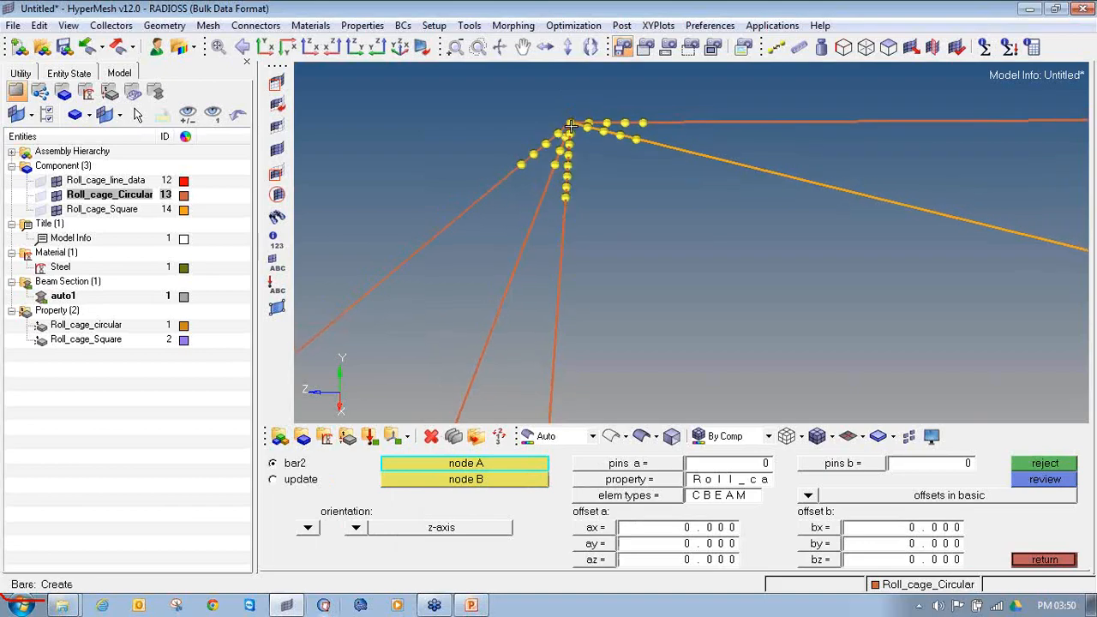
# Step: Clear the temporary nodes around the reconnected front upper corner
pyautogui.hotkey('shift', 'F2')
pyautogui.keyDown('shift'); pyautogui.moveTo(723, 267); pyautogui.dragTo(479, 83); pyautogui.keyUp('shift')
pyautogui.click(994, 486)
pyautogui.keyDown('ctrl'); pyautogui.moveTo(539, 111); pyautogui.dragTo(479, 112, button='right'); pyautogui.keyUp('ctrl')
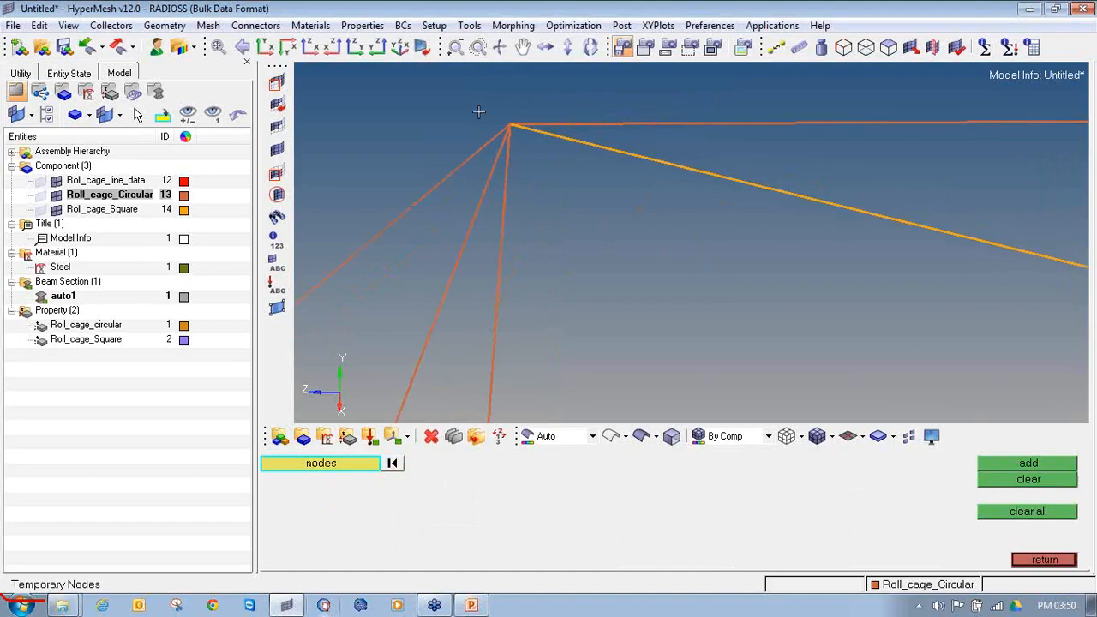
pyautogui.click(1038, 560)
# Step: Add temporary nodes around the next junction, where a square brace meets four circular tubes
pyautogui.keyDown('ctrl'); pyautogui.moveTo(501, 183); pyautogui.dragTo(675, 248); pyautogui.keyUp('ctrl')
pyautogui.hotkey('shift', 'F2')
pyautogui.keyDown('ctrl'); pyautogui.moveTo(630, 212); pyautogui.dragTo(510, 148); pyautogui.keyUp('ctrl')
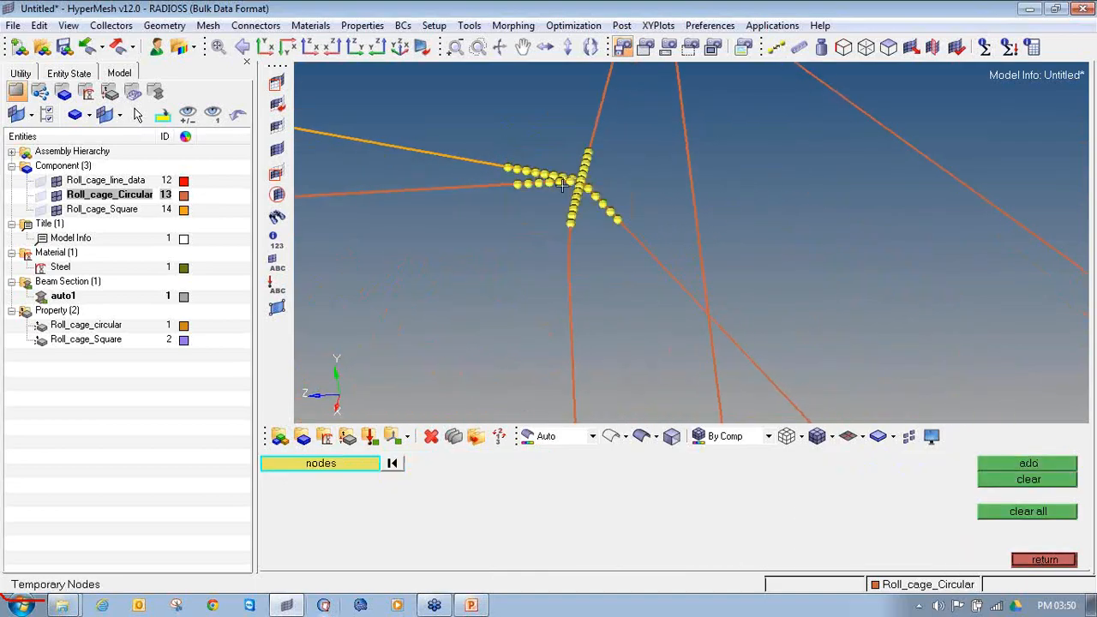
pyautogui.scroll(3, 572, 169)
pyautogui.scroll(4, 621, 176)
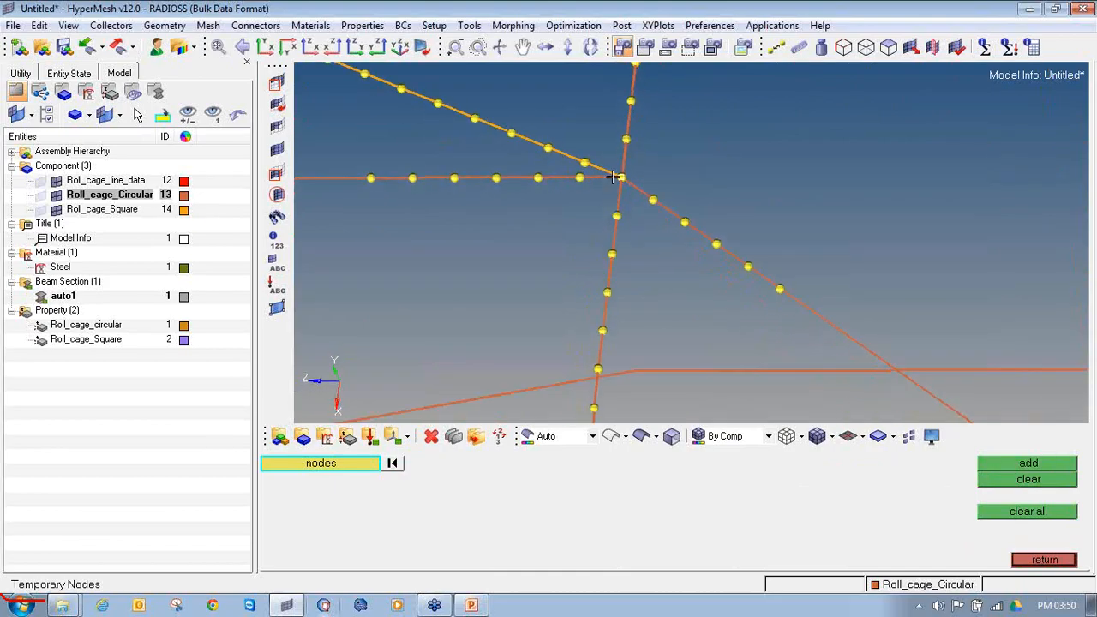
# Step: Delete the square beam and the four circular beam elements that meet at this junction
pyautogui.press('F2')
pyautogui.click(613, 176)
pyautogui.click(616, 168)
pyautogui.click(641, 158)
pyautogui.click(663, 199)
pyautogui.middleClick(640, 200)
pyautogui.scroll(-3, 635, 203)
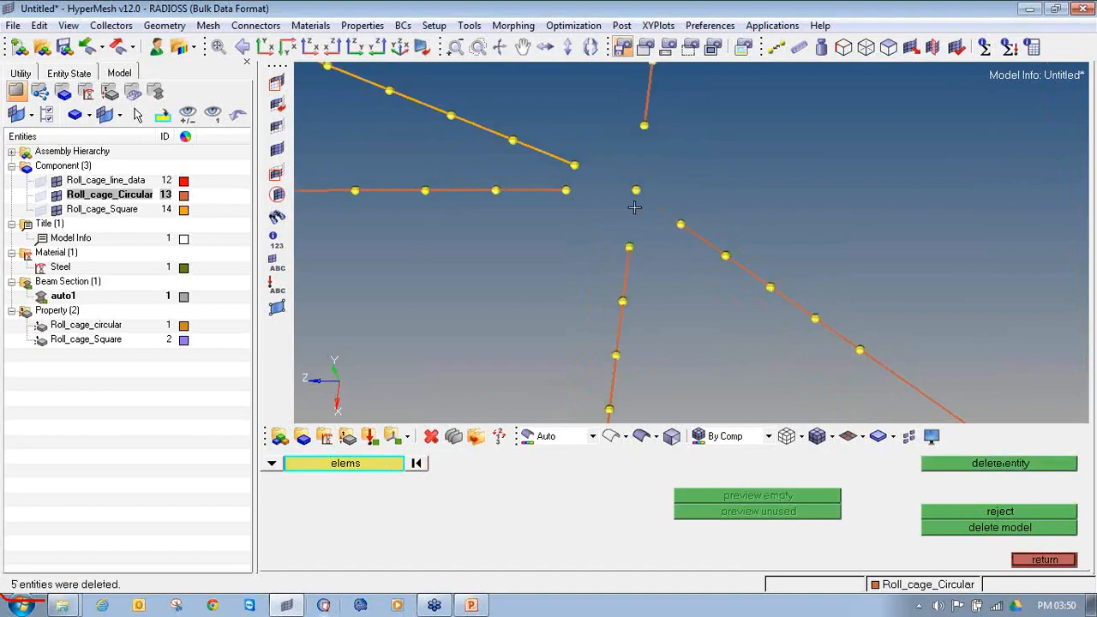
pyautogui.click(1043, 560)
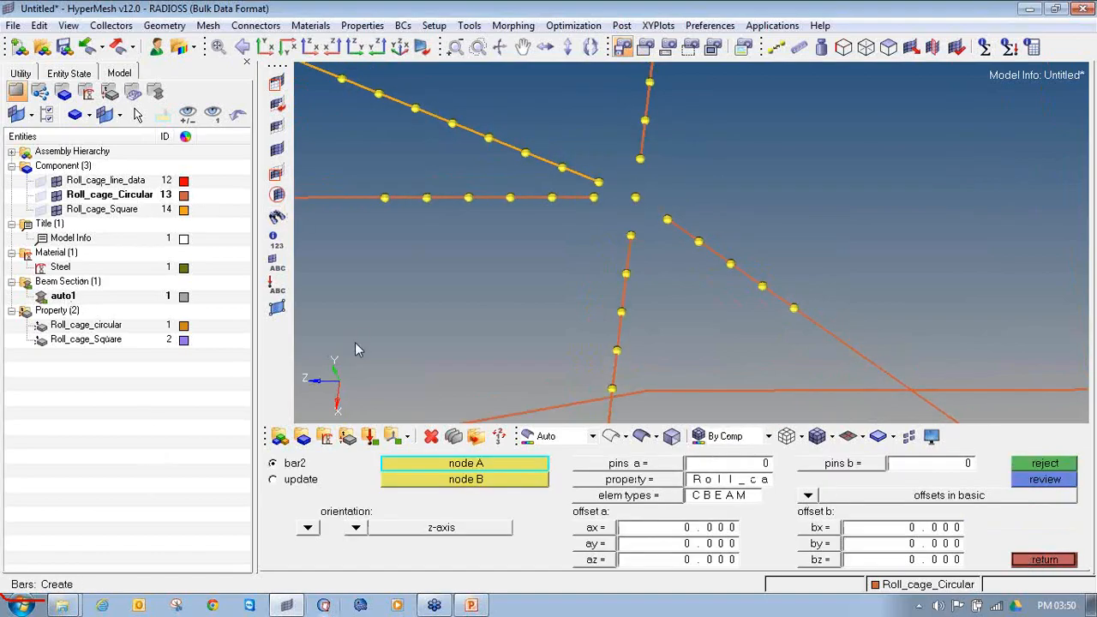
# Step: Set up bar2 creation at this junction with the Roll_cage_circular property and the CBEAM element type
pyautogui.scroll(3, 576, 206)
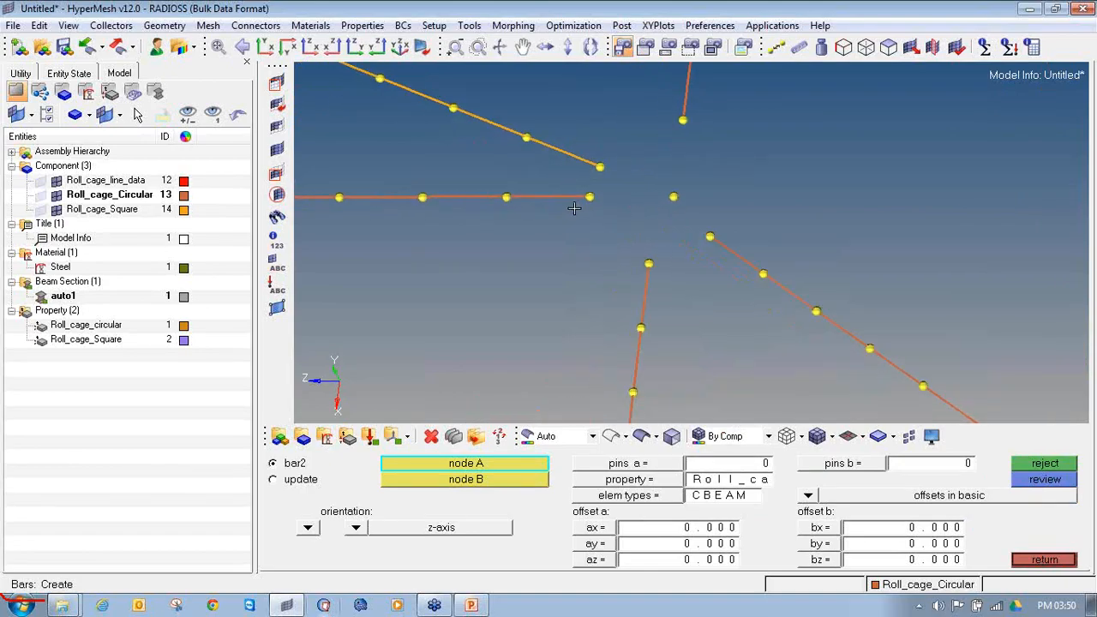
pyautogui.click(632, 482)
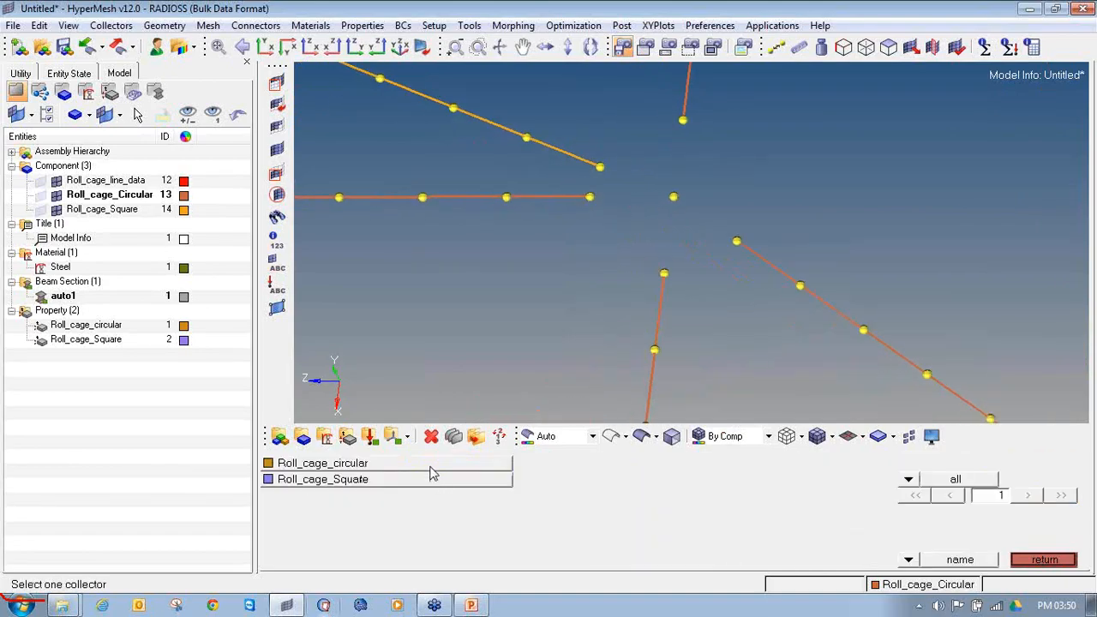
pyautogui.click(431, 468)
pyautogui.click(625, 496)
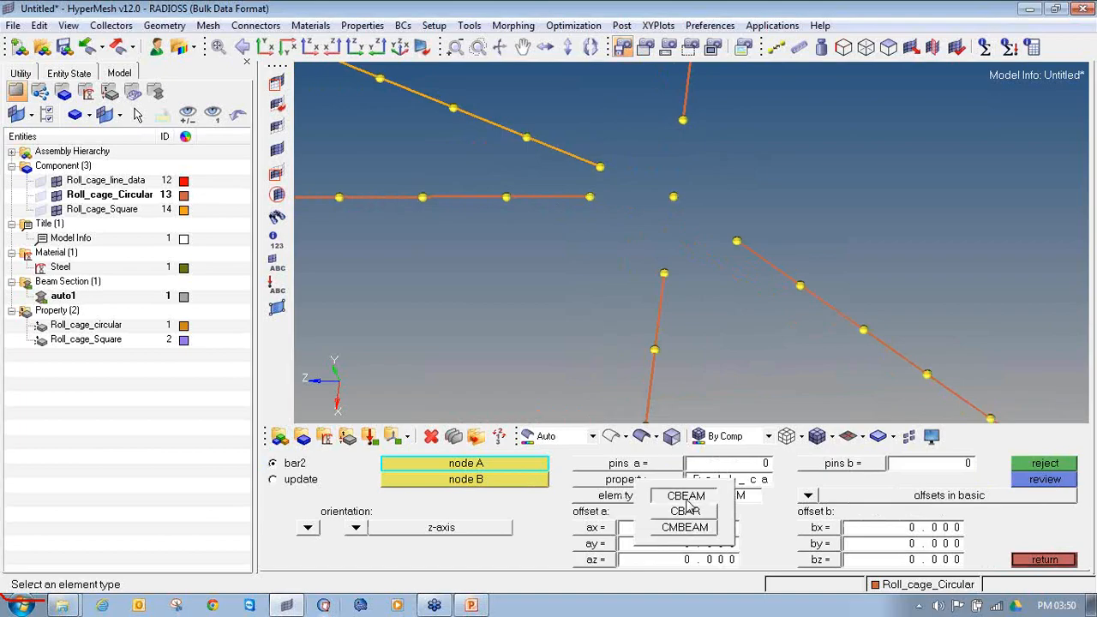
pyautogui.click(688, 494)
# Step: Create circular beams from the four circular tube end nodes to the central junction node
pyautogui.click(608, 197)
pyautogui.click(673, 198)
pyautogui.click(684, 120)
pyautogui.click(674, 198)
pyautogui.click(737, 241)
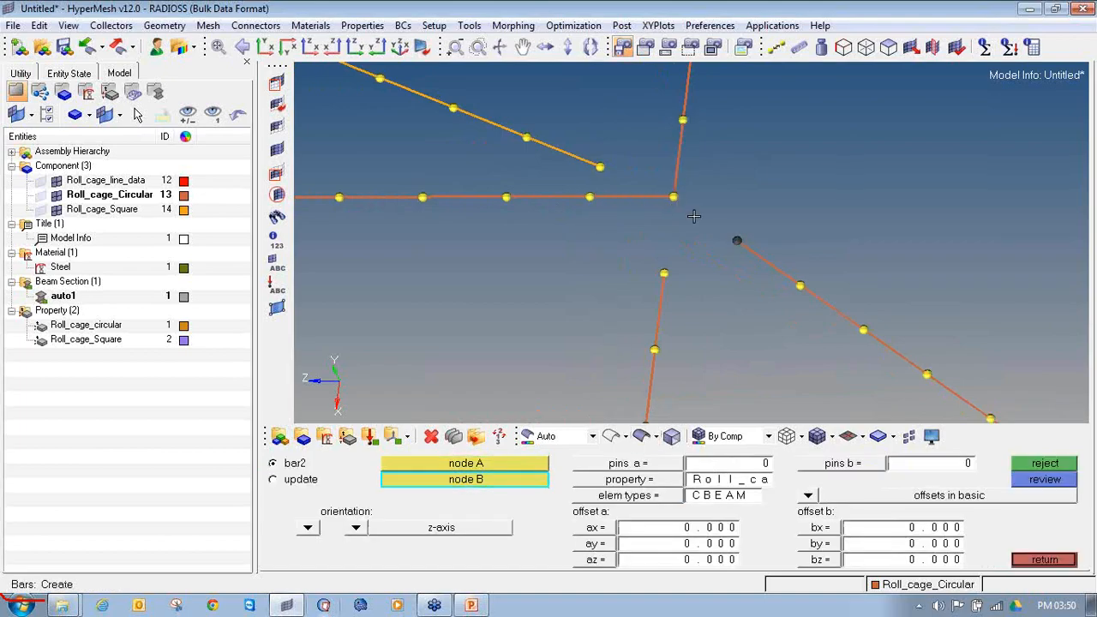
pyautogui.click(674, 198)
pyautogui.click(664, 273)
pyautogui.click(674, 198)
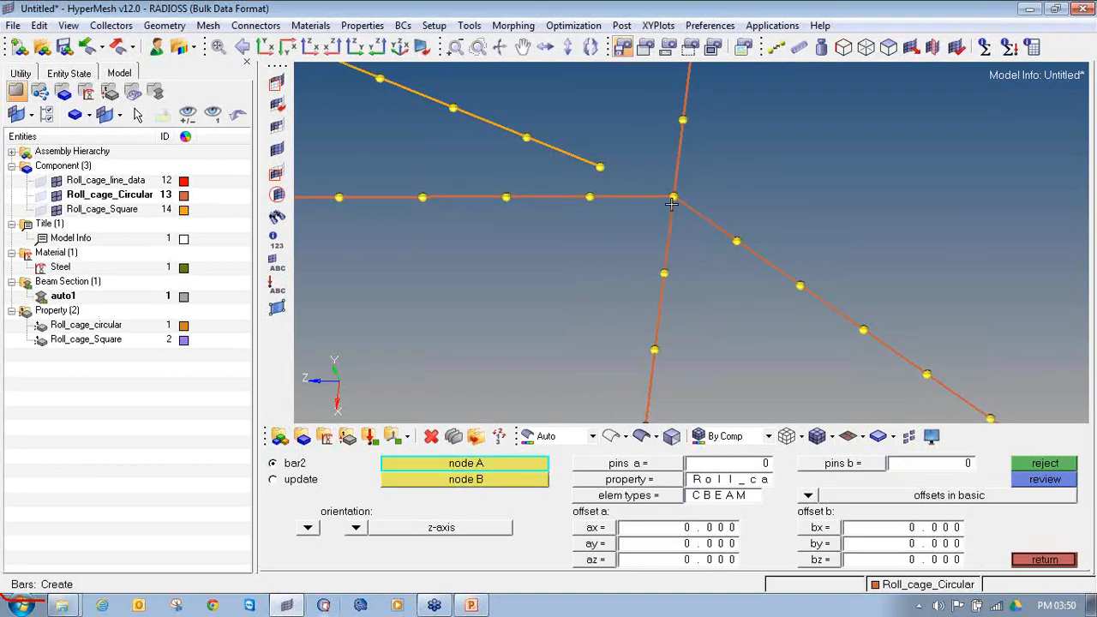
# Step: Make Roll_cage_Square current and join the square brace's free end to the junction node with a Roll_cage_Square CBEAM element
pyautogui.rightClick(130, 216)
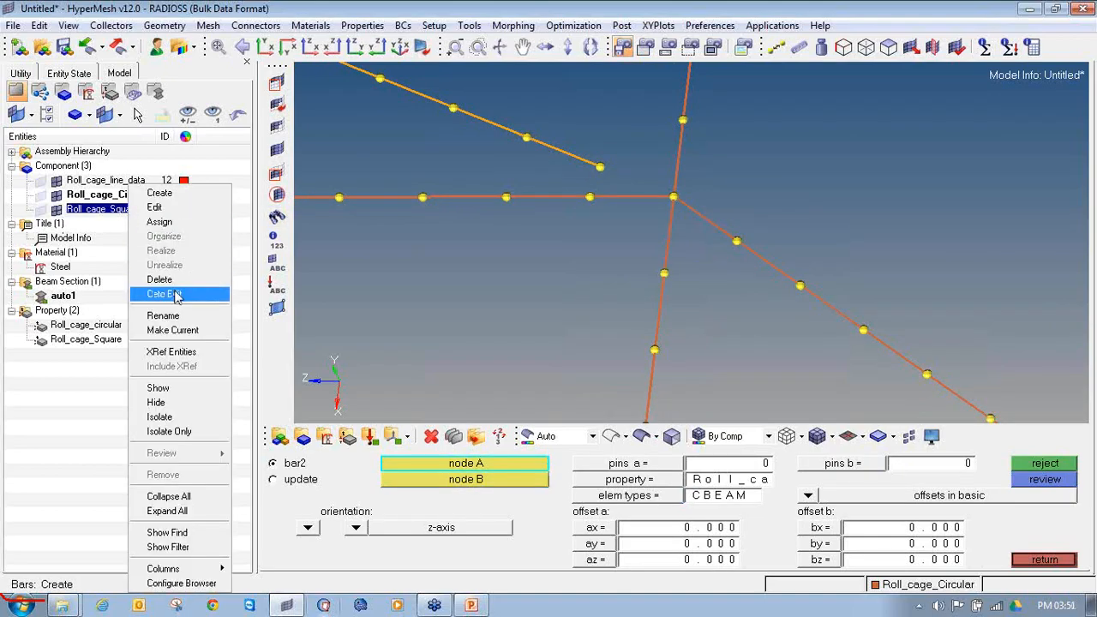
pyautogui.click(171, 330)
pyautogui.click(600, 483)
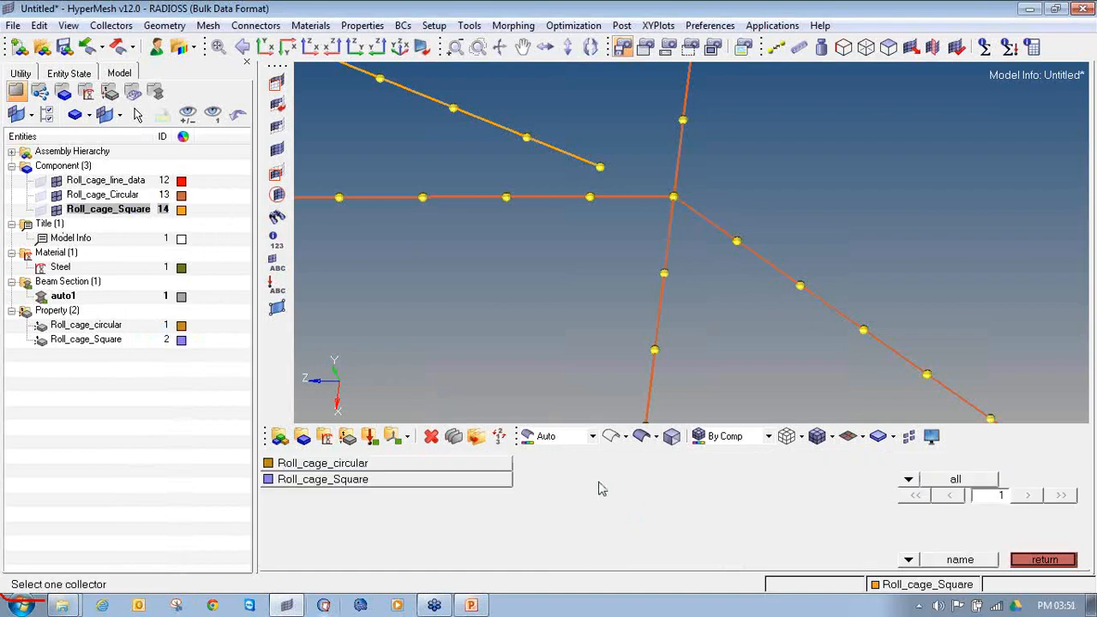
pyautogui.click(409, 485)
pyautogui.click(686, 497)
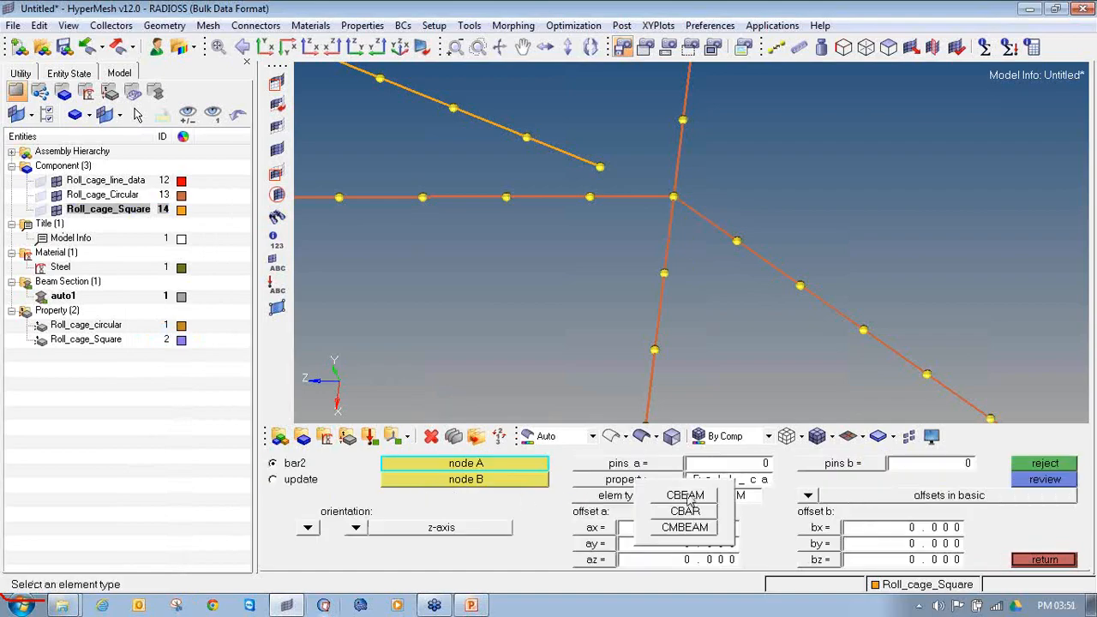
pyautogui.click(686, 497)
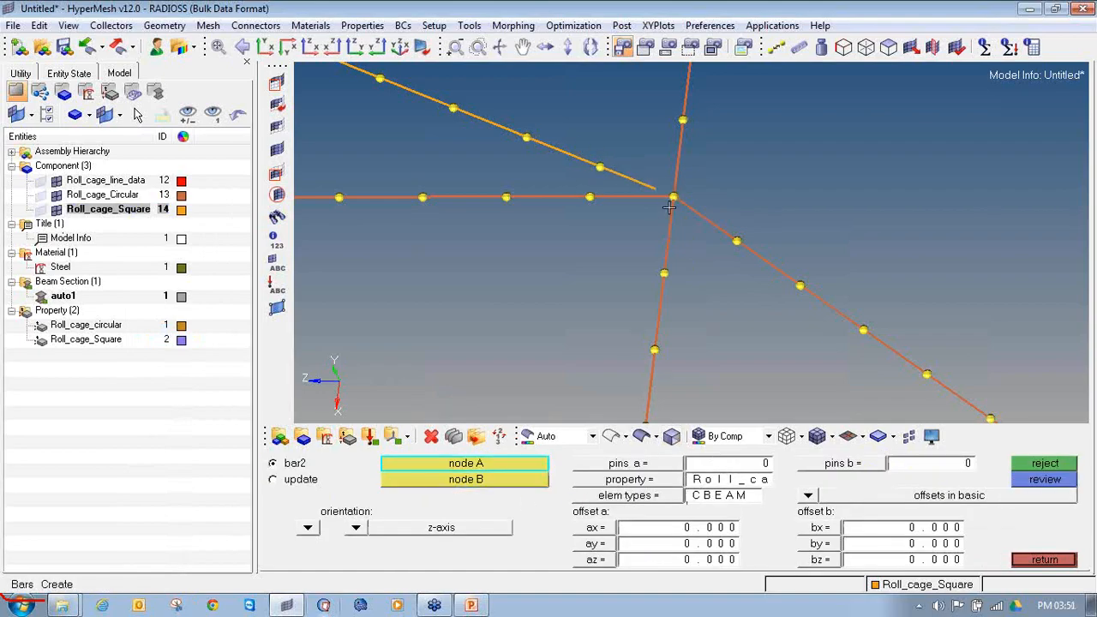
# Step: Clear the temporary nodes around the reconnected four-tube junction
pyautogui.scroll(-5, 670, 208)
pyautogui.hotkey('shift', 'F2')
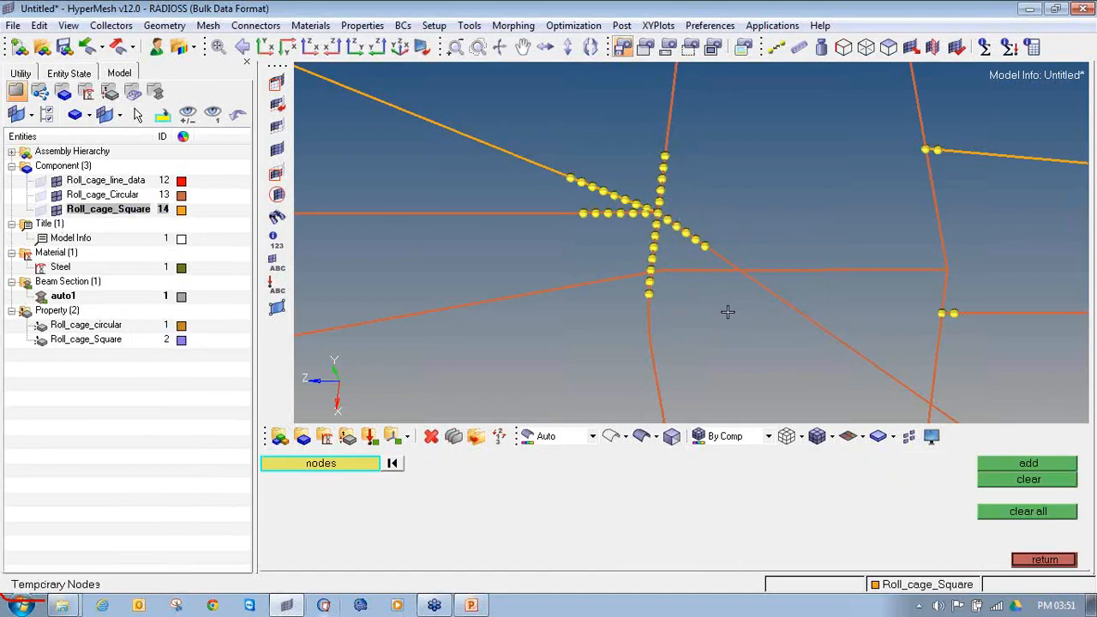
pyautogui.keyDown('shift'); pyautogui.moveTo(753, 342); pyautogui.dragTo(506, 105); pyautogui.keyUp('shift')
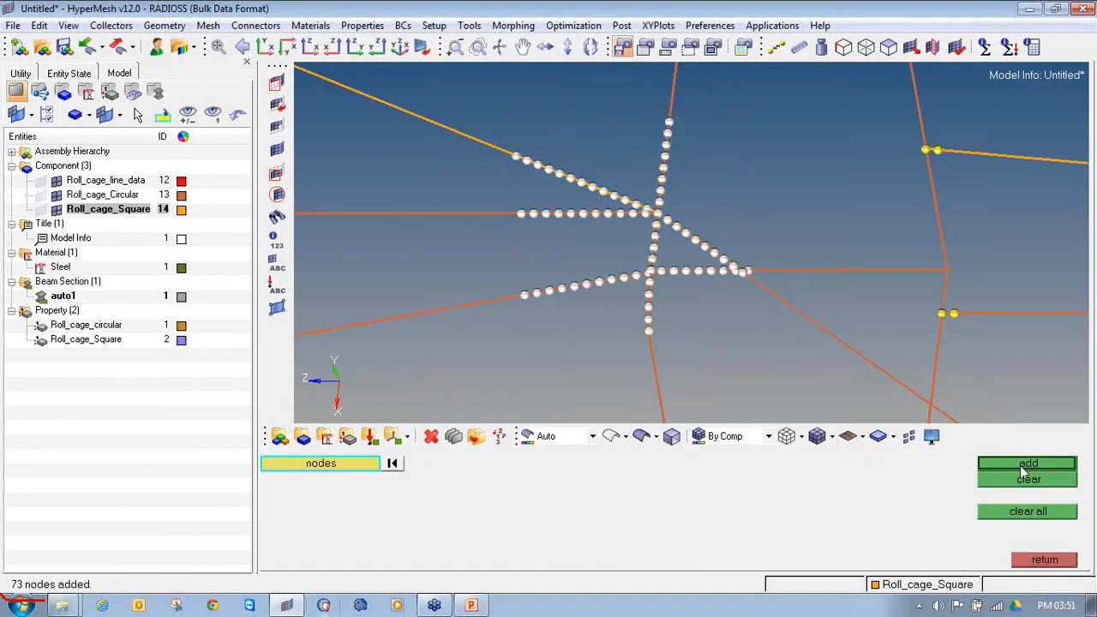
pyautogui.click(1022, 479)
# Step: Add temporary nodes around the remaining joints where horizontal square braces and circular tubes meet the upright circular tubes
pyautogui.keyDown('ctrl'); pyautogui.moveTo(865, 283); pyautogui.dragTo(610, 223, button='right'); pyautogui.keyUp('ctrl')
pyautogui.keyDown('ctrl'); pyautogui.scroll(-8, 609, 222); pyautogui.keyUp('ctrl')
pyautogui.keyDown('ctrl'); pyautogui.moveTo(645, 283); pyautogui.dragTo(500, 245); pyautogui.keyUp('ctrl')
pyautogui.keyDown('ctrl'); pyautogui.scroll(10, 588, 375); pyautogui.keyUp('ctrl')
pyautogui.keyDown('ctrl'); pyautogui.moveTo(638, 352); pyautogui.dragTo(512, 238); pyautogui.keyUp('ctrl')
pyautogui.middleClick(746, 218)
pyautogui.keyDown('shift'); pyautogui.moveTo(873, 202); pyautogui.dragTo(764, 132); pyautogui.keyUp('shift')
pyautogui.middleClick(764, 132)
pyautogui.keyDown('ctrl'); pyautogui.scroll(-5, 764, 132); pyautogui.keyUp('ctrl')
pyautogui.keyDown('ctrl'); pyautogui.moveTo(612, 93); pyautogui.dragTo(736, 247, button='right'); pyautogui.keyUp('ctrl')
pyautogui.keyDown('ctrl'); pyautogui.scroll(-5, 736, 248); pyautogui.keyUp('ctrl')
pyautogui.keyDown('ctrl'); pyautogui.moveTo(663, 81); pyautogui.dragTo(683, 191, button='right'); pyautogui.keyUp('ctrl')
pyautogui.keyDown('ctrl'); pyautogui.scroll(3, 684, 192); pyautogui.keyUp('ctrl')
pyautogui.keyDown('shift'); pyautogui.moveTo(728, 296); pyautogui.dragTo(675, 229); pyautogui.keyUp('shift')
pyautogui.middleClick(675, 229)
pyautogui.keyDown('shift'); pyautogui.moveTo(721, 174); pyautogui.dragTo(673, 122); pyautogui.keyUp('shift')
pyautogui.middleClick(673, 122)
# Step: Delete the two circular beam elements on the upright tube beside the upper horizontal square brace's end node
pyautogui.keyDown('ctrl'); pyautogui.scroll(1, 689, 150); pyautogui.keyUp('ctrl')
pyautogui.keyDown('ctrl'); pyautogui.scroll(3, 689, 151); pyautogui.keyUp('ctrl')
pyautogui.keyDown('ctrl'); pyautogui.scroll(-1, 727, 177); pyautogui.keyUp('ctrl')
pyautogui.keyDown('ctrl'); pyautogui.moveTo(727, 177); pyautogui.dragTo(693, 162); pyautogui.keyUp('ctrl')
pyautogui.keyDown('ctrl'); pyautogui.scroll(2, 692, 161); pyautogui.keyUp('ctrl')
pyautogui.press('F2')
pyautogui.click(696, 154)
pyautogui.click(694, 190)
pyautogui.middleClick(692, 189)
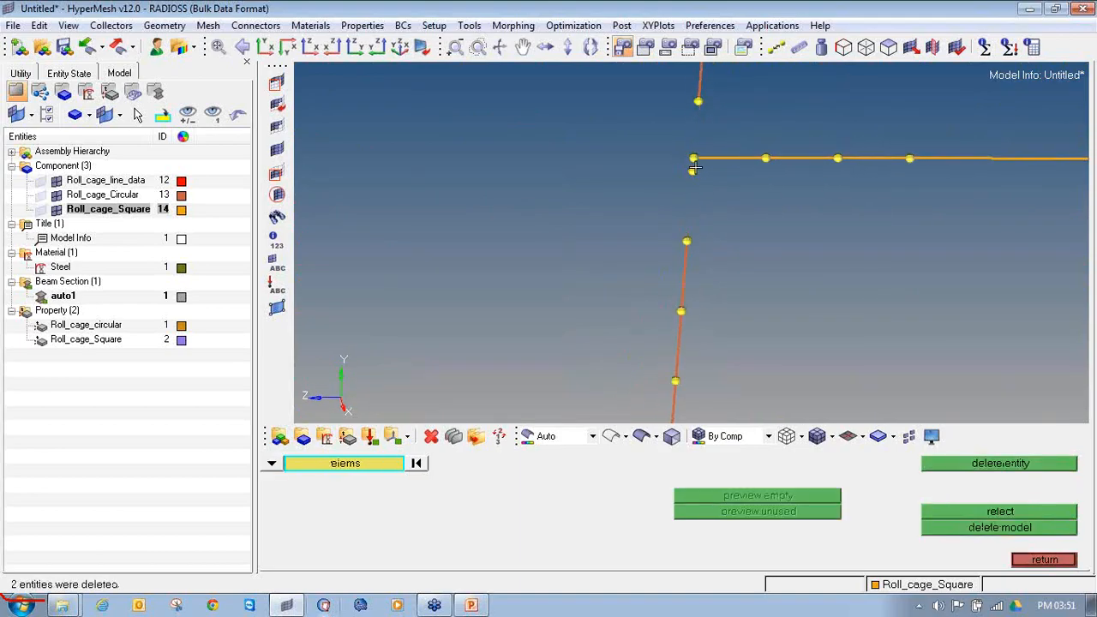
pyautogui.press('Escape')
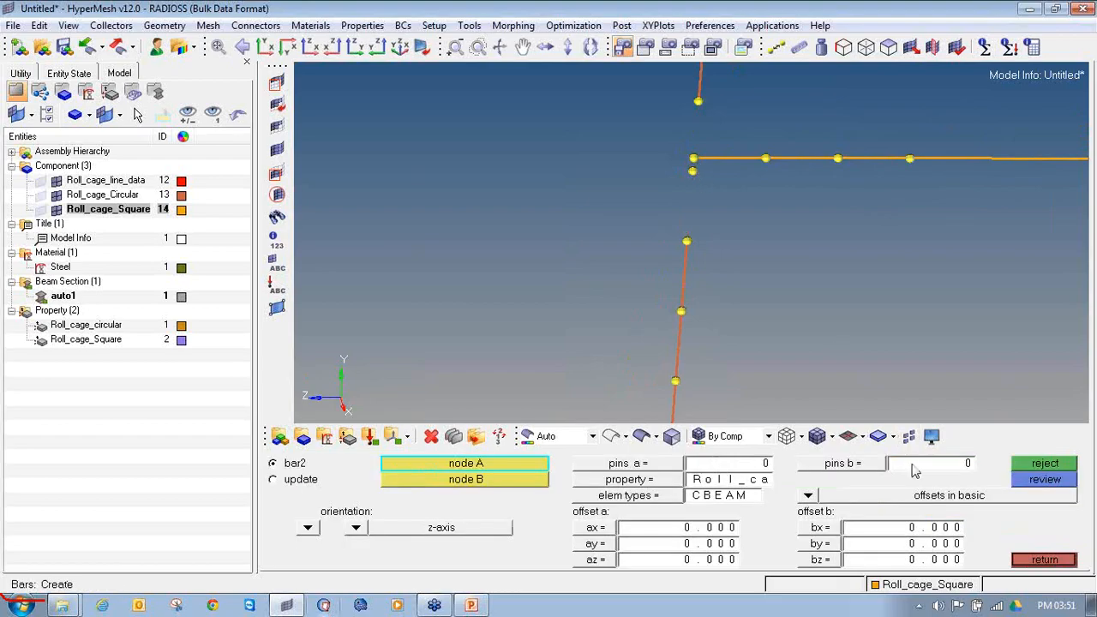
# Step: Make Roll_cage_Circular current again and set bar2 creation to the Roll_cage_circular property with CBEAM elements
pyautogui.rightClick(109, 197)
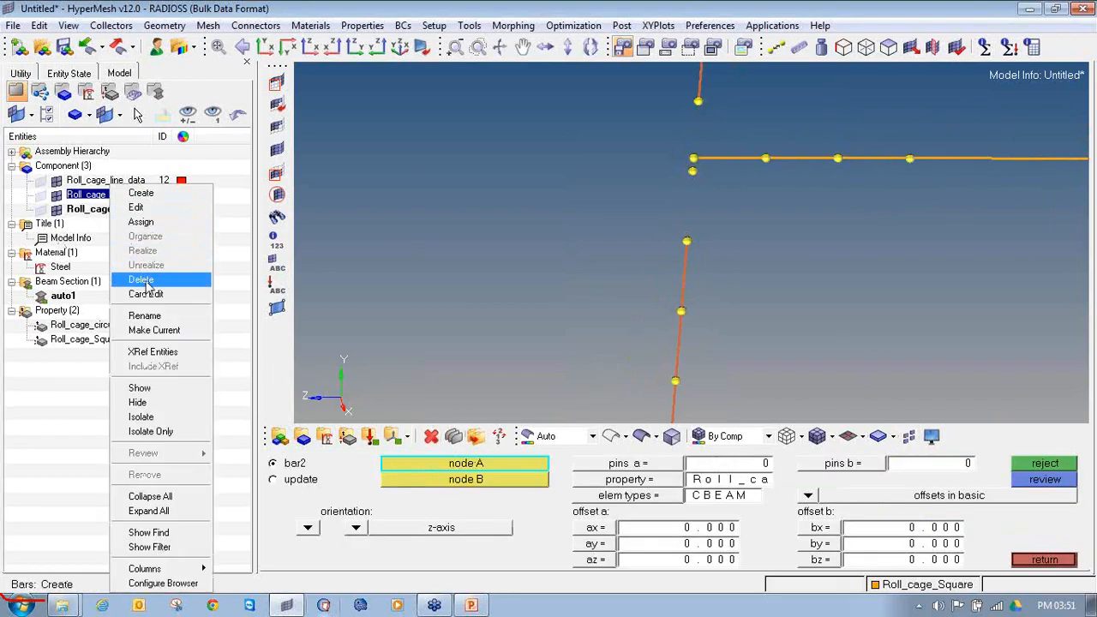
pyautogui.click(146, 331)
pyautogui.click(612, 480)
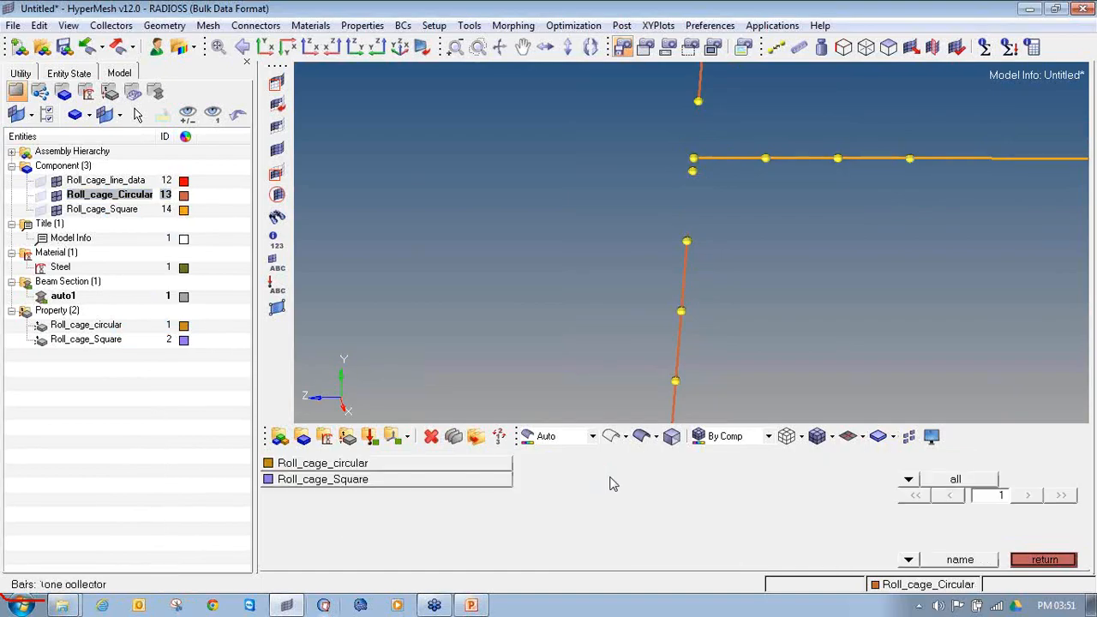
pyautogui.click(470, 468)
pyautogui.click(680, 497)
pyautogui.click(673, 499)
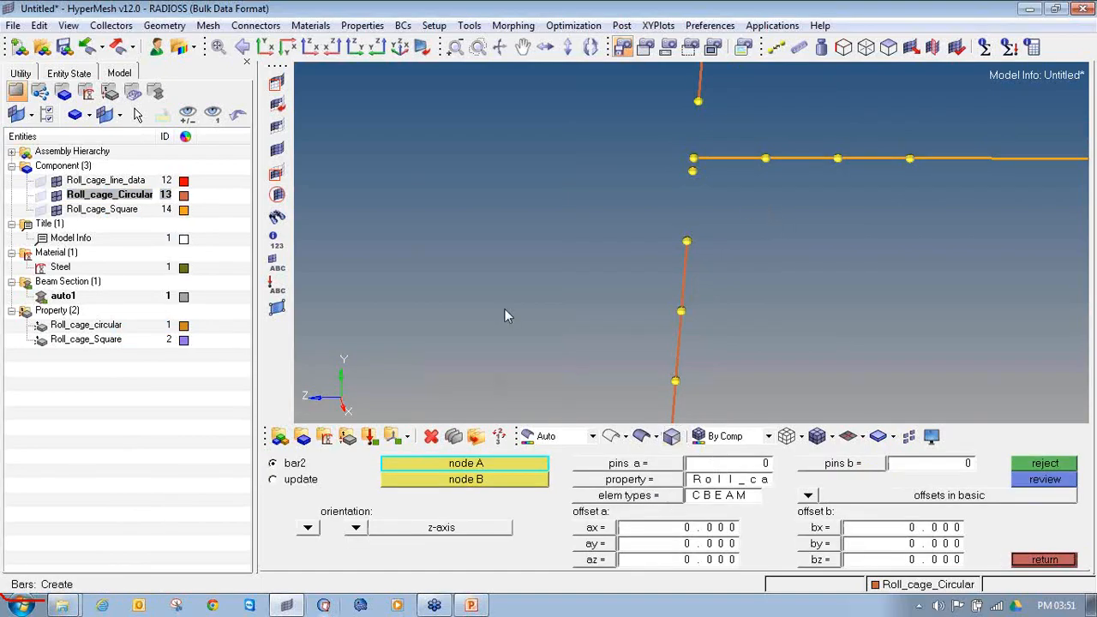
# Step: Create two circular beams joining the upright tube's lower and upper free ends through the square brace's end node
pyautogui.click(687, 241)
pyautogui.click(695, 157)
pyautogui.click(694, 157)
pyautogui.click(699, 102)
pyautogui.scroll(-4, 705, 146)
# Step: Delete the two circular beam elements on the bent upright tube beside the lower horizontal circular tube's end node
pyautogui.scroll(-5, 705, 146)
pyautogui.keyDown('ctrl'); pyautogui.moveTo(742, 318); pyautogui.dragTo(729, 246, button='right'); pyautogui.keyUp('ctrl')
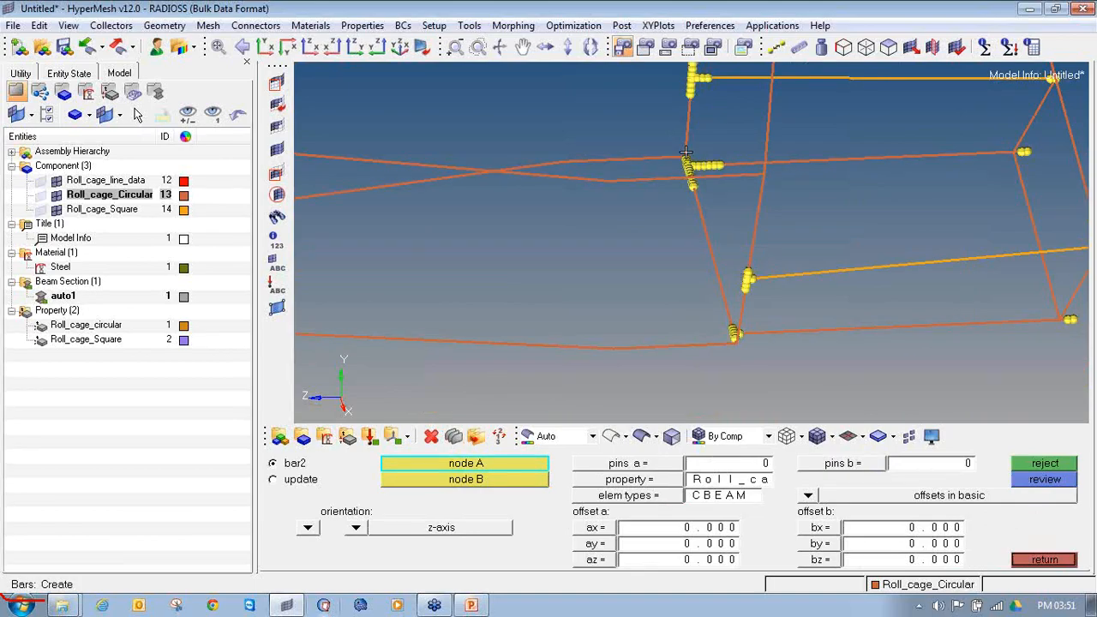
pyautogui.scroll(9, 688, 162)
pyautogui.press('F2')
pyautogui.click(703, 125)
pyautogui.click(731, 195)
pyautogui.middleClick(731, 195)
pyautogui.press('F2')
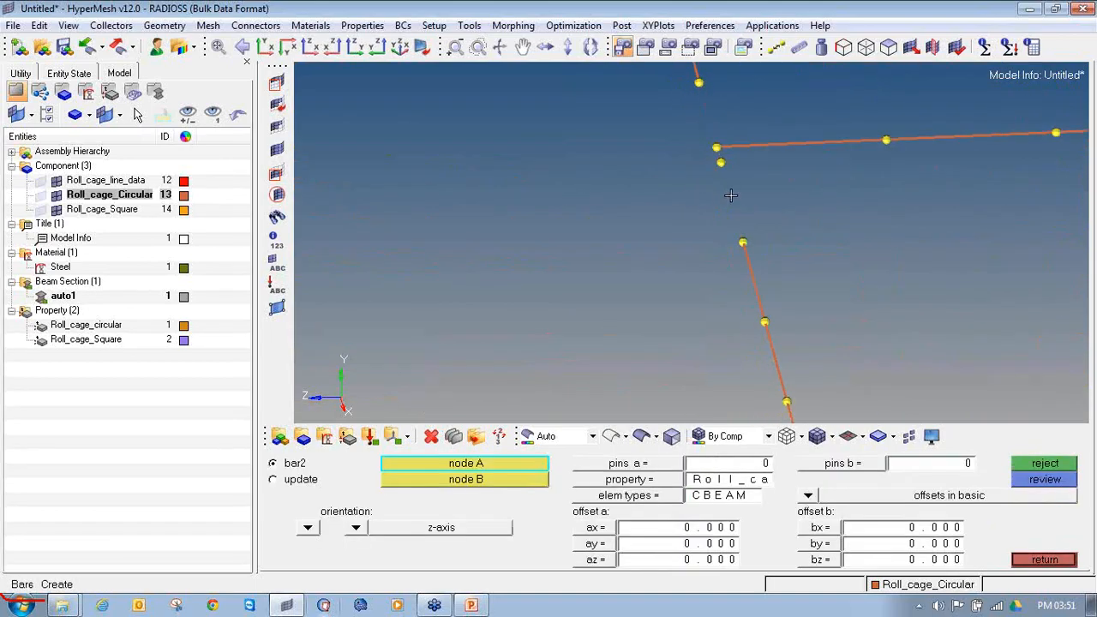
# Step: Create two circular beams joining the bent upright tube's lower and upper free ends through the horizontal circular tube's end node
pyautogui.click(741, 243)
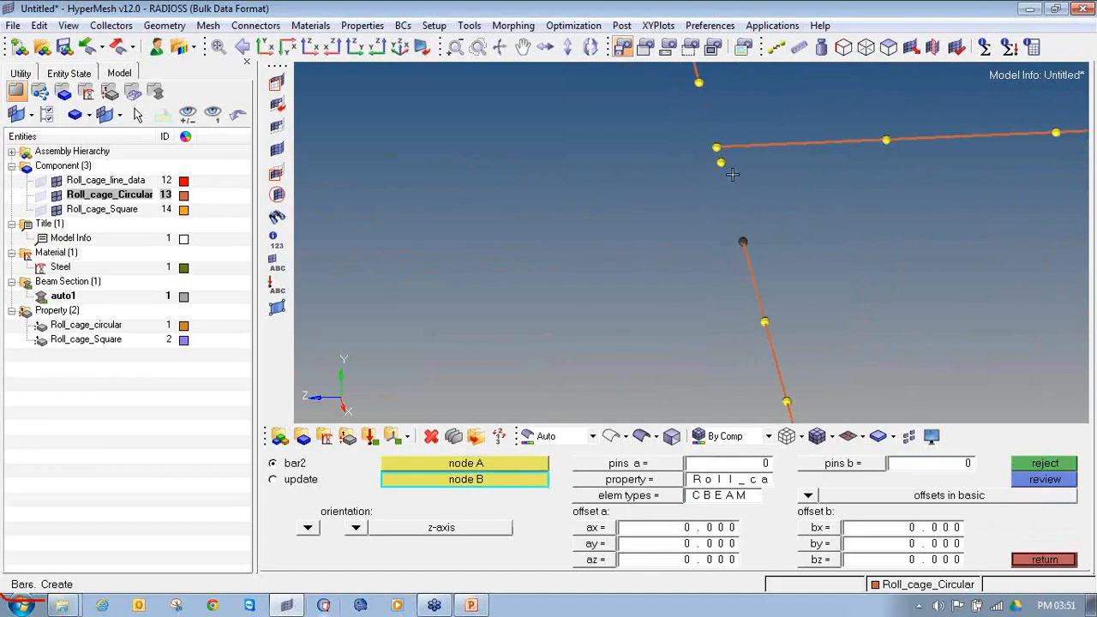
pyautogui.click(718, 145)
pyautogui.click(707, 91)
pyautogui.click(719, 145)
pyautogui.keyDown('ctrl'); pyautogui.scroll(-10, 718, 146); pyautogui.keyUp('ctrl')
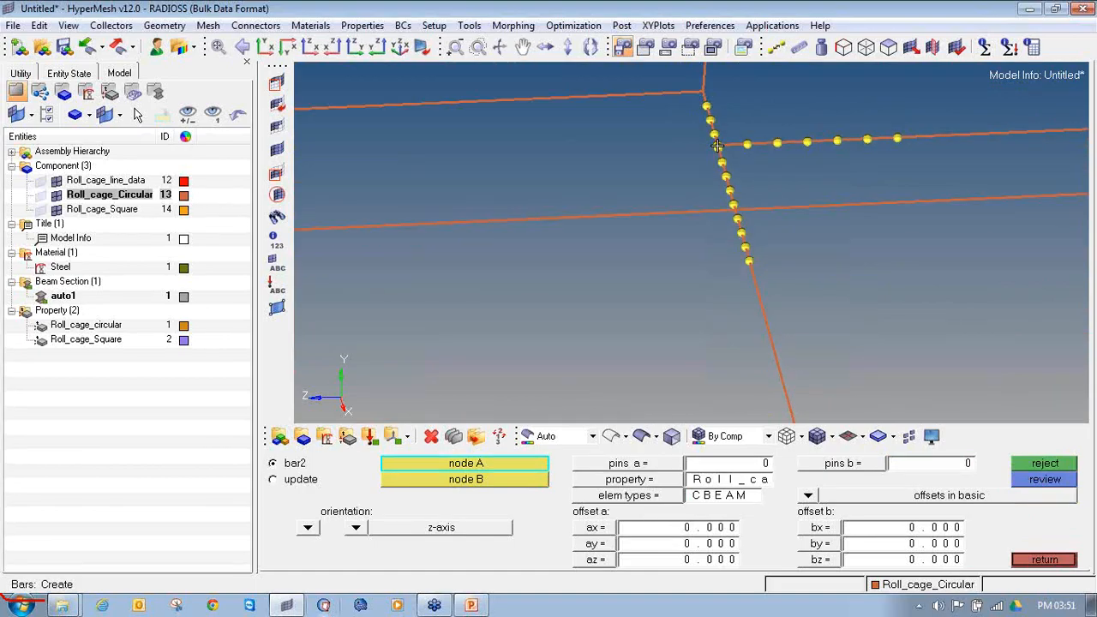
# Step: Delete the two circular beam elements on the slanted upright near the cage floor, beside the bottom horizontal circular tube's end node
pyautogui.keyDown('ctrl'); pyautogui.moveTo(718, 147); pyautogui.dragTo(716, 258, button='right'); pyautogui.keyUp('ctrl')
pyautogui.keyDown('ctrl'); pyautogui.scroll(10, 752, 287); pyautogui.keyUp('ctrl')
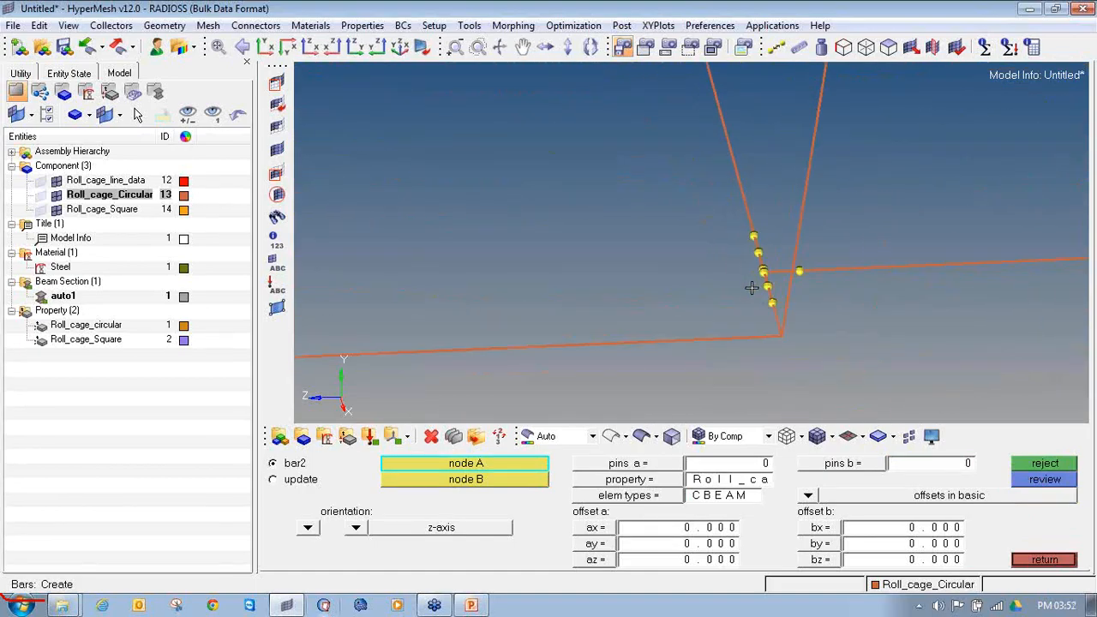
pyautogui.press('F2')
pyautogui.click(807, 264)
pyautogui.click(786, 189)
pyautogui.middleClick(782, 234)
pyautogui.press('Escape')
# Step: Create two circular beams joining the slanted upright's free ends through the bottom horizontal circular tube's end node
pyautogui.click(771, 134)
pyautogui.click(797, 229)
pyautogui.click(814, 293)
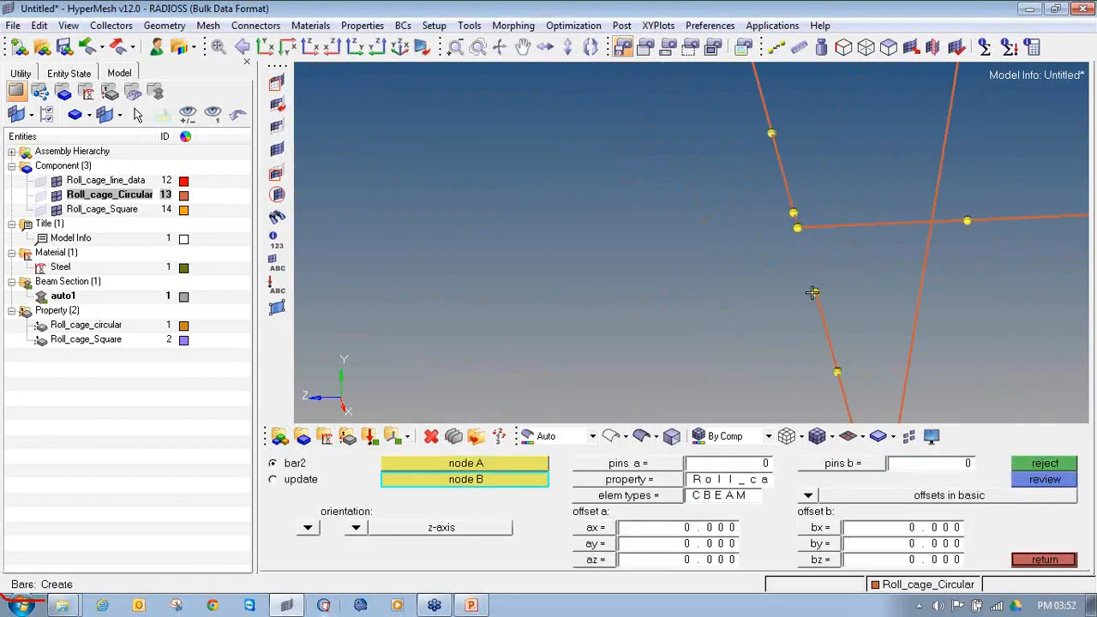
pyautogui.click(797, 229)
pyautogui.keyDown('ctrl'); pyautogui.scroll(-4, 789, 243); pyautogui.keyUp('ctrl')
# Step: Delete the two circular beam elements on the upright tube beside the lower horizontal square brace's end node
pyautogui.keyDown('ctrl'); pyautogui.moveTo(819, 173); pyautogui.dragTo(712, 257, button='right'); pyautogui.keyUp('ctrl')
pyautogui.keyDown('ctrl'); pyautogui.scroll(-1, 725, 212); pyautogui.keyUp('ctrl')
pyautogui.keyDown('ctrl'); pyautogui.scroll(5, 726, 195); pyautogui.keyUp('ctrl')
pyautogui.keyDown('ctrl'); pyautogui.moveTo(744, 93); pyautogui.dragTo(703, 272, button='right'); pyautogui.keyUp('ctrl')
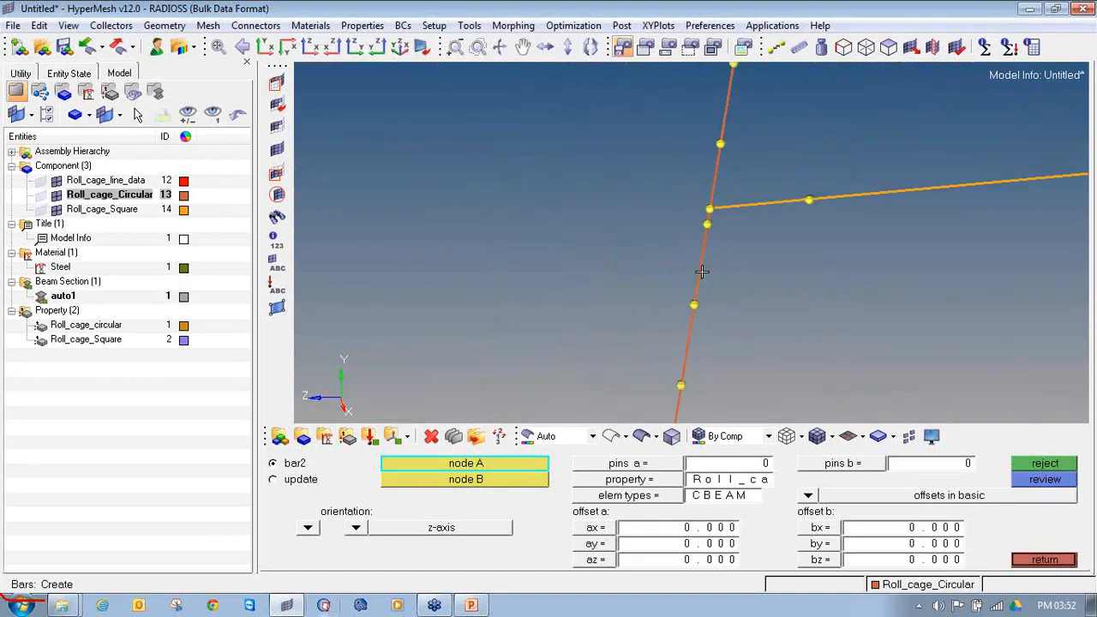
pyautogui.press('F2')
pyautogui.click(703, 273)
pyautogui.click(715, 178)
pyautogui.middleClick(713, 224)
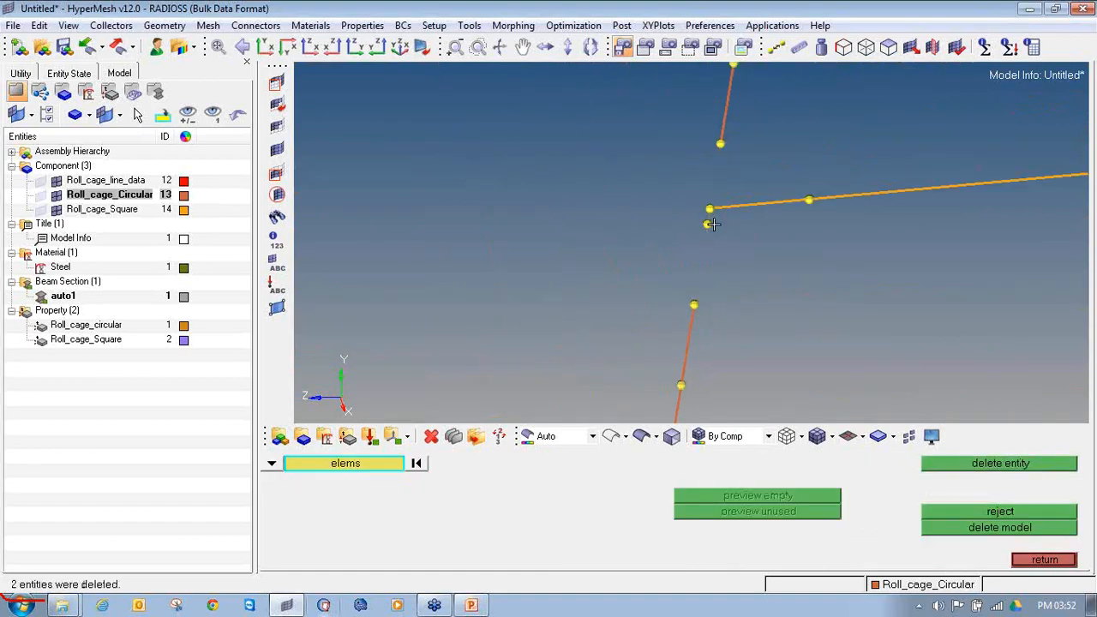
pyautogui.press('F2')
# Step: Create two circular beams joining the upright tube's lower and upper free ends through the lower square brace's end node
pyautogui.keyDown('ctrl'); pyautogui.scroll(-7, 696, 305); pyautogui.keyUp('ctrl')
pyautogui.keyDown('ctrl'); pyautogui.moveTo(736, 284); pyautogui.dragTo(718, 284); pyautogui.keyUp('ctrl')
pyautogui.keyDown('ctrl'); pyautogui.scroll(3, 689, 287); pyautogui.keyUp('ctrl')
pyautogui.keyDown('ctrl'); pyautogui.scroll(2, 650, 289); pyautogui.keyUp('ctrl')
pyautogui.keyDown('ctrl'); pyautogui.moveTo(654, 294); pyautogui.dragTo(660, 267, button='right'); pyautogui.keyUp('ctrl')
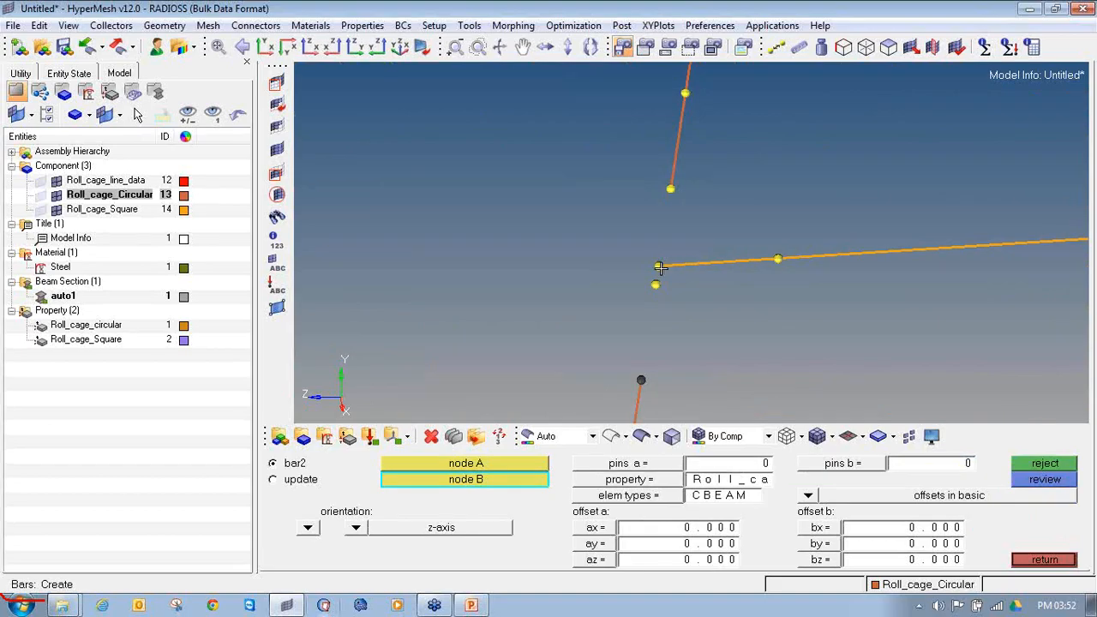
pyautogui.click(658, 265)
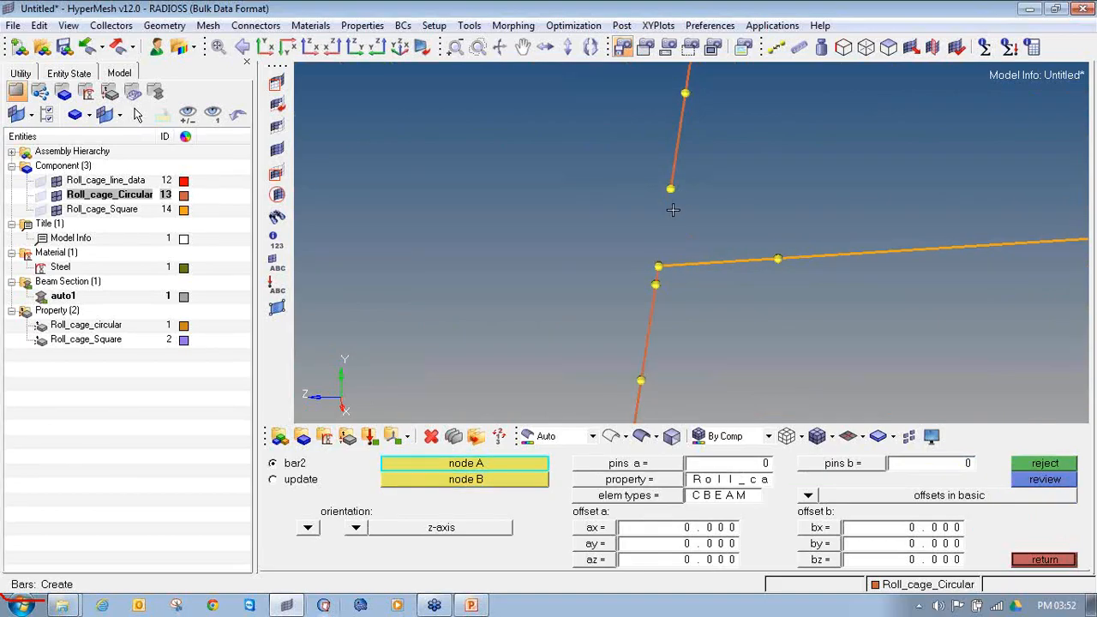
pyautogui.click(669, 190)
pyautogui.click(659, 265)
pyautogui.keyDown('ctrl'); pyautogui.scroll(-12, 659, 266); pyautogui.keyUp('ctrl')
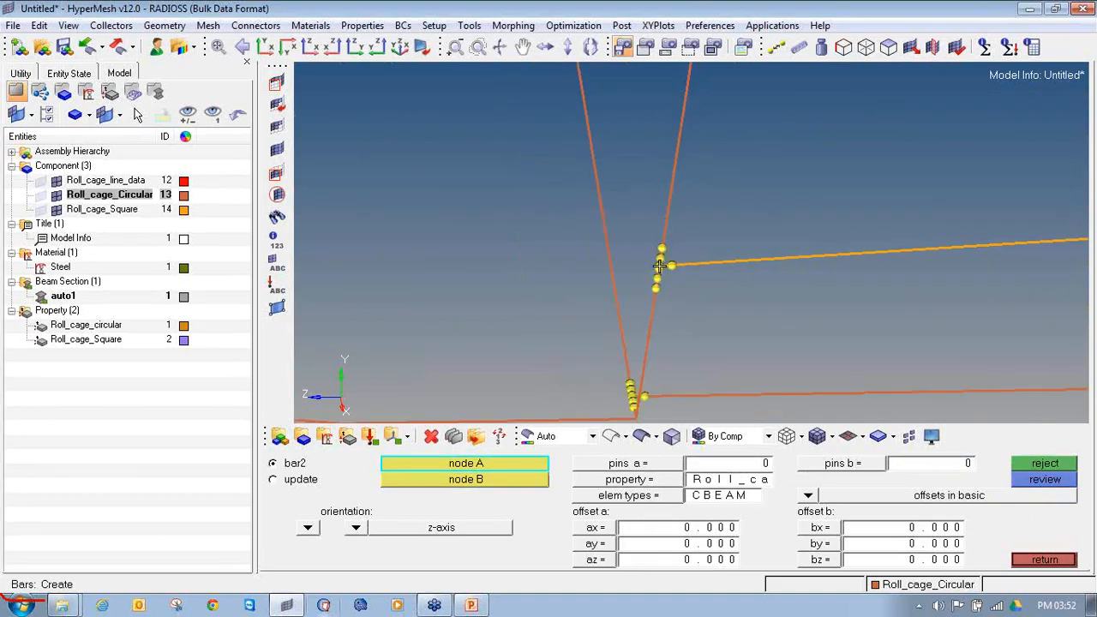
# Step: Clear the temporary nodes around the reconnected junctions on the upright tubes
pyautogui.keyDown('ctrl'); pyautogui.scroll(3, 755, 252); pyautogui.keyUp('ctrl')
pyautogui.keyDown('ctrl'); pyautogui.scroll(-2, 759, 253); pyautogui.keyUp('ctrl')
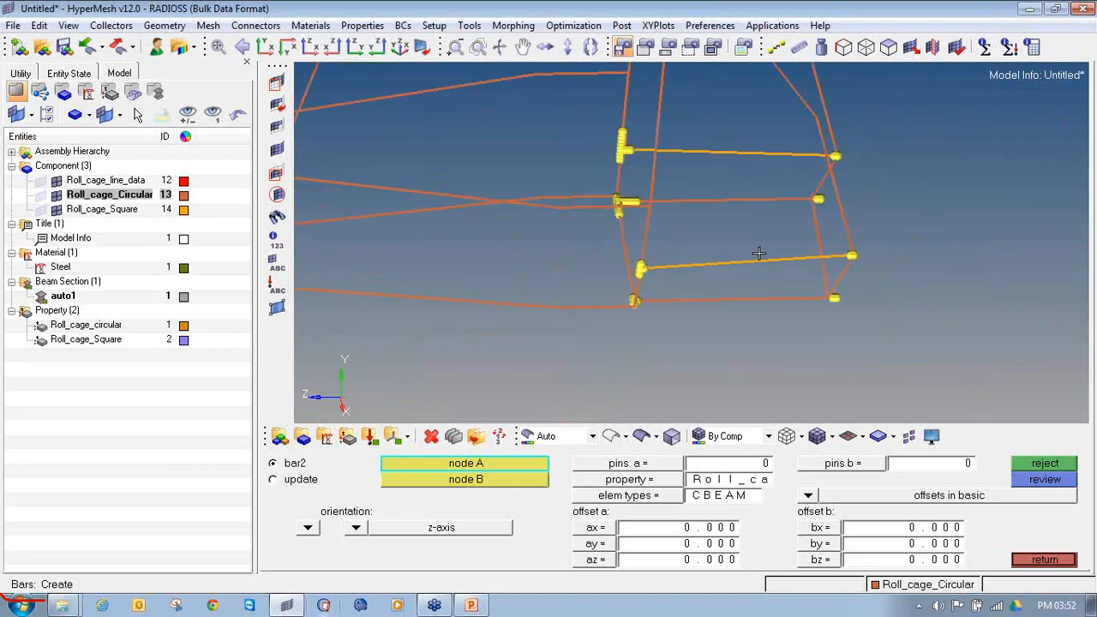
pyautogui.hotkey('shift', 'F2')
pyautogui.keyDown('shift'); pyautogui.moveTo(564, 109); pyautogui.dragTo(665, 261); pyautogui.keyUp('shift')
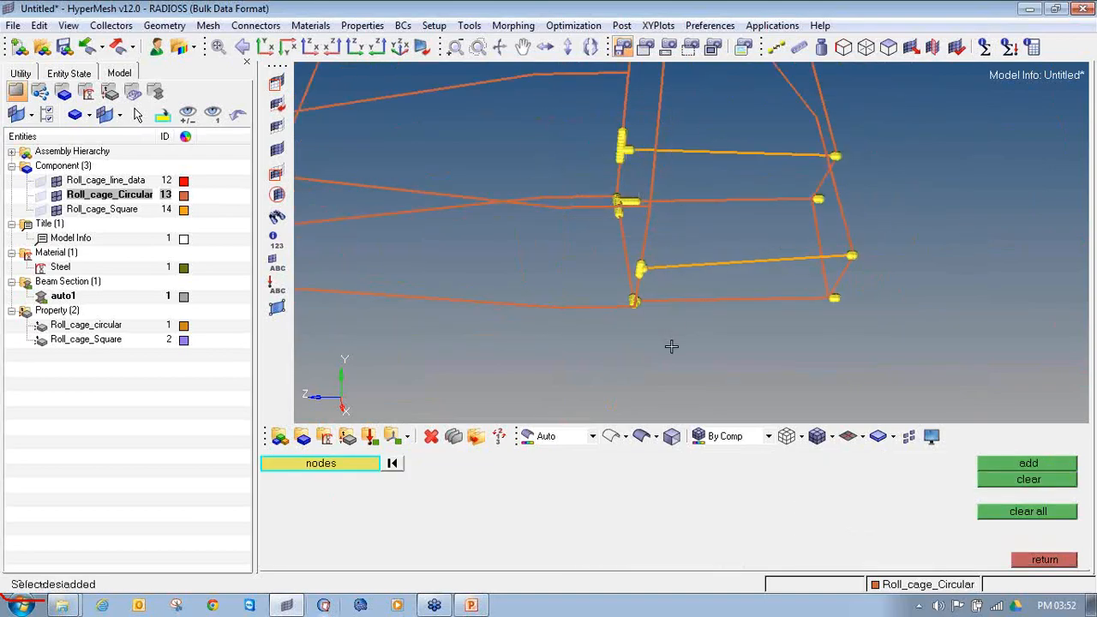
pyautogui.click(1004, 479)
# Step: Add temporary nodes on the beams around the outer end joints of both horizontal square braces
pyautogui.scroll(6, 686, 206)
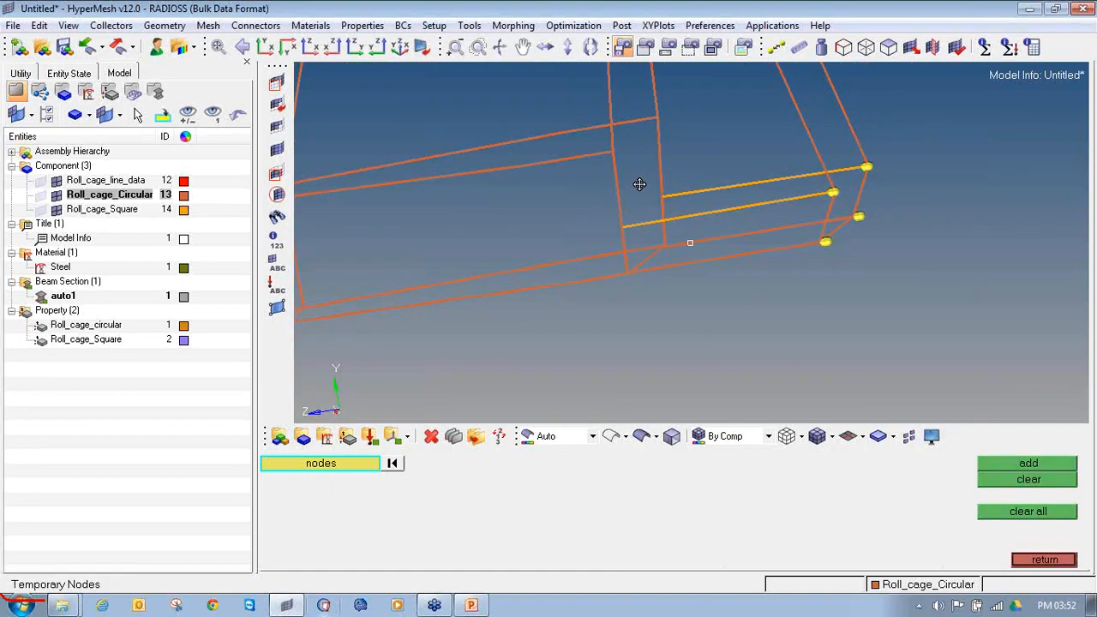
pyautogui.scroll(2, 821, 222)
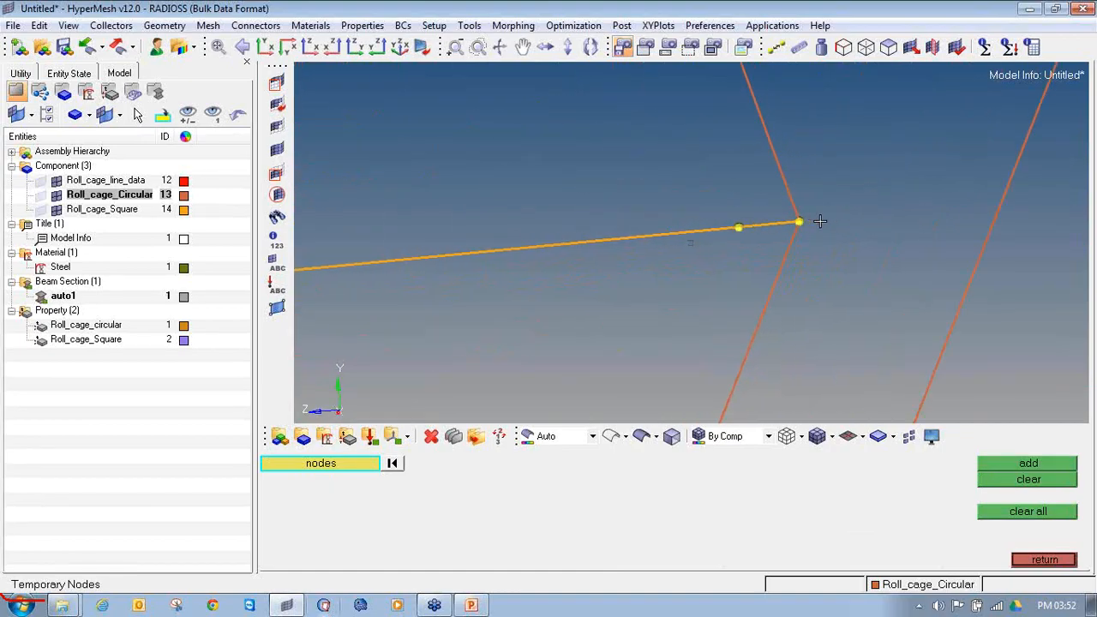
pyautogui.keyDown('shift'); pyautogui.moveTo(807, 289); pyautogui.dragTo(674, 118); pyautogui.keyUp('shift')
pyautogui.middleClick(717, 188)
pyautogui.scroll(-3, 717, 189)
pyautogui.scroll(-3, 718, 187)
pyautogui.keyDown('shift'); pyautogui.moveTo(851, 141); pyautogui.dragTo(741, 78); pyautogui.keyUp('shift')
pyautogui.middleClick(754, 181)
pyautogui.keyDown('shift'); pyautogui.moveTo(729, 257); pyautogui.dragTo(678, 201); pyautogui.keyUp('shift')
pyautogui.middleClick(678, 201)
pyautogui.keyDown('ctrl'); pyautogui.moveTo(716, 381); pyautogui.dragTo(719, 341); pyautogui.keyUp('ctrl')
pyautogui.keyDown('ctrl'); pyautogui.scroll(4, 719, 341); pyautogui.keyUp('ctrl')
pyautogui.scroll(-2, 714, 313)
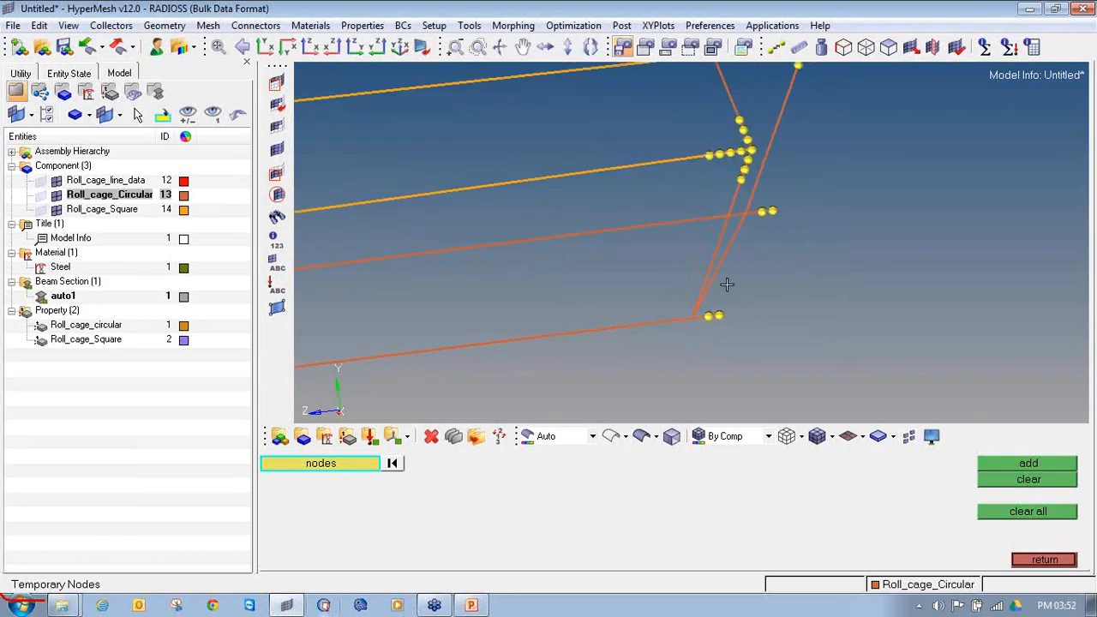
pyautogui.keyDown('ctrl'); pyautogui.moveTo(691, 244); pyautogui.dragTo(747, 308); pyautogui.keyUp('ctrl')
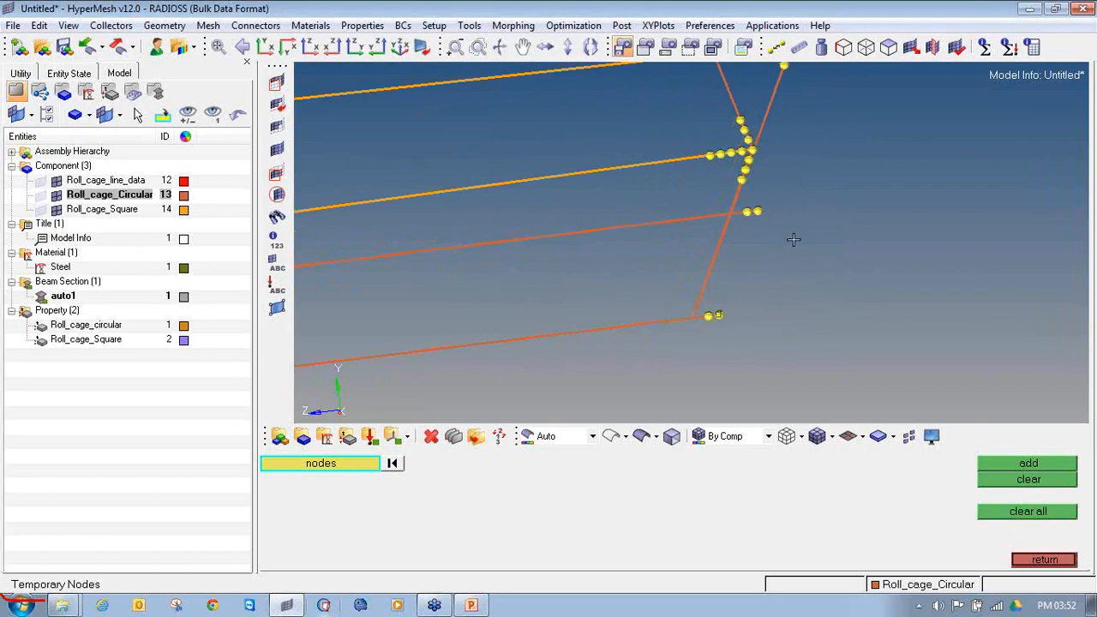
pyautogui.click(1036, 560)
# Step: Delete the square beam element and the two circular beam elements meeting at the nearer square brace's outer end joint
pyautogui.keyDown('ctrl'); pyautogui.moveTo(746, 149); pyautogui.dragTo(663, 182, button='right'); pyautogui.keyUp('ctrl')
pyautogui.keyDown('ctrl'); pyautogui.scroll(5, 663, 182); pyautogui.keyUp('ctrl')
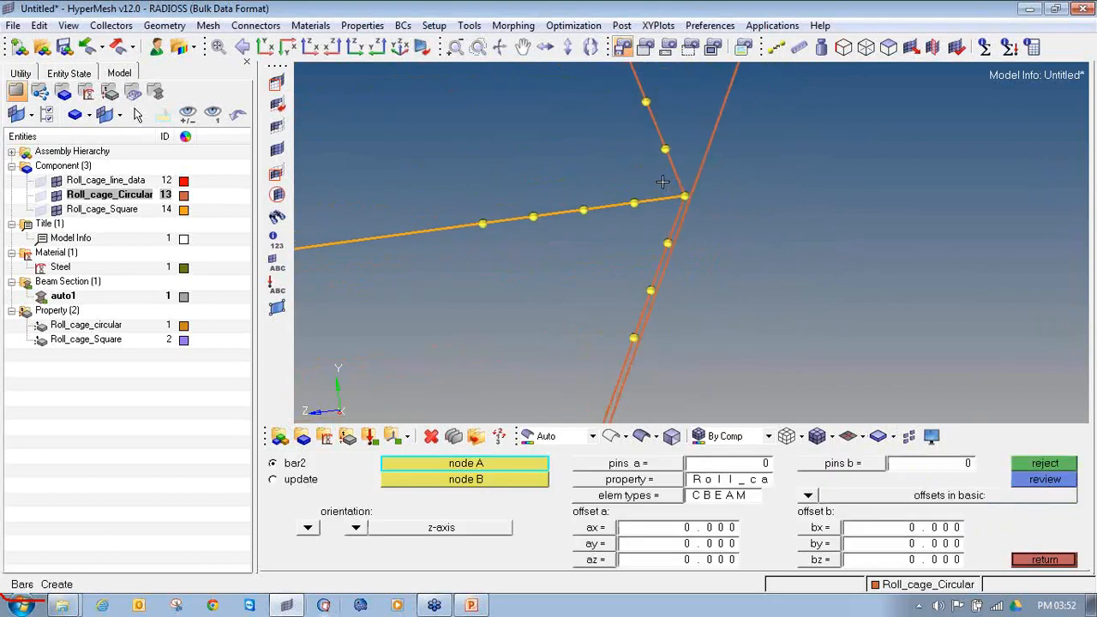
pyautogui.keyDown('ctrl'); pyautogui.moveTo(696, 202); pyautogui.dragTo(617, 183); pyautogui.keyUp('ctrl')
pyautogui.press('F2')
pyautogui.click(561, 189)
pyautogui.click(567, 178)
pyautogui.click(569, 208)
pyautogui.middleClick(570, 205)
# Step: Delete the three beam elements meeting at the farther square brace's outer end joint
pyautogui.keyDown('ctrl'); pyautogui.scroll(-5, 570, 205); pyautogui.keyUp('ctrl')
pyautogui.keyDown('ctrl'); pyautogui.moveTo(735, 127); pyautogui.dragTo(656, 253, button='right'); pyautogui.keyUp('ctrl')
pyautogui.keyDown('ctrl'); pyautogui.scroll(8, 635, 135); pyautogui.keyUp('ctrl')
pyautogui.click(643, 134)
pyautogui.click(658, 114)
pyautogui.click(657, 169)
pyautogui.middleClick(658, 169)
pyautogui.keyDown('ctrl'); pyautogui.scroll(-6, 657, 166); pyautogui.keyUp('ctrl')
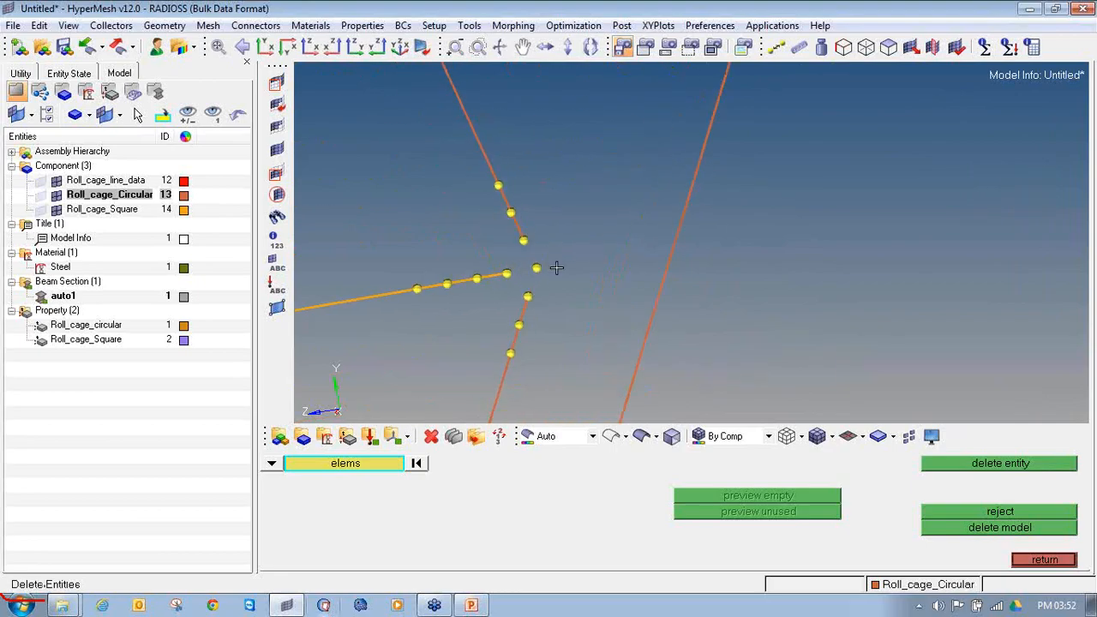
# Step: Create two circular beams from the bent tube's free ends to the junction node at the nearer square brace's outer end
pyautogui.press('Escape')
pyautogui.click(623, 480)
pyautogui.click(458, 480)
pyautogui.click(522, 241)
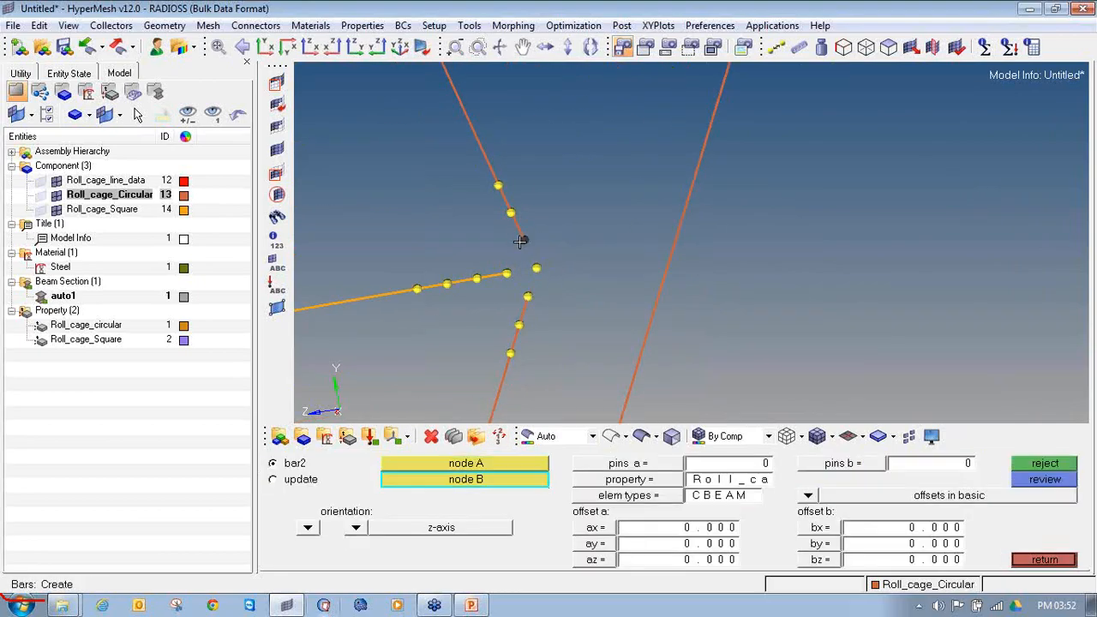
pyautogui.click(539, 268)
pyautogui.click(530, 297)
pyautogui.click(536, 268)
# Step: Create two circular beams from the bent tube's free ends to the junction node at the farther square brace's outer end
pyautogui.keyDown('ctrl'); pyautogui.scroll(-4, 537, 268); pyautogui.keyUp('ctrl')
pyautogui.keyDown('ctrl'); pyautogui.scroll(4, 595, 186); pyautogui.keyUp('ctrl')
pyautogui.keyDown('ctrl'); pyautogui.scroll(2, 595, 186); pyautogui.keyUp('ctrl')
pyautogui.click(604, 188)
pyautogui.click(629, 241)
pyautogui.click(610, 297)
pyautogui.click(631, 241)
pyautogui.keyDown('ctrl'); pyautogui.scroll(-3, 605, 246); pyautogui.keyUp('ctrl')
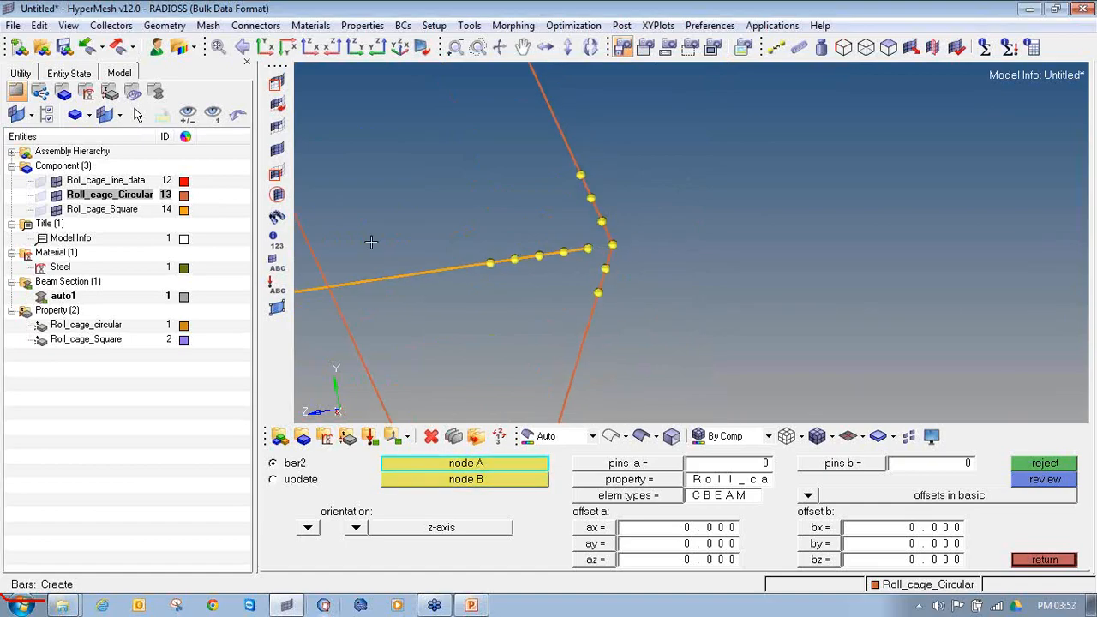
# Step: Make Roll_cage_Square the current component and set bar2 creation to the Roll_cage_Square property
pyautogui.rightClick(104, 209)
pyautogui.click(150, 330)
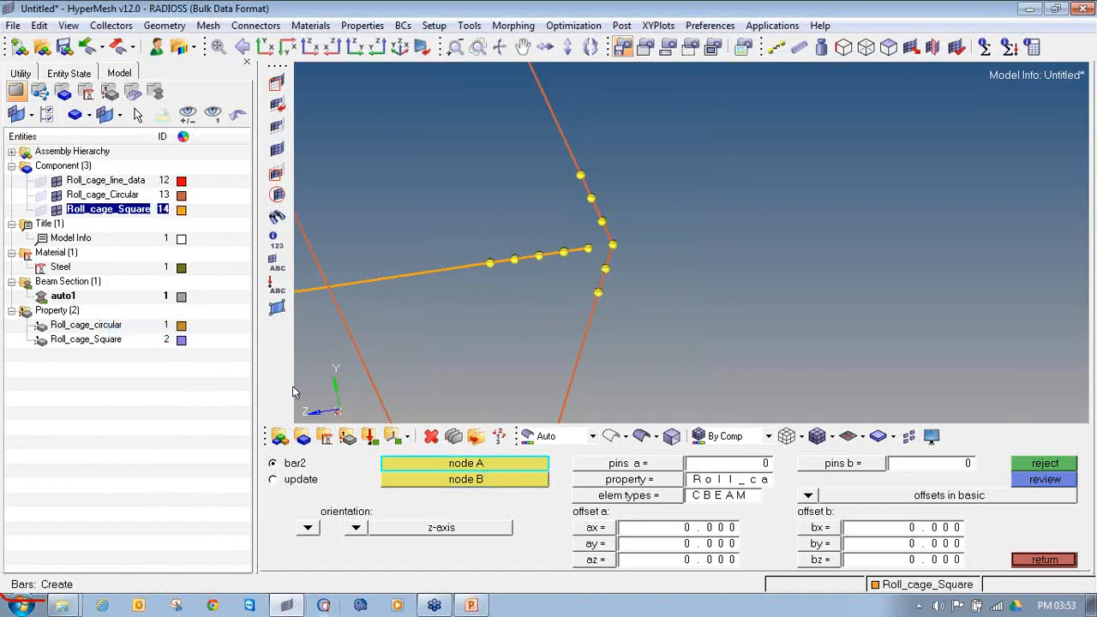
pyautogui.click(673, 482)
pyautogui.click(413, 482)
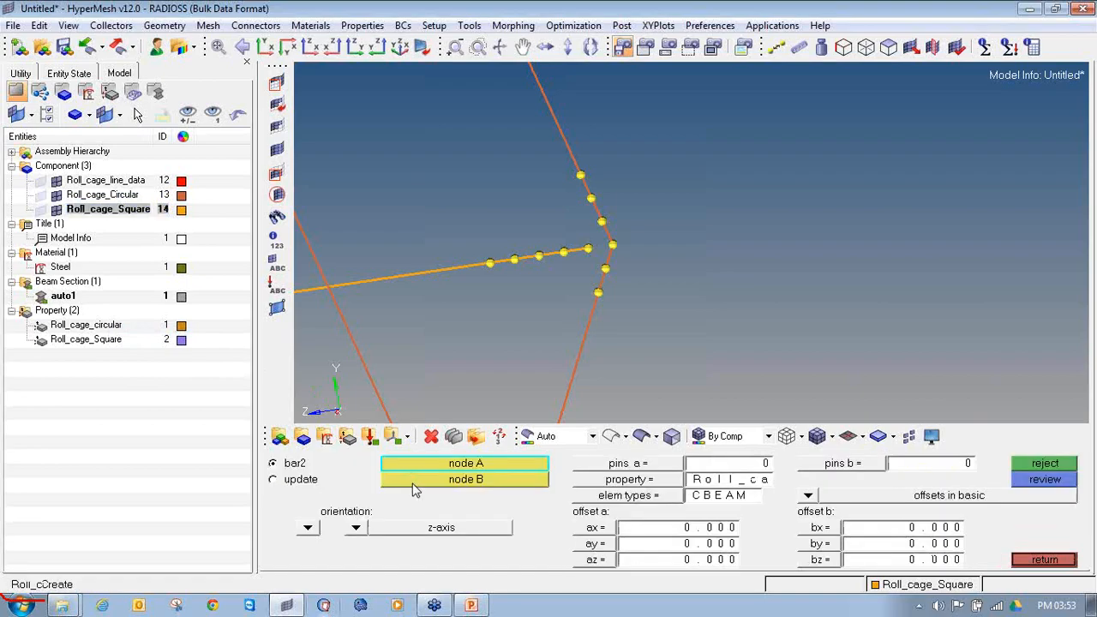
pyautogui.click(602, 497)
pyautogui.click(682, 482)
# Step: Create a square beam from each of the two horizontal square braces' free ends to its junction node on the bent tube
pyautogui.click(590, 249)
pyautogui.click(617, 243)
pyautogui.keyDown('ctrl'); pyautogui.scroll(-5, 585, 250); pyautogui.keyUp('ctrl')
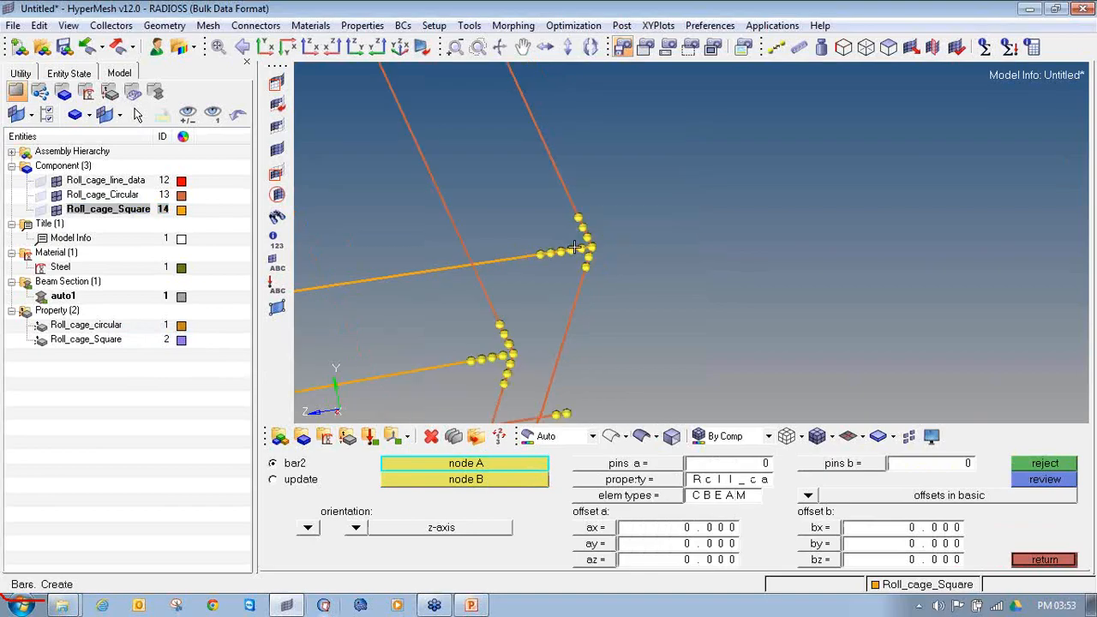
pyautogui.keyDown('ctrl'); pyautogui.scroll(5, 523, 338); pyautogui.keyUp('ctrl')
pyautogui.click(525, 286)
pyautogui.click(560, 285)
pyautogui.keyDown('ctrl'); pyautogui.scroll(-5, 560, 286); pyautogui.keyUp('ctrl')
# Step: Clear all temporary nodes and leave bar creation
pyautogui.keyDown('ctrl'); pyautogui.moveTo(574, 318); pyautogui.dragTo(609, 304, button='right'); pyautogui.keyUp('ctrl')
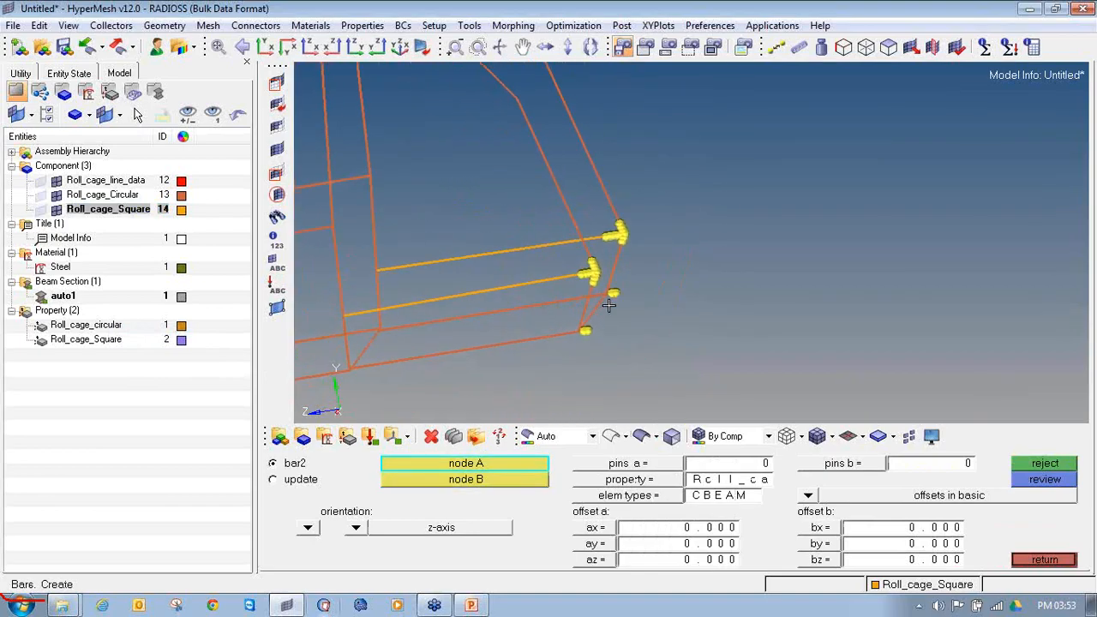
pyautogui.hotkey('shift', 'F2')
pyautogui.click(1021, 513)
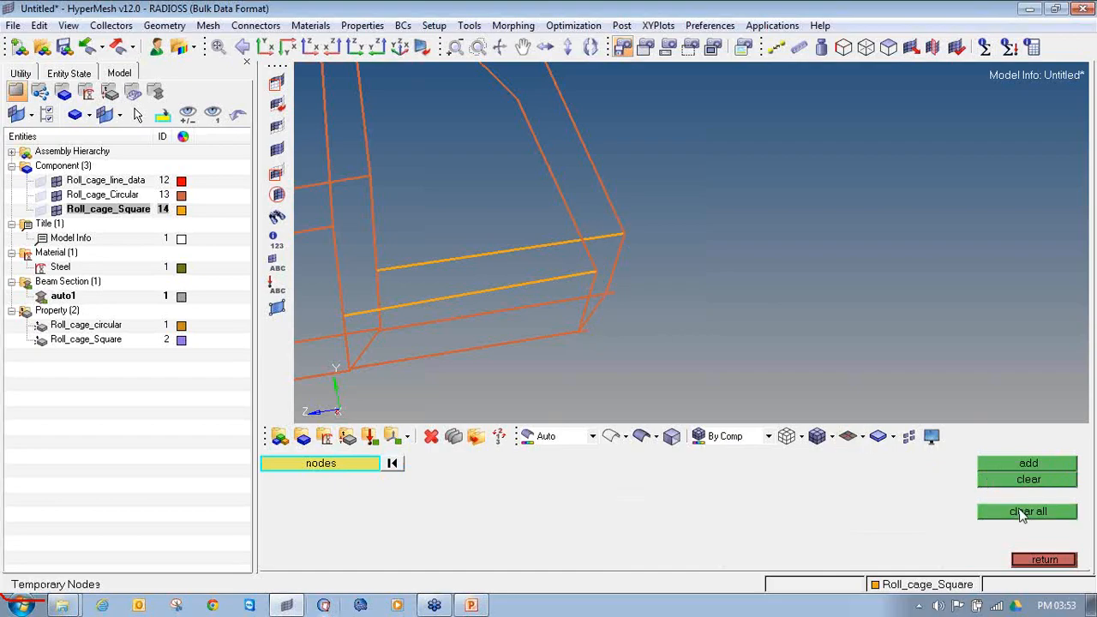
pyautogui.click(1045, 560)
pyautogui.scroll(-5, 744, 259)
pyautogui.scroll(-3, 744, 259)
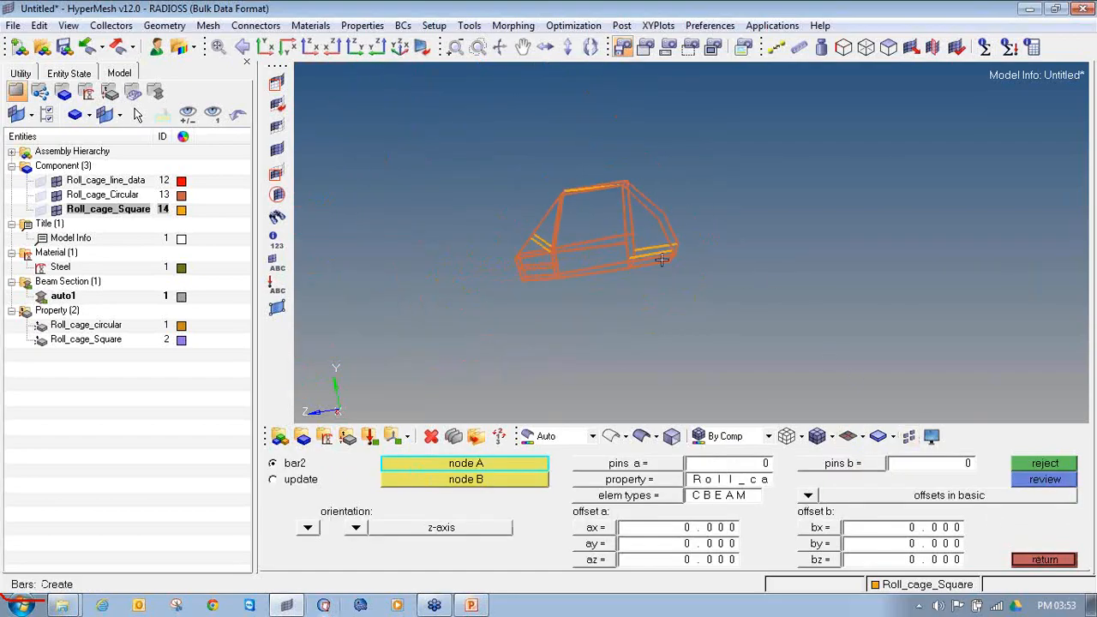
pyautogui.click(1045, 560)
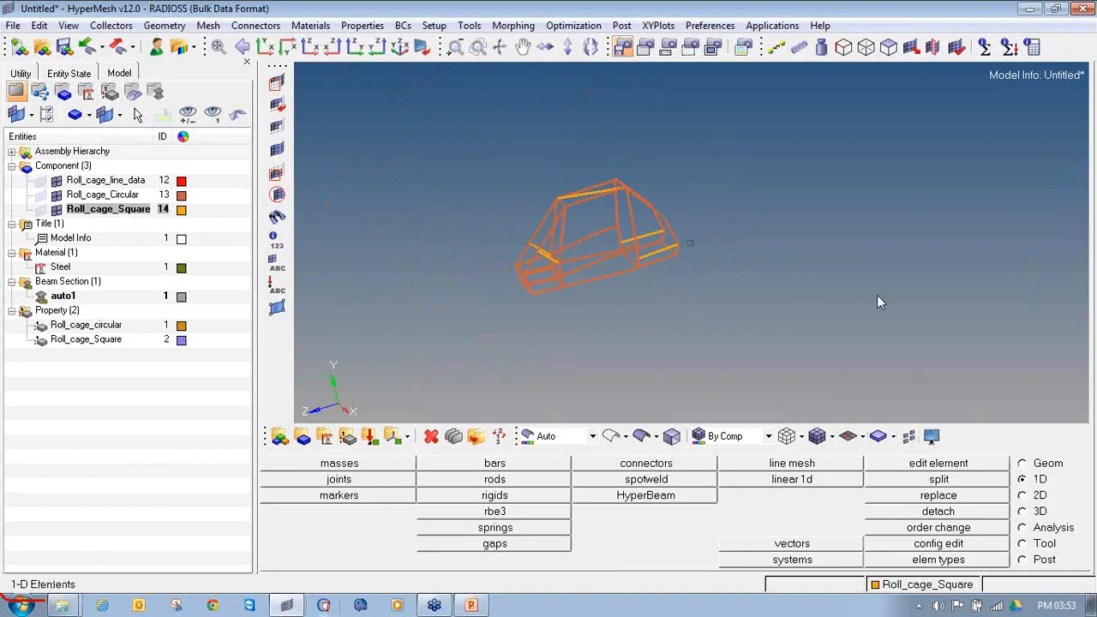
# Step: Run the free 1-d's element check on the roll cage and examine the highlighted beam ends for missing connections
pyautogui.press('F10')
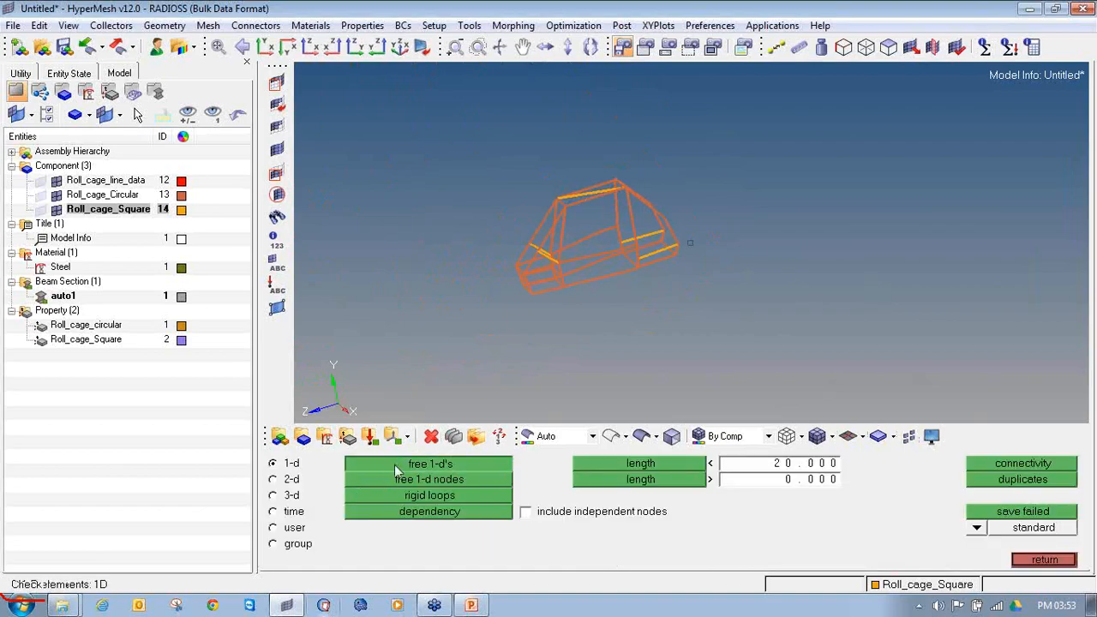
pyautogui.click(394, 464)
pyautogui.keyDown('ctrl'); pyautogui.moveTo(428, 306); pyautogui.dragTo(640, 287); pyautogui.keyUp('ctrl')
pyautogui.scroll(6, 640, 286)
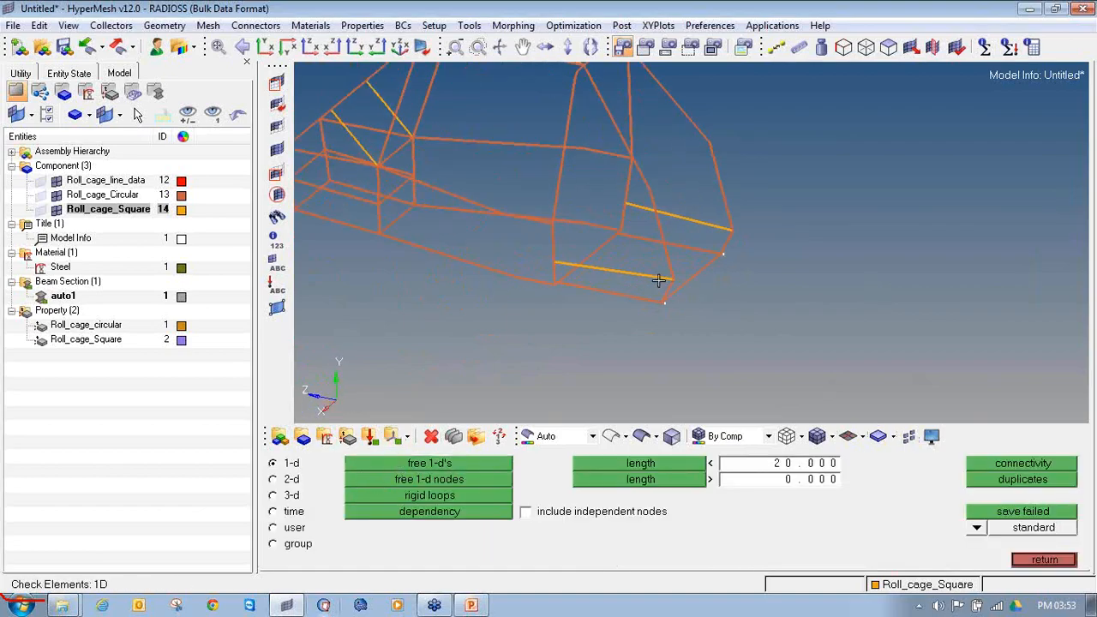
pyautogui.scroll(-6, 570, 249)
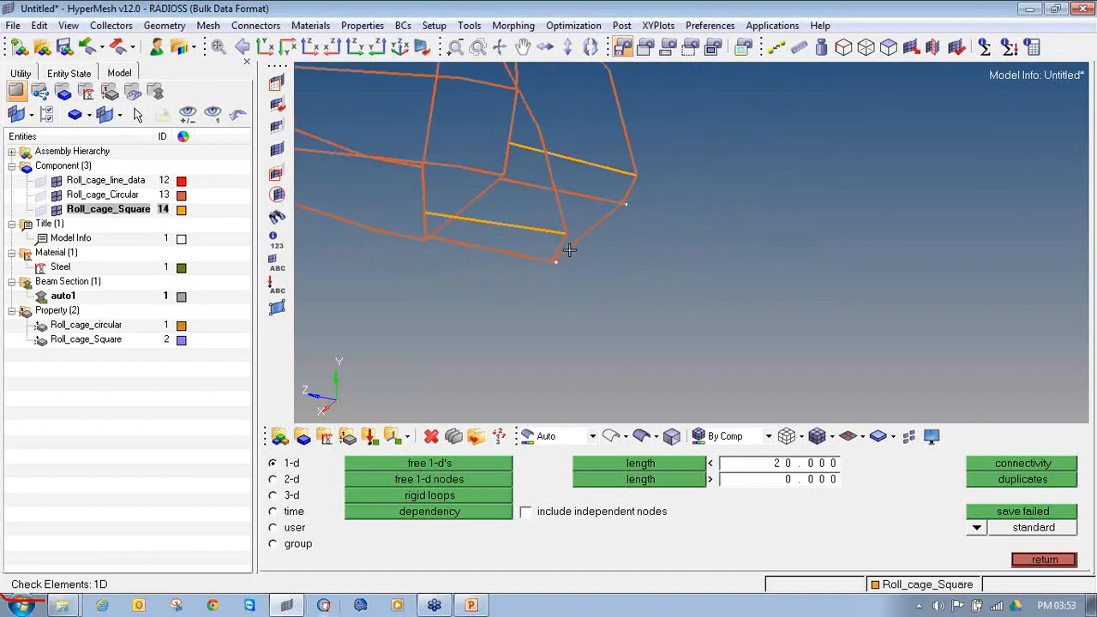
pyautogui.keyDown('ctrl'); pyautogui.moveTo(607, 260); pyautogui.dragTo(690, 243); pyautogui.keyUp('ctrl')
pyautogui.scroll(6, 591, 210)
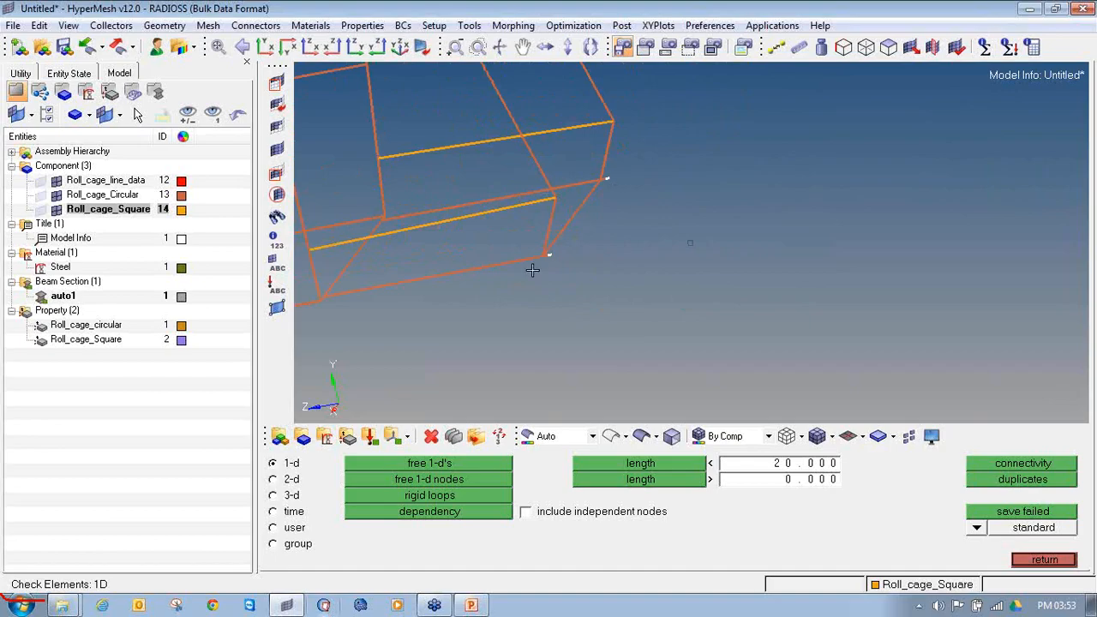
pyautogui.scroll(-6, 633, 177)
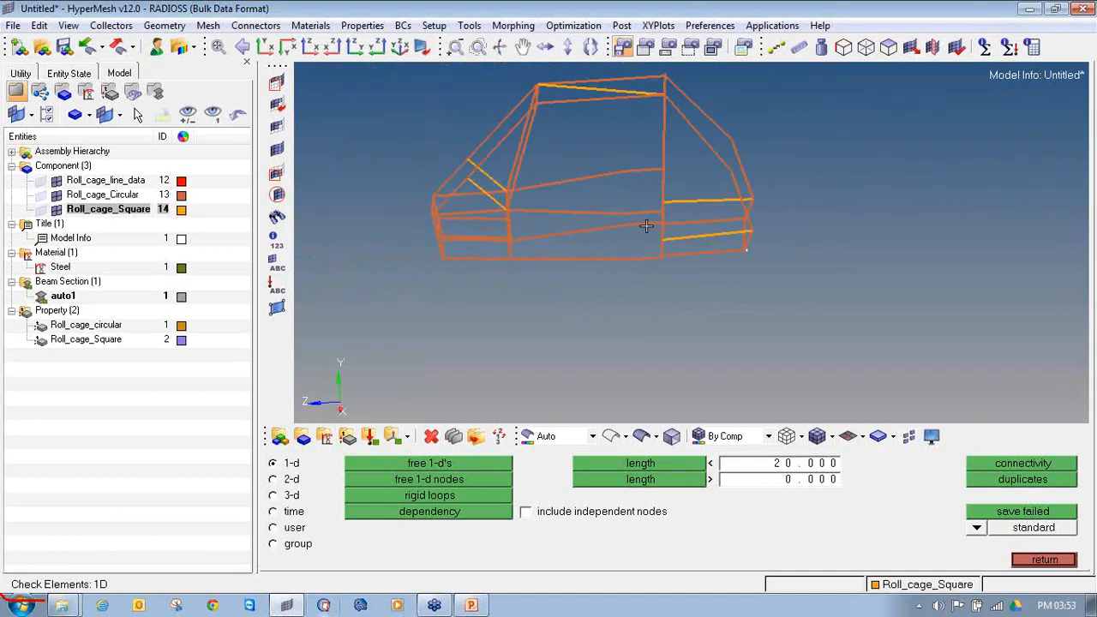
pyautogui.scroll(4, 754, 240)
pyautogui.keyDown('ctrl'); pyautogui.scroll(-4, 602, 132); pyautogui.keyUp('ctrl')
pyautogui.keyDown('ctrl'); pyautogui.moveTo(451, 178); pyautogui.dragTo(708, 220, button='right'); pyautogui.keyUp('ctrl')
pyautogui.keyDown('ctrl'); pyautogui.moveTo(708, 221); pyautogui.dragTo(776, 167); pyautogui.keyUp('ctrl')
pyautogui.scroll(5, 873, 183)
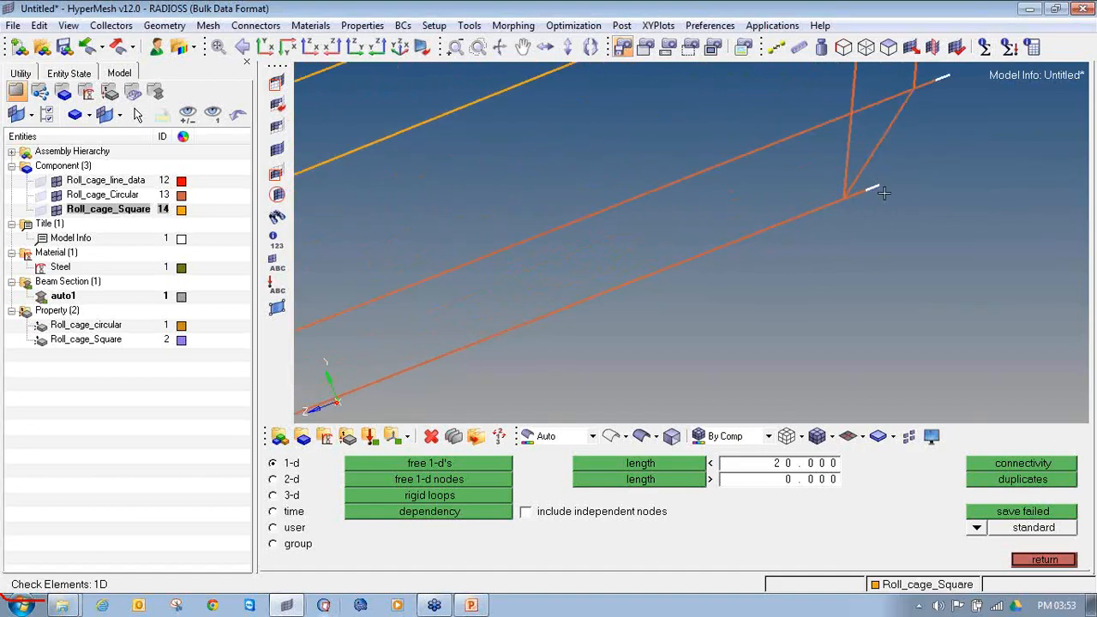
pyautogui.scroll(-1, 883, 216)
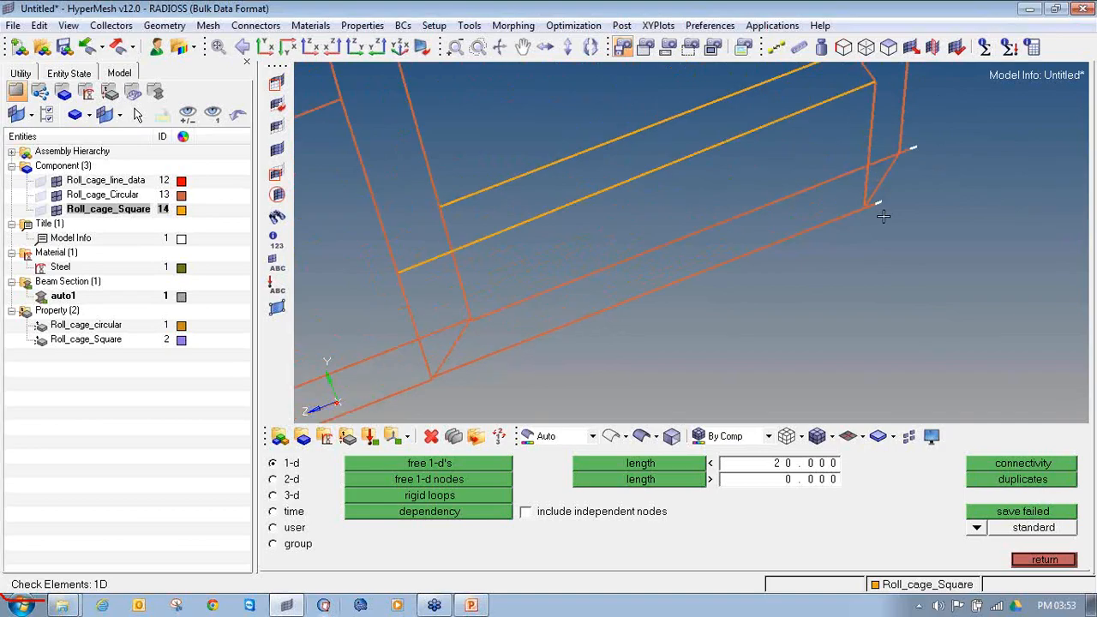
pyautogui.keyDown('ctrl'); pyautogui.scroll(-5, 918, 197); pyautogui.keyUp('ctrl')
pyautogui.keyDown('ctrl'); pyautogui.moveTo(678, 205); pyautogui.dragTo(749, 300); pyautogui.keyUp('ctrl')
pyautogui.click(1041, 561)
# Step: Display the 1D beams with their detailed 3D cross-sections to inspect the tubes and square braces
pyautogui.click(861, 437)
pyautogui.click(918, 480)
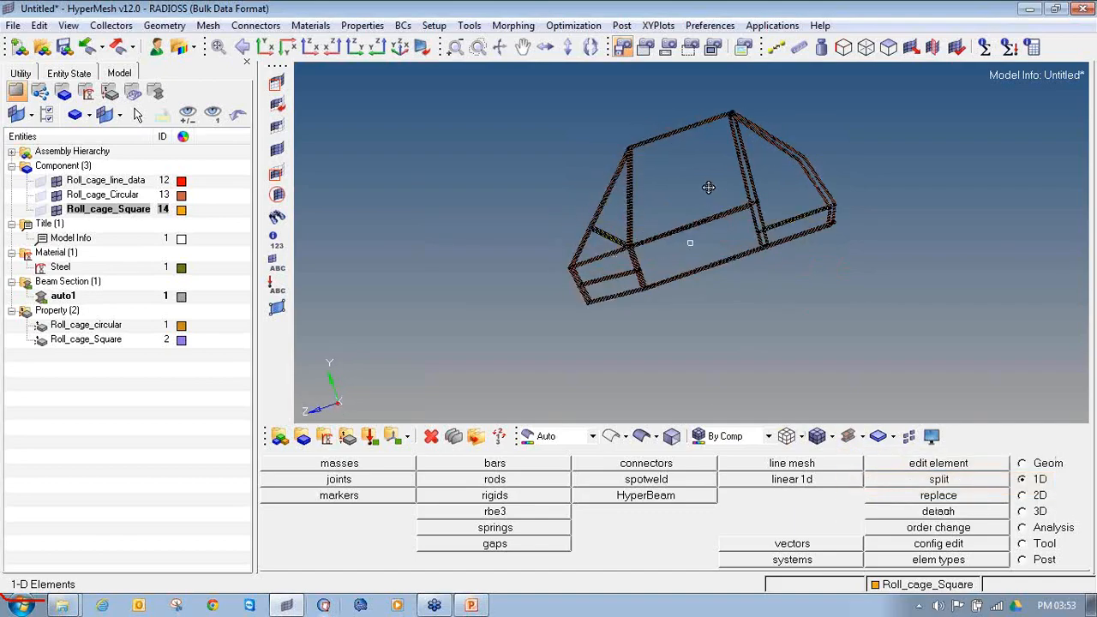
pyautogui.keyDown('ctrl'); pyautogui.scroll(5, 812, 227); pyautogui.keyUp('ctrl')
pyautogui.keyDown('ctrl'); pyautogui.scroll(3, 812, 227); pyautogui.keyUp('ctrl')
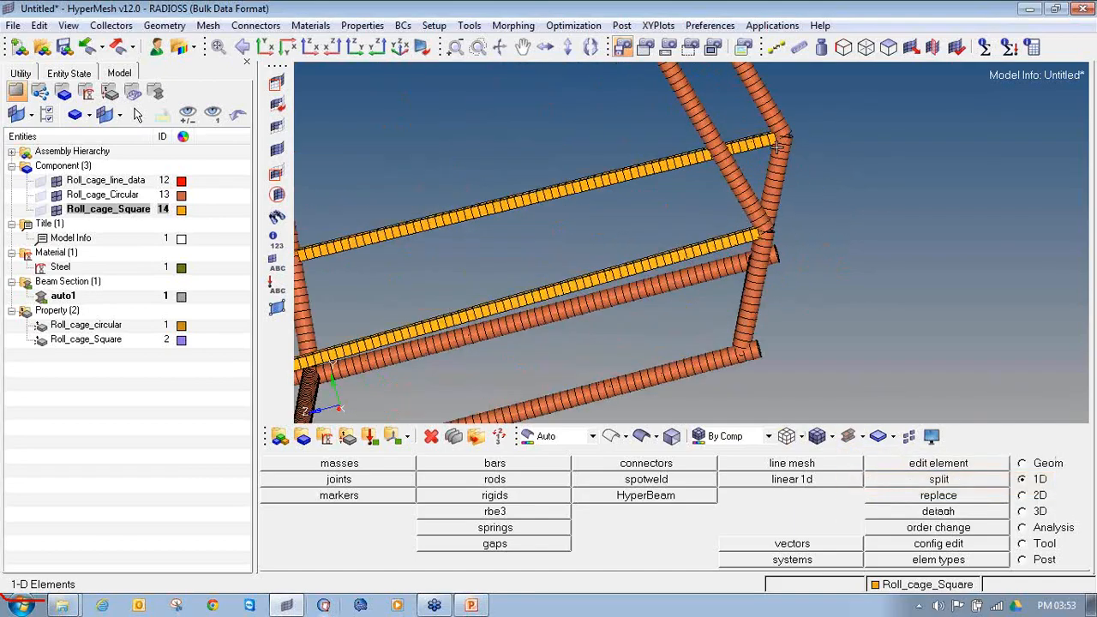
# Step: Switch the 1D beams of the whole roll cage from detailed 3D cross-sections to the simple line display
pyautogui.keyDown('ctrl'); pyautogui.scroll(-6, 777, 146); pyautogui.keyUp('ctrl')
pyautogui.keyDown('ctrl'); pyautogui.moveTo(530, 194); pyautogui.dragTo(535, 206); pyautogui.keyUp('ctrl')
pyautogui.keyDown('ctrl'); pyautogui.moveTo(534, 205); pyautogui.dragTo(763, 243, button='right'); pyautogui.keyUp('ctrl')
pyautogui.keyDown('ctrl'); pyautogui.moveTo(541, 227); pyautogui.dragTo(531, 227); pyautogui.keyUp('ctrl')
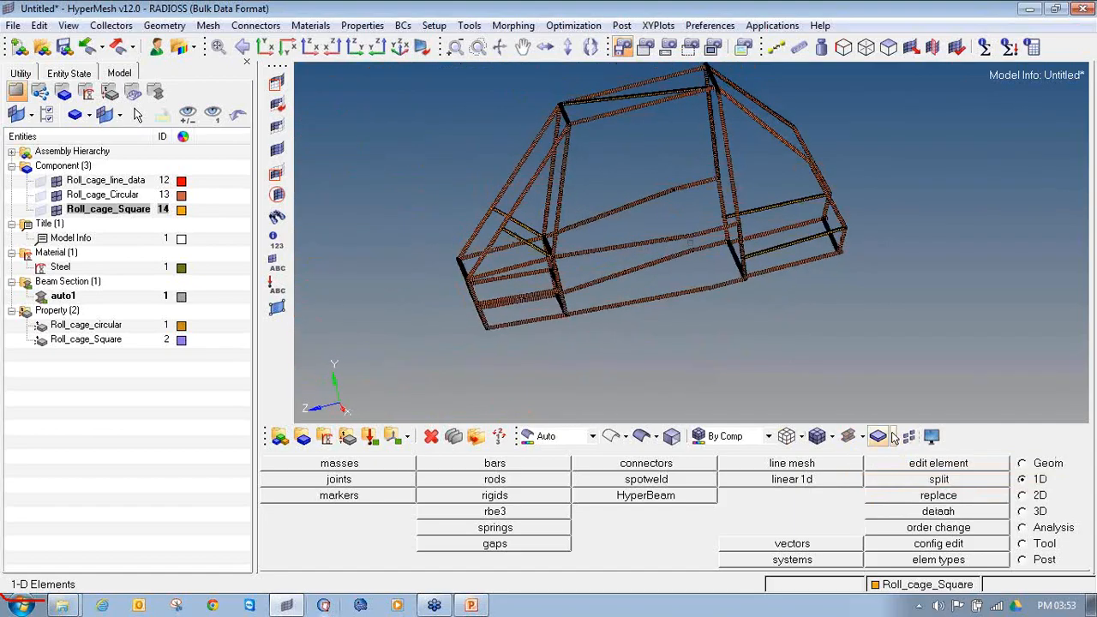
pyautogui.click(893, 437)
pyautogui.click(892, 460)
pyautogui.keyDown('ctrl'); pyautogui.moveTo(689, 250); pyautogui.dragTo(725, 264); pyautogui.keyUp('ctrl')
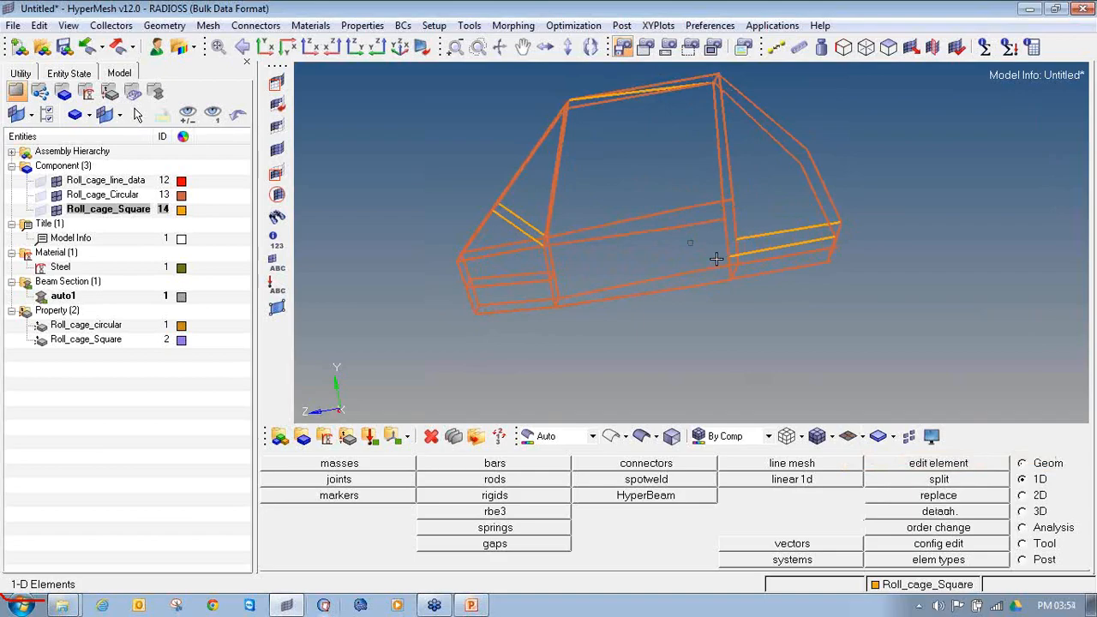
# Step: Examine the roll cage's beam junctions up close, including the upper corner where four circular tubes meet, for shared connections
pyautogui.moveTo(722, 257)
pyautogui.keyDown('ctrl'); pyautogui.mouseDown()
pyautogui.moveTo(703, 245)
pyautogui.moveTo(746, 253)
pyautogui.moveTo(738, 244)
pyautogui.mouseUp(); pyautogui.keyUp('ctrl')
pyautogui.scroll(6, 458, 248)
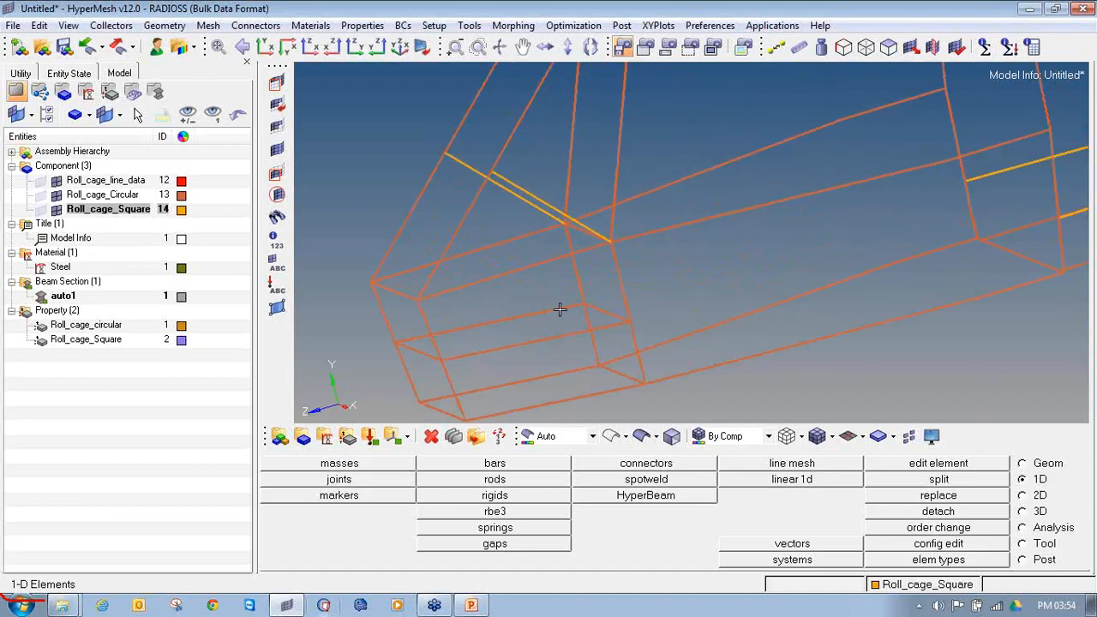
pyautogui.scroll(2, 609, 276)
pyautogui.scroll(-6, 607, 254)
pyautogui.keyDown('ctrl'); pyautogui.moveTo(626, 129); pyautogui.dragTo(578, 236, button='right'); pyautogui.keyUp('ctrl')
pyautogui.scroll(5, 565, 204)
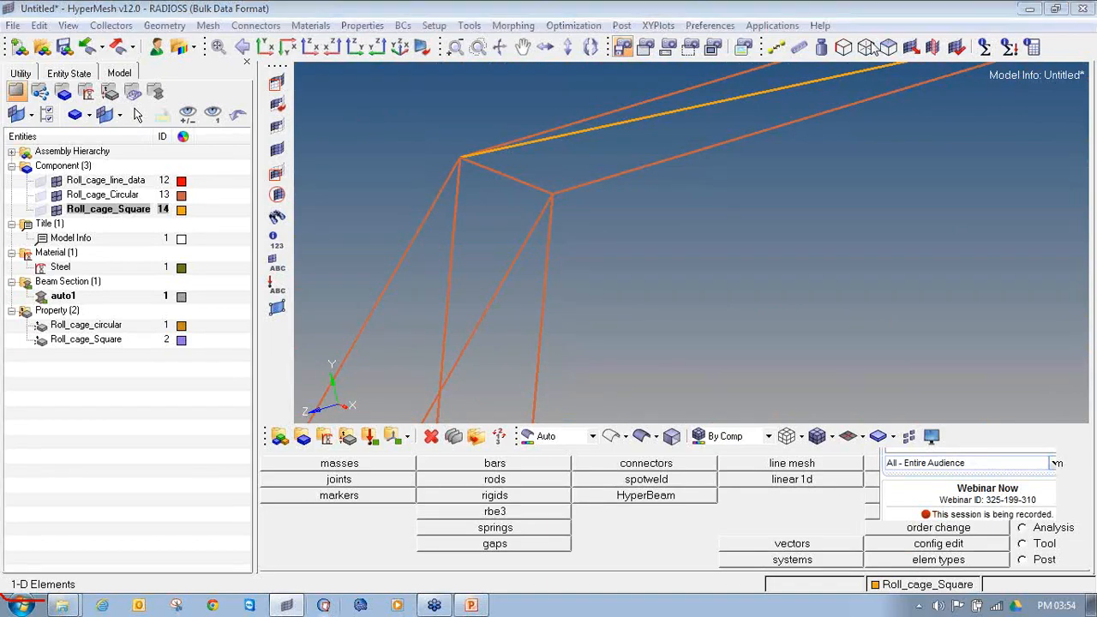
pyautogui.keyDown('ctrl'); pyautogui.moveTo(551, 191); pyautogui.dragTo(595, 195); pyautogui.keyUp('ctrl')
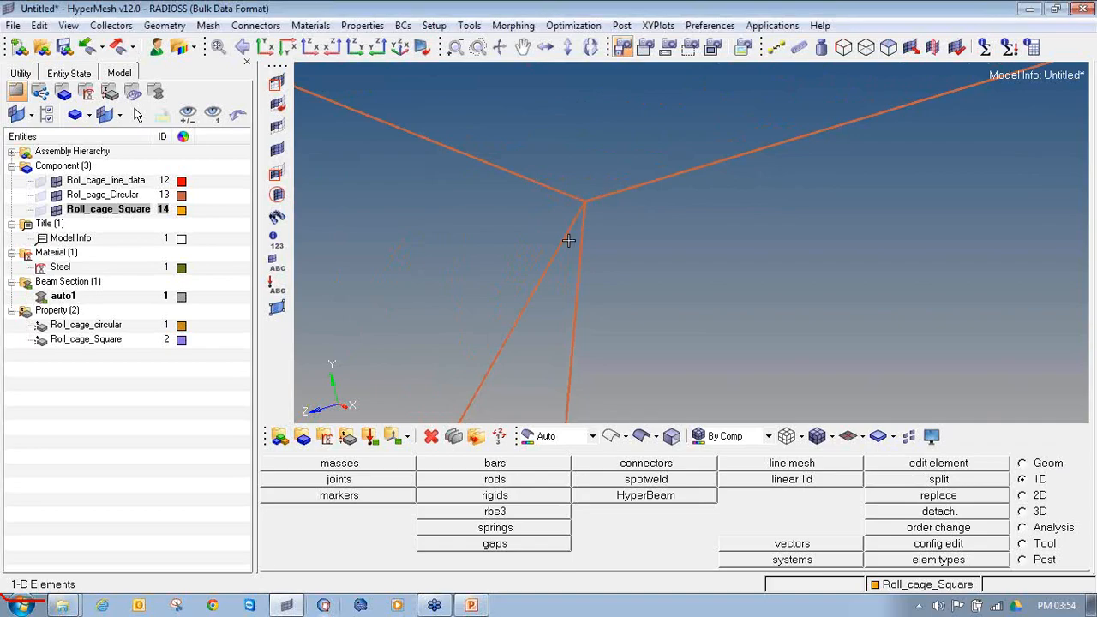
pyautogui.keyDown('ctrl'); pyautogui.scroll(3, 582, 201); pyautogui.keyUp('ctrl')
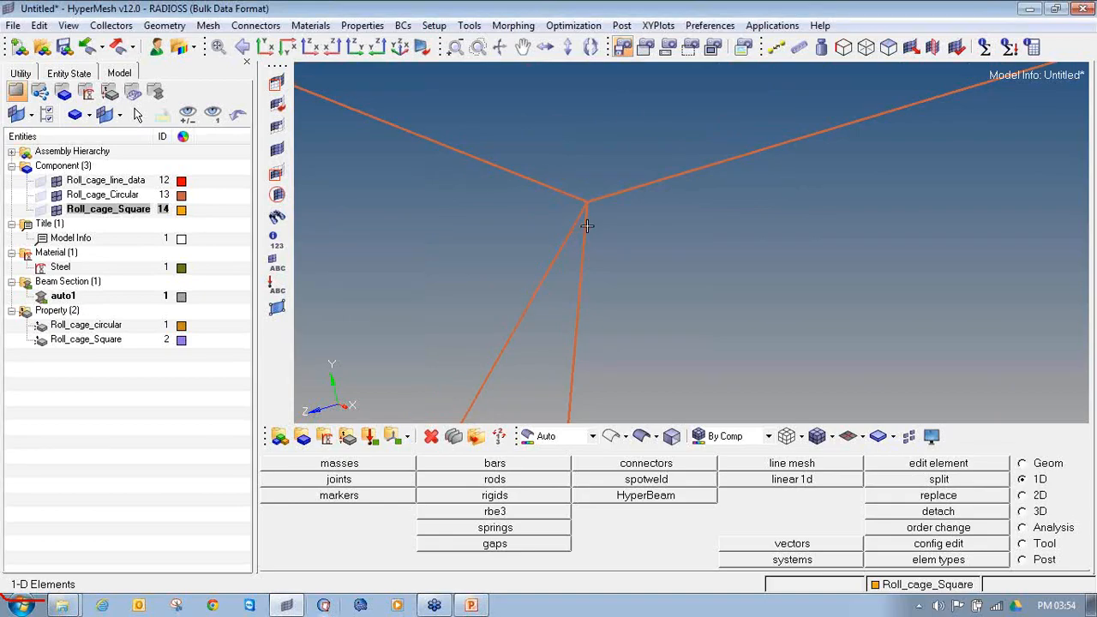
pyautogui.click(1093, 191)
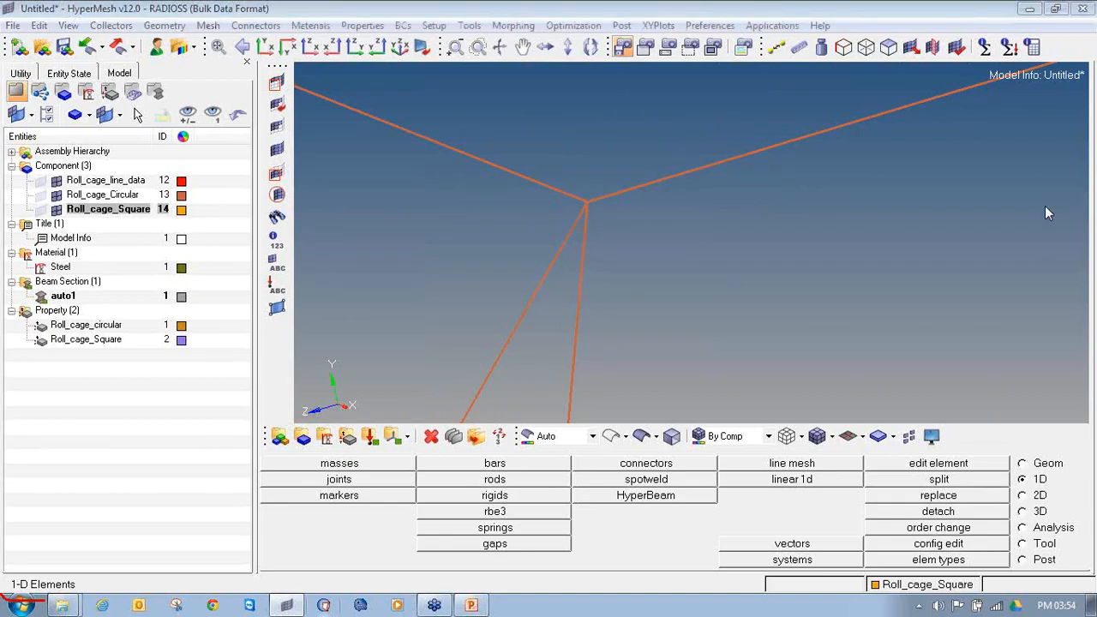
pyautogui.moveTo(548, 231)
pyautogui.mouseDown()
pyautogui.moveTo(571, 262)
pyautogui.moveTo(580, 234)
pyautogui.moveTo(542, 234)
pyautogui.mouseUp()
pyautogui.moveTo(558, 184)
pyautogui.mouseDown()
pyautogui.moveTo(574, 162)
pyautogui.moveTo(649, 174)
pyautogui.moveTo(556, 189)
pyautogui.moveTo(562, 127)
pyautogui.mouseUp()
pyautogui.moveTo(710, 177); pyautogui.dragTo(741, 113)
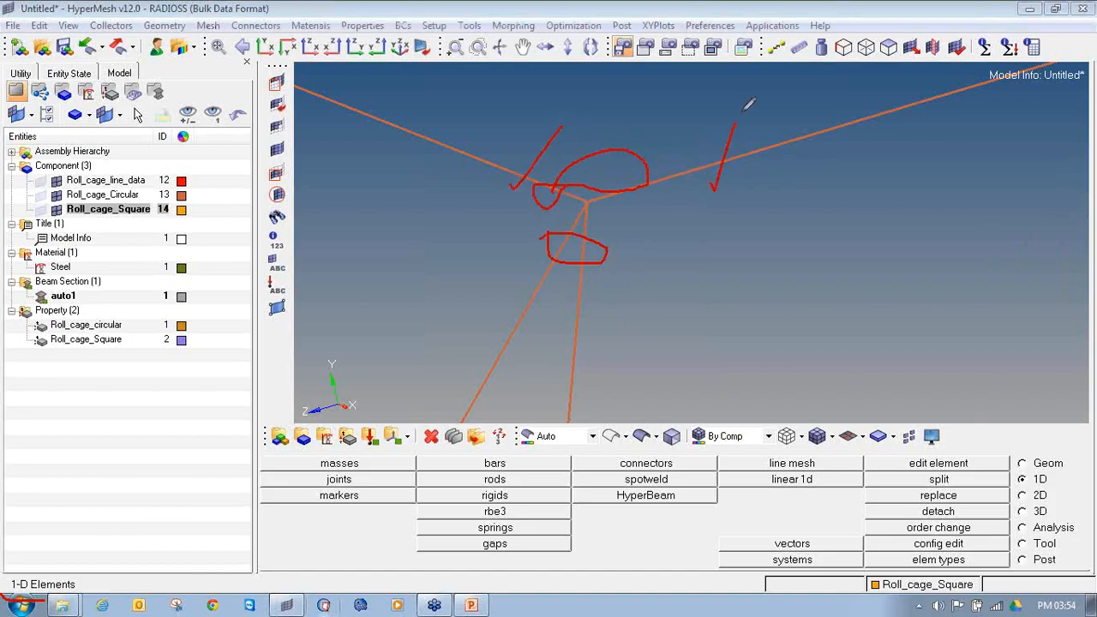
pyautogui.moveTo(561, 134); pyautogui.dragTo(831, 125)
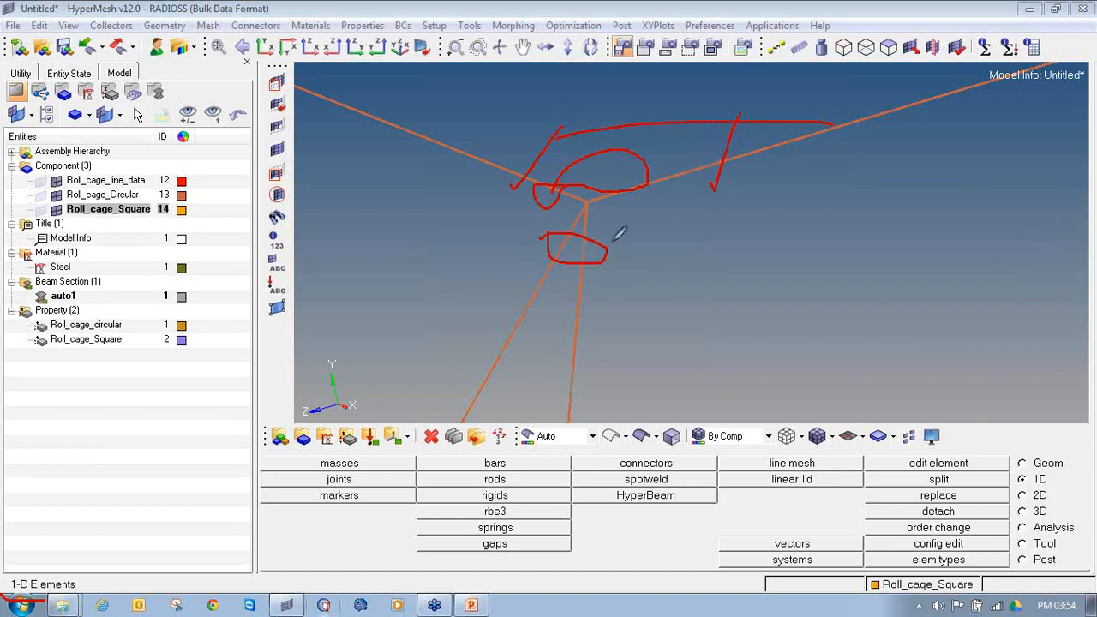
pyautogui.moveTo(532, 298)
pyautogui.mouseDown()
pyautogui.moveTo(586, 300)
pyautogui.moveTo(581, 313)
pyautogui.moveTo(485, 315)
pyautogui.moveTo(484, 171)
pyautogui.moveTo(493, 197)
pyautogui.mouseUp()
pyautogui.moveTo(468, 307)
pyautogui.mouseDown()
pyautogui.moveTo(492, 322)
pyautogui.moveTo(503, 295)
pyautogui.mouseUp()
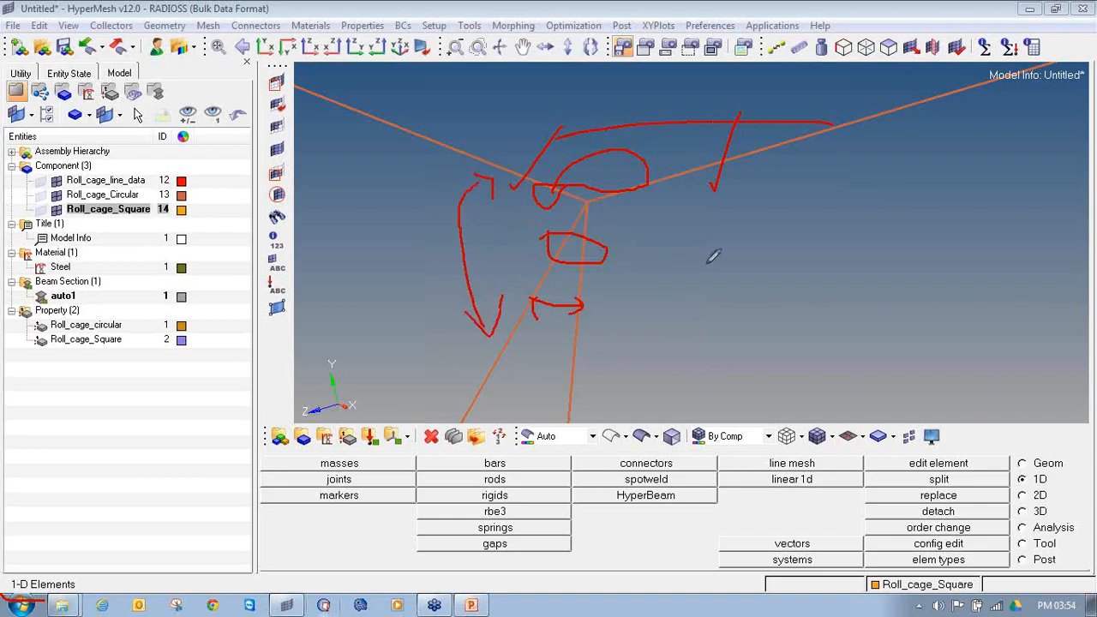
pyautogui.click(1092, 191)
pyautogui.moveTo(563, 228)
pyautogui.keyDown('ctrl'); pyautogui.mouseDown(button='right')
pyautogui.moveTo(569, 237)
pyautogui.moveTo(578, 227)
pyautogui.mouseUp(button='right'); pyautogui.keyUp('ctrl')
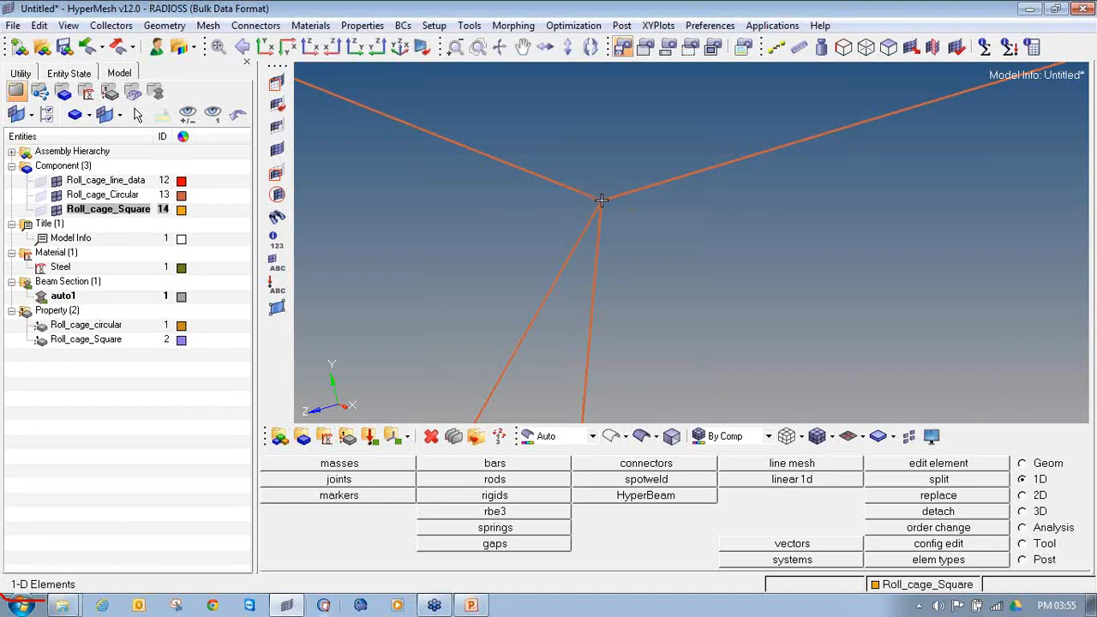
pyautogui.scroll(-10, 634, 219)
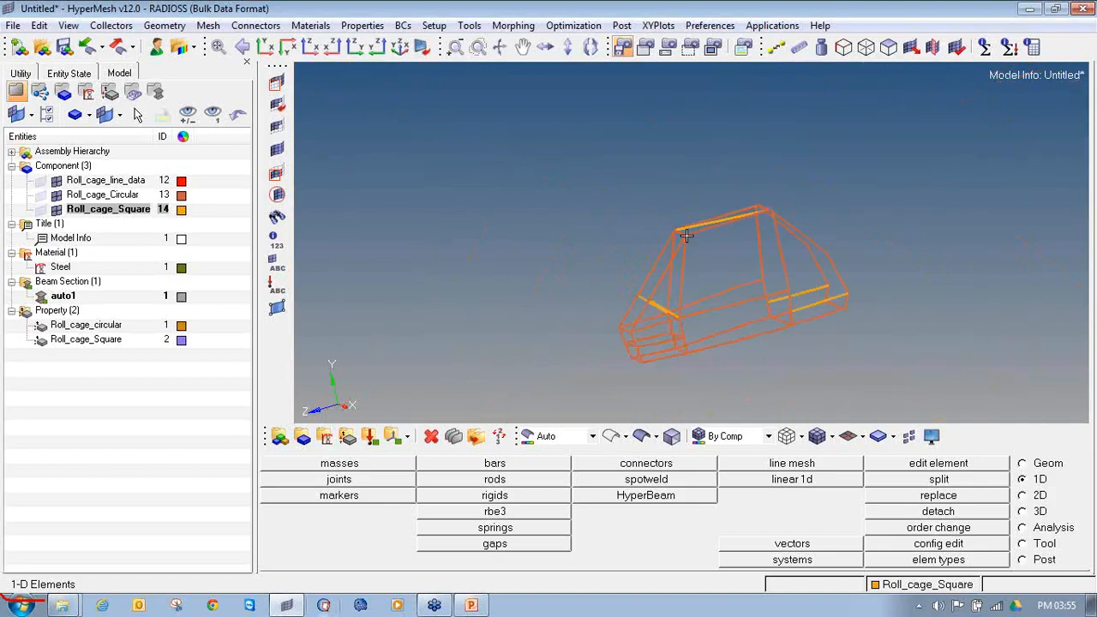
pyautogui.scroll(4, 665, 281)
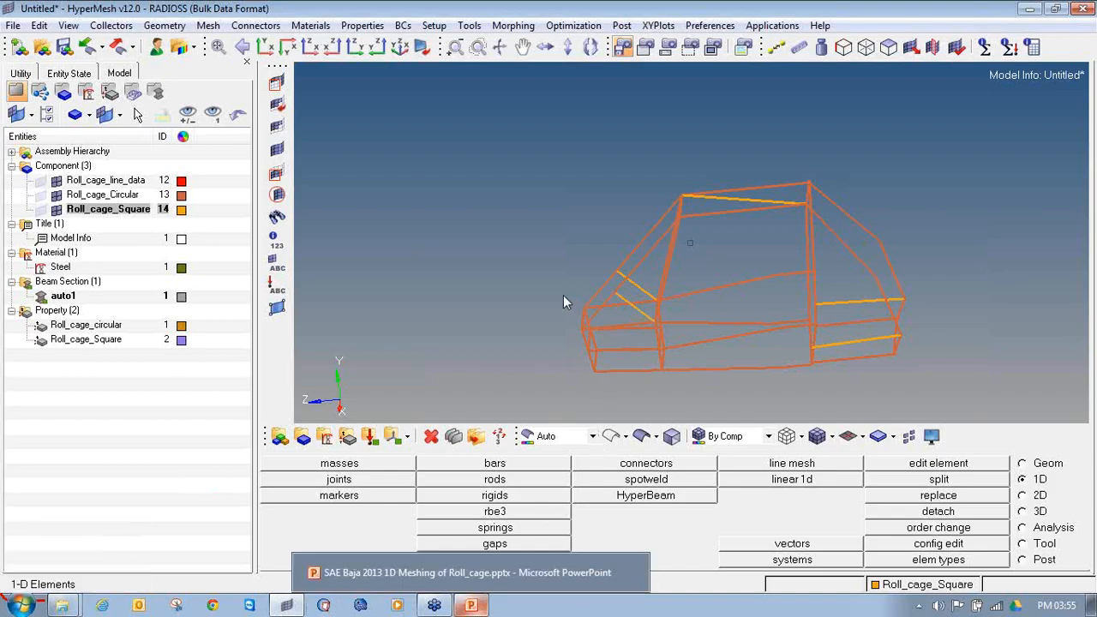
# Step: Create a load collector named Eigrl with the EIGRL card image and open its card for editing
pyautogui.click(369, 437)
pyautogui.click(601, 469)
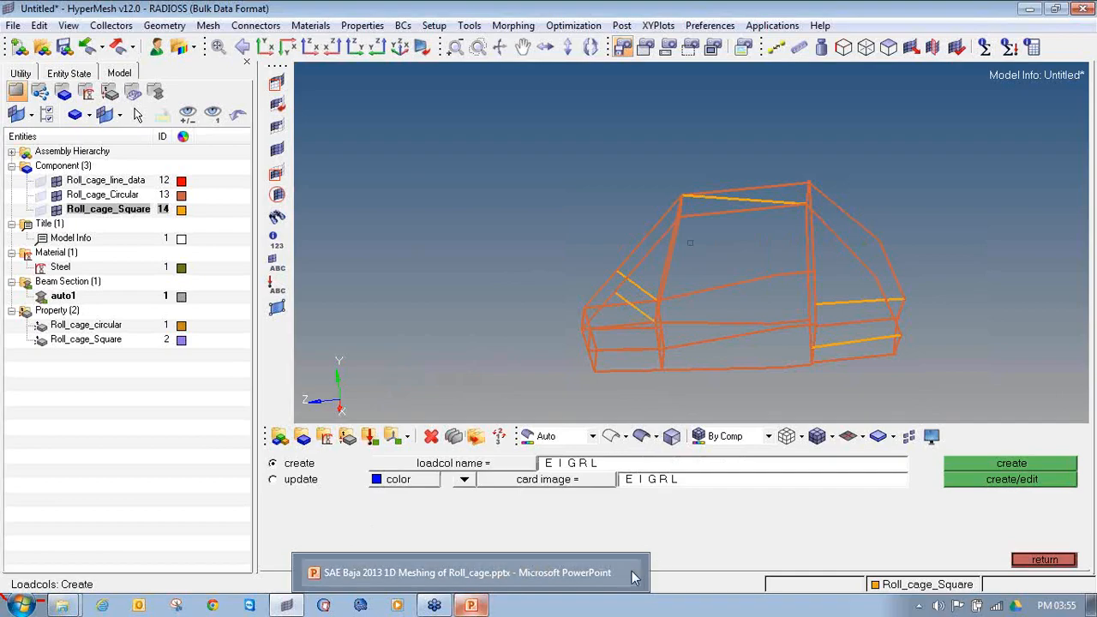
pyautogui.click(614, 464)
pyautogui.write('Eigr')
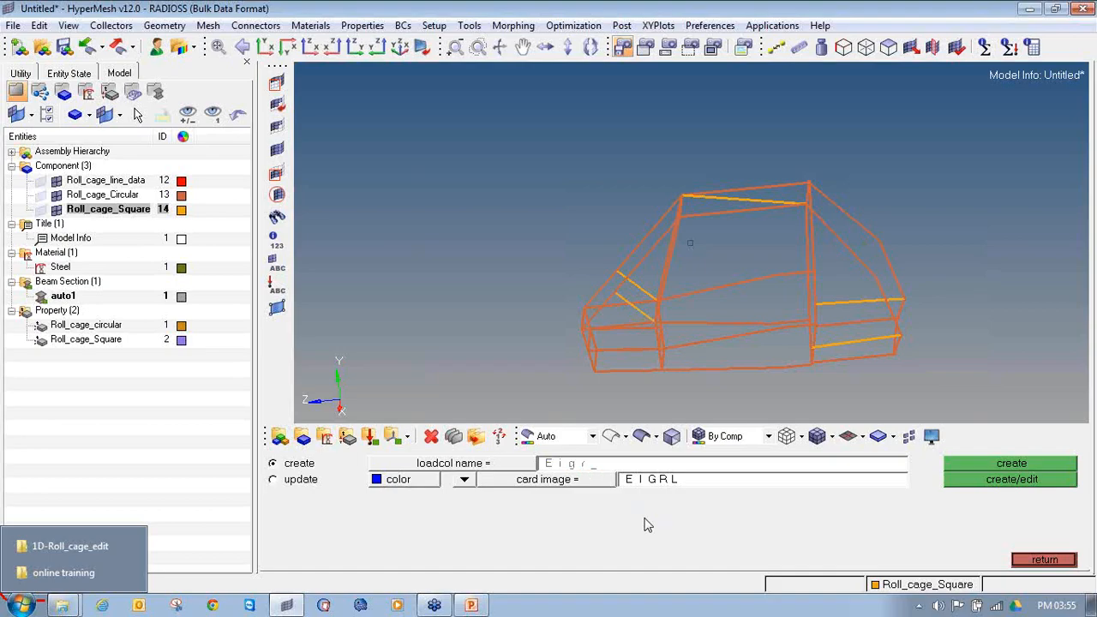
pyautogui.click(569, 481)
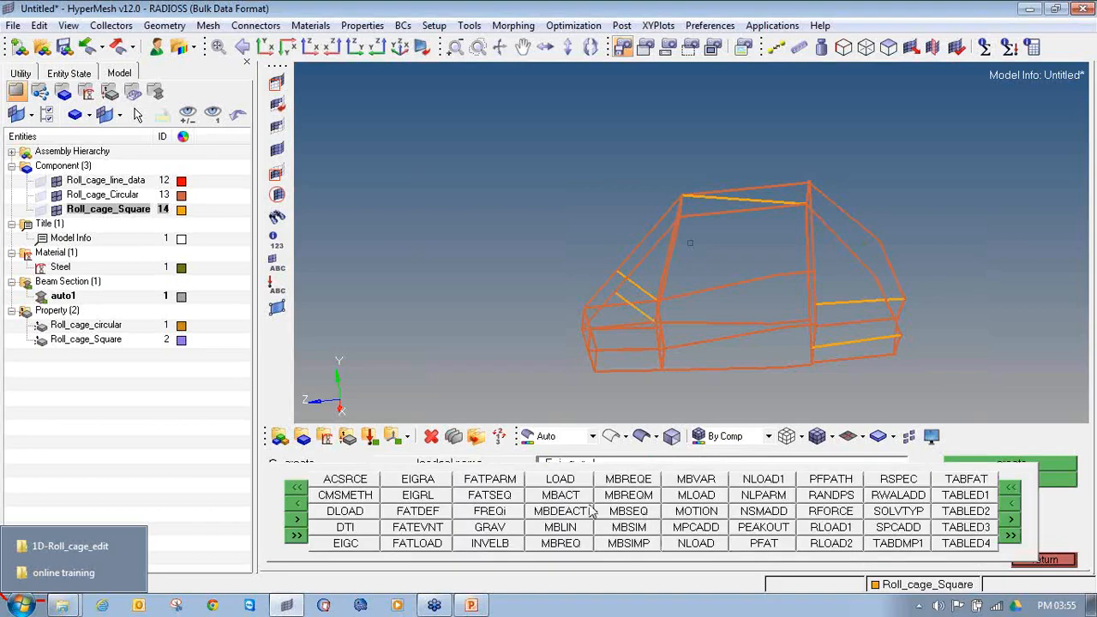
pyautogui.click(399, 499)
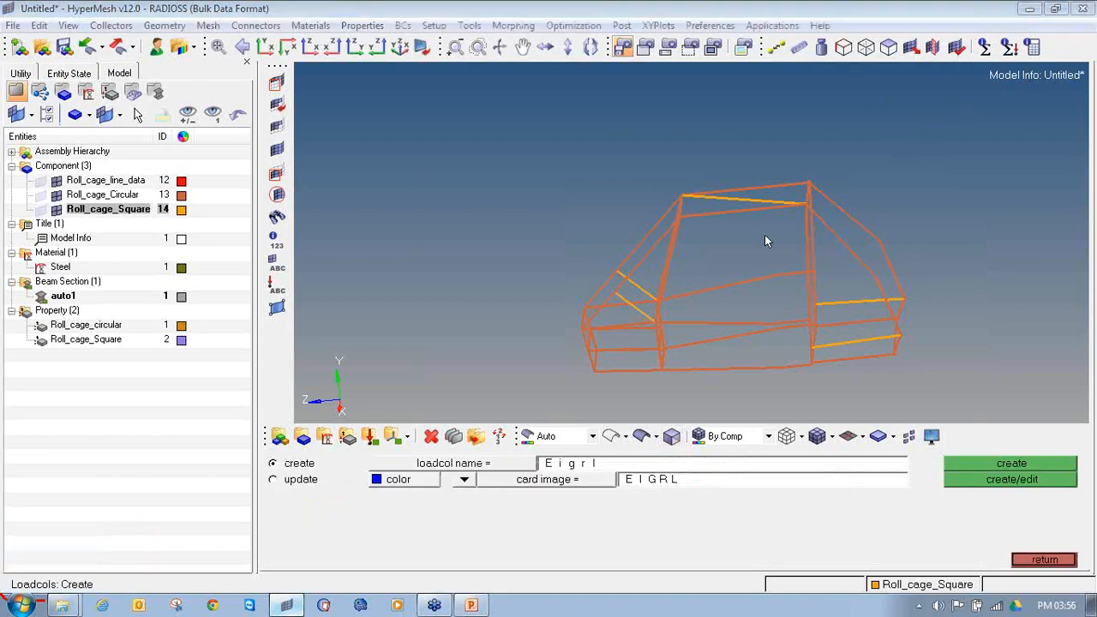
pyautogui.click(590, 485)
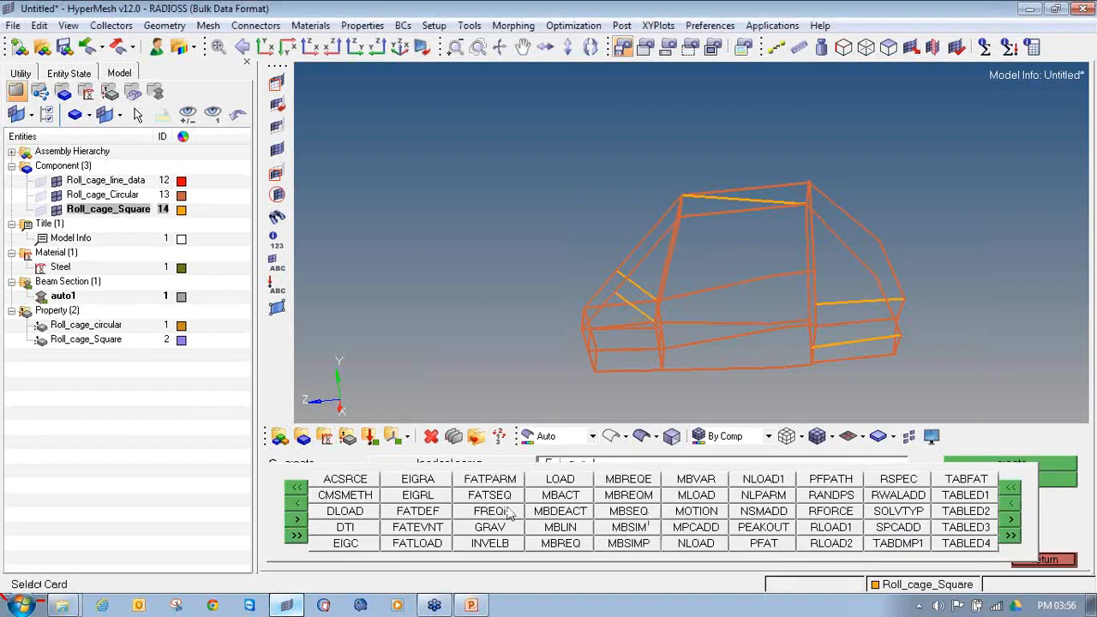
pyautogui.click(397, 494)
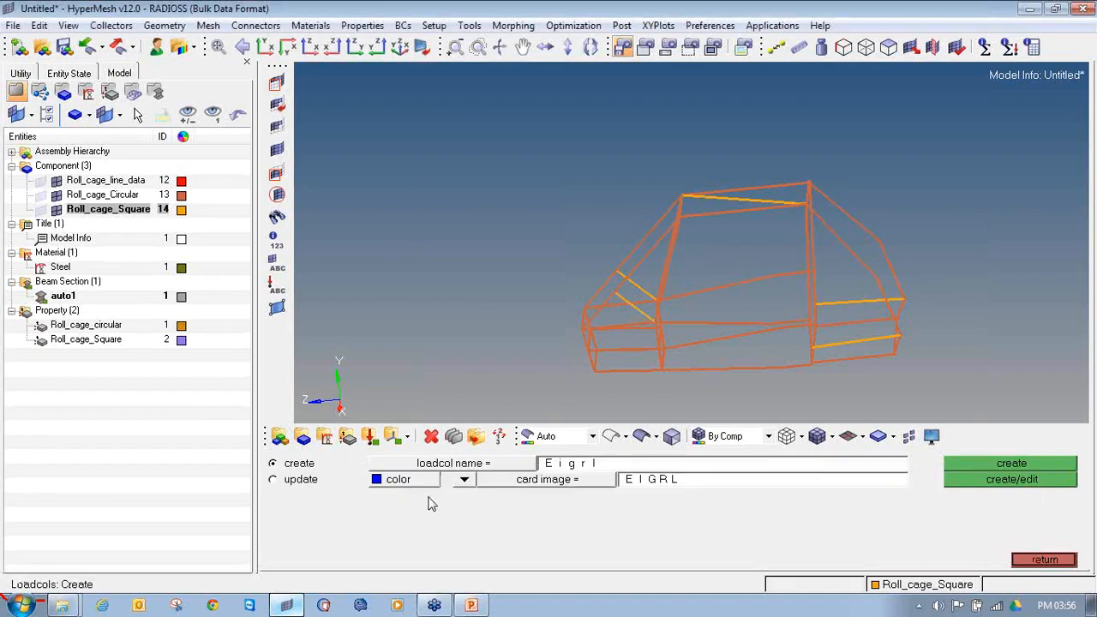
pyautogui.click(957, 478)
# Step: Enable V1, V2 and ND on the EIGRL card, set V1 to 1 and V2 to 200, and return to the main menu
pyautogui.click(468, 351)
pyautogui.click(550, 336)
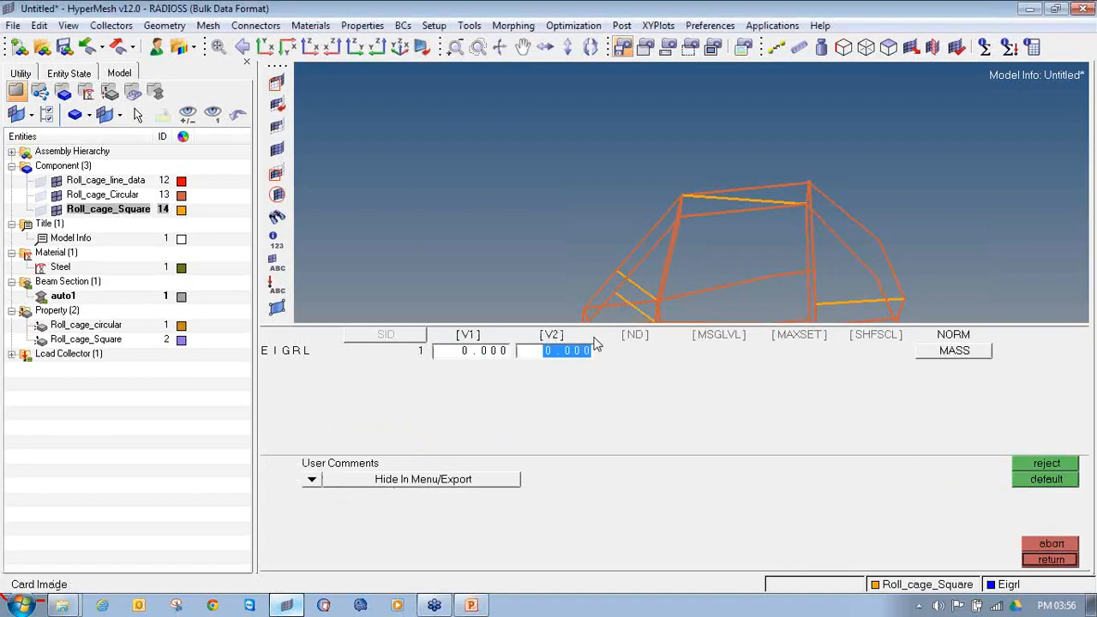
pyautogui.click(639, 338)
pyautogui.click(460, 357)
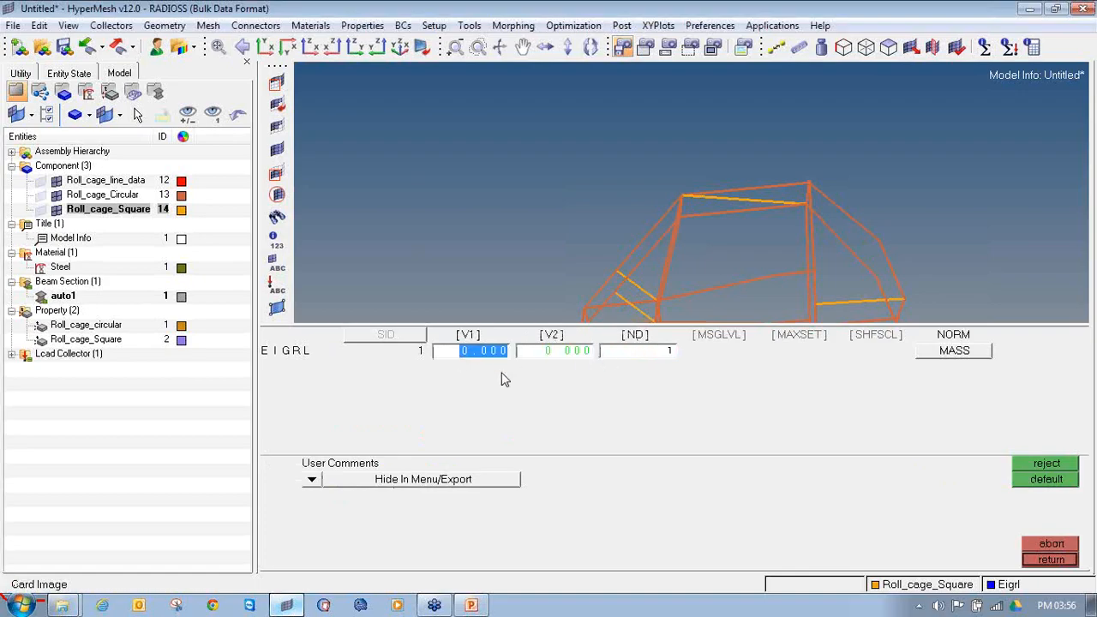
pyautogui.write('1')
pyautogui.press('Return')
pyautogui.click(566, 355)
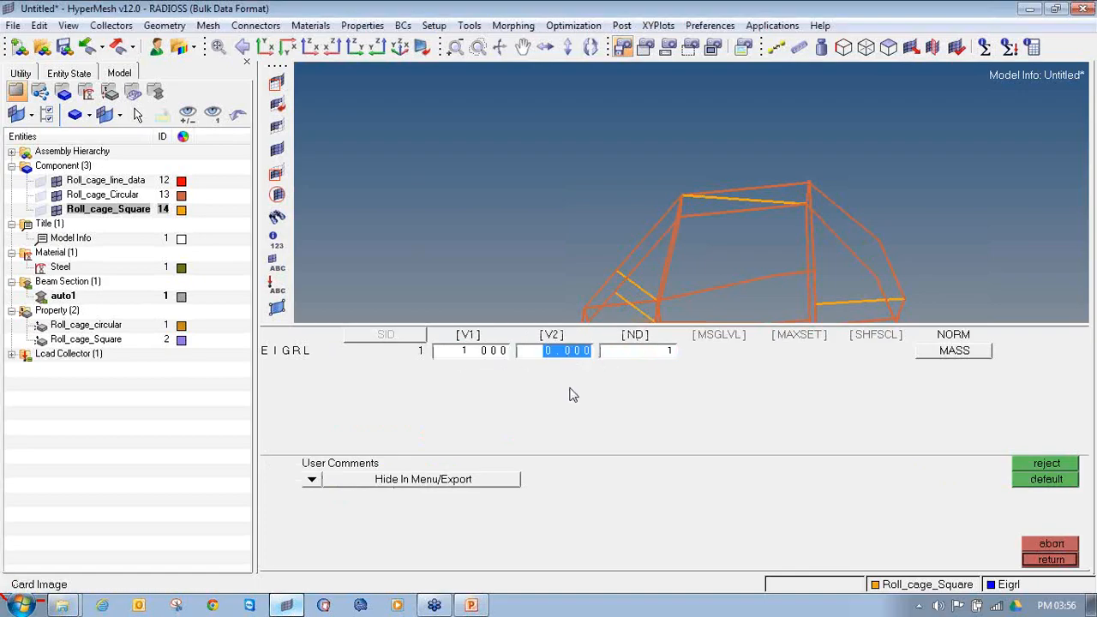
pyautogui.write('200')
pyautogui.press('Return')
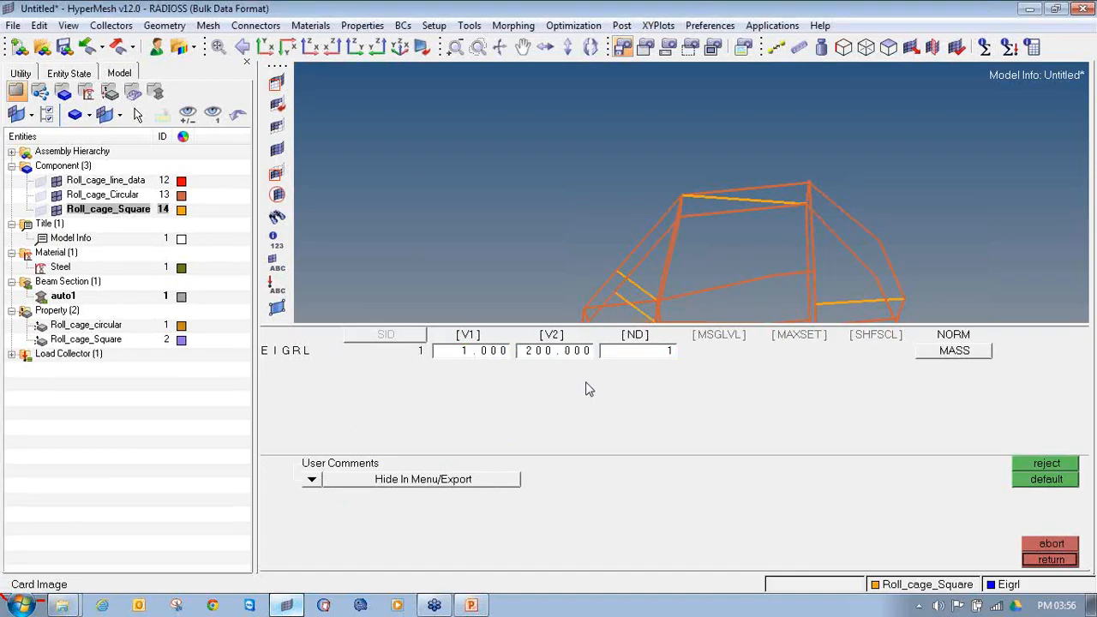
pyautogui.click(671, 352)
pyautogui.click(1034, 566)
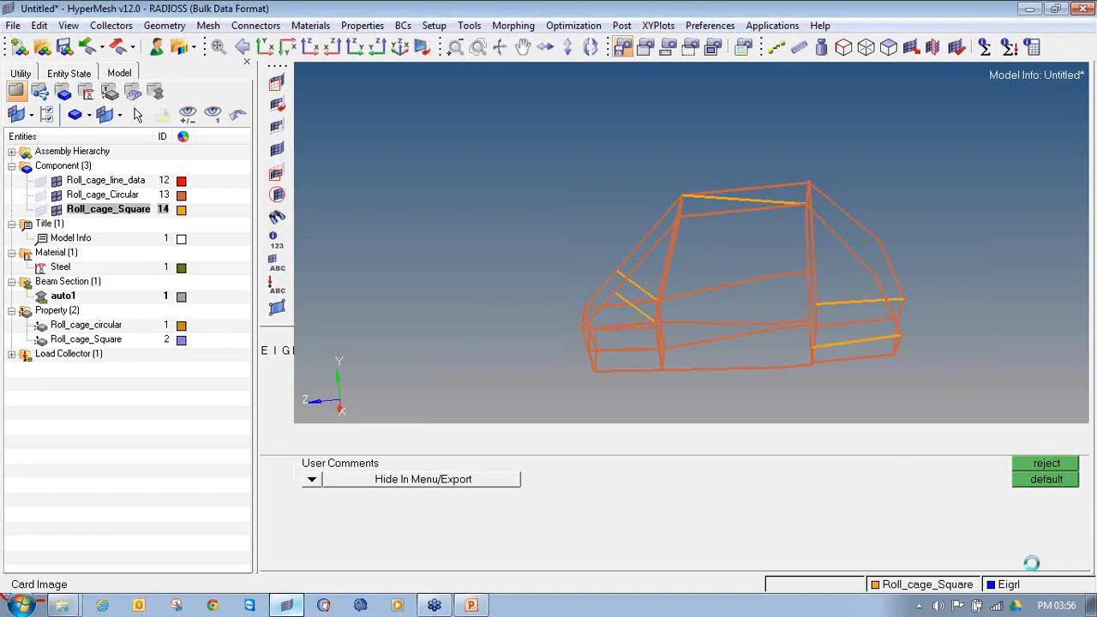
pyautogui.click(1041, 562)
pyautogui.click(12, 354)
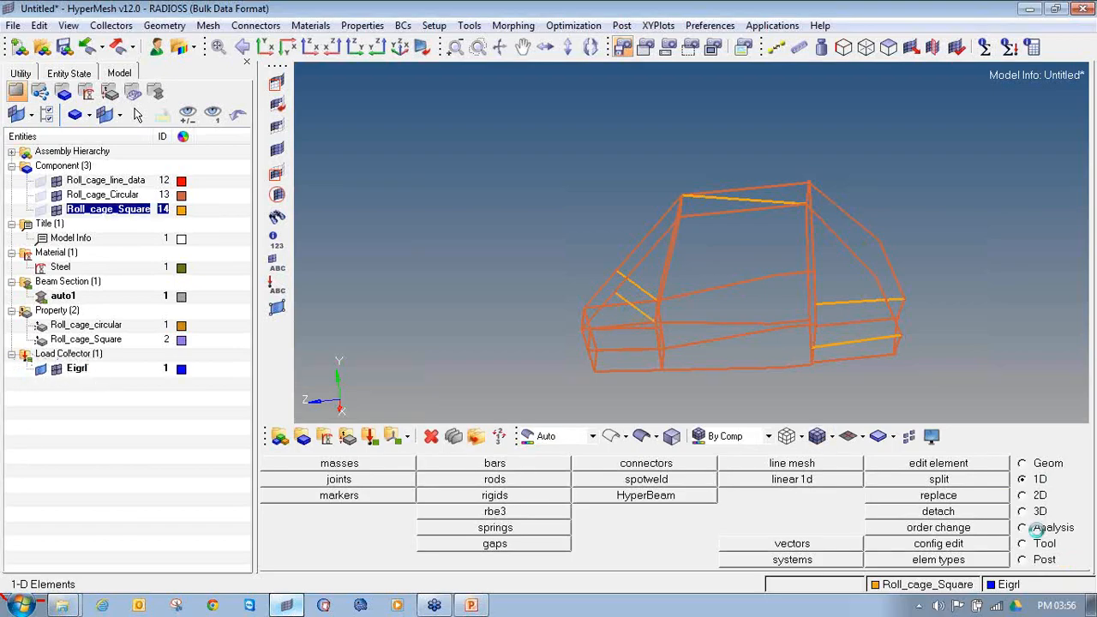
# Step: Set up a load step named Free_free of type normal modes with SPC turned off
pyautogui.click(1037, 529)
pyautogui.click(995, 497)
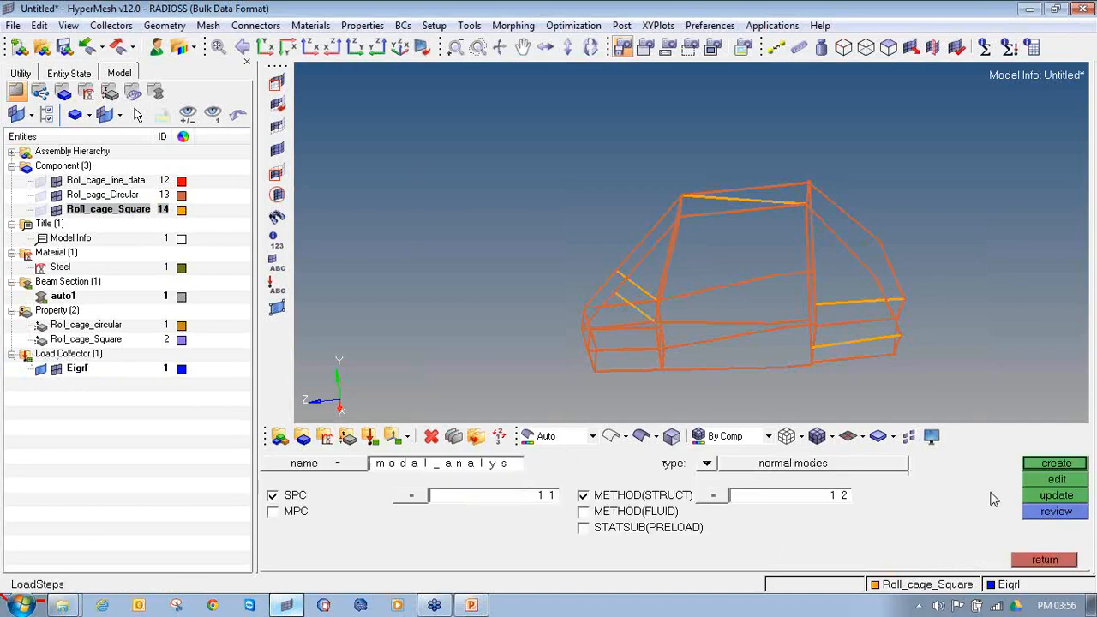
pyautogui.click(499, 476)
pyautogui.write('Fr')
pyautogui.click(707, 464)
pyautogui.click(454, 515)
pyautogui.click(272, 495)
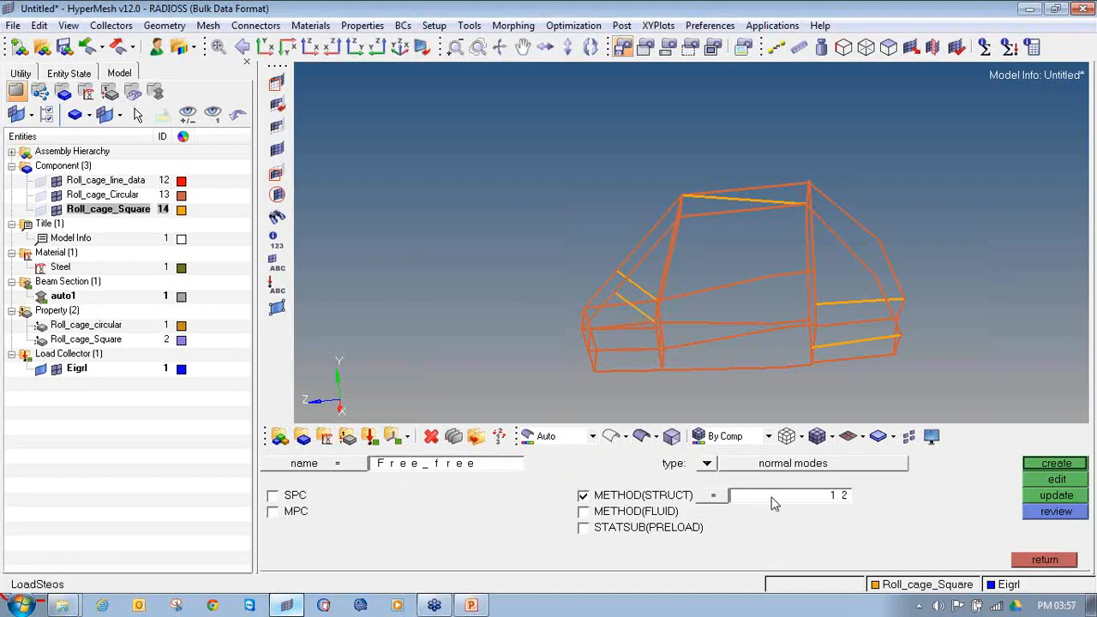
# Step: Assign the Eigrl load collector to METHOD(STRUCT) and create the Free_free load step
pyautogui.click(642, 495)
pyautogui.click(642, 496)
pyautogui.click(654, 502)
pyautogui.click(654, 501)
pyautogui.click(797, 499)
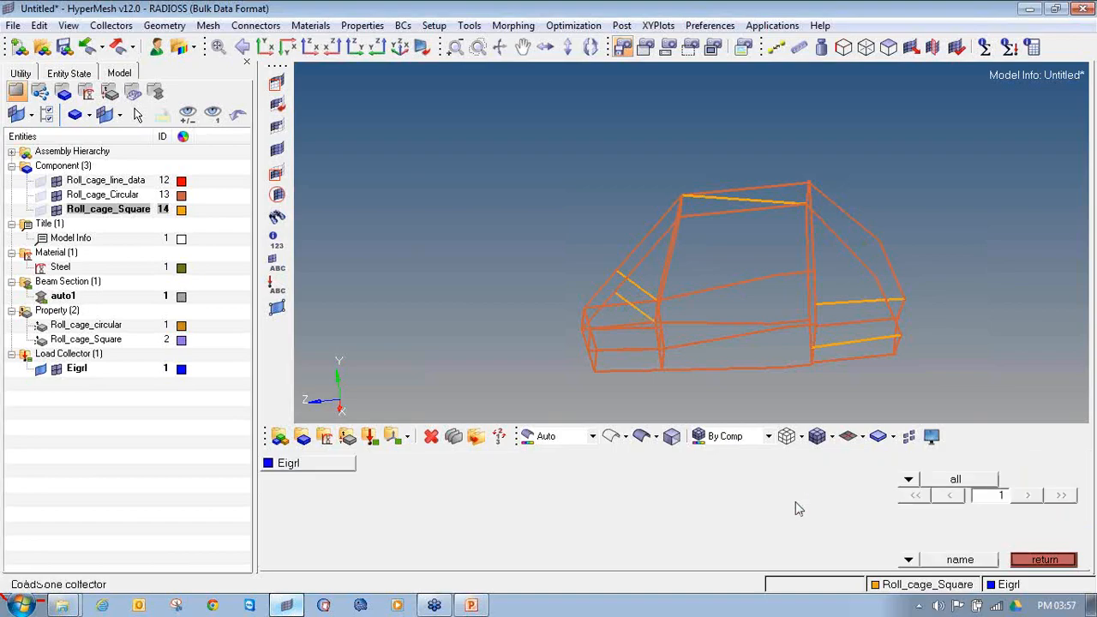
pyautogui.click(280, 467)
pyautogui.click(1055, 466)
pyautogui.click(10, 383)
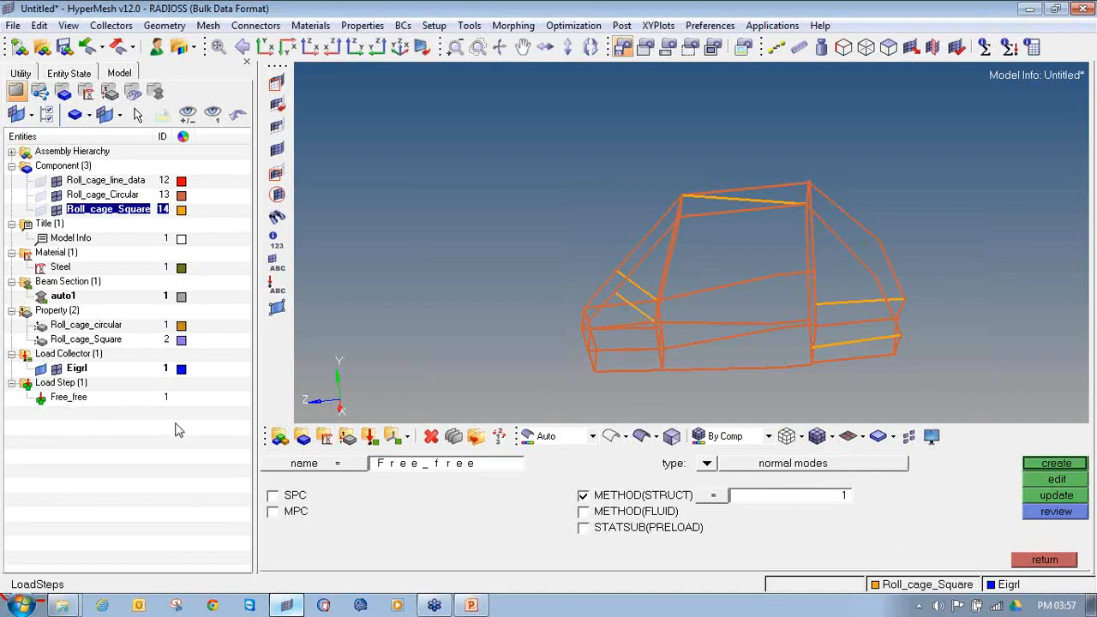
pyautogui.click(1045, 560)
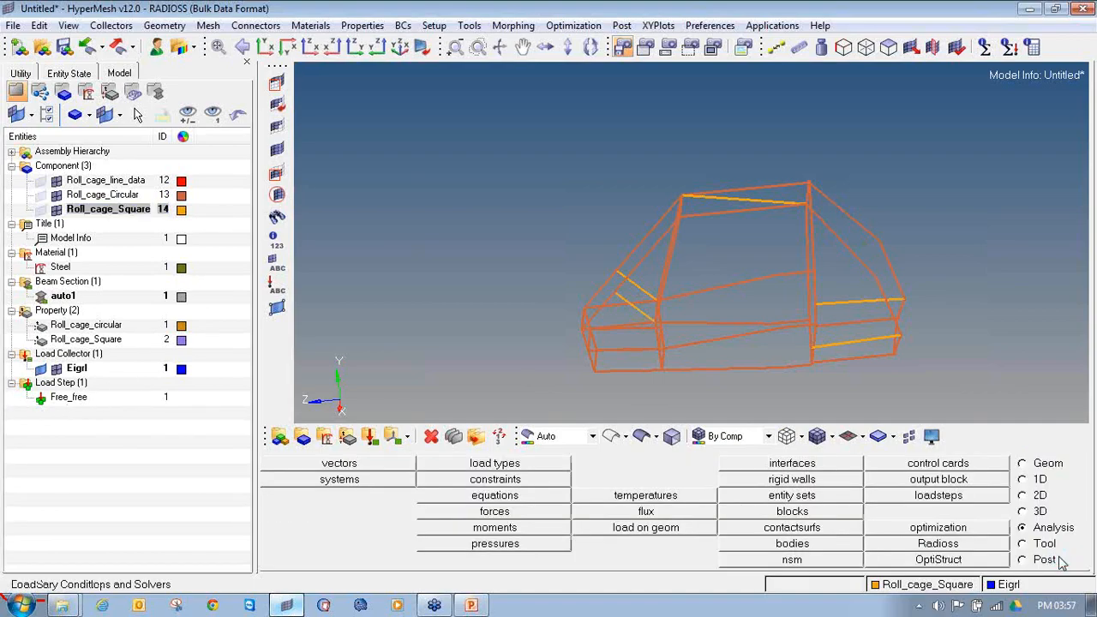
# Step: Save the model as Roll_cage in a new folder inside 1D-Roll_cage_edit
pyautogui.click(13, 25)
pyautogui.click(43, 110)
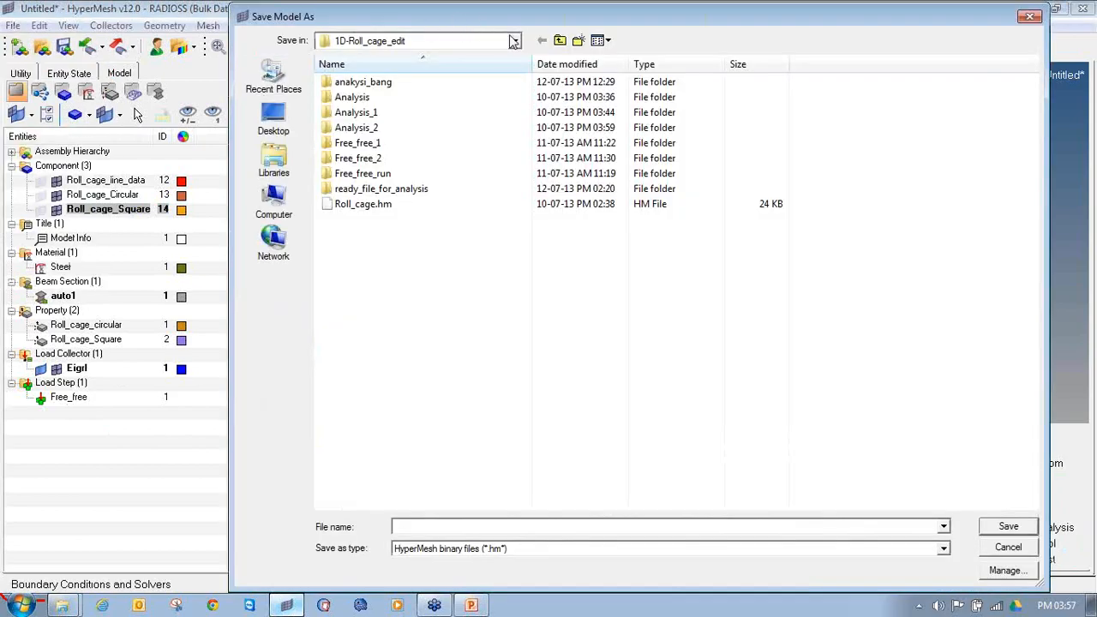
pyautogui.click(579, 41)
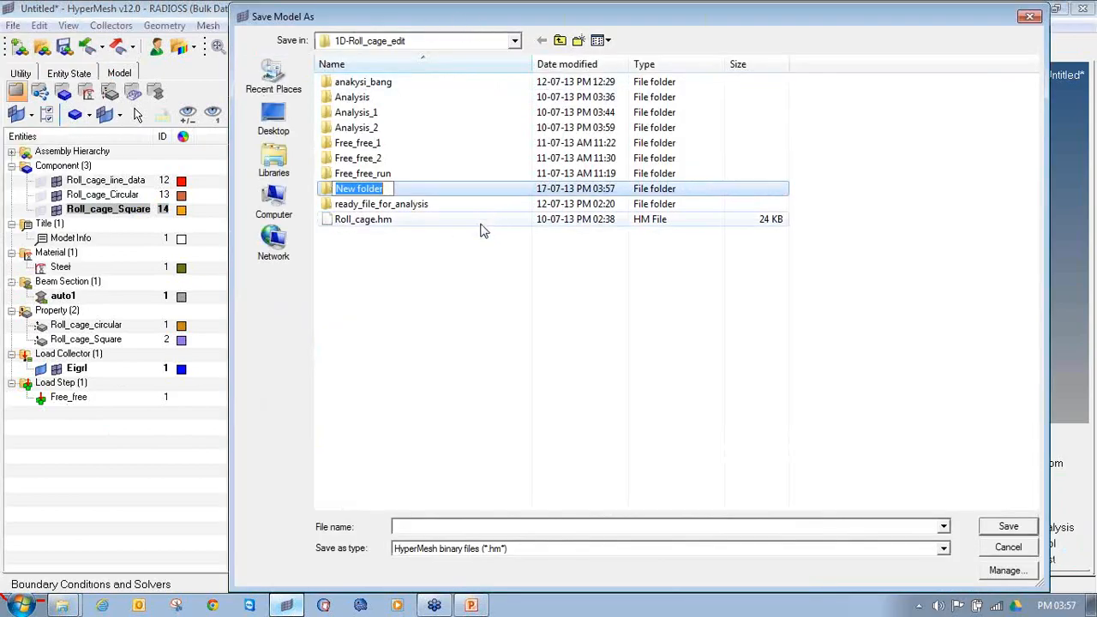
pyautogui.doubleClick(434, 191)
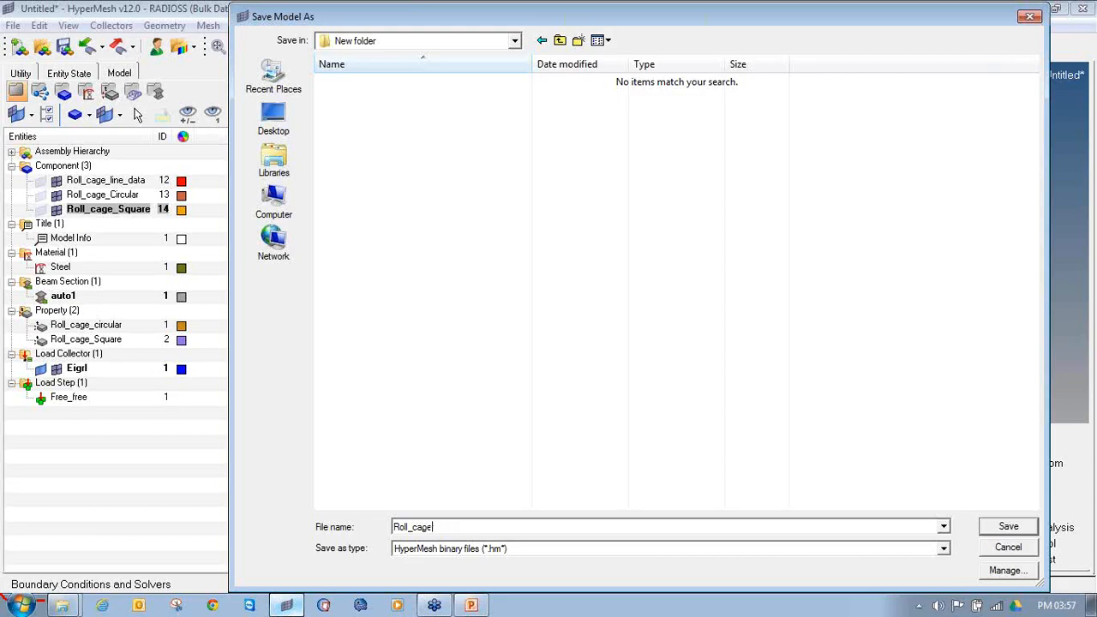
pyautogui.press('Return')
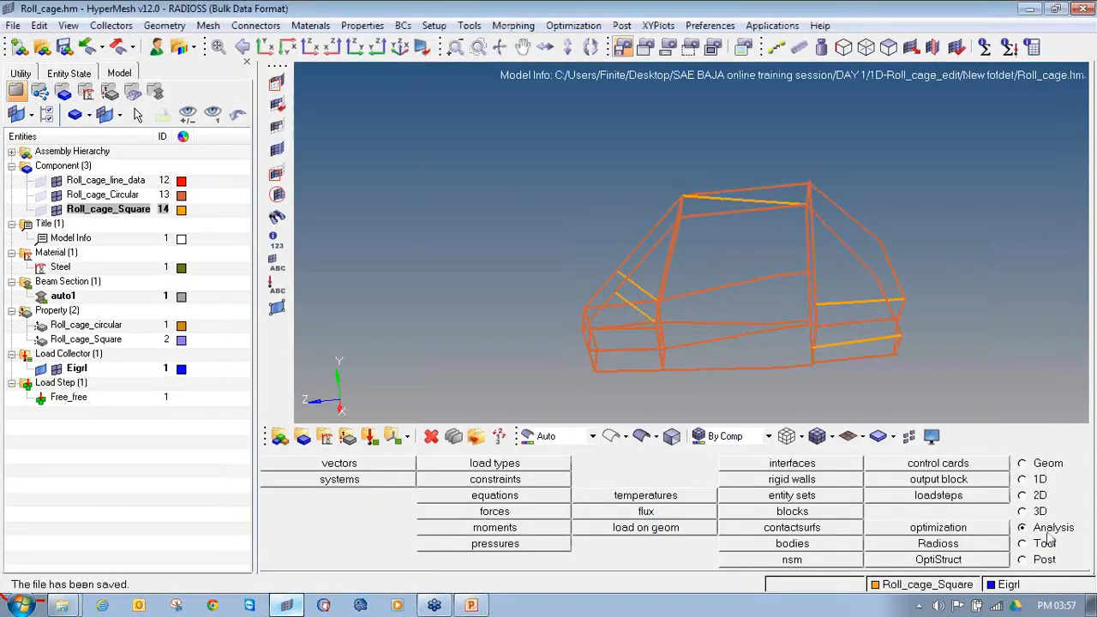
# Step: Run the analysis of Roll_cage.fem in Radioss
pyautogui.click(1003, 545)
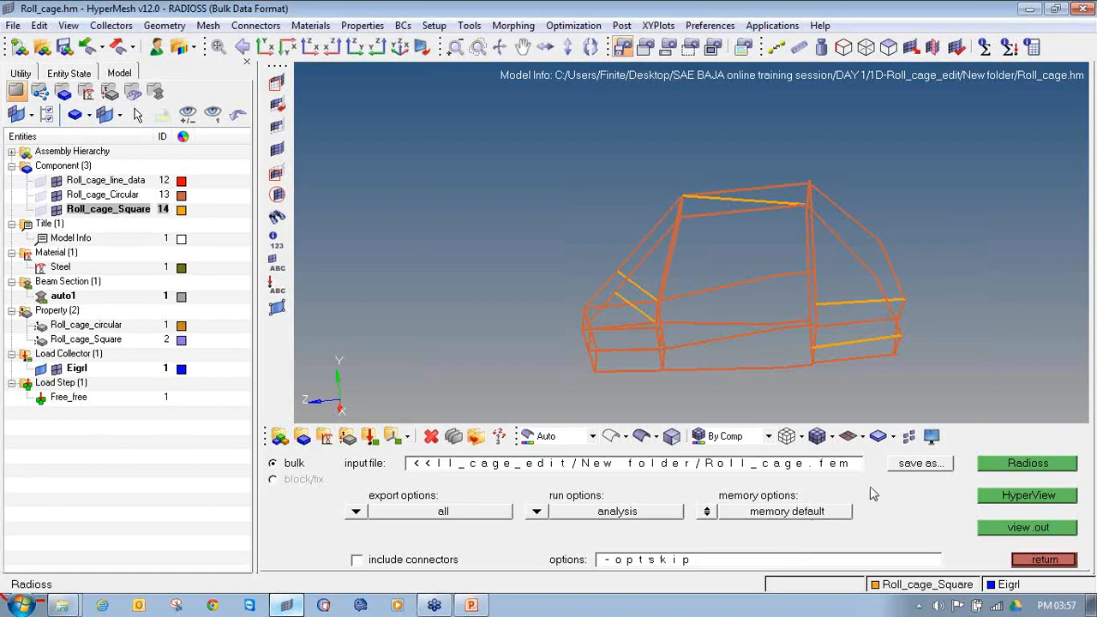
pyautogui.click(987, 464)
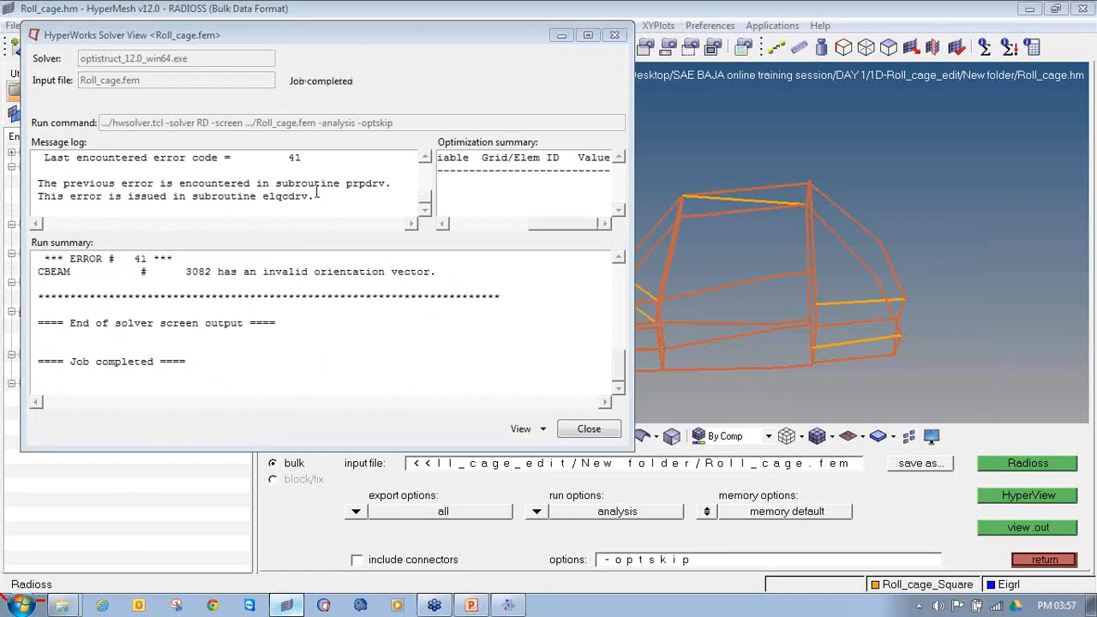
# Step: Enlarge the solver window and examine its message log for the fatal error and the affected CBEAM element, and return to the model
pyautogui.click(426, 157)
pyautogui.click(425, 157)
pyautogui.click(426, 158)
pyautogui.click(427, 161)
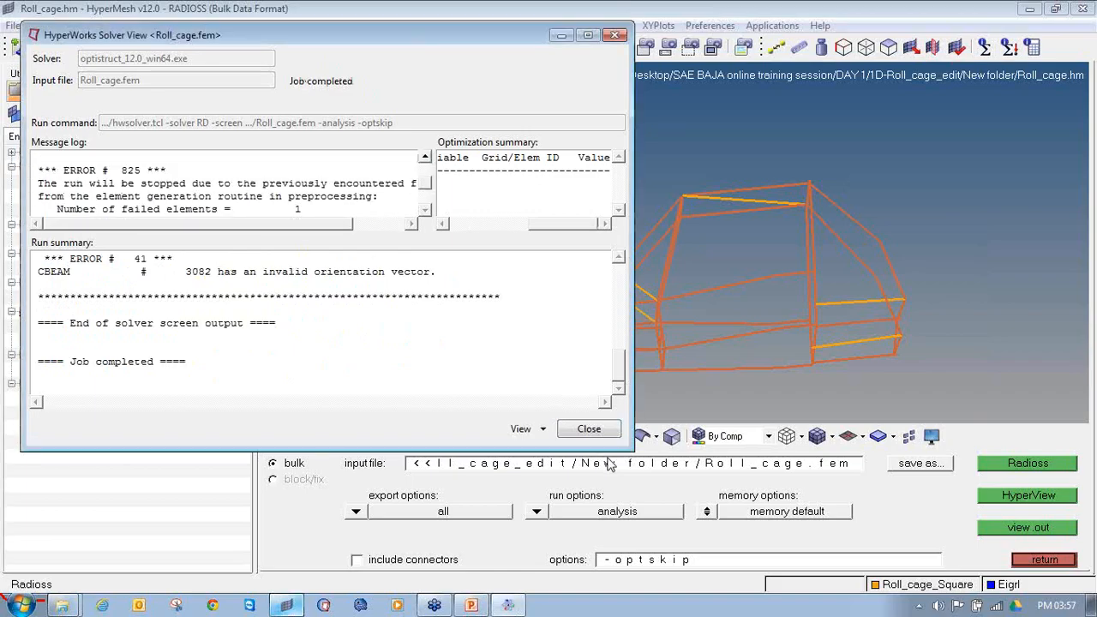
pyautogui.moveTo(630, 447); pyautogui.dragTo(917, 533)
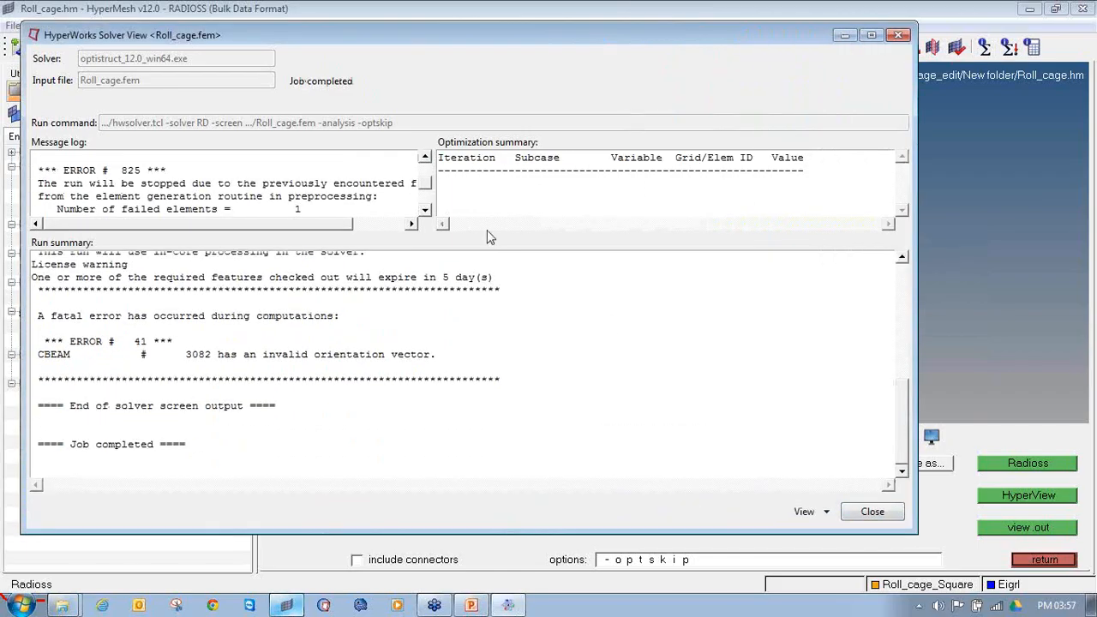
pyautogui.moveTo(434, 196); pyautogui.dragTo(544, 198)
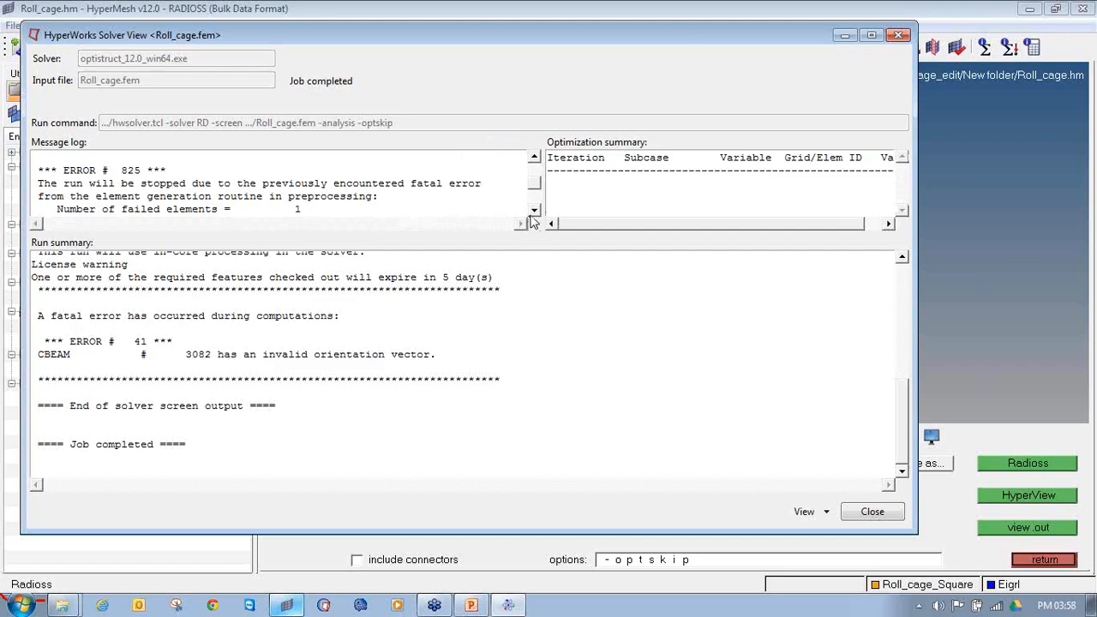
pyautogui.click(535, 211)
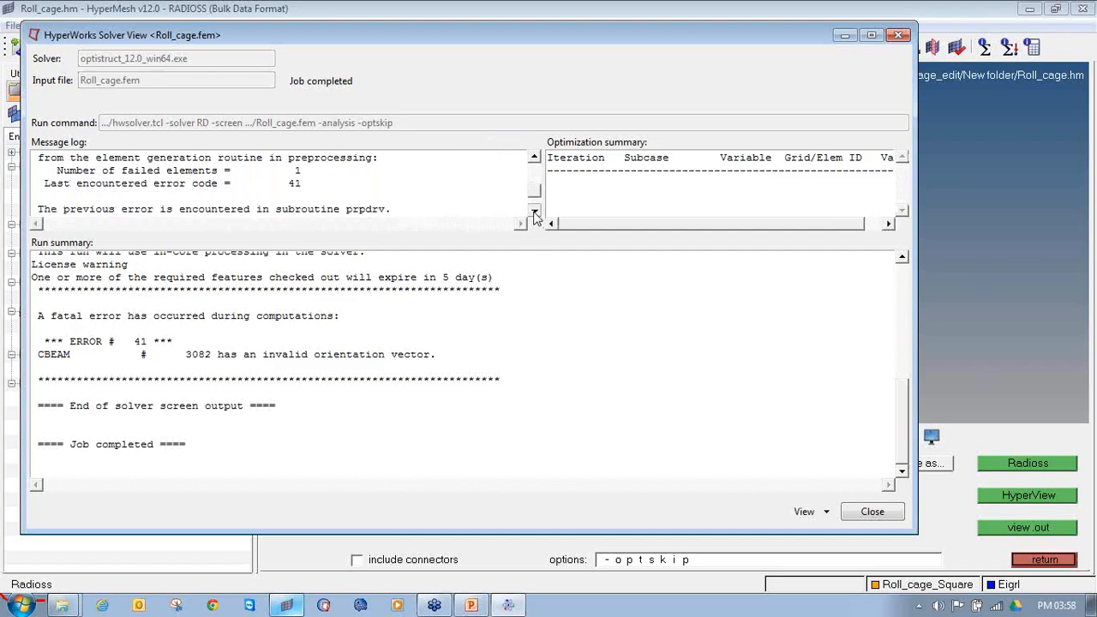
pyautogui.click(539, 161)
pyautogui.click(538, 161)
pyautogui.click(535, 159)
pyautogui.click(535, 159)
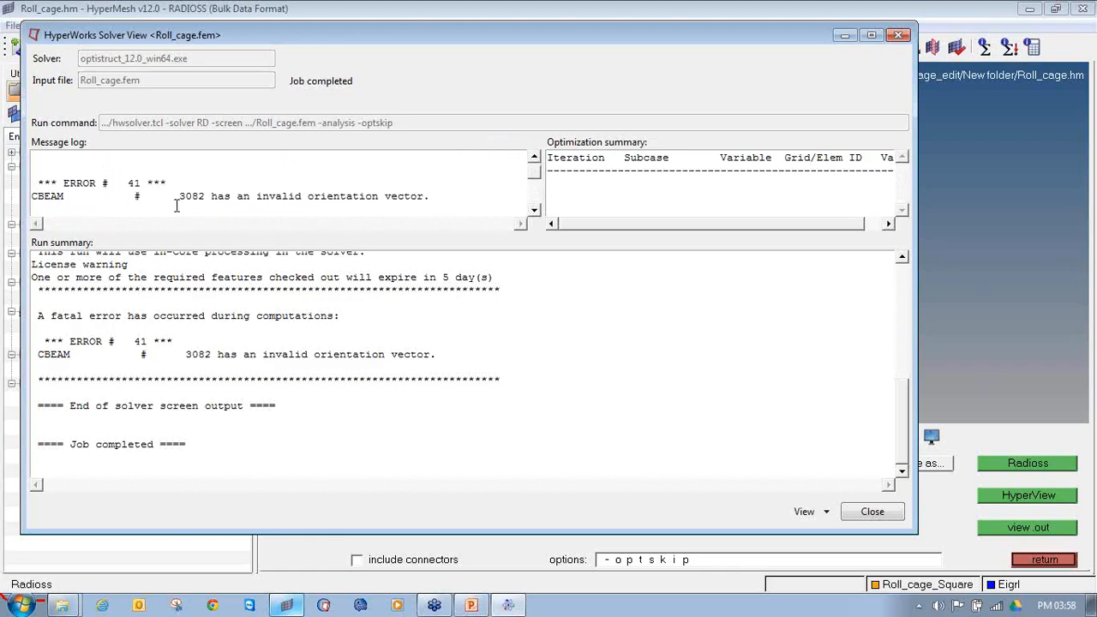
pyautogui.moveTo(180, 195); pyautogui.dragTo(206, 196)
pyautogui.click(746, 8)
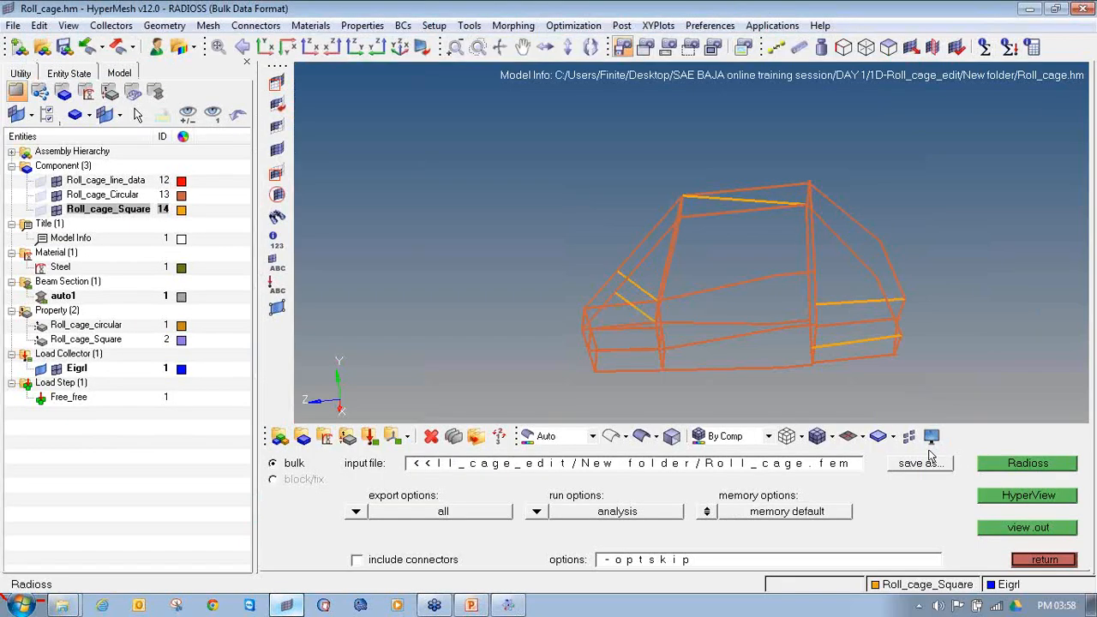
# Step: Select element 3082 by ID and mask all other elements so only it stays displayed
pyautogui.click(276, 83)
pyautogui.click(504, 464)
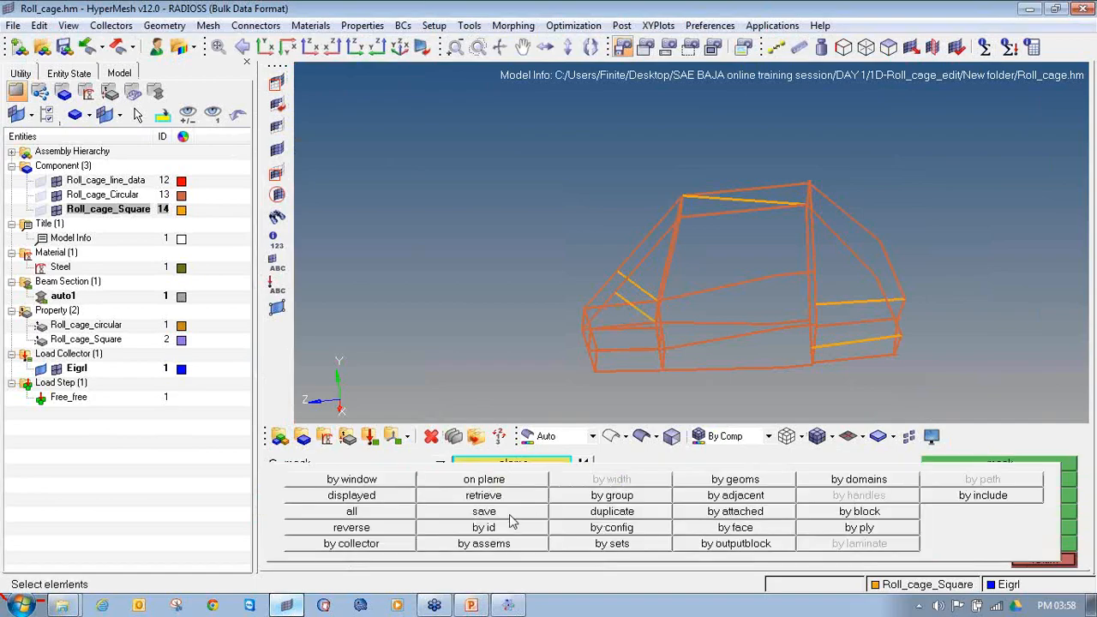
pyautogui.click(499, 528)
pyautogui.write('3082')
pyautogui.press('Return')
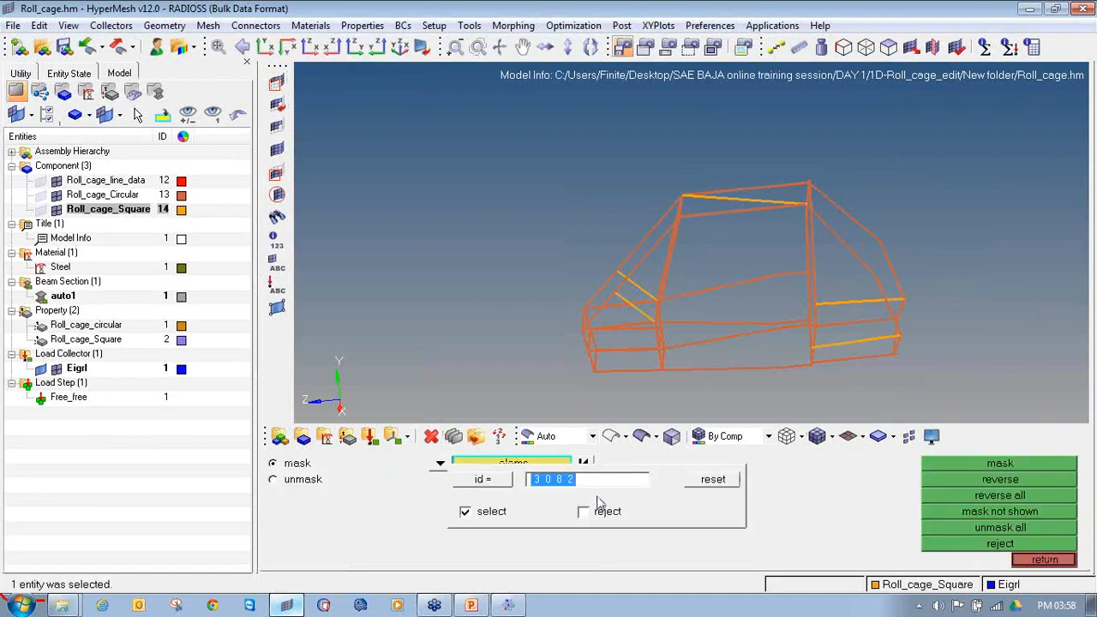
pyautogui.click(983, 465)
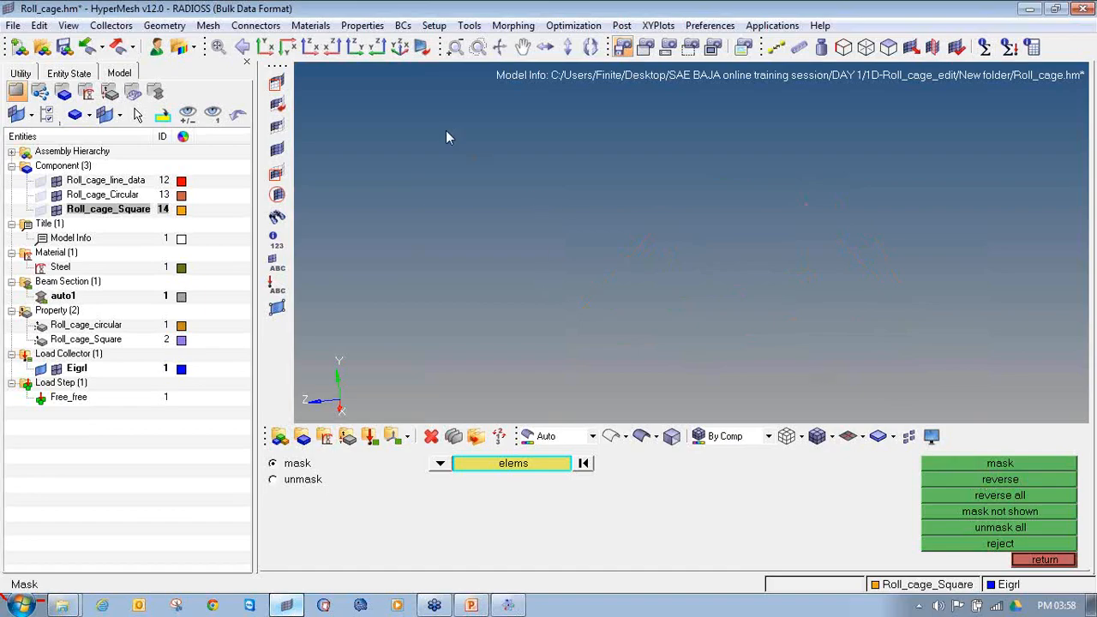
# Step: Mark the isolated element's end nodes with temporary nodes and unmask the rest of the roll cage
pyautogui.keyDown('shift'); pyautogui.moveTo(326, 76); pyautogui.dragTo(652, 196); pyautogui.keyUp('shift')
pyautogui.hotkey('shift', 'F2')
pyautogui.keyDown('shift'); pyautogui.moveTo(354, 82); pyautogui.dragTo(1033, 344); pyautogui.keyUp('shift')
pyautogui.click(1029, 463)
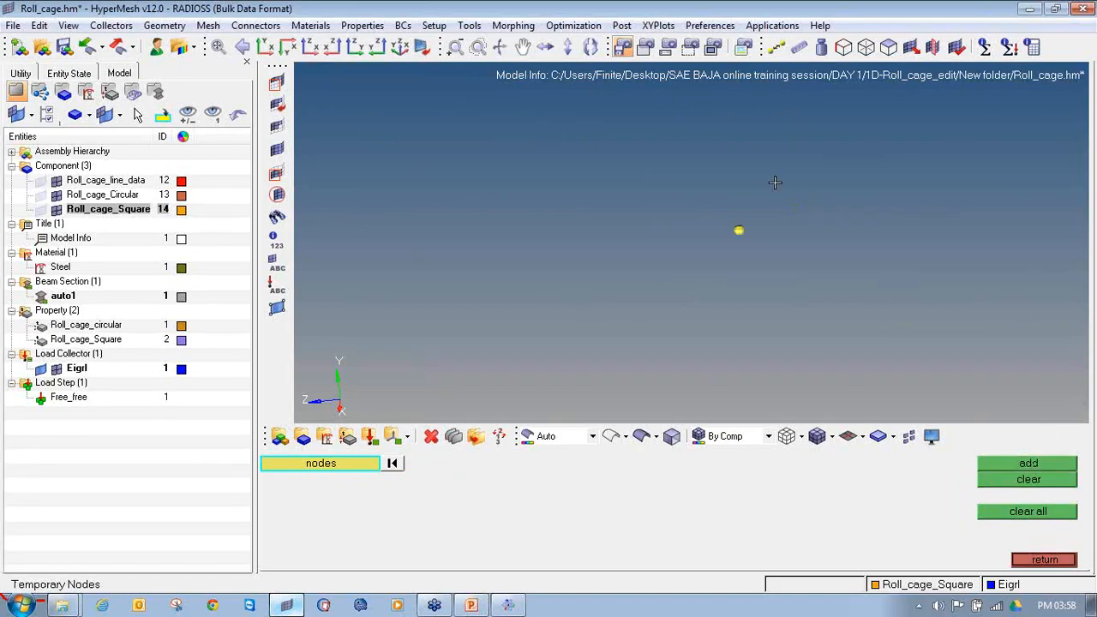
pyautogui.click(280, 149)
# Step: Inspect the joint around the marked element in 3D element representation and restore the traditional element representation
pyautogui.keyDown('ctrl'); pyautogui.moveTo(760, 227); pyautogui.dragTo(756, 233); pyautogui.keyUp('ctrl')
pyautogui.scroll(6, 755, 233)
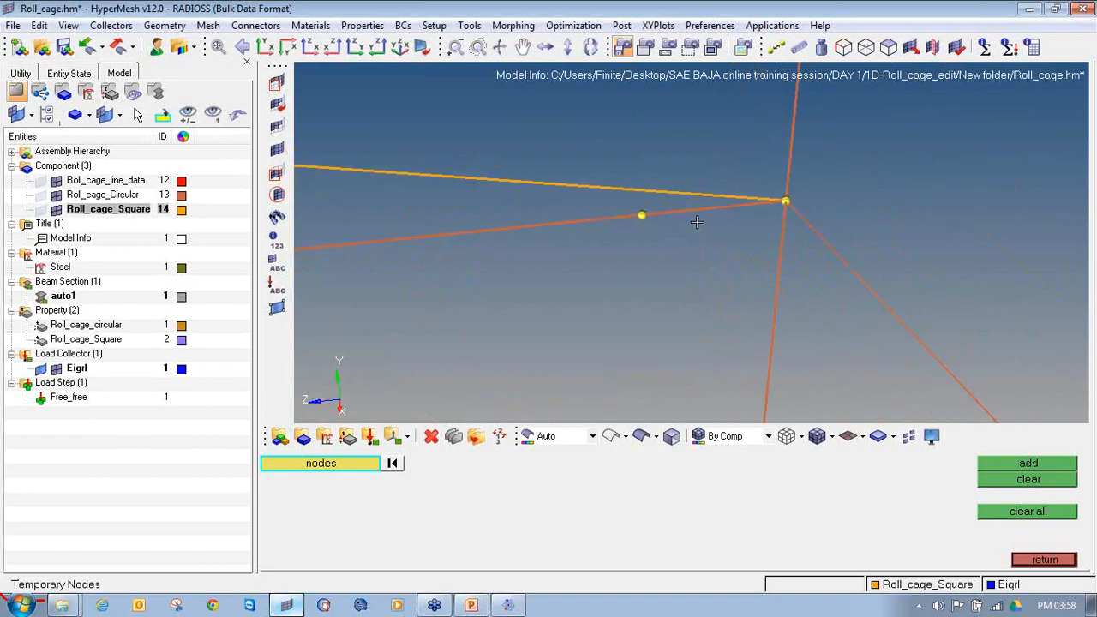
pyautogui.click(861, 437)
pyautogui.click(867, 484)
pyautogui.scroll(-3, 776, 227)
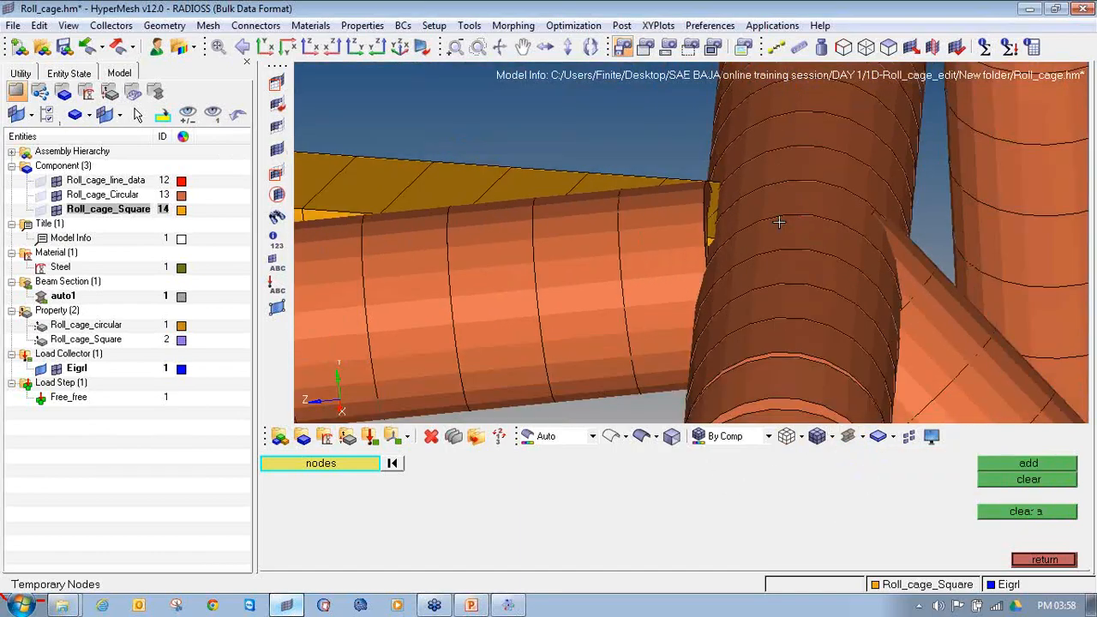
pyautogui.keyDown('ctrl'); pyautogui.moveTo(774, 232); pyautogui.dragTo(808, 252); pyautogui.keyUp('ctrl')
pyautogui.click(852, 437)
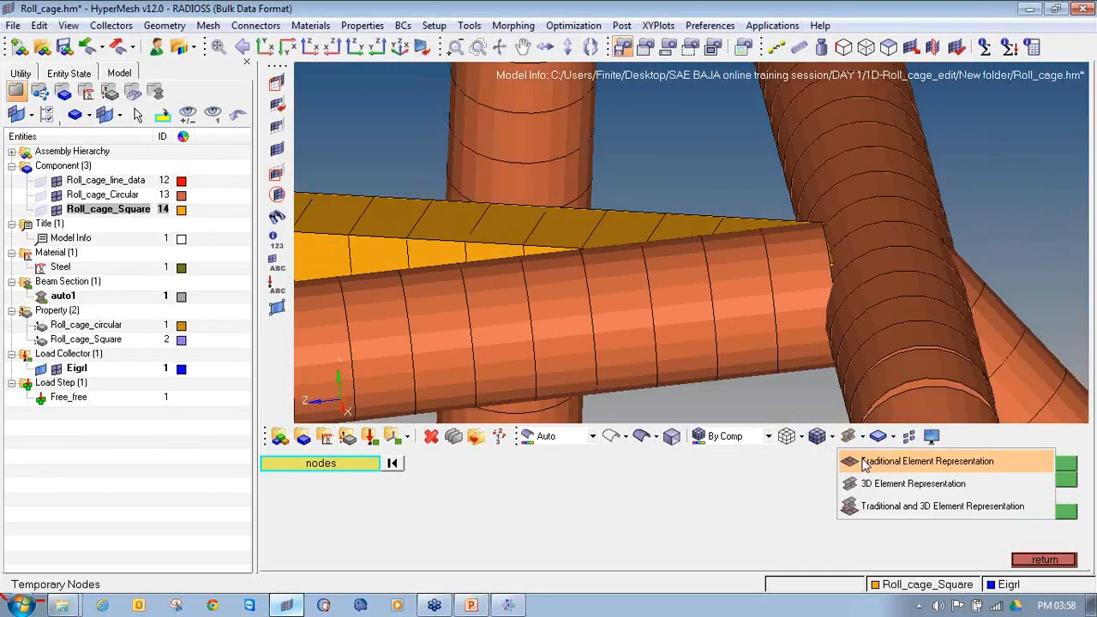
pyautogui.click(861, 458)
pyautogui.keyDown('ctrl'); pyautogui.moveTo(836, 303); pyautogui.dragTo(760, 306, button='right'); pyautogui.keyUp('ctrl')
pyautogui.keyDown('ctrl'); pyautogui.scroll(3, 760, 304); pyautogui.keyUp('ctrl')
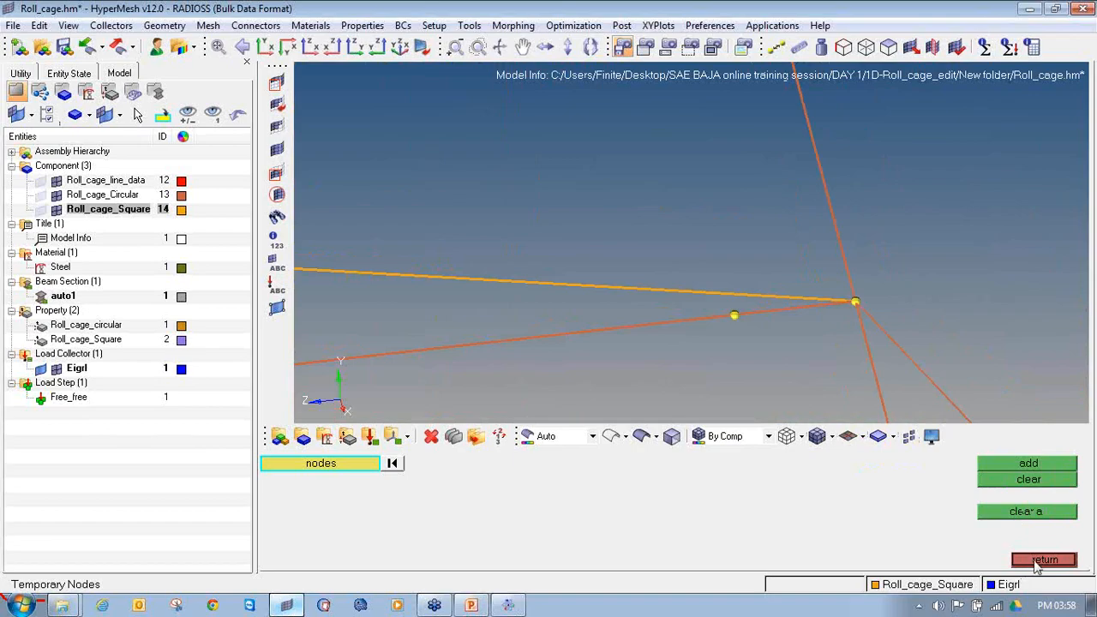
# Step: Select the short beam between the marked nodes for a bar update, with y-axis orientation and the Roll_cage_circular property
pyautogui.click(1036, 566)
pyautogui.click(1036, 562)
pyautogui.click(1036, 480)
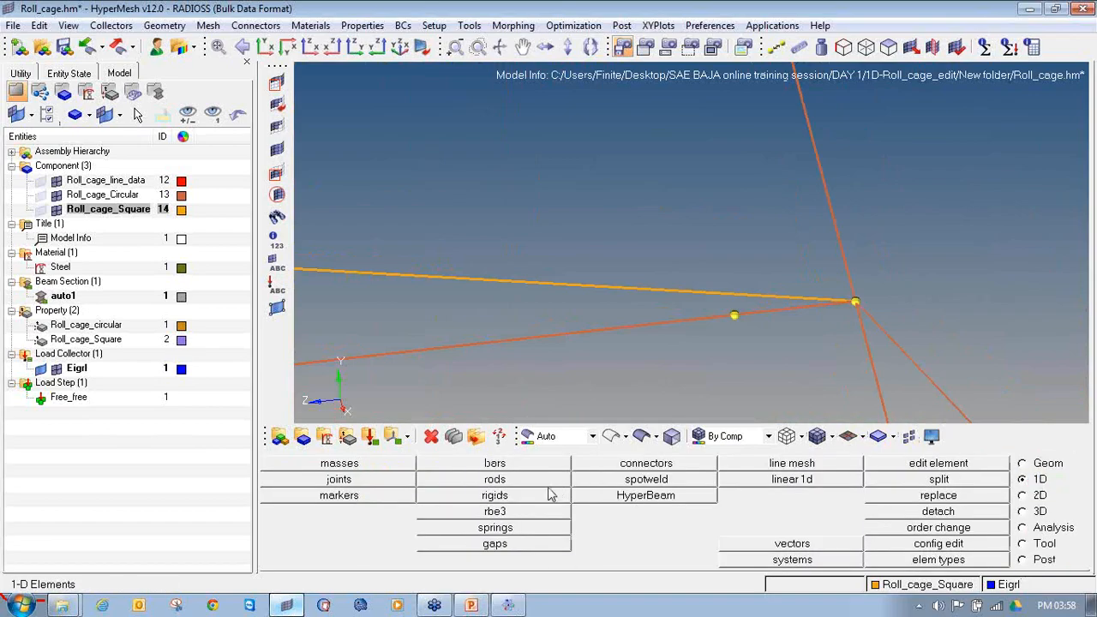
pyautogui.click(543, 465)
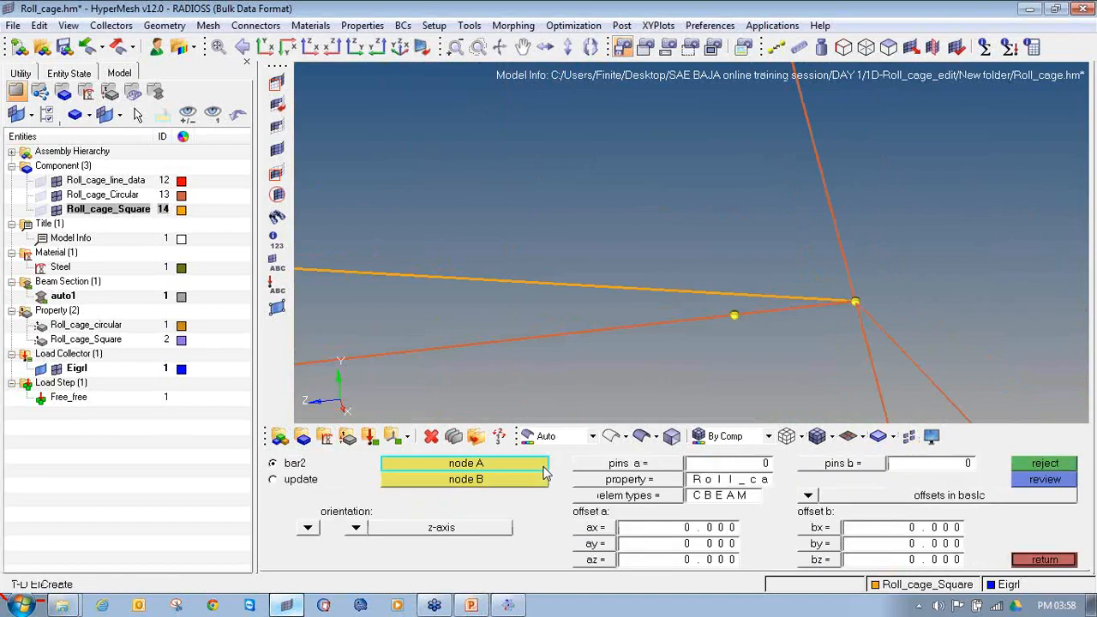
pyautogui.click(316, 479)
pyautogui.click(791, 311)
pyautogui.keyDown('ctrl'); pyautogui.scroll(-3, 772, 340); pyautogui.keyUp('ctrl')
pyautogui.keyDown('ctrl'); pyautogui.moveTo(769, 340); pyautogui.dragTo(436, 387); pyautogui.keyUp('ctrl')
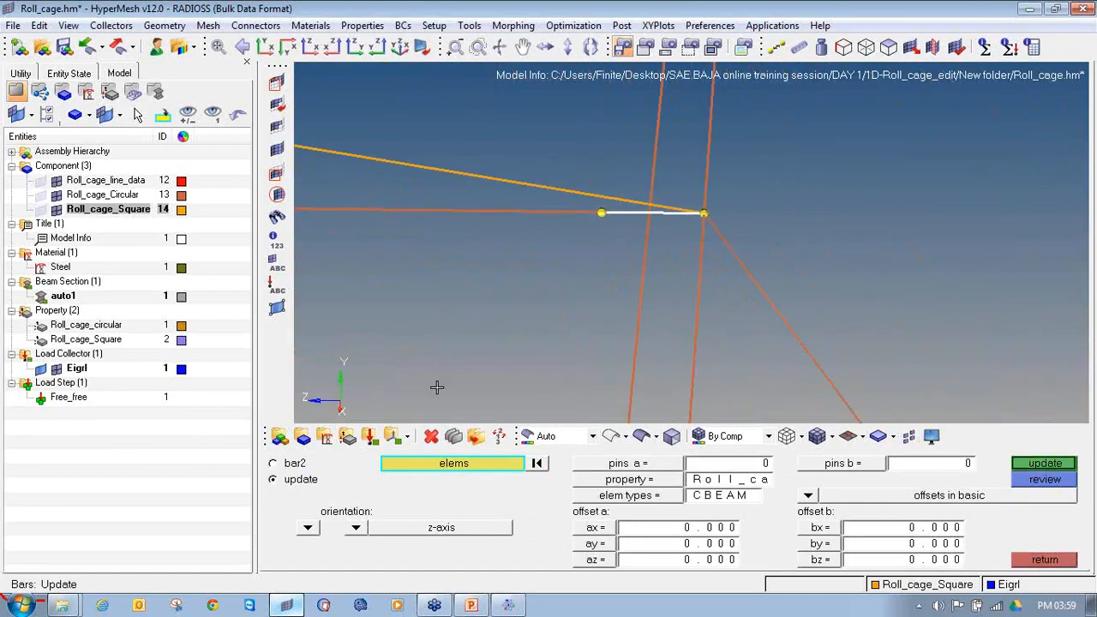
pyautogui.click(356, 529)
pyautogui.click(348, 494)
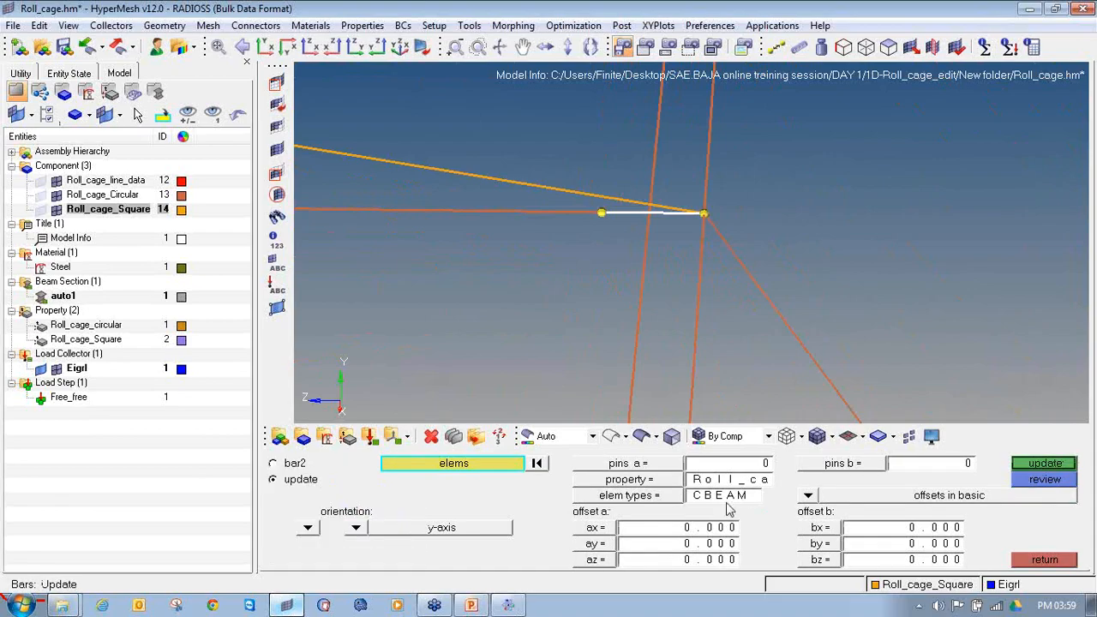
pyautogui.click(658, 482)
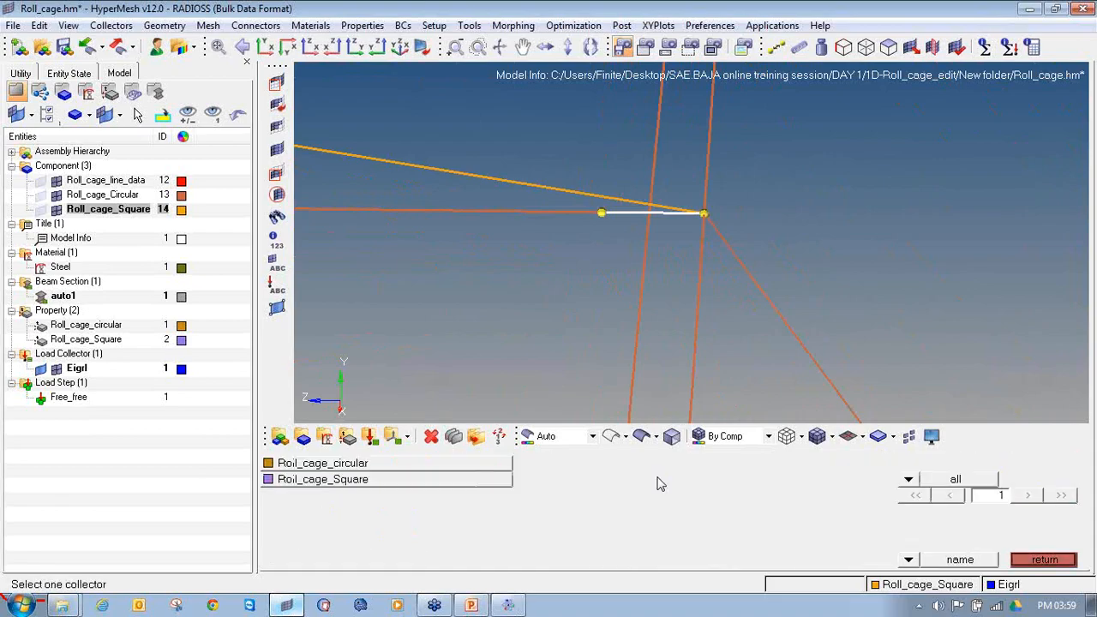
pyautogui.click(397, 469)
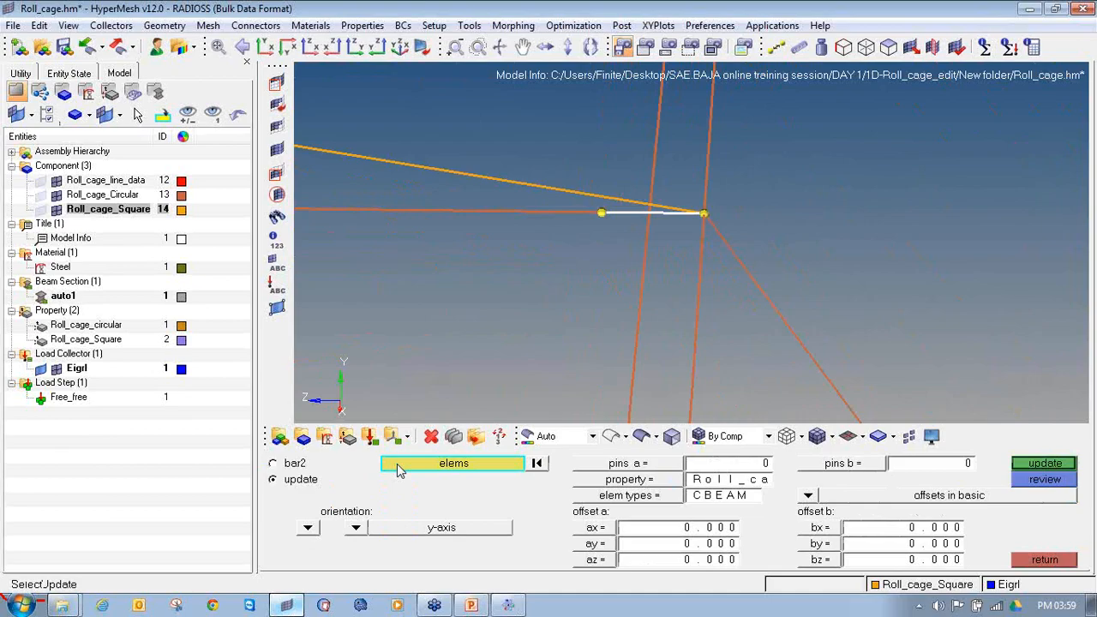
# Step: Make Roll_cage_Circular the current component
pyautogui.click(97, 195)
pyautogui.rightClick(96, 195)
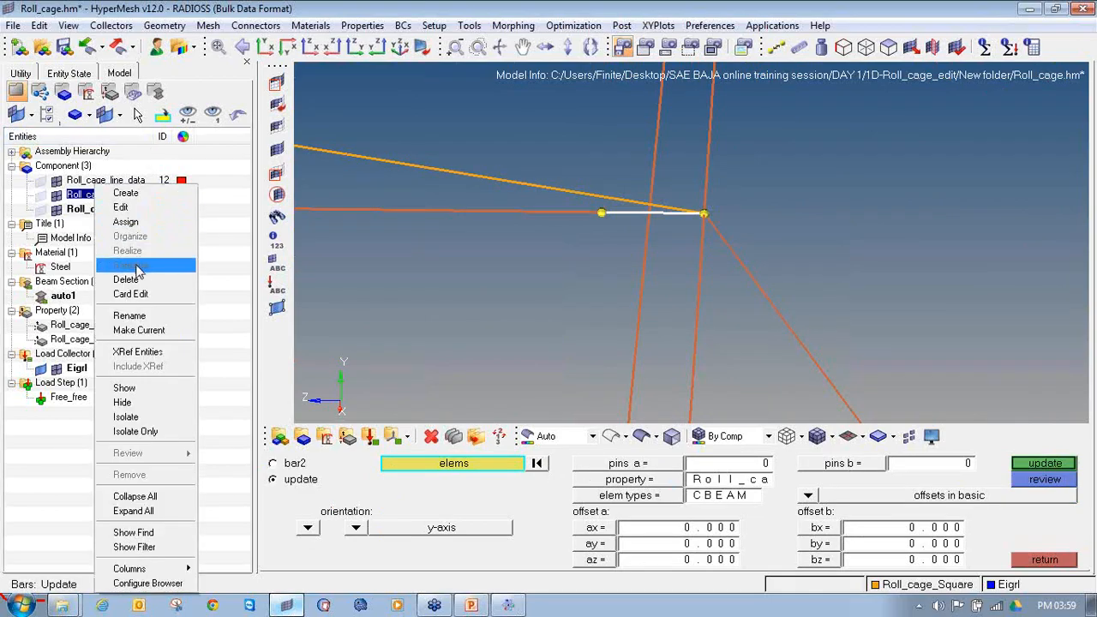
pyautogui.click(148, 333)
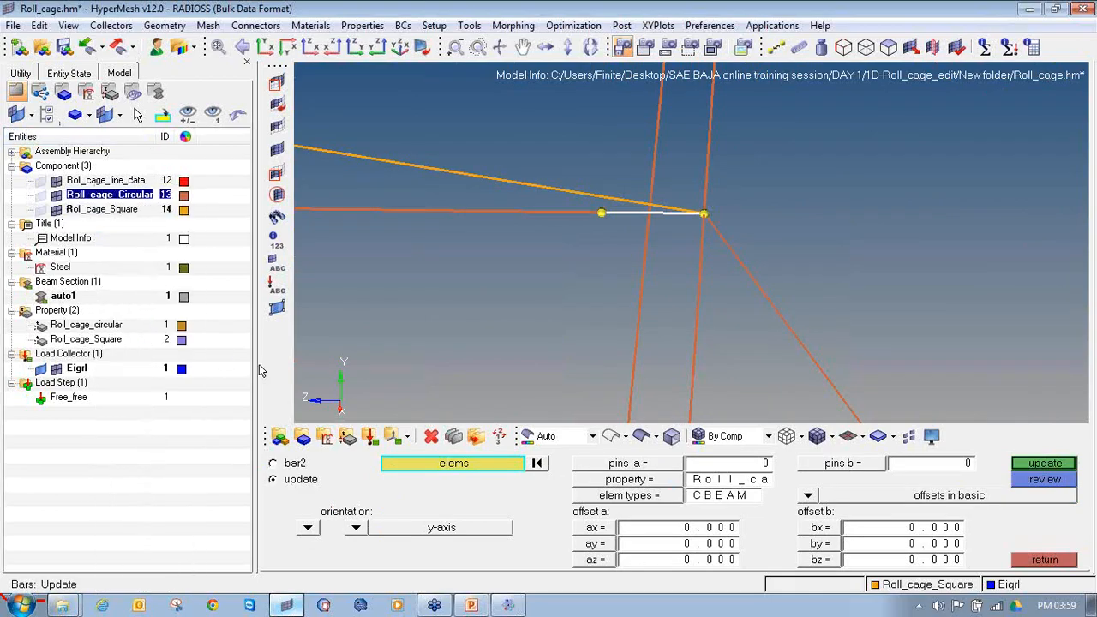
# Step: Update the selected beam's local axis, pin flags, property, offsets and element type, and return to the 1D menu
pyautogui.click(686, 496)
pyautogui.click(686, 501)
pyautogui.click(1029, 465)
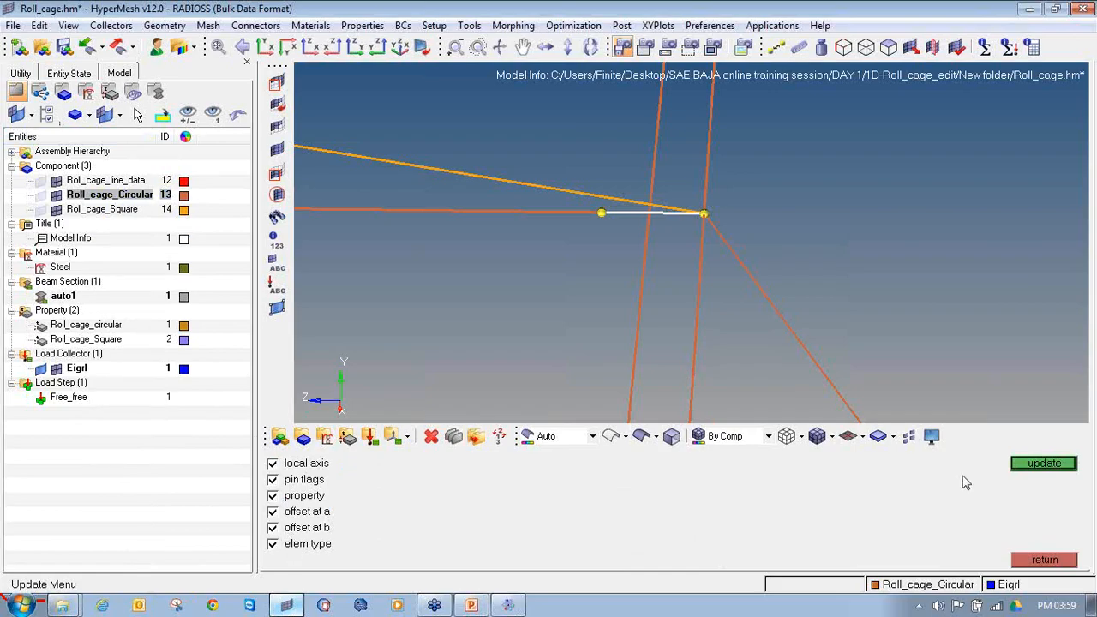
pyautogui.click(1018, 469)
pyautogui.click(1036, 557)
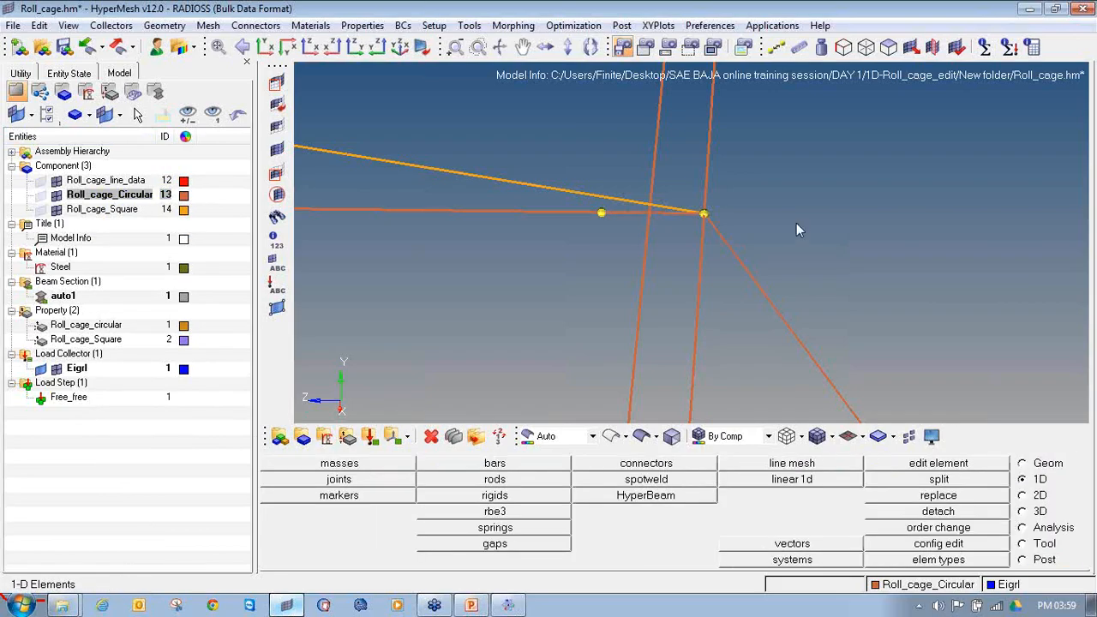
# Step: Clear all temporary nodes and save the Roll_cage model
pyautogui.hotkey('shift', 'F2')
pyautogui.click(1028, 511)
pyautogui.scroll(-10, 875, 203)
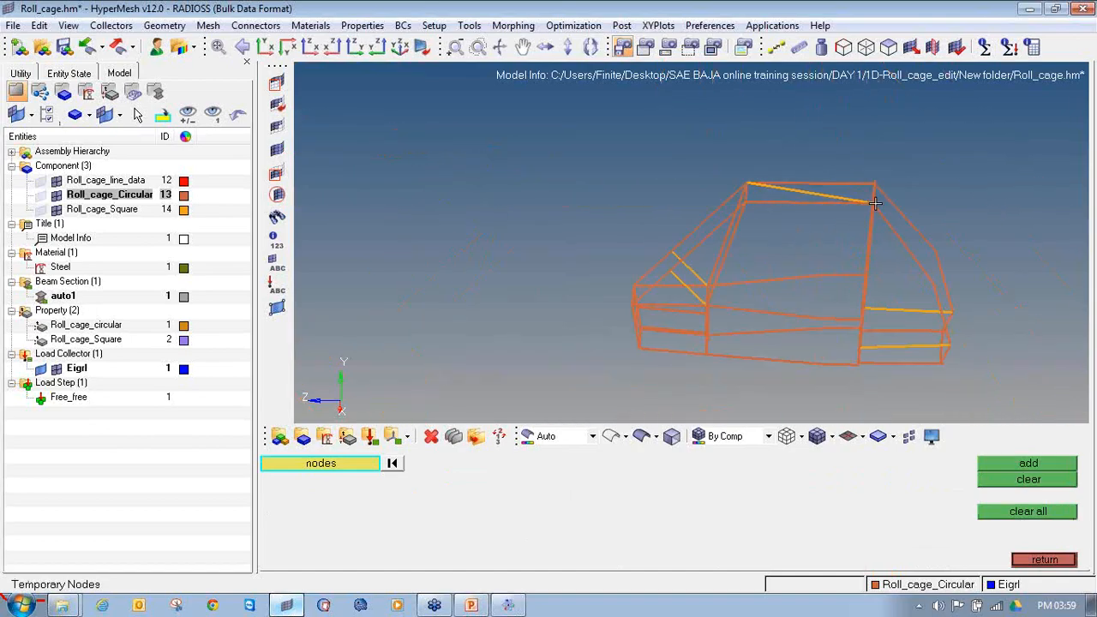
pyautogui.click(64, 47)
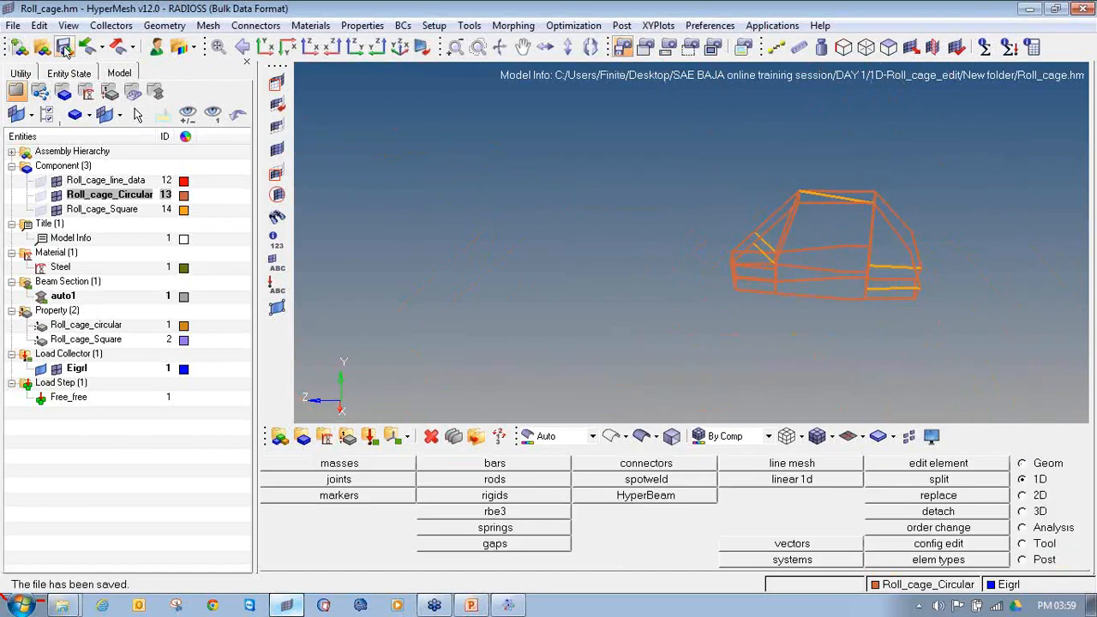
# Step: Rerun the Radioss analysis on the corrected Roll_cage model
pyautogui.click(1024, 528)
pyautogui.click(986, 544)
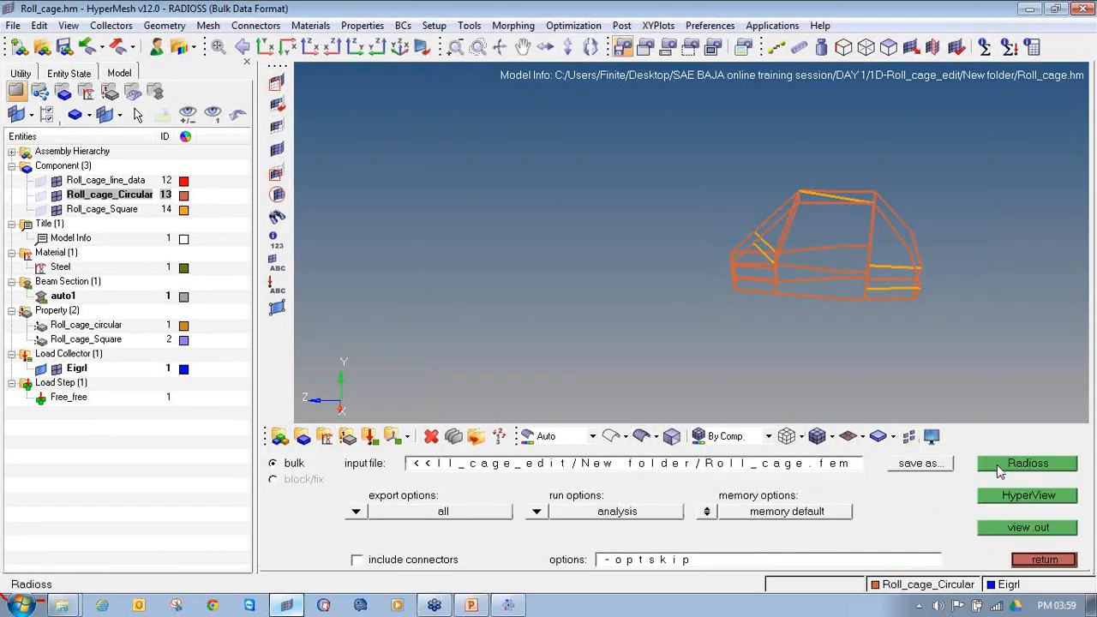
pyautogui.click(1001, 470)
pyautogui.click(663, 528)
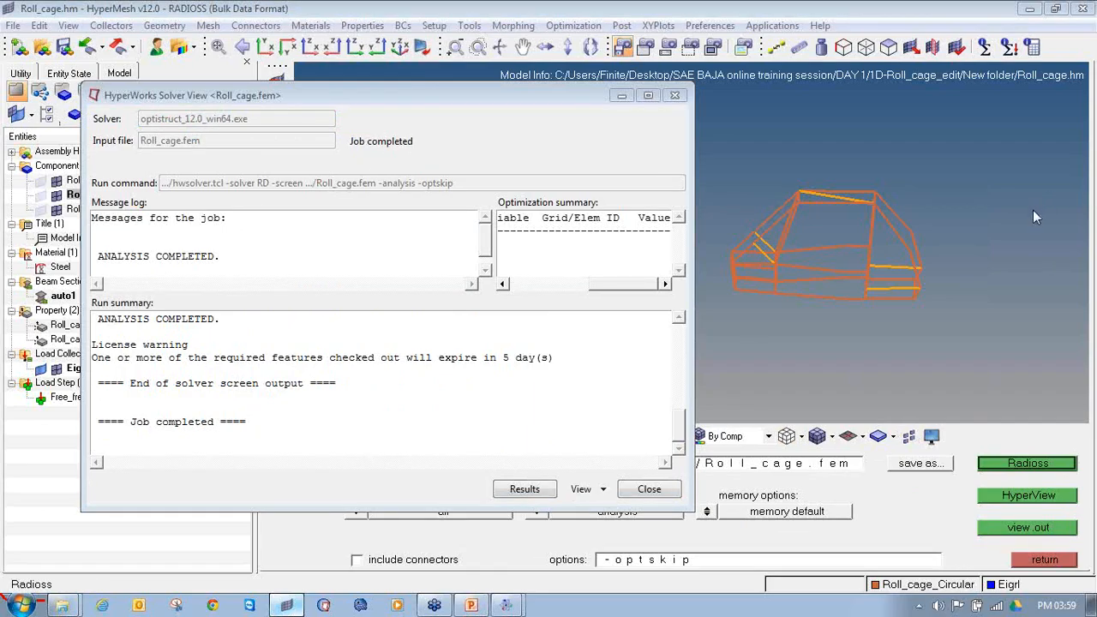
pyautogui.moveTo(173, 233); pyautogui.dragTo(100, 223)
pyautogui.moveTo(149, 283); pyautogui.dragTo(233, 254)
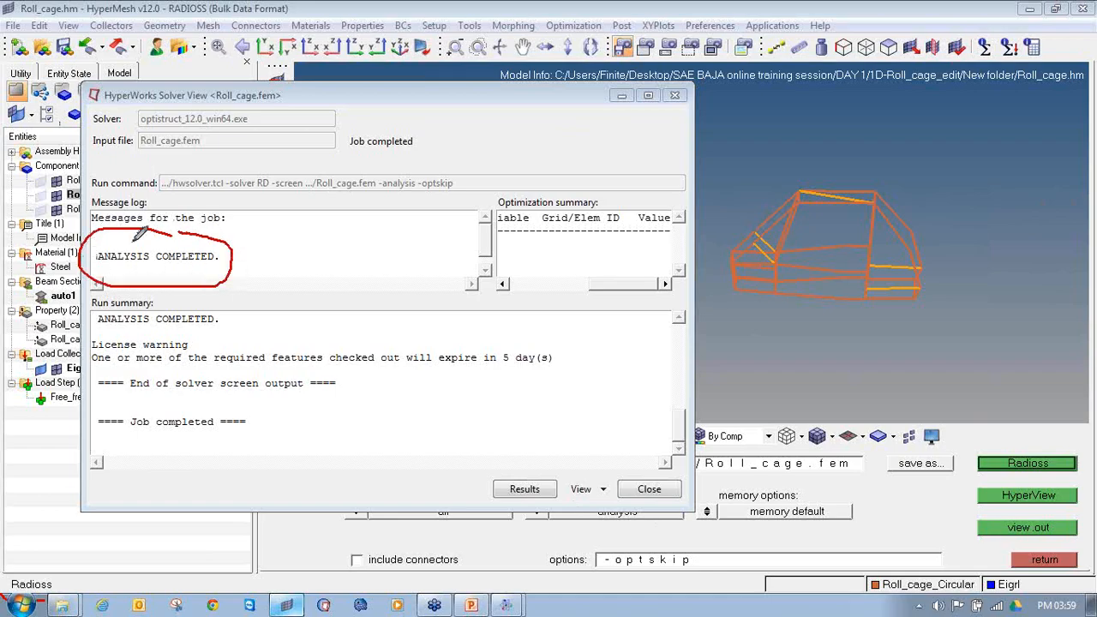
pyautogui.moveTo(473, 471); pyautogui.dragTo(562, 509)
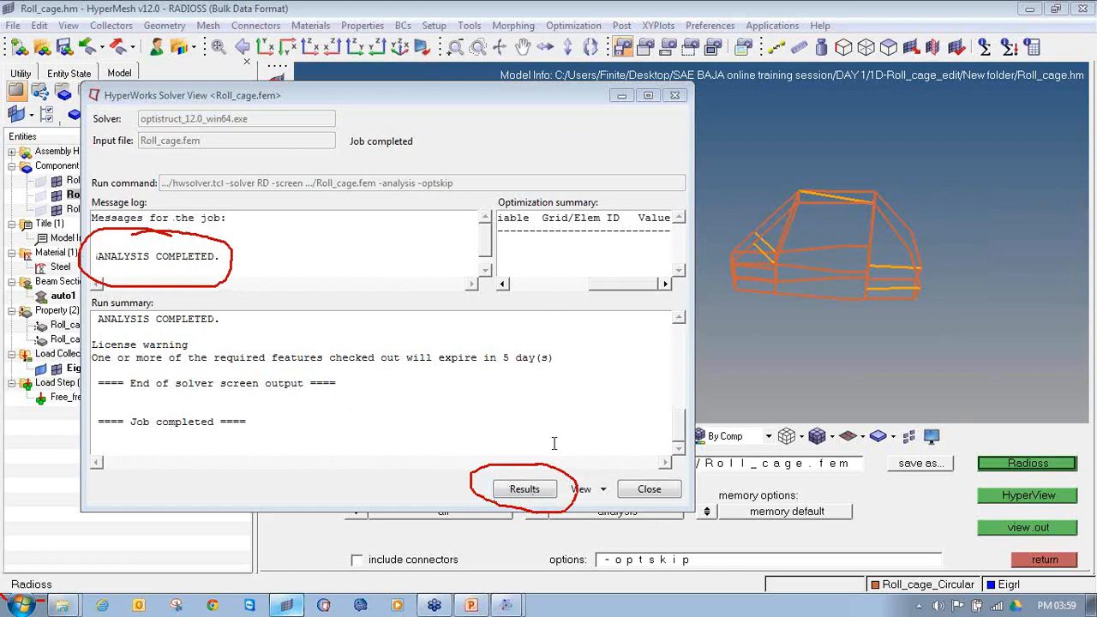
# Step: Open the solver results in HyperView and dismiss the message log
pyautogui.click(524, 489)
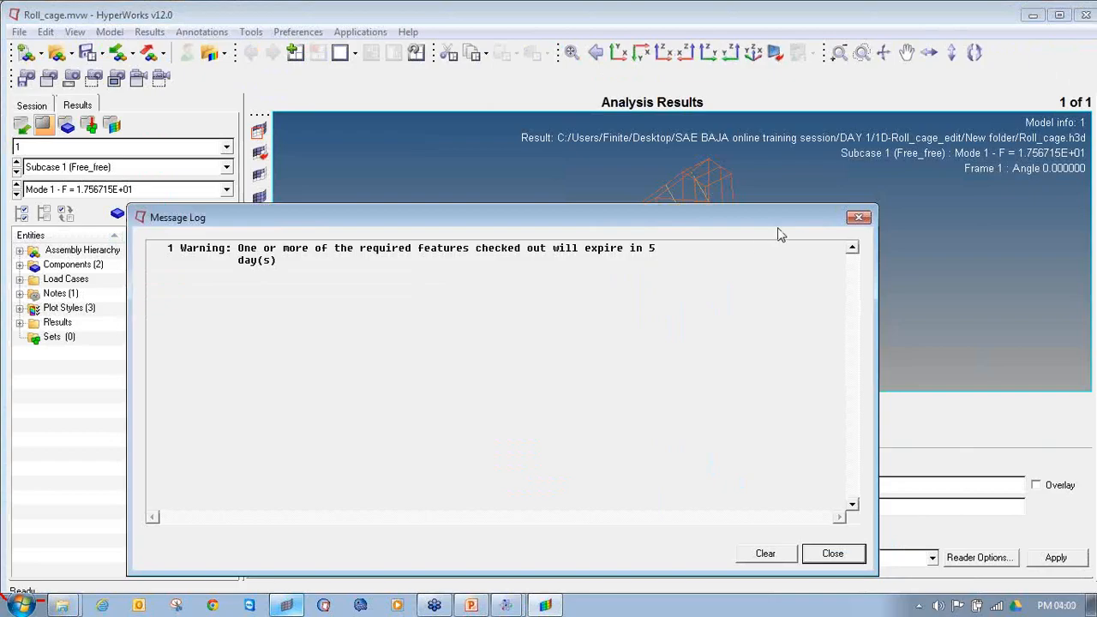
pyautogui.click(861, 220)
pyautogui.keyDown('ctrl'); pyautogui.moveTo(600, 313); pyautogui.dragTo(433, 300); pyautogui.keyUp('ctrl')
# Step: Contour the Eigen Mode magnitude on the roll cage and play Mode 1 as a linear animation
pyautogui.click(310, 406)
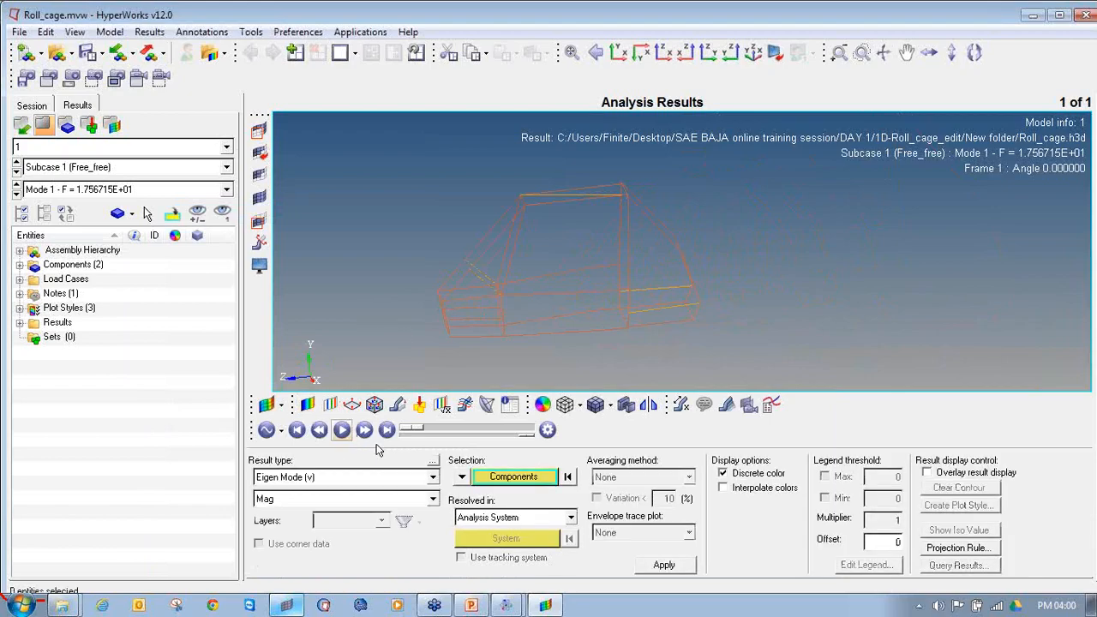
pyautogui.click(665, 564)
pyautogui.keyDown('ctrl'); pyautogui.moveTo(543, 274); pyautogui.dragTo(638, 267); pyautogui.keyUp('ctrl')
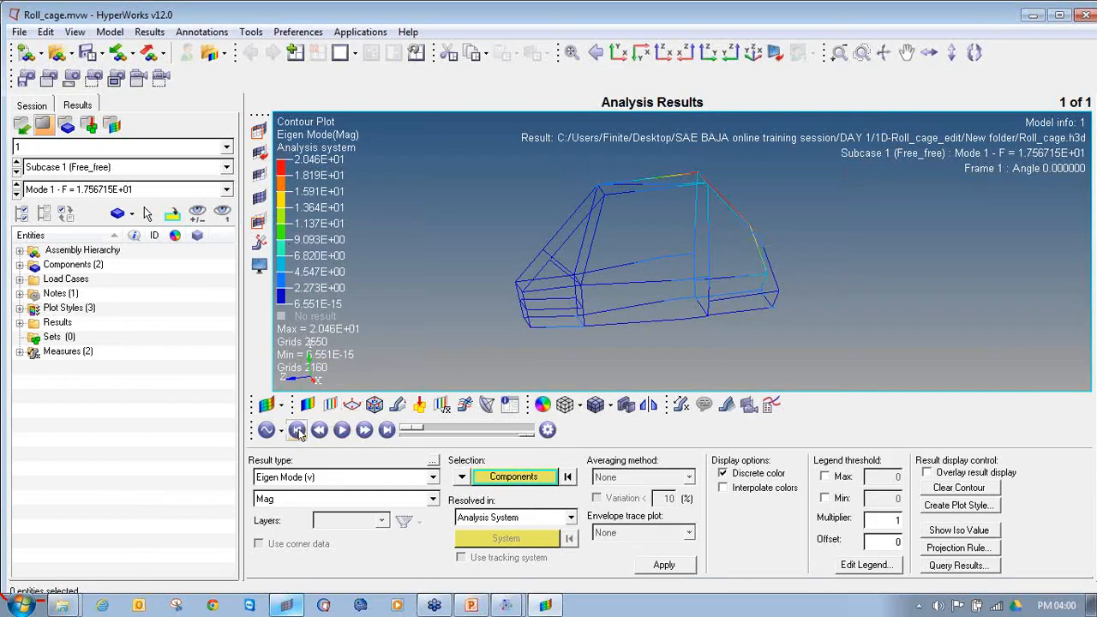
pyautogui.click(271, 431)
pyautogui.click(295, 505)
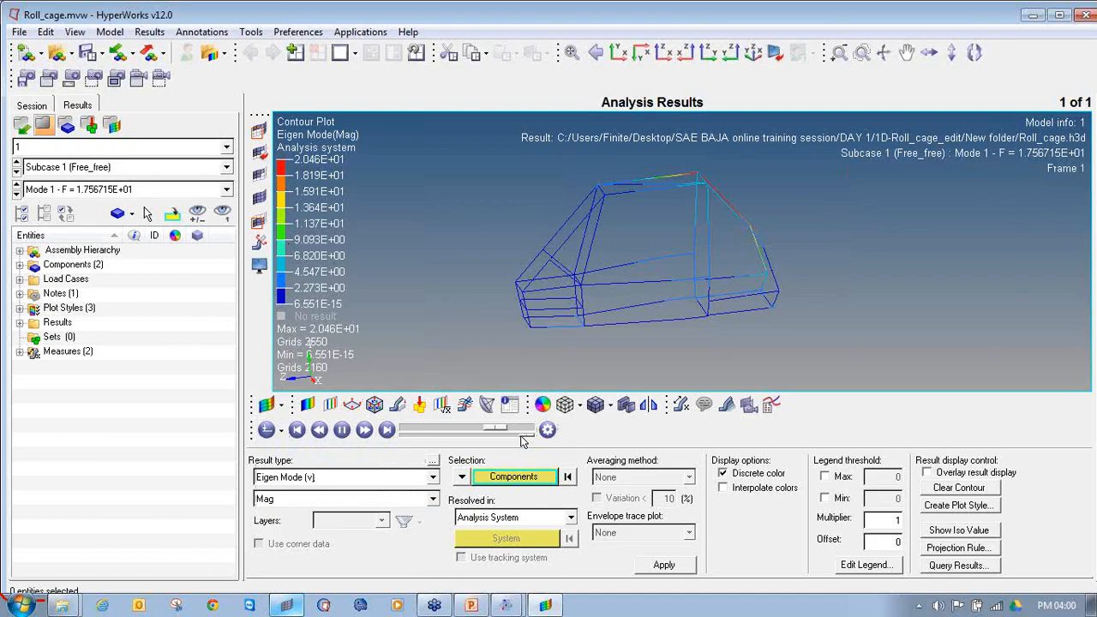
# Step: Open the deformed shape settings and examine the animated Mode 1 deformation around the roll cage's upper rear members
pyautogui.click(398, 407)
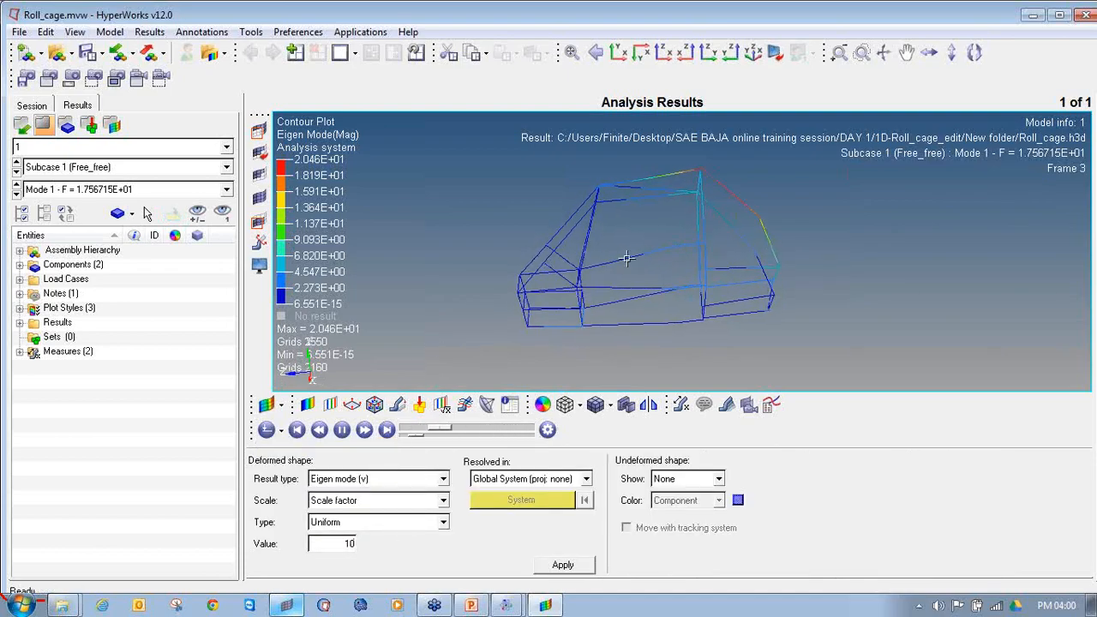
pyautogui.scroll(2, 721, 154)
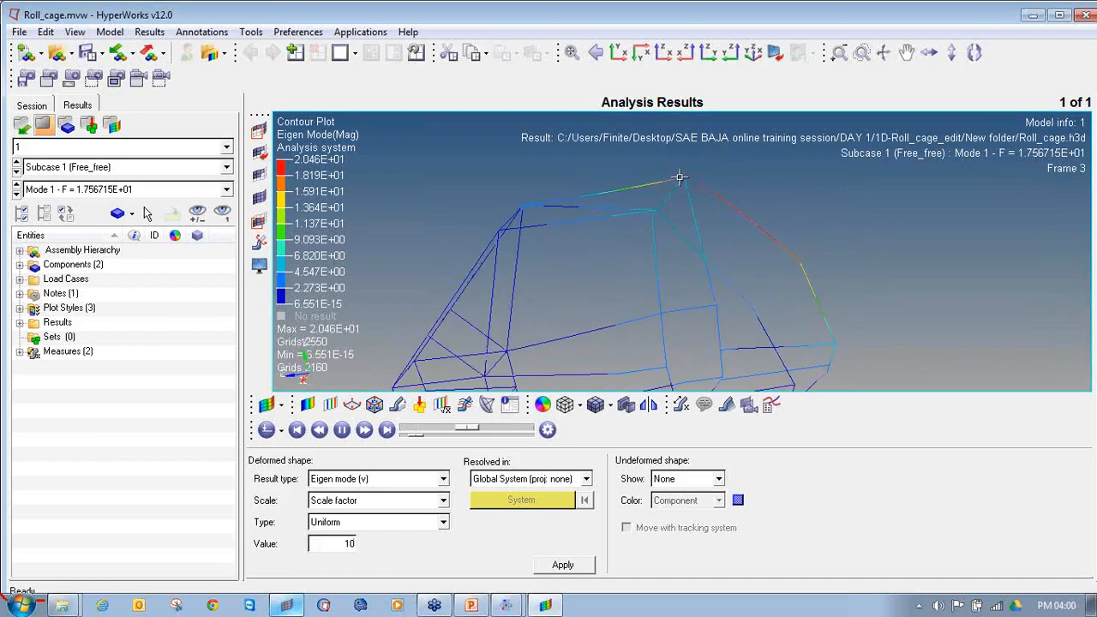
pyautogui.scroll(2, 678, 176)
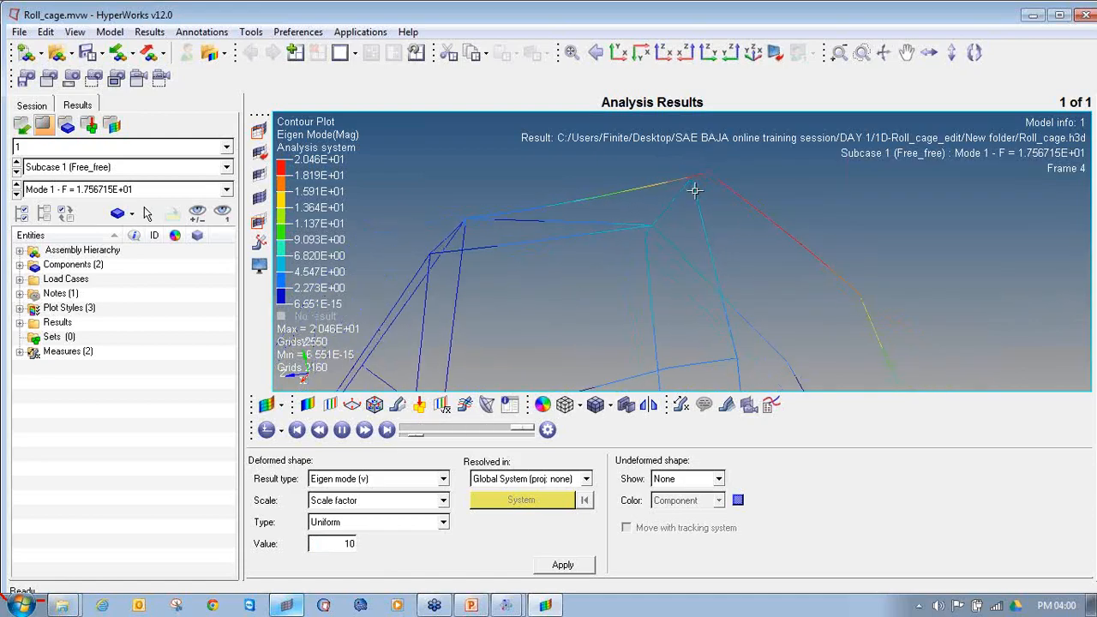
pyautogui.scroll(-3, 700, 217)
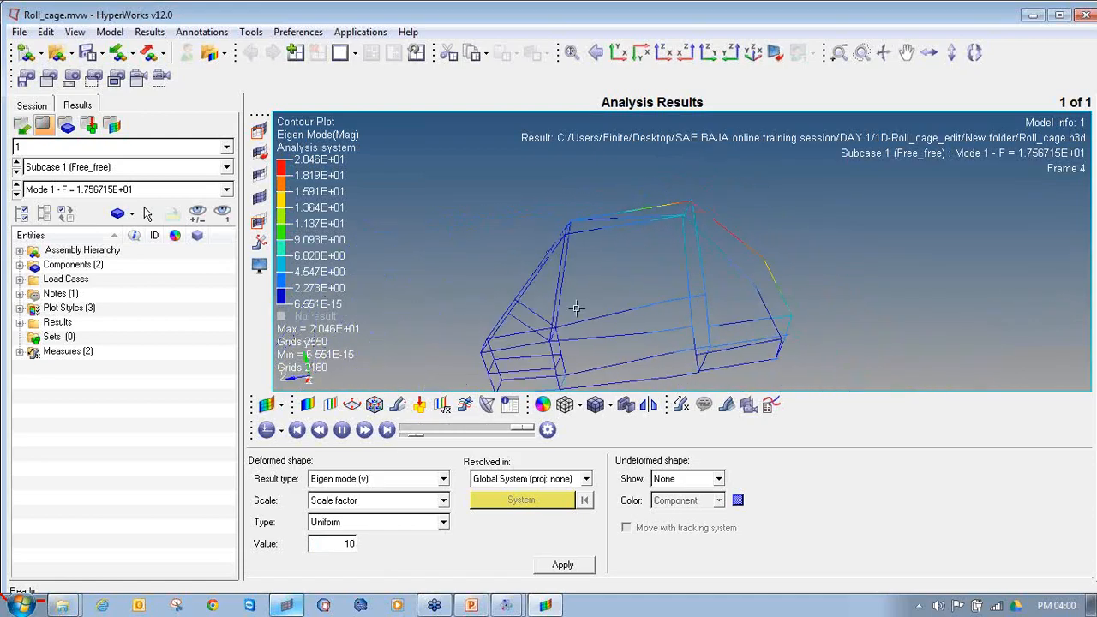
# Step: Switch the animated Eigen Mode contour to Mode 2 of the Free_free subcase and inspect the roll cage's deformation
pyautogui.click(16, 194)
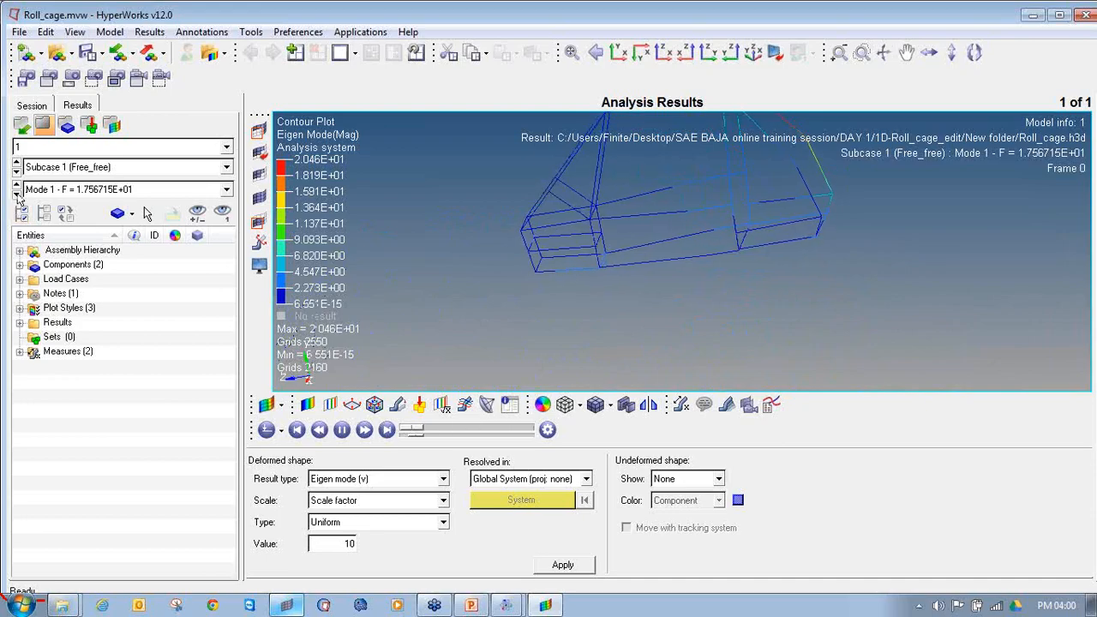
pyautogui.scroll(3, 643, 259)
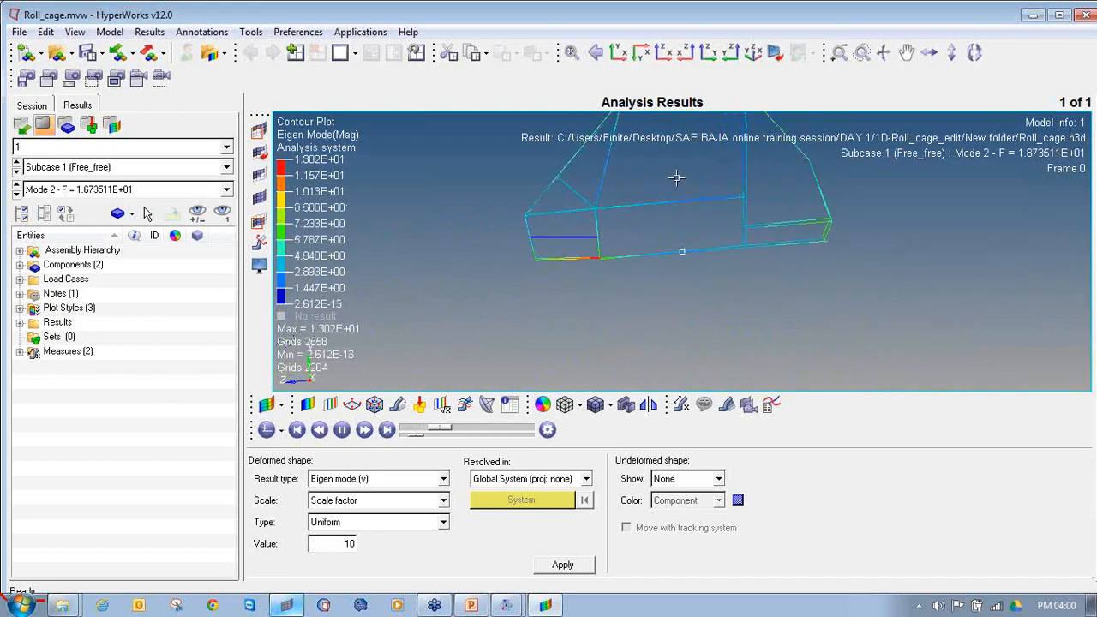
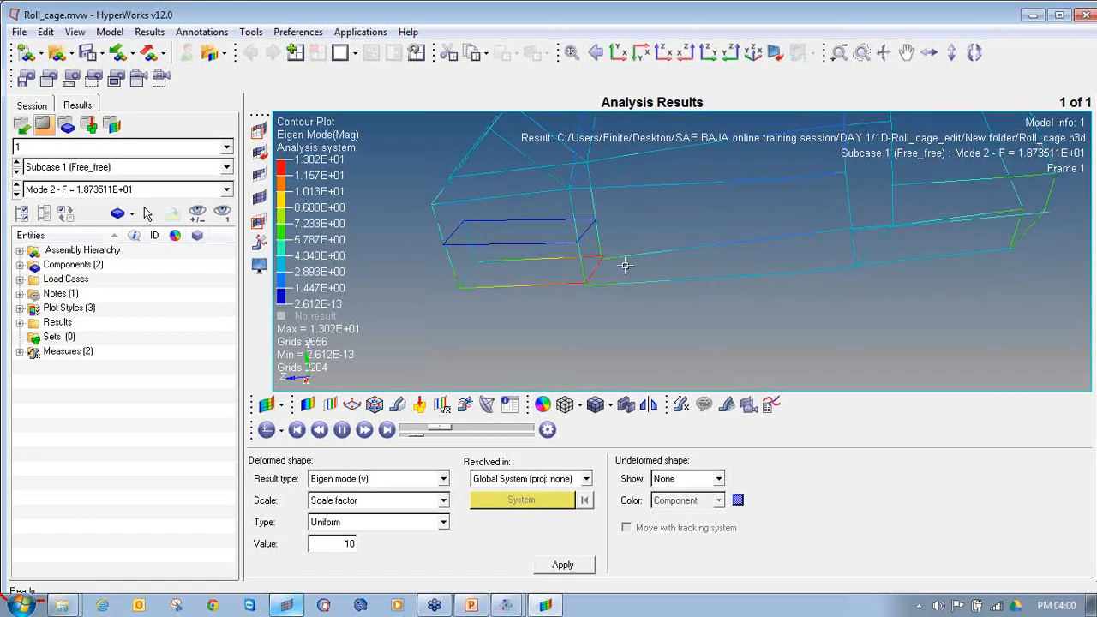
# Step: Switch the animated Eigen Mode contour from Mode 2 to Mode 3 and inspect the deformation of the roll cage's lower members
pyautogui.scroll(-3, 654, 248)
pyautogui.keyDown('ctrl'); pyautogui.moveTo(655, 247); pyautogui.dragTo(655, 255, button='right'); pyautogui.keyUp('ctrl')
pyautogui.moveTo(655, 256)
pyautogui.keyDown('ctrl'); pyautogui.mouseDown()
pyautogui.moveTo(738, 284)
pyautogui.moveTo(658, 292)
pyautogui.moveTo(660, 281)
pyautogui.mouseUp(); pyautogui.keyUp('ctrl')
pyautogui.scroll(3, 738, 164)
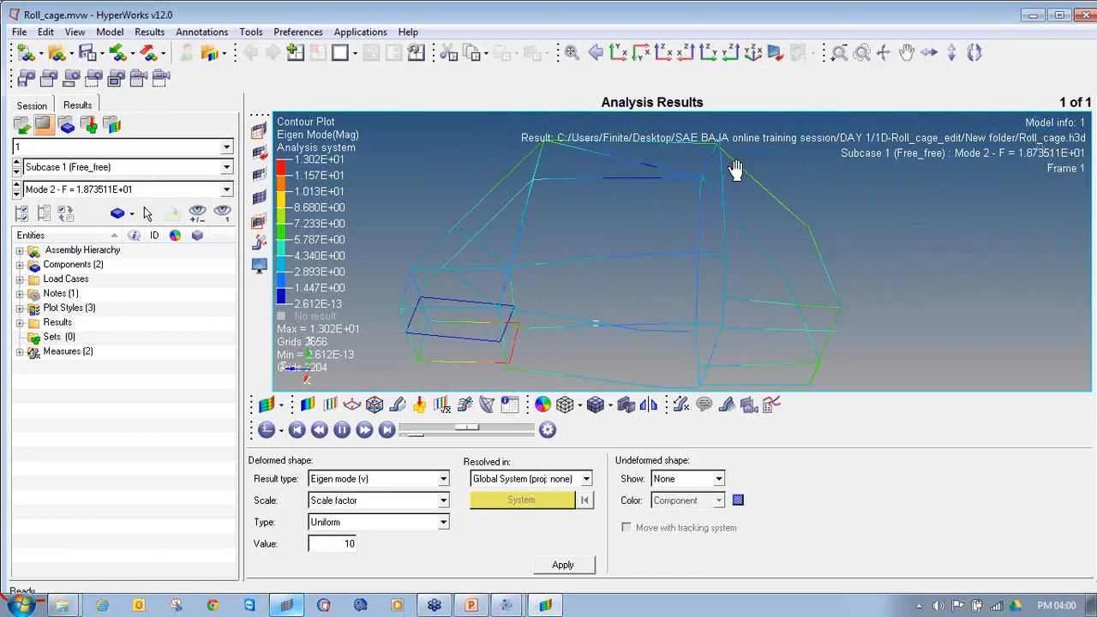
pyautogui.click(16, 194)
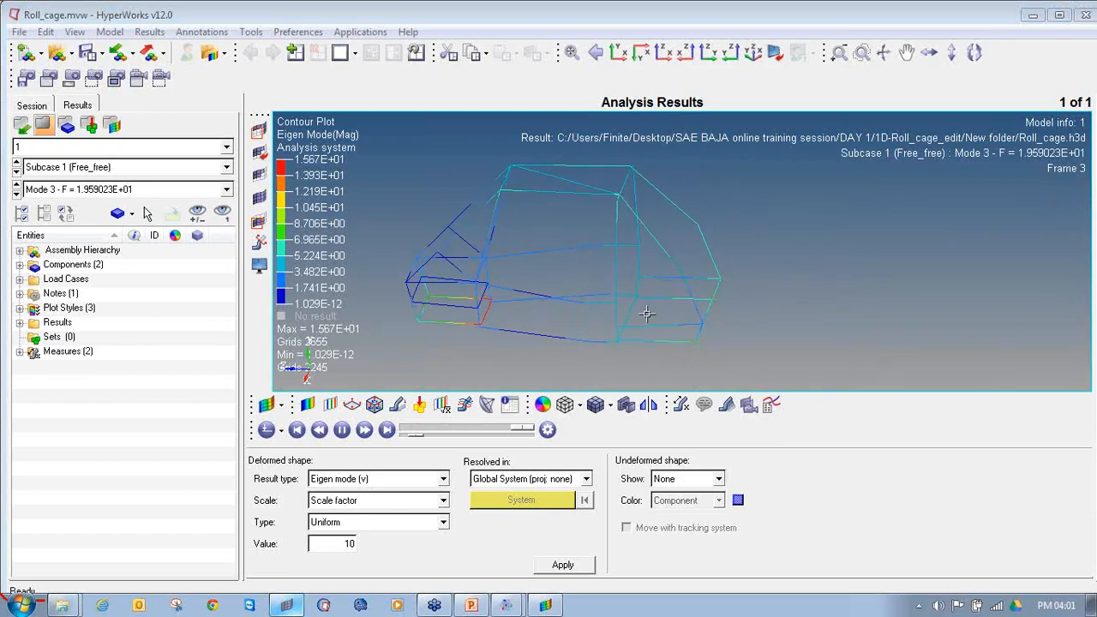
pyautogui.keyDown('ctrl'); pyautogui.moveTo(680, 265); pyautogui.dragTo(673, 277); pyautogui.keyUp('ctrl')
pyautogui.keyDown('ctrl'); pyautogui.moveTo(592, 266); pyautogui.dragTo(574, 321); pyautogui.keyUp('ctrl')
pyautogui.keyDown('ctrl'); pyautogui.moveTo(645, 326); pyautogui.dragTo(633, 257, button='right'); pyautogui.keyUp('ctrl')
pyautogui.keyDown('ctrl'); pyautogui.scroll(3, 673, 270); pyautogui.keyUp('ctrl')
pyautogui.keyDown('ctrl'); pyautogui.moveTo(668, 248); pyautogui.dragTo(680, 253); pyautogui.keyUp('ctrl')
pyautogui.keyDown('ctrl'); pyautogui.scroll(5, 695, 280); pyautogui.keyUp('ctrl')
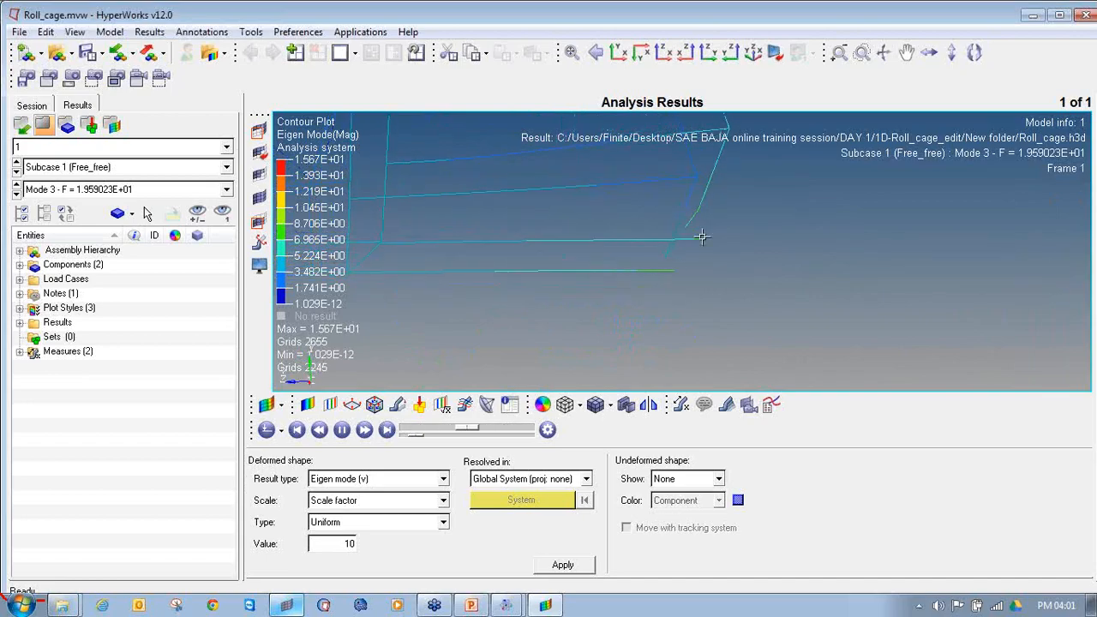
pyautogui.keyDown('ctrl'); pyautogui.scroll(-3, 699, 229); pyautogui.keyUp('ctrl')
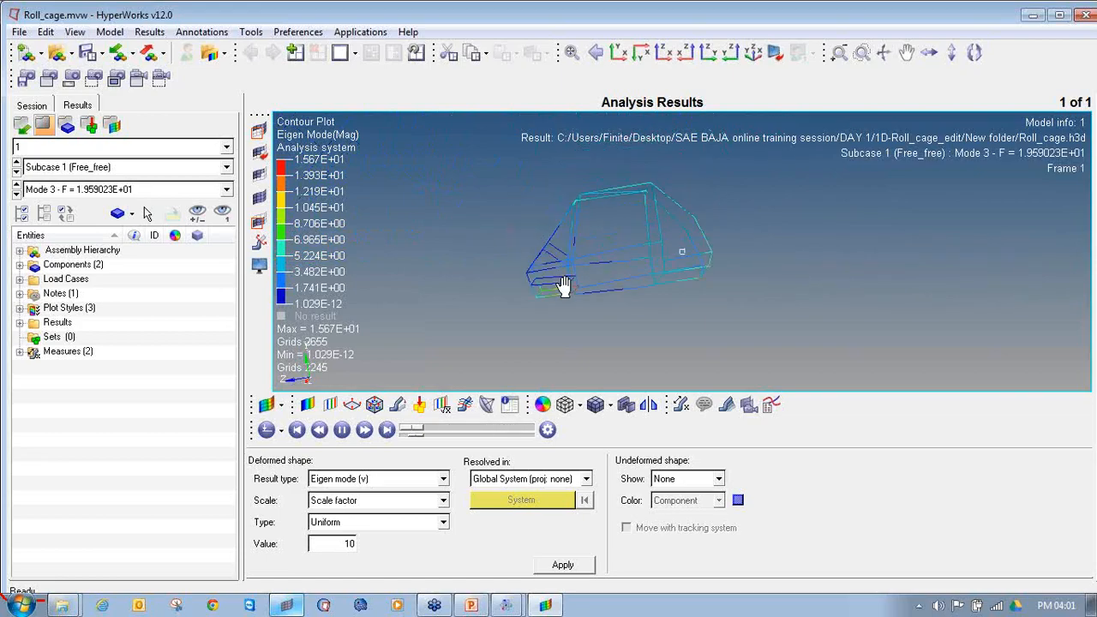
# Step: Pause the animation at its last frame and examine the Mode 3 deformed shape around the lower front and rear joints
pyautogui.click(343, 435)
pyautogui.click(388, 431)
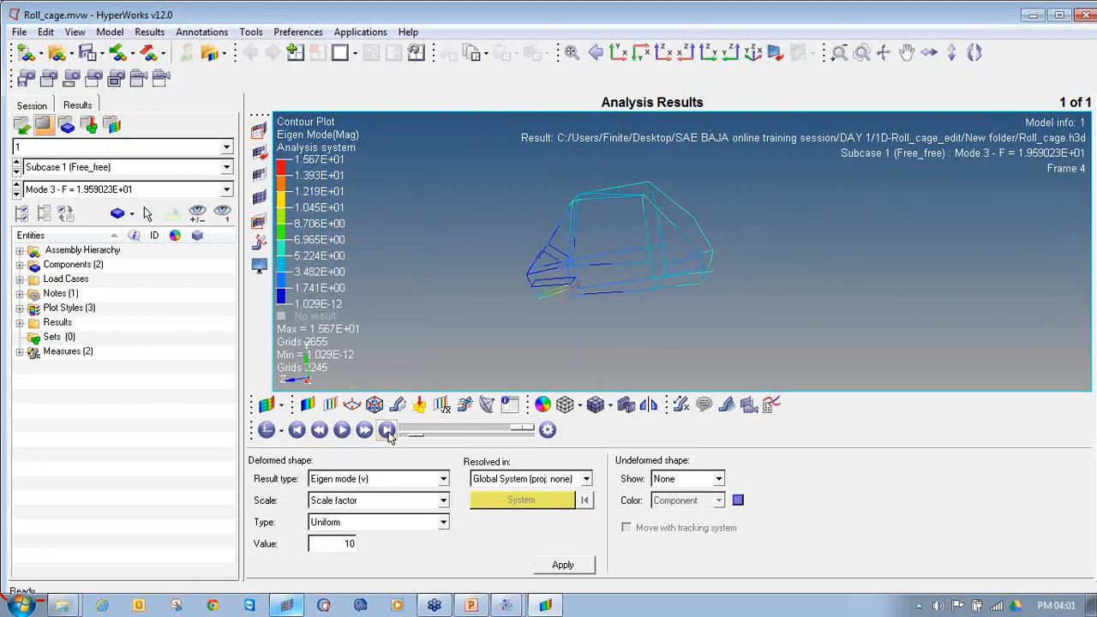
pyautogui.scroll(3, 563, 291)
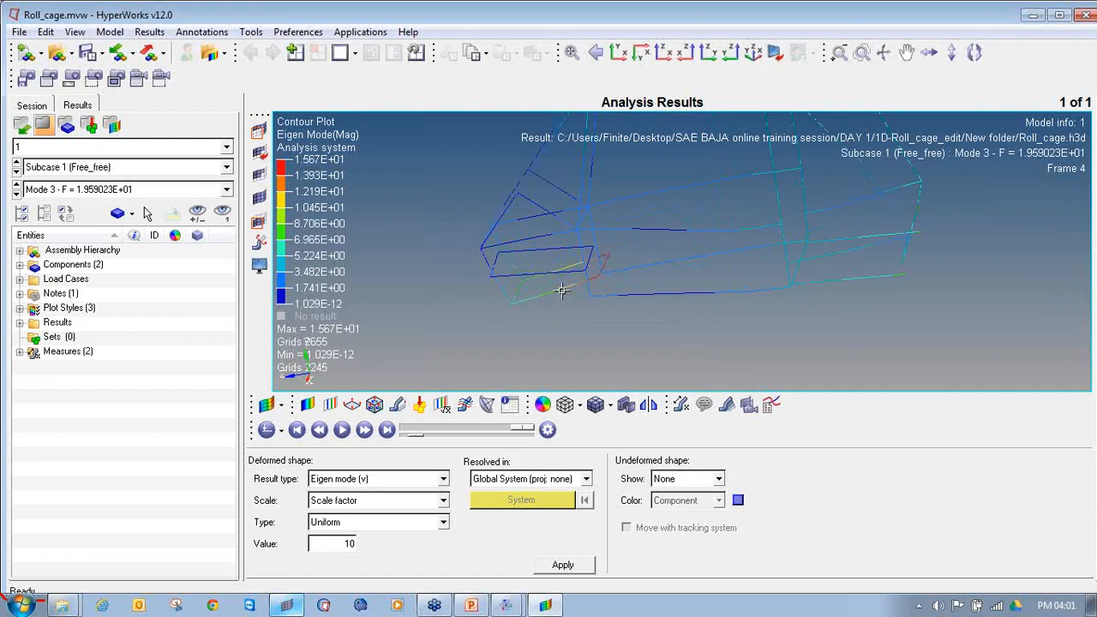
pyautogui.keyDown('ctrl'); pyautogui.moveTo(754, 272); pyautogui.dragTo(638, 301); pyautogui.keyUp('ctrl')
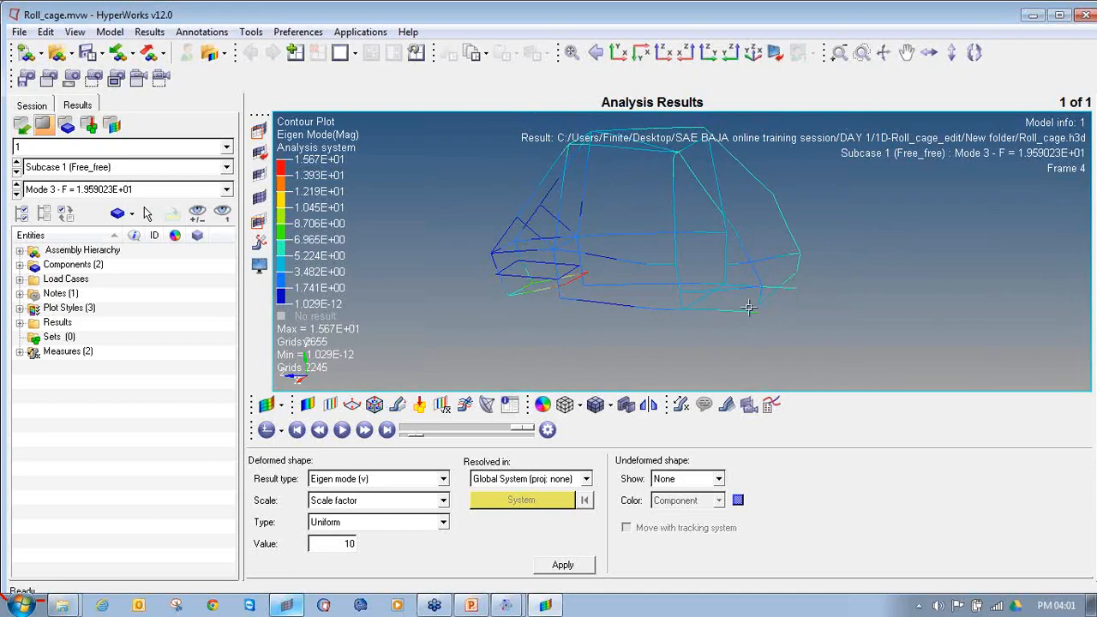
# Step: Switch to HyperMesh and add temporary nodes on the beam elements around the two lower rear corner joints
pyautogui.click(301, 605)
pyautogui.scroll(3, 666, 360)
pyautogui.scroll(3, 756, 319)
pyautogui.keyDown('ctrl'); pyautogui.moveTo(752, 320); pyautogui.dragTo(754, 298); pyautogui.keyUp('ctrl')
pyautogui.keyDown('ctrl'); pyautogui.moveTo(756, 345); pyautogui.dragTo(706, 254, button='right'); pyautogui.keyUp('ctrl')
pyautogui.hotkey('shift', 'F2')
pyautogui.keyDown('shift'); pyautogui.moveTo(727, 279); pyautogui.dragTo(643, 218); pyautogui.keyUp('shift')
pyautogui.keyDown('shift'); pyautogui.moveTo(862, 224); pyautogui.dragTo(777, 159); pyautogui.keyUp('shift')
pyautogui.middleClick(790, 218)
# Step: Delete the beam element that spans the first lower rear joint without using its junction node
pyautogui.keyDown('ctrl'); pyautogui.moveTo(701, 267); pyautogui.dragTo(682, 249); pyautogui.keyUp('ctrl')
pyautogui.keyDown('ctrl'); pyautogui.scroll(10, 680, 248); pyautogui.keyUp('ctrl')
pyautogui.press('F2')
pyautogui.click(733, 247)
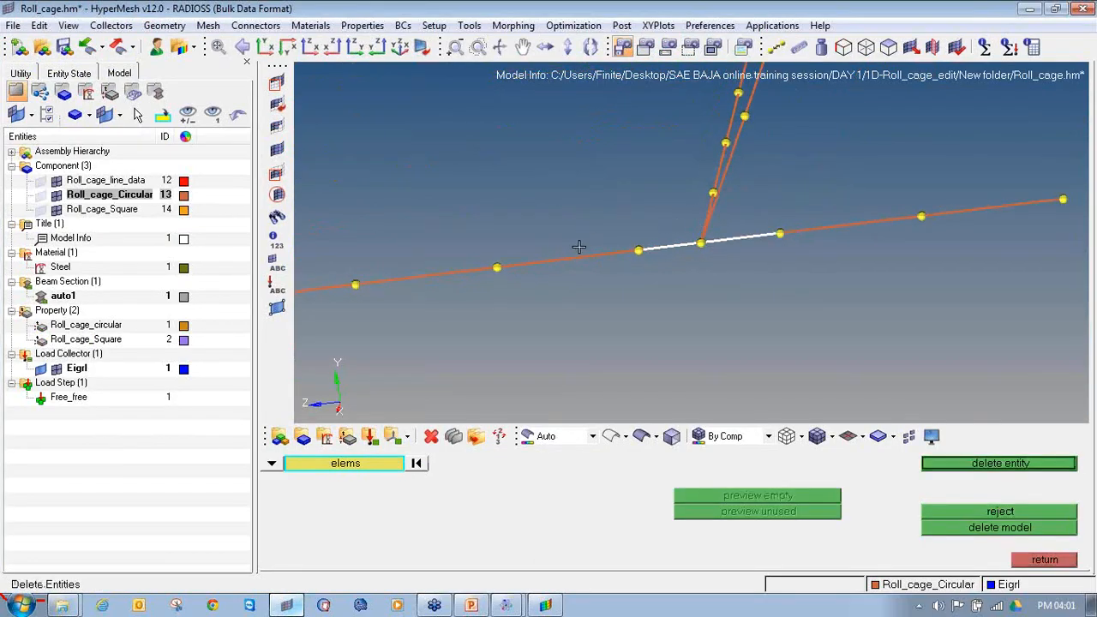
pyautogui.middleClick(643, 279)
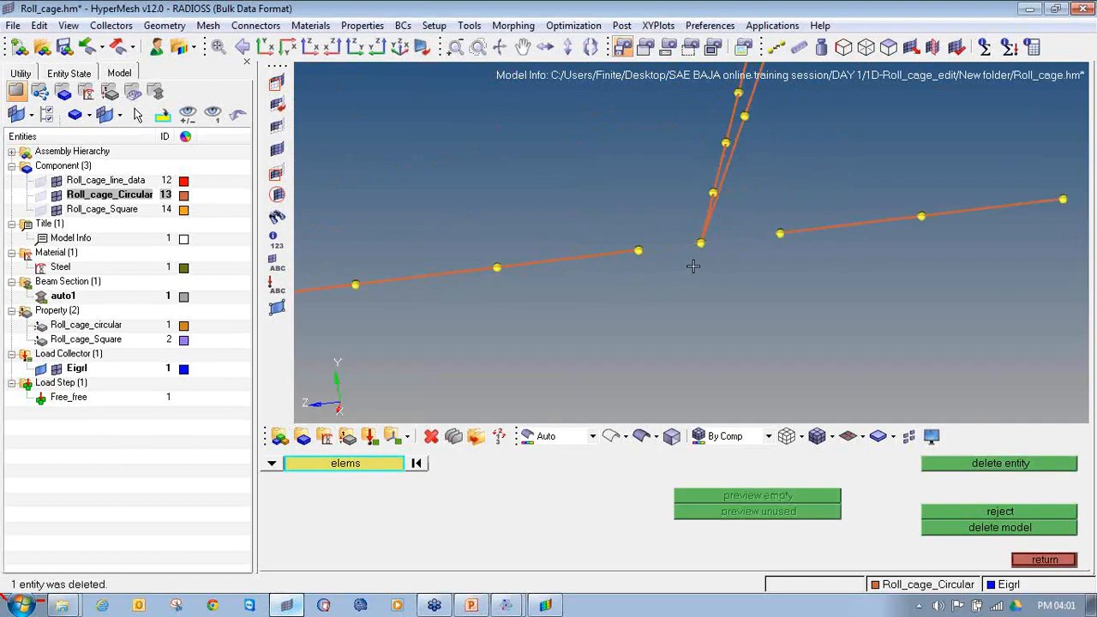
# Step: Delete the unconnected beam element crossing the joint at the opposite end of the lower rear crossmember
pyautogui.keyDown('ctrl'); pyautogui.scroll(-10, 703, 274); pyautogui.keyUp('ctrl')
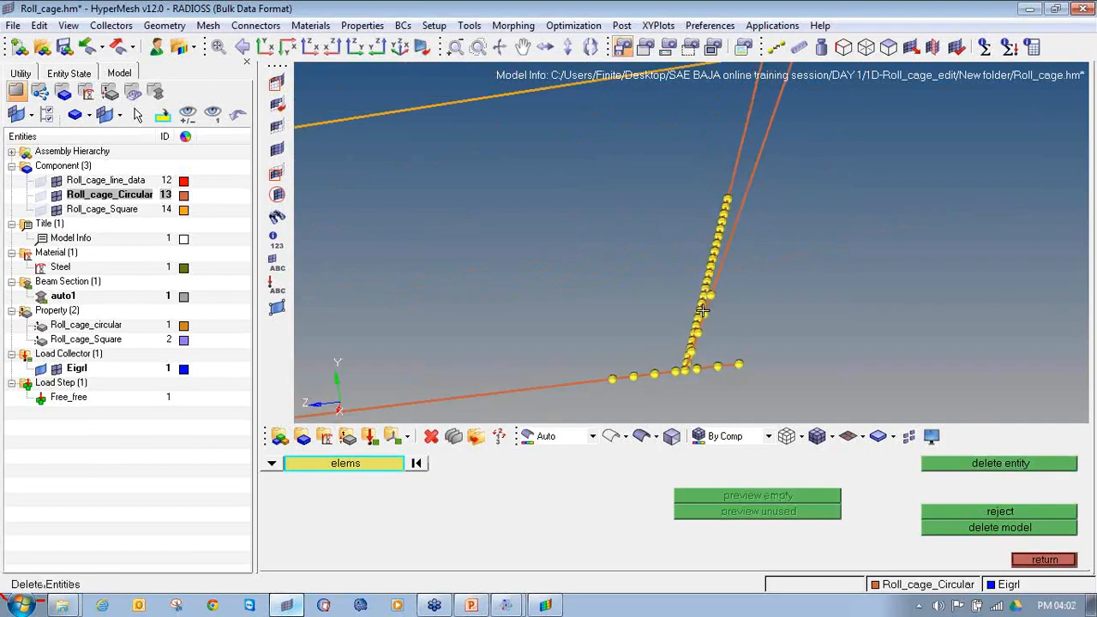
pyautogui.keyDown('ctrl'); pyautogui.moveTo(776, 135); pyautogui.dragTo(696, 359, button='right'); pyautogui.keyUp('ctrl')
pyautogui.keyDown('ctrl'); pyautogui.scroll(12, 686, 287); pyautogui.keyUp('ctrl')
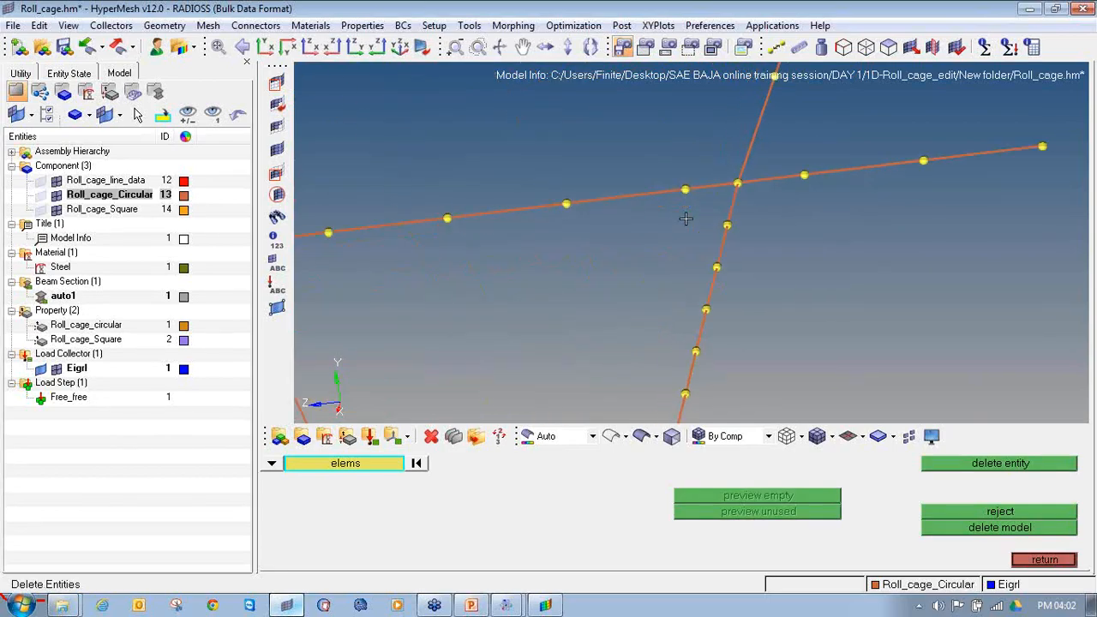
pyautogui.click(725, 183)
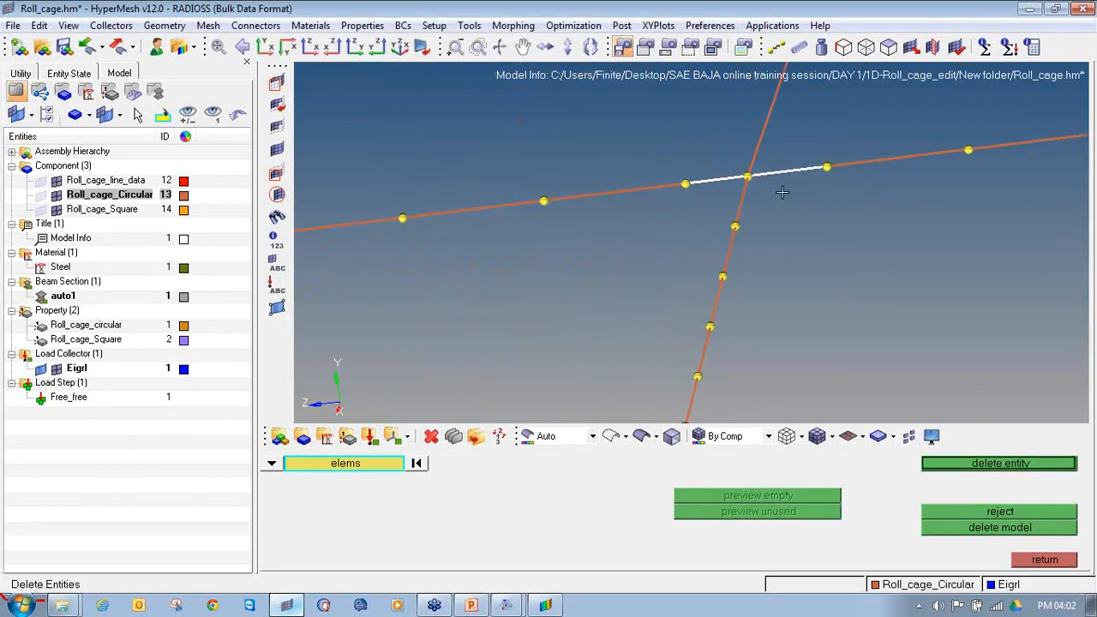
pyautogui.middleClick(727, 182)
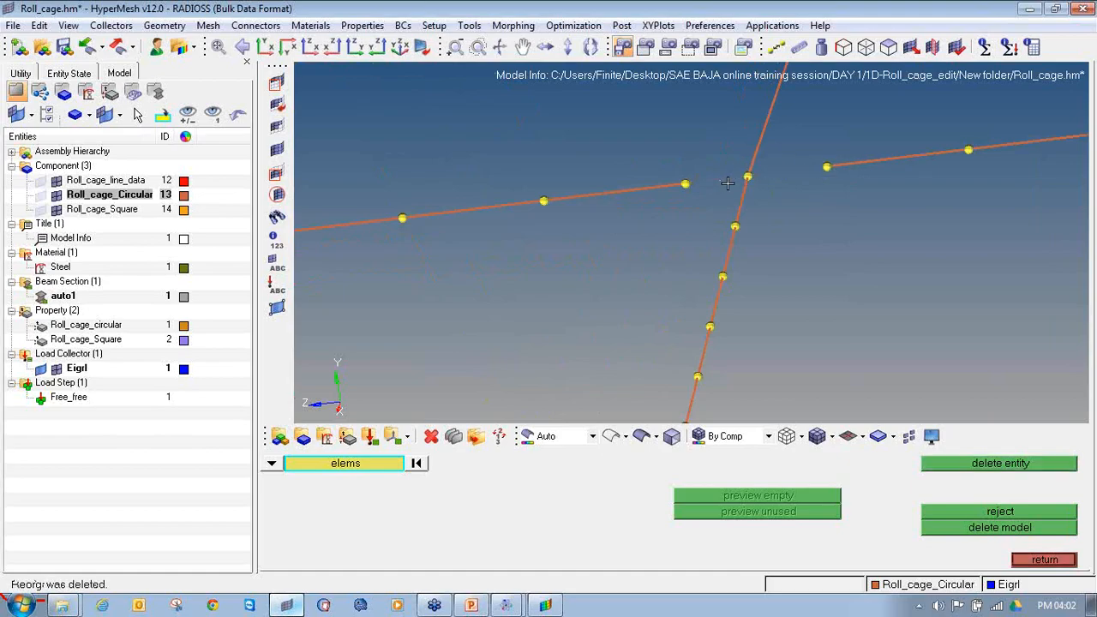
# Step: Set up bar2 element creation with the Roll_cage_circular property and the CBEAM element type
pyautogui.click(1041, 560)
pyautogui.click(1035, 563)
pyautogui.click(1023, 479)
pyautogui.click(523, 468)
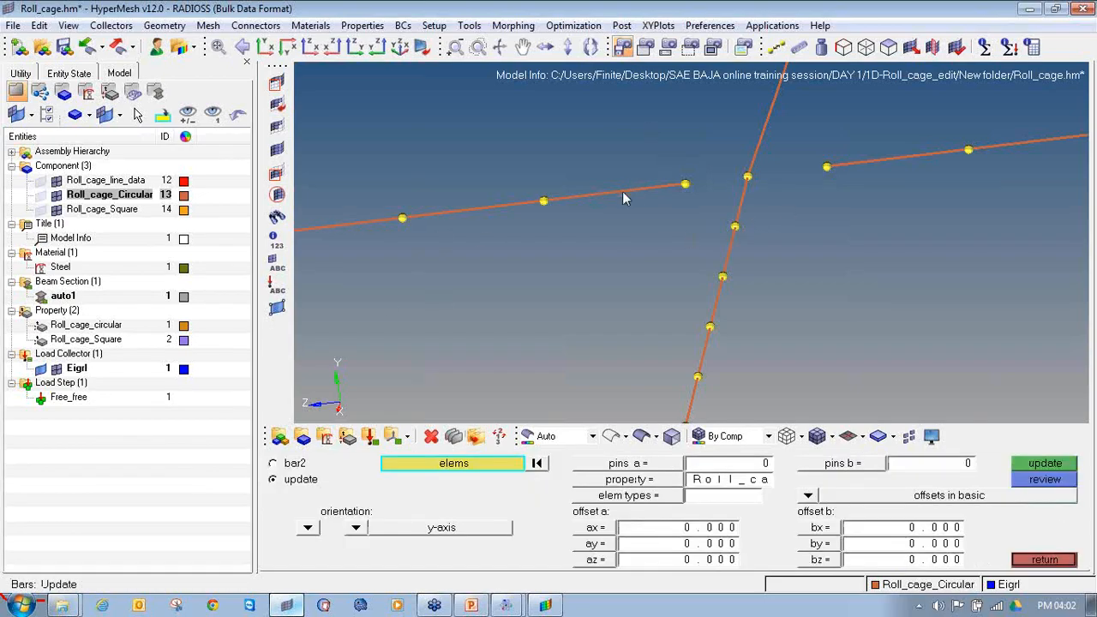
pyautogui.click(632, 480)
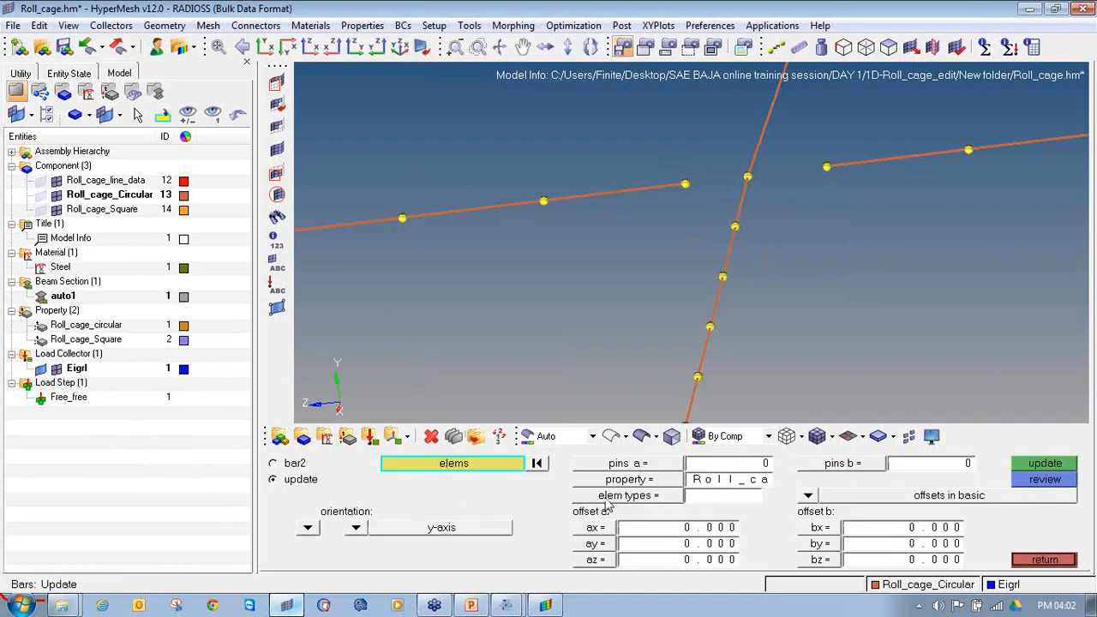
pyautogui.click(606, 500)
pyautogui.click(630, 499)
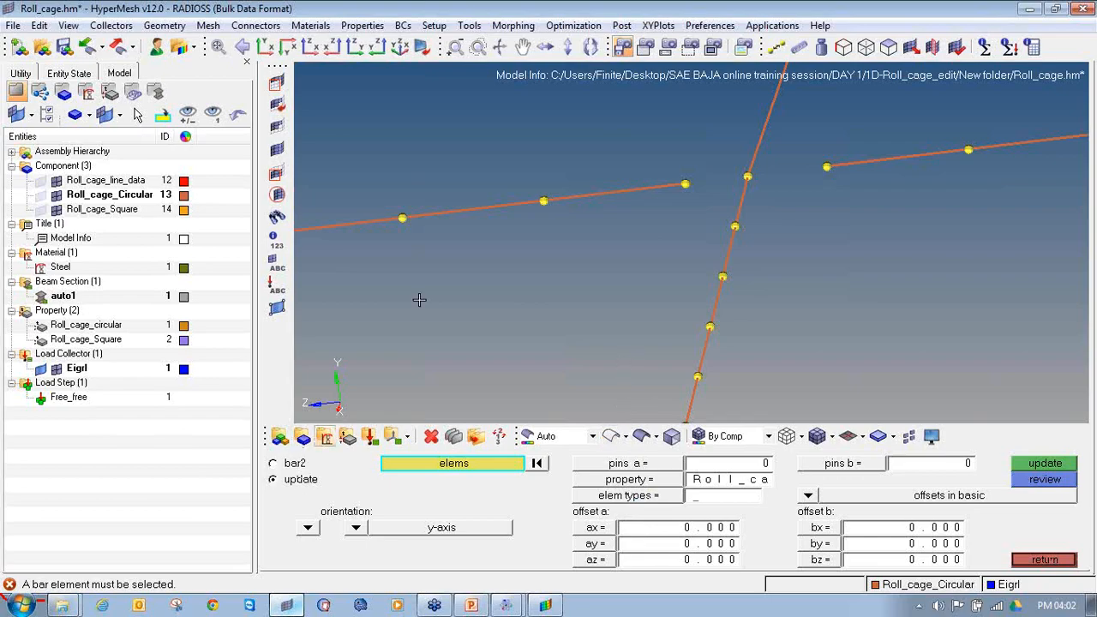
pyautogui.click(296, 464)
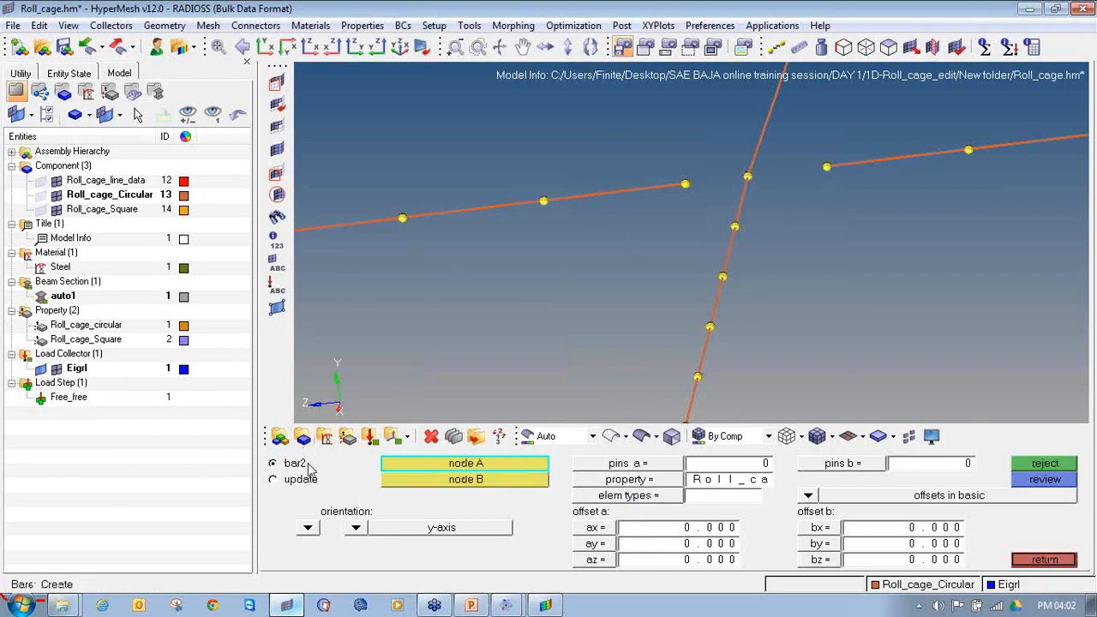
pyautogui.click(623, 482)
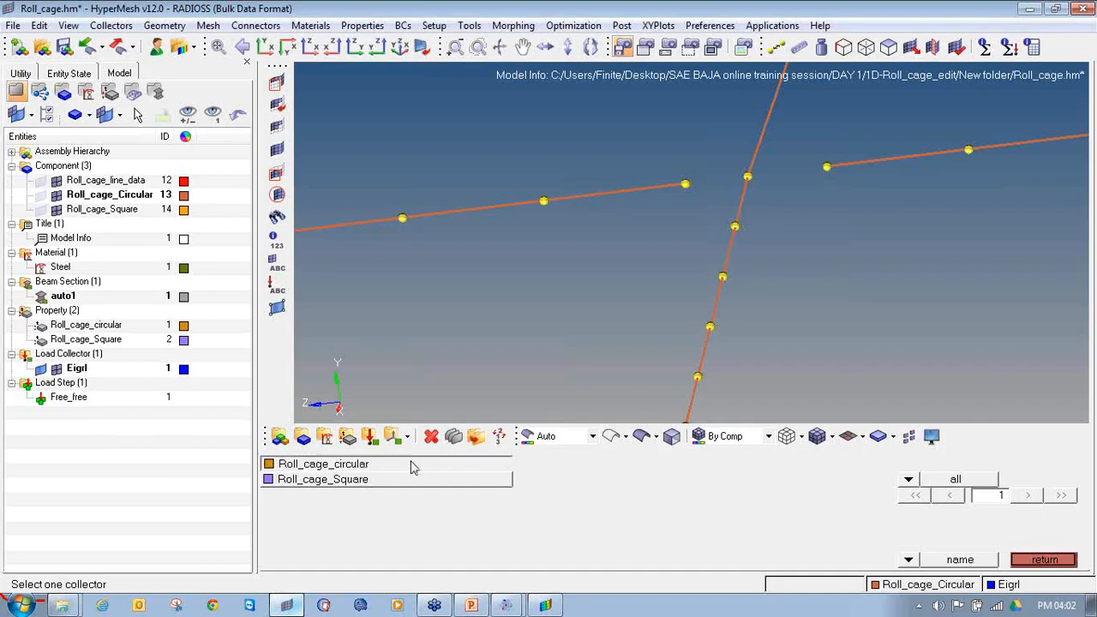
pyautogui.click(412, 464)
pyautogui.click(612, 497)
pyautogui.click(696, 495)
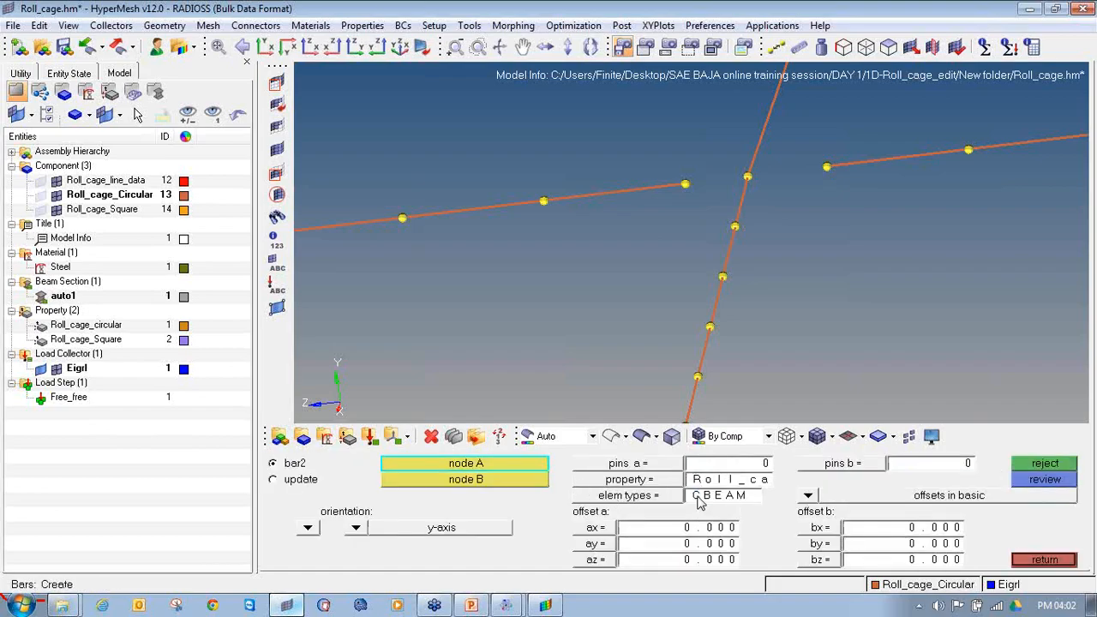
# Step: Create two beam elements connecting the side member's nodes on both sides to the junction node of this rear joint
pyautogui.click(685, 185)
pyautogui.click(748, 177)
pyautogui.click(747, 177)
pyautogui.click(827, 168)
# Step: Create two beam elements linking the side member's open ends to the junction node at the other lower rear joint
pyautogui.keyDown('ctrl'); pyautogui.scroll(-6, 812, 196); pyautogui.keyUp('ctrl')
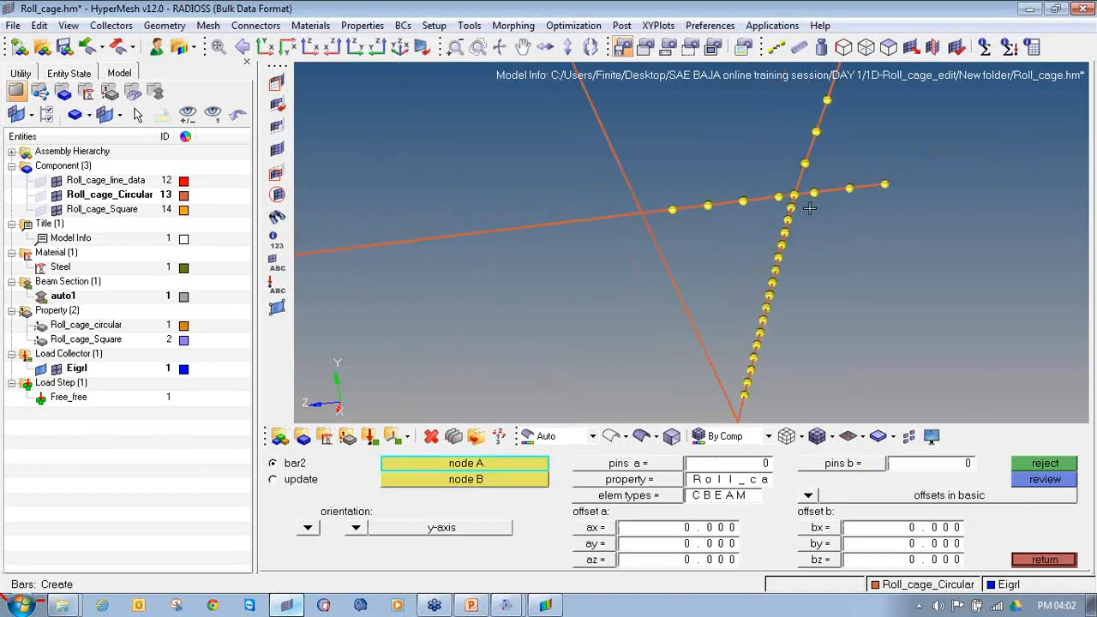
pyautogui.keyDown('ctrl'); pyautogui.moveTo(757, 321); pyautogui.dragTo(757, 174, button='right'); pyautogui.keyUp('ctrl')
pyautogui.keyDown('ctrl'); pyautogui.moveTo(715, 380); pyautogui.dragTo(798, 179, button='right'); pyautogui.keyUp('ctrl')
pyautogui.keyDown('ctrl'); pyautogui.scroll(8, 765, 266); pyautogui.keyUp('ctrl')
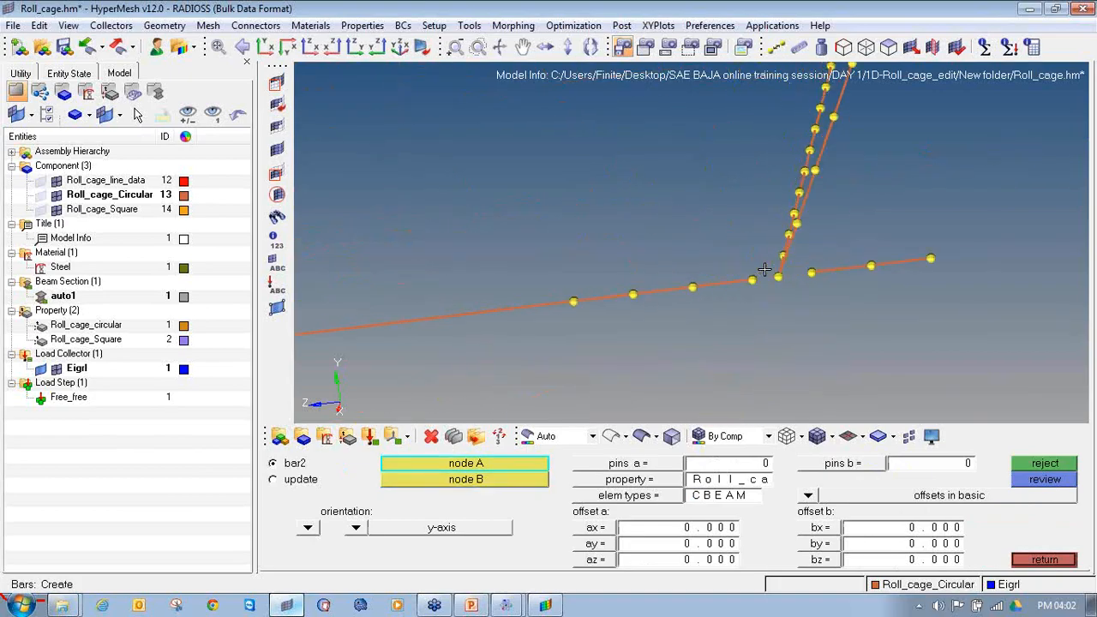
pyautogui.click(731, 296)
pyautogui.click(806, 287)
pyautogui.click(806, 287)
pyautogui.click(897, 276)
# Step: Clear all temporary nodes from the model
pyautogui.keyDown('ctrl'); pyautogui.scroll(-2, 872, 299); pyautogui.keyUp('ctrl')
pyautogui.keyDown('ctrl'); pyautogui.scroll(-4, 873, 298); pyautogui.keyUp('ctrl')
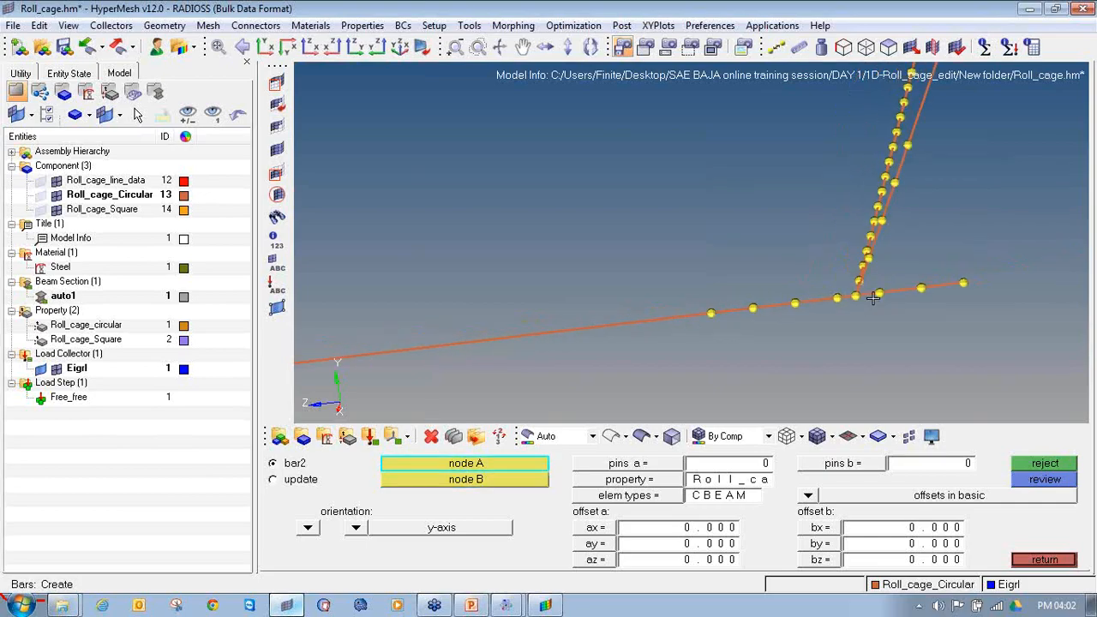
pyautogui.hotkey('shift', 'F2')
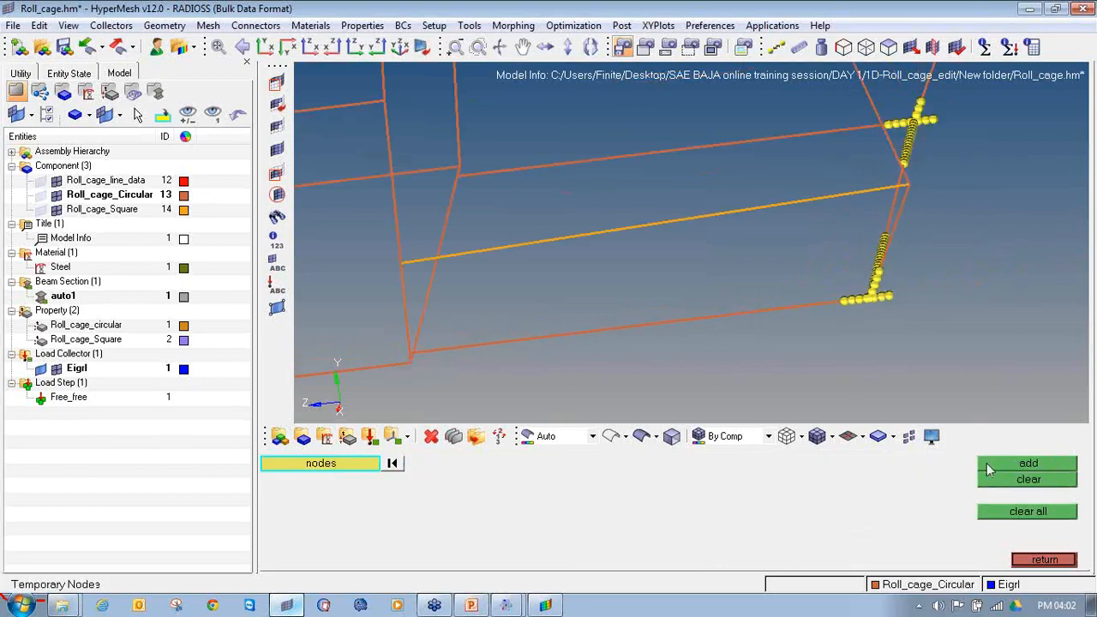
pyautogui.click(1029, 514)
pyautogui.keyDown('ctrl'); pyautogui.scroll(-6, 781, 248); pyautogui.keyUp('ctrl')
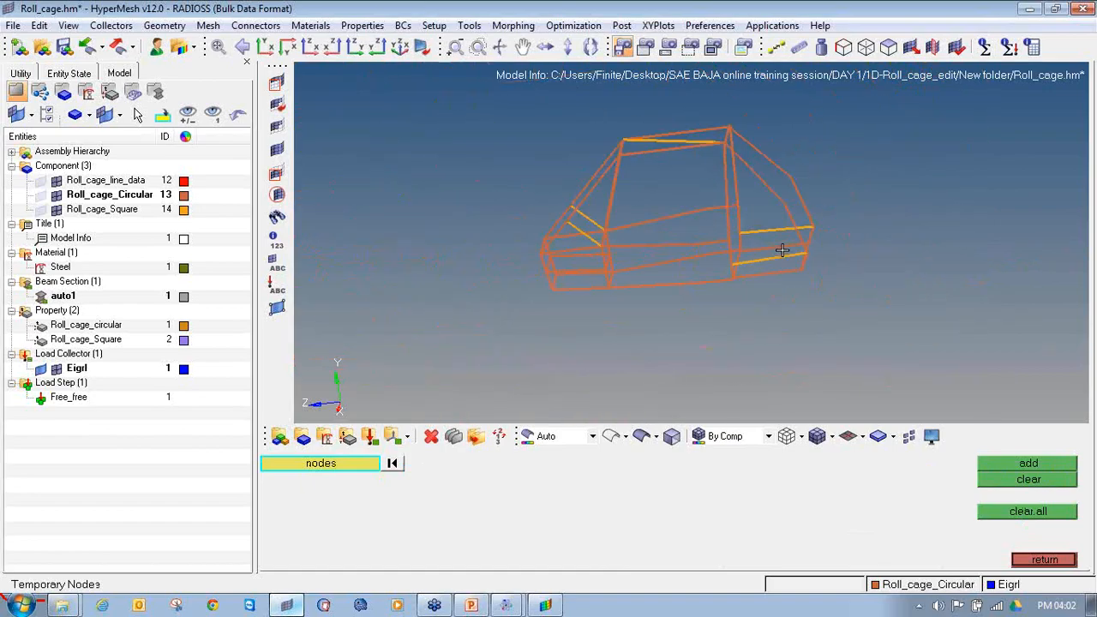
# Step: Add temporary nodes on the elements around the upper joint where the roof member and rear brace meet the main hoop
pyautogui.keyDown('ctrl'); pyautogui.scroll(8, 730, 159); pyautogui.keyUp('ctrl')
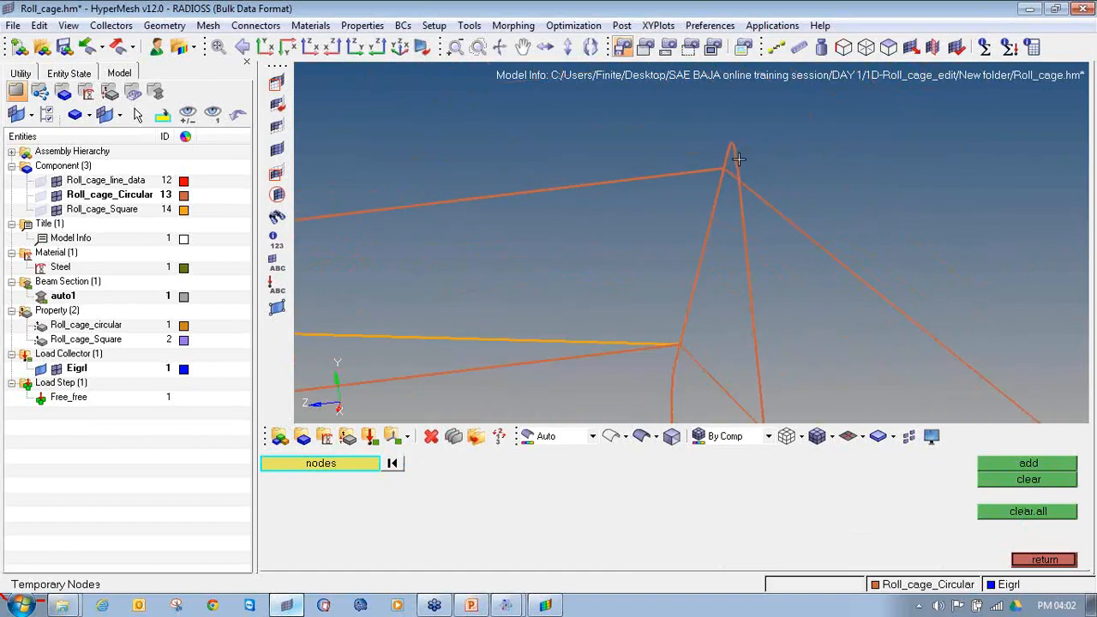
pyautogui.keyDown('ctrl'); pyautogui.moveTo(719, 182); pyautogui.dragTo(721, 223); pyautogui.keyUp('ctrl')
pyautogui.click(697, 191)
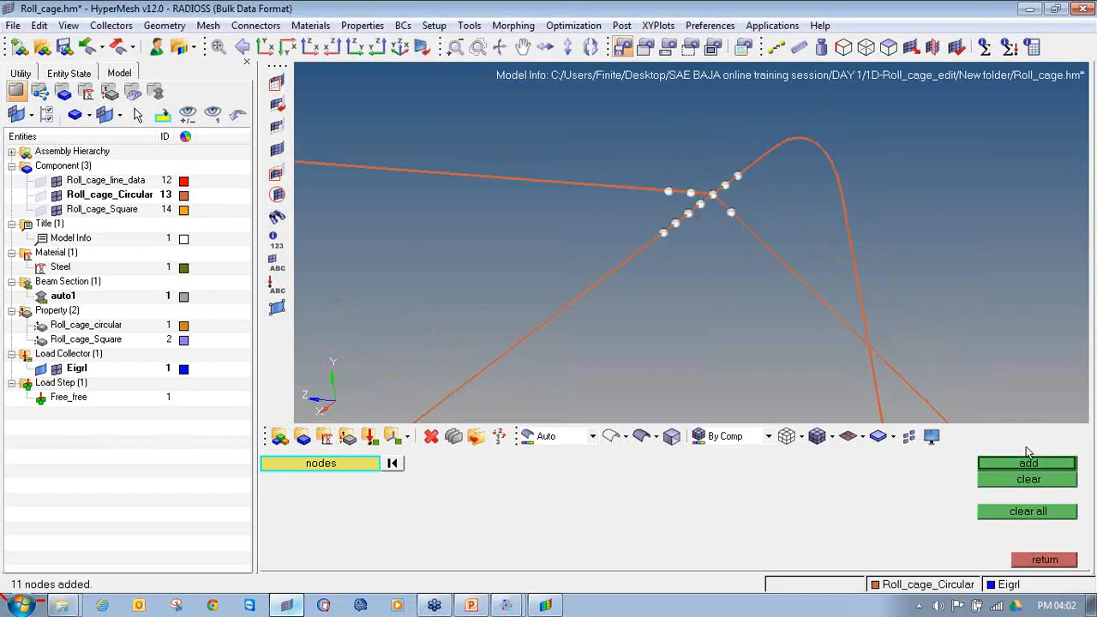
pyautogui.click(1045, 560)
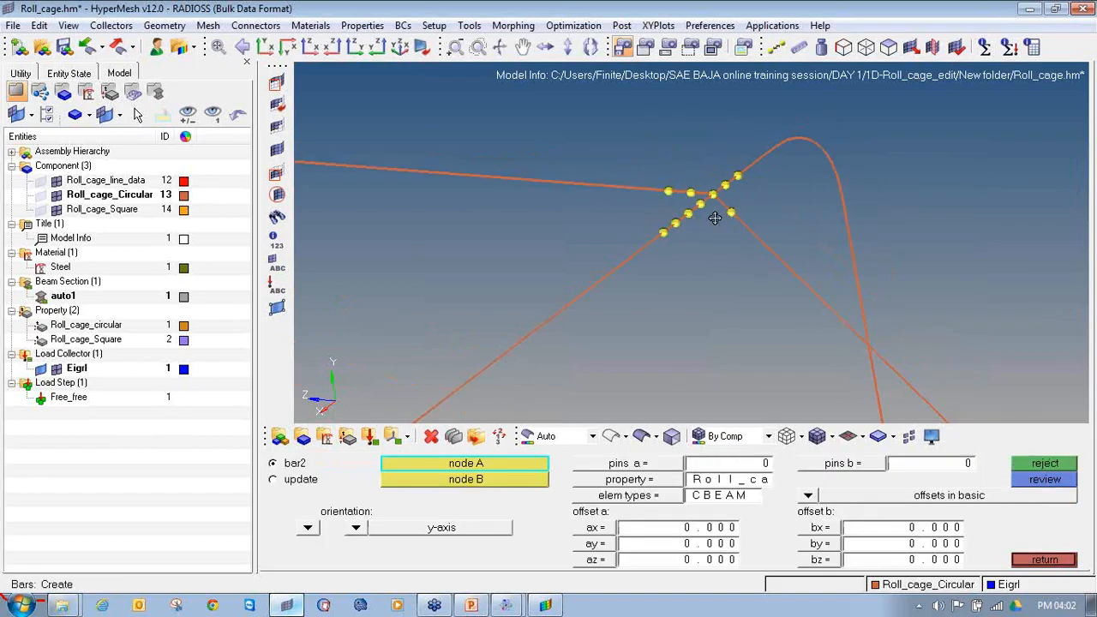
# Step: Delete the four beam elements meeting at the upper main hoop joint
pyautogui.scroll(3, 699, 182)
pyautogui.press('F2')
pyautogui.click(665, 230)
pyautogui.click(652, 212)
pyautogui.click(687, 206)
pyautogui.click(695, 238)
pyautogui.middleClick(695, 238)
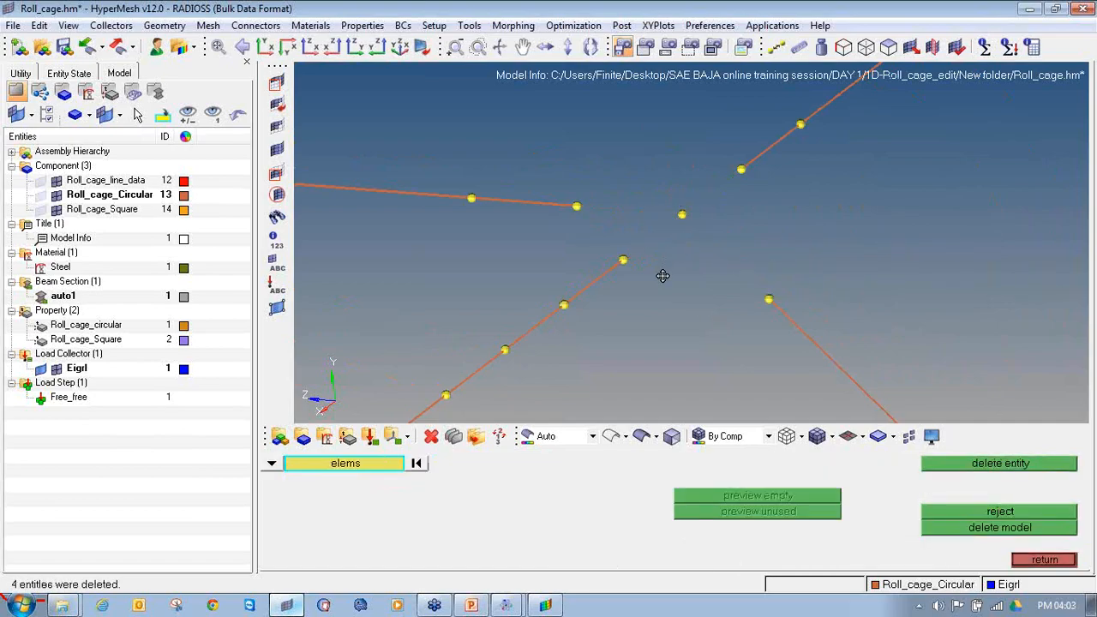
# Step: Start a bar2 element at the roof member's end node with the Roll_cage_circular property and CBEAM type
pyautogui.keyDown('ctrl'); pyautogui.moveTo(693, 289); pyautogui.dragTo(440, 281); pyautogui.keyUp('ctrl')
pyautogui.press('Escape')
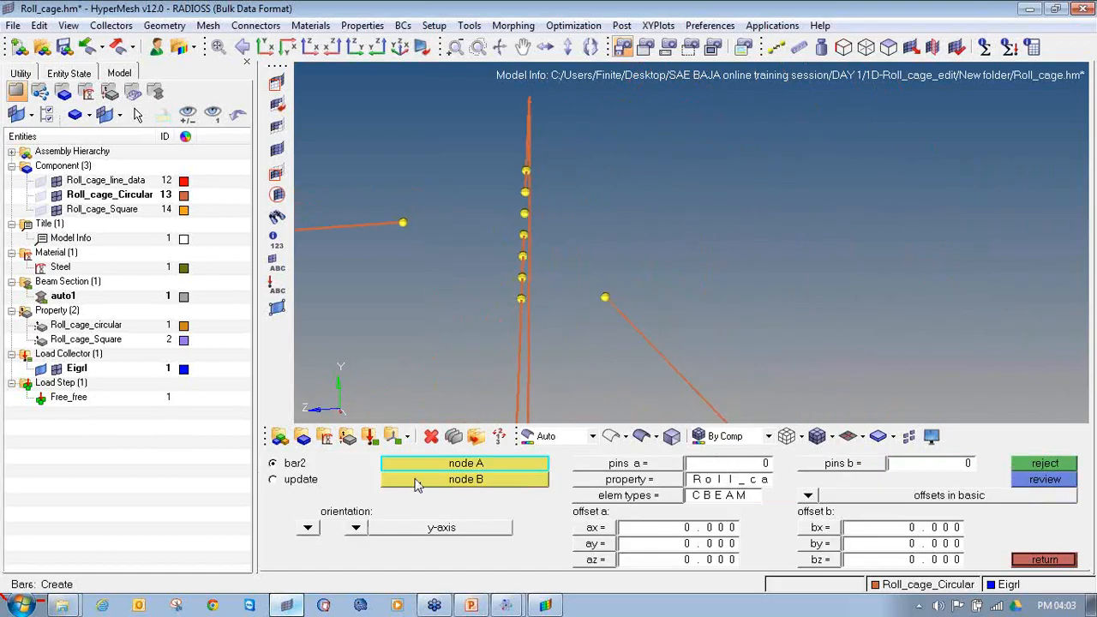
pyautogui.click(1044, 560)
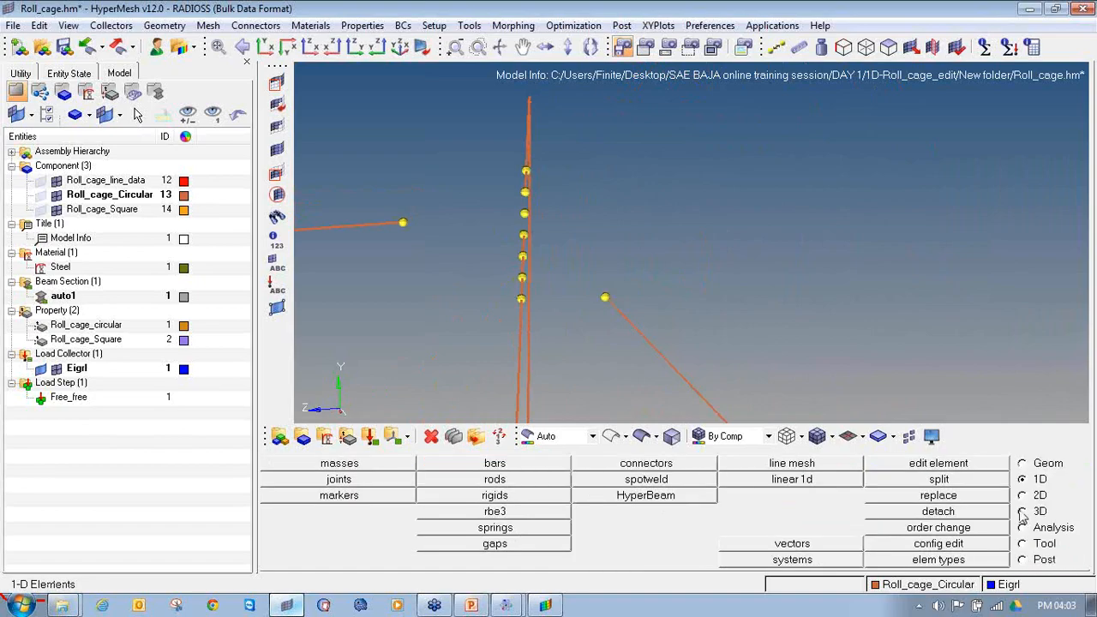
pyautogui.click(444, 465)
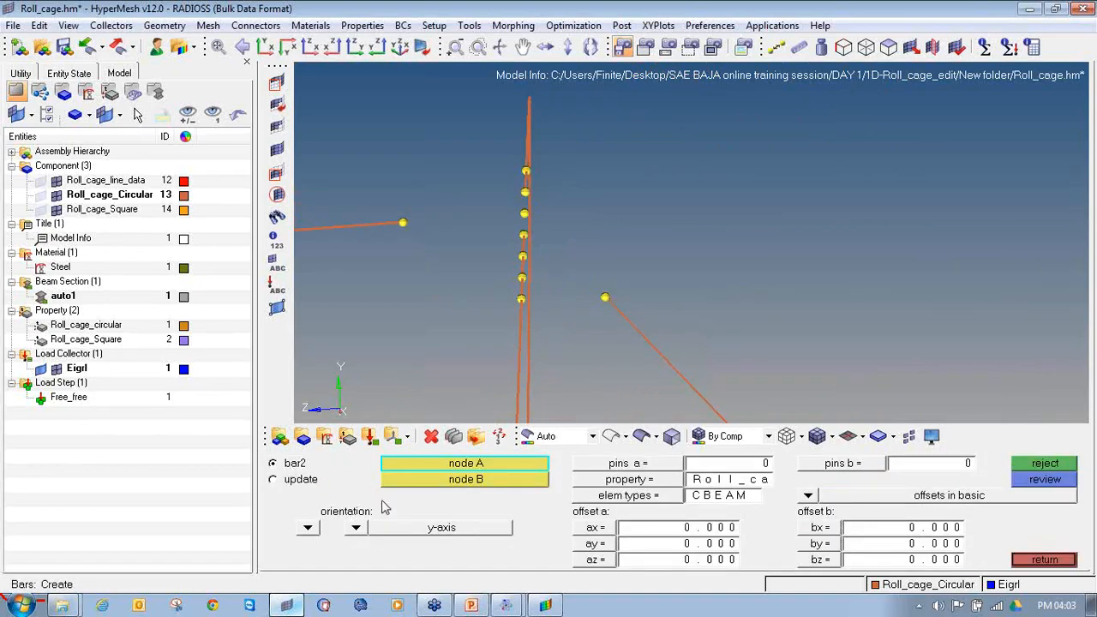
pyautogui.click(403, 224)
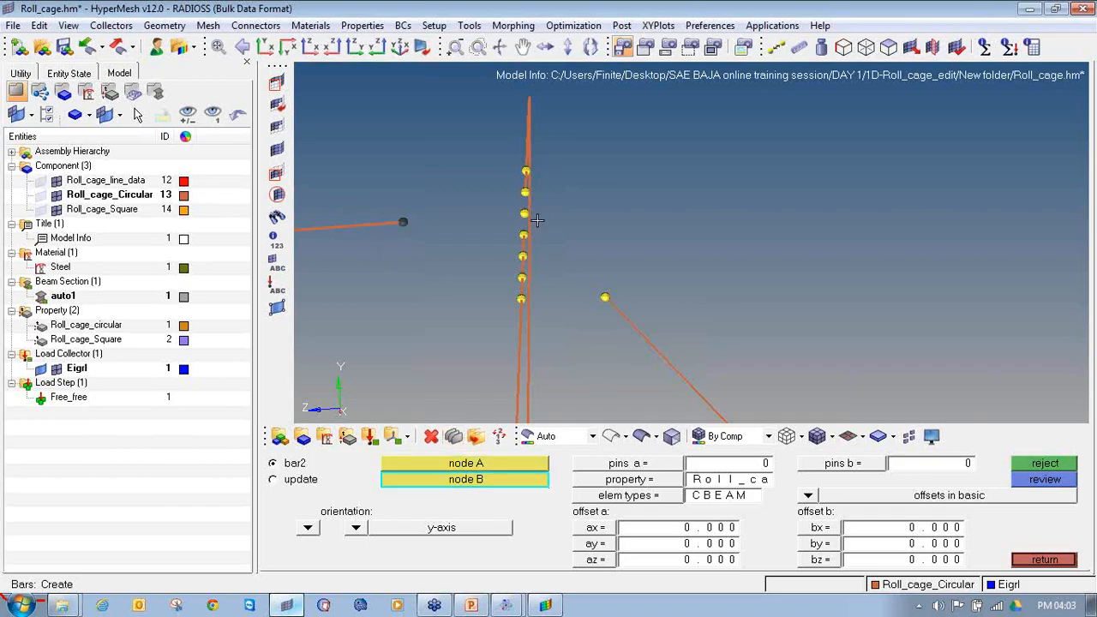
pyautogui.keyDown('ctrl'); pyautogui.moveTo(538, 220); pyautogui.dragTo(534, 216); pyautogui.keyUp('ctrl')
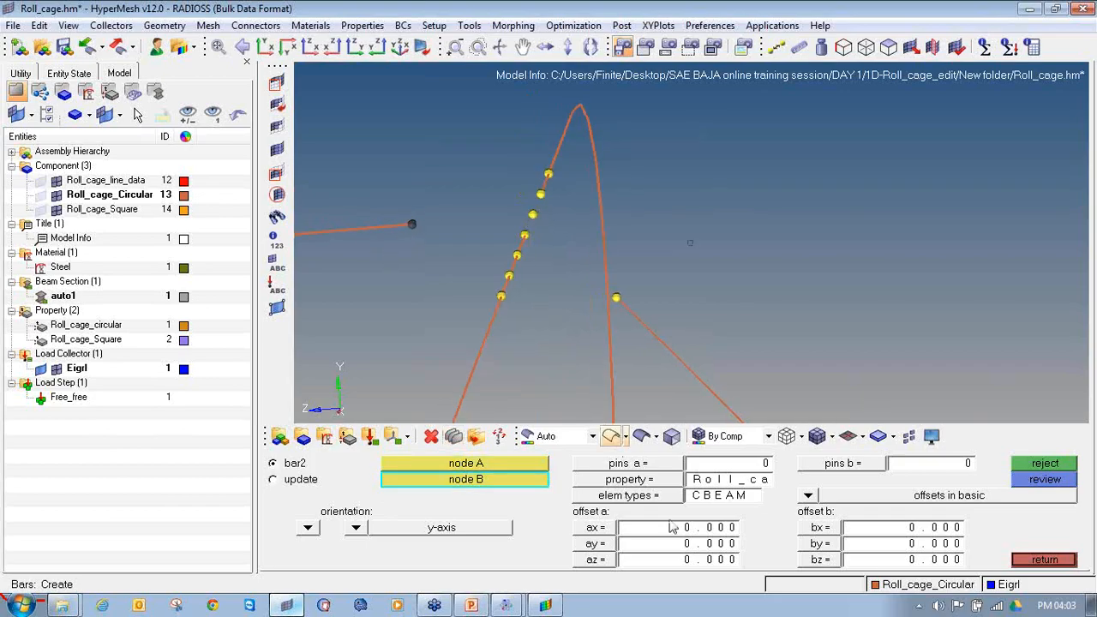
pyautogui.click(650, 483)
pyautogui.click(486, 464)
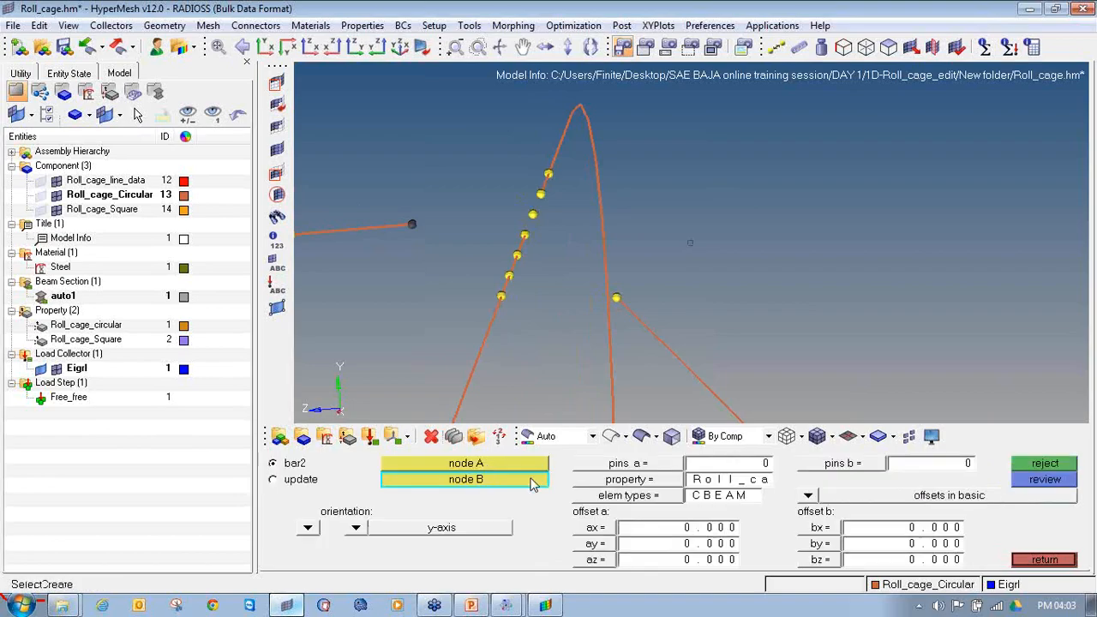
pyautogui.click(613, 496)
pyautogui.click(685, 496)
# Step: Create the beam elements connecting the roof member, rear brace and both hoop segments to the joint's central node
pyautogui.click(531, 215)
pyautogui.click(615, 297)
pyautogui.click(533, 215)
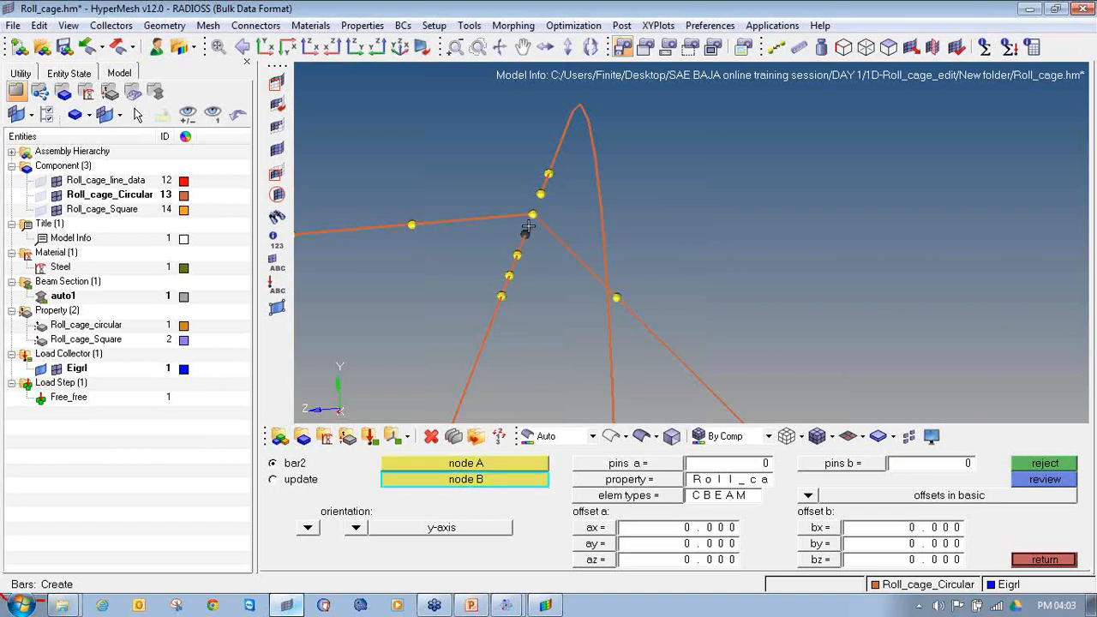
pyautogui.click(534, 213)
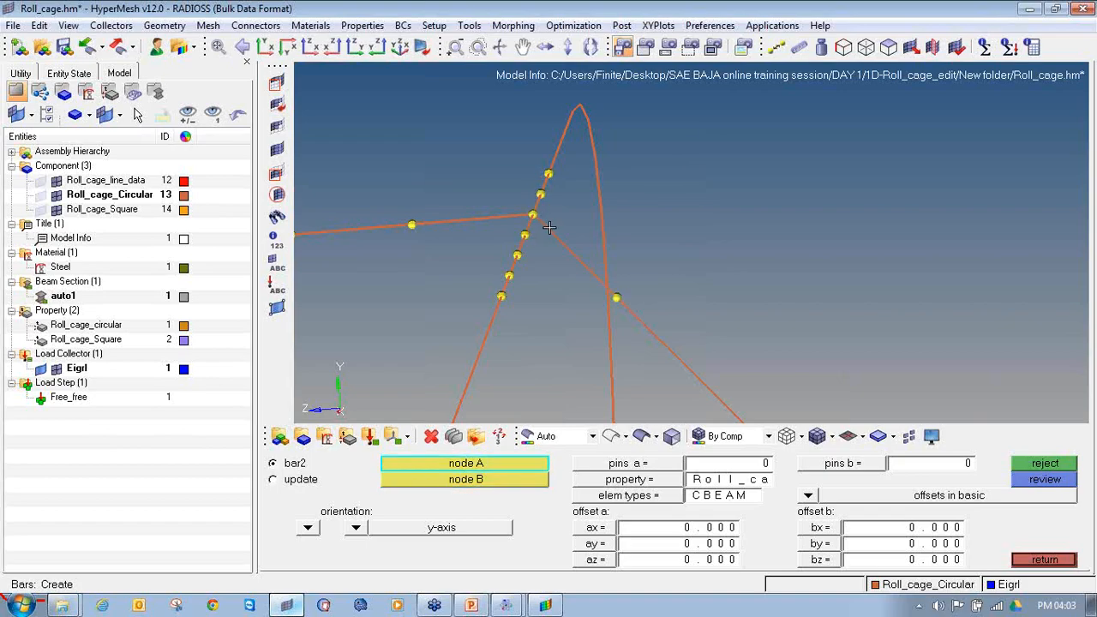
# Step: Clear all temporary nodes from the repaired upper main hoop joint
pyautogui.keyDown('ctrl'); pyautogui.scroll(-6, 550, 227); pyautogui.keyUp('ctrl')
pyautogui.hotkey('shift', 'F2')
pyautogui.click(1027, 512)
# Step: Add temporary nodes around the four joints where the intermediate side and cross members meet the front and second-hoop vertical posts
pyautogui.keyDown('ctrl'); pyautogui.scroll(-4, 798, 255); pyautogui.keyUp('ctrl')
pyautogui.keyDown('ctrl'); pyautogui.scroll(-3, 700, 225); pyautogui.keyUp('ctrl')
pyautogui.keyDown('ctrl'); pyautogui.scroll(7, 578, 351); pyautogui.keyUp('ctrl')
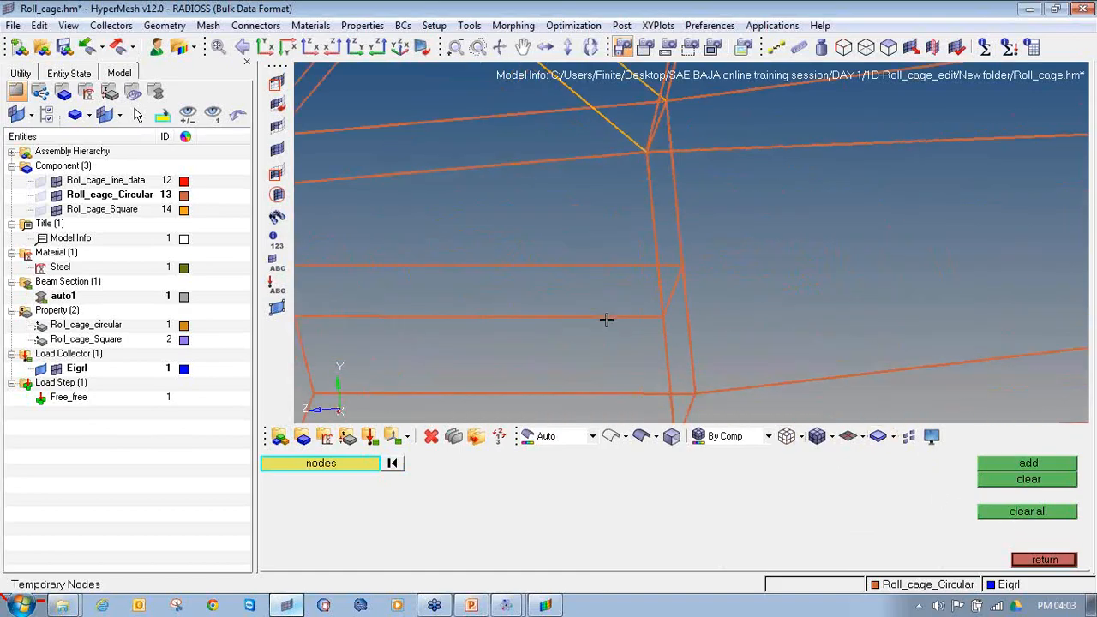
pyautogui.keyDown('ctrl'); pyautogui.moveTo(673, 329); pyautogui.dragTo(598, 260); pyautogui.keyUp('ctrl')
pyautogui.keyDown('shift'); pyautogui.moveTo(704, 244); pyautogui.dragTo(648, 196); pyautogui.keyUp('shift')
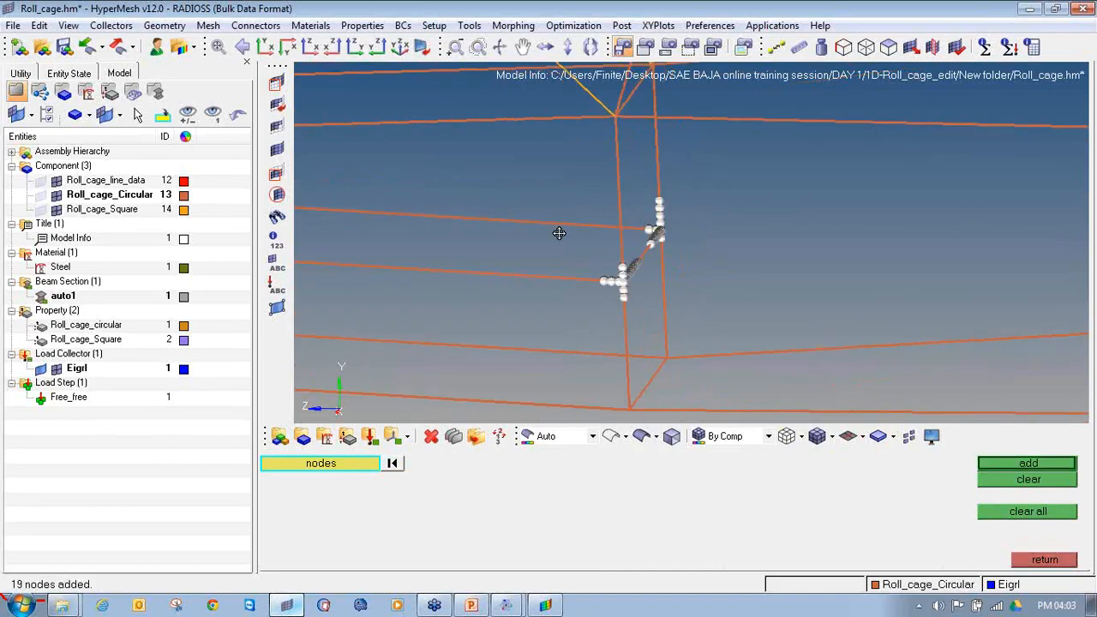
pyautogui.keyDown('ctrl'); pyautogui.moveTo(558, 233); pyautogui.dragTo(787, 259, button='right'); pyautogui.keyUp('ctrl')
pyautogui.keyDown('shift'); pyautogui.moveTo(476, 294); pyautogui.dragTo(448, 275); pyautogui.keyUp('shift')
pyautogui.keyDown('shift'); pyautogui.moveTo(524, 254); pyautogui.dragTo(483, 221); pyautogui.keyUp('shift')
pyautogui.keyDown('shift'); pyautogui.moveTo(479, 289); pyautogui.dragTo(445, 266); pyautogui.keyUp('shift')
pyautogui.middleClick(437, 286)
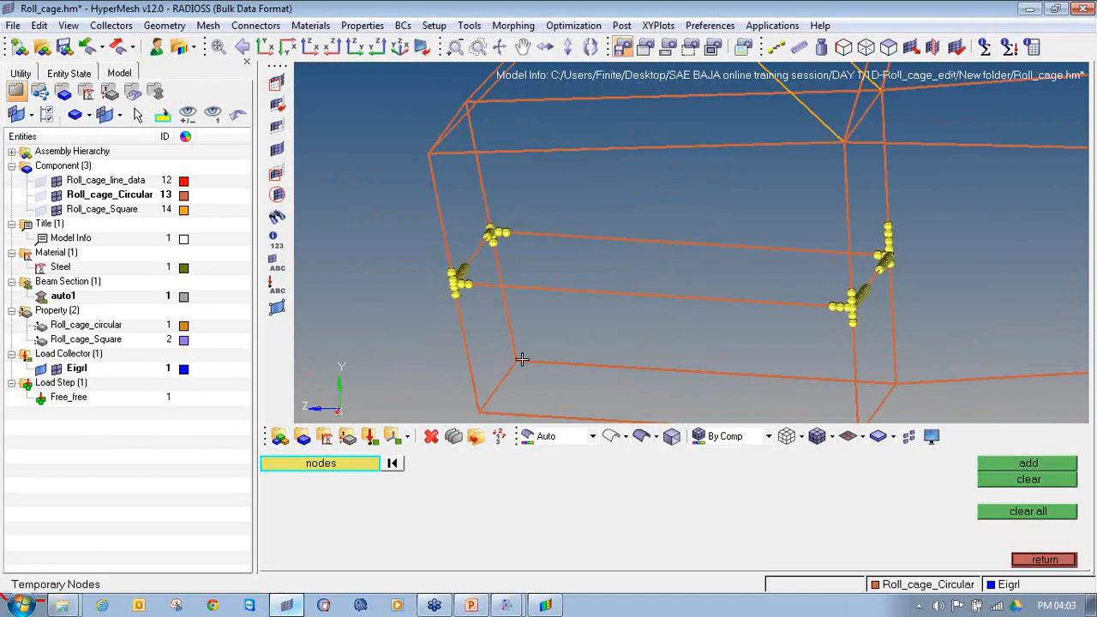
# Step: Add temporary nodes around the two floor-level joints at the base of the second hoop's posts
pyautogui.keyDown('ctrl'); pyautogui.moveTo(715, 393); pyautogui.dragTo(677, 345, button='right'); pyautogui.keyUp('ctrl')
pyautogui.keyDown('ctrl'); pyautogui.moveTo(817, 380); pyautogui.dragTo(664, 317, button='right'); pyautogui.keyUp('ctrl')
pyautogui.keyDown('shift'); pyautogui.moveTo(692, 342); pyautogui.dragTo(639, 294); pyautogui.keyUp('shift')
pyautogui.keyDown('shift'); pyautogui.moveTo(714, 281); pyautogui.dragTo(672, 252); pyautogui.keyUp('shift')
pyautogui.middleClick(684, 275)
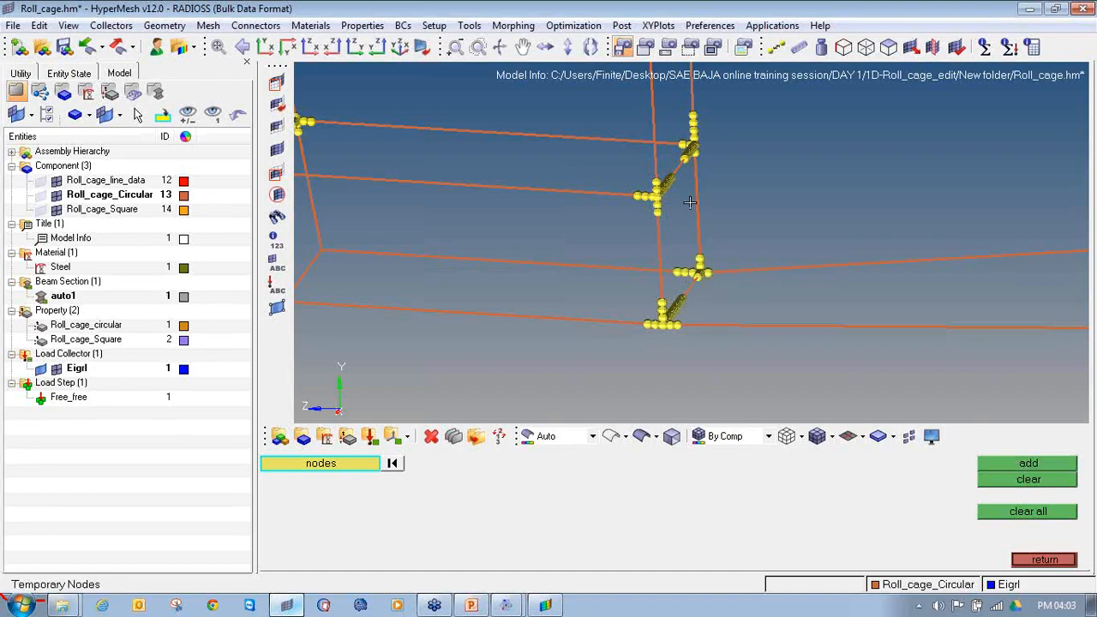
# Step: Delete the end beam elements of the side and cross members that stop beside the near second-hoop post
pyautogui.keyDown('ctrl'); pyautogui.moveTo(689, 201); pyautogui.dragTo(647, 263, button='right'); pyautogui.keyUp('ctrl')
pyautogui.keyDown('ctrl'); pyautogui.scroll(1, 673, 188); pyautogui.keyUp('ctrl')
pyautogui.keyDown('ctrl'); pyautogui.scroll(3, 603, 288); pyautogui.keyUp('ctrl')
pyautogui.keyDown('ctrl'); pyautogui.scroll(2, 624, 276); pyautogui.keyUp('ctrl')
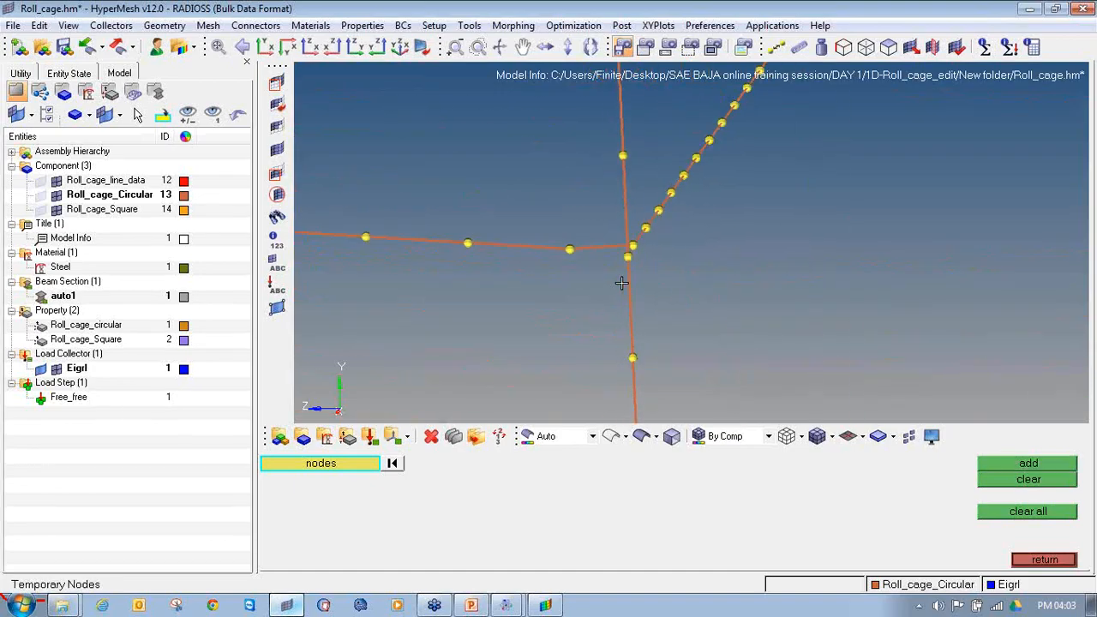
pyautogui.keyDown('ctrl'); pyautogui.moveTo(634, 262); pyautogui.dragTo(608, 253); pyautogui.keyUp('ctrl')
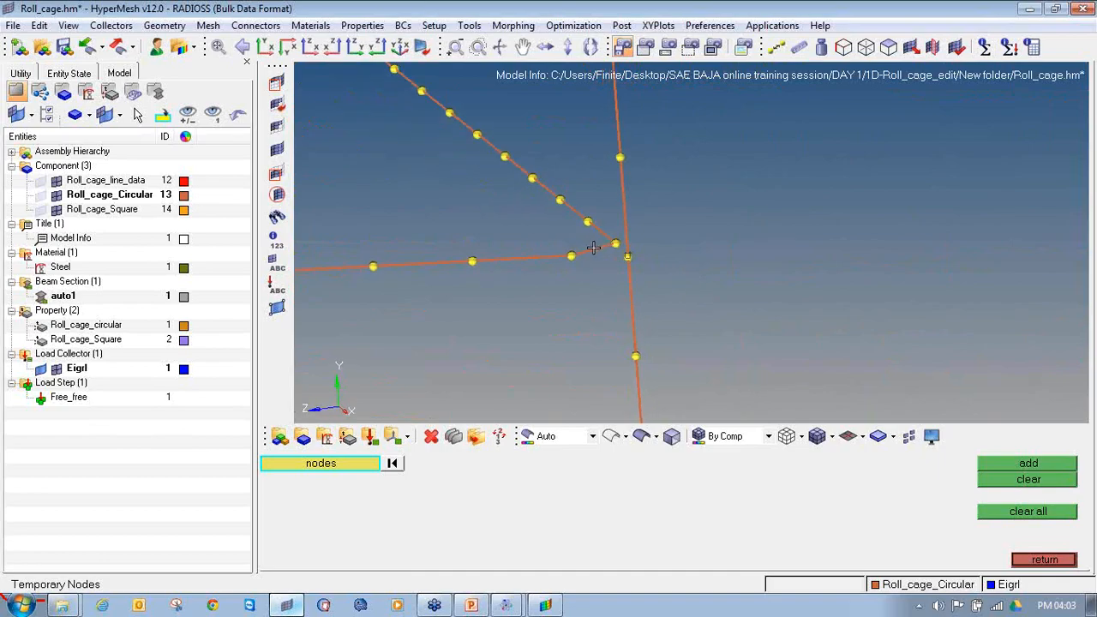
pyautogui.press('F2')
pyautogui.click(592, 250)
pyautogui.middleClick(597, 259)
pyautogui.keyDown('ctrl'); pyautogui.moveTo(605, 281); pyautogui.dragTo(588, 277); pyautogui.keyUp('ctrl')
pyautogui.press('Escape')
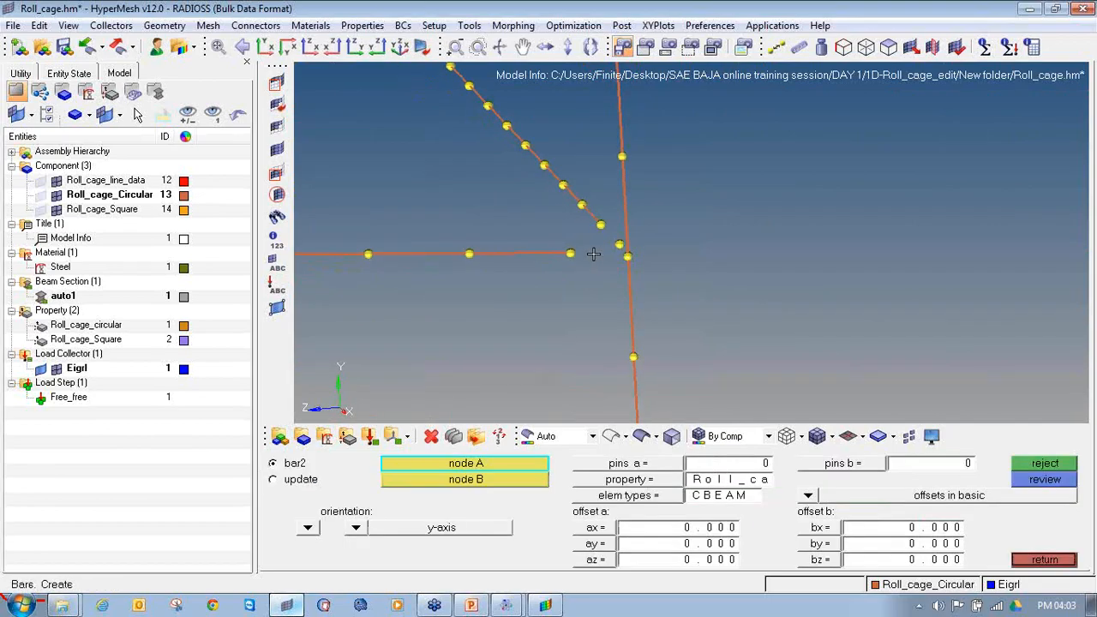
# Step: Create bar2 elements connecting the side member's and cross member's end nodes to the near second-hoop post's node
pyautogui.click(572, 254)
pyautogui.click(628, 256)
pyautogui.click(601, 225)
pyautogui.click(629, 257)
pyautogui.keyDown('ctrl'); pyautogui.scroll(-12, 612, 294); pyautogui.keyUp('ctrl')
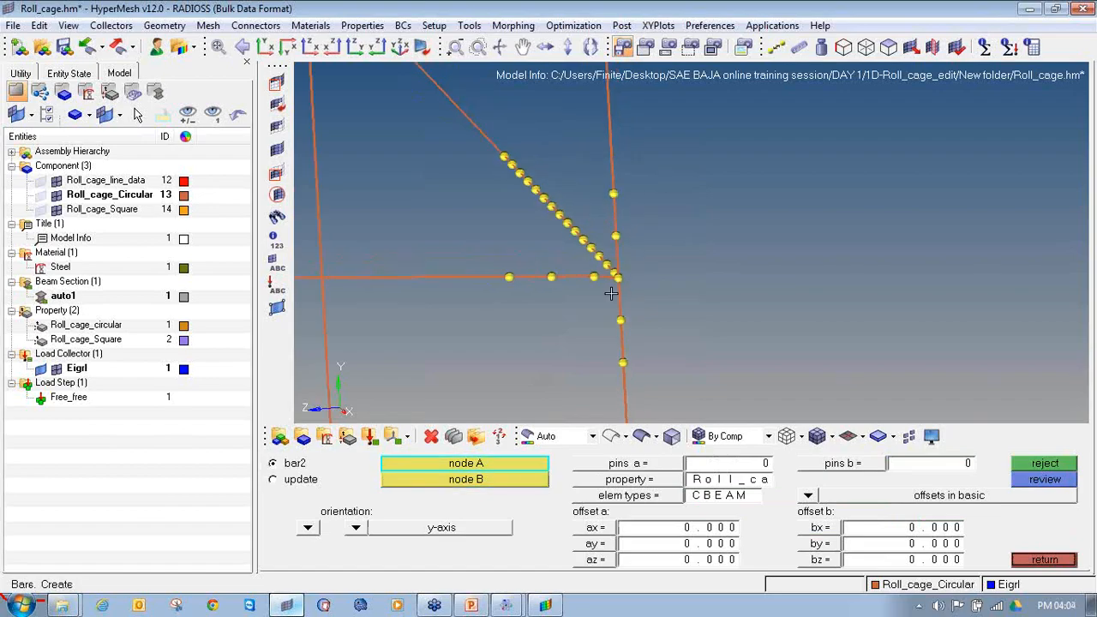
# Step: Compare the beam mesh with the roll cage line geometry at the opposite second-hoop joint by toggling their display
pyautogui.keyDown('ctrl'); pyautogui.scroll(10, 552, 239); pyautogui.keyUp('ctrl')
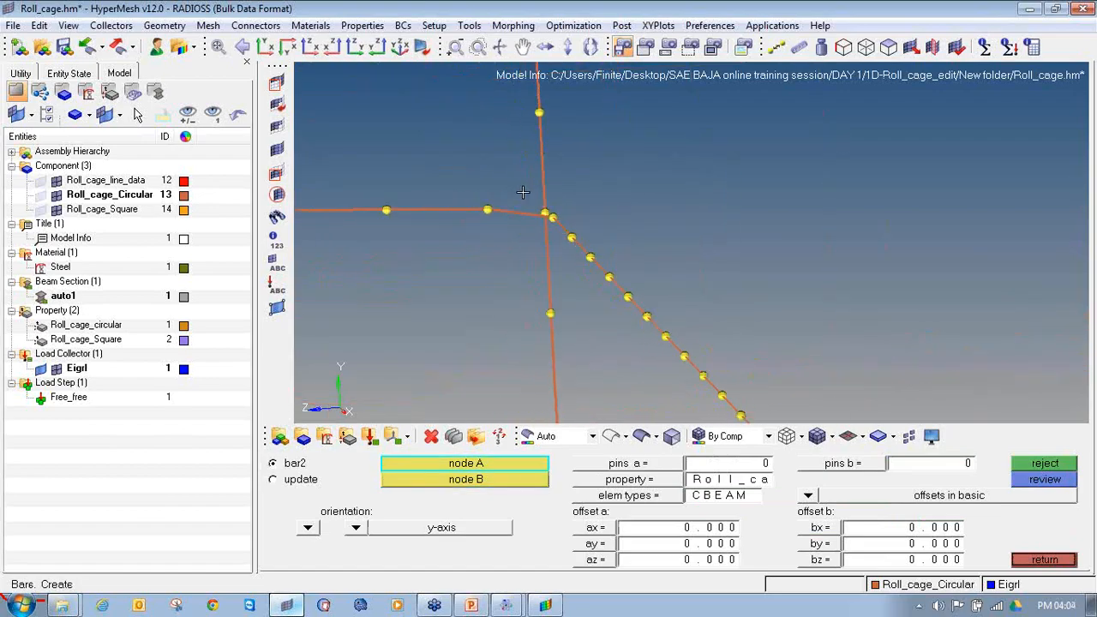
pyautogui.keyDown('ctrl'); pyautogui.moveTo(573, 236); pyautogui.dragTo(412, 214); pyautogui.keyUp('ctrl')
pyautogui.click(58, 198)
pyautogui.click(40, 181)
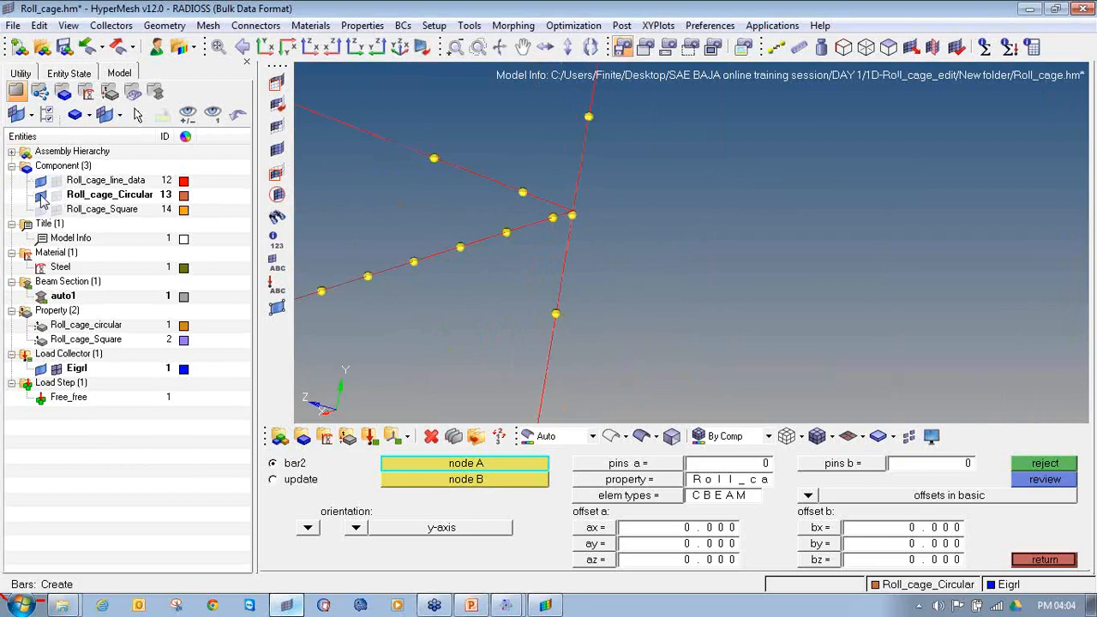
pyautogui.keyDown('ctrl'); pyautogui.moveTo(639, 232); pyautogui.dragTo(400, 215); pyautogui.keyUp('ctrl')
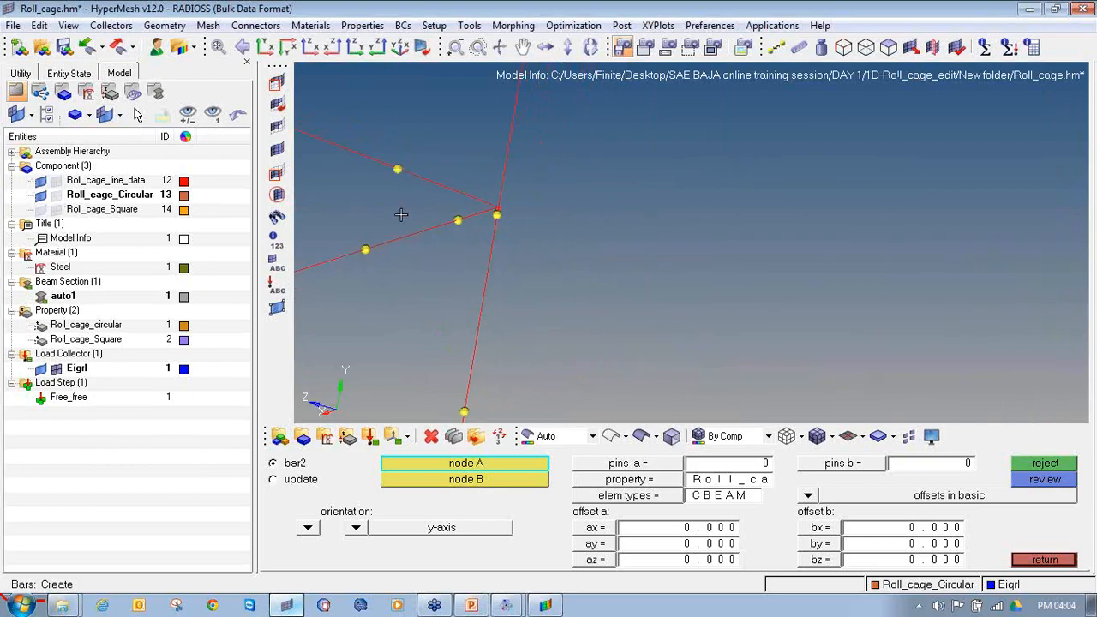
pyautogui.click(41, 180)
pyautogui.click(41, 196)
pyautogui.click(56, 181)
pyautogui.click(57, 195)
# Step: Delete the end beam elements of the side and cross members that miss the opposite second-hoop post
pyautogui.keyDown('ctrl'); pyautogui.moveTo(504, 294); pyautogui.dragTo(555, 317); pyautogui.keyUp('ctrl')
pyautogui.press('F2')
pyautogui.click(546, 288)
pyautogui.click(548, 259)
pyautogui.middleClick(546, 276)
pyautogui.press('F2')
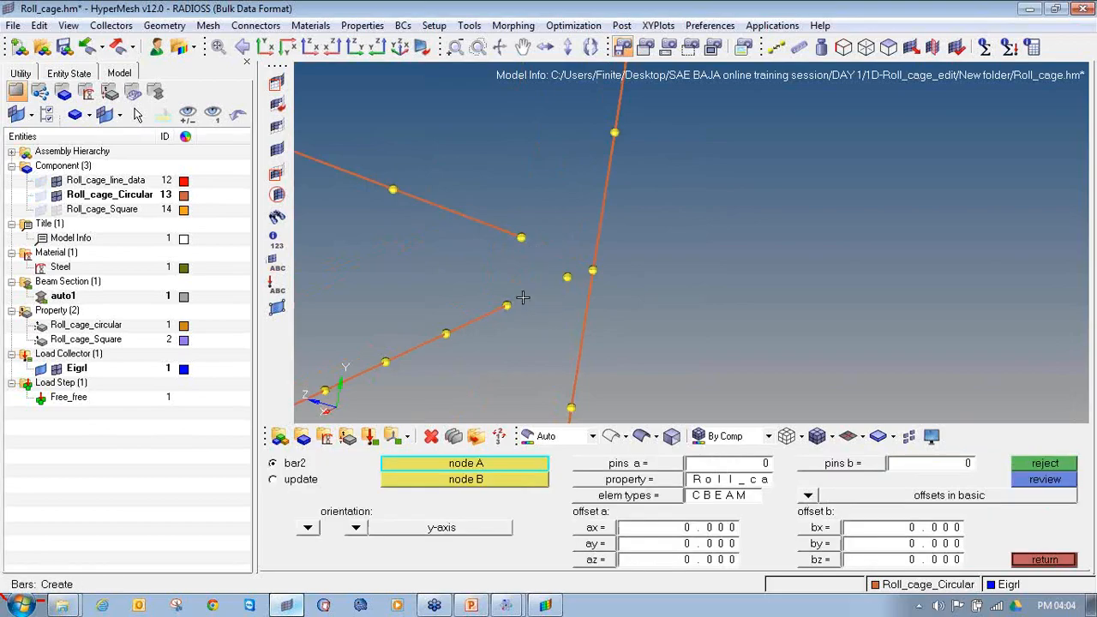
# Step: Create bar2 elements connecting the cross member's and side member's end nodes to the opposite second-hoop post's node
pyautogui.click(506, 307)
pyautogui.click(590, 270)
pyautogui.click(522, 237)
pyautogui.click(595, 271)
pyautogui.keyDown('ctrl'); pyautogui.scroll(-10, 590, 276); pyautogui.keyUp('ctrl')
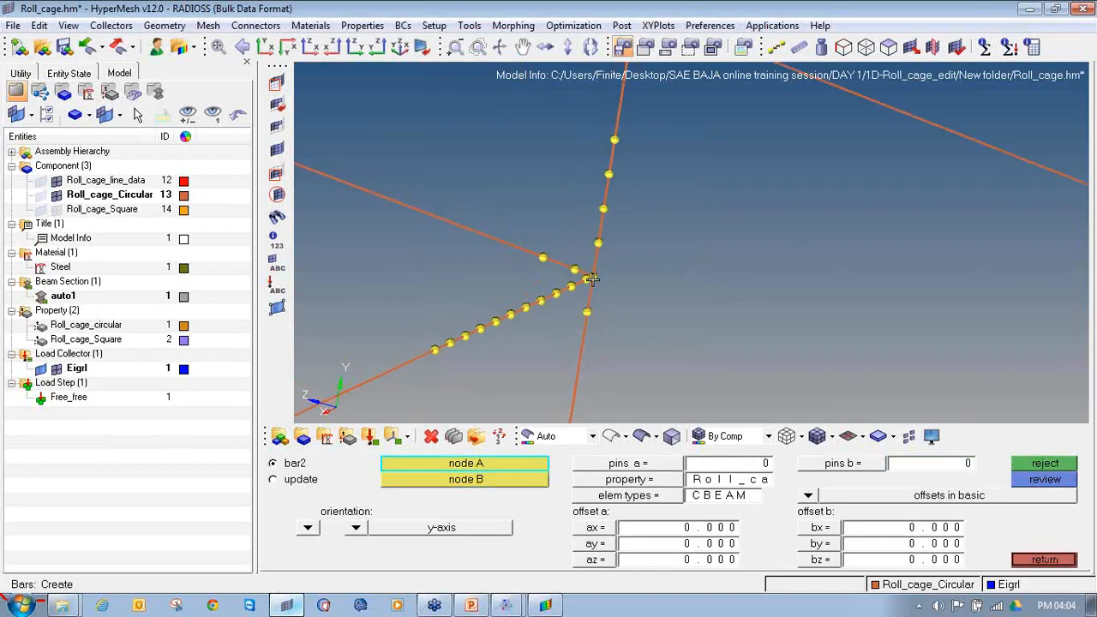
# Step: Delete the beam elements meeting at the first front post joint, freeing its central node
pyautogui.keyDown('ctrl'); pyautogui.moveTo(326, 192); pyautogui.dragTo(527, 250, button='right'); pyautogui.keyUp('ctrl')
pyautogui.keyDown('ctrl'); pyautogui.scroll(10, 419, 232); pyautogui.keyUp('ctrl')
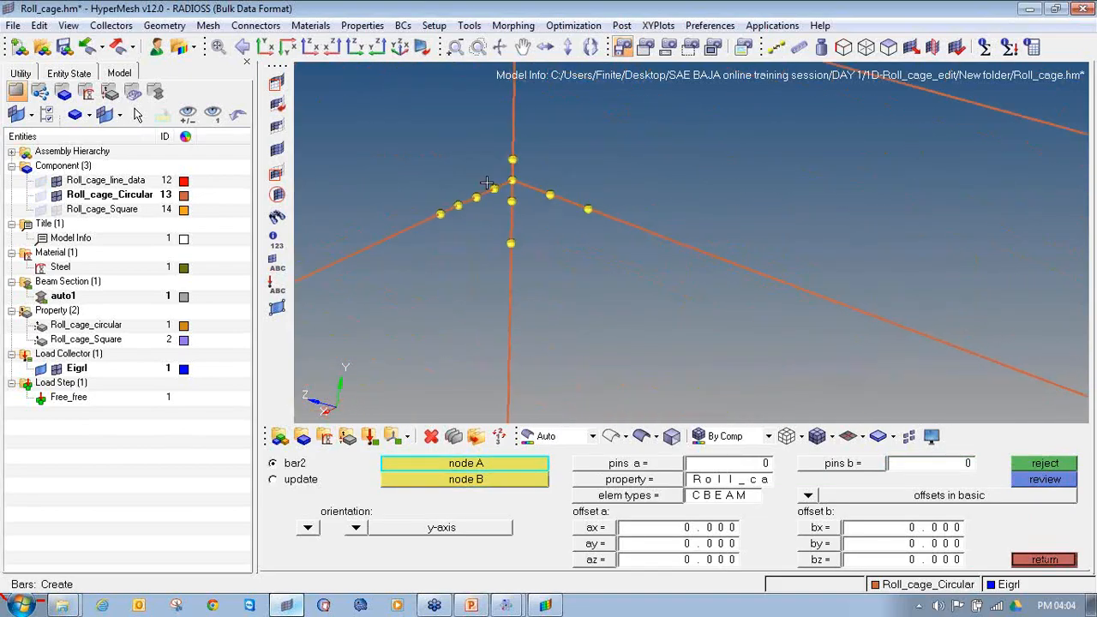
pyautogui.press('F2')
pyautogui.click(518, 183)
pyautogui.click(537, 160)
pyautogui.click(537, 191)
pyautogui.click(570, 187)
pyautogui.middleClick(557, 198)
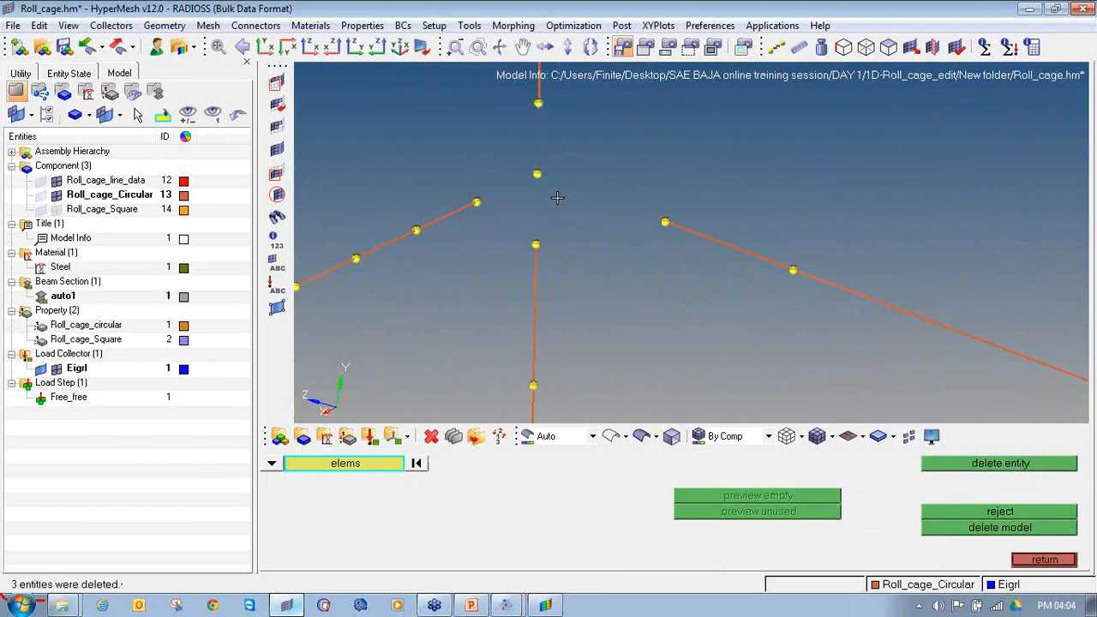
pyautogui.middleClick(558, 198)
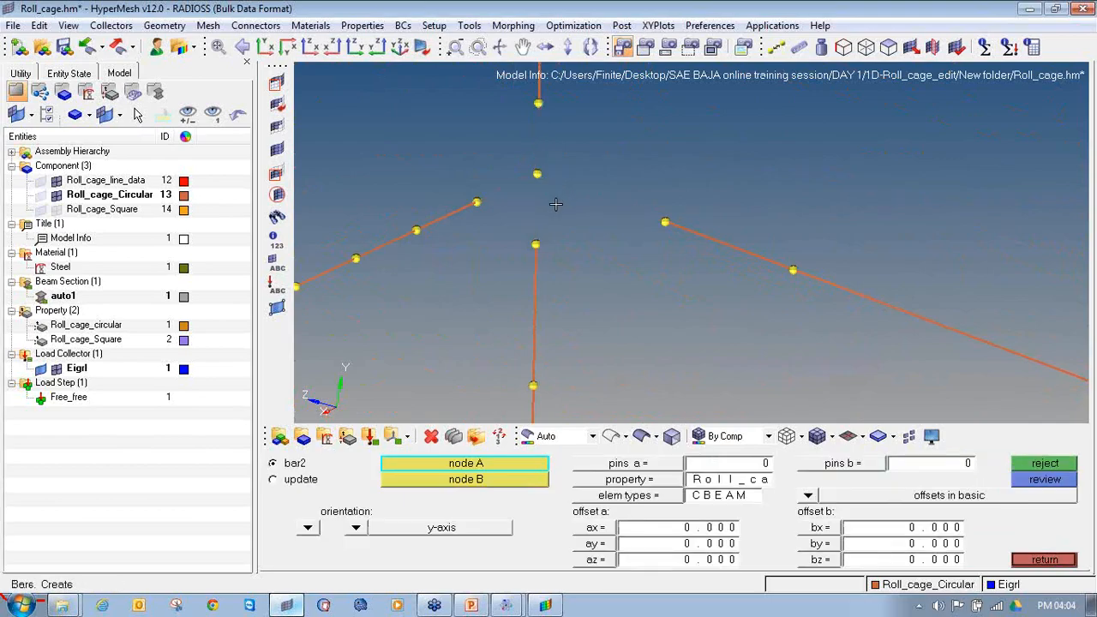
# Step: Create beam elements joining the cross member and side member to the first front post joint's central node
pyautogui.keyDown('ctrl'); pyautogui.moveTo(670, 316); pyautogui.dragTo(720, 300); pyautogui.keyUp('ctrl')
pyautogui.keyDown('ctrl'); pyautogui.middleClick(720, 300); pyautogui.keyUp('ctrl')
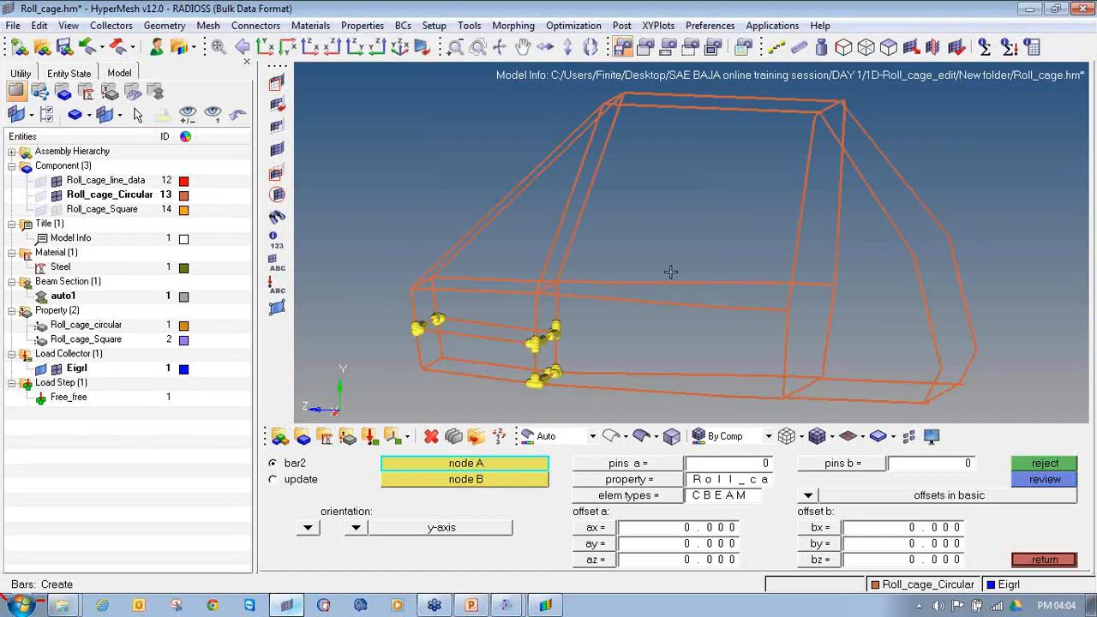
pyautogui.scroll(10, 626, 304)
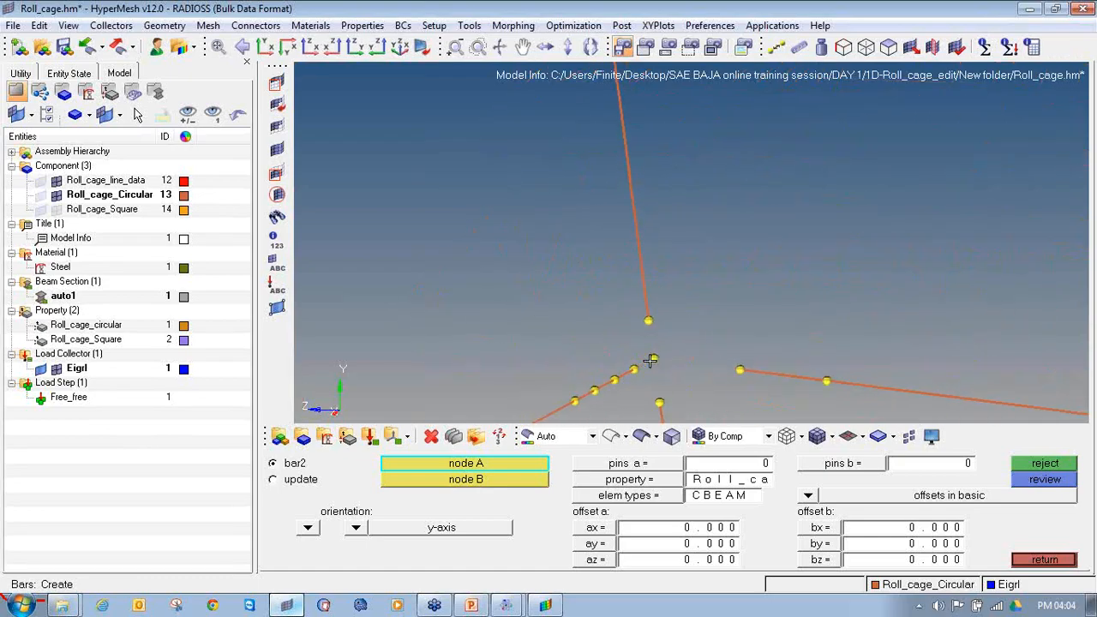
pyautogui.scroll(3, 629, 292)
pyautogui.click(635, 282)
pyautogui.click(777, 302)
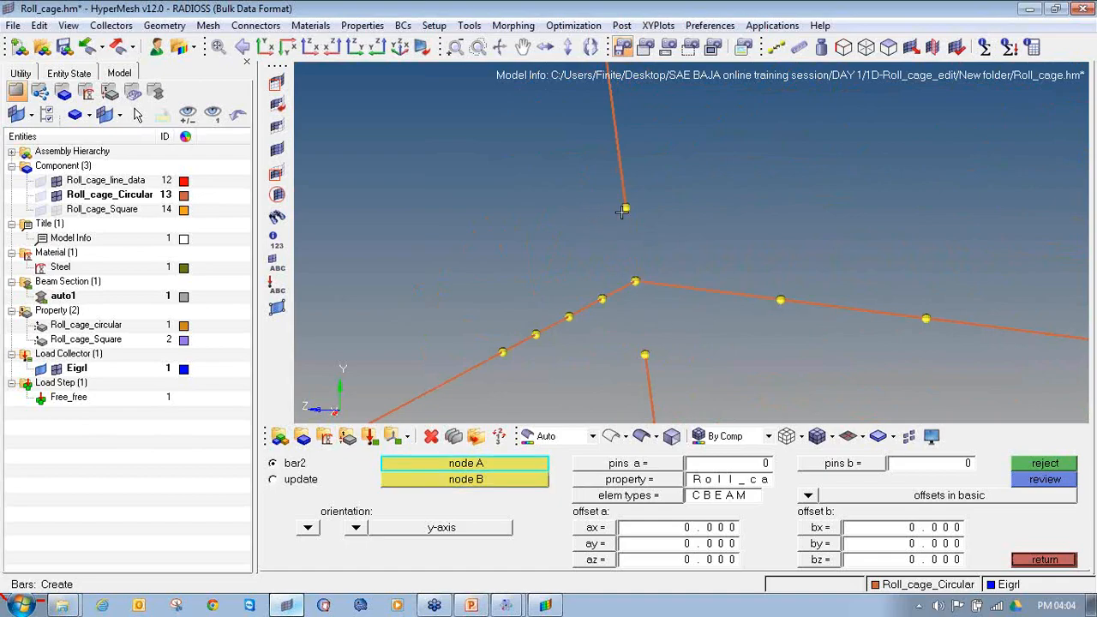
# Step: Set the bar orientation to z-axis and connect both vertical post segments to the first front joint's central node
pyautogui.click(356, 527)
pyautogui.click(348, 499)
pyautogui.click(642, 360)
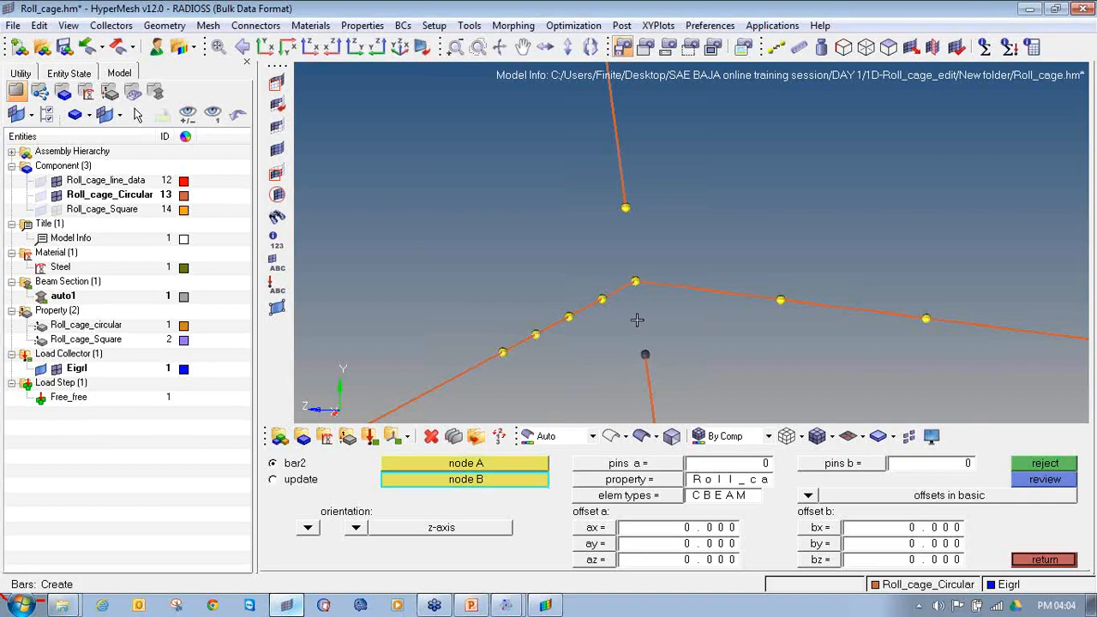
pyautogui.click(632, 283)
pyautogui.click(625, 208)
pyautogui.click(635, 282)
# Step: Delete the beam elements of the post, side member and cross member meeting at the other front joint
pyautogui.keyDown('ctrl'); pyautogui.moveTo(636, 282); pyautogui.dragTo(523, 300); pyautogui.keyUp('ctrl')
pyautogui.press('F2')
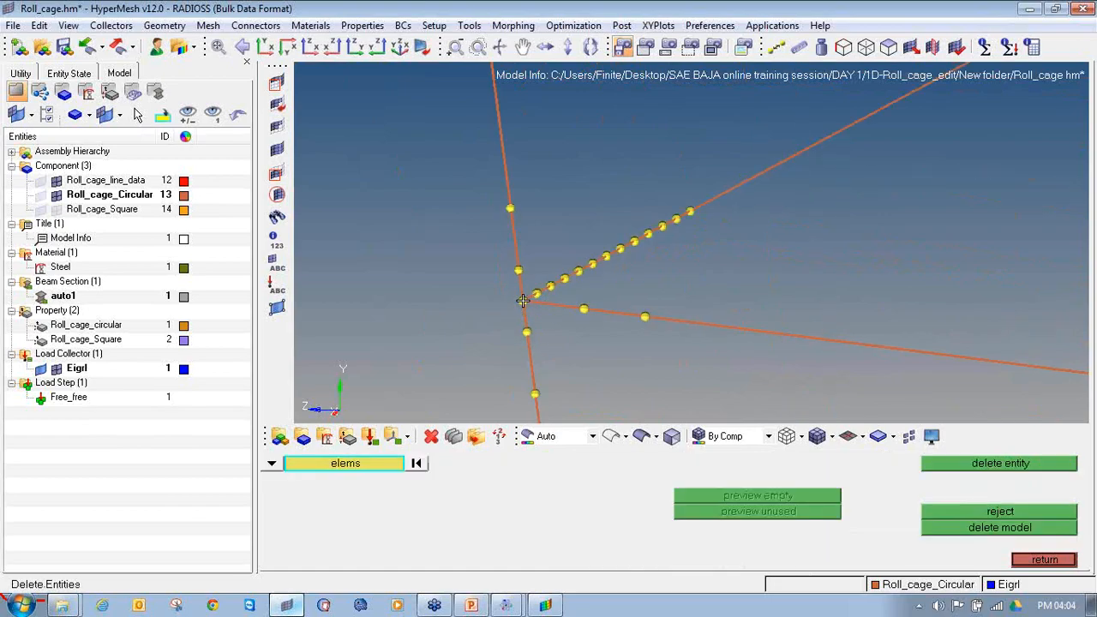
pyautogui.scroll(3, 522, 301)
pyautogui.click(519, 281)
pyautogui.middleClick(520, 283)
pyautogui.click(545, 303)
pyautogui.middleClick(546, 305)
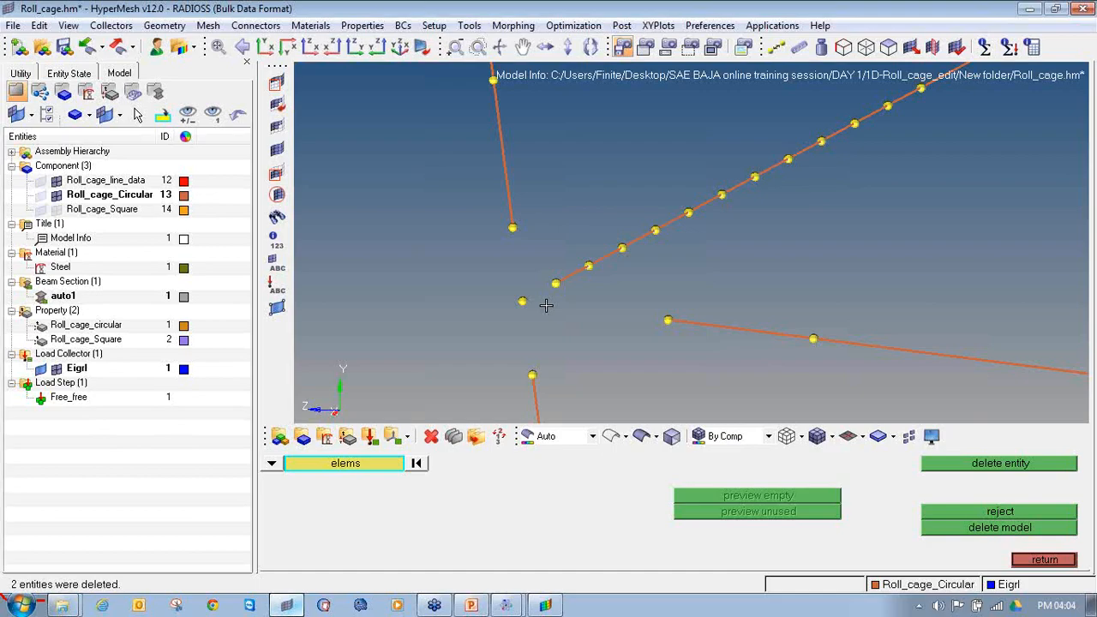
pyautogui.press('Escape')
# Step: Create z-axis oriented beam elements joining the upper and lower post segments to the other front joint's central node
pyautogui.click(513, 229)
pyautogui.click(520, 301)
pyautogui.click(531, 373)
pyautogui.click(522, 303)
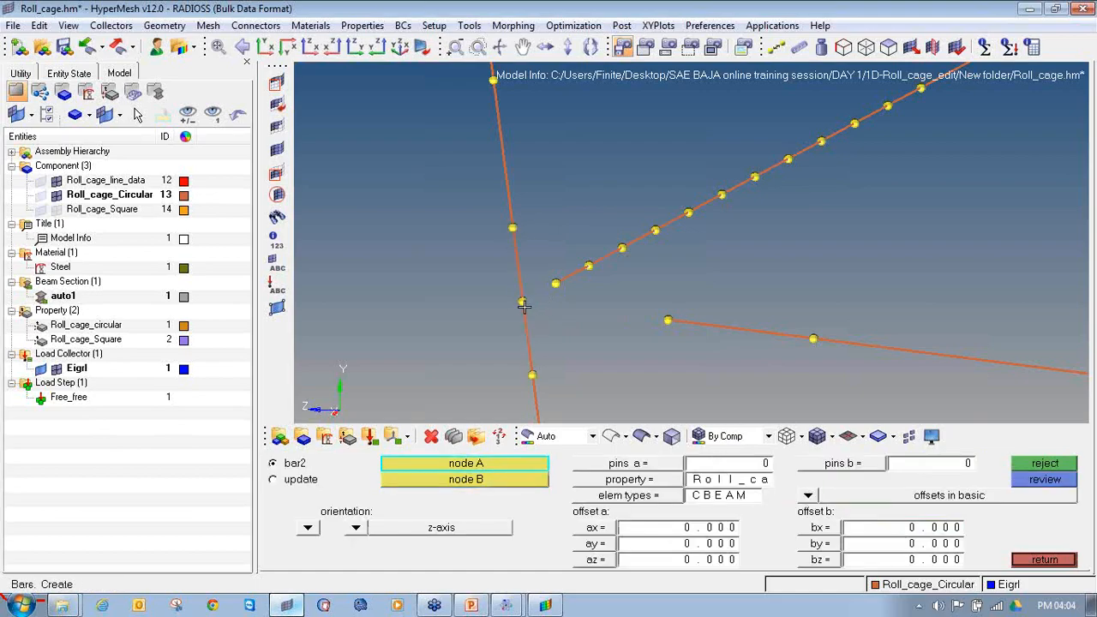
# Step: Set the bar orientation to y-axis and connect the side and cross members to the other front joint's central node
pyautogui.click(355, 528)
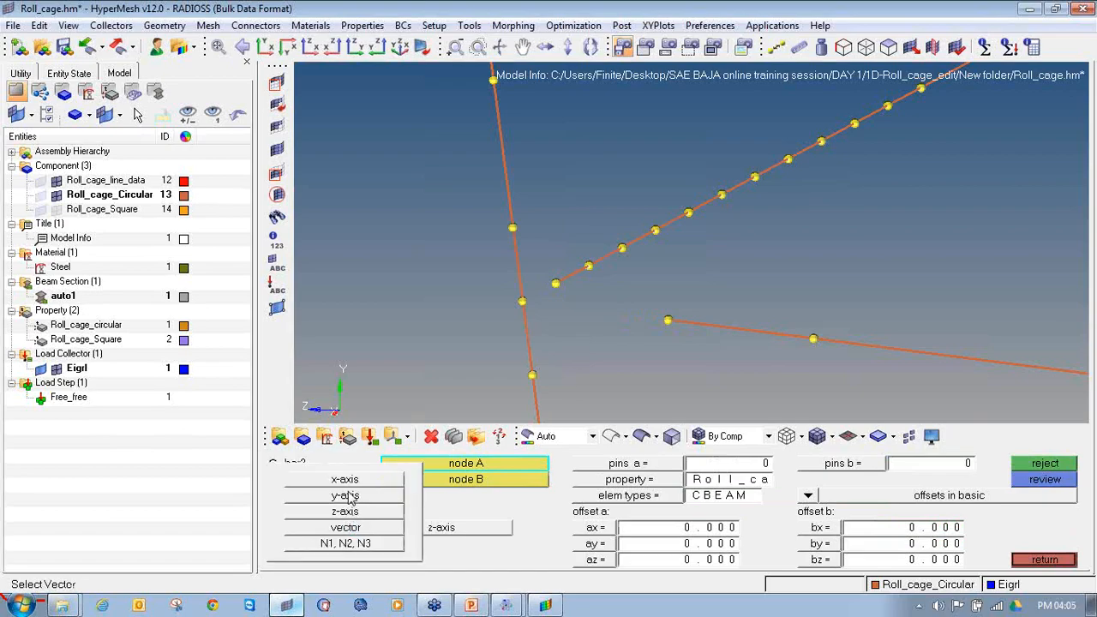
pyautogui.click(346, 498)
pyautogui.click(668, 320)
pyautogui.click(522, 301)
pyautogui.click(556, 283)
pyautogui.click(522, 301)
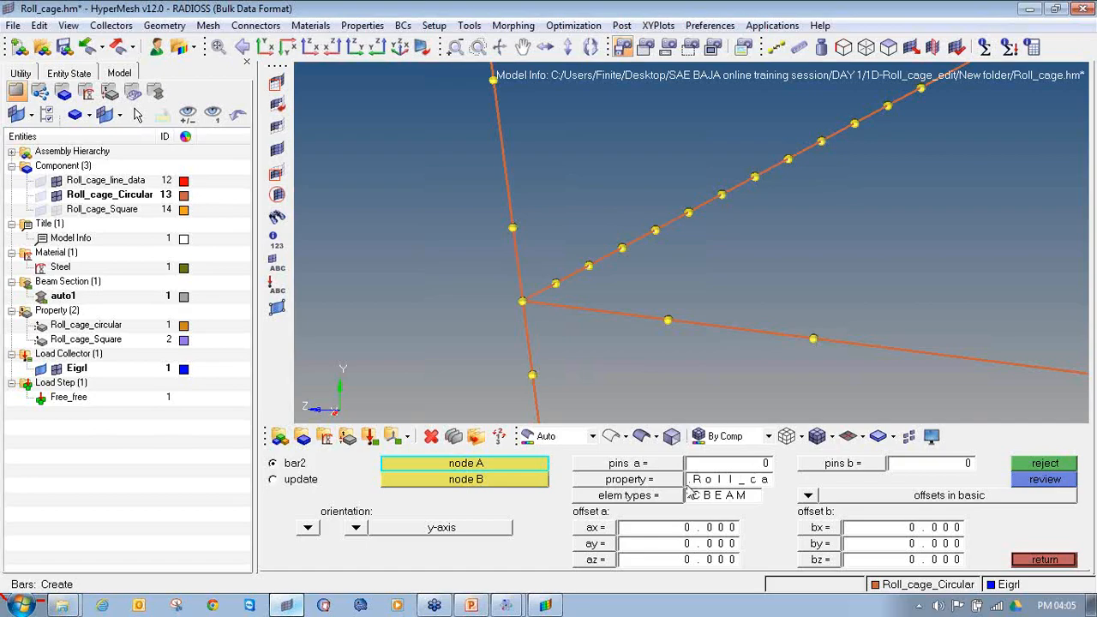
pyautogui.click(678, 482)
pyautogui.click(1044, 560)
# Step: Replace the cross member's end element at the first floor-level hoop joint with a beam to the vertical post's base node
pyautogui.keyDown('ctrl'); pyautogui.moveTo(674, 311); pyautogui.dragTo(785, 271); pyautogui.keyUp('ctrl')
pyautogui.keyDown('ctrl'); pyautogui.moveTo(785, 271); pyautogui.dragTo(771, 175, button='right'); pyautogui.keyUp('ctrl')
pyautogui.keyDown('ctrl'); pyautogui.scroll(12, 800, 324); pyautogui.keyUp('ctrl')
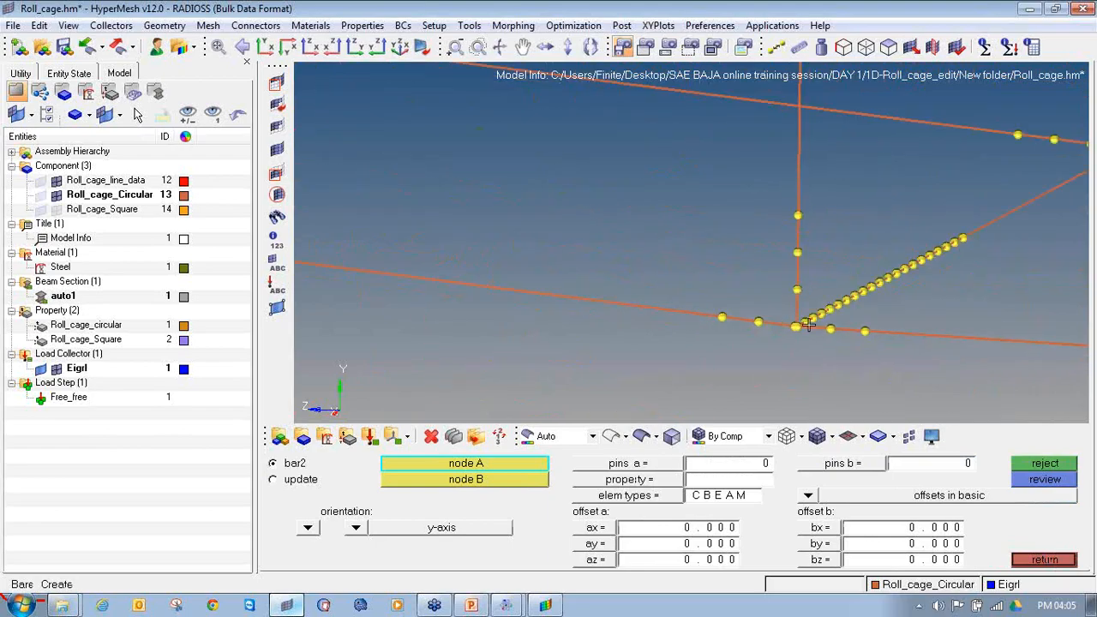
pyautogui.moveTo(743, 331)
pyautogui.keyDown('ctrl'); pyautogui.mouseDown()
pyautogui.moveTo(735, 335)
pyautogui.moveTo(821, 342)
pyautogui.moveTo(726, 345)
pyautogui.moveTo(733, 331)
pyautogui.mouseUp(); pyautogui.keyUp('ctrl')
pyautogui.press('F2')
pyautogui.click(735, 315)
pyautogui.middleClick(735, 315)
pyautogui.press('Escape')
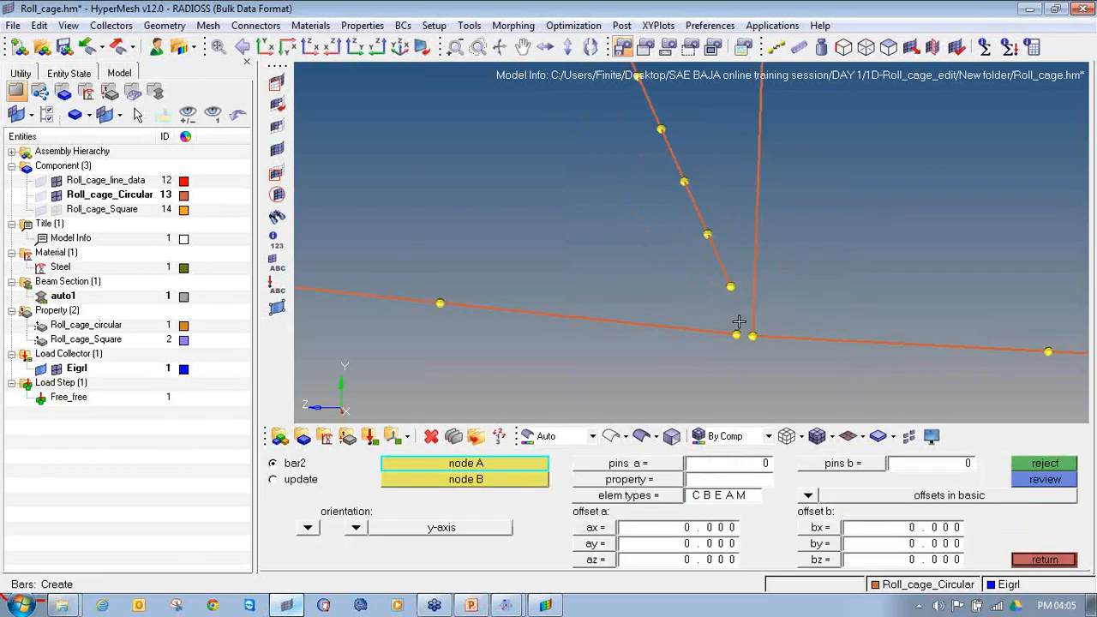
pyautogui.click(731, 286)
pyautogui.click(754, 337)
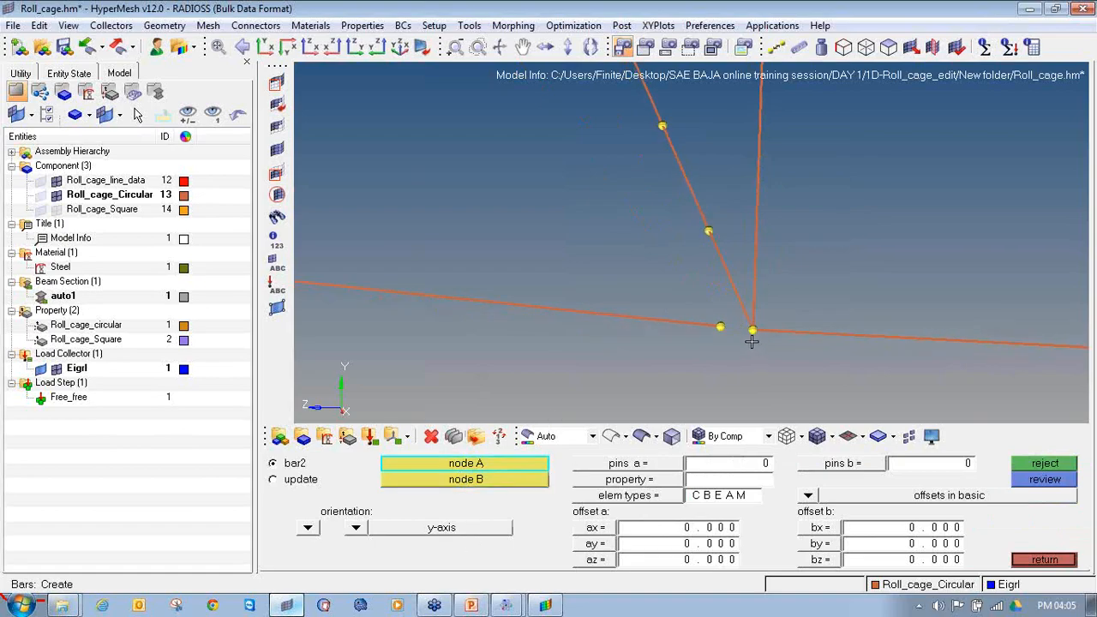
# Step: Replace the front floor rail's end element at this joint with a beam ending at the post's base node
pyautogui.scroll(-3, 708, 331)
pyautogui.scroll(2, 677, 331)
pyautogui.keyDown('ctrl'); pyautogui.moveTo(695, 326); pyautogui.dragTo(793, 324, button='right'); pyautogui.keyUp('ctrl')
pyautogui.keyDown('ctrl'); pyautogui.scroll(-2, 790, 322); pyautogui.keyUp('ctrl')
pyautogui.press('F2')
pyautogui.click(706, 315)
pyautogui.middleClick(704, 315)
pyautogui.press('Escape')
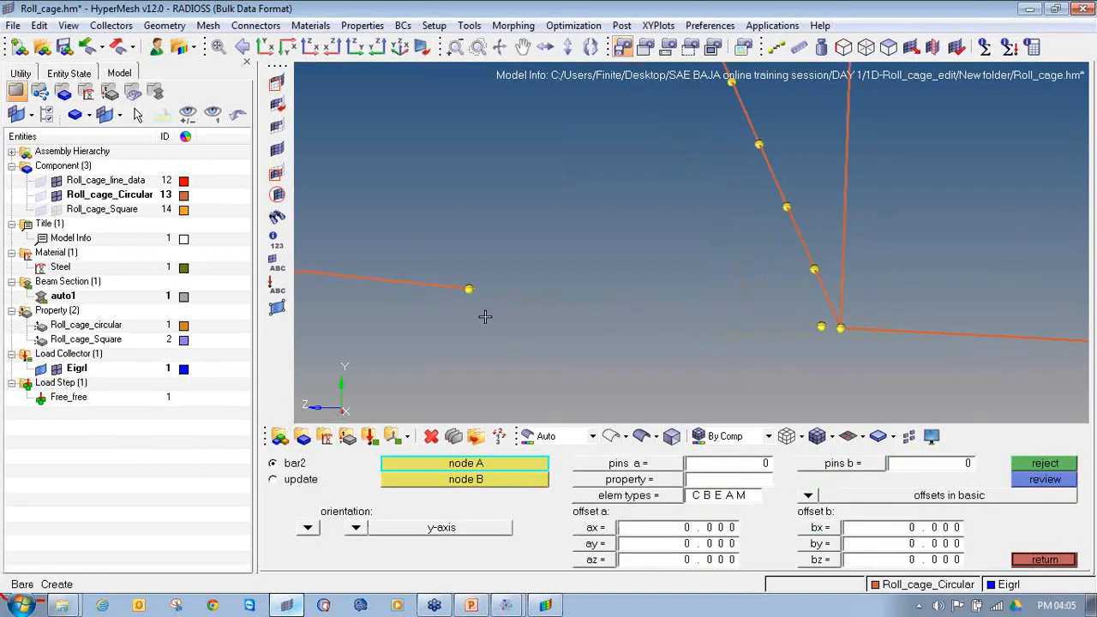
pyautogui.click(468, 289)
pyautogui.click(844, 328)
# Step: Replace the cross member's end element at the opposite floor-level joint with a beam to that post's base node
pyautogui.keyDown('ctrl'); pyautogui.scroll(-4, 814, 340); pyautogui.keyUp('ctrl')
pyautogui.scroll(5, 755, 232)
pyautogui.keyDown('ctrl'); pyautogui.moveTo(762, 233); pyautogui.dragTo(759, 224, button='right'); pyautogui.keyUp('ctrl')
pyautogui.press('F2')
pyautogui.click(778, 251)
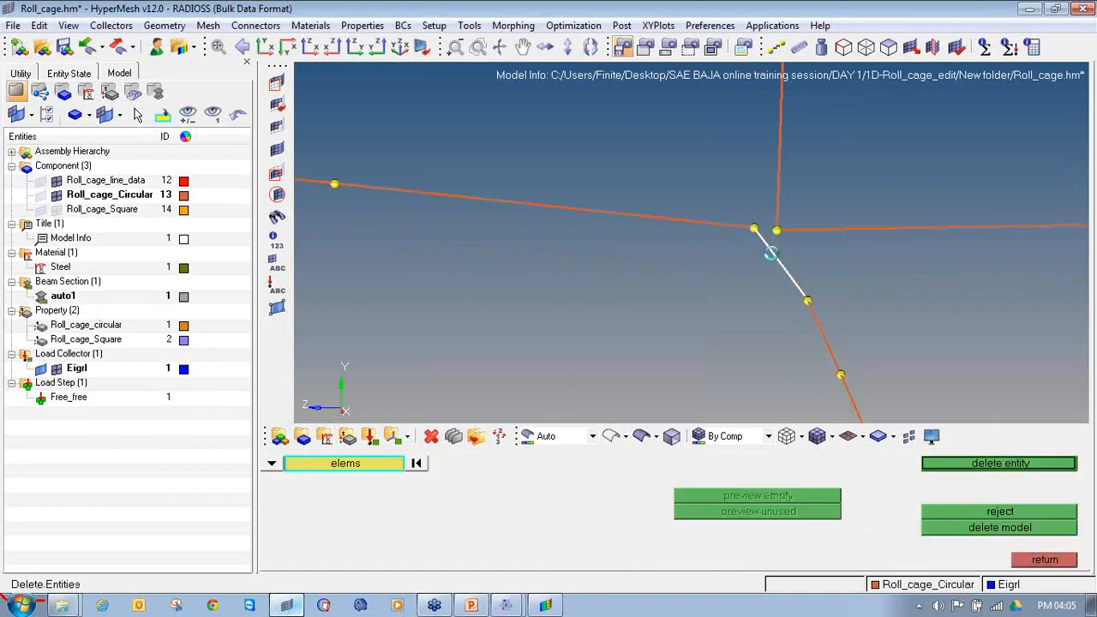
pyautogui.middleClick(789, 292)
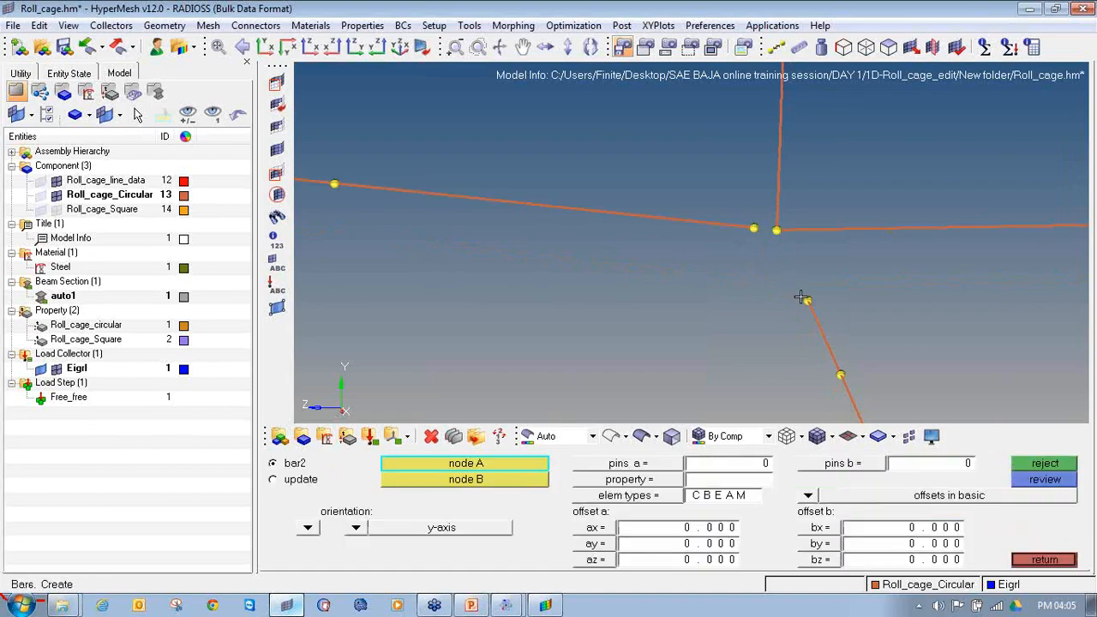
pyautogui.click(808, 299)
pyautogui.click(779, 229)
# Step: Replace the front floor rail's end element at the opposite floor-level joint with a beam to the post's base node
pyautogui.click(431, 437)
pyautogui.click(536, 205)
pyautogui.middleClick(434, 279)
pyautogui.click(325, 437)
pyautogui.click(335, 185)
pyautogui.click(779, 233)
pyautogui.press('Escape')
# Step: Clear all temporary nodes from the front and floor-level joints of the roll cage
pyautogui.keyDown('ctrl'); pyautogui.scroll(-8, 728, 259); pyautogui.keyUp('ctrl')
pyautogui.keyDown('ctrl'); pyautogui.scroll(-5, 728, 259); pyautogui.keyUp('ctrl')
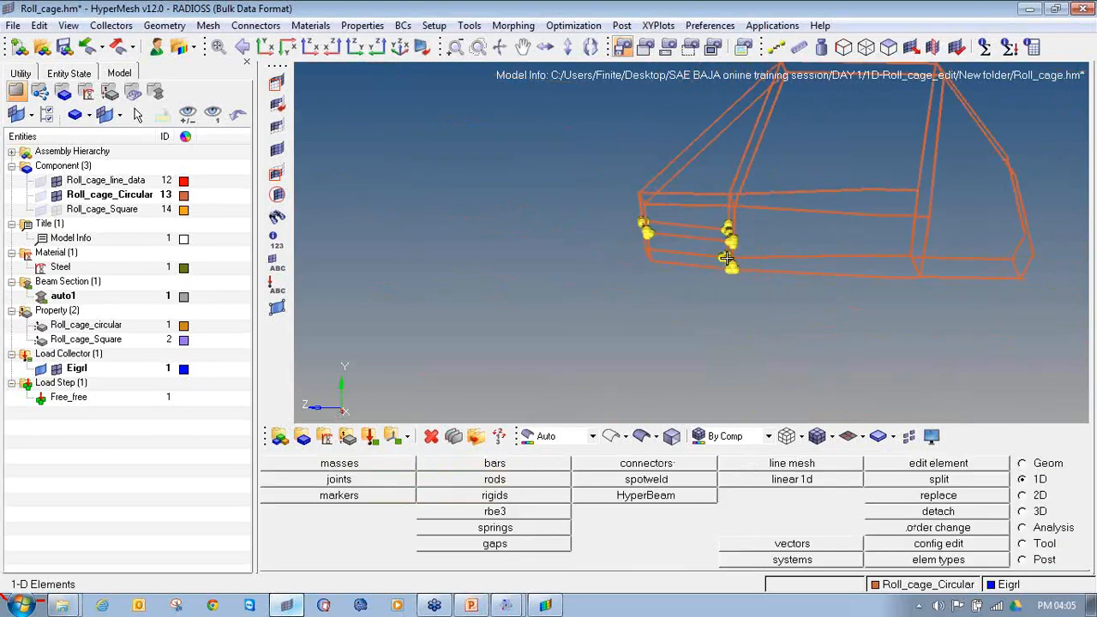
pyautogui.hotkey('shift', 'F2')
pyautogui.click(1009, 514)
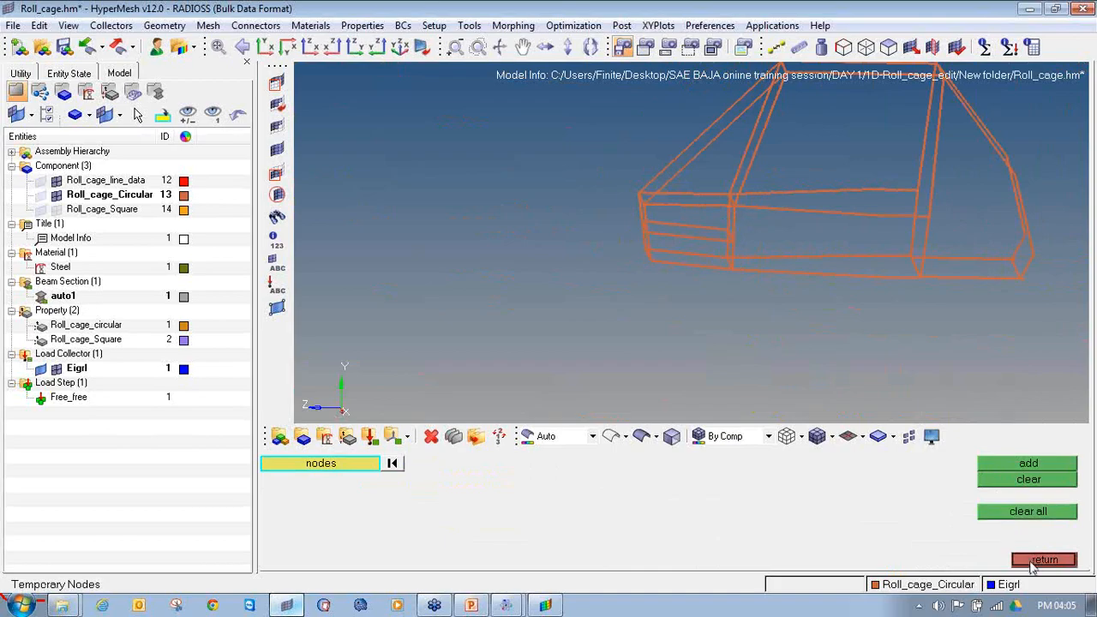
pyautogui.click(1036, 561)
# Step: Save the model as Roll_cage.hm inside the nested folder named New folder
pyautogui.click(14, 26)
pyautogui.click(62, 93)
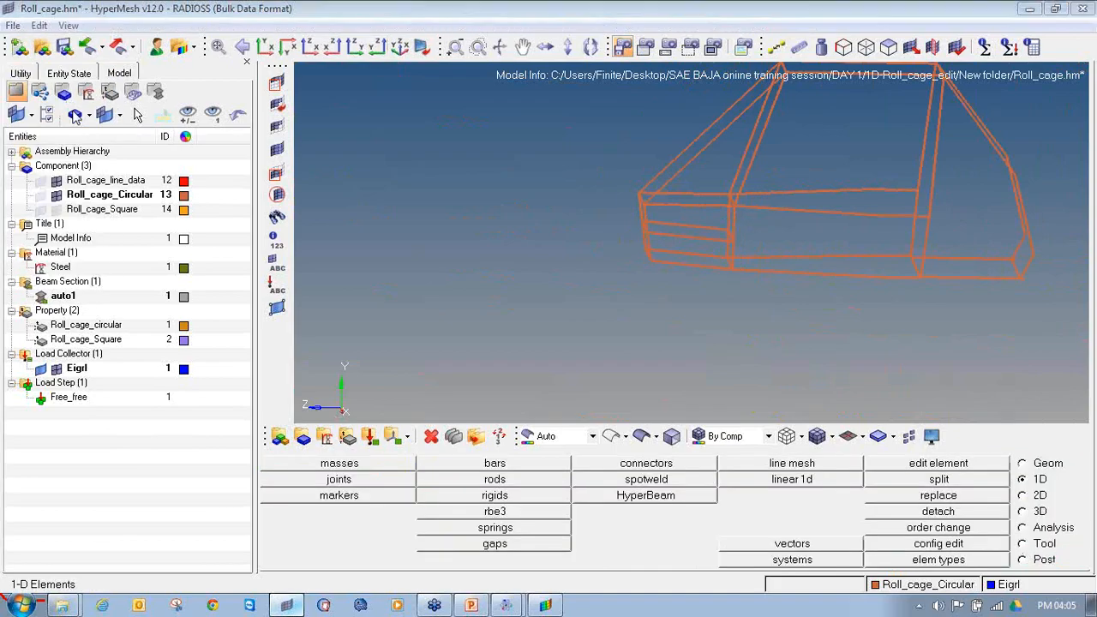
pyautogui.click(579, 40)
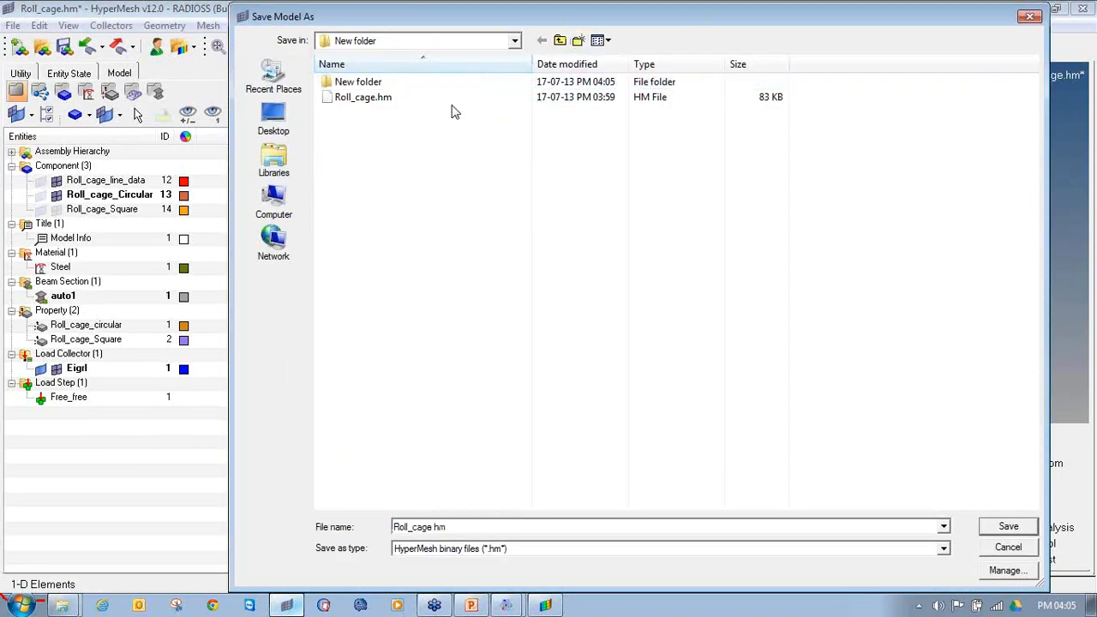
pyautogui.doubleClick(441, 86)
pyautogui.click(983, 527)
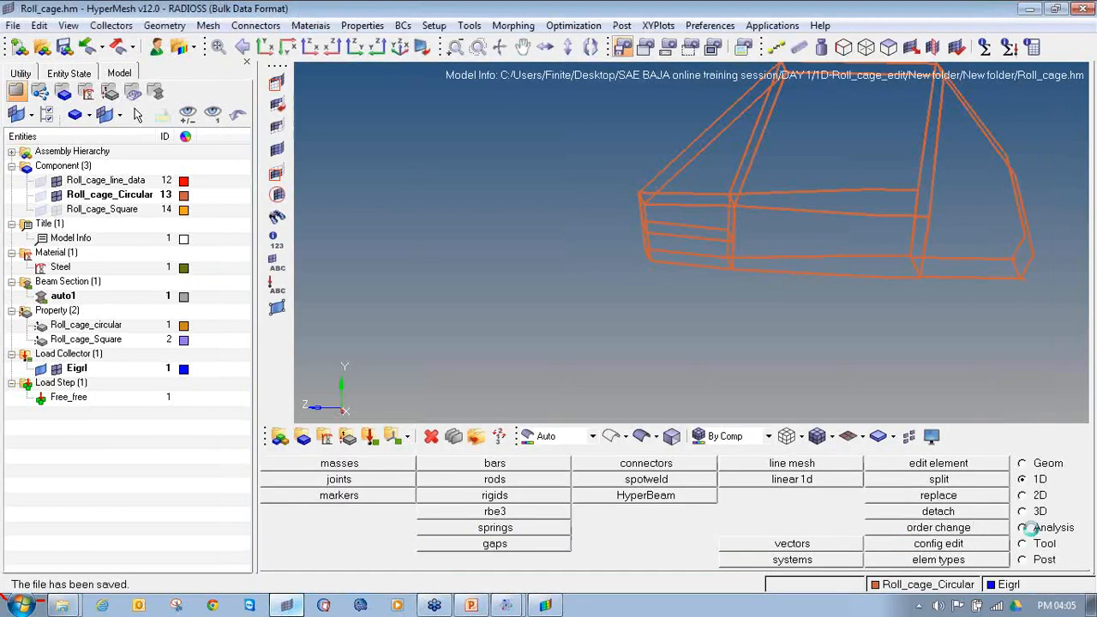
# Step: Display the Roll_cage_Square elements and run the Radioss analysis on Roll_cage.fem
pyautogui.click(1022, 529)
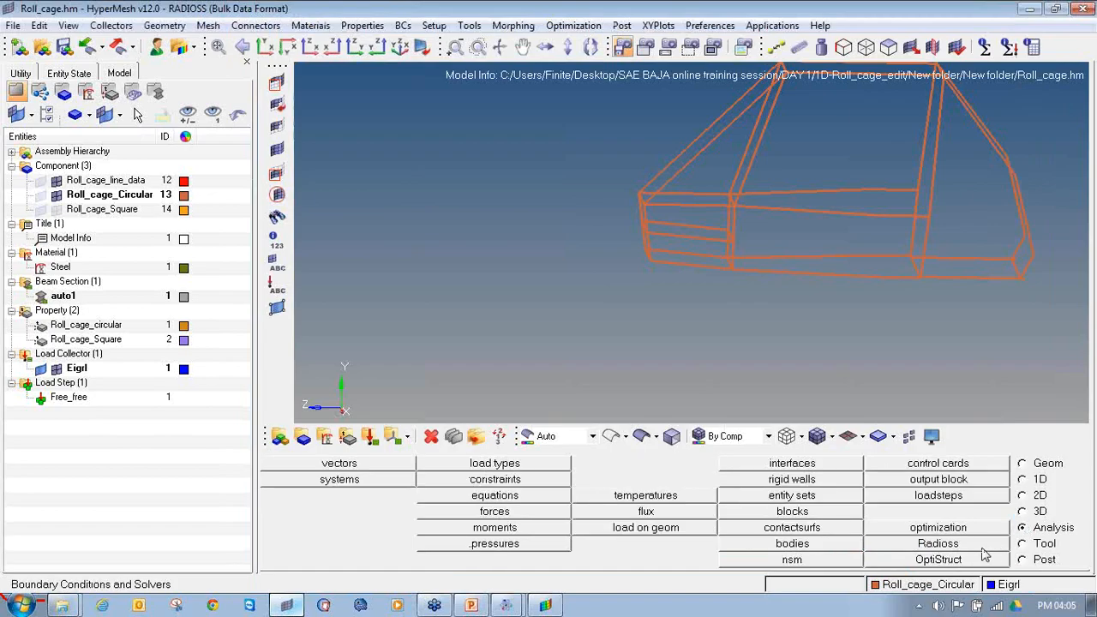
pyautogui.click(55, 211)
pyautogui.keyDown('ctrl'); pyautogui.moveTo(613, 221); pyautogui.dragTo(532, 255, button='right'); pyautogui.keyUp('ctrl')
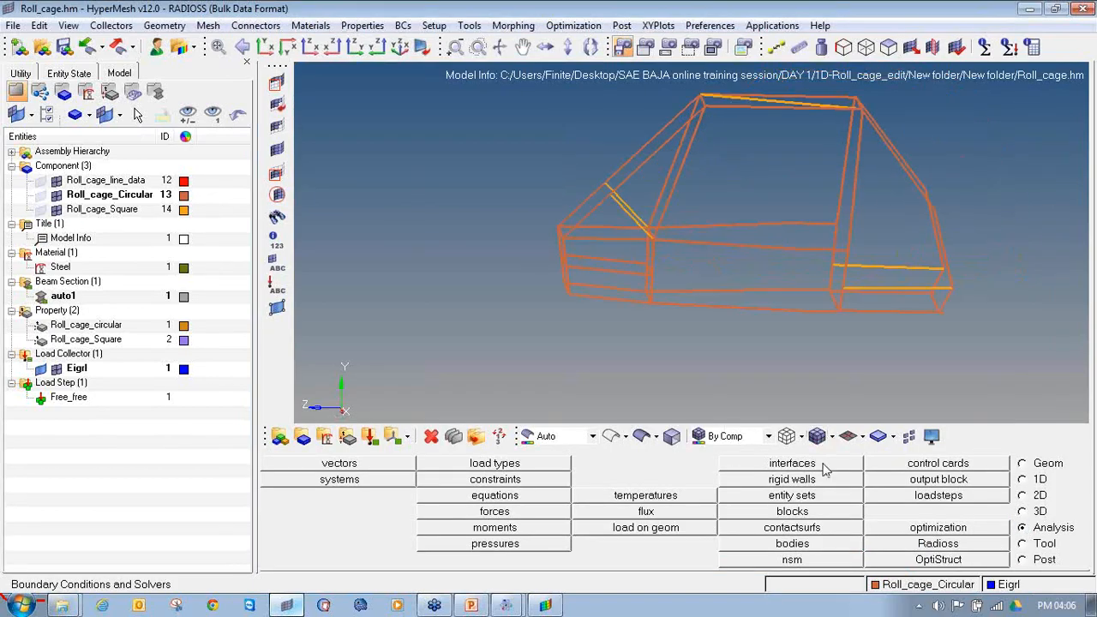
pyautogui.click(913, 547)
pyautogui.click(990, 468)
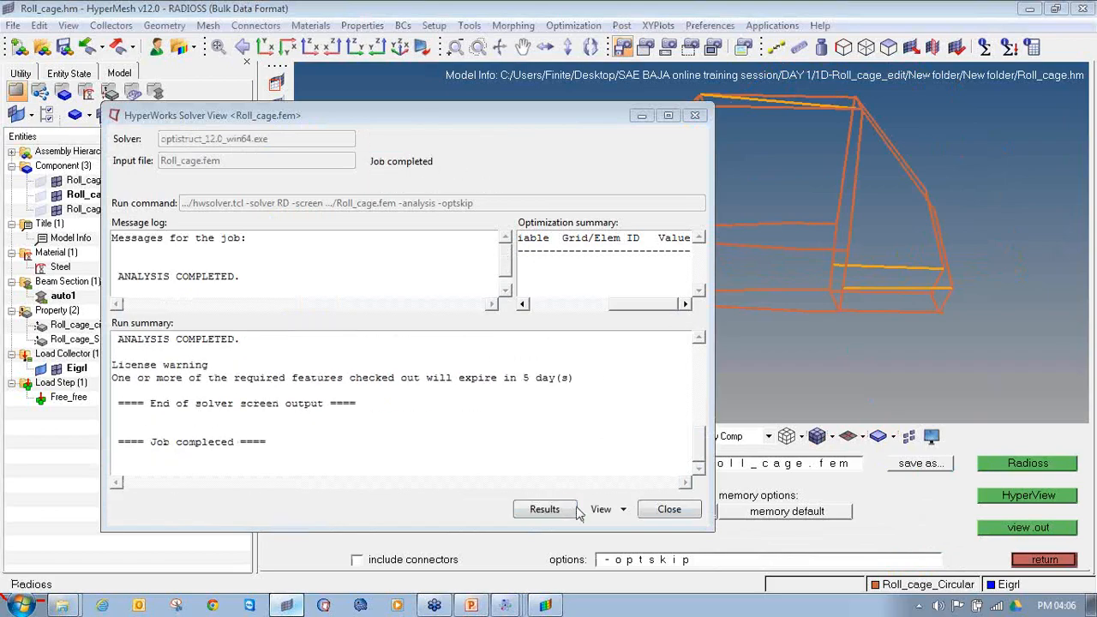
# Step: Open the completed run's results in HyperView and close the message log
pyautogui.click(572, 511)
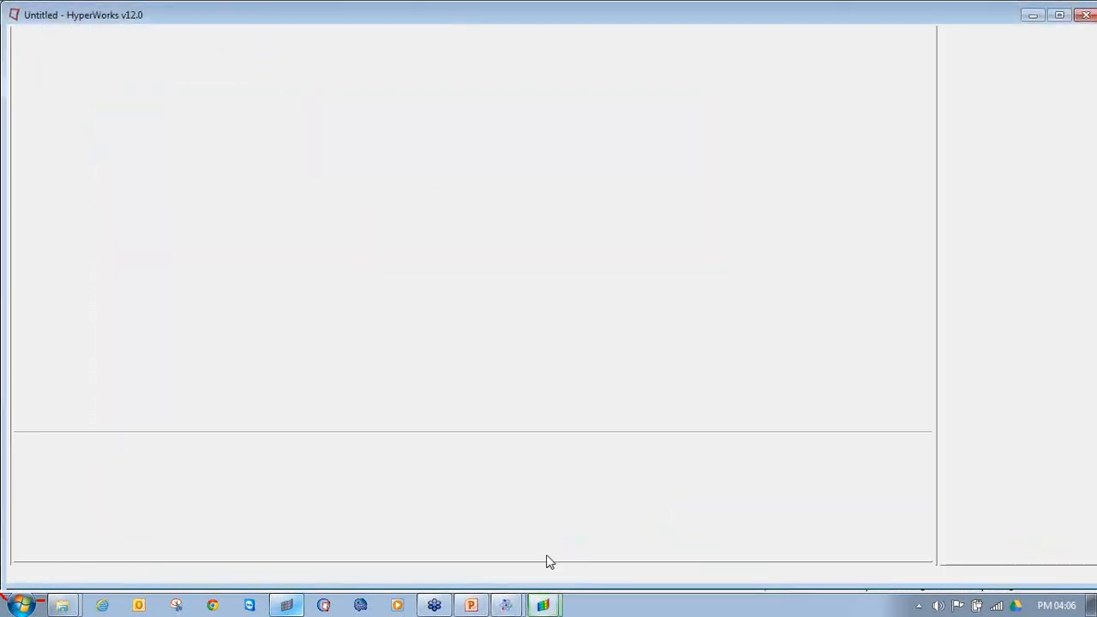
pyautogui.click(510, 608)
pyautogui.click(617, 575)
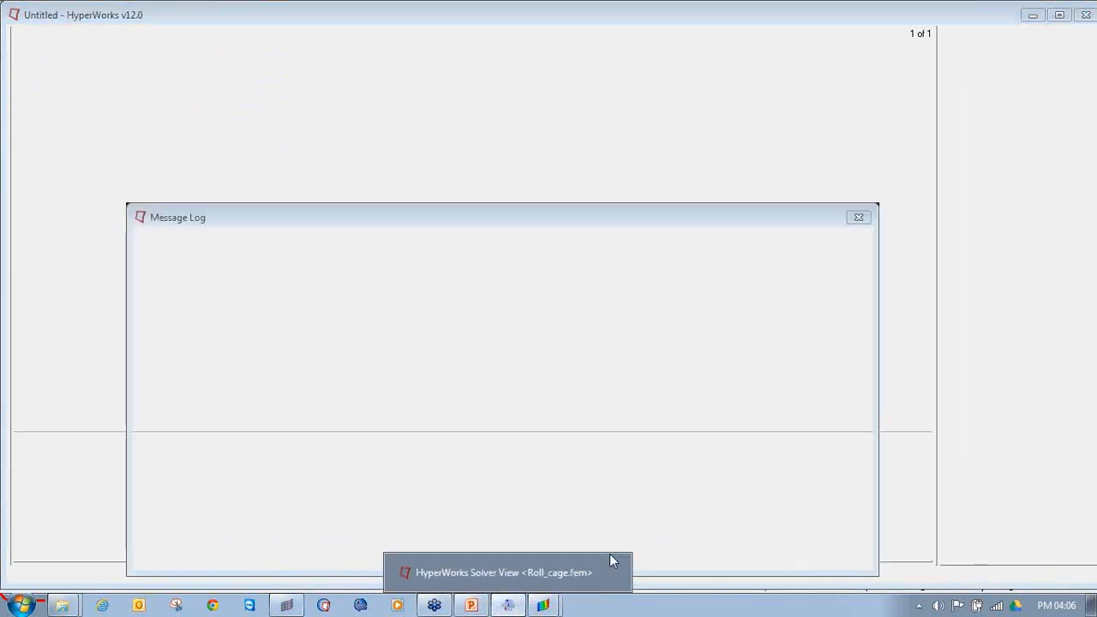
pyautogui.click(857, 220)
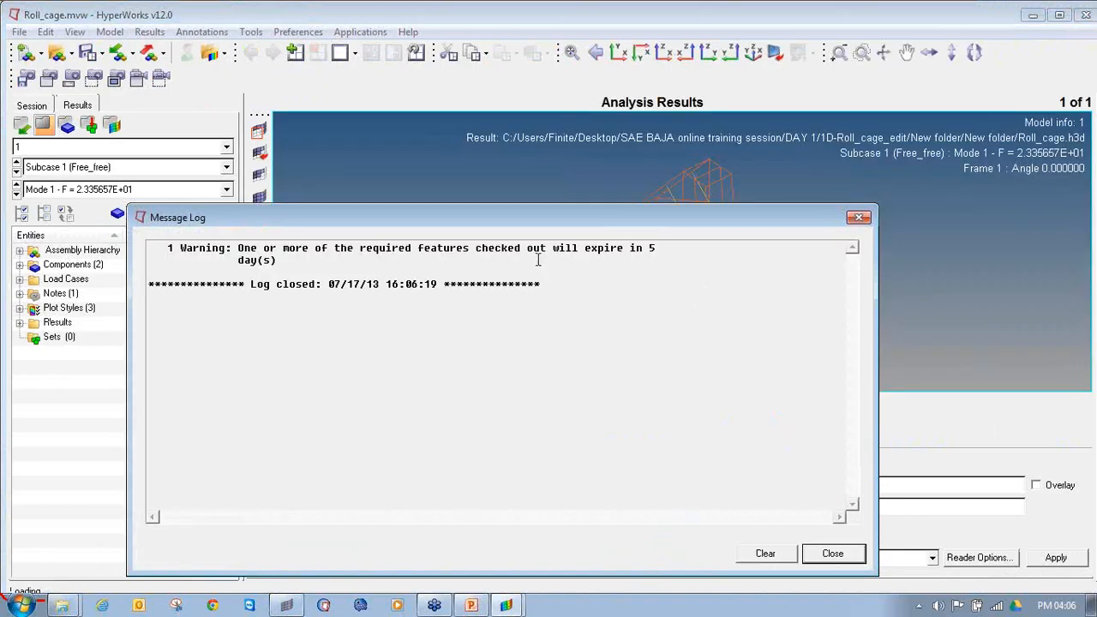
pyautogui.click(860, 221)
# Step: Contour the Eigen Mode magnitude on the roll cage and set the uniform deformation scale factor to 10
pyautogui.moveTo(715, 174)
pyautogui.keyDown('ctrl'); pyautogui.mouseDown()
pyautogui.moveTo(522, 258)
pyautogui.moveTo(490, 317)
pyautogui.moveTo(634, 306)
pyautogui.mouseUp(); pyautogui.keyUp('ctrl')
pyautogui.click(265, 406)
pyautogui.click(664, 565)
pyautogui.click(397, 406)
pyautogui.write('10')
pyautogui.press('Return')
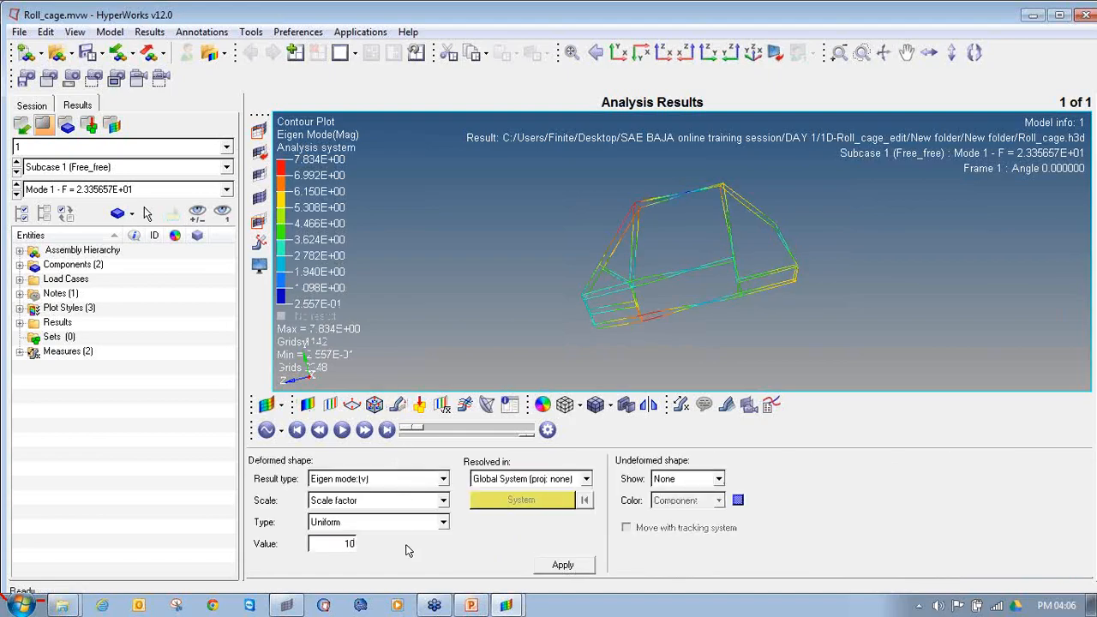
# Step: Animate the mode shape in linear animation mode with a uniform deformation scale factor of 20
pyautogui.click(282, 434)
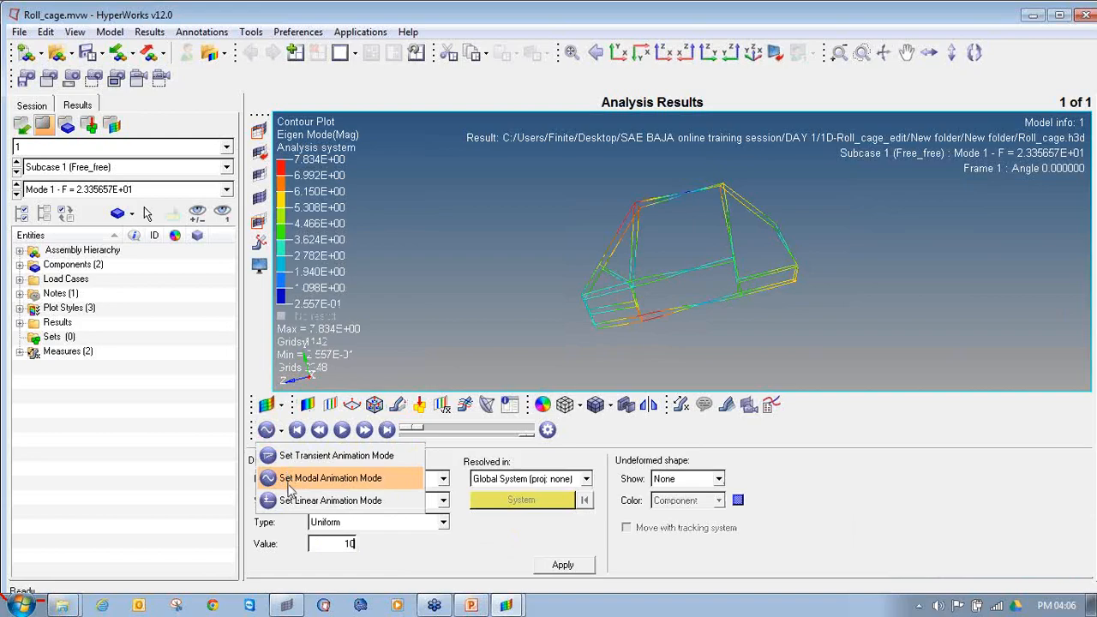
pyautogui.click(288, 490)
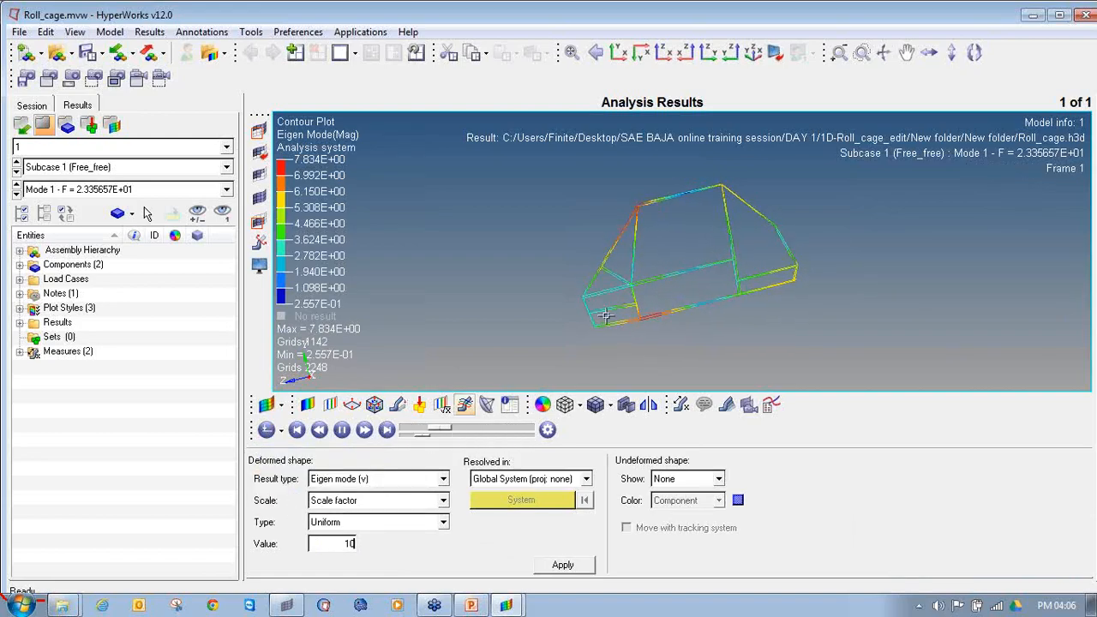
pyautogui.doubleClick(350, 545)
pyautogui.write('20')
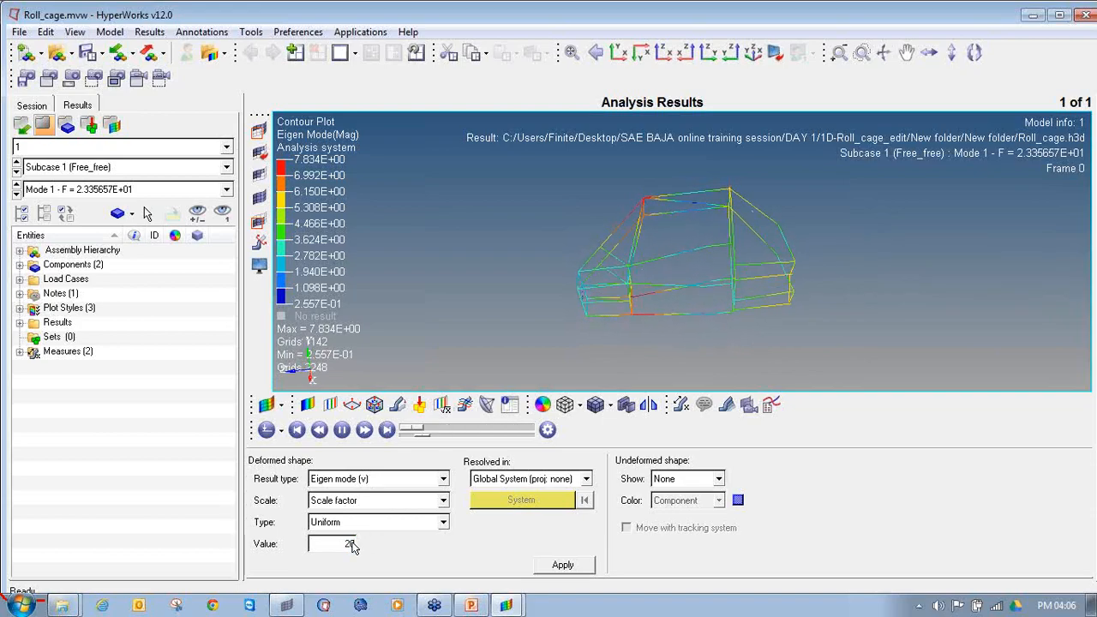
# Step: Examine the animated shapes of modes 2 to 4, checking the roll cage joints up close
pyautogui.click(16, 192)
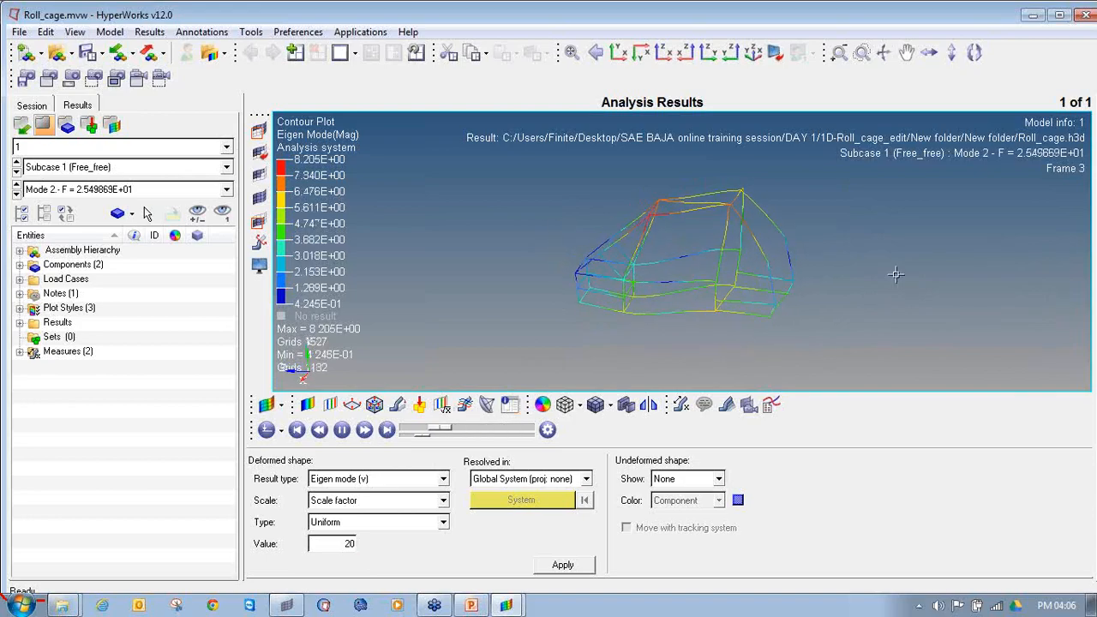
pyautogui.scroll(5, 746, 309)
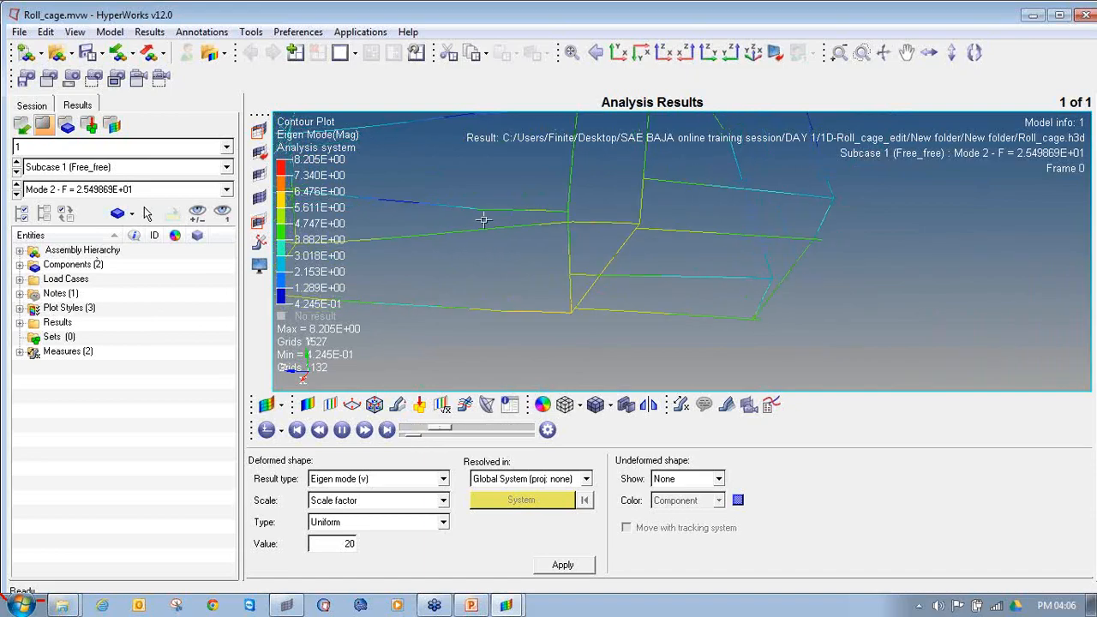
pyautogui.scroll(-5, 698, 248)
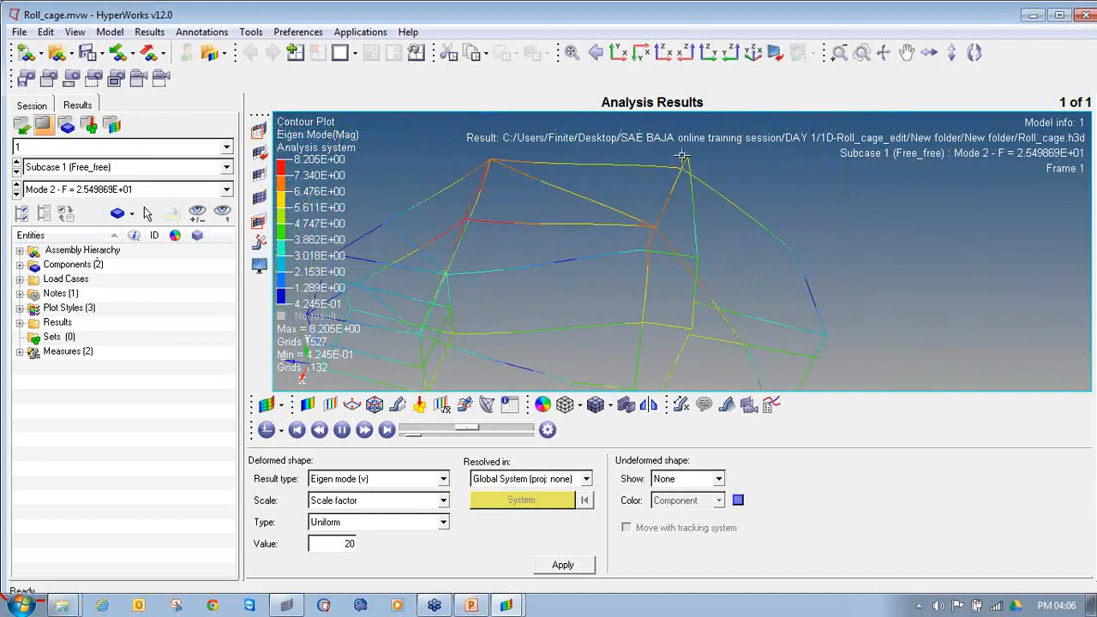
pyautogui.scroll(-3, 767, 204)
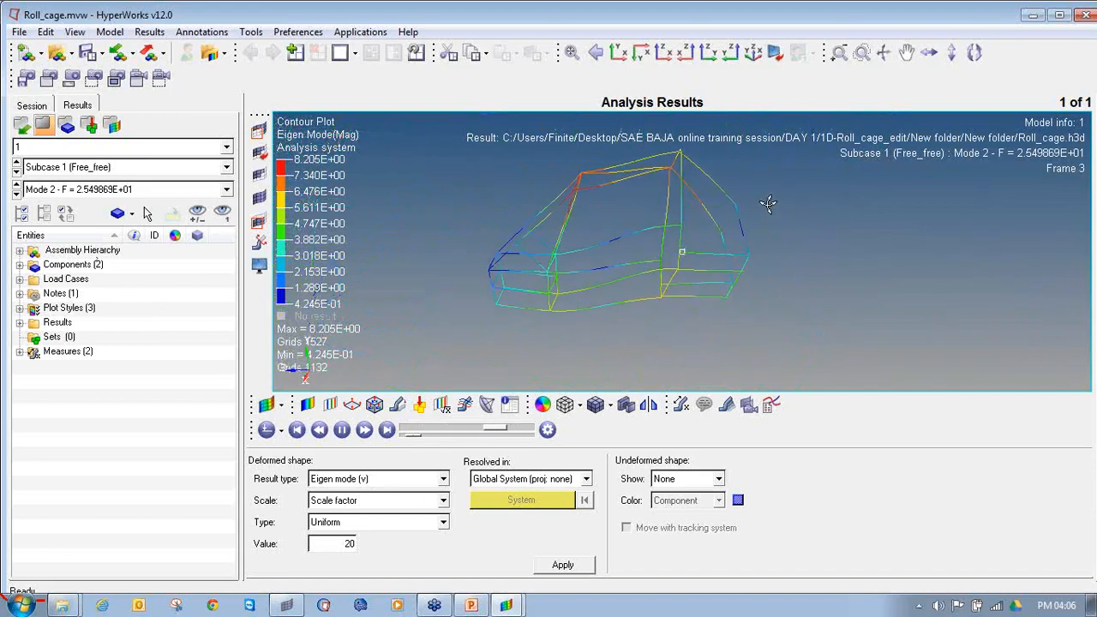
pyautogui.click(17, 195)
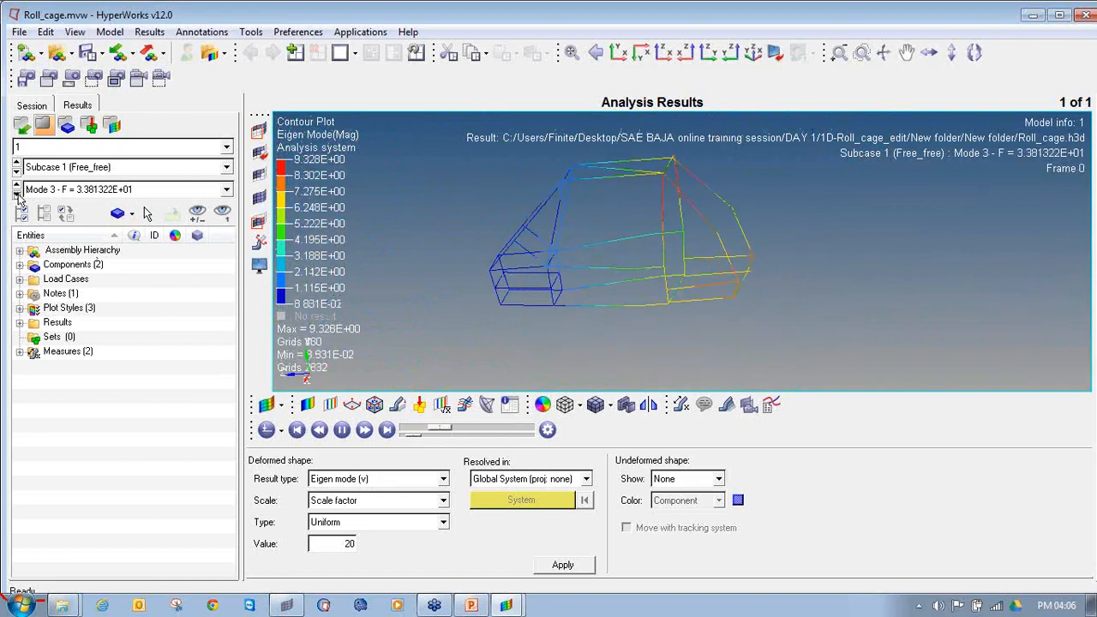
pyautogui.click(17, 195)
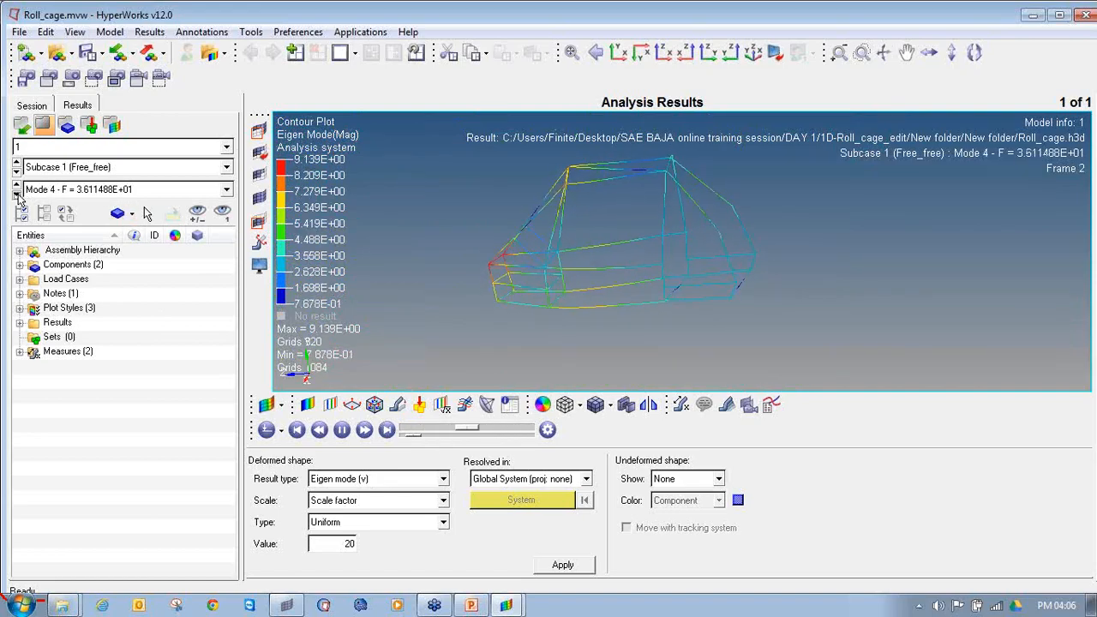
pyautogui.scroll(3, 529, 300)
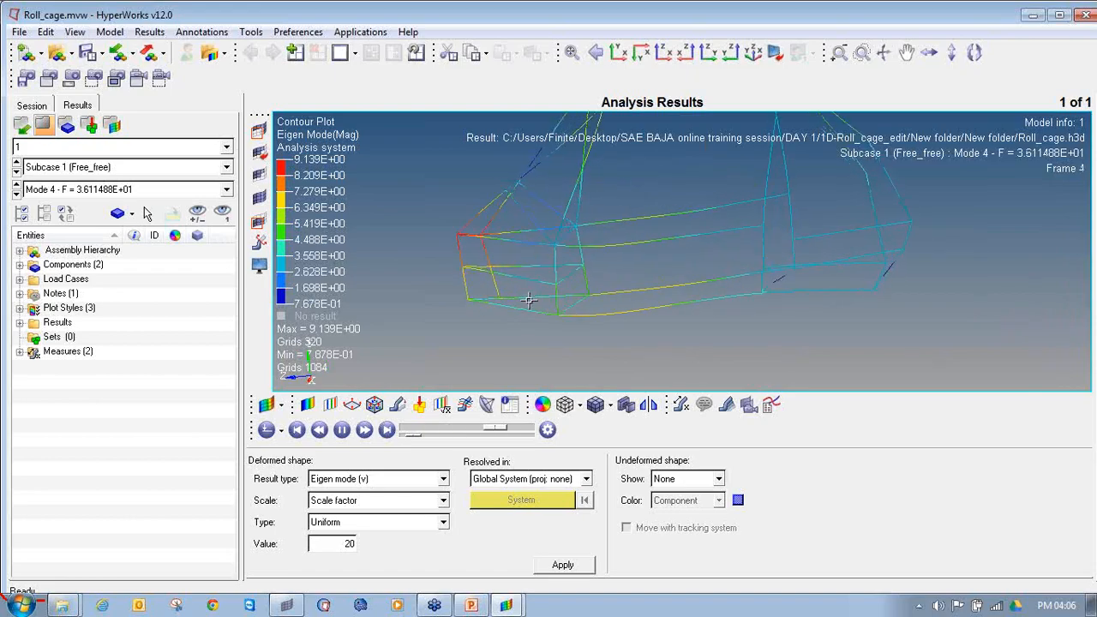
# Step: Examine the animated shapes of modes 5 to 10 over the whole roll cage
pyautogui.click(17, 195)
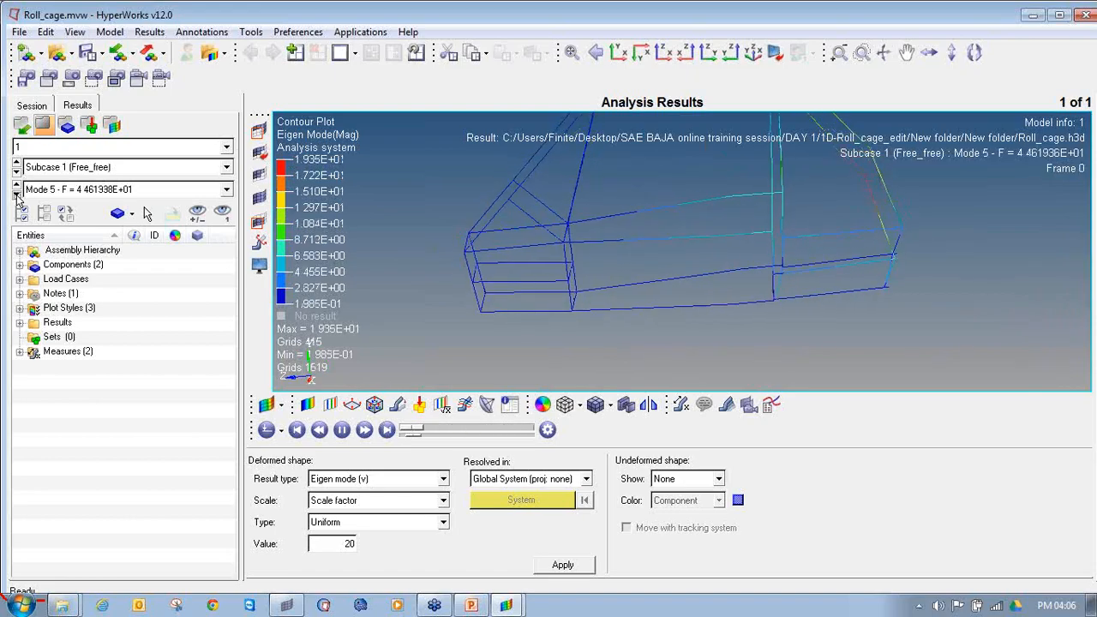
pyautogui.scroll(-3, 649, 248)
pyautogui.click(17, 195)
pyautogui.click(17, 194)
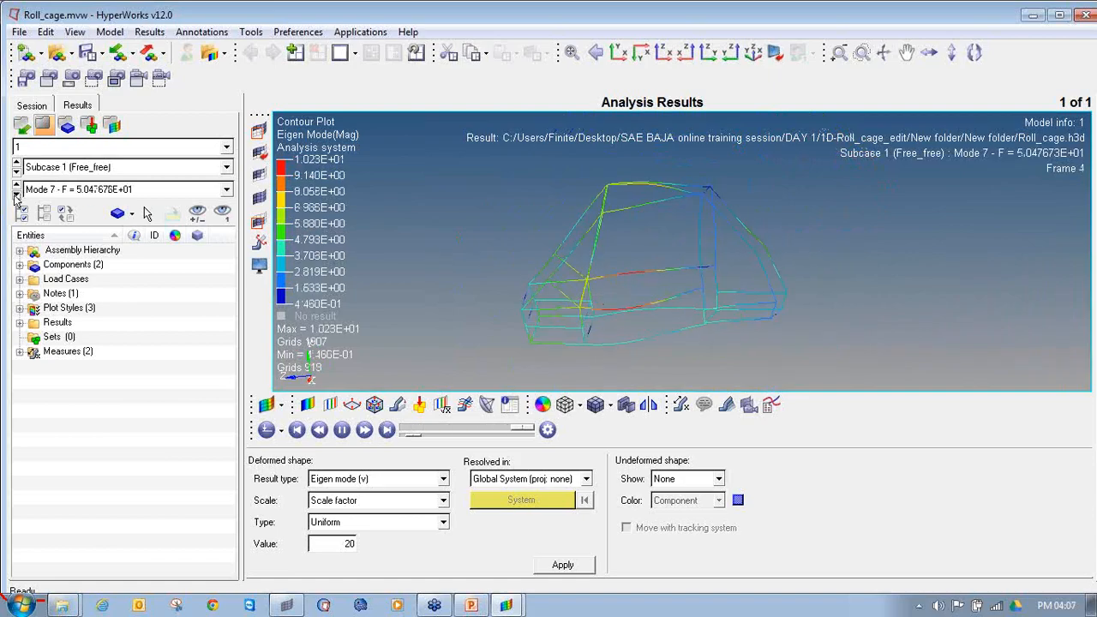
pyautogui.click(17, 195)
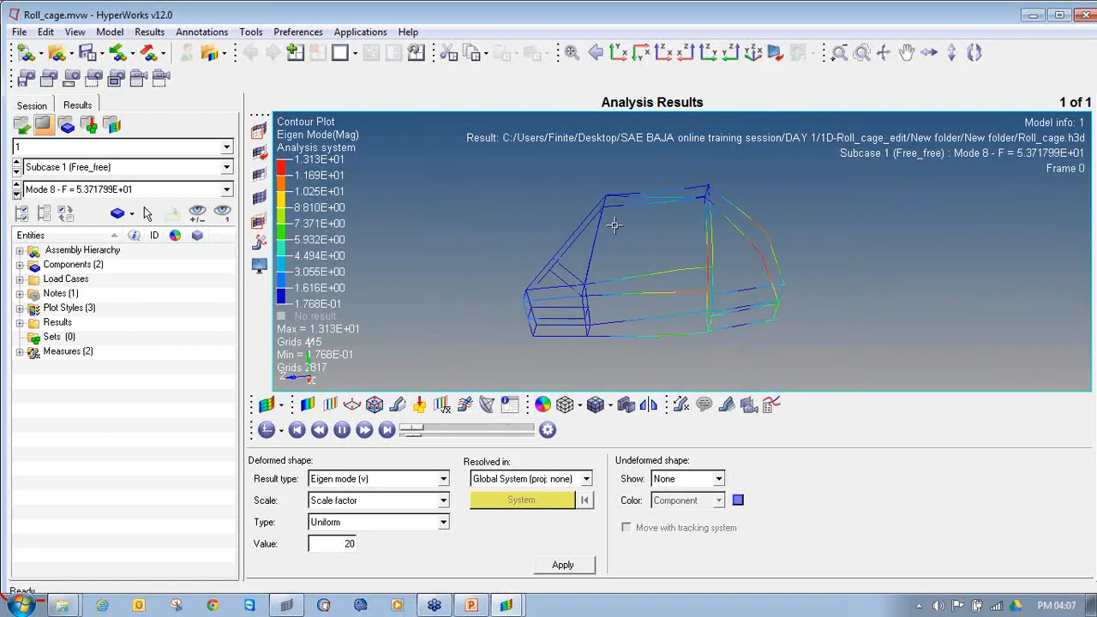
pyautogui.click(17, 195)
pyautogui.click(17, 194)
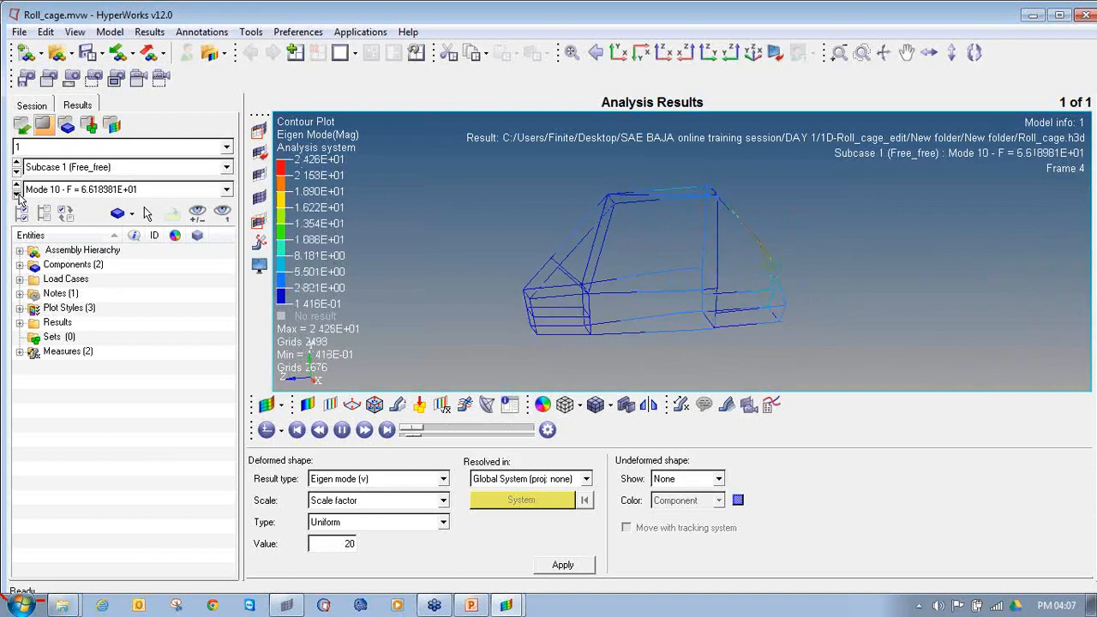
# Step: Cycle through the animated mode shapes once more and finish on mode 1
pyautogui.click(17, 194)
pyautogui.click(17, 195)
pyautogui.click(17, 195)
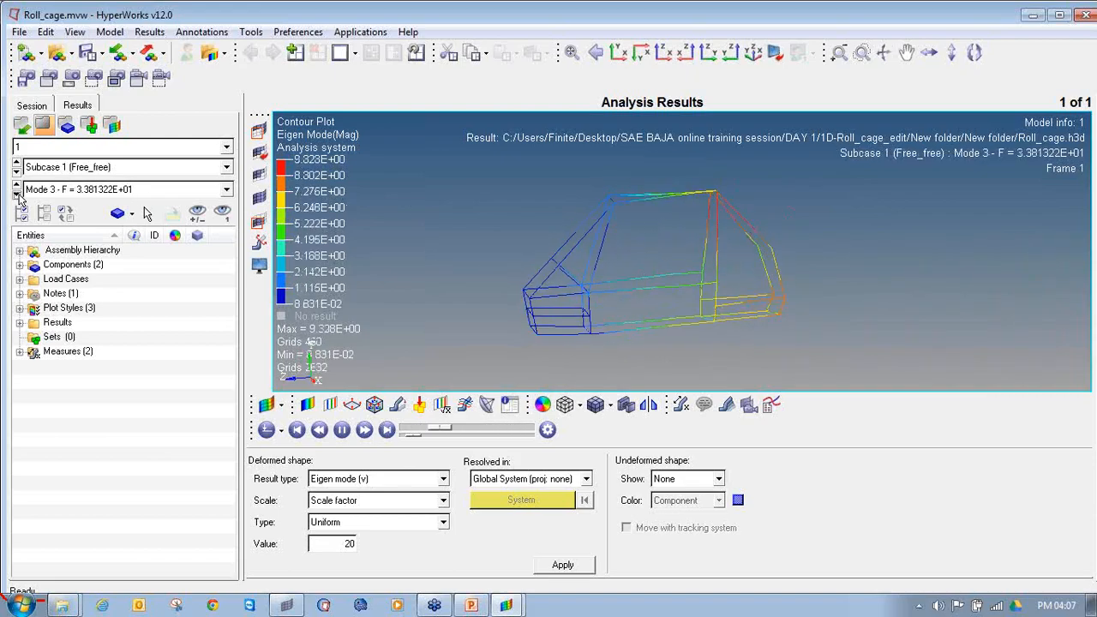
pyautogui.click(17, 195)
pyautogui.click(17, 195)
pyautogui.click(17, 195)
pyautogui.click(17, 195)
pyautogui.click(17, 194)
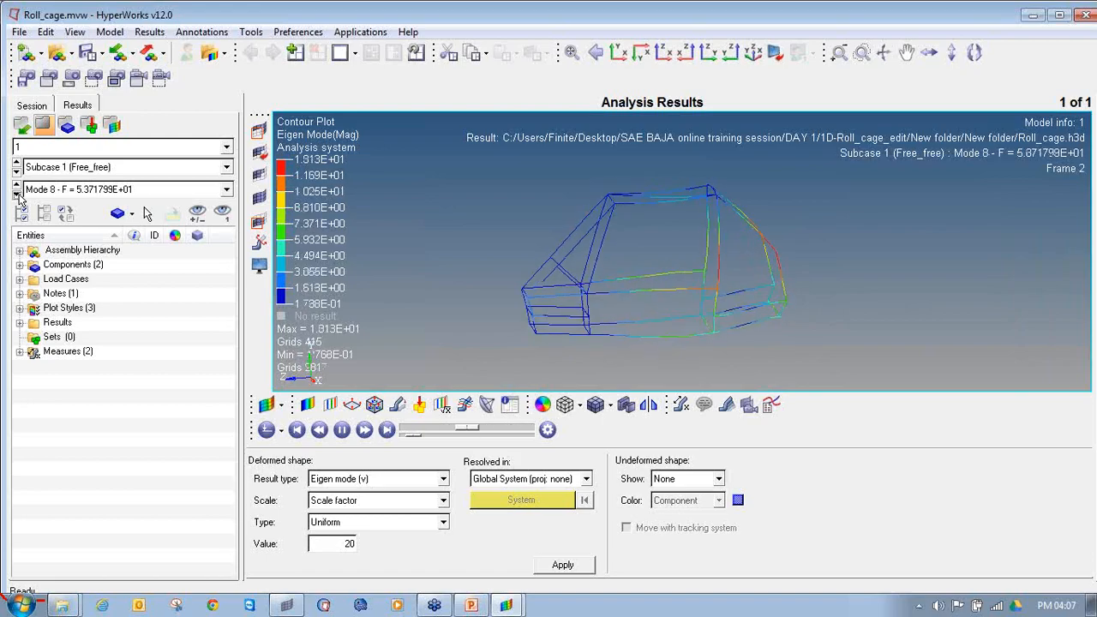
pyautogui.click(17, 195)
pyautogui.click(17, 194)
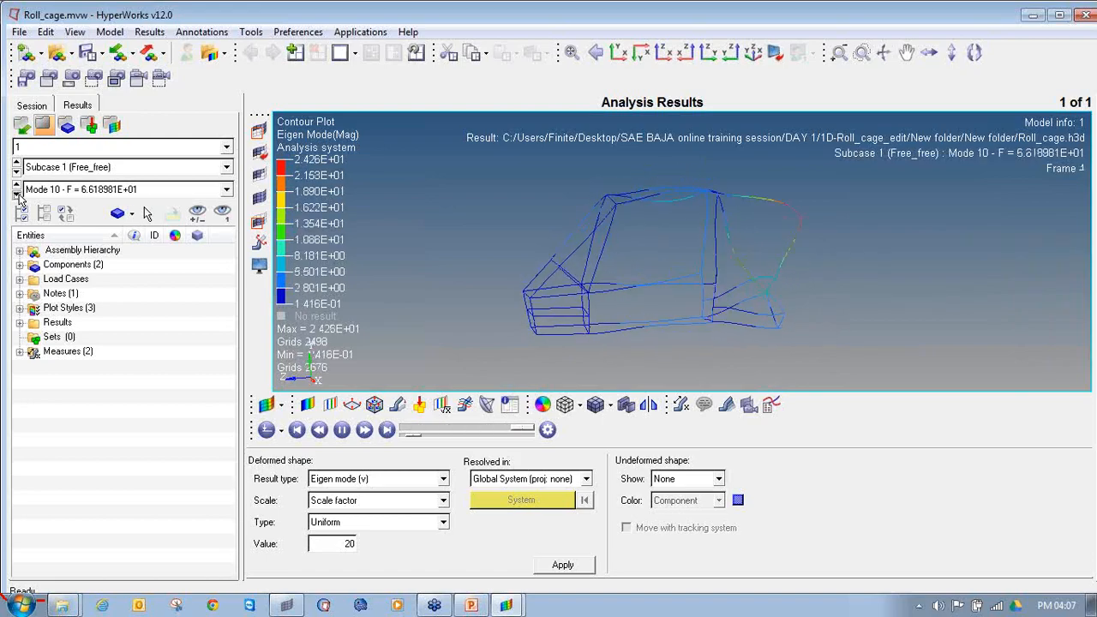
pyautogui.click(17, 195)
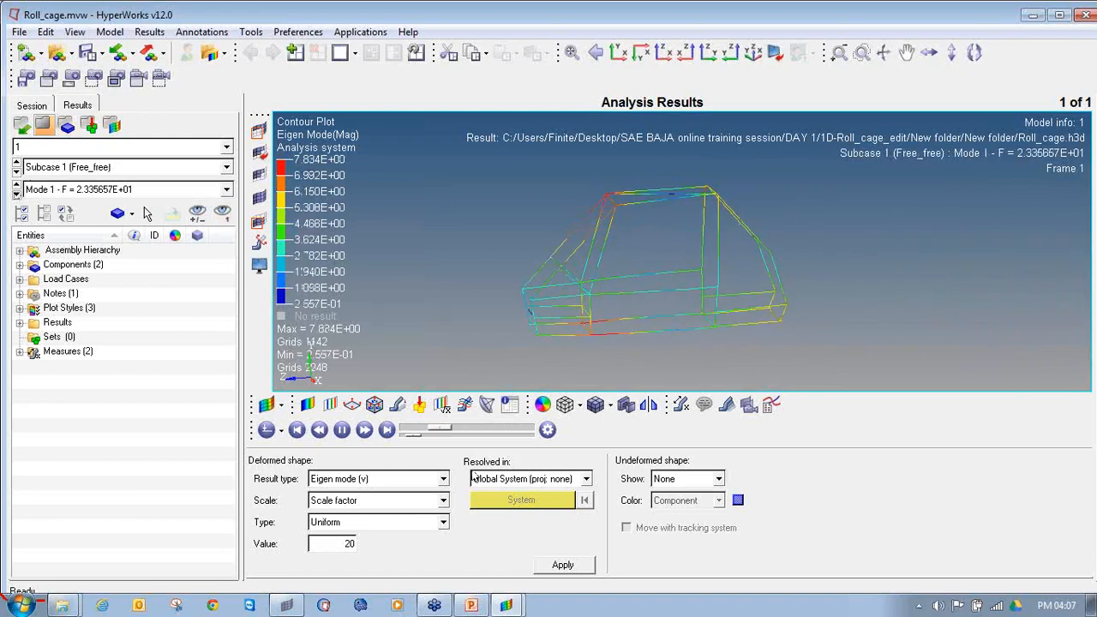
# Step: Switch back to HyperMesh and display the roll cage beams in 3D element representation
pyautogui.click(286, 605)
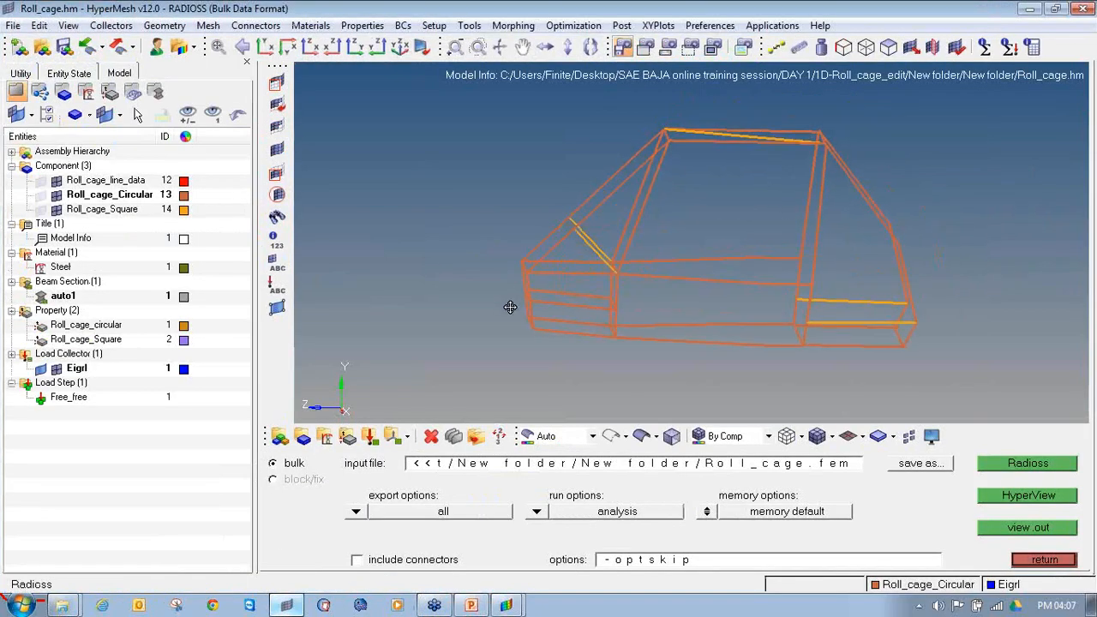
pyautogui.click(862, 436)
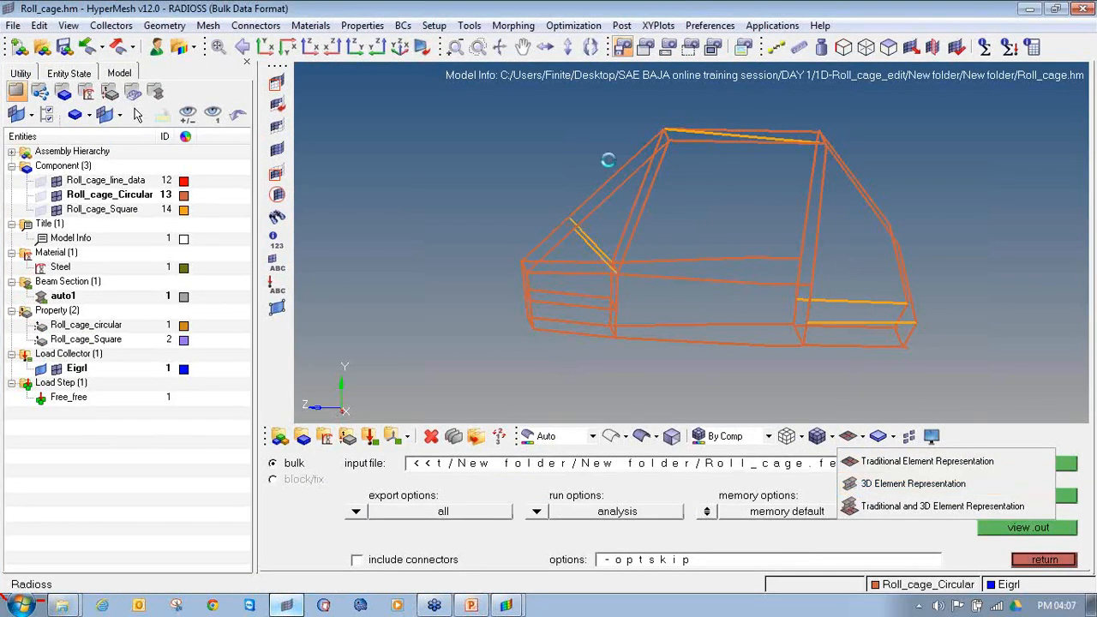
pyautogui.moveTo(609, 160)
pyautogui.keyDown('ctrl'); pyautogui.mouseDown()
pyautogui.moveTo(592, 181)
pyautogui.moveTo(686, 201)
pyautogui.moveTo(540, 218)
pyautogui.moveTo(626, 277)
pyautogui.moveTo(621, 306)
pyautogui.moveTo(566, 336)
pyautogui.moveTo(647, 334)
pyautogui.moveTo(622, 339)
pyautogui.moveTo(574, 309)
pyautogui.mouseUp(); pyautogui.keyUp('ctrl')
pyautogui.keyDown('ctrl'); pyautogui.scroll(-3, 641, 323); pyautogui.keyUp('ctrl')
pyautogui.keyDown('ctrl'); pyautogui.scroll(3, 612, 250); pyautogui.keyUp('ctrl')
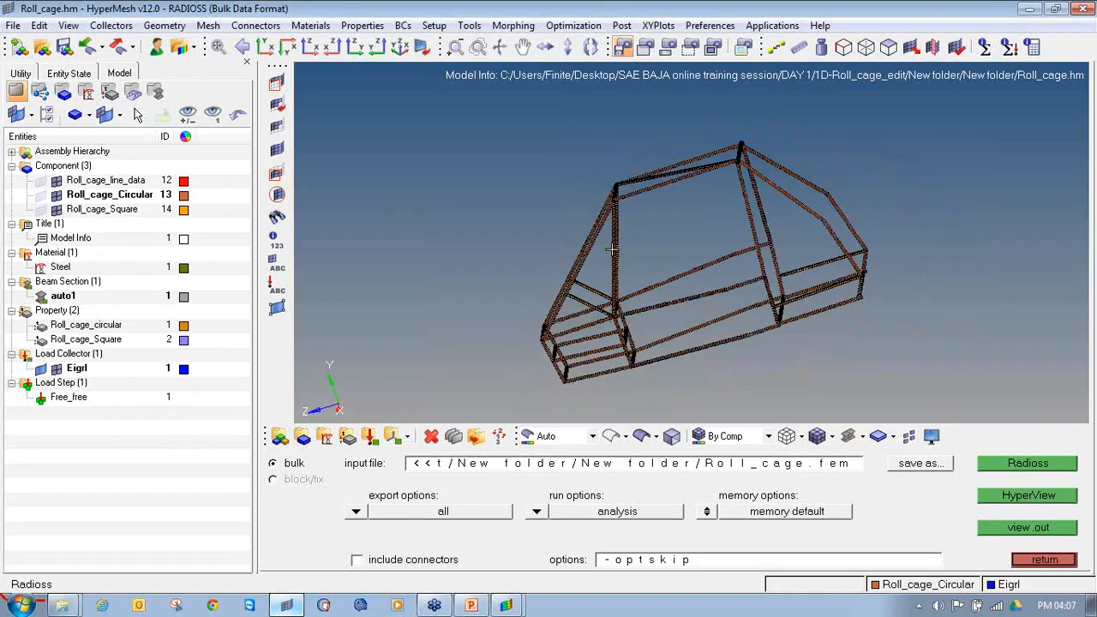
# Step: Examine the 3D beam sections at the circular and square member joints, then across the whole roll cage
pyautogui.keyDown('ctrl'); pyautogui.scroll(10, 778, 363); pyautogui.keyUp('ctrl')
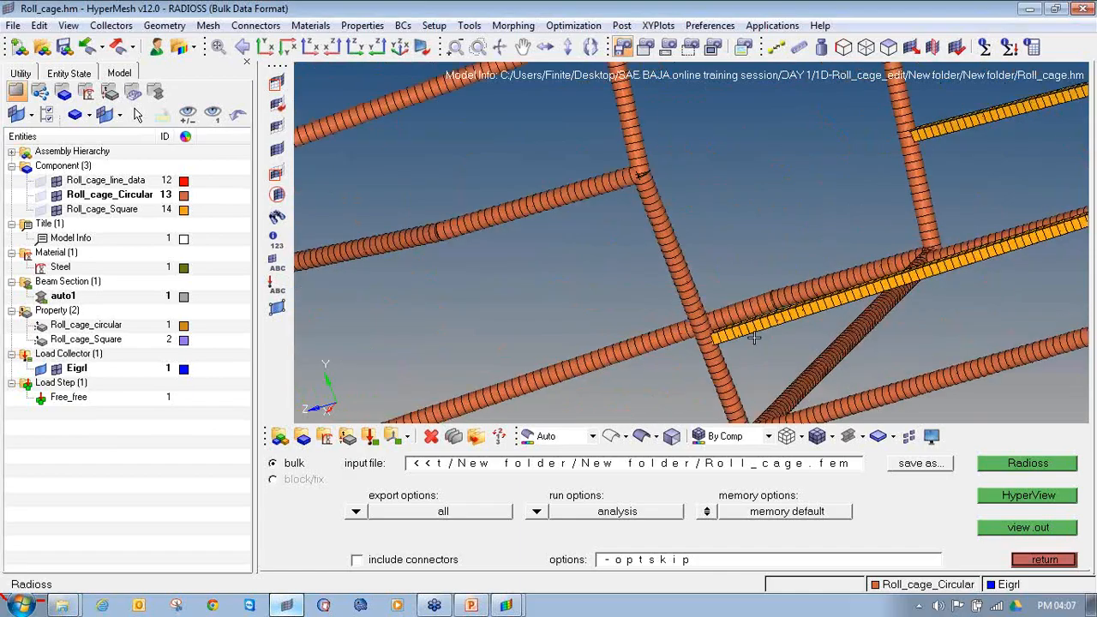
pyautogui.keyDown('ctrl'); pyautogui.scroll(4, 742, 338); pyautogui.keyUp('ctrl')
pyautogui.keyDown('ctrl'); pyautogui.scroll(-8, 675, 314); pyautogui.keyUp('ctrl')
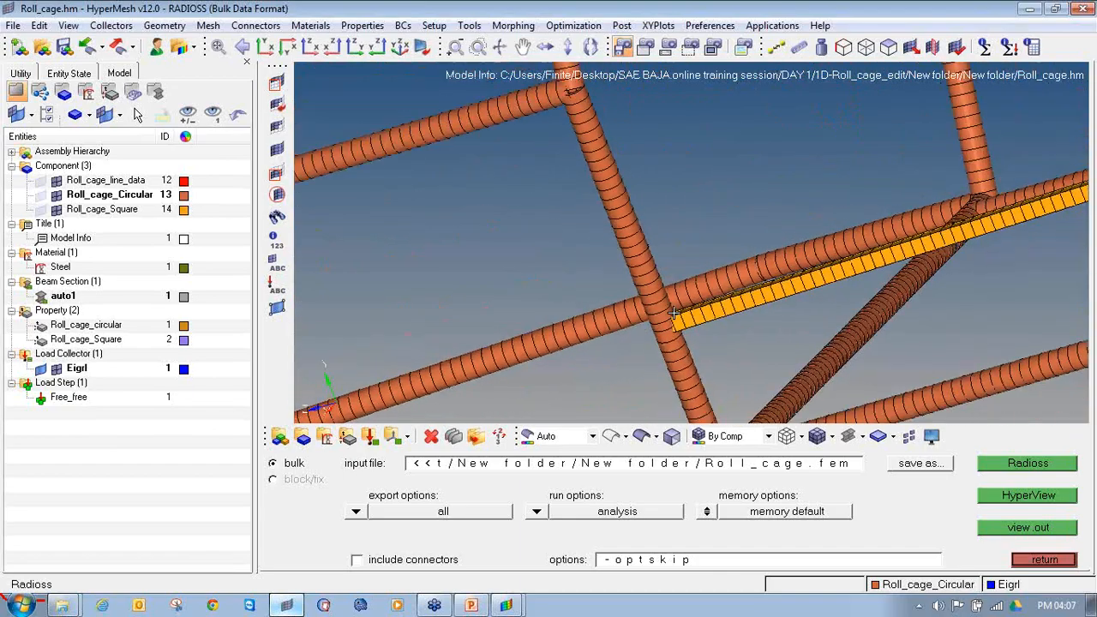
pyautogui.keyDown('ctrl'); pyautogui.scroll(4, 609, 189); pyautogui.keyUp('ctrl')
pyautogui.keyDown('ctrl'); pyautogui.scroll(-5, 608, 190); pyautogui.keyUp('ctrl')
pyautogui.keyDown('ctrl'); pyautogui.moveTo(610, 192); pyautogui.dragTo(731, 307); pyautogui.keyUp('ctrl')
pyautogui.keyDown('ctrl'); pyautogui.scroll(4, 699, 267); pyautogui.keyUp('ctrl')
pyautogui.keyDown('ctrl'); pyautogui.scroll(3, 699, 267); pyautogui.keyUp('ctrl')
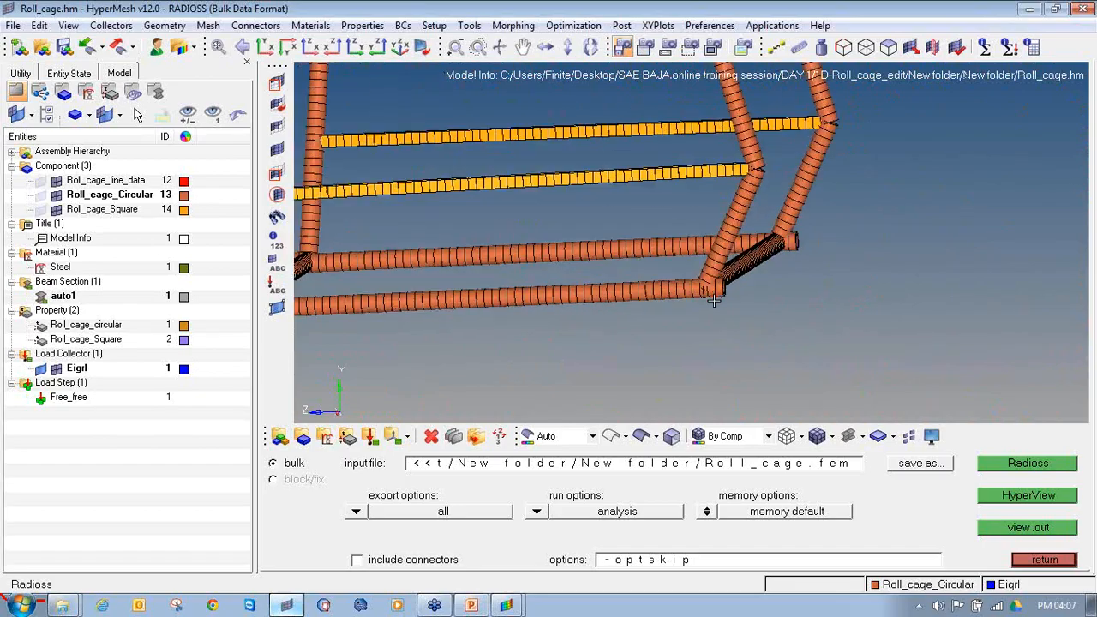
pyautogui.keyDown('ctrl'); pyautogui.scroll(-6, 634, 292); pyautogui.keyUp('ctrl')
pyautogui.keyDown('ctrl'); pyautogui.moveTo(461, 287); pyautogui.dragTo(663, 268, button='right'); pyautogui.keyUp('ctrl')
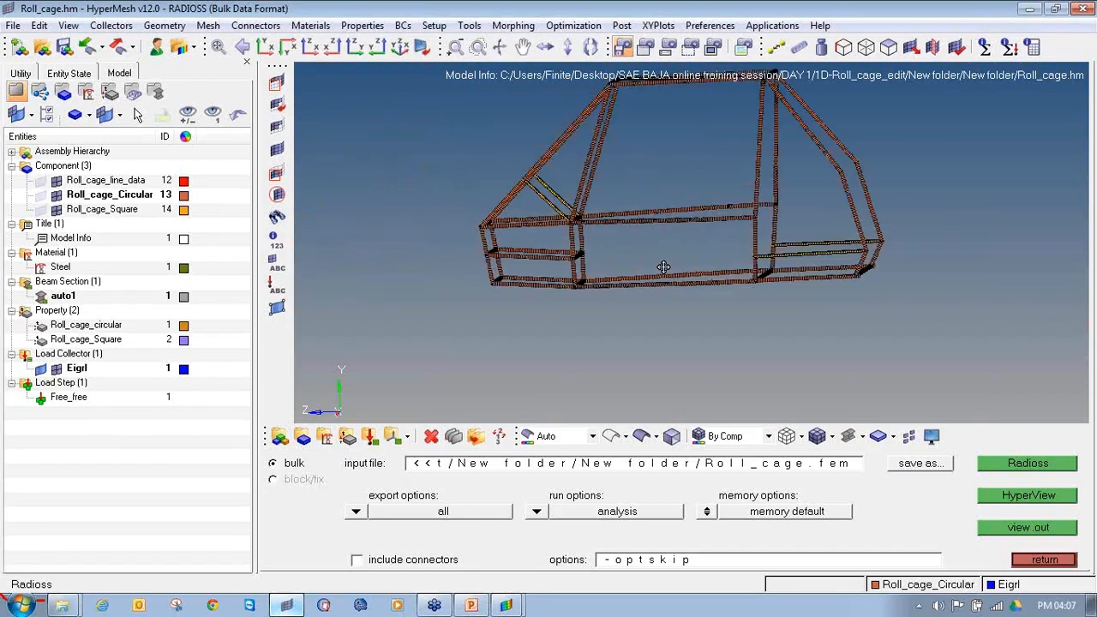
pyautogui.keyDown('ctrl'); pyautogui.moveTo(686, 276); pyautogui.dragTo(555, 343); pyautogui.keyUp('ctrl')
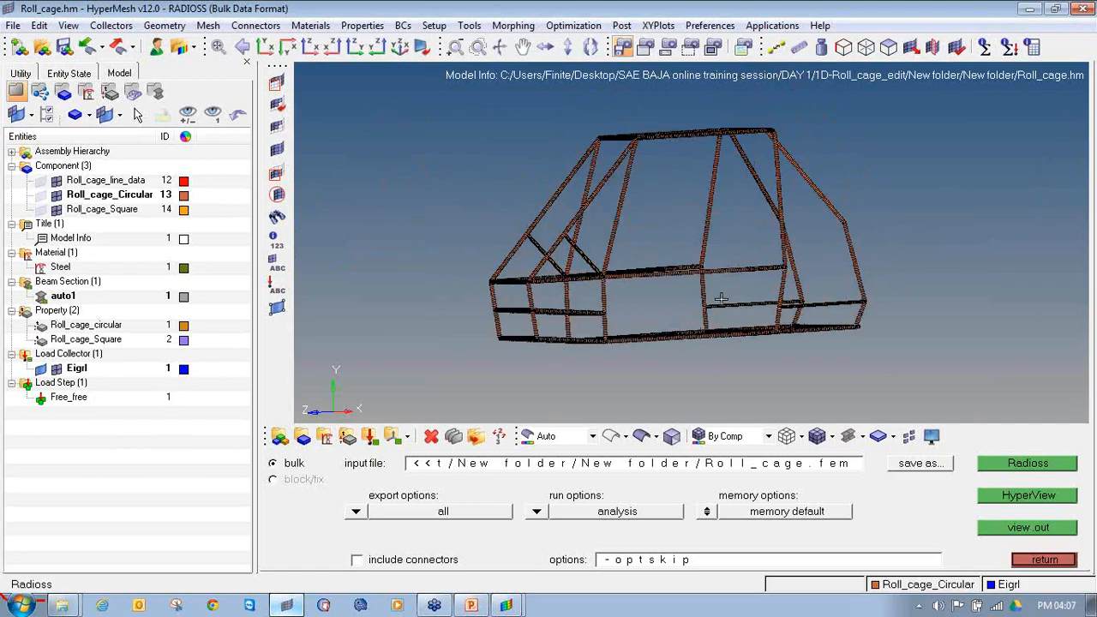